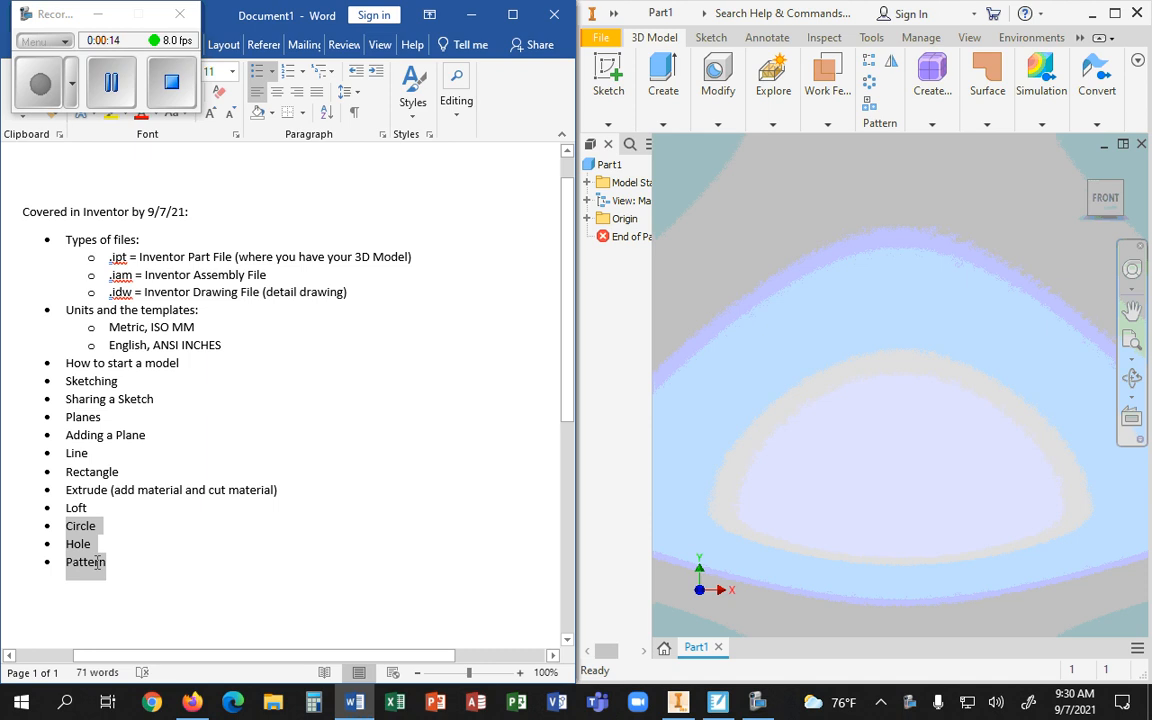
Switch to the drawings PDF in Firefox and examine the page 4 ring with sixteen .25" holes, including its grid-block scale note
{"action": "left_click", "coordinate": [283, 428]}
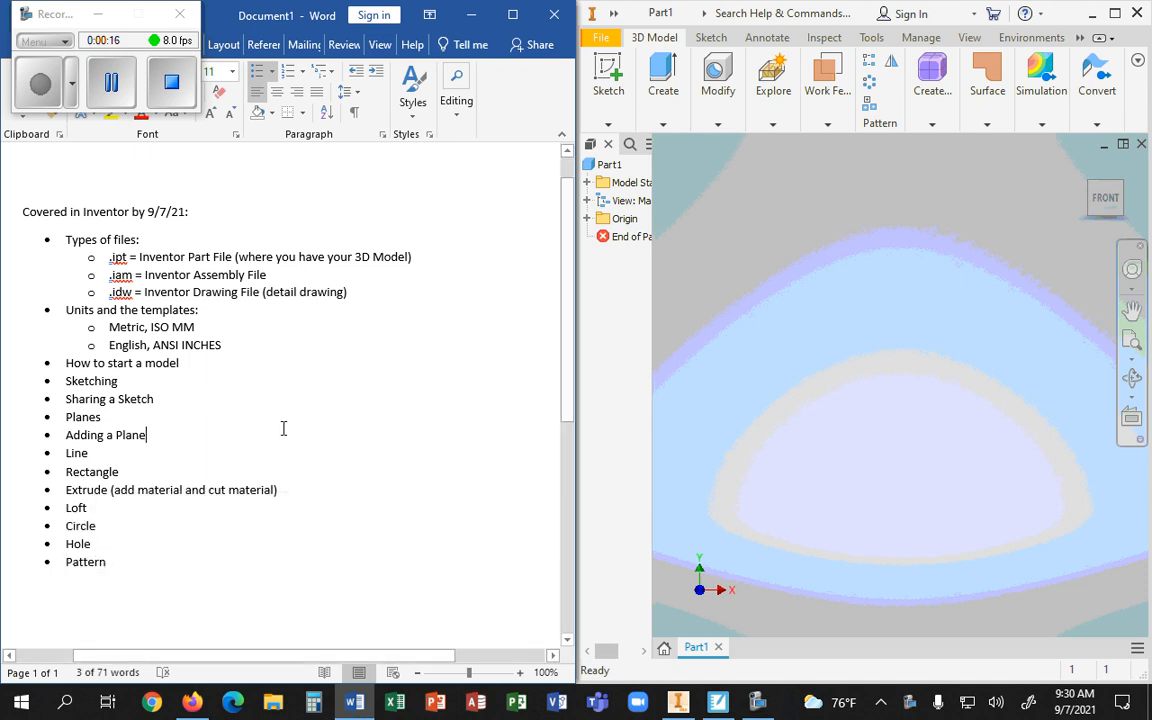
{"action": "left_click", "coordinate": [192, 704]}
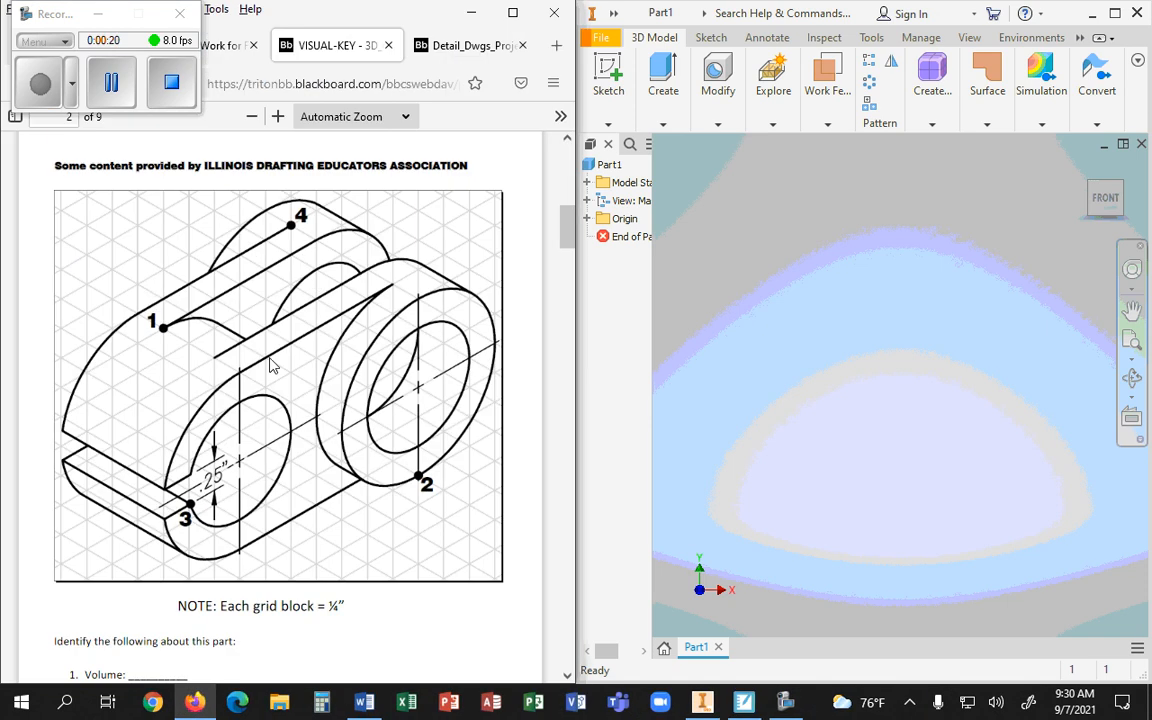
{"action": "scroll", "coordinate": [270, 365], "scroll_direction": "down", "scroll_amount": 5}
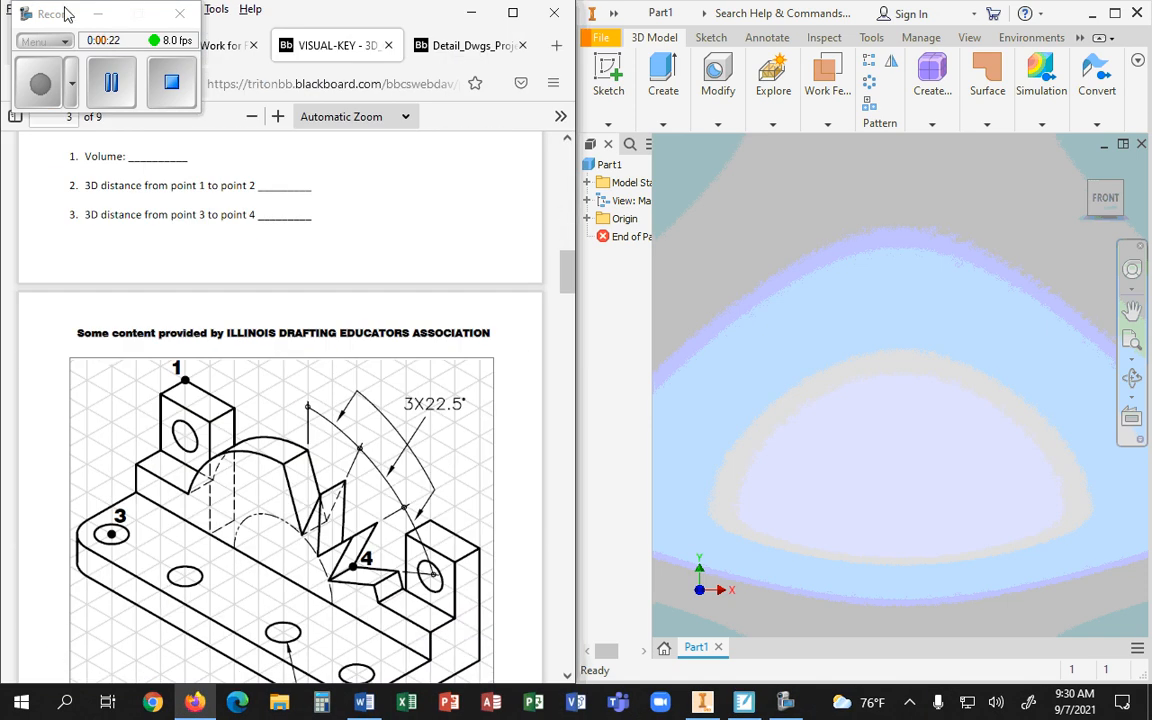
{"action": "left_click", "coordinate": [97, 14]}
{"action": "scroll", "coordinate": [380, 380], "scroll_direction": "down", "scroll_amount": 3}
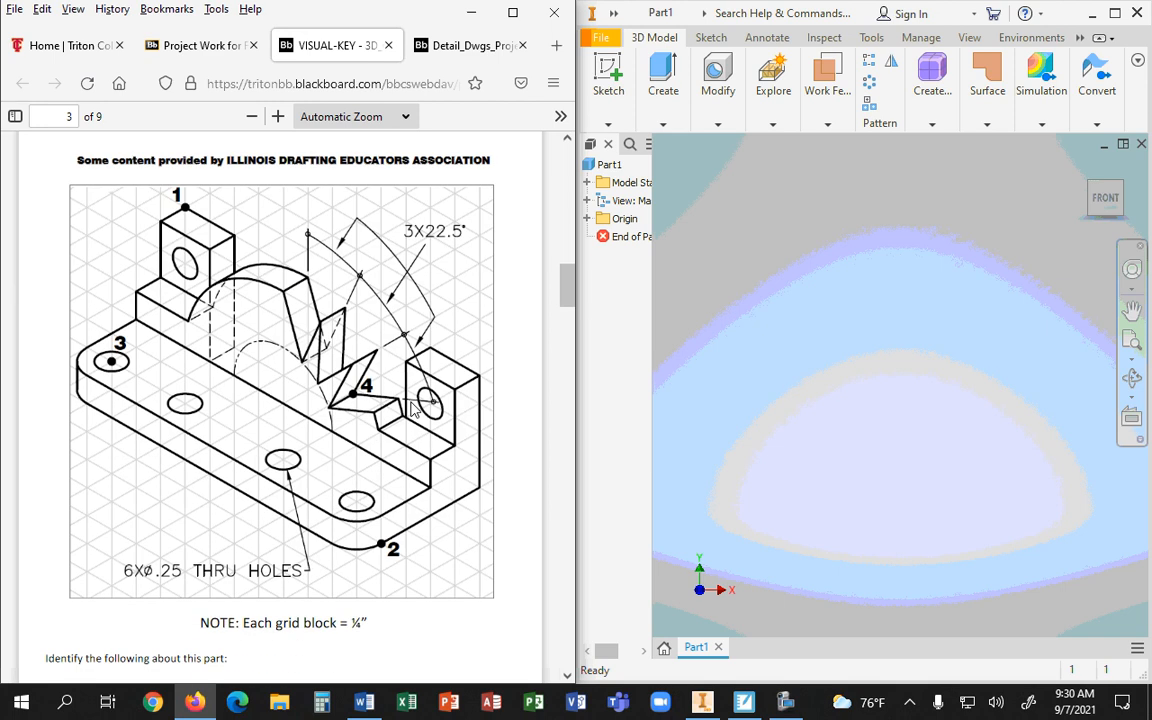
{"action": "scroll", "coordinate": [410, 408], "scroll_direction": "down", "scroll_amount": 14}
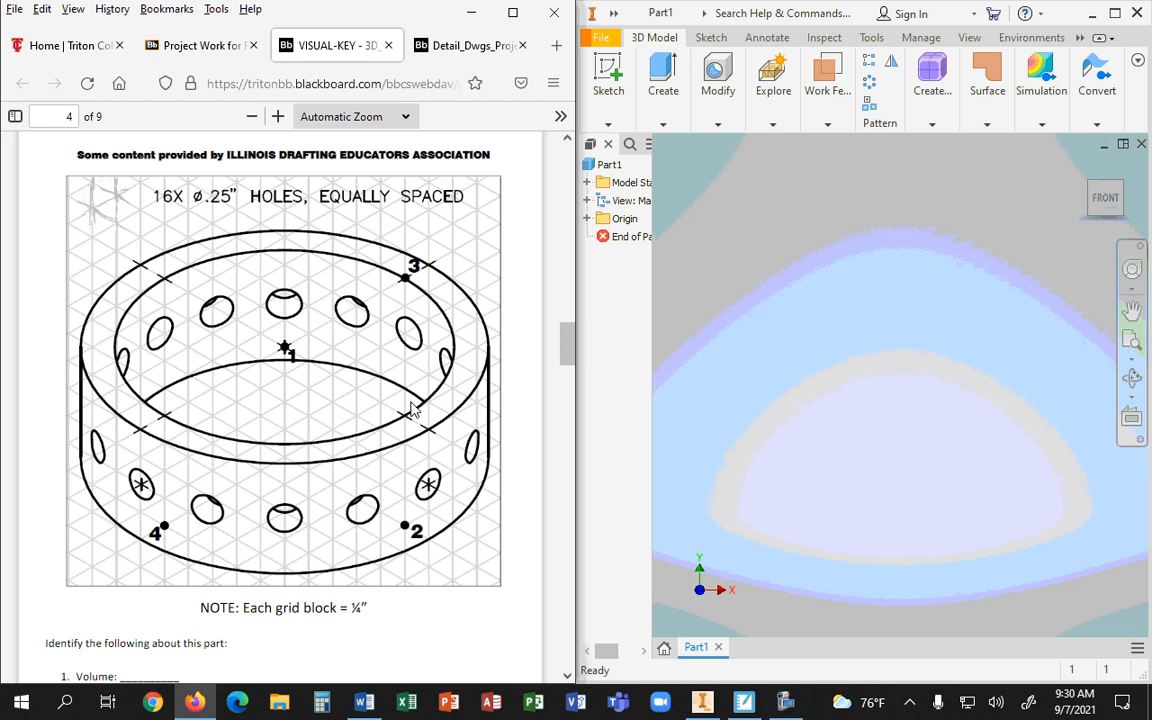
{"action": "scroll", "coordinate": [410, 408], "scroll_direction": "up", "scroll_amount": 15}
{"action": "scroll", "coordinate": [410, 408], "scroll_direction": "down", "scroll_amount": 3}
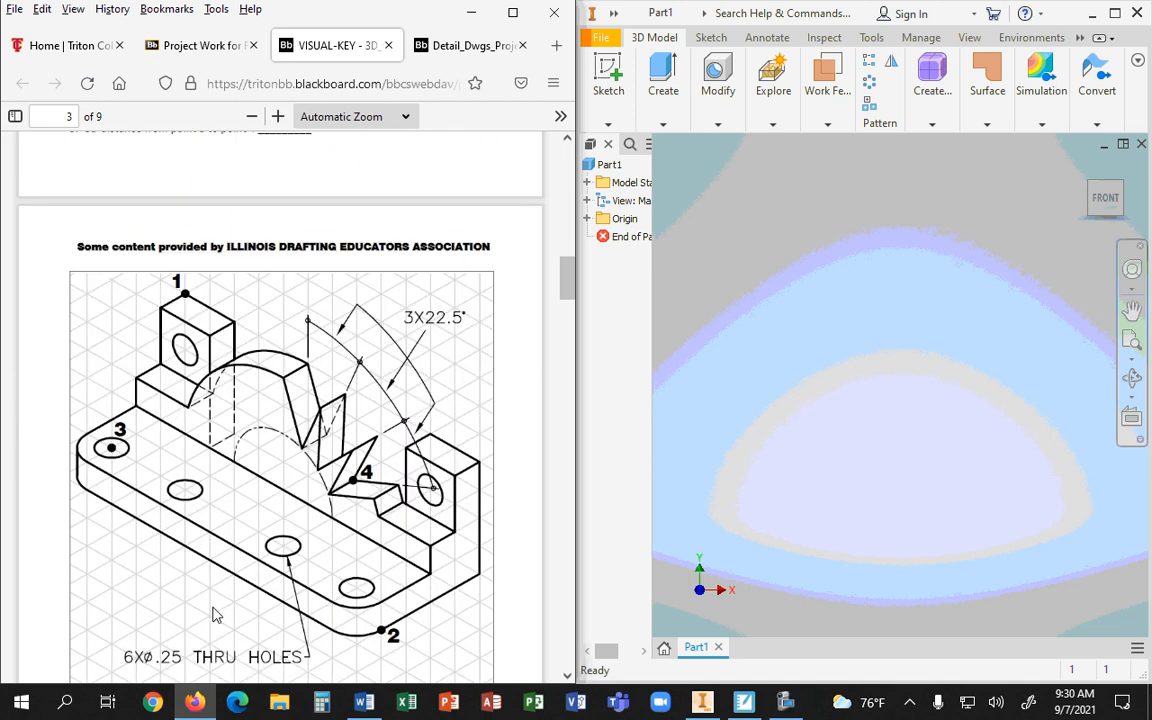
{"action": "scroll", "coordinate": [265, 435], "scroll_direction": "down", "scroll_amount": 2}
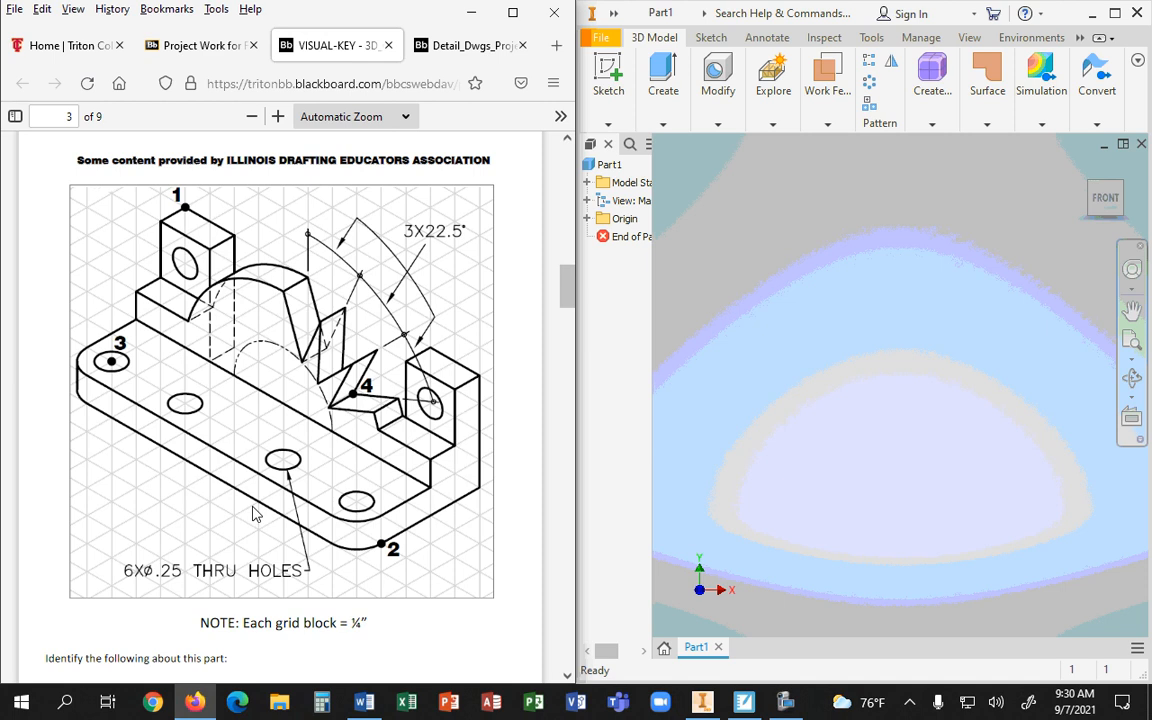
{"action": "scroll", "coordinate": [298, 502], "scroll_direction": "down", "scroll_amount": 15}
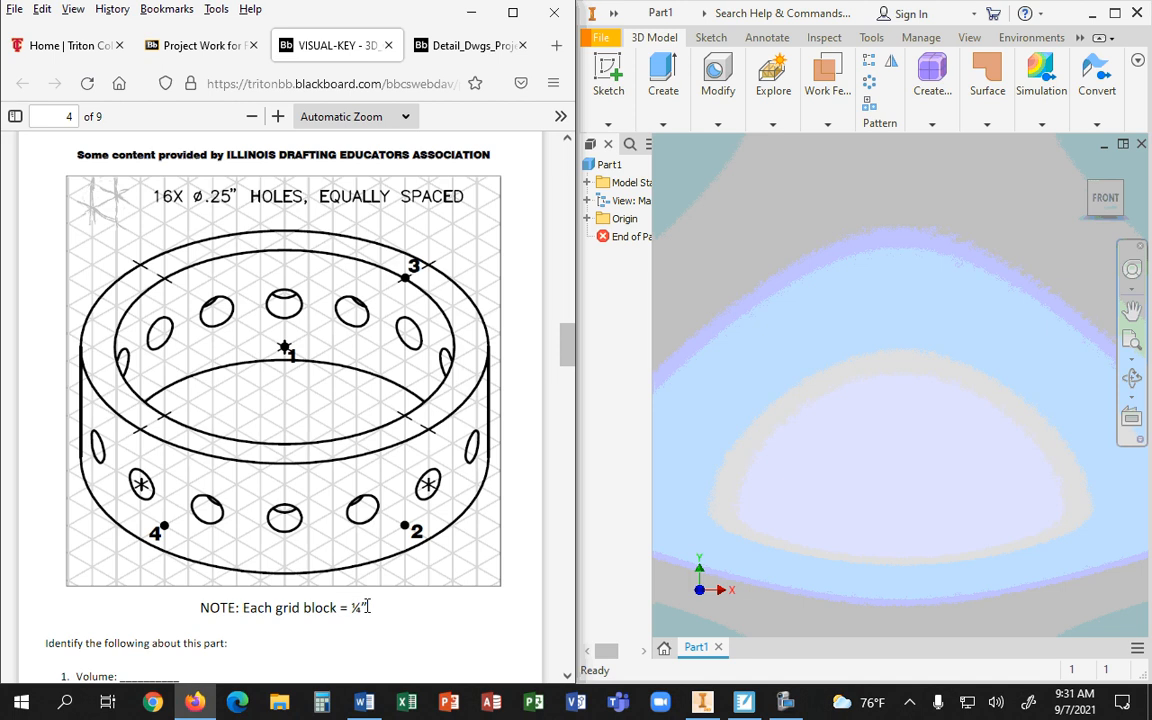
{"action": "left_click_drag", "start_coordinate": [366, 607], "coordinate": [190, 613]}
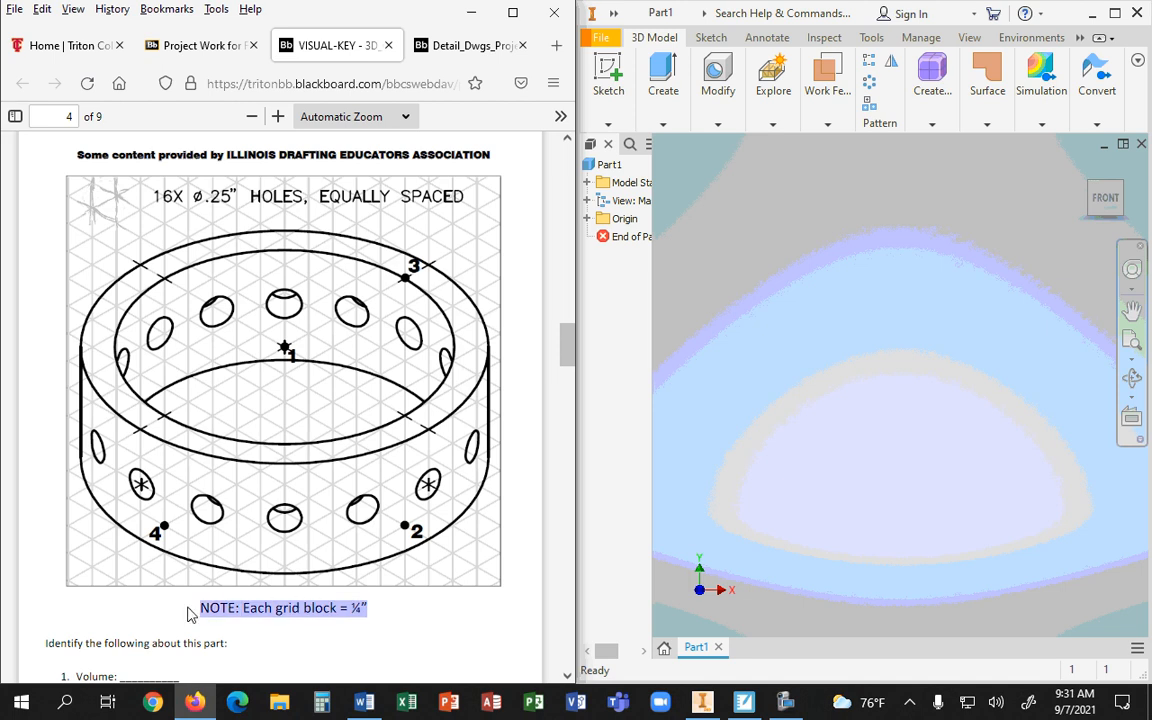
Switch to Inventor, review the English templates for new files, and close the dialog without creating a file
{"action": "left_click", "coordinate": [753, 308]}
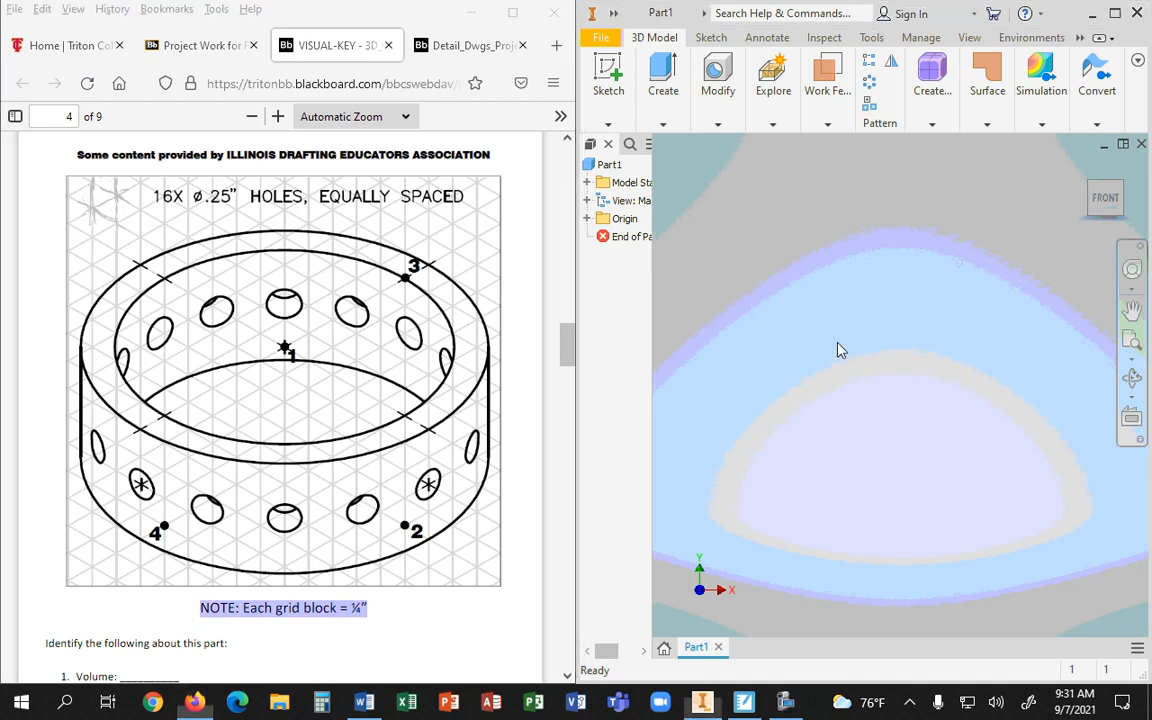
{"action": "left_click", "coordinate": [599, 38]}
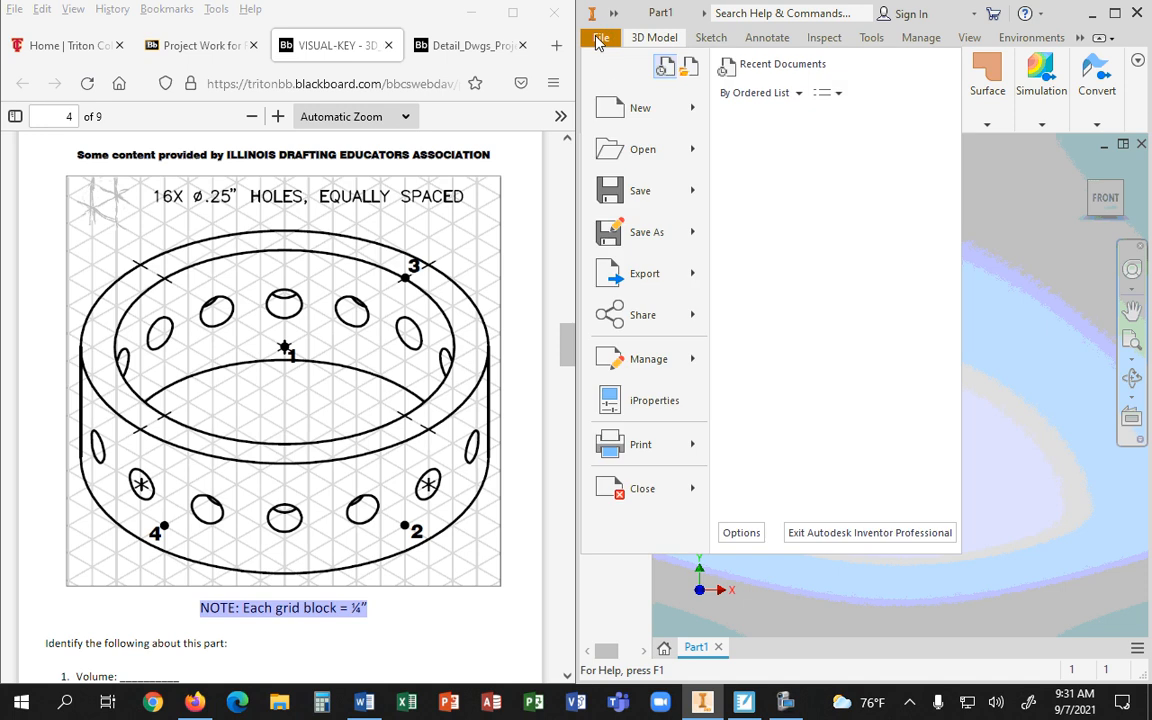
{"action": "left_click", "coordinate": [625, 108]}
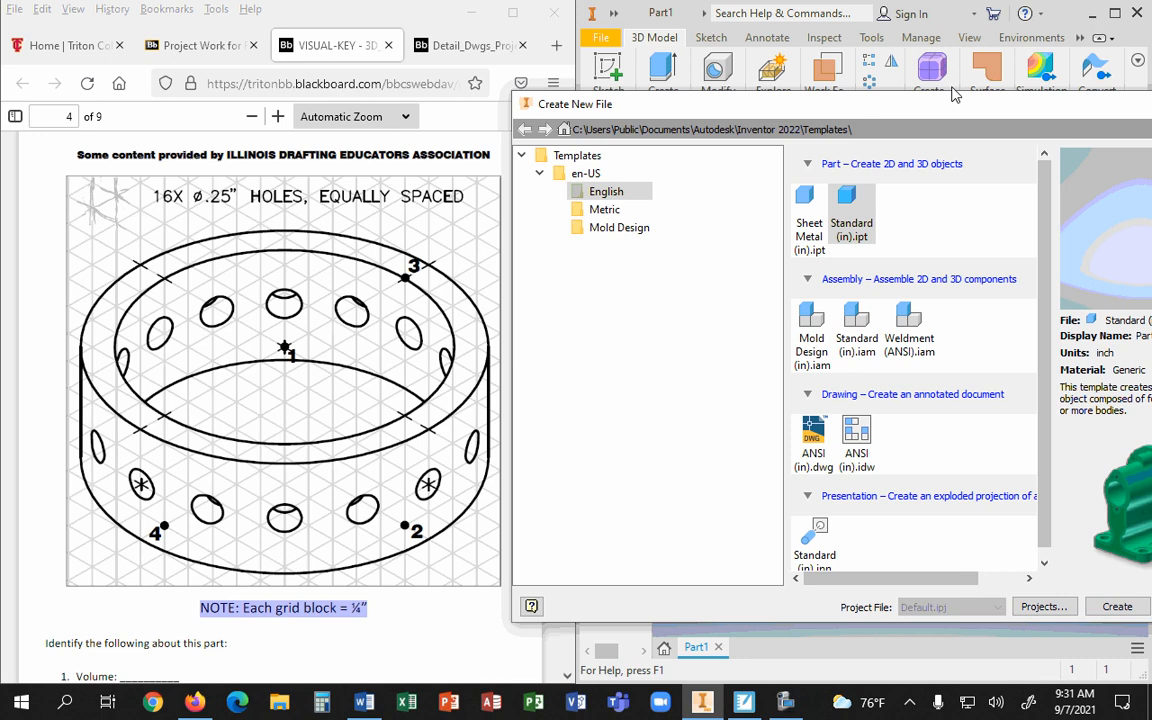
{"action": "left_click_drag", "start_coordinate": [930, 110], "coordinate": [644, 127]}
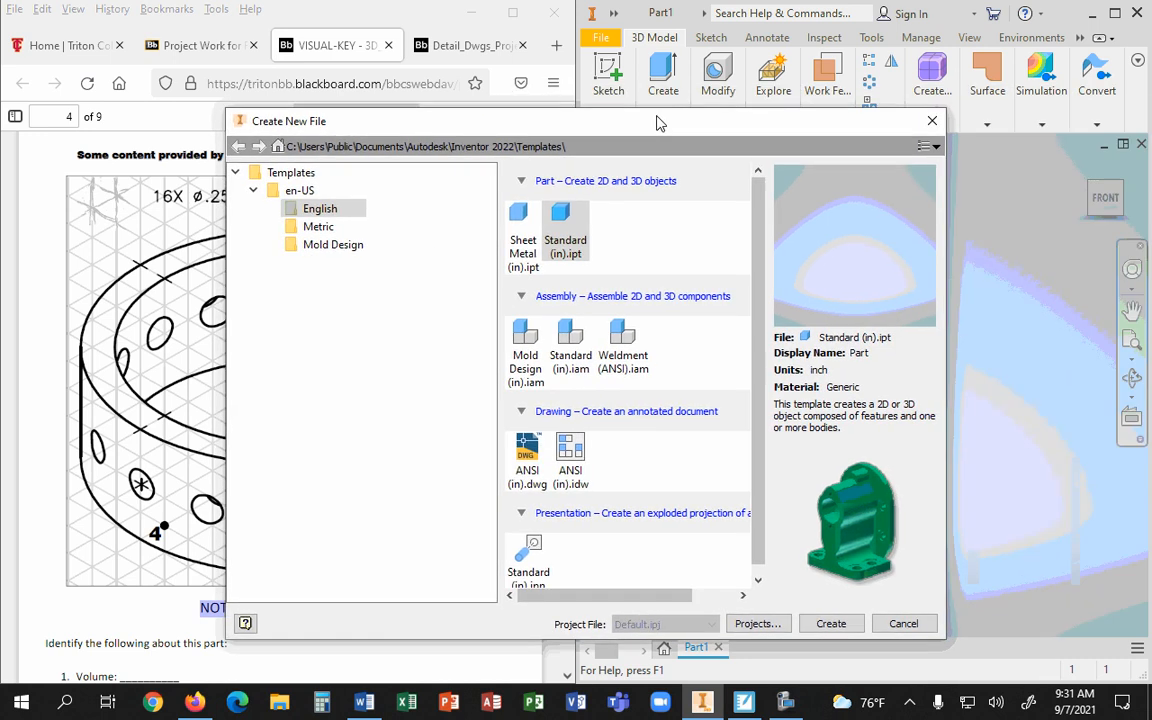
{"action": "left_click", "coordinate": [932, 121]}
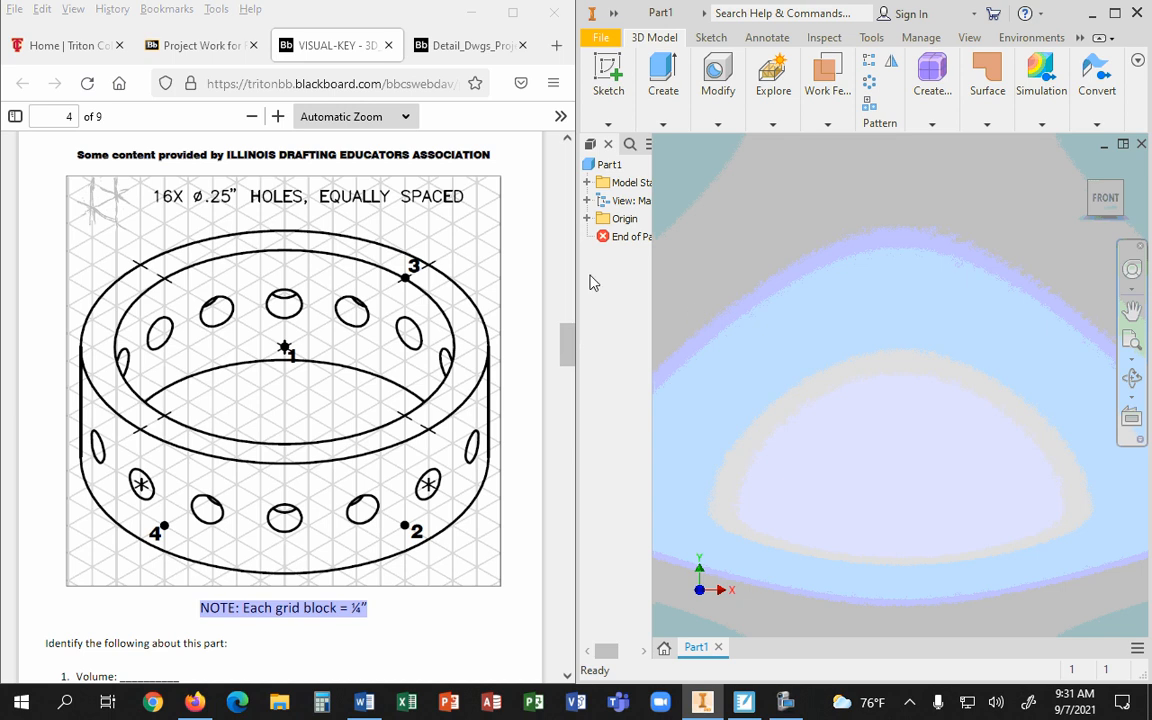
Widen the modeling window and its model browser, expand the Origin folder, and set the view to the isometric home orientation
{"action": "left_click_drag", "start_coordinate": [575, 260], "coordinate": [545, 268]}
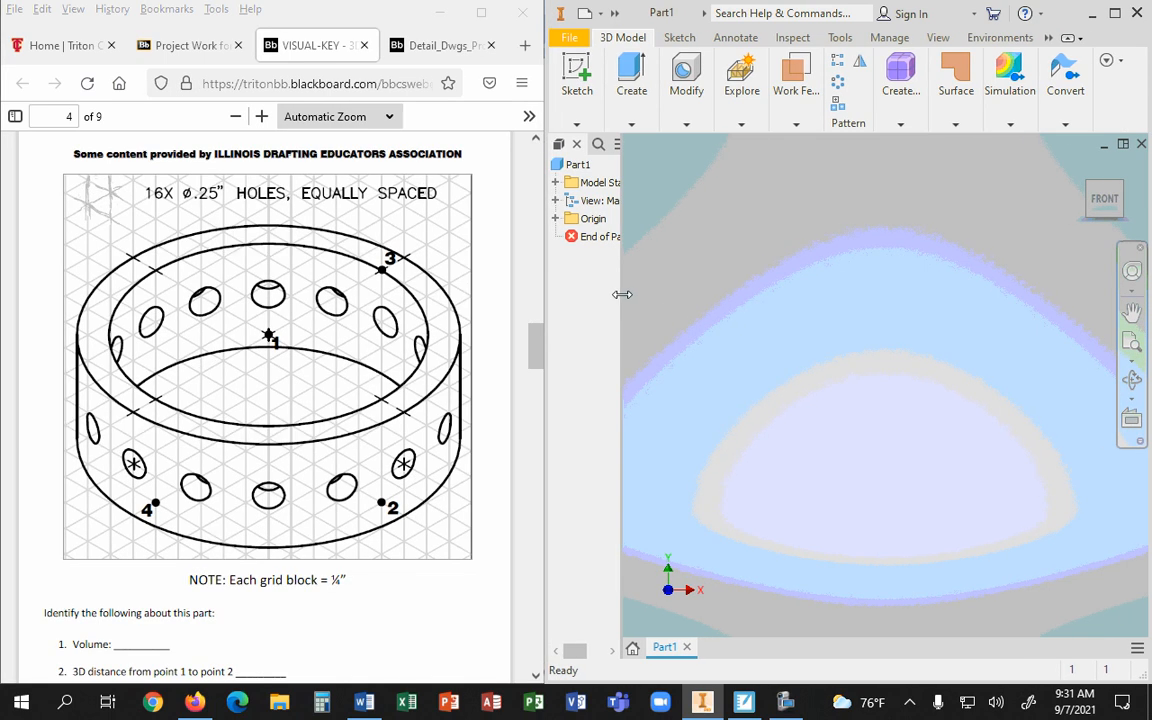
{"action": "left_click_drag", "start_coordinate": [620, 290], "coordinate": [662, 290]}
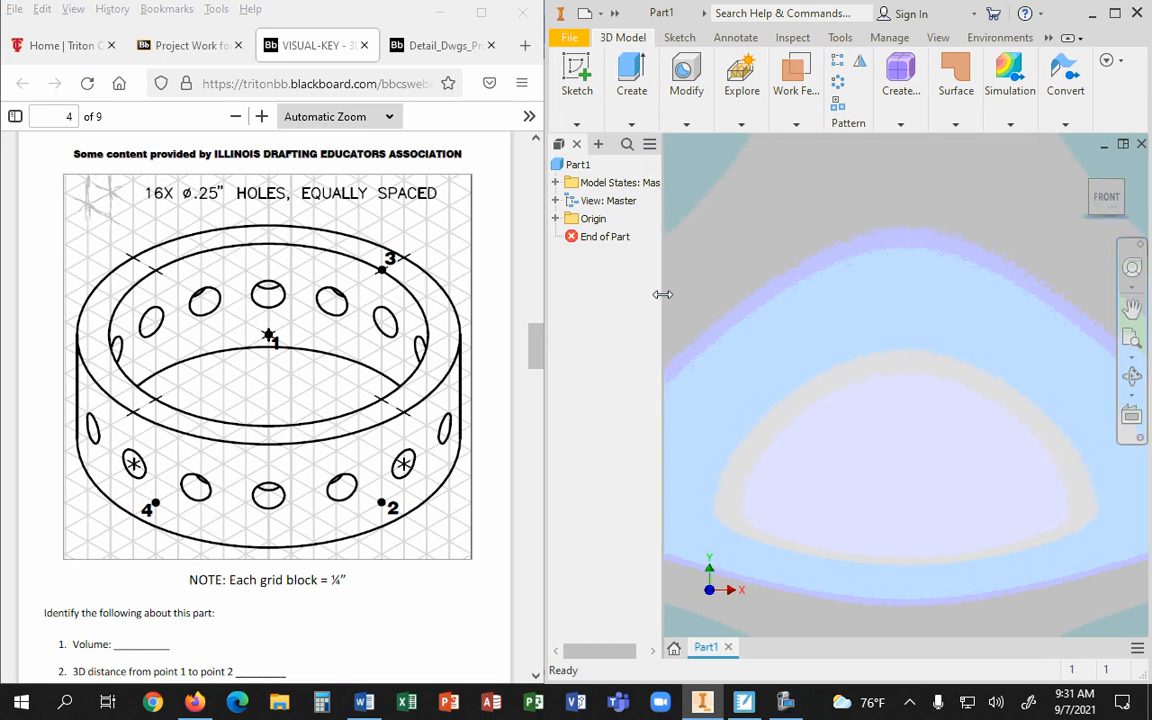
{"action": "left_click", "coordinate": [555, 218]}
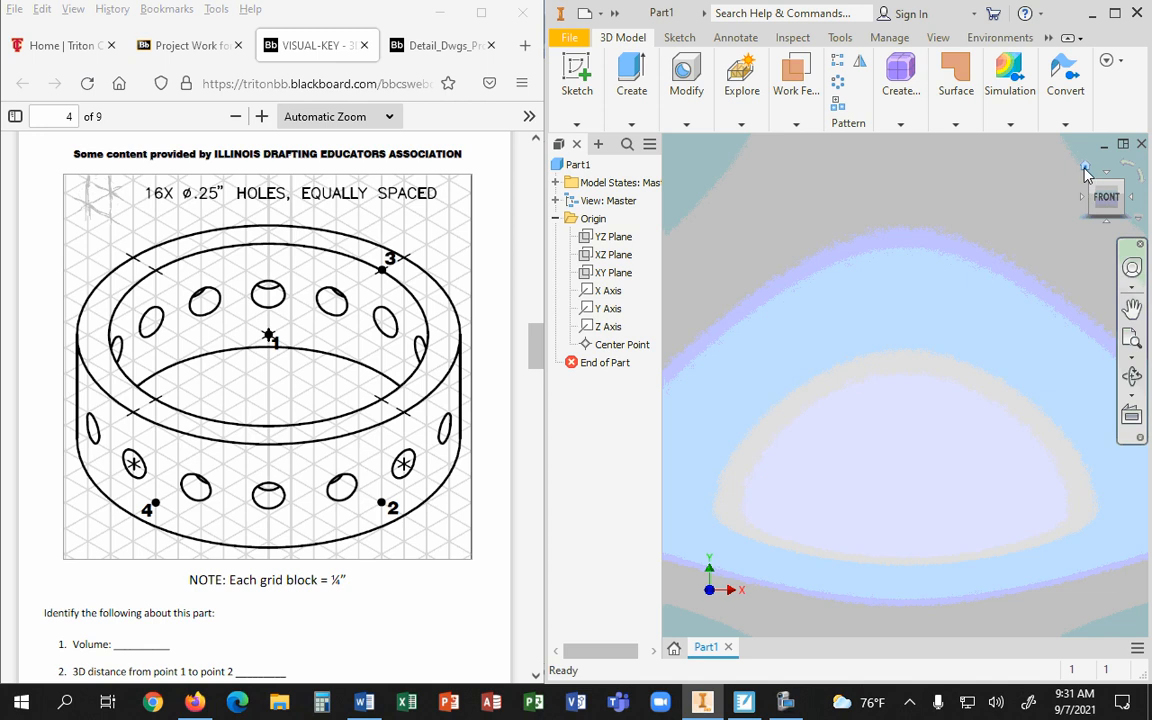
{"action": "left_click", "coordinate": [1086, 170]}
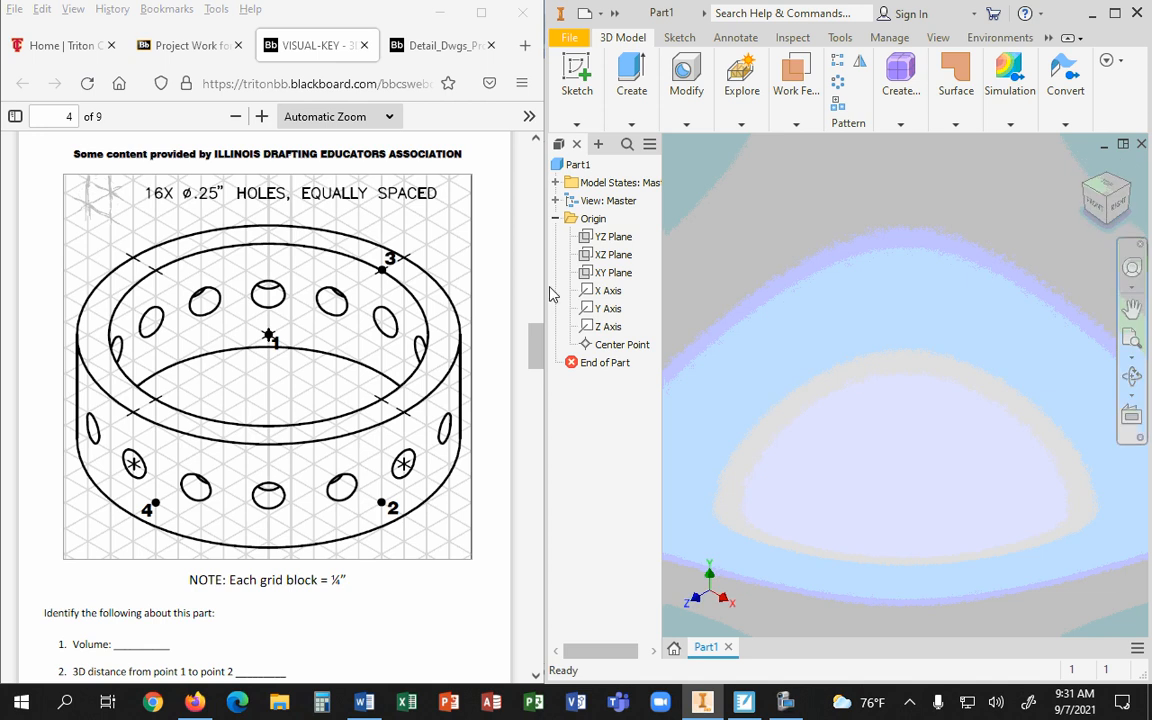
Make all the origin planes, axes and the center point visible in the part
{"action": "left_click", "coordinate": [613, 240]}
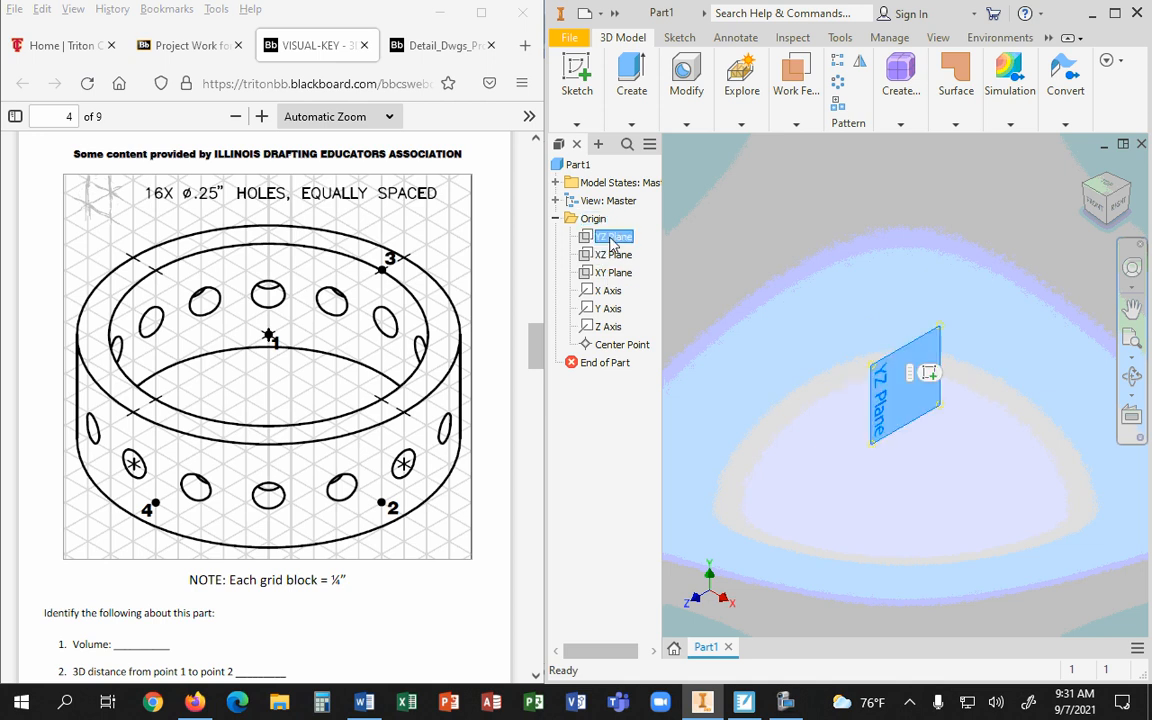
{"action": "left_click", "coordinate": [620, 344], "text": "shift"}
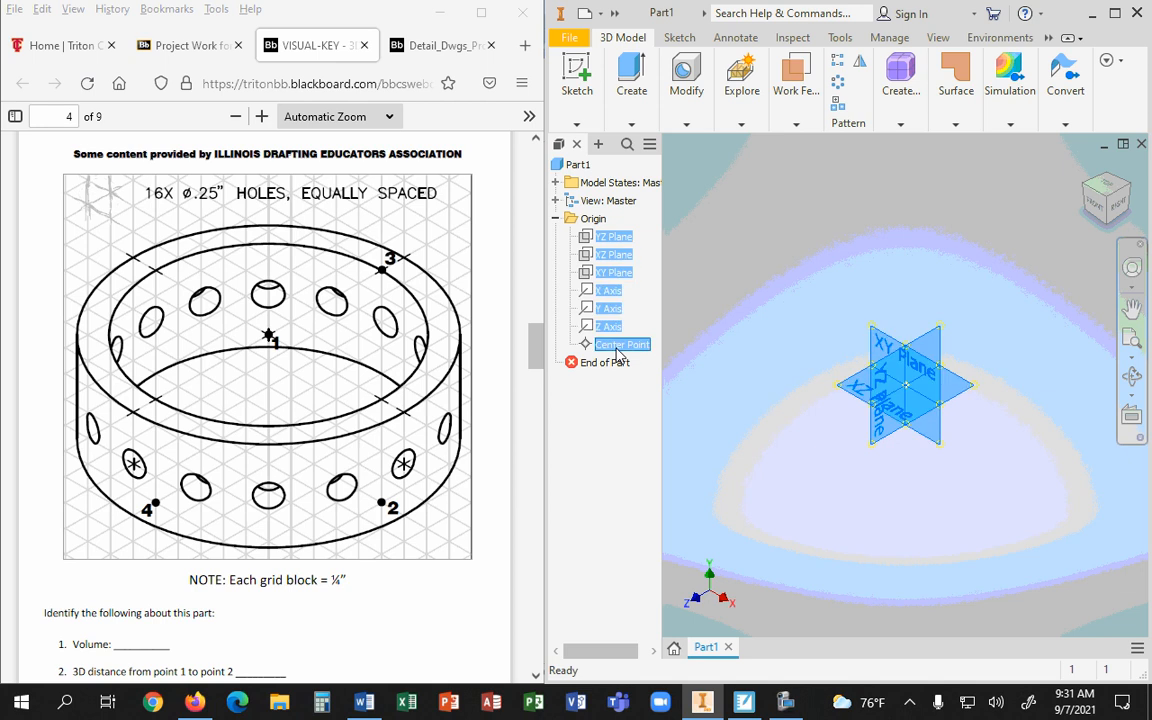
{"action": "right_click", "coordinate": [617, 349]}
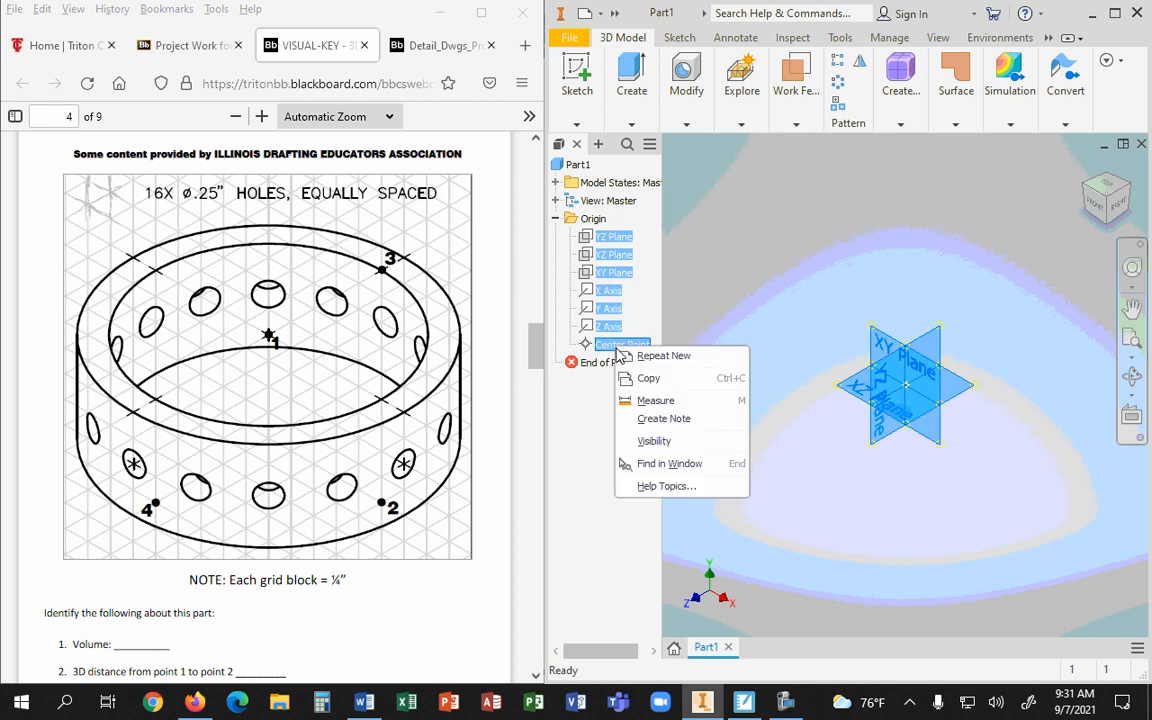
{"action": "left_click", "coordinate": [652, 441]}
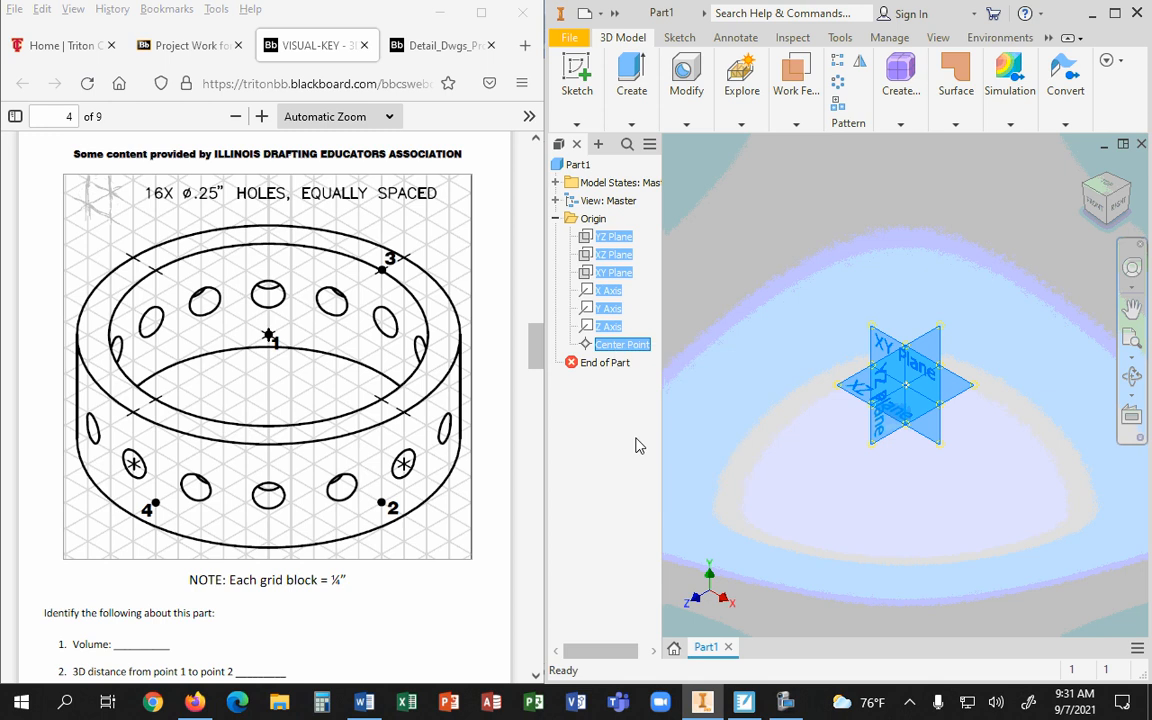
{"action": "left_click", "coordinate": [785, 331]}
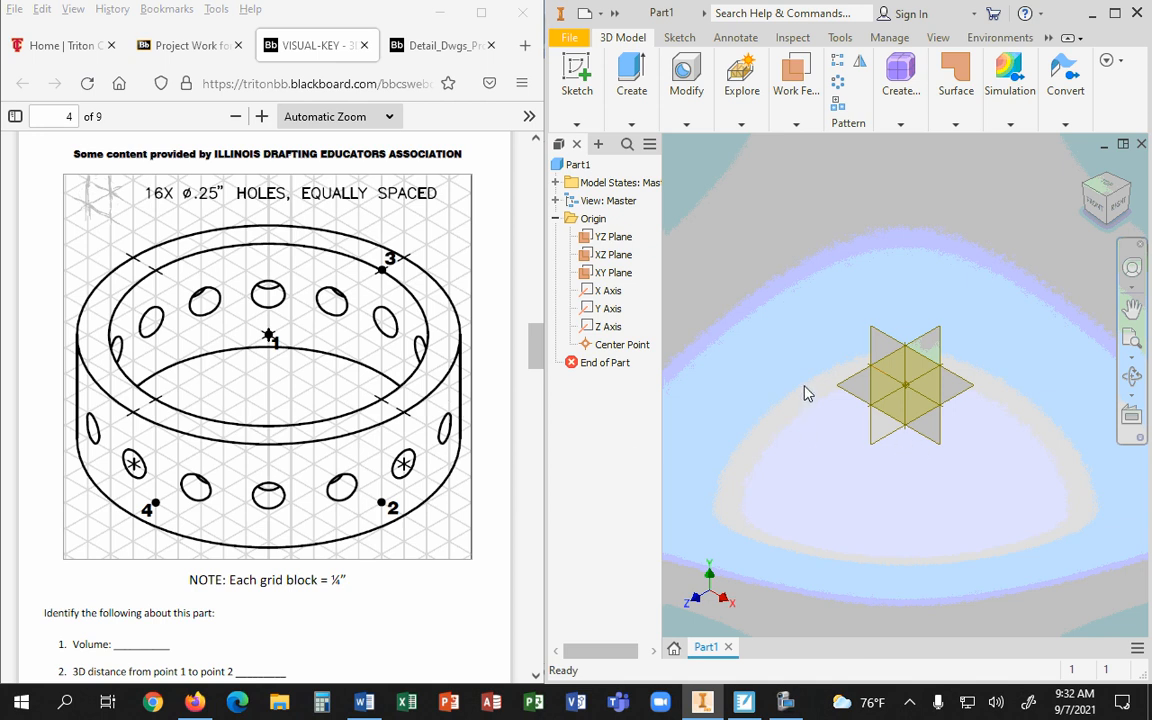
Start a new 2D sketch on the XZ plane
{"action": "left_click", "coordinate": [848, 388]}
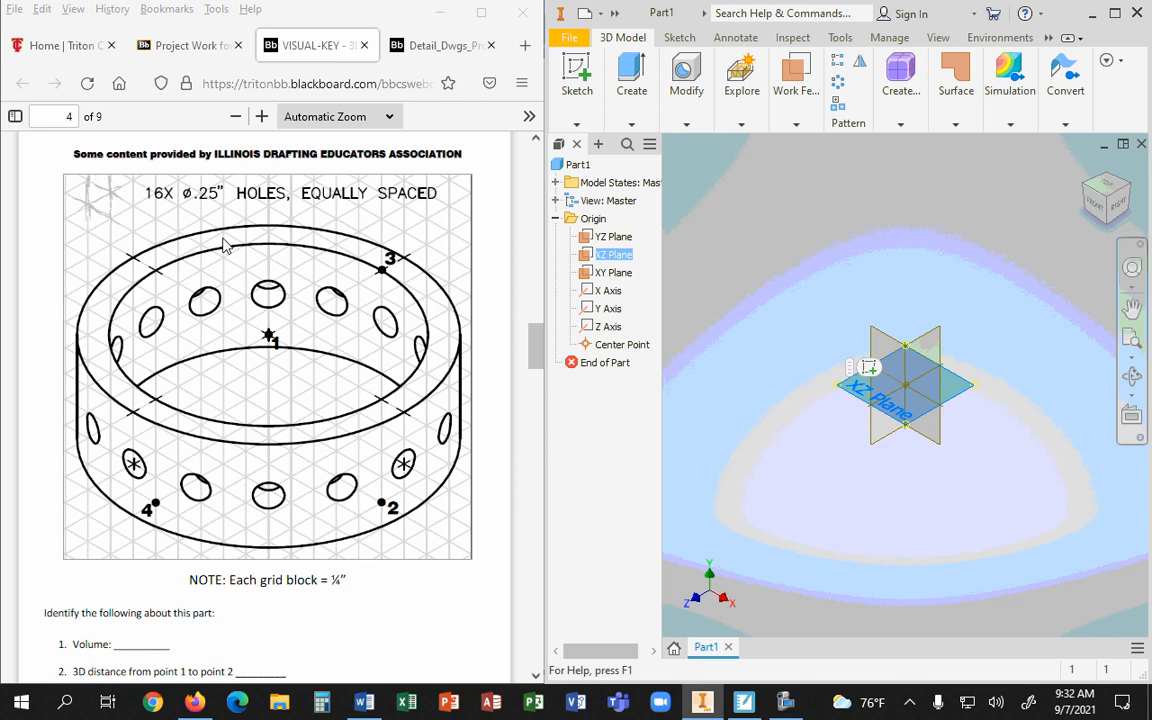
{"action": "left_click", "coordinate": [248, 257]}
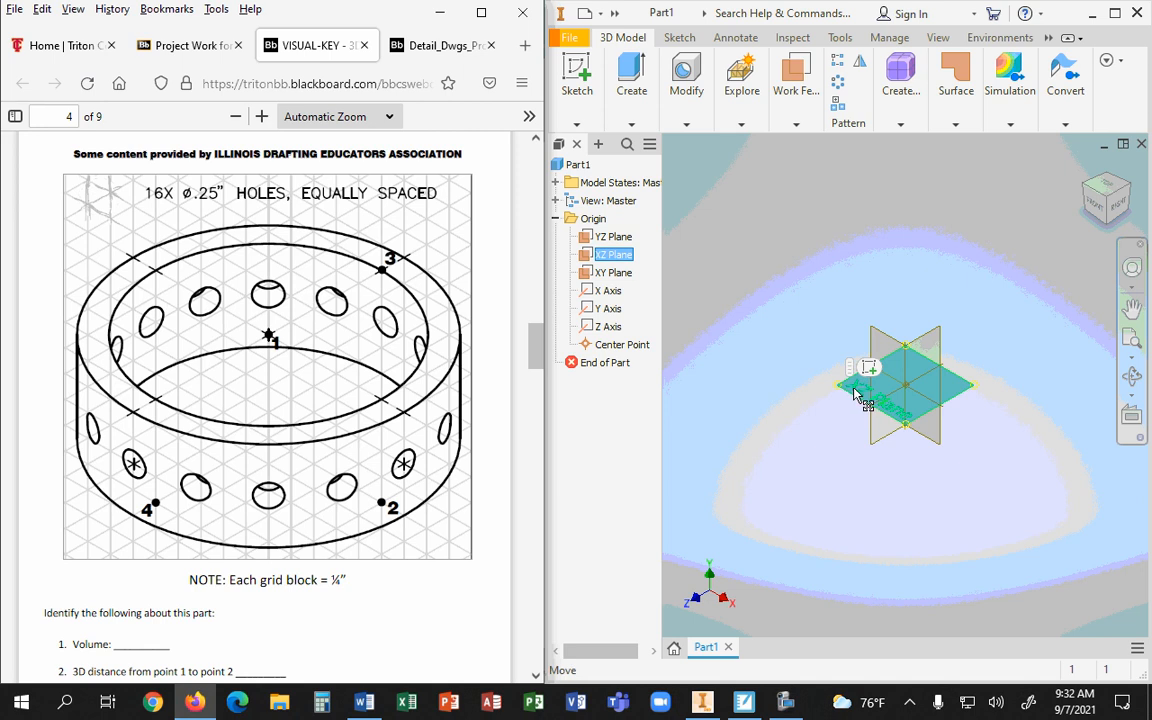
{"action": "left_click", "coordinate": [869, 372]}
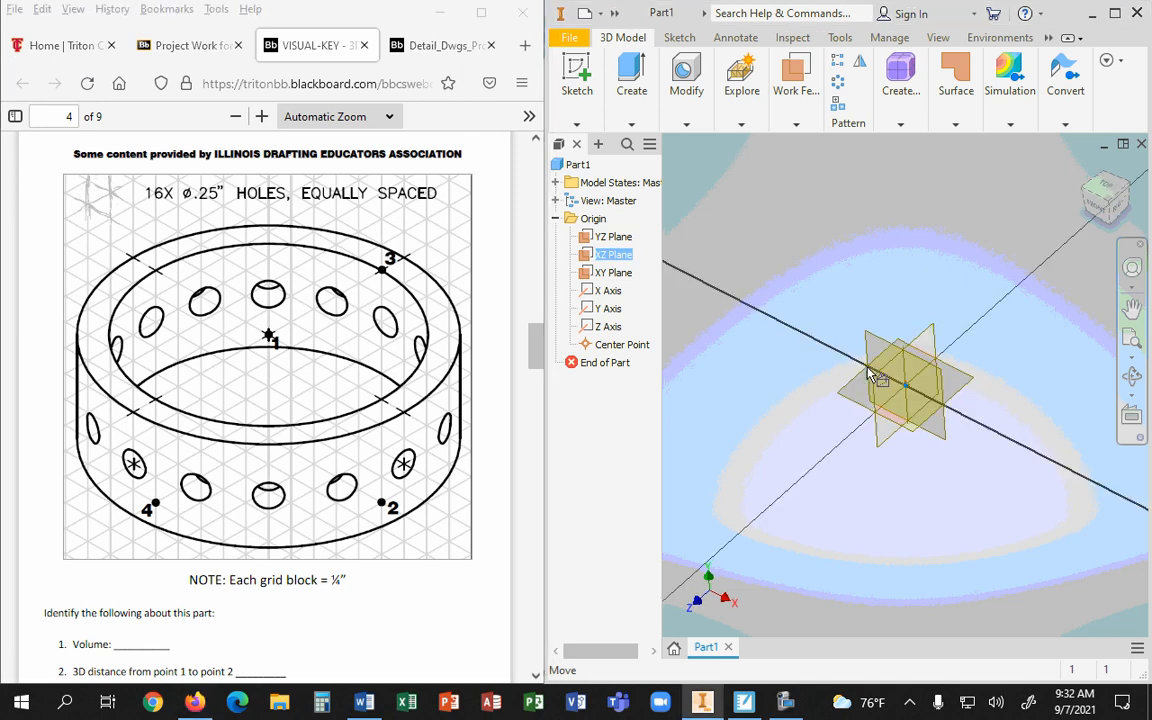
{"action": "left_click", "coordinate": [648, 90]}
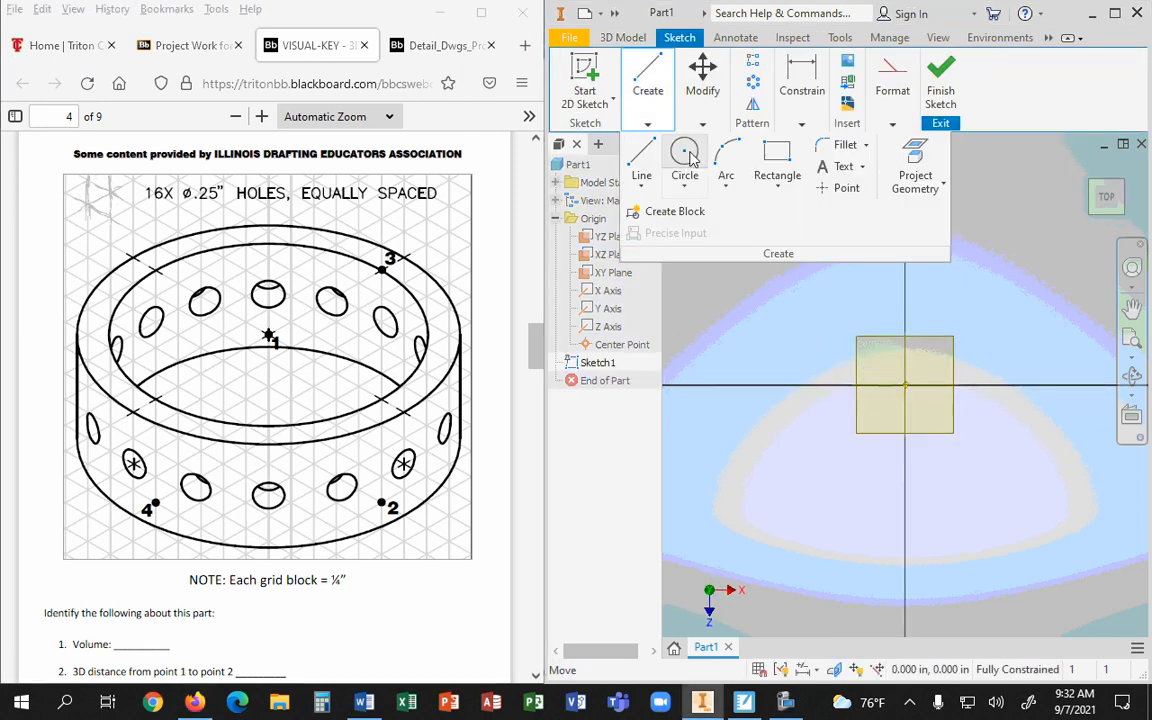
{"action": "left_click", "coordinate": [684, 187]}
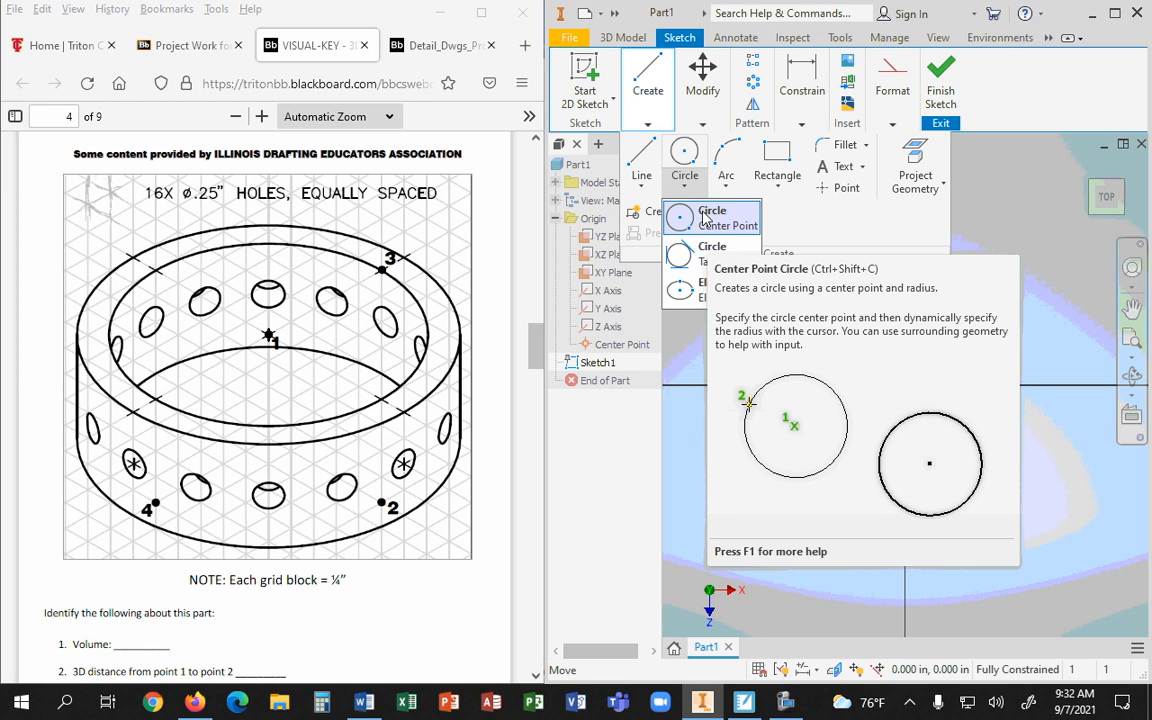
{"action": "left_click", "coordinate": [706, 217]}
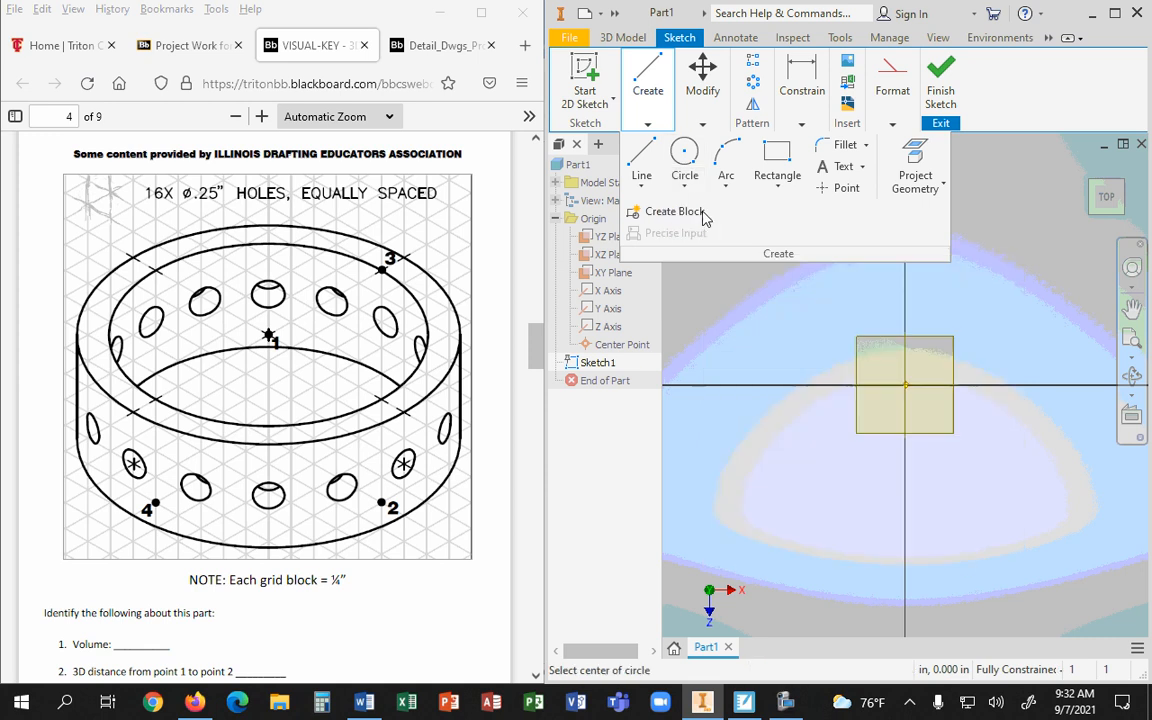
{"action": "left_click", "coordinate": [905, 385]}
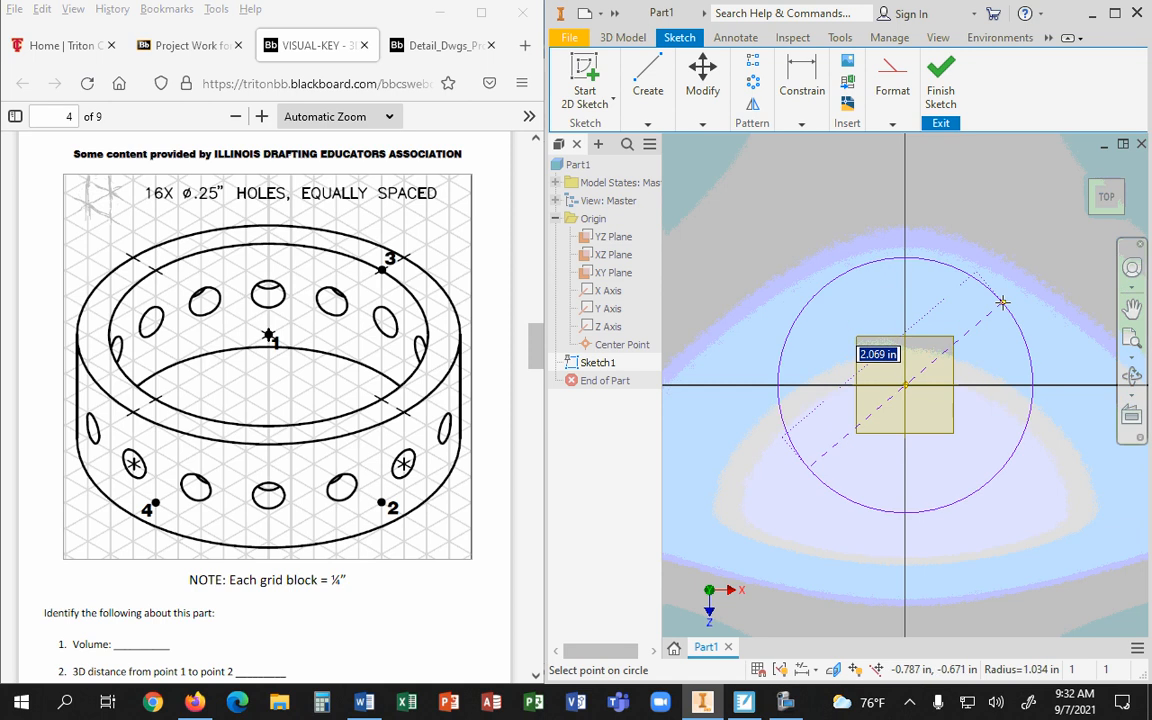
{"action": "key", "text": "Escape"}
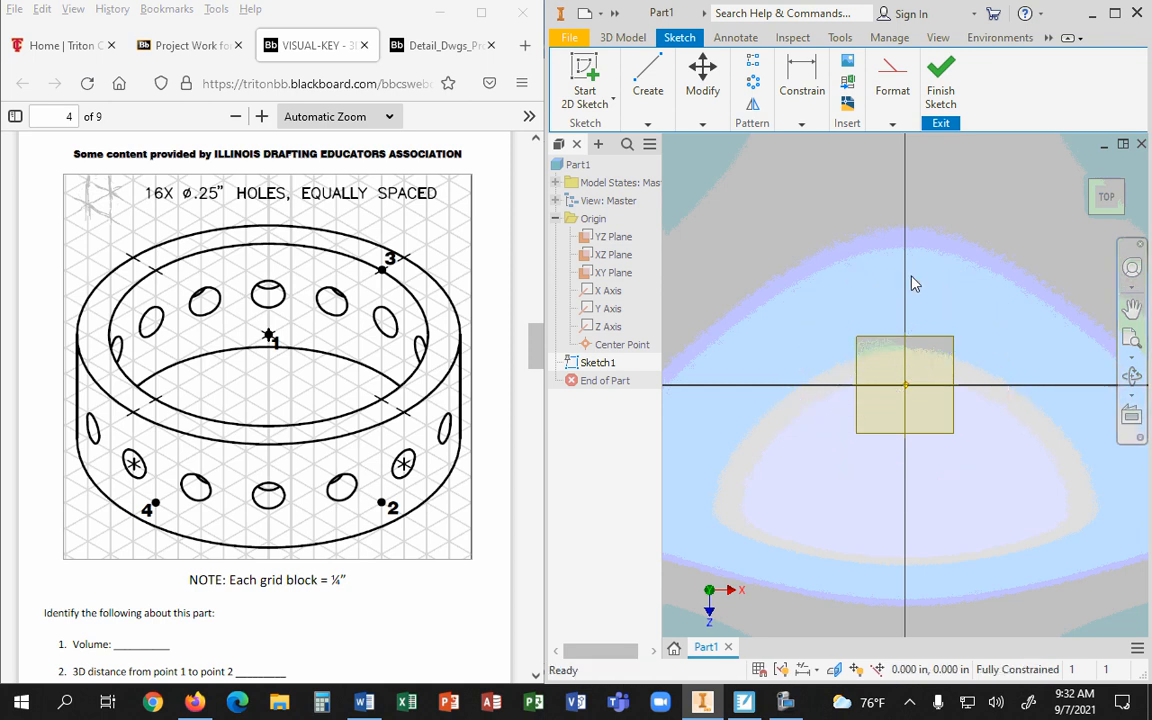
{"action": "left_click", "coordinate": [648, 88]}
{"action": "left_click", "coordinate": [685, 160]}
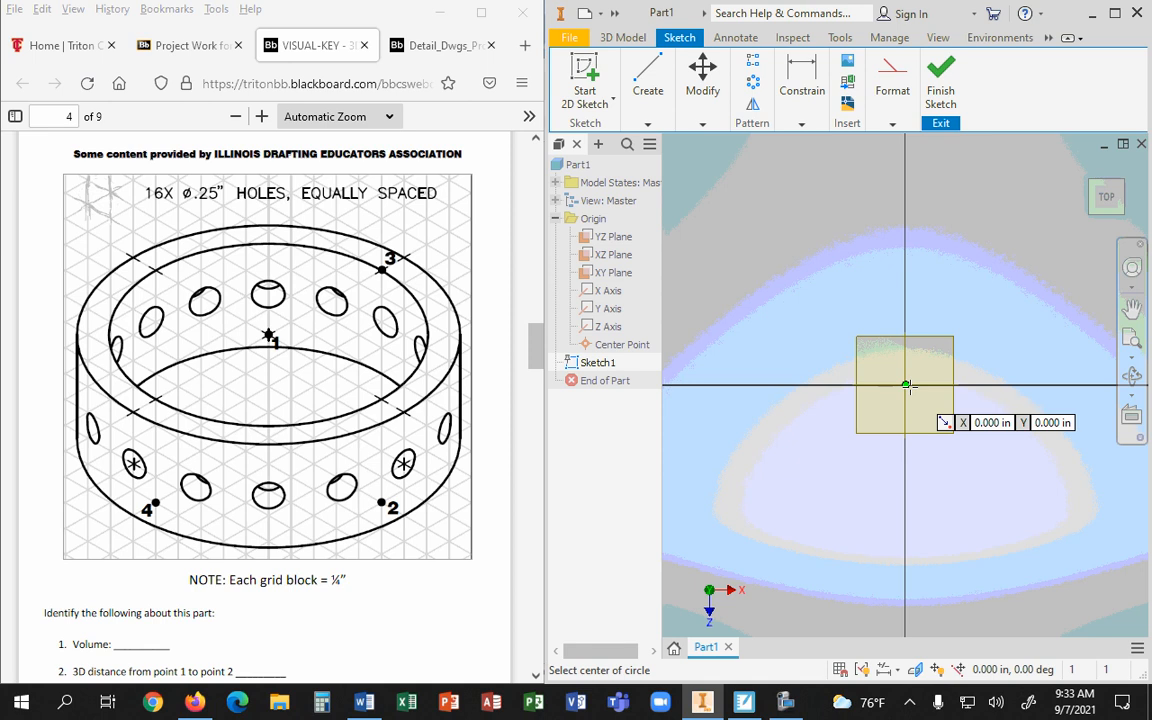
{"action": "left_click", "coordinate": [906, 386]}
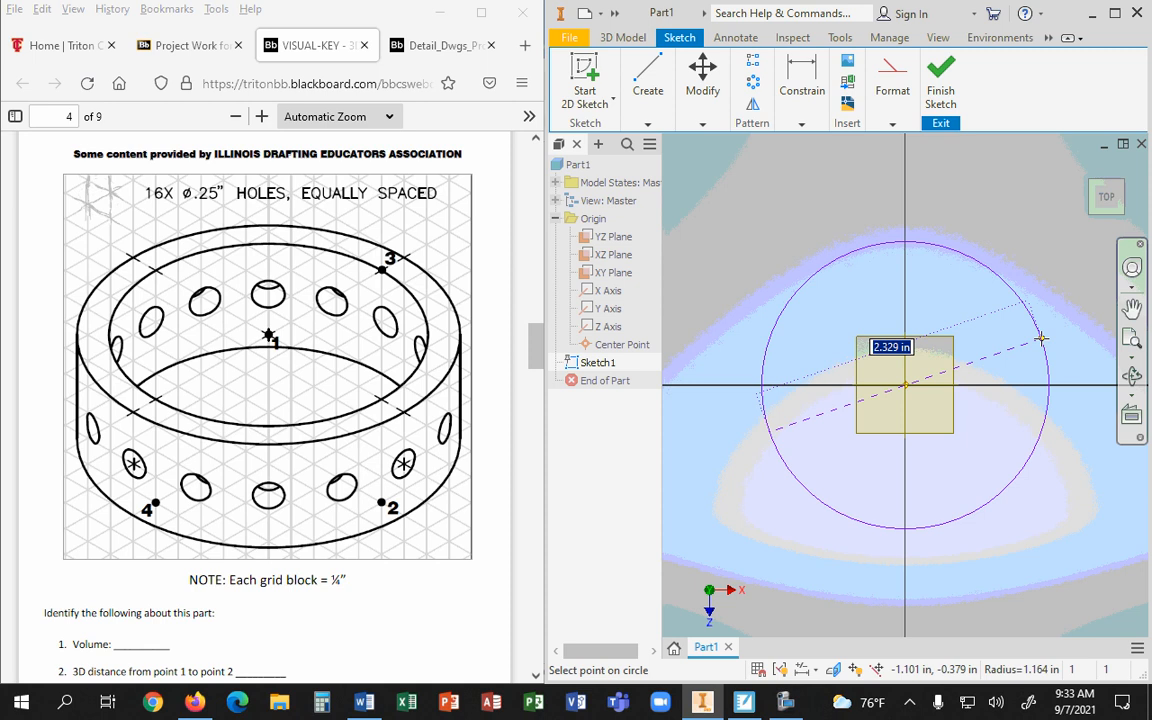
{"action": "type", "text": "12"}
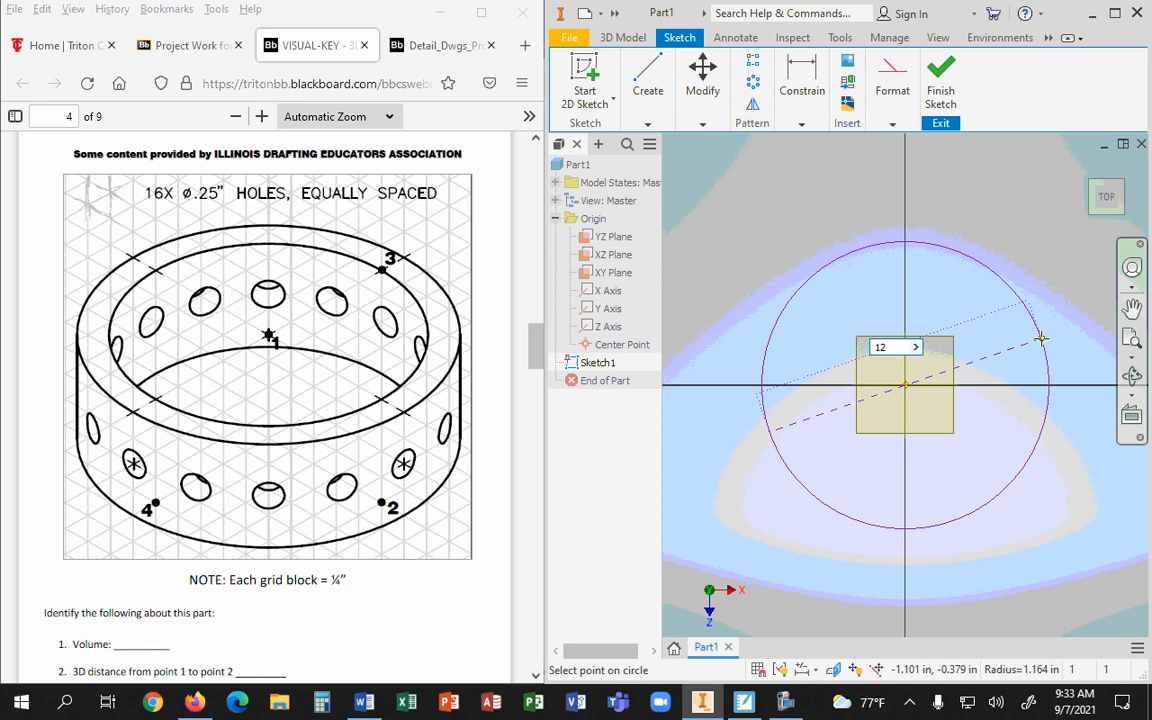
{"action": "key", "text": "BackSpace"}
{"action": "key", "text": "BackSpace"}
{"action": "type", "text": "3"}
{"action": "key", "text": "Escape"}
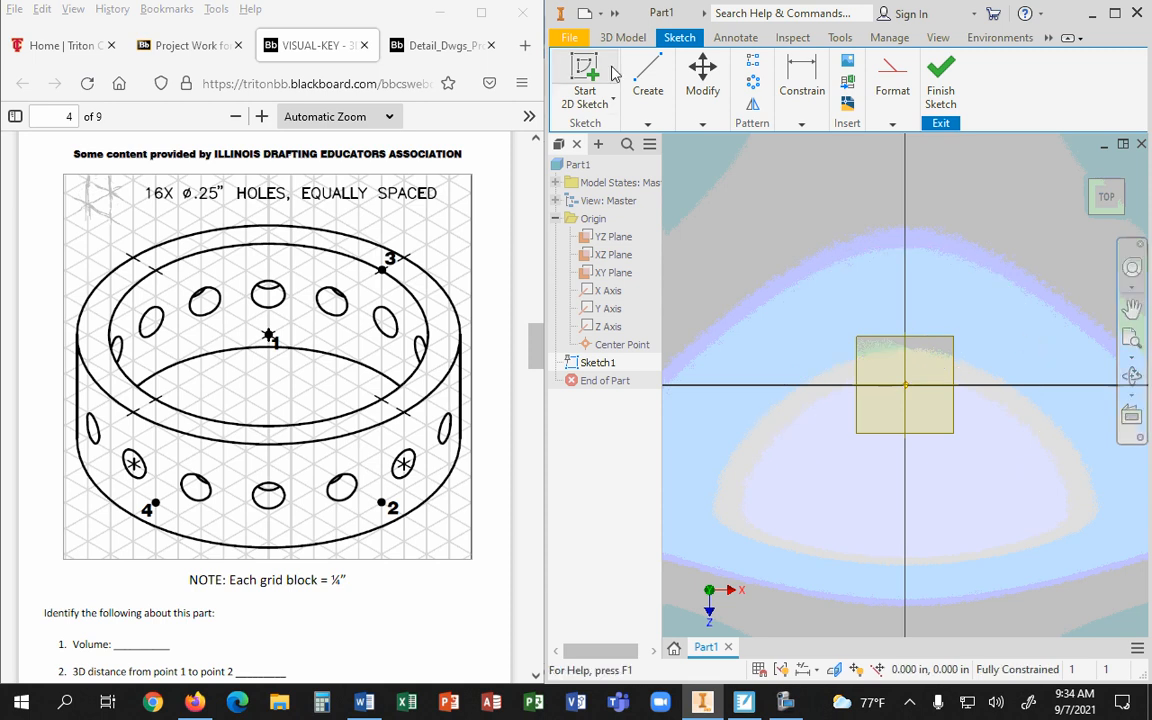
Draw a center-point circle with a 1.5 in radius centered on the sketch origin
{"action": "left_click", "coordinate": [648, 85]}
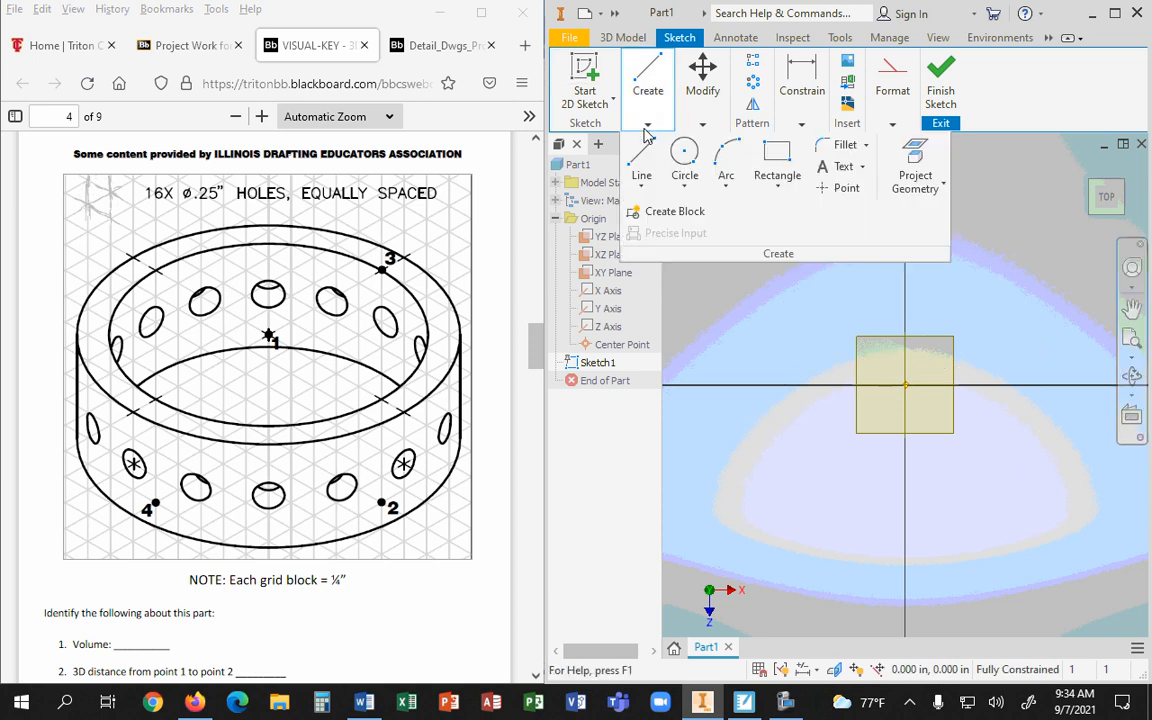
{"action": "left_click", "coordinate": [686, 189]}
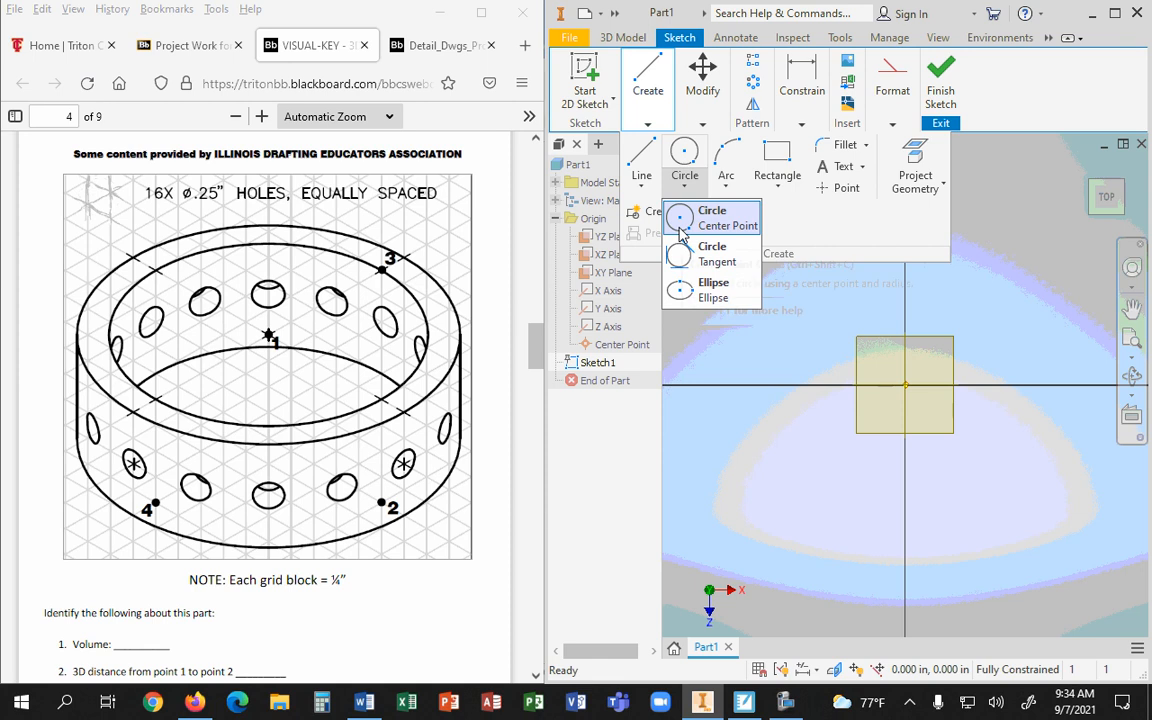
{"action": "left_click", "coordinate": [680, 225]}
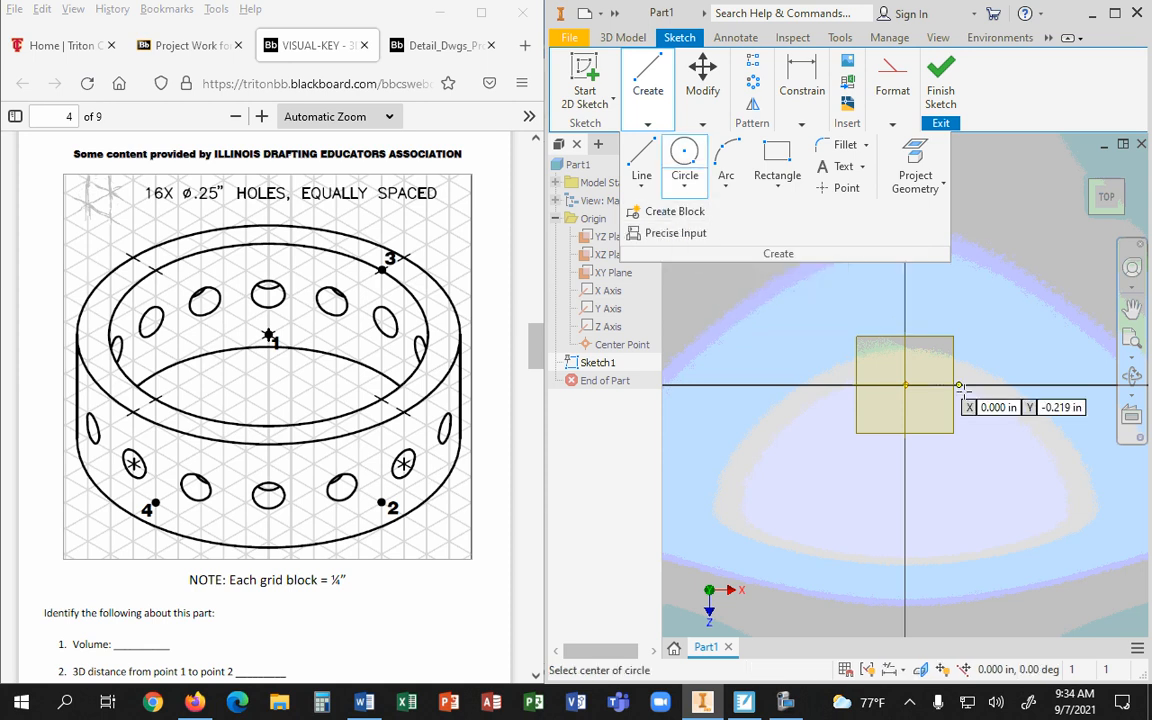
{"action": "left_click", "coordinate": [904, 385]}
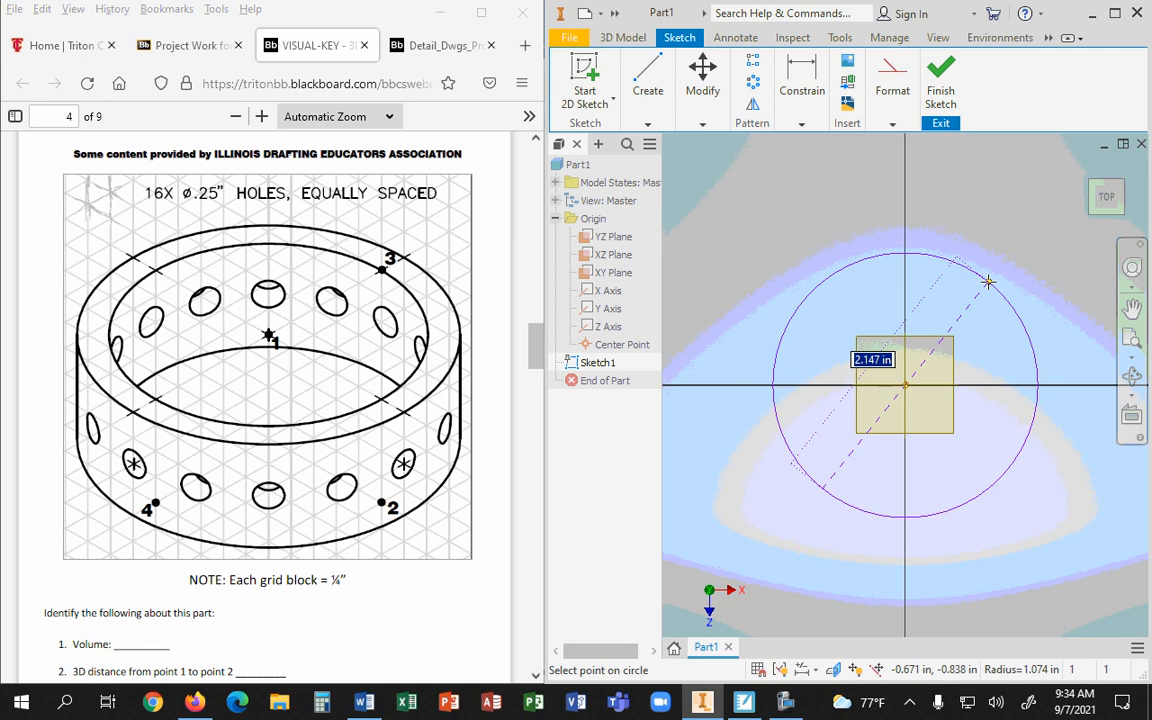
{"action": "right_click", "coordinate": [988, 284]}
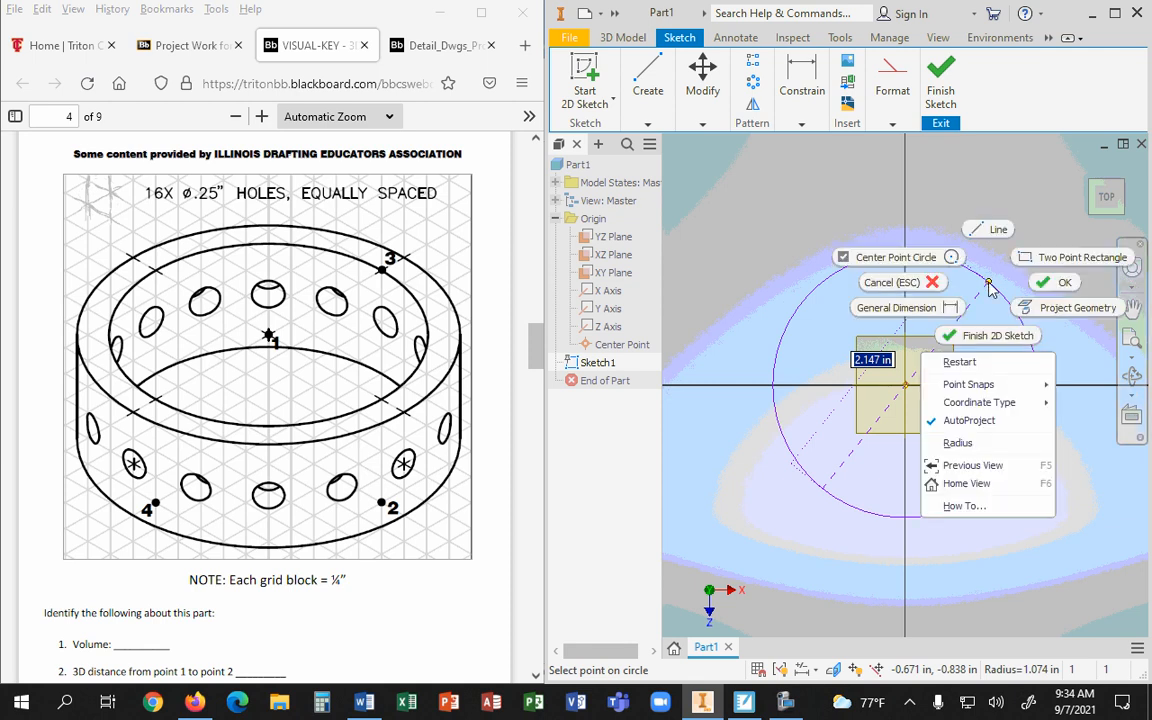
{"action": "left_click", "coordinate": [958, 443]}
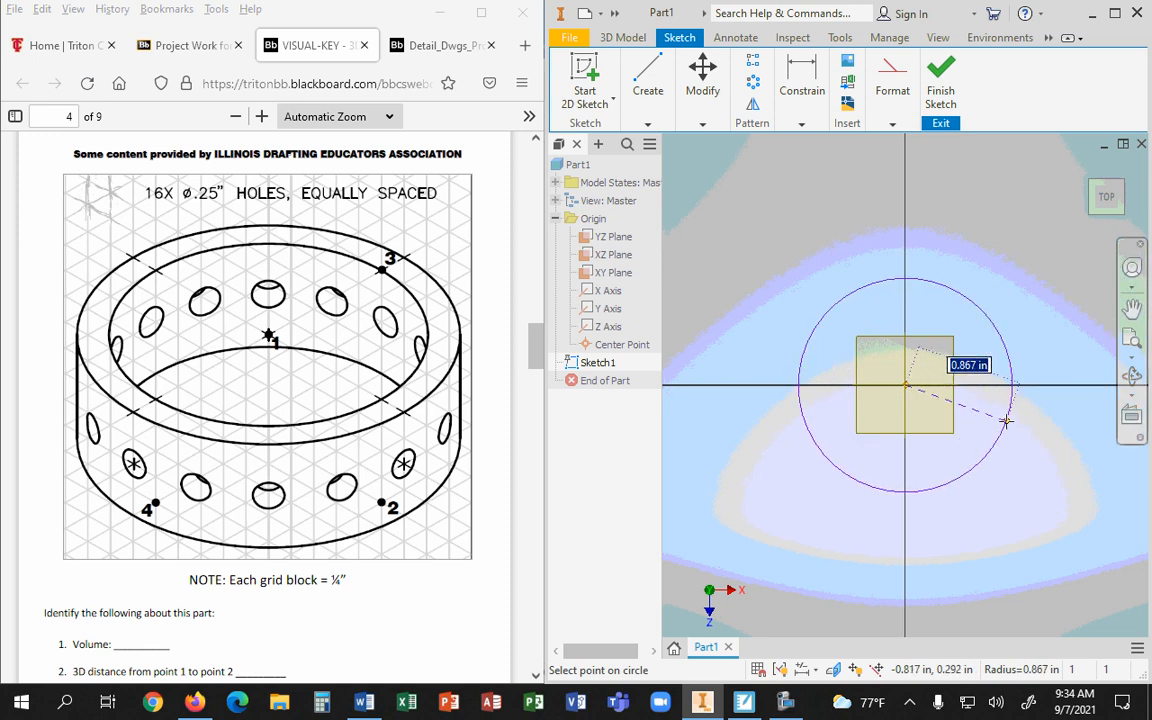
{"action": "type", "text": "1.5"}
{"action": "key", "text": "Return"}
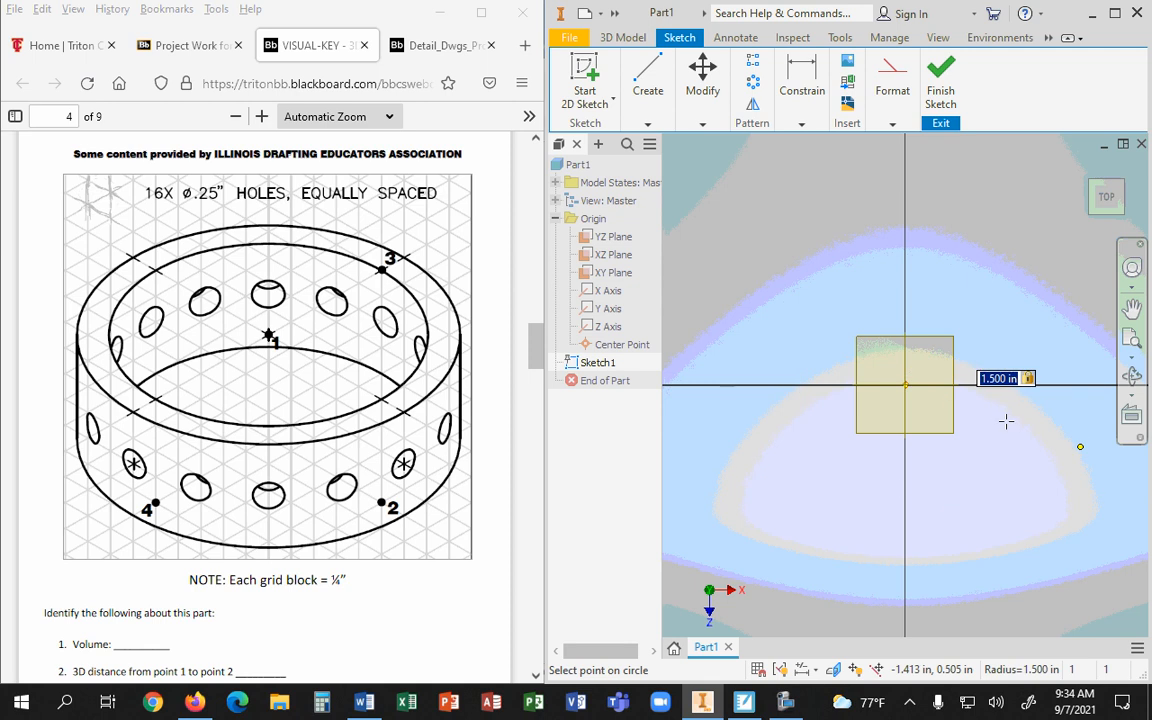
{"action": "scroll", "coordinate": [1038, 399], "scroll_direction": "down", "scroll_amount": 4}
{"action": "scroll", "coordinate": [1038, 399], "scroll_direction": "up", "scroll_amount": 5}
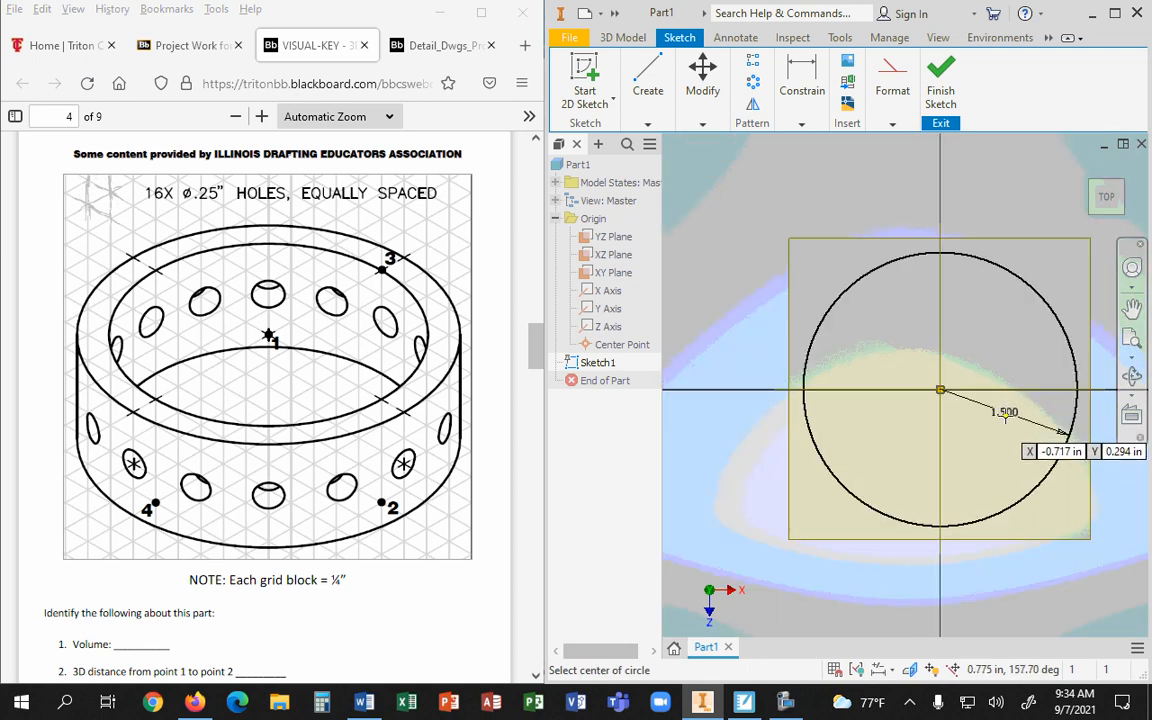
{"action": "key", "text": "Escape"}
Replace the circle's radius dimension with a 3 in diameter dimension placed outside the circle
{"action": "left_click_drag", "start_coordinate": [1008, 421], "coordinate": [1011, 331]}
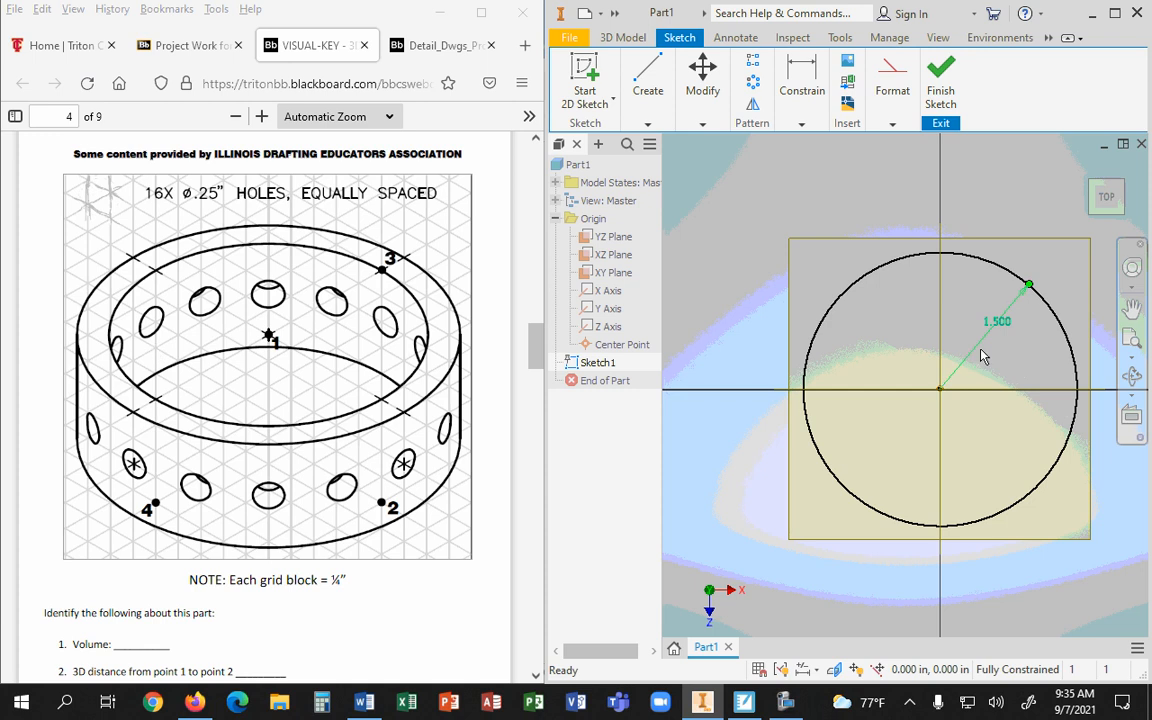
{"action": "key", "text": "Delete"}
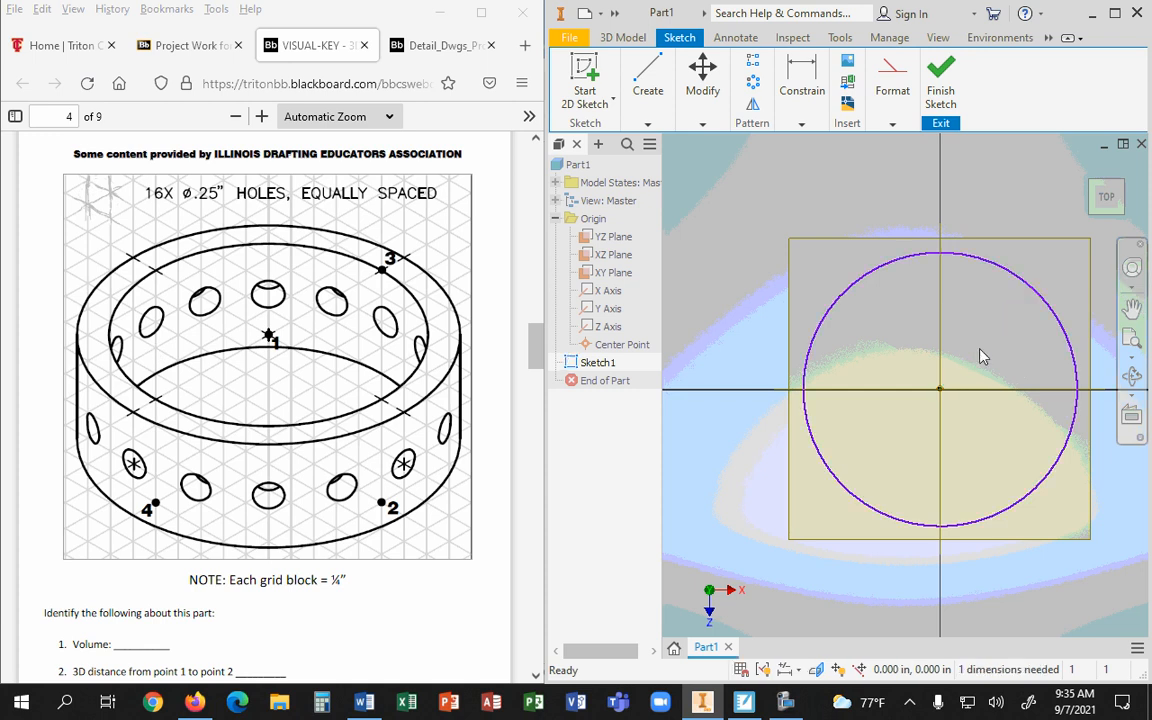
{"action": "left_click", "coordinate": [805, 124]}
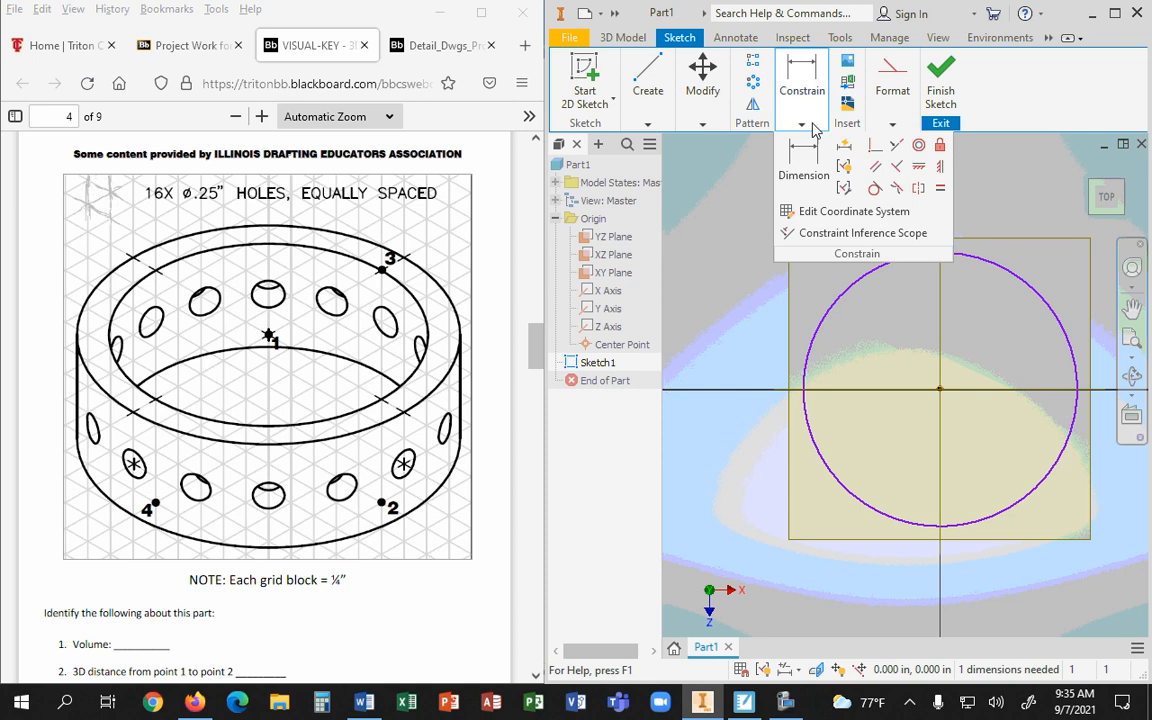
{"action": "left_click", "coordinate": [803, 160]}
{"action": "left_click", "coordinate": [838, 302]}
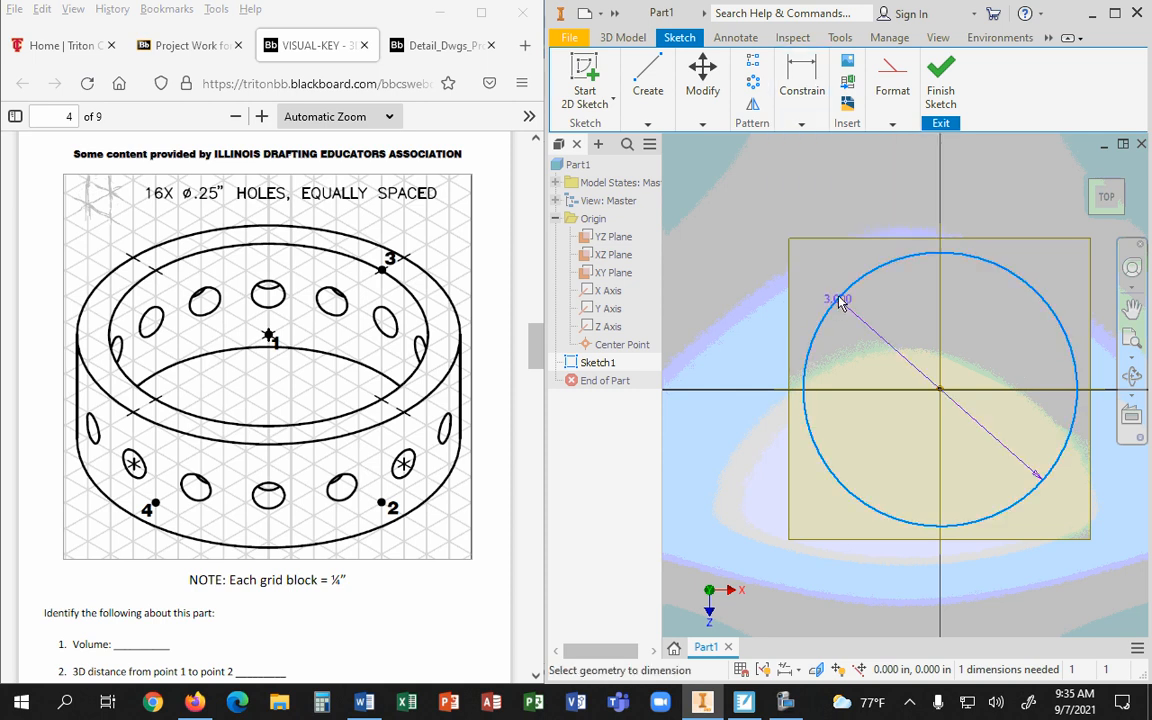
{"action": "left_click", "coordinate": [765, 222]}
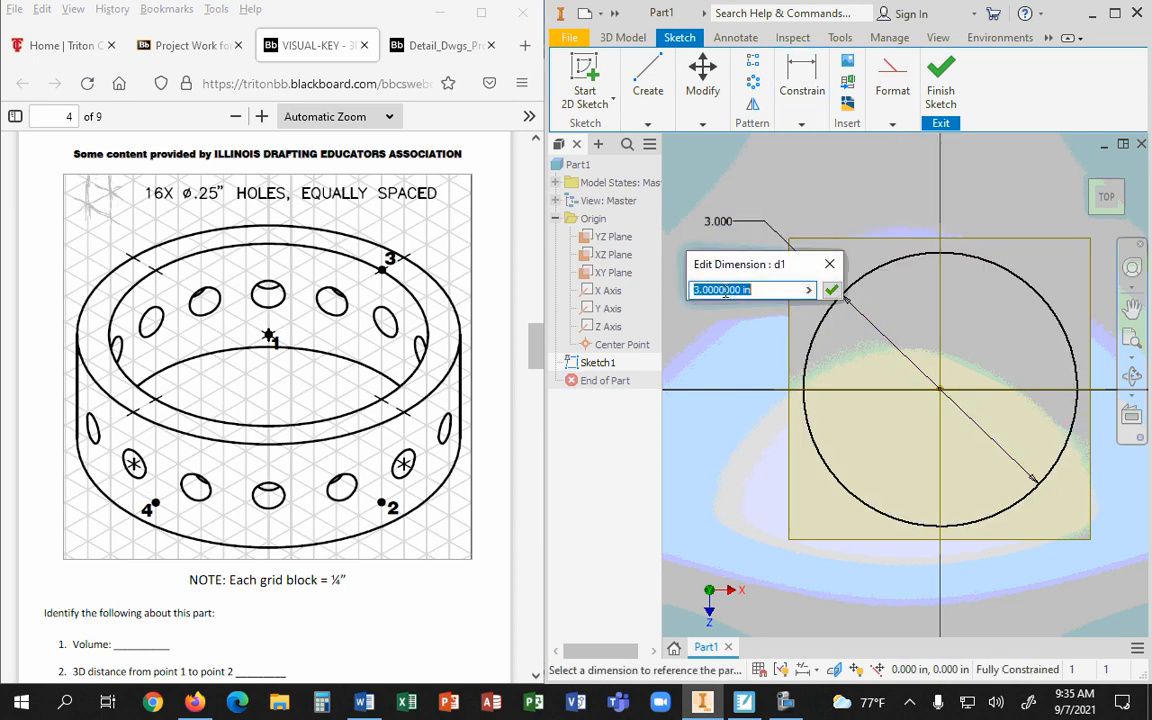
{"action": "key", "text": "Return"}
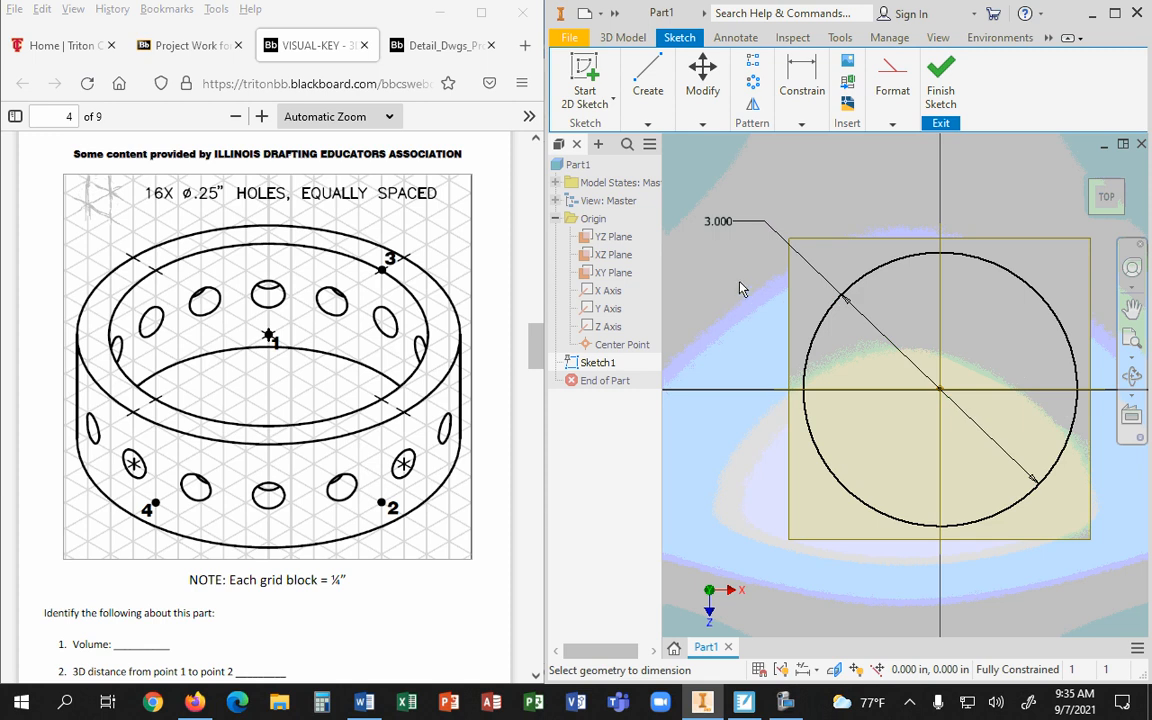
{"action": "left_click", "coordinate": [801, 123]}
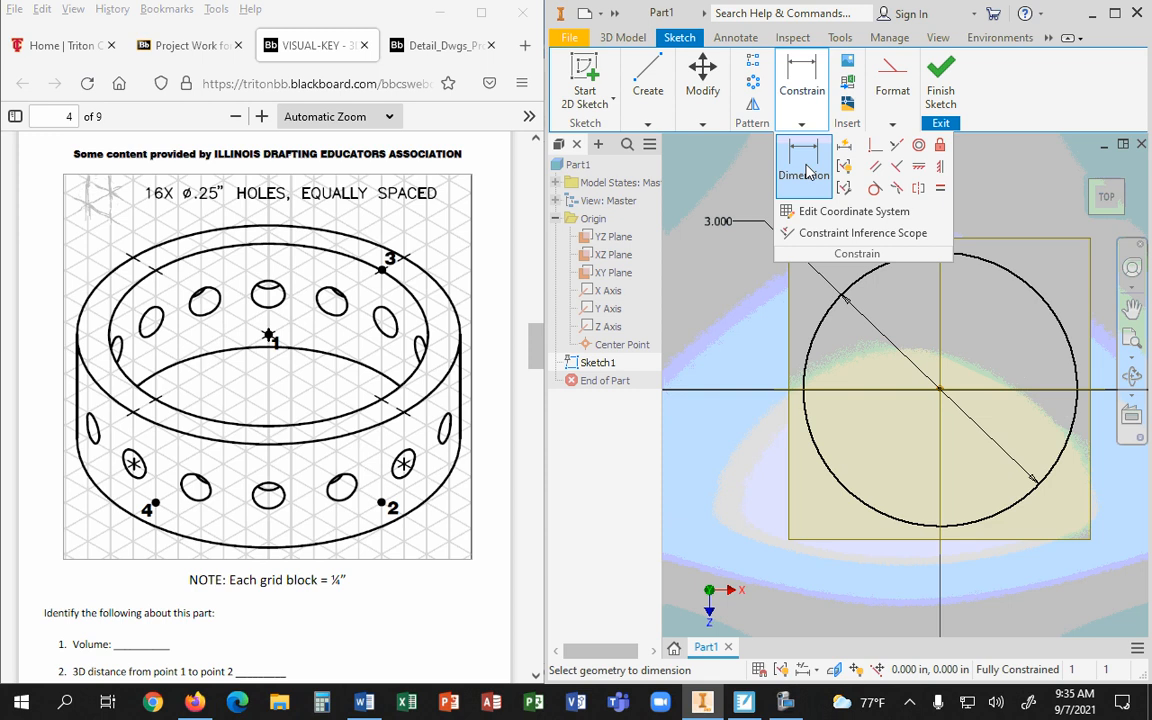
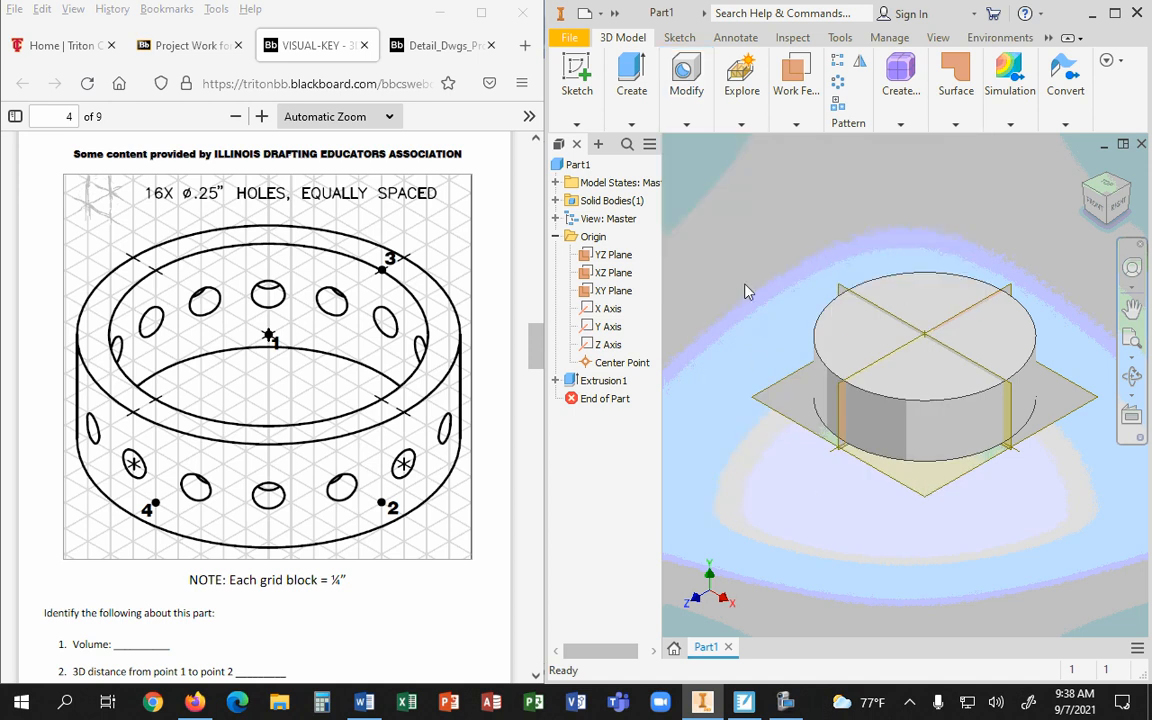
{"action": "left_click", "coordinate": [910, 307]}
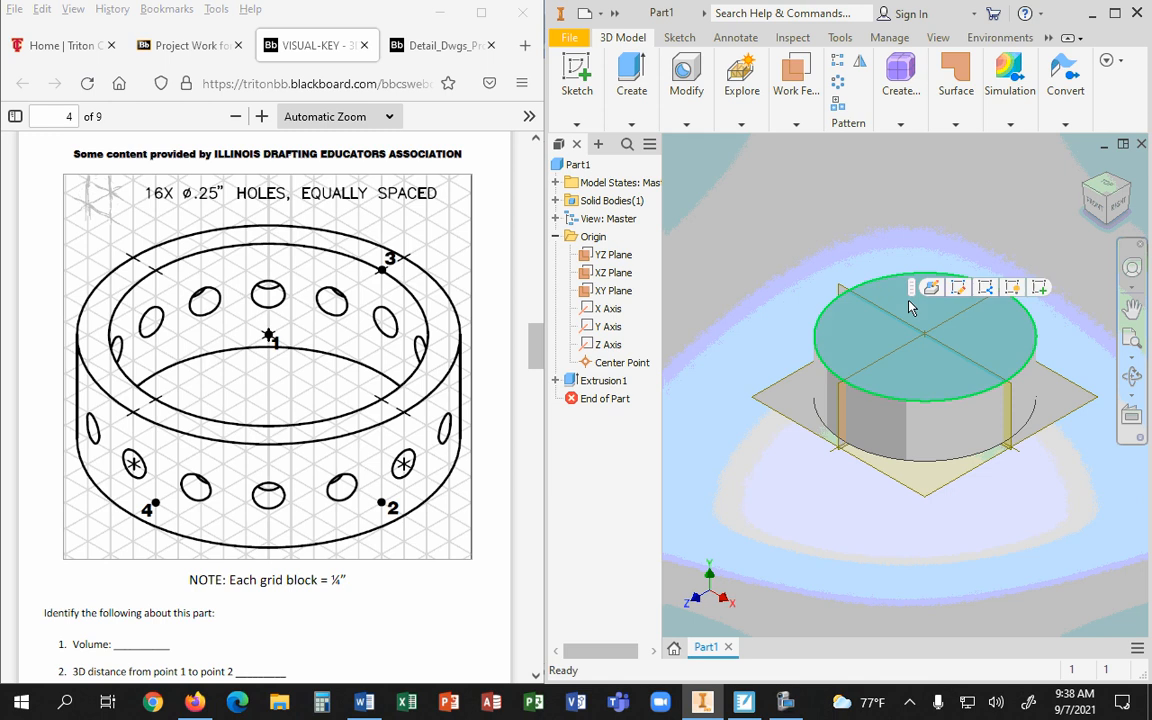
{"action": "left_click", "coordinate": [686, 80]}
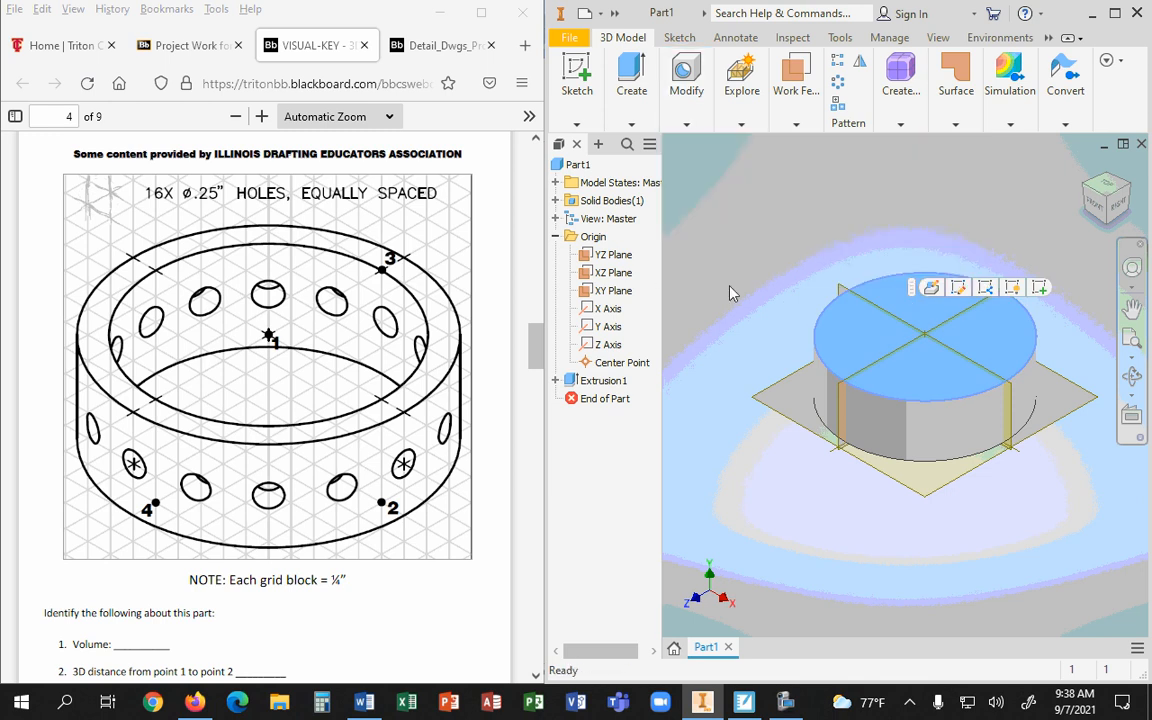
{"action": "left_click", "coordinate": [735, 258]}
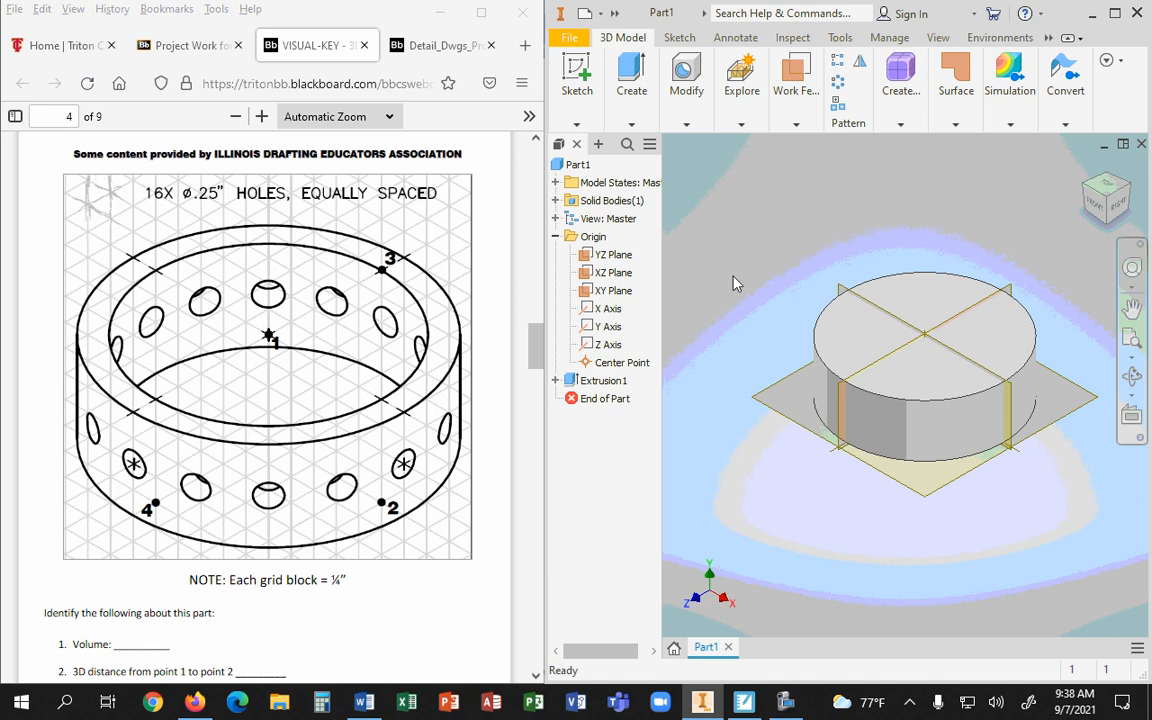
Maximize the modeling window and enlarge the view of the solid disk
{"action": "double_click", "coordinate": [1000, 5]}
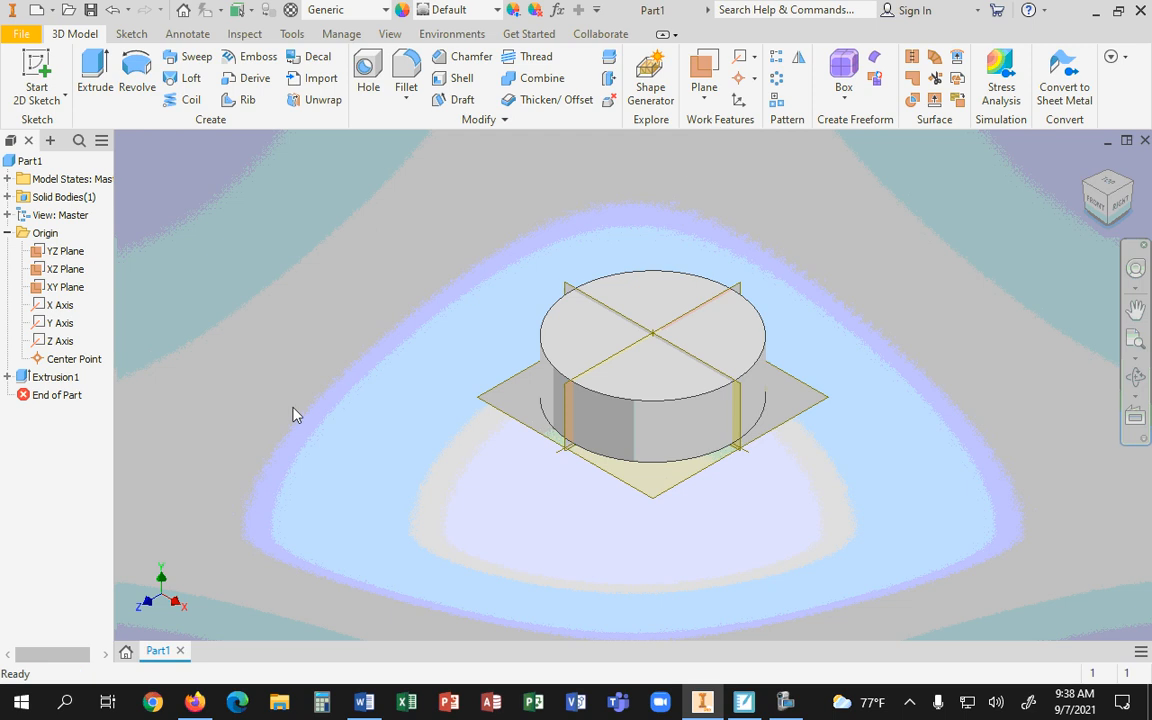
{"action": "scroll", "coordinate": [656, 309], "scroll_direction": "down", "scroll_amount": 2}
{"action": "scroll", "coordinate": [656, 309], "scroll_direction": "up", "scroll_amount": 6}
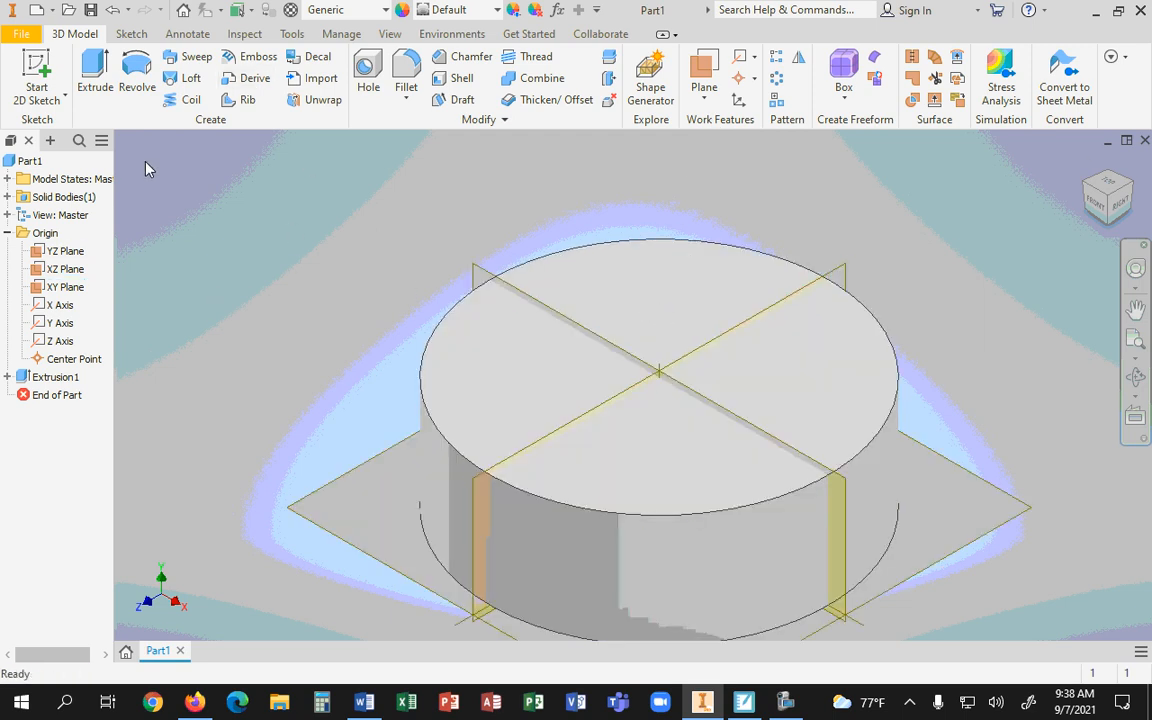
{"action": "left_click", "coordinate": [366, 74]}
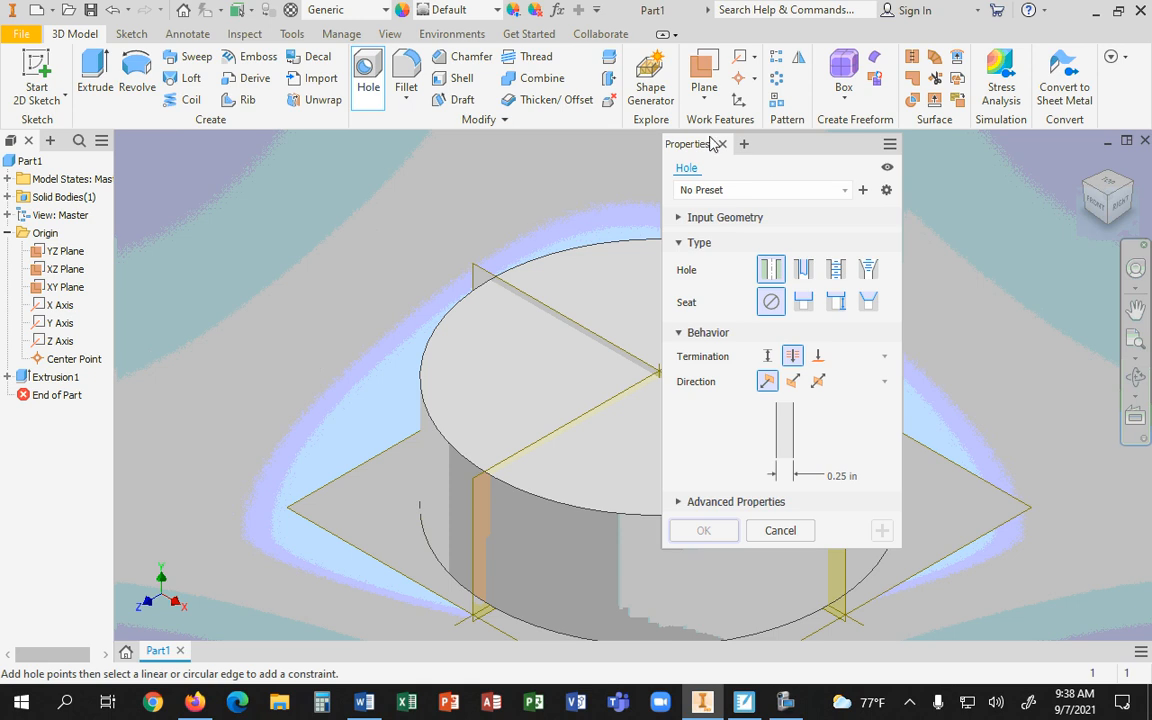
{"action": "left_click", "coordinate": [680, 219]}
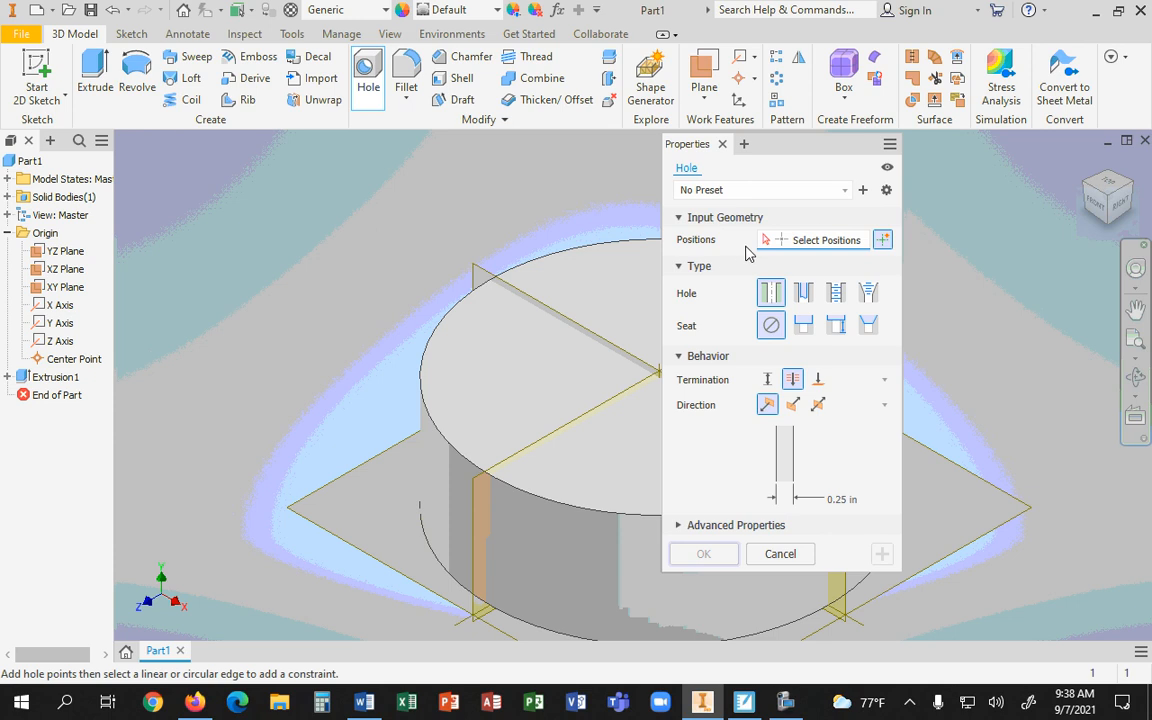
{"action": "left_click_drag", "start_coordinate": [826, 142], "coordinate": [1046, 61]}
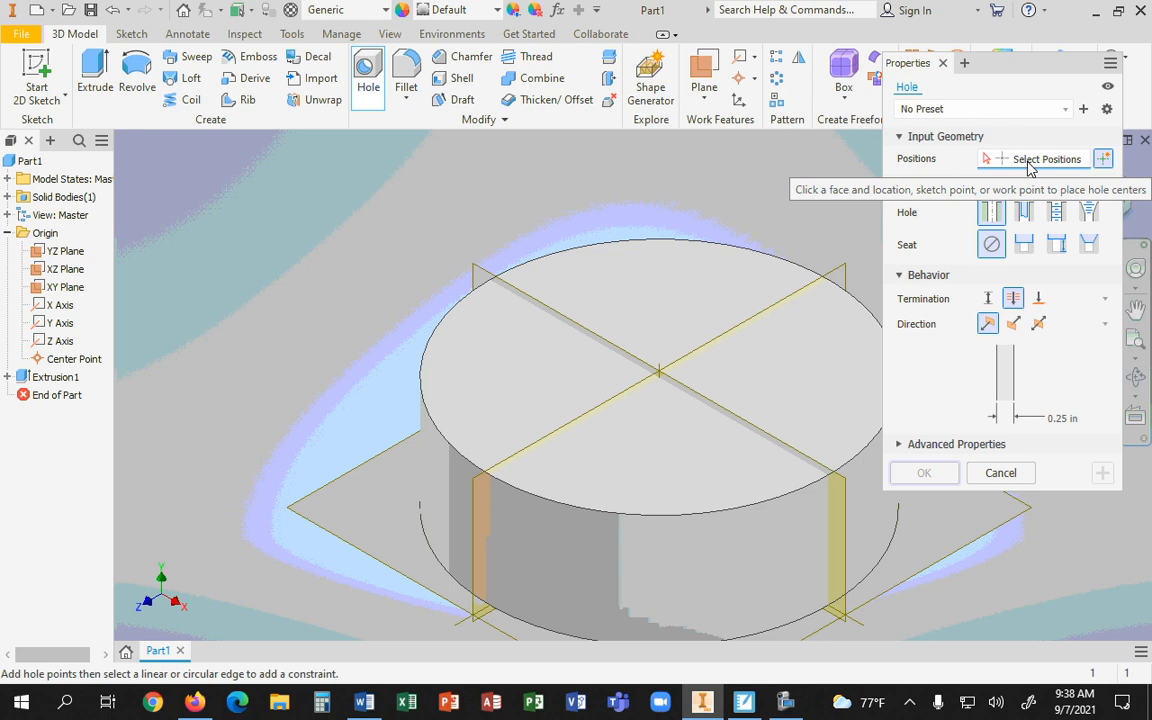
{"action": "left_click", "coordinate": [634, 421]}
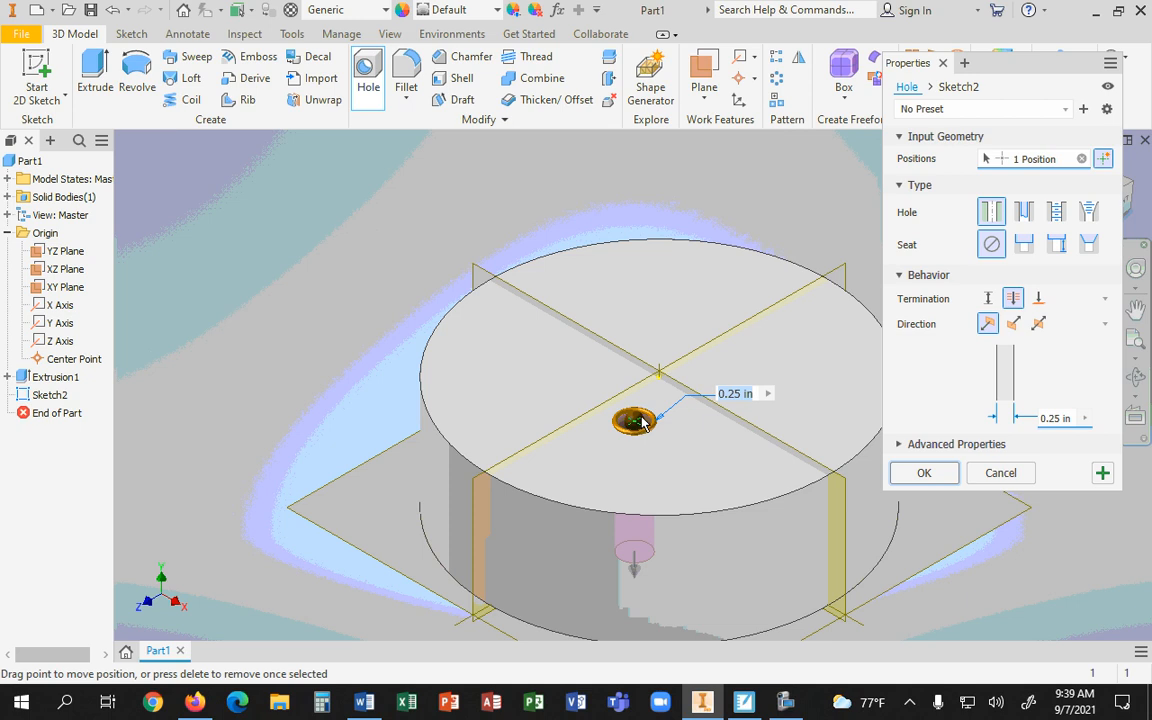
{"action": "left_click_drag", "start_coordinate": [636, 422], "coordinate": [657, 377]}
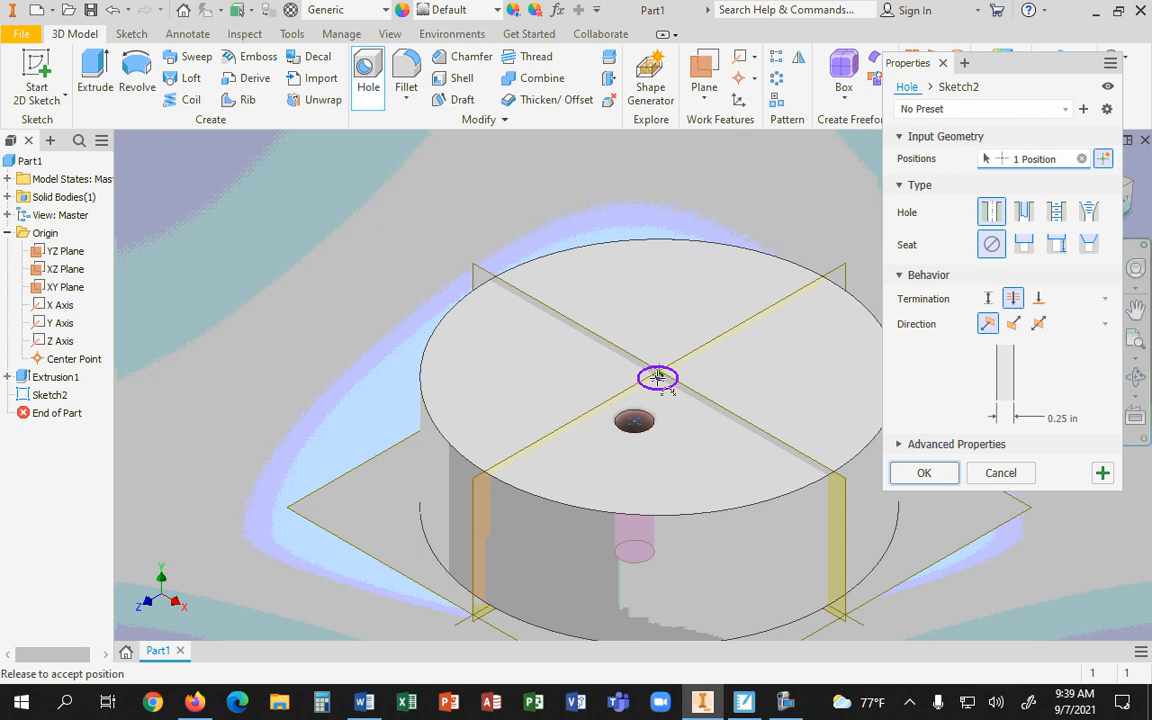
{"action": "left_click_drag", "start_coordinate": [657, 377], "coordinate": [657, 377]}
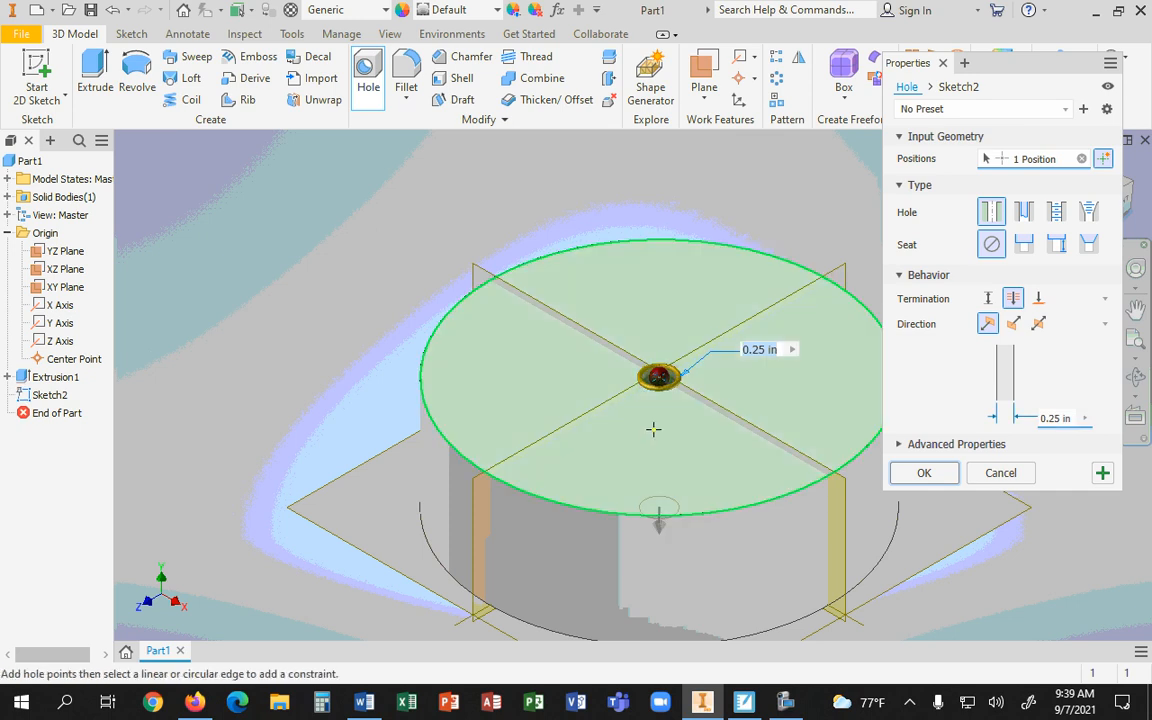
{"action": "left_click", "coordinate": [1005, 474]}
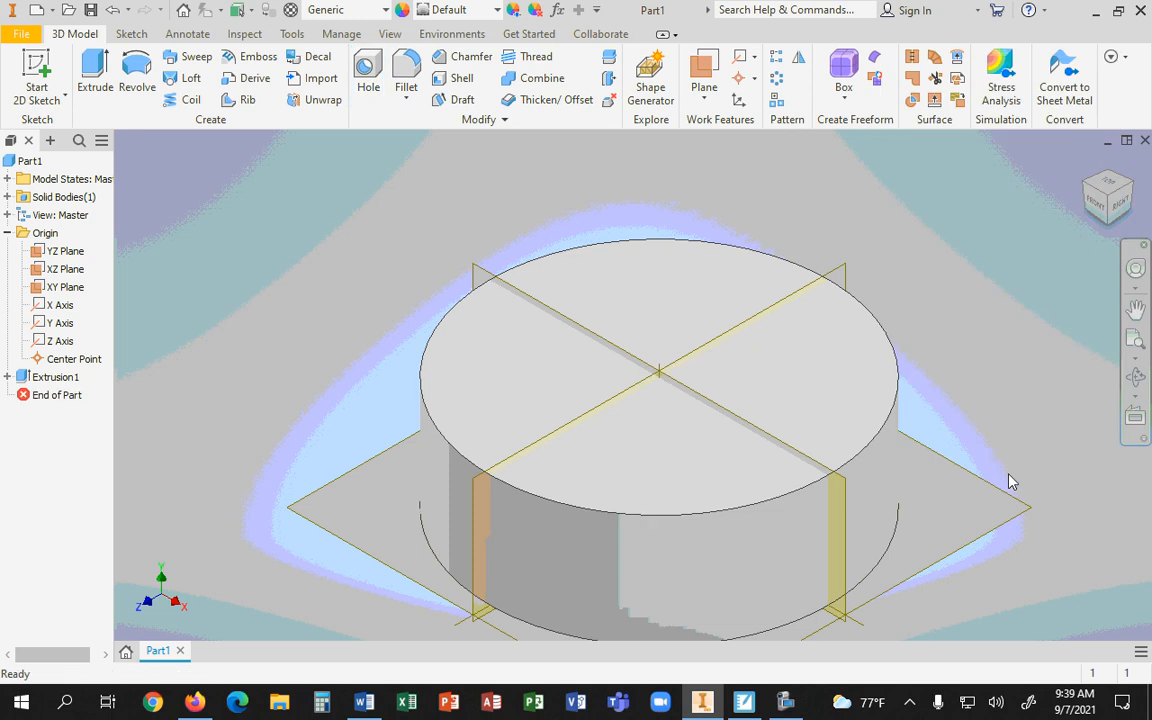
Start a simple hole on the disk's top face and move its position onto the center of the face
{"action": "left_click", "coordinate": [368, 72]}
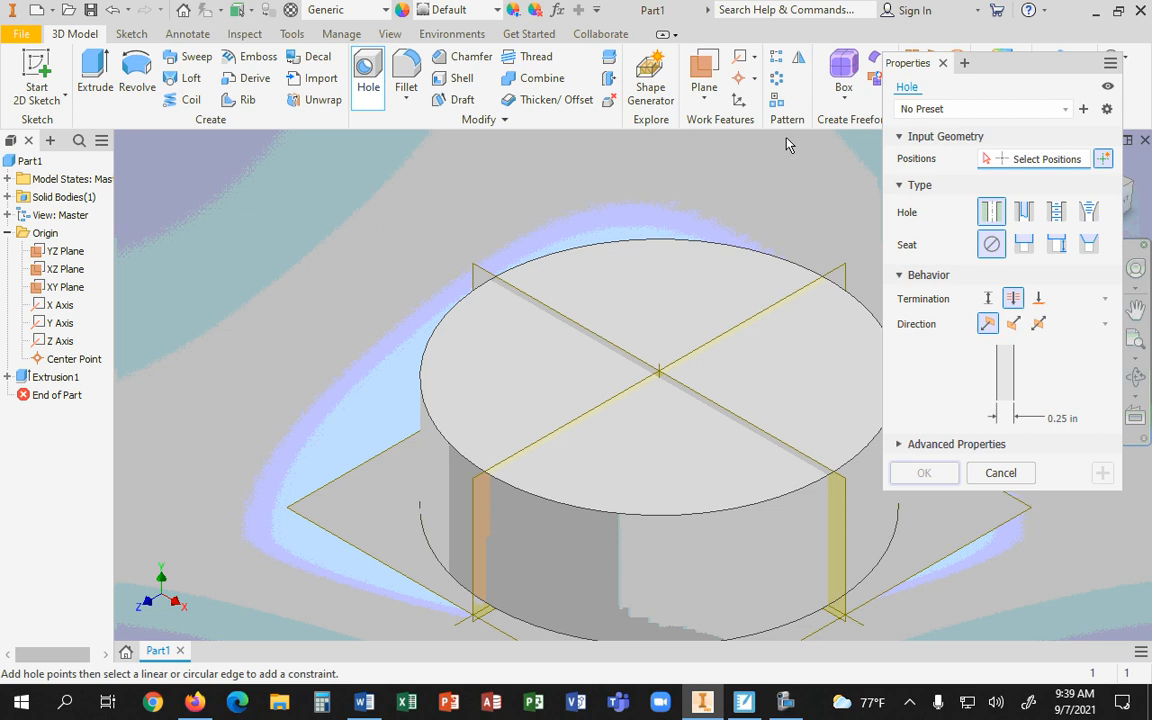
{"action": "left_click", "coordinate": [935, 138]}
{"action": "left_click", "coordinate": [913, 137]}
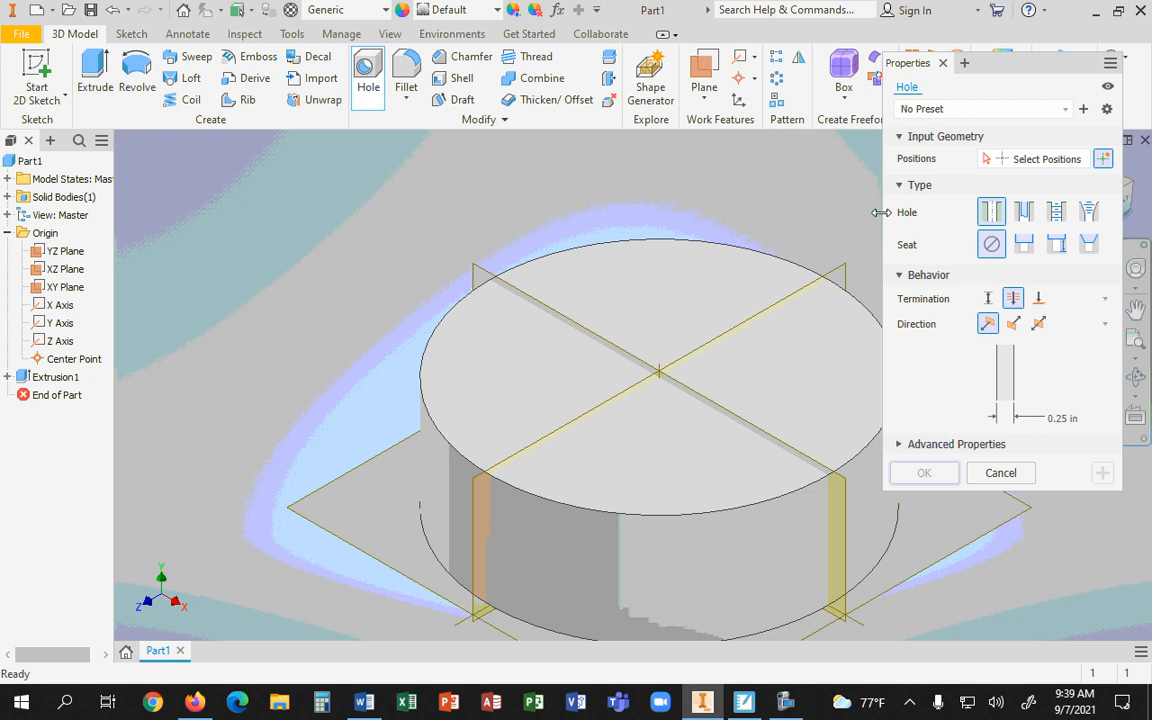
{"action": "left_click", "coordinate": [1010, 159]}
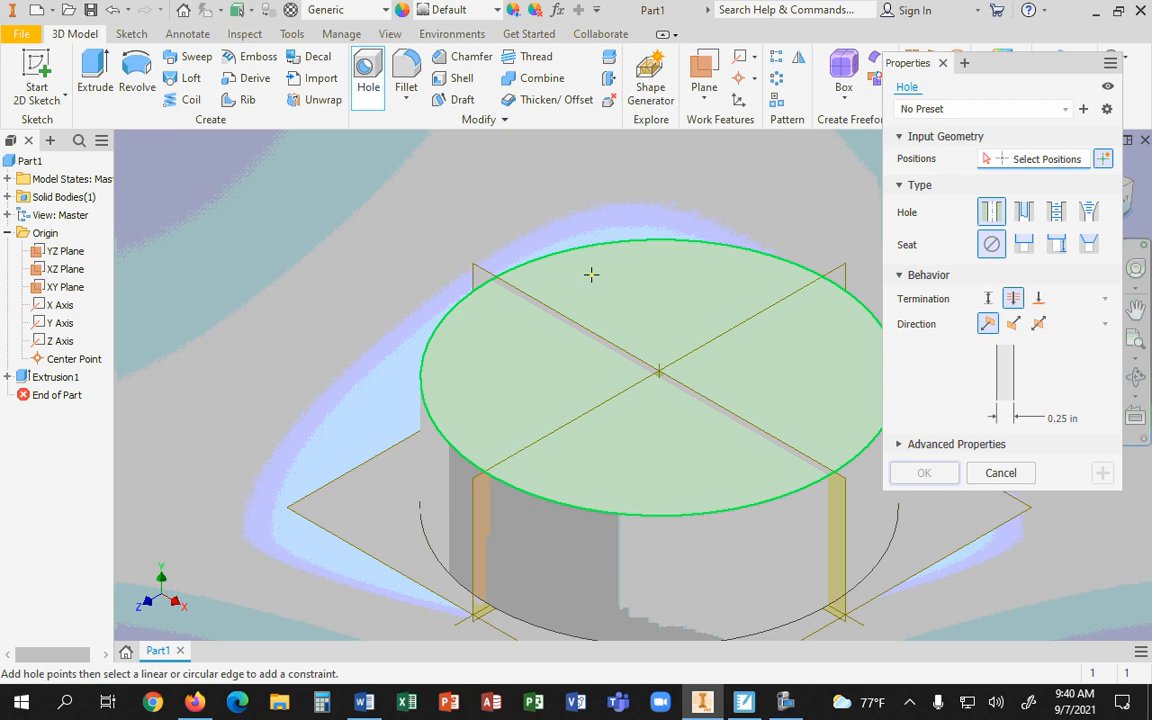
{"action": "left_click", "coordinate": [591, 274]}
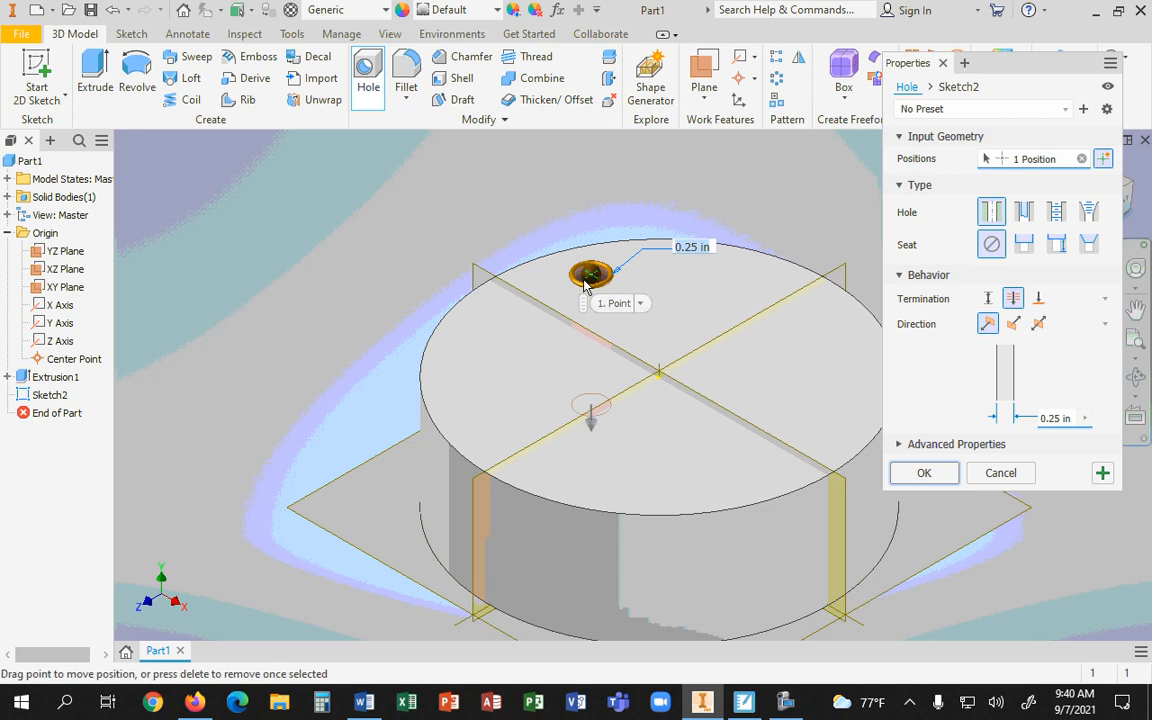
{"action": "mouse_move", "coordinate": [588, 270]}
{"action": "left_mouse_down"}
{"action": "mouse_move", "coordinate": [637, 380]}
{"action": "mouse_move", "coordinate": [659, 379]}
{"action": "left_mouse_up"}
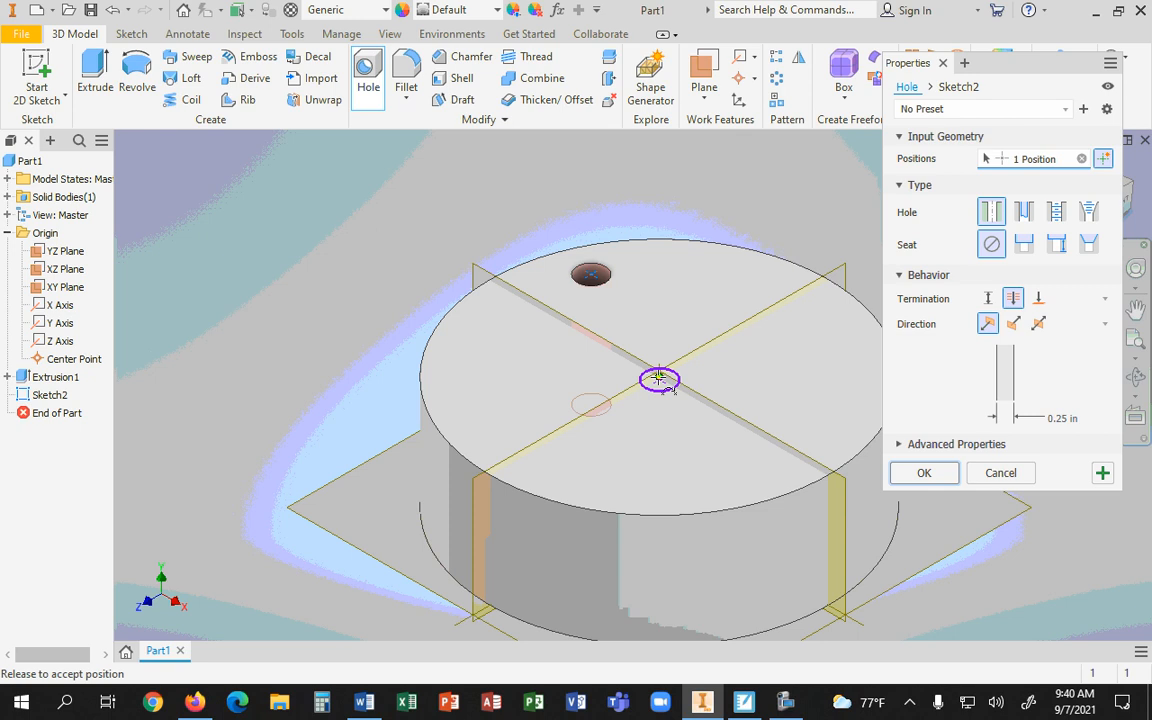
{"action": "left_click", "coordinate": [659, 380]}
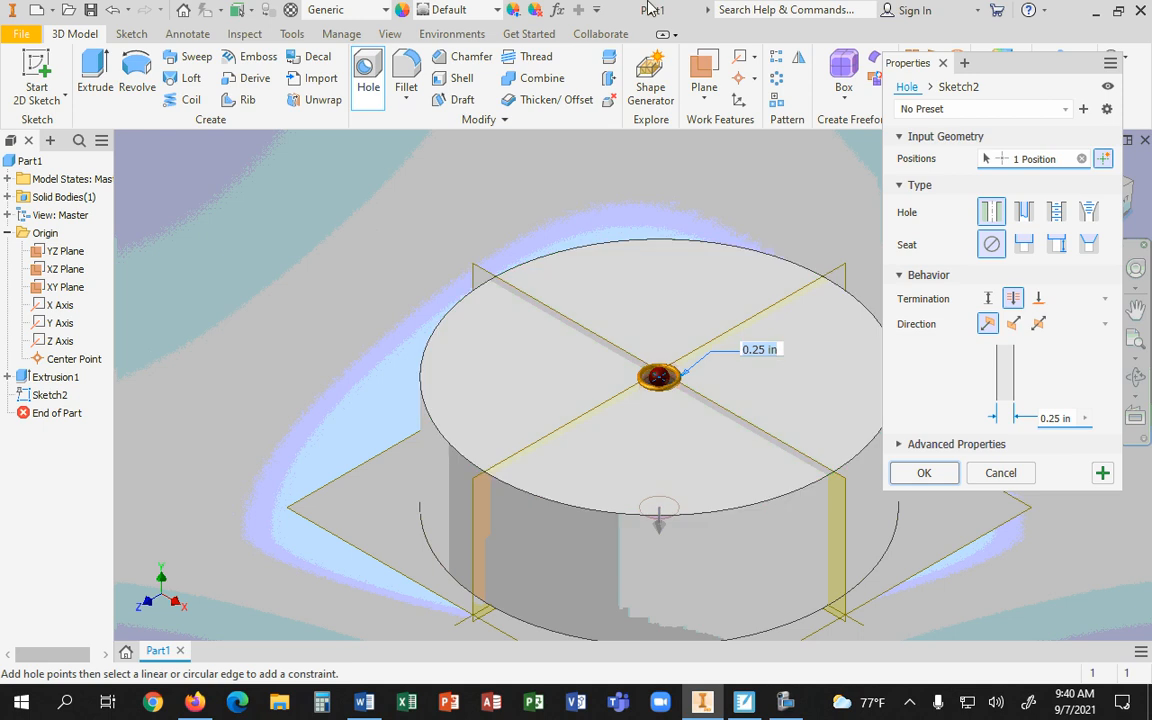
Restore the modeling window beside the drawing and move the Hole settings clear of the hole preview
{"action": "mouse_move", "coordinate": [628, 8]}
{"action": "left_mouse_down"}
{"action": "mouse_move", "coordinate": [1149, 76]}
{"action": "mouse_move", "coordinate": [1151, 88]}
{"action": "left_mouse_up"}
{"action": "left_click_drag", "start_coordinate": [1012, 68], "coordinate": [642, 69]}
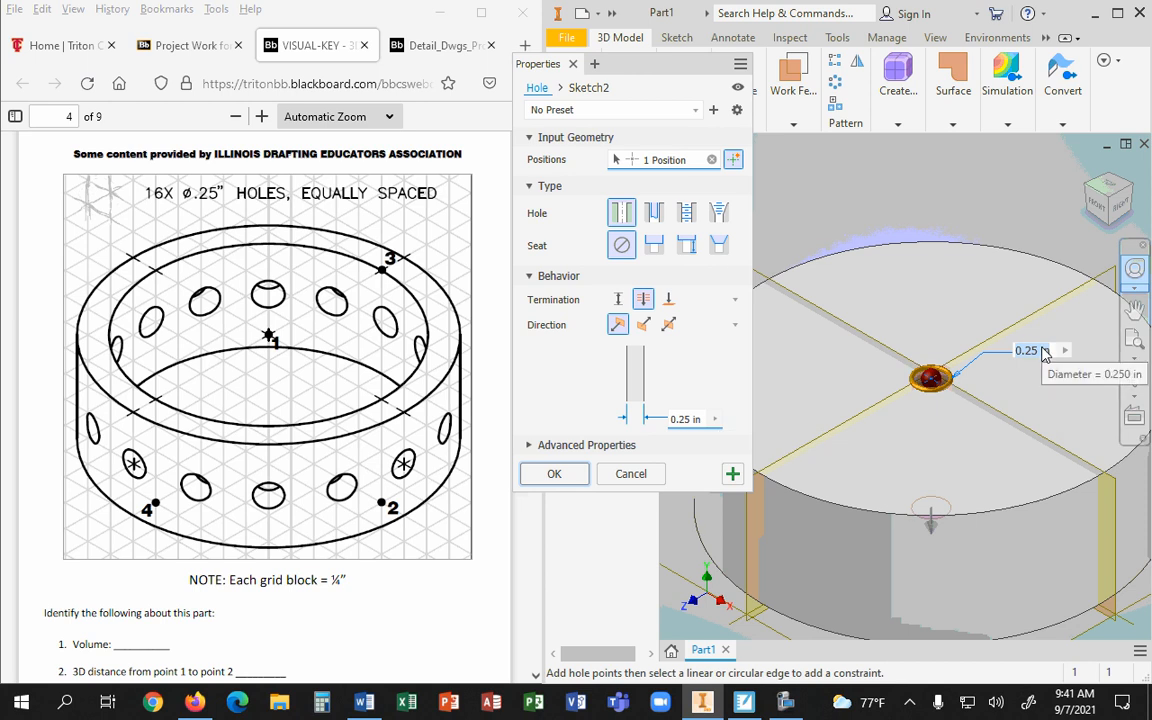
Set the central hole's diameter to 1.25*2 in and check the preview on the disk's top face
{"action": "type", "text": "1.25"}
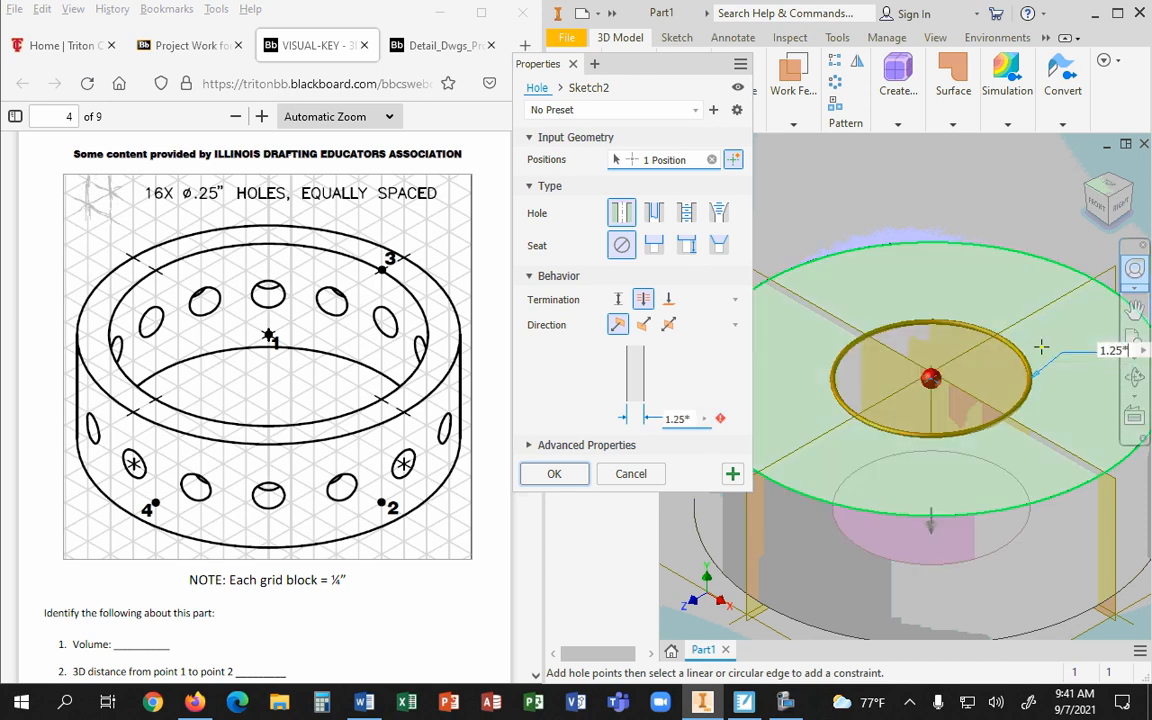
{"action": "type", "text": "*2"}
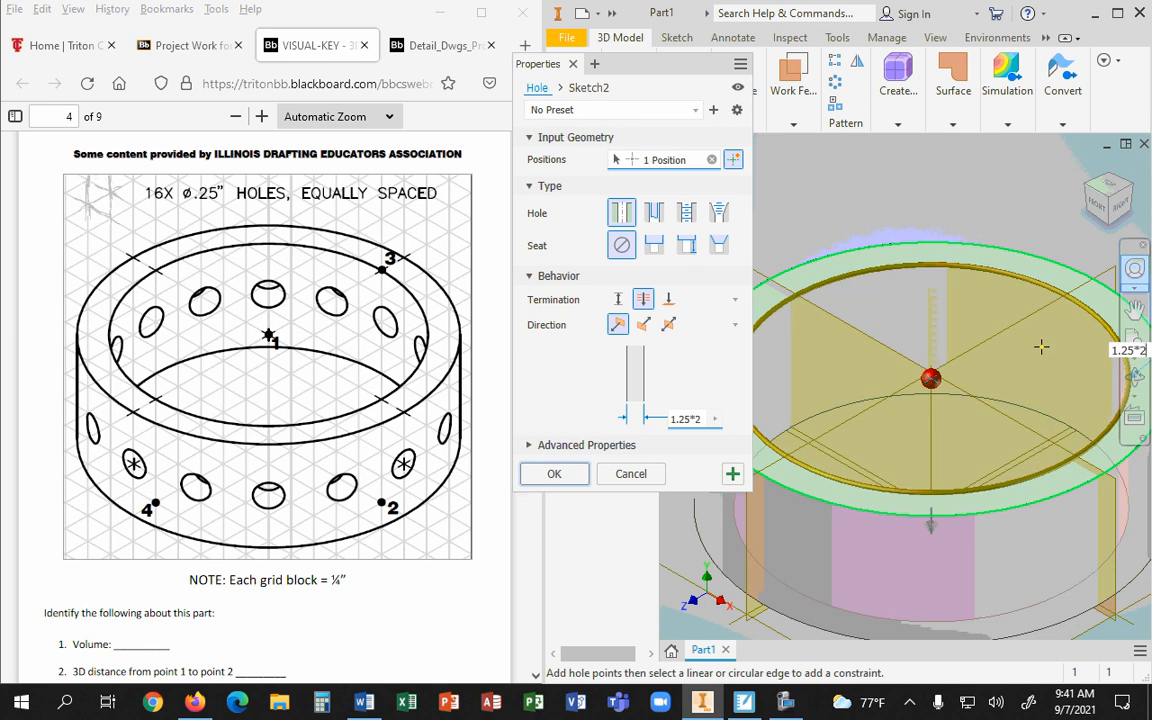
{"action": "scroll", "coordinate": [1080, 399], "scroll_direction": "down", "scroll_amount": 3}
{"action": "scroll", "coordinate": [1107, 362], "scroll_direction": "up", "scroll_amount": 8}
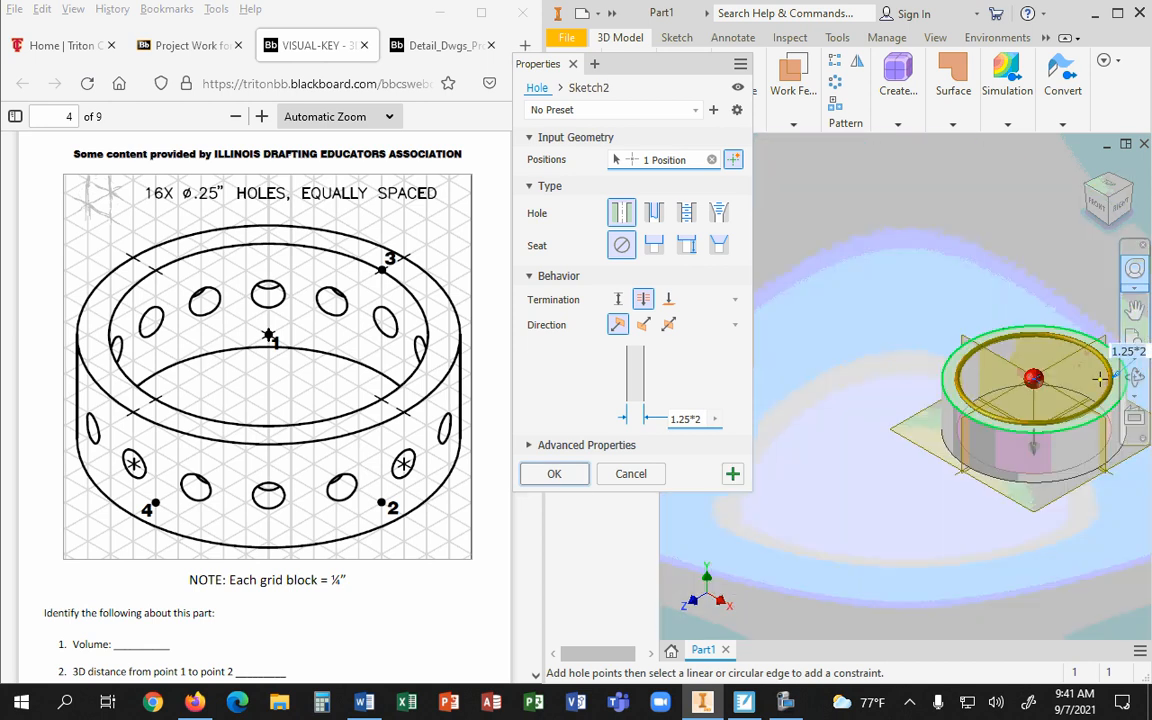
{"action": "scroll", "coordinate": [1107, 362], "scroll_direction": "down", "scroll_amount": 4}
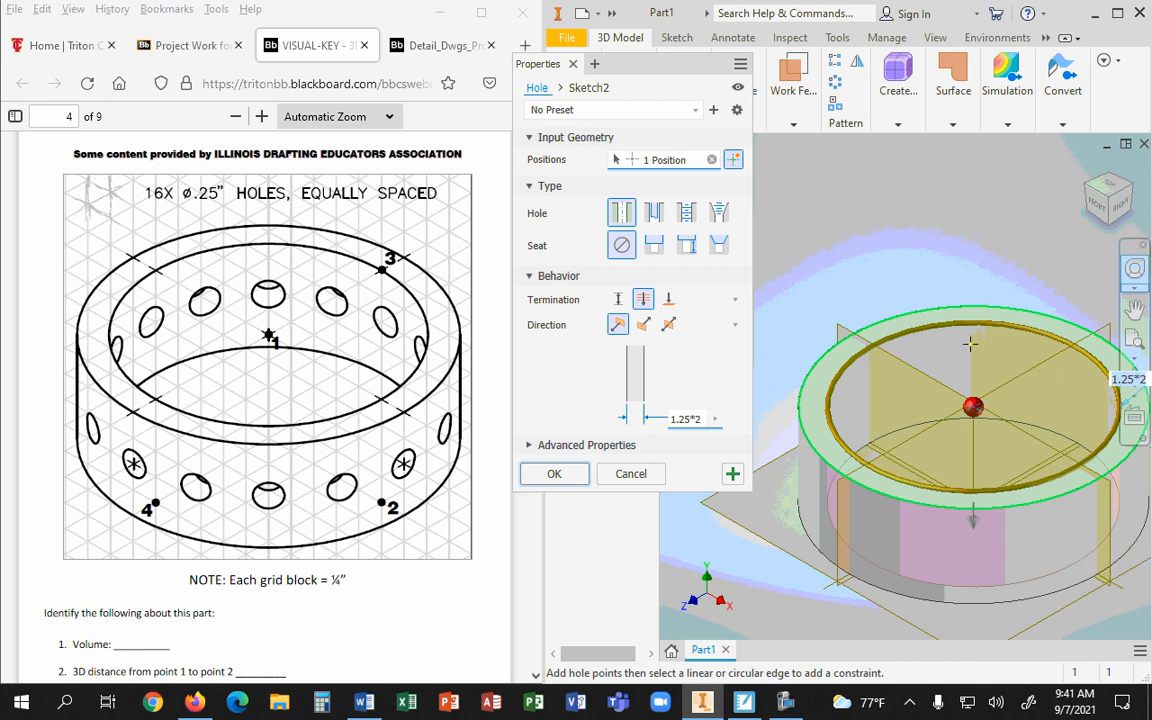
{"action": "scroll", "coordinate": [973, 277], "scroll_direction": "up", "scroll_amount": 1}
{"action": "scroll", "coordinate": [950, 243], "scroll_direction": "down", "scroll_amount": 3}
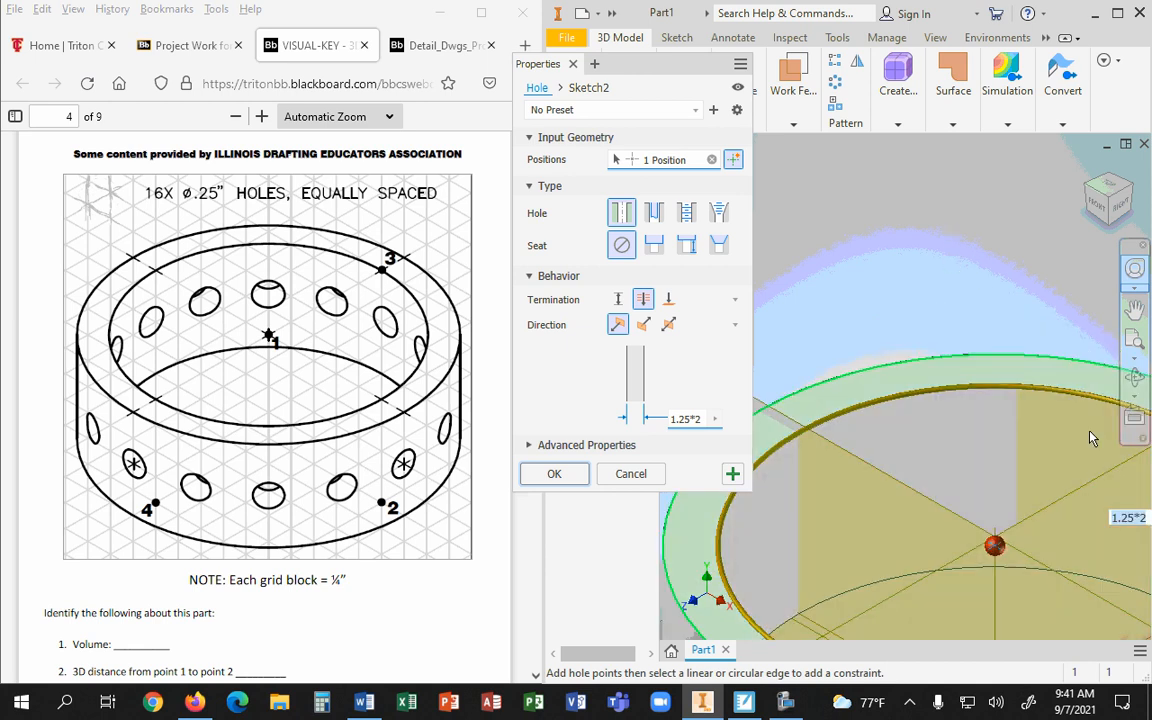
{"action": "scroll", "coordinate": [1130, 440], "scroll_direction": "up", "scroll_amount": 4}
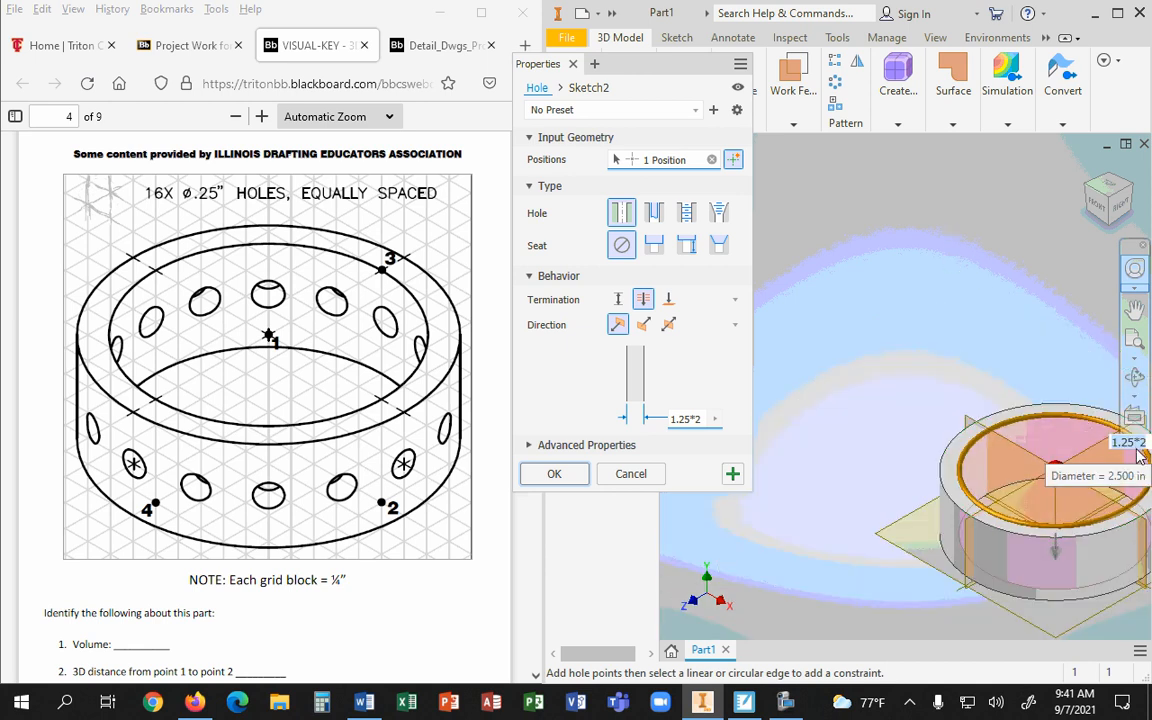
Maximize the modeling window and move the Hole settings clear of the hole preview
{"action": "left_click", "coordinate": [1117, 14]}
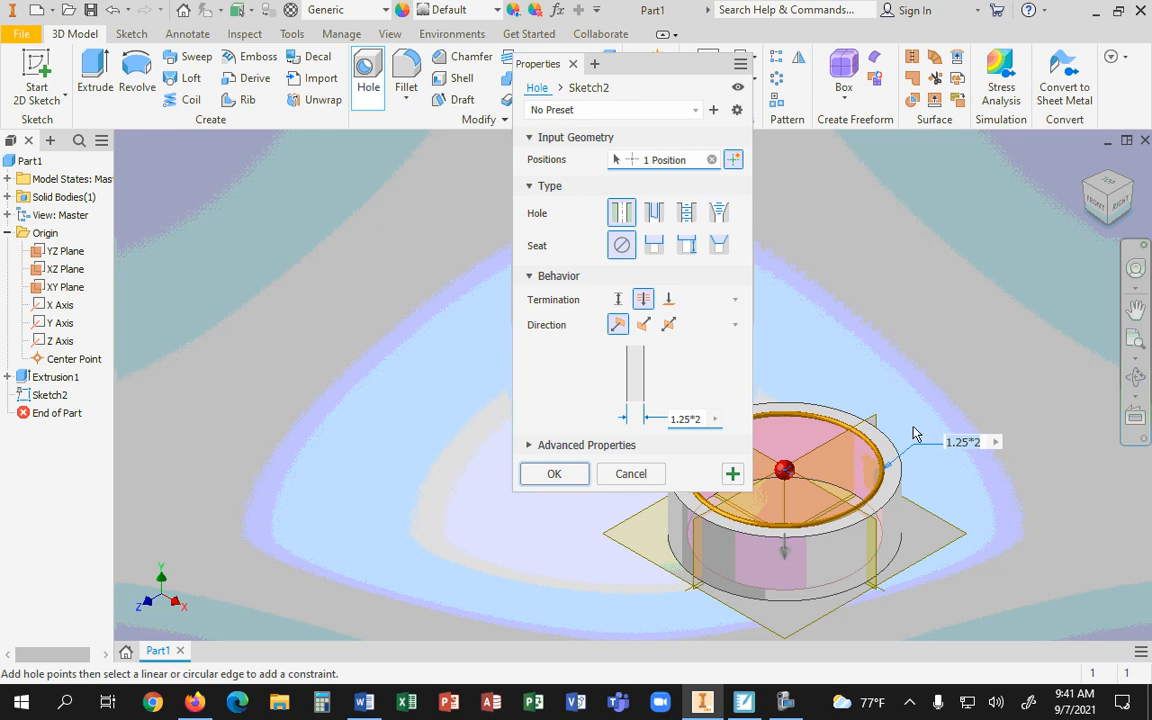
{"action": "scroll", "coordinate": [955, 455], "scroll_direction": "down", "scroll_amount": 2}
{"action": "scroll", "coordinate": [918, 510], "scroll_direction": "down", "scroll_amount": 2}
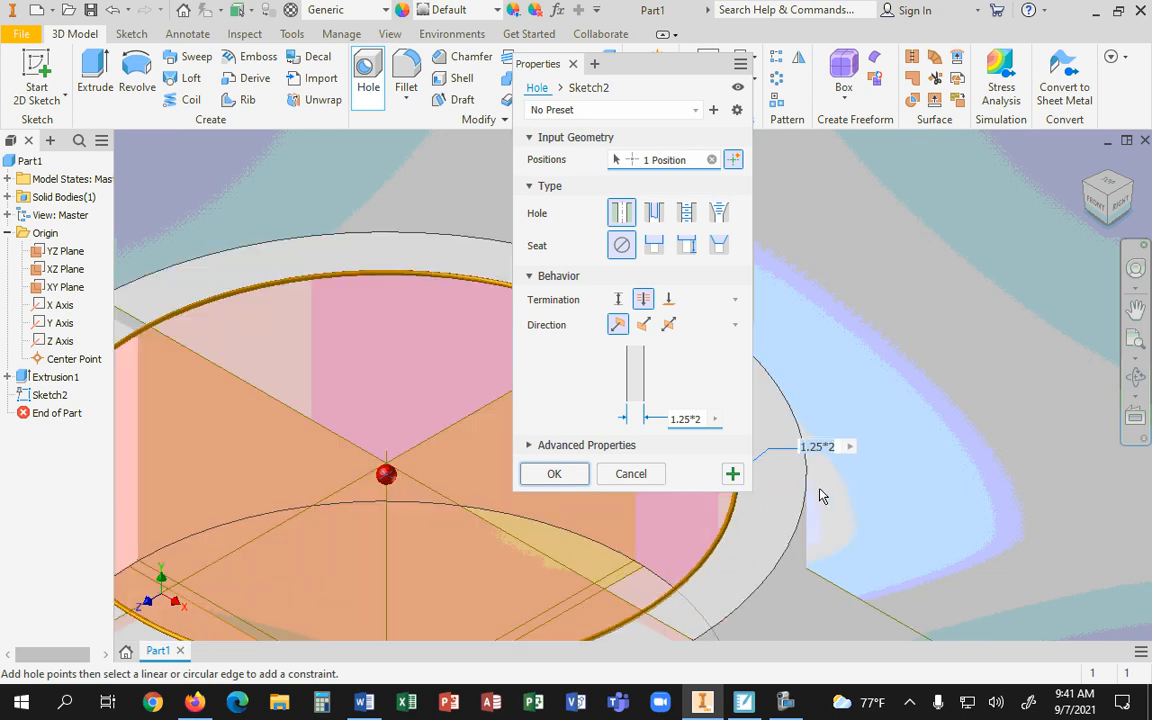
{"action": "left_click_drag", "start_coordinate": [652, 74], "coordinate": [431, 236]}
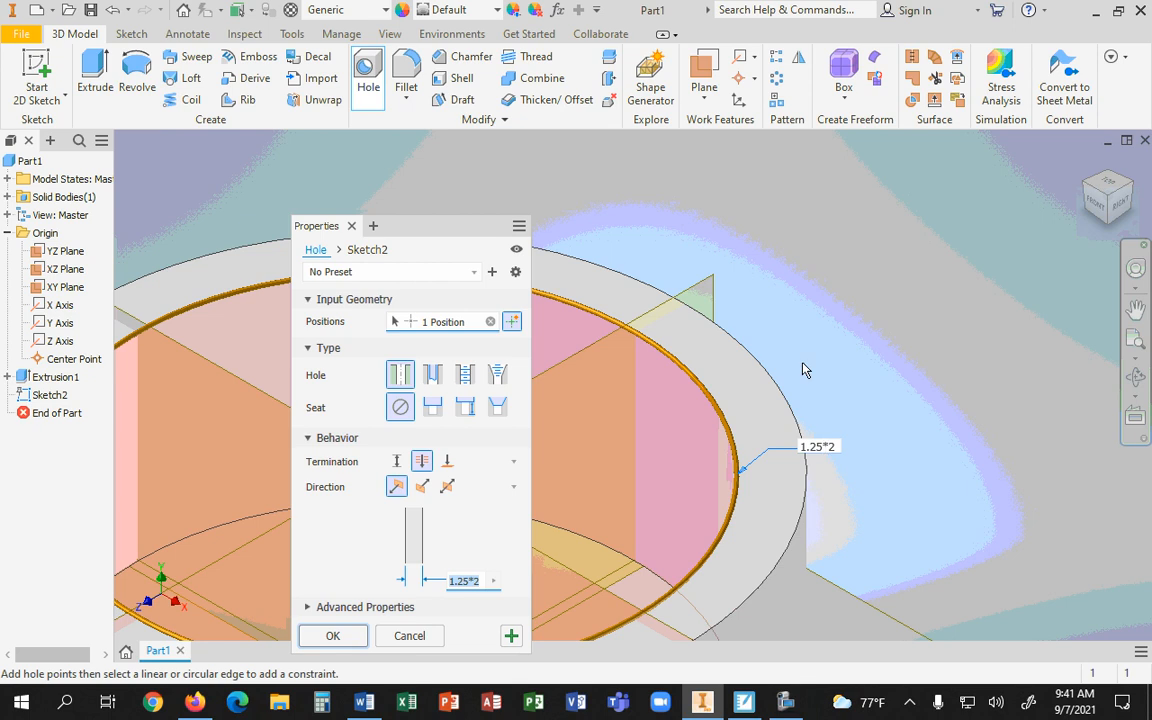
{"action": "left_click_drag", "start_coordinate": [432, 234], "coordinate": [921, 32]}
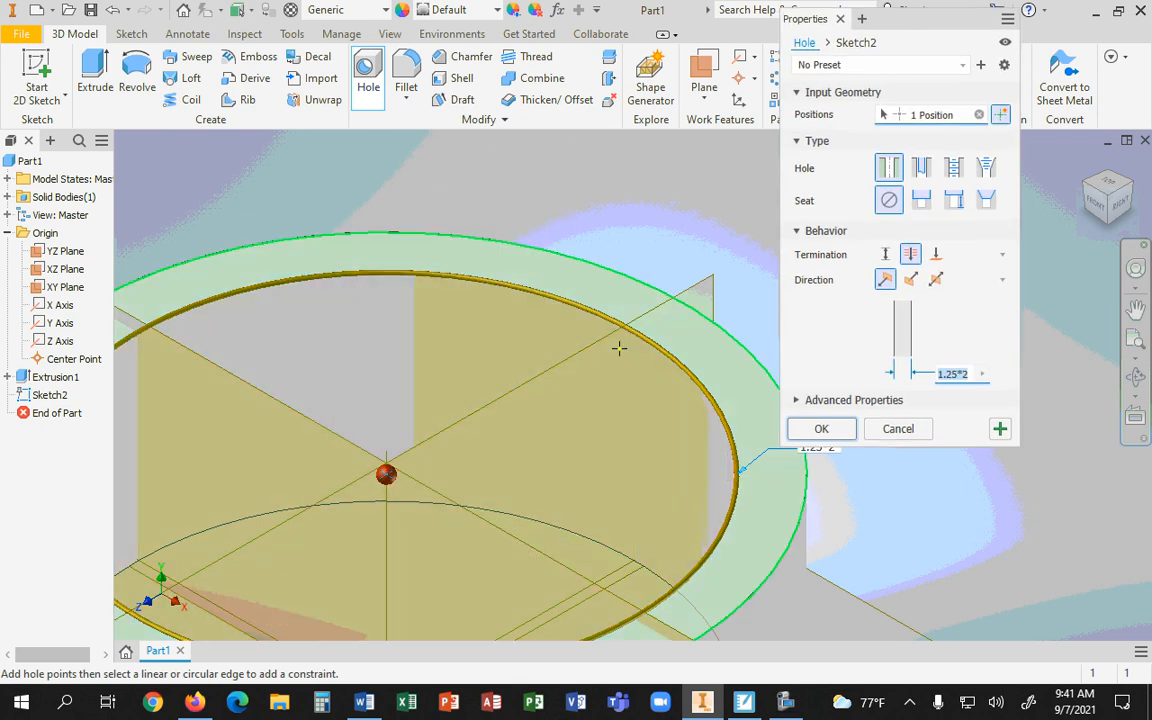
{"action": "scroll", "coordinate": [615, 350], "scroll_direction": "up", "scroll_amount": 5}
{"action": "scroll", "coordinate": [612, 581], "scroll_direction": "down", "scroll_amount": 3}
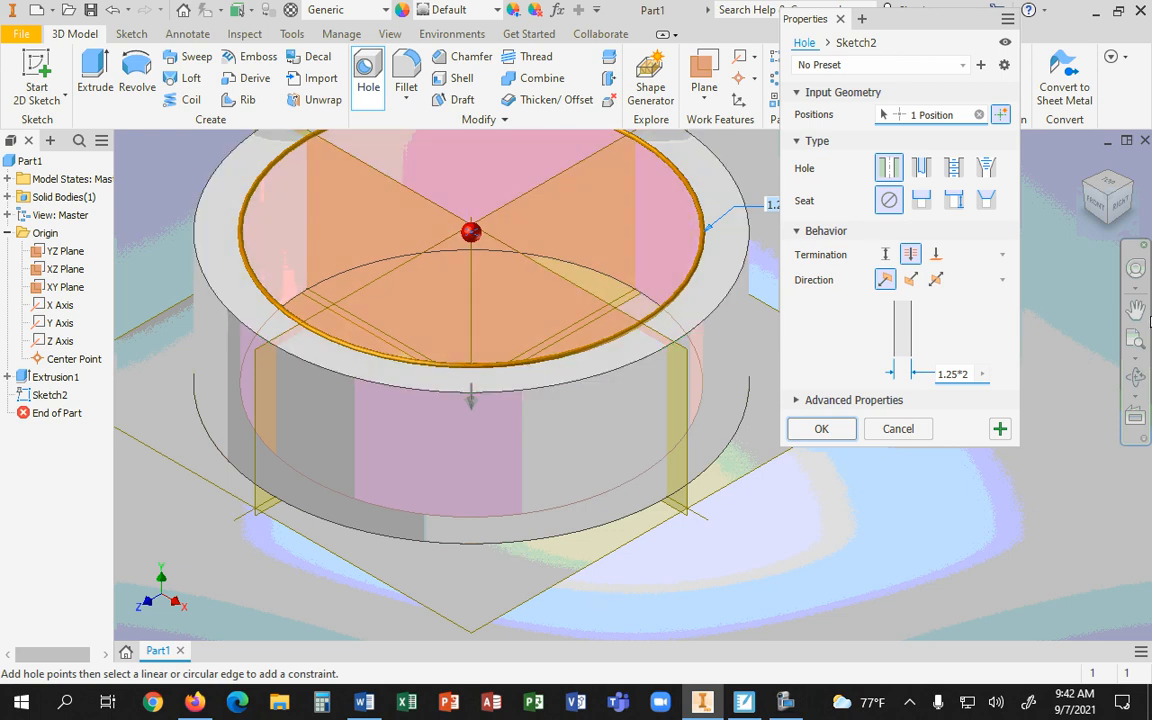
Try ending the hole at the disk's bottom face with the To termination, and view its drill point from the side
{"action": "left_click", "coordinate": [1107, 230]}
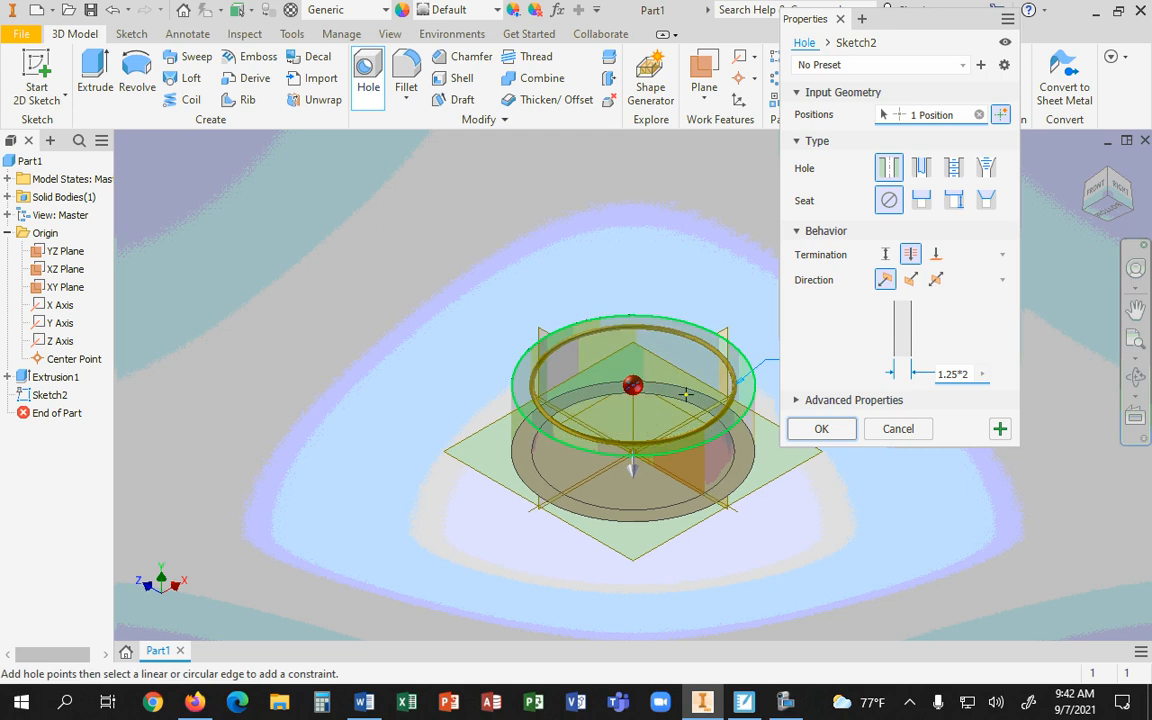
{"action": "left_click", "coordinate": [936, 256]}
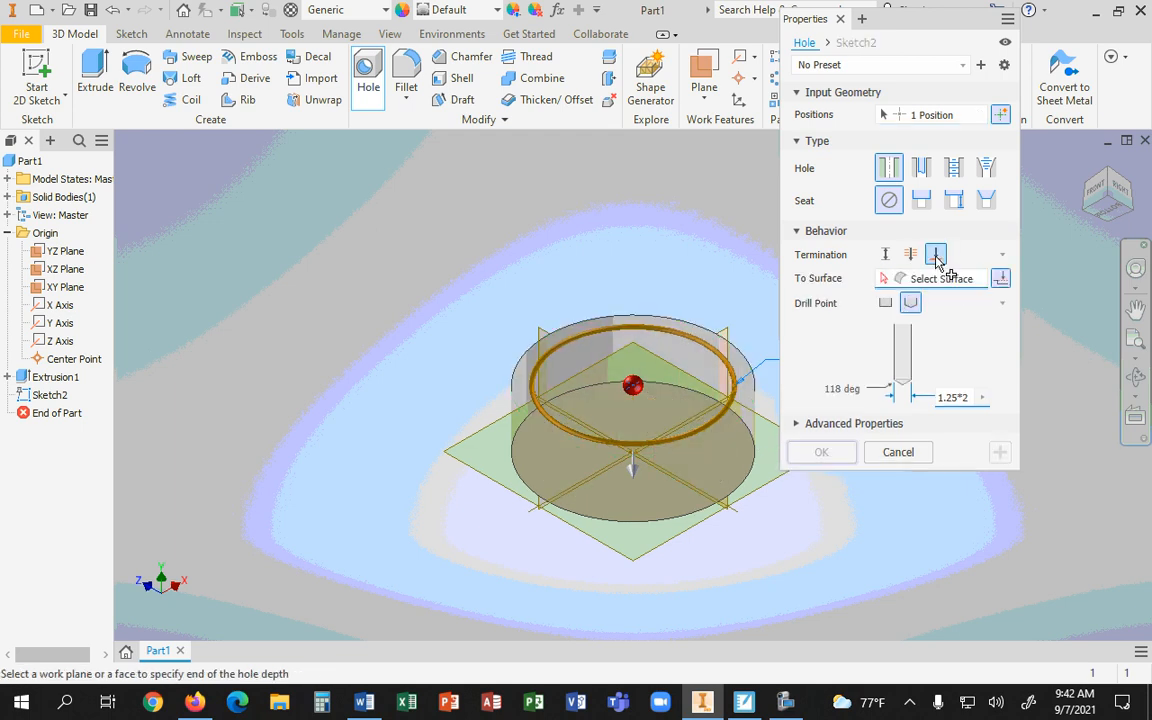
{"action": "left_click", "coordinate": [699, 407]}
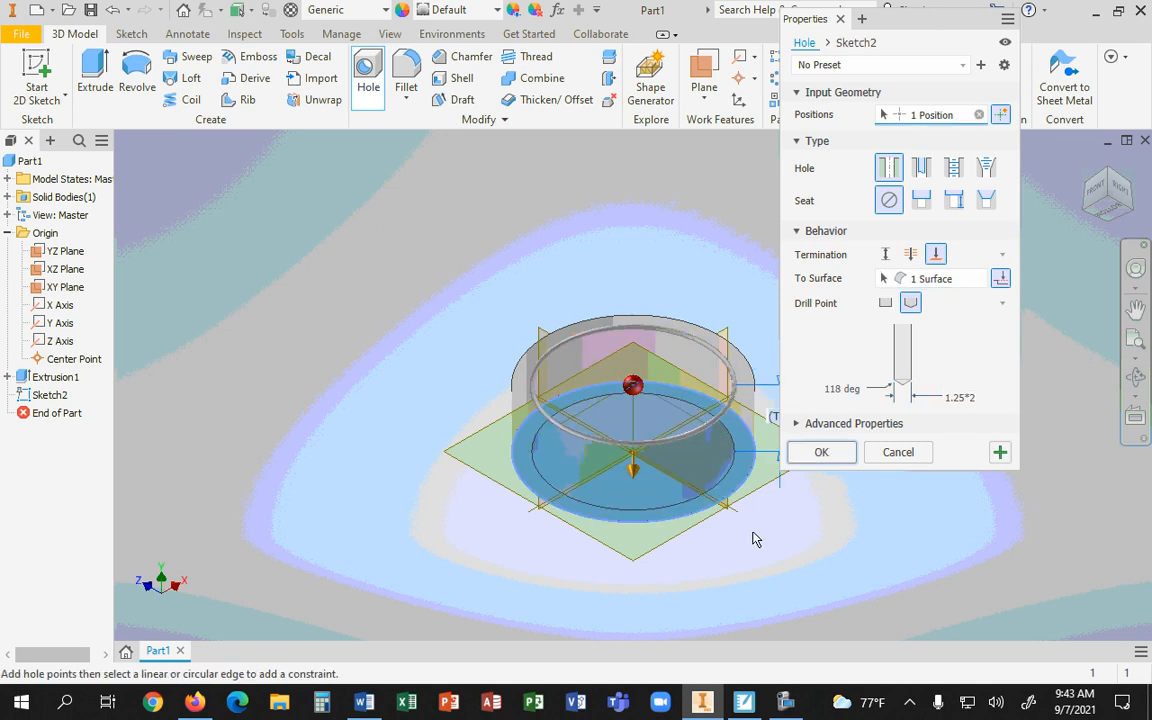
{"action": "left_click", "coordinate": [1107, 180]}
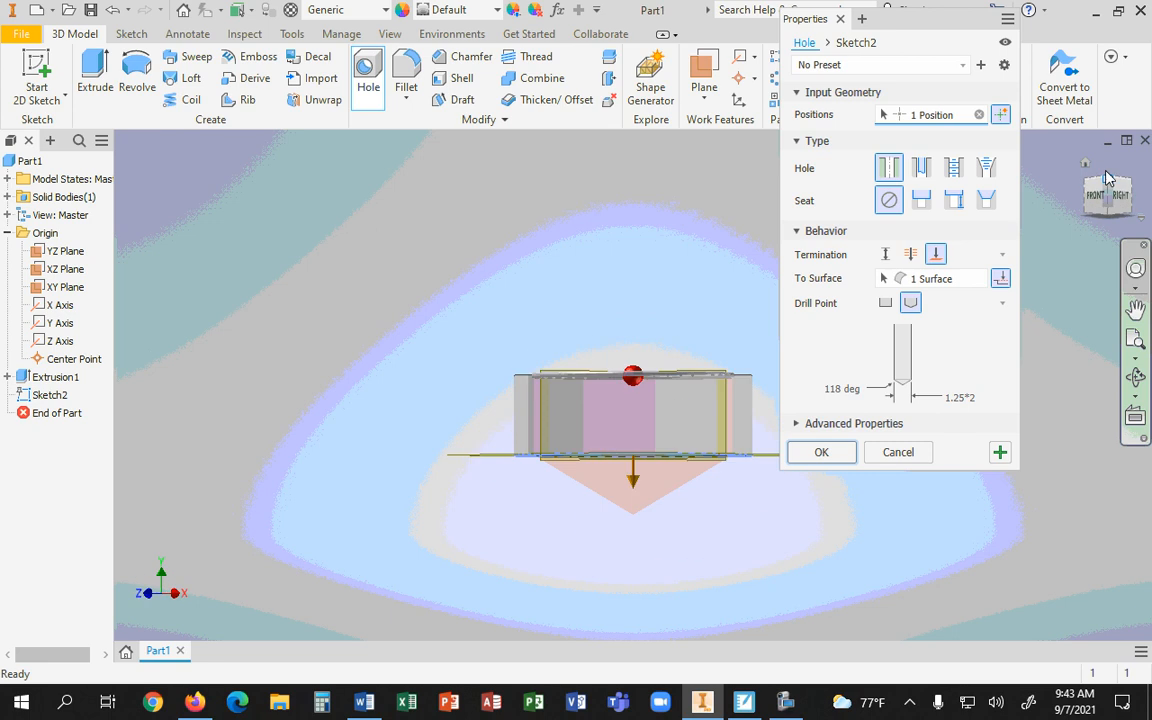
{"action": "left_click", "coordinate": [1107, 178]}
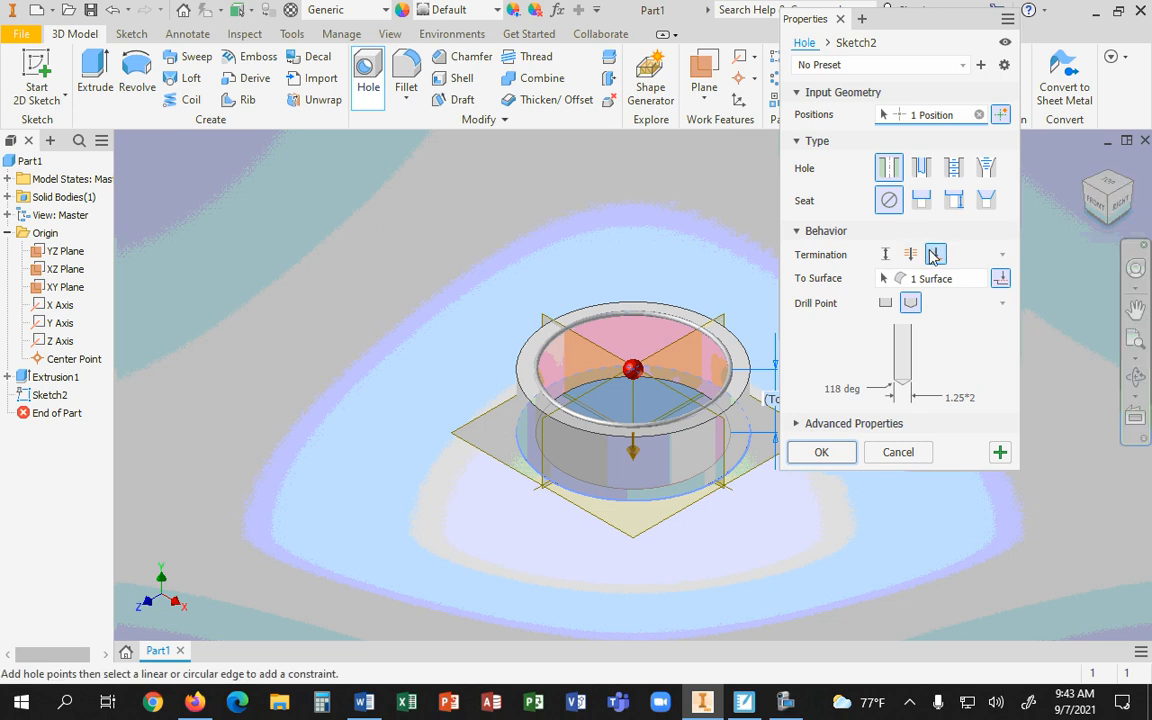
Set the hole's termination to Through All and create the hole
{"action": "left_click", "coordinate": [998, 258]}
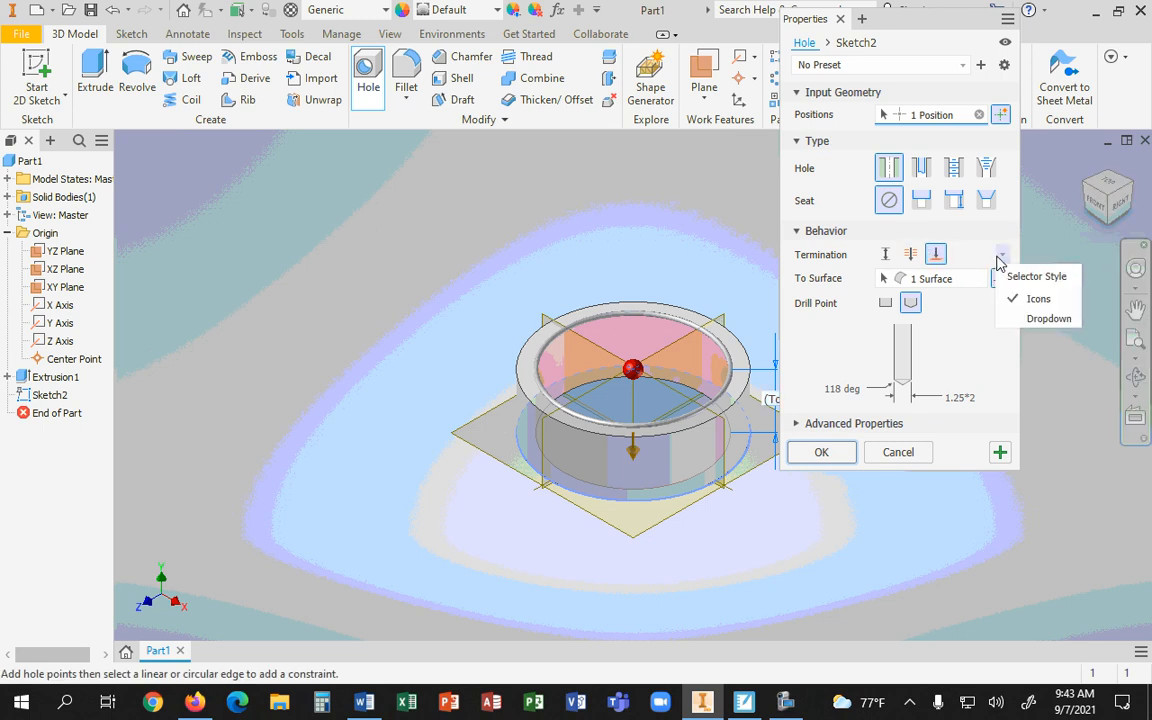
{"action": "left_click", "coordinate": [998, 258]}
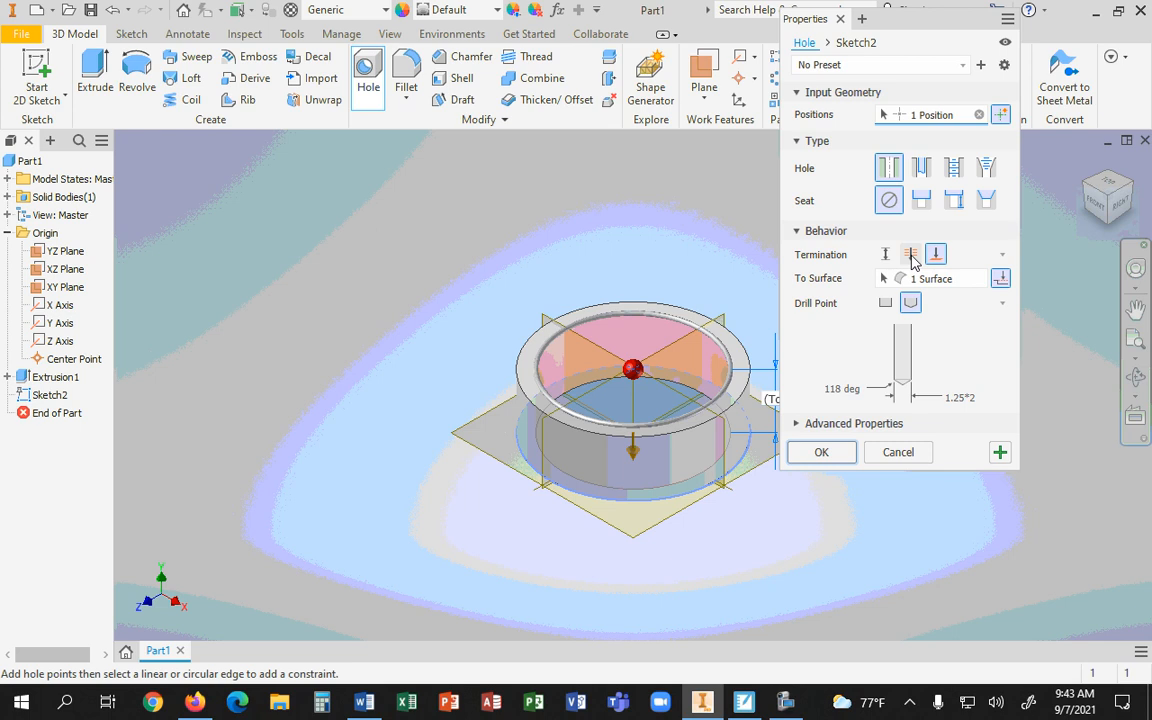
{"action": "left_click", "coordinate": [911, 256]}
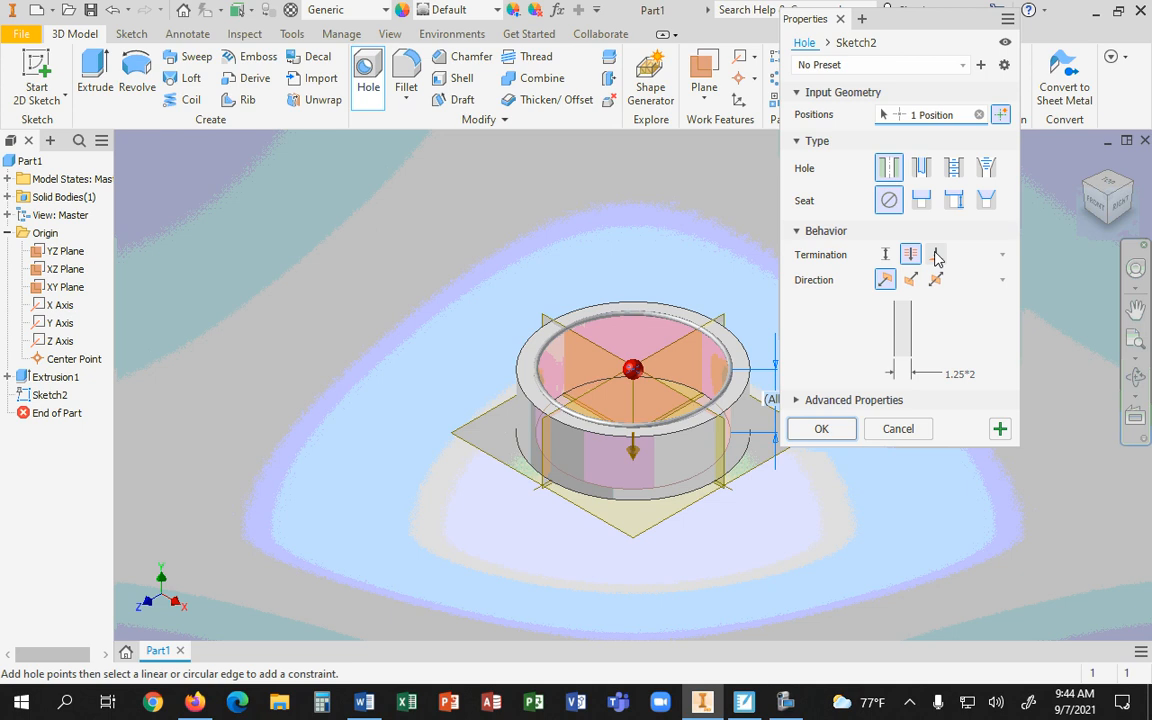
{"action": "left_click", "coordinate": [821, 430]}
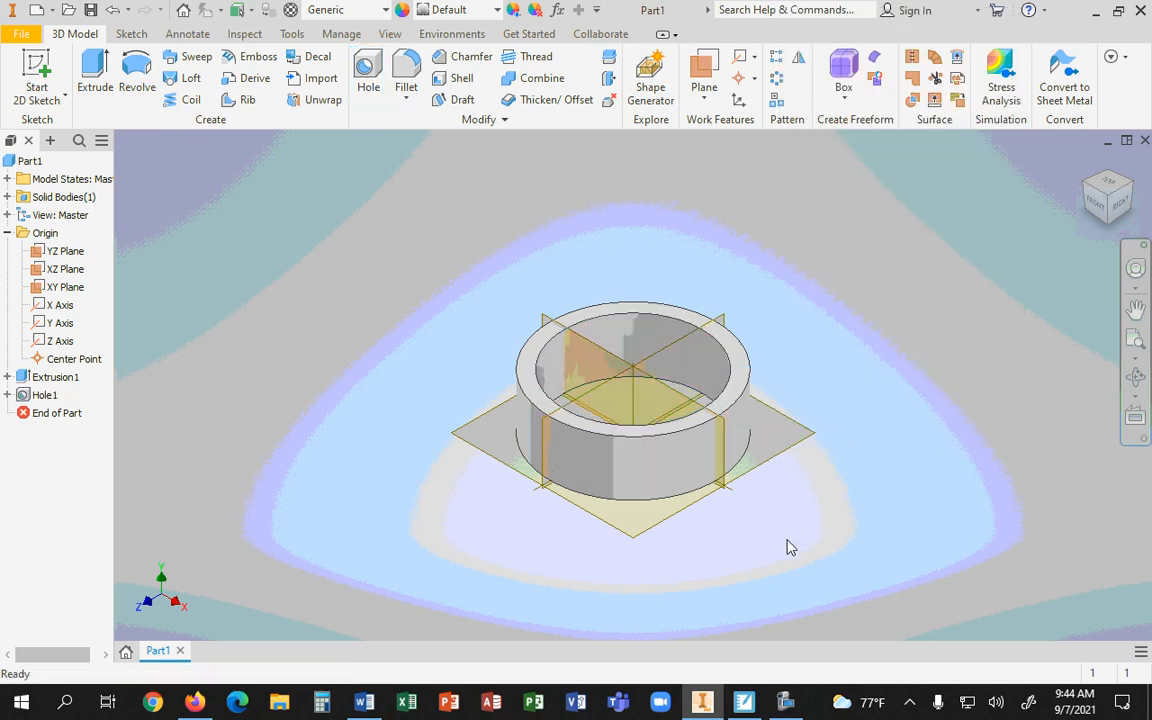
Examine the ring from below, from the top and in the home view to check the central through hole
{"action": "left_click_drag", "start_coordinate": [1111, 206], "coordinate": [1113, 228]}
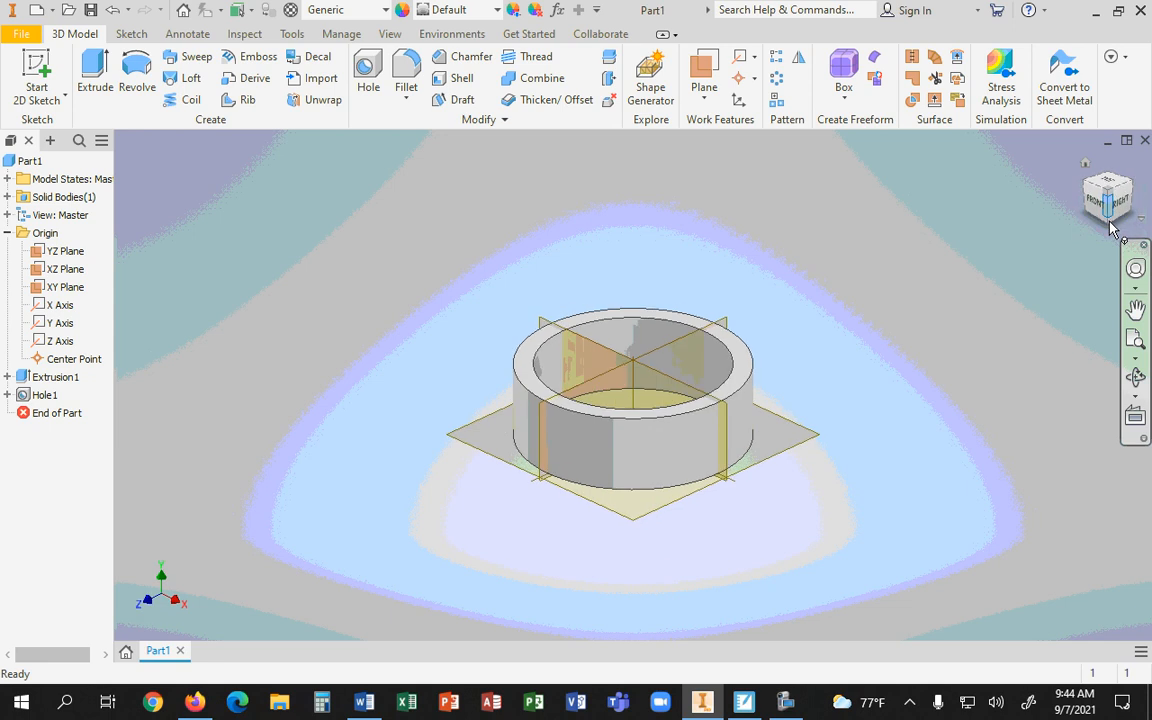
{"action": "left_click", "coordinate": [1112, 226]}
{"action": "left_click", "coordinate": [1111, 220]}
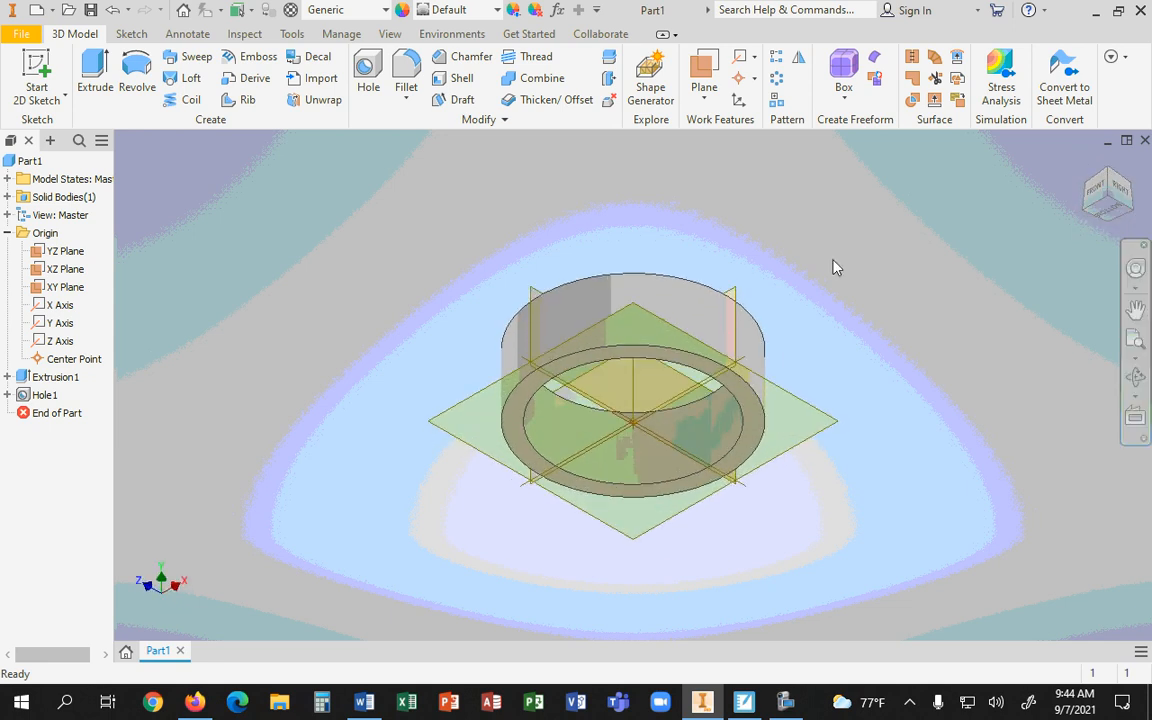
{"action": "left_click", "coordinate": [1108, 175]}
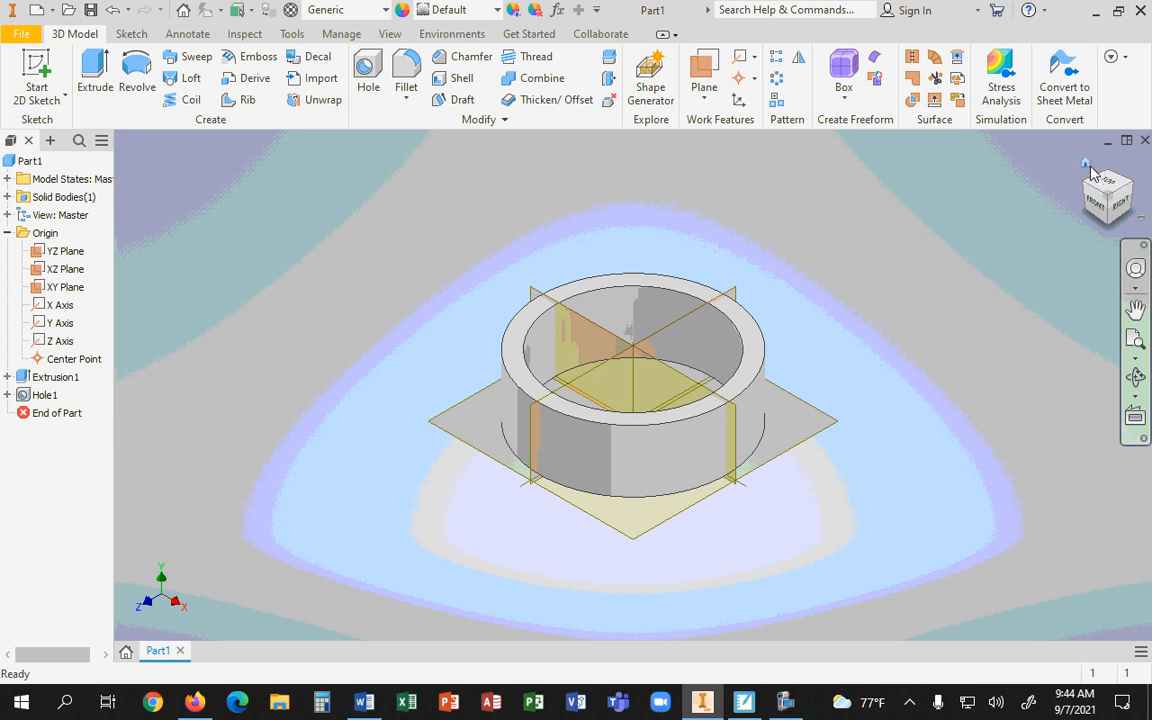
{"action": "left_click", "coordinate": [1105, 184]}
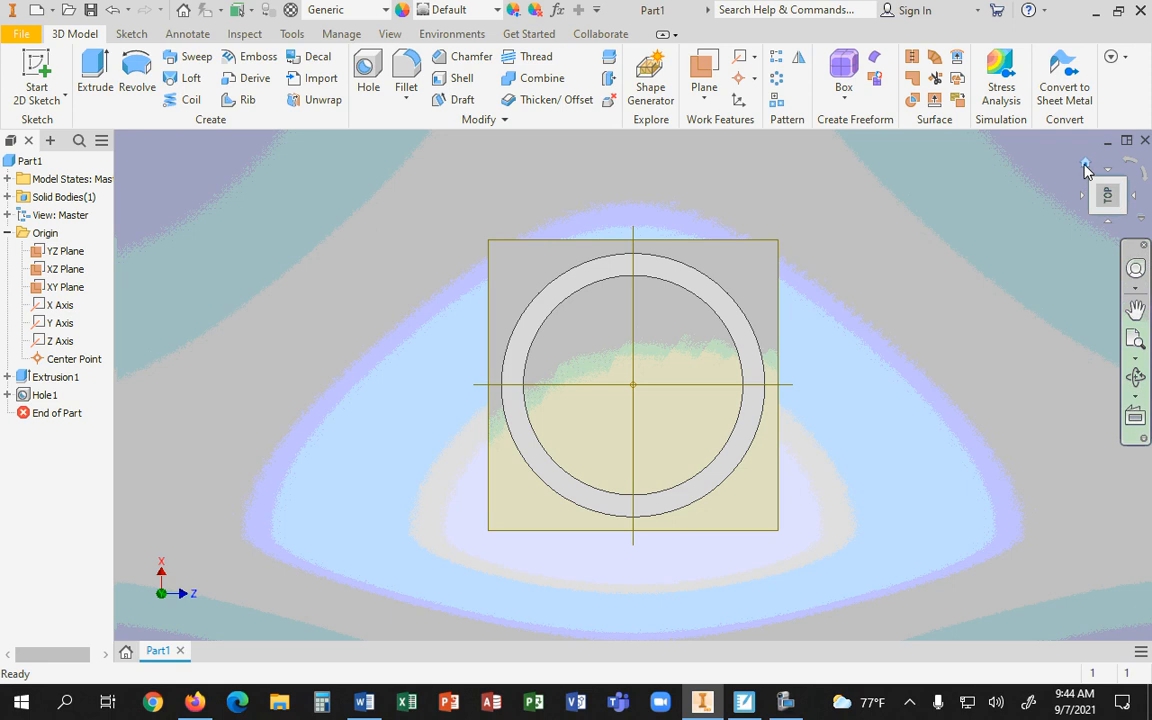
{"action": "left_click", "coordinate": [1087, 163]}
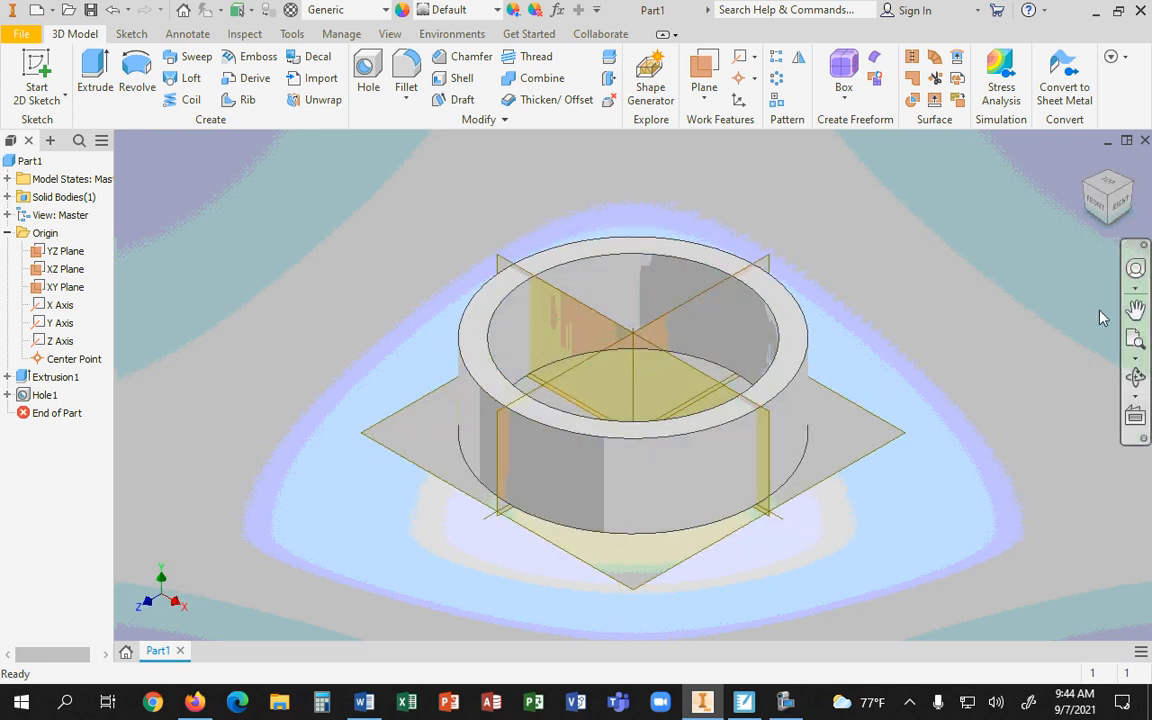
{"action": "left_click", "coordinate": [1108, 222]}
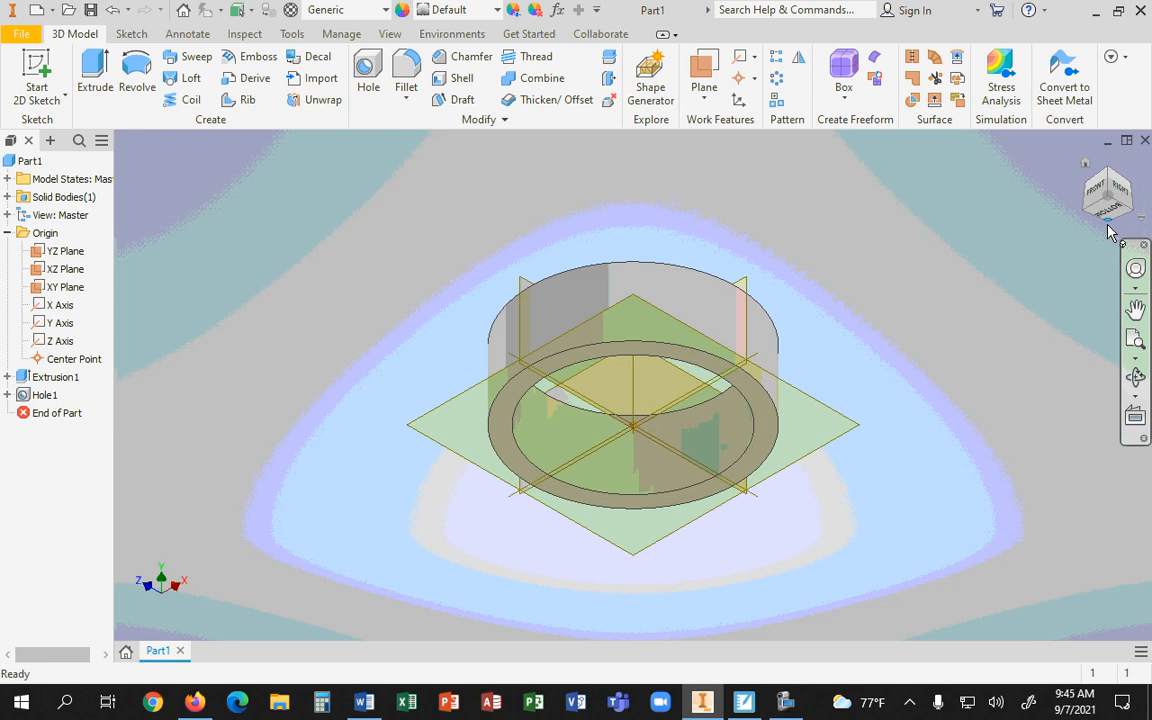
{"action": "left_click", "coordinate": [1108, 178]}
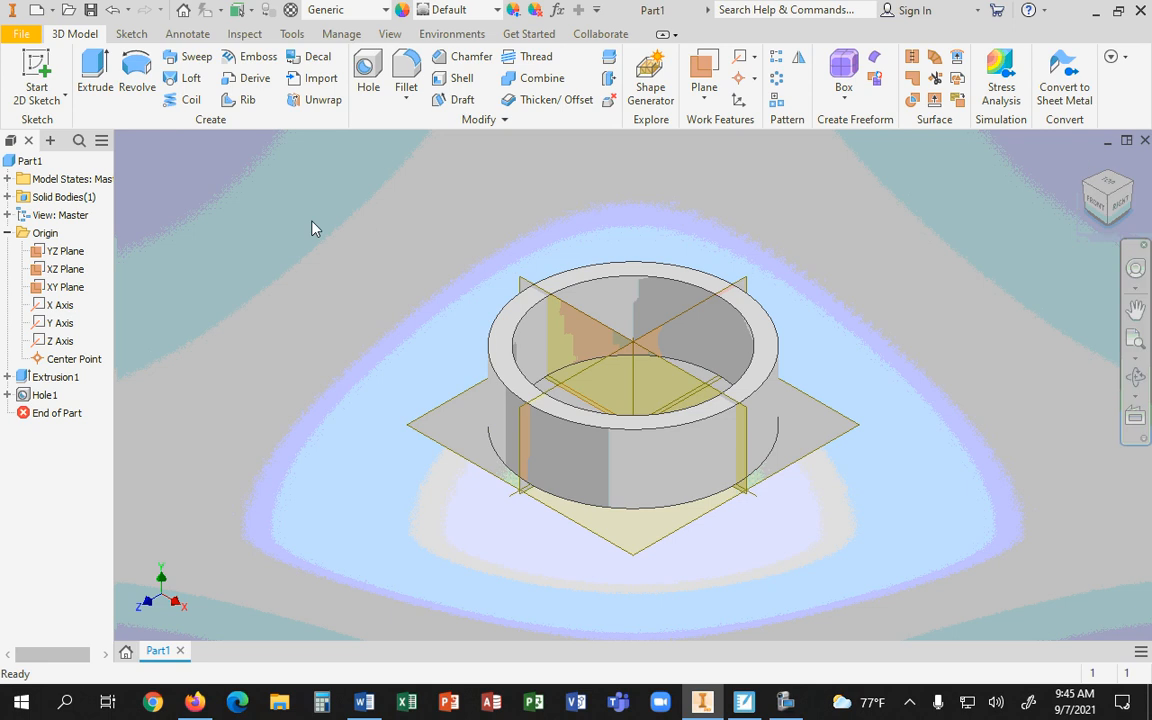
Open the central hole's sketch for editing, inspect its center point in the home view, and finish the sketch
{"action": "left_click", "coordinate": [44, 396]}
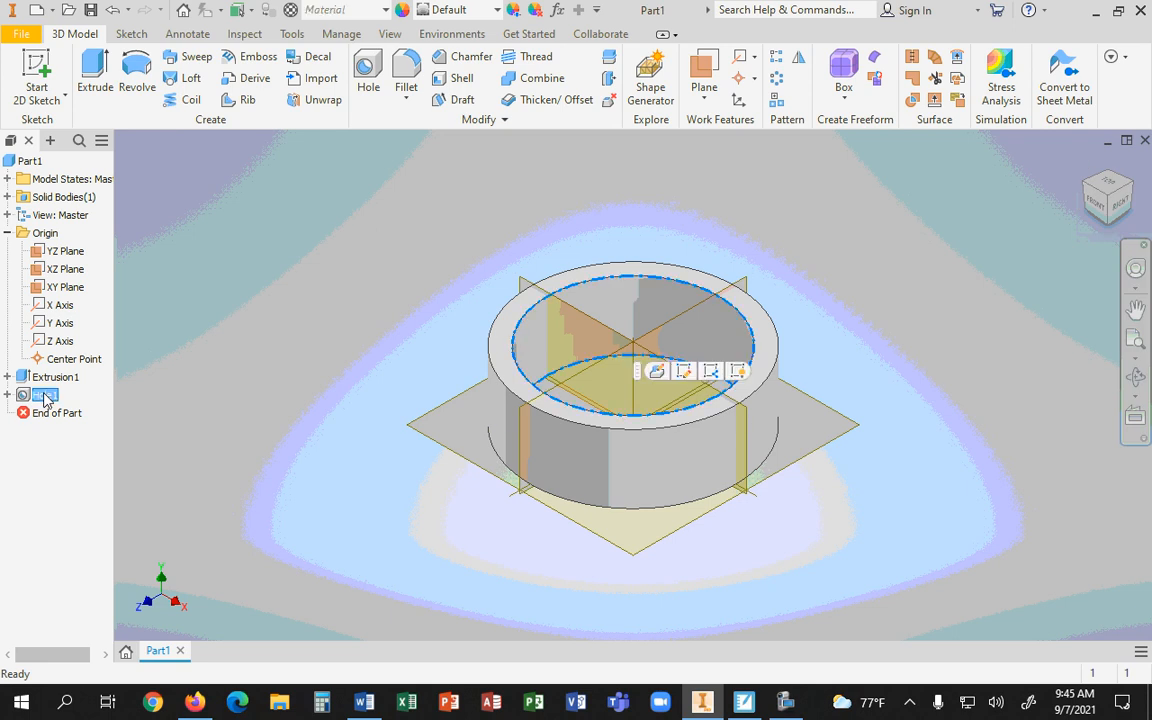
{"action": "left_click", "coordinate": [44, 396]}
{"action": "right_click", "coordinate": [47, 404]}
{"action": "left_click", "coordinate": [326, 373]}
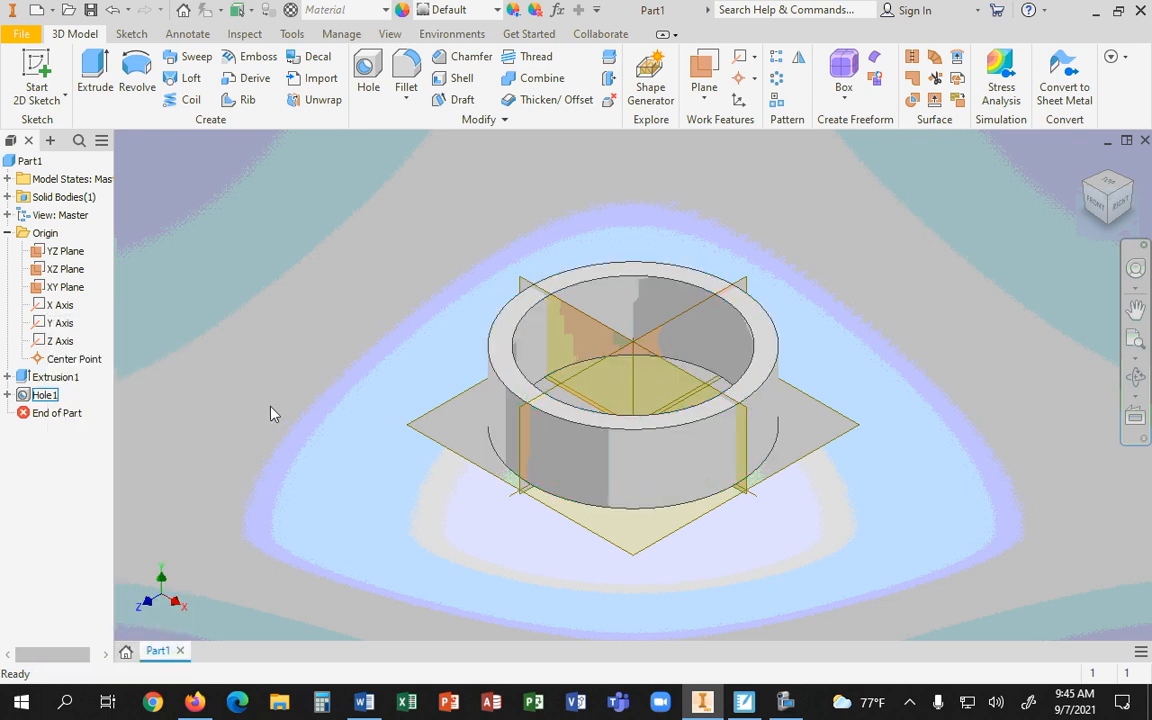
{"action": "left_click", "coordinate": [34, 397]}
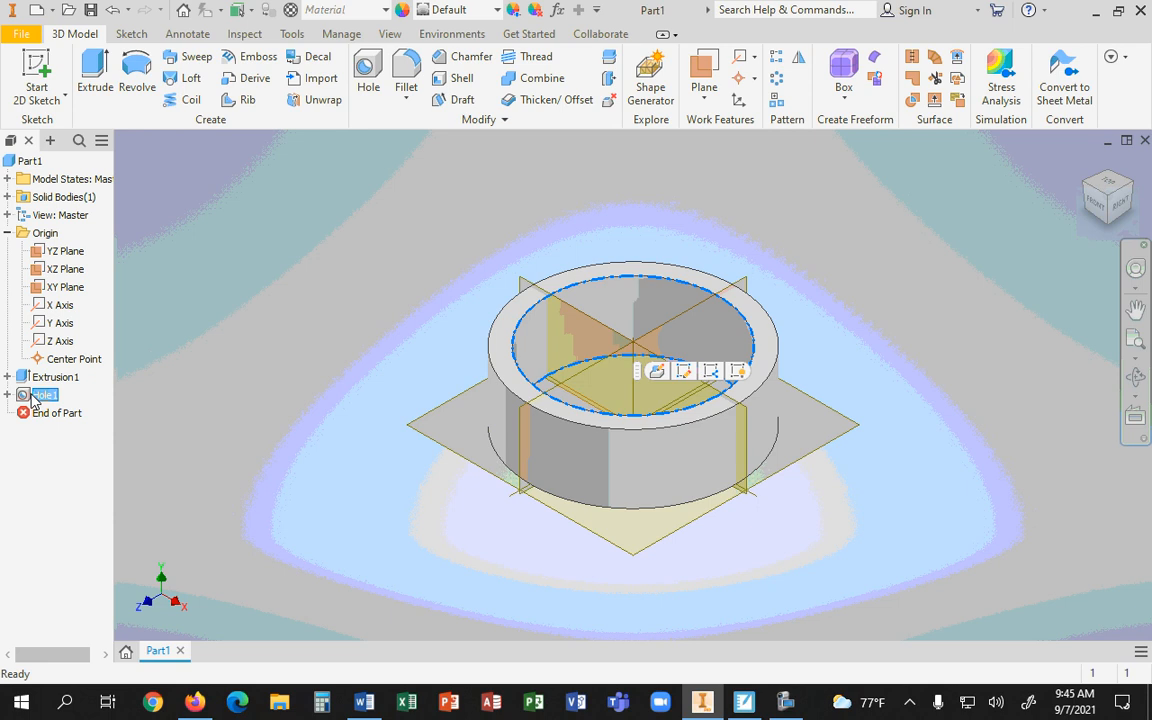
{"action": "right_click", "coordinate": [35, 400]}
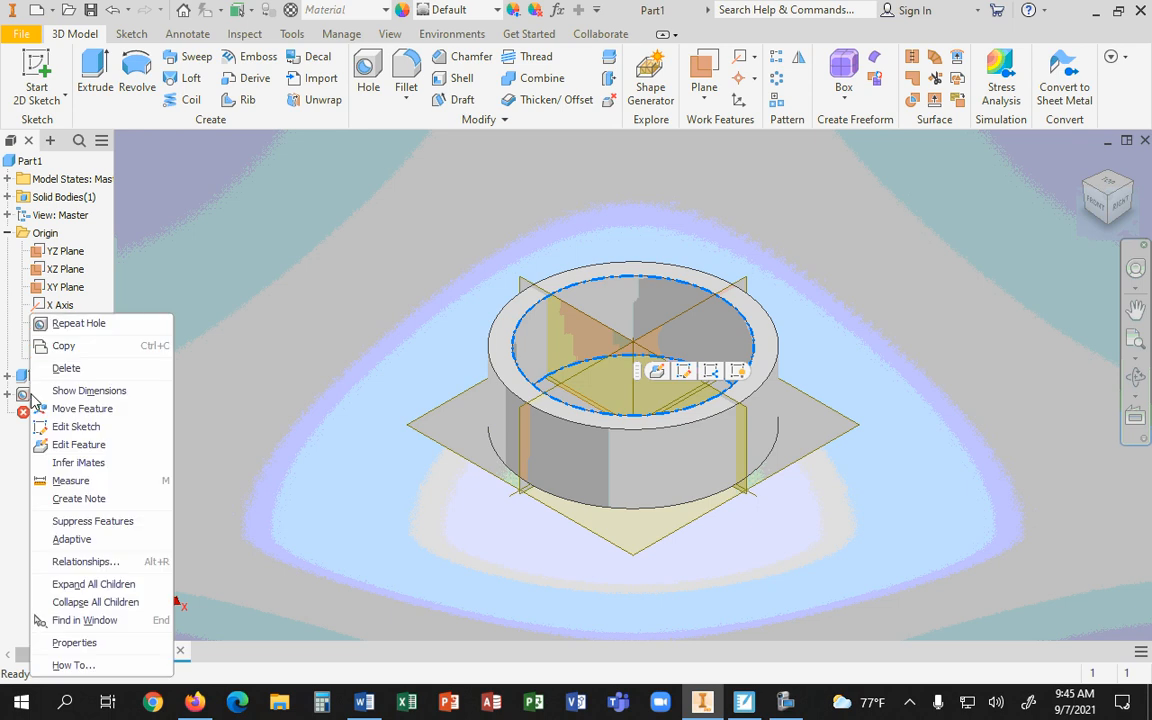
{"action": "left_click", "coordinate": [75, 427]}
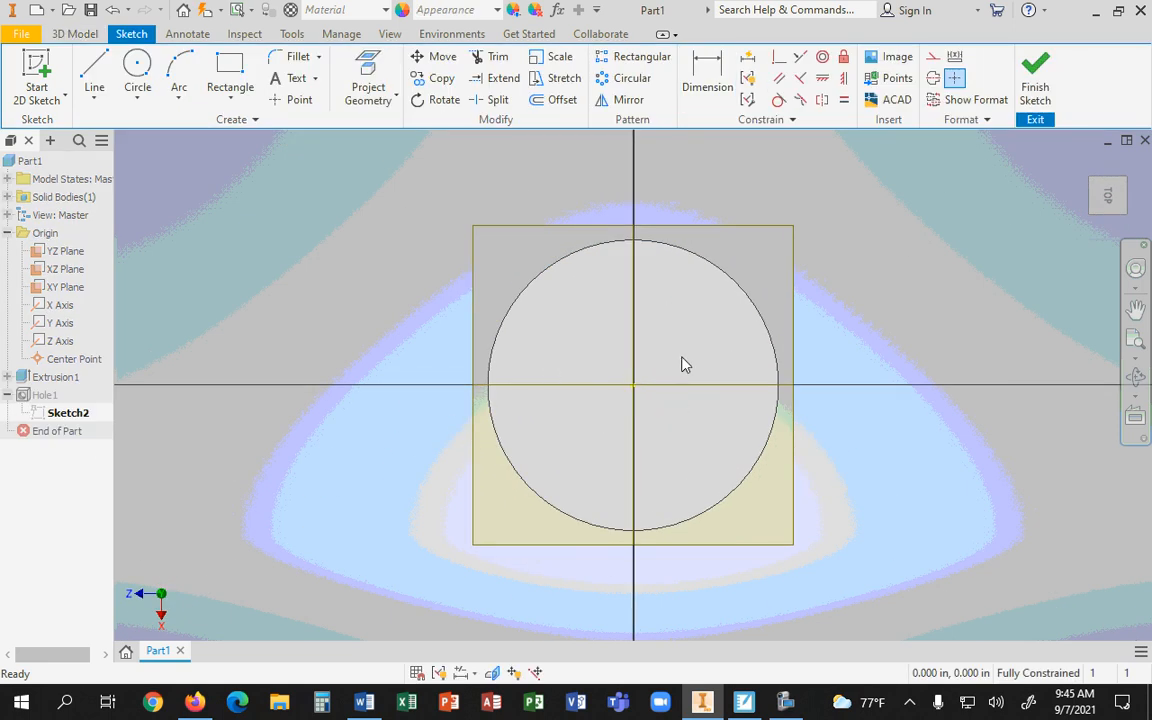
{"action": "left_click", "coordinate": [1085, 168]}
{"action": "scroll", "coordinate": [620, 338], "scroll_direction": "down", "scroll_amount": 5}
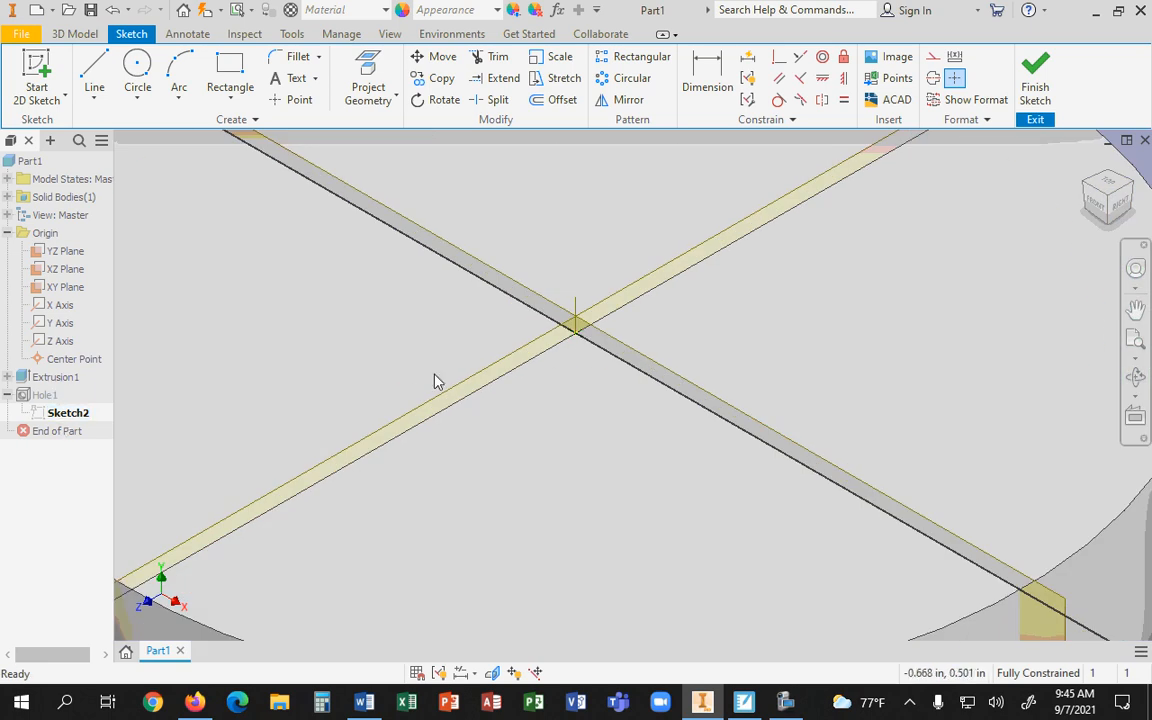
{"action": "left_click", "coordinate": [1030, 75]}
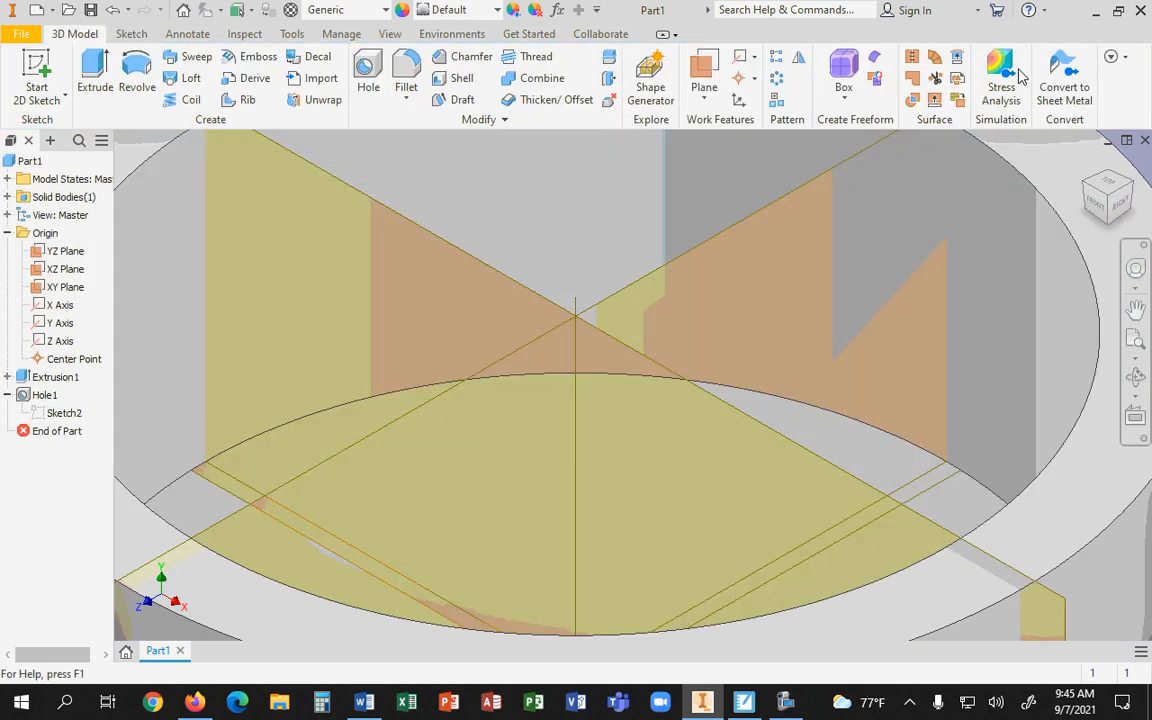
Edit the central hole feature, try a 3 in diameter, and set the diameter to 2.5 in
{"action": "left_click", "coordinate": [60, 411]}
{"action": "left_click", "coordinate": [42, 397]}
{"action": "right_click", "coordinate": [42, 397]}
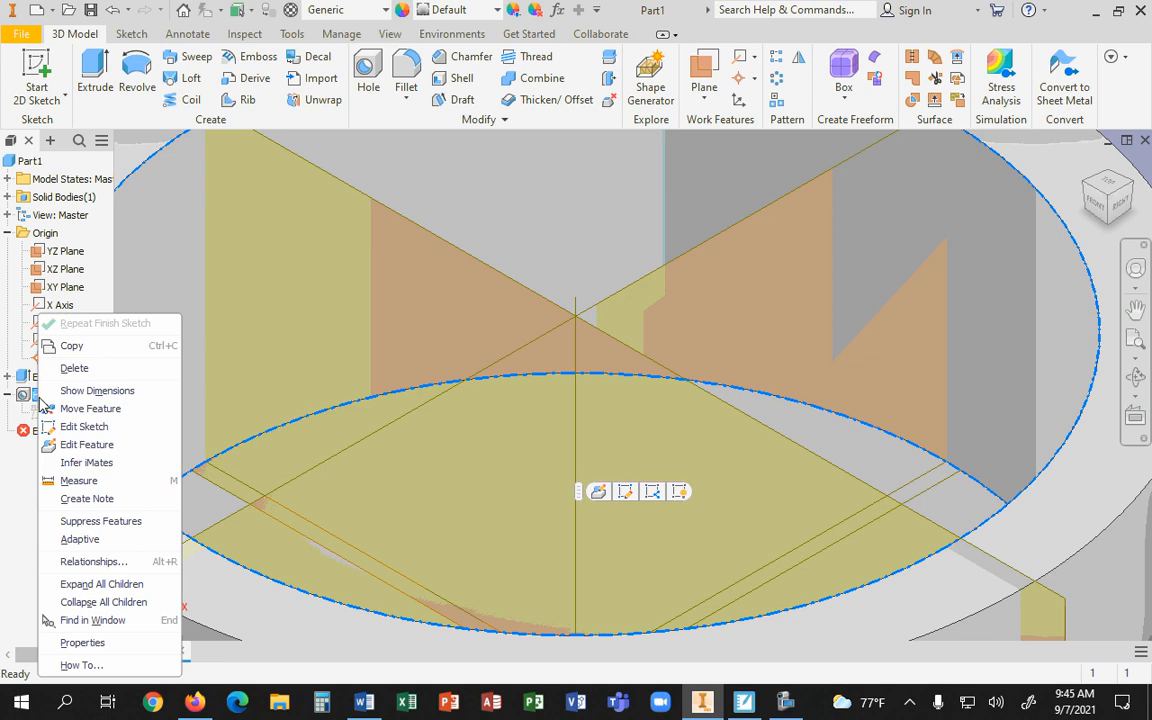
{"action": "left_click", "coordinate": [80, 445]}
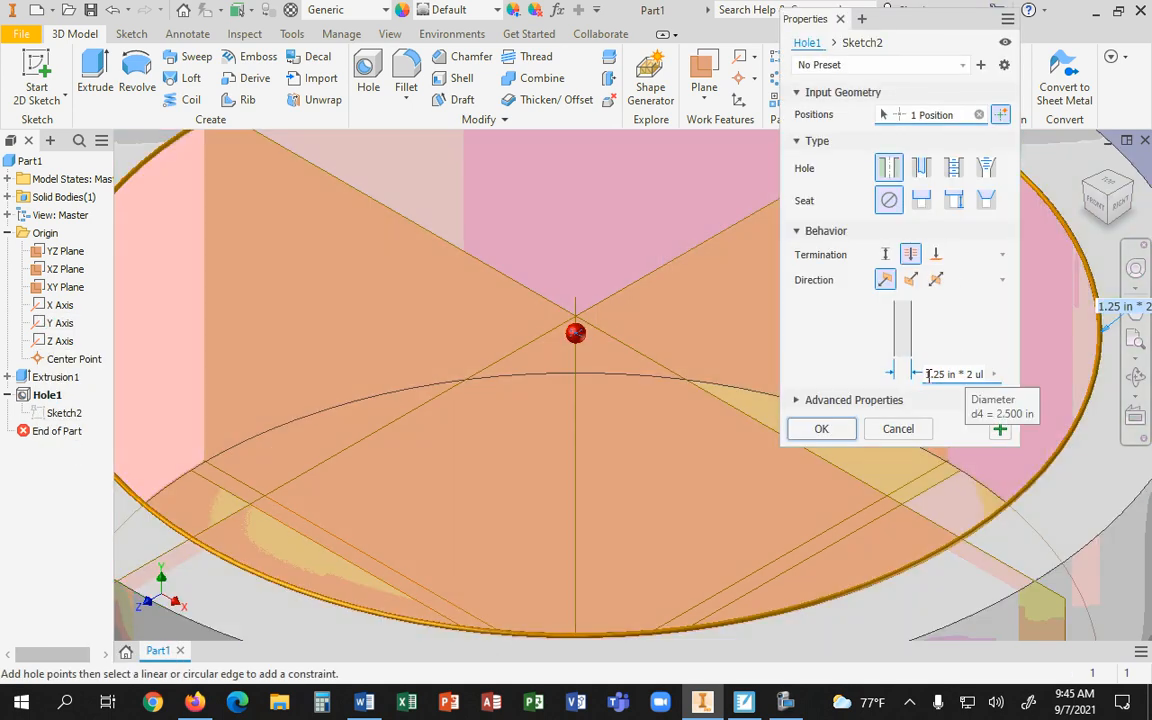
{"action": "left_click", "coordinate": [995, 386]}
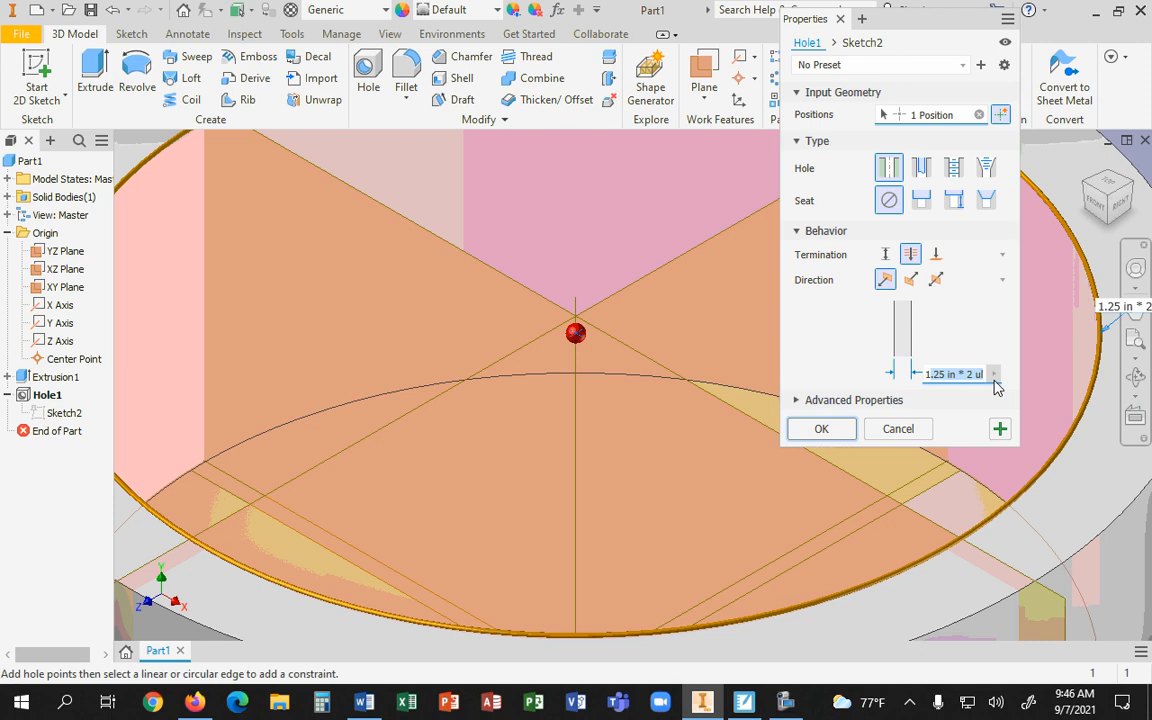
{"action": "key", "text": "BackSpace"}
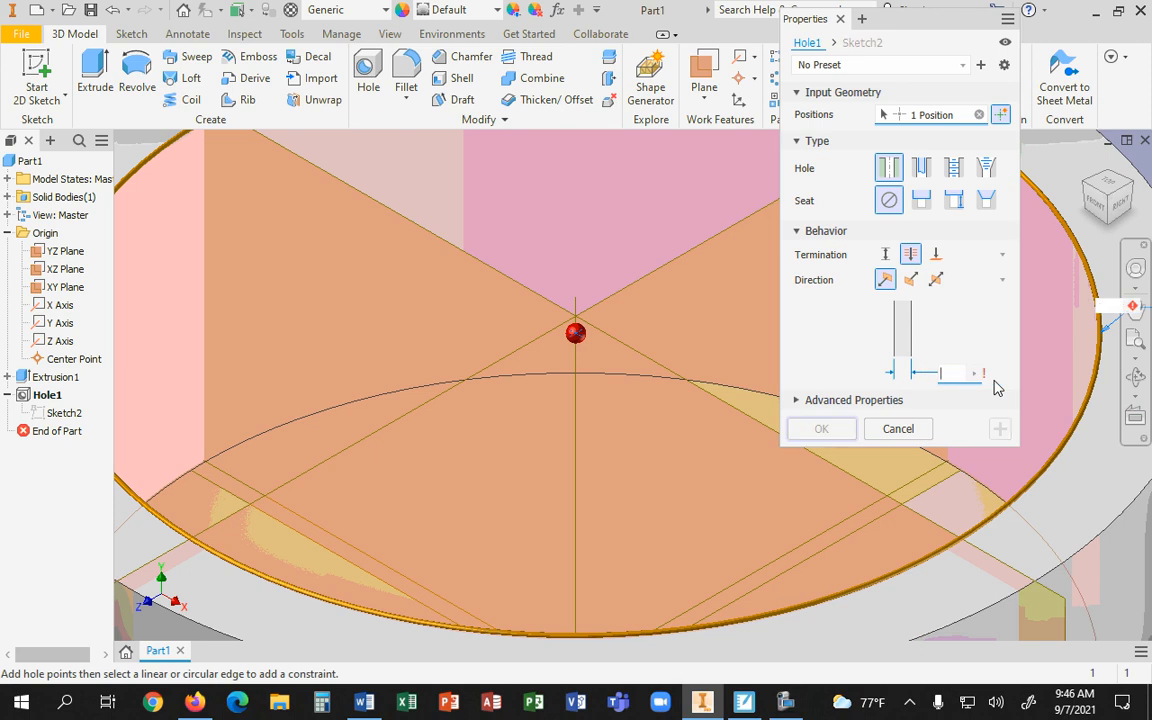
{"action": "type", "text": "3"}
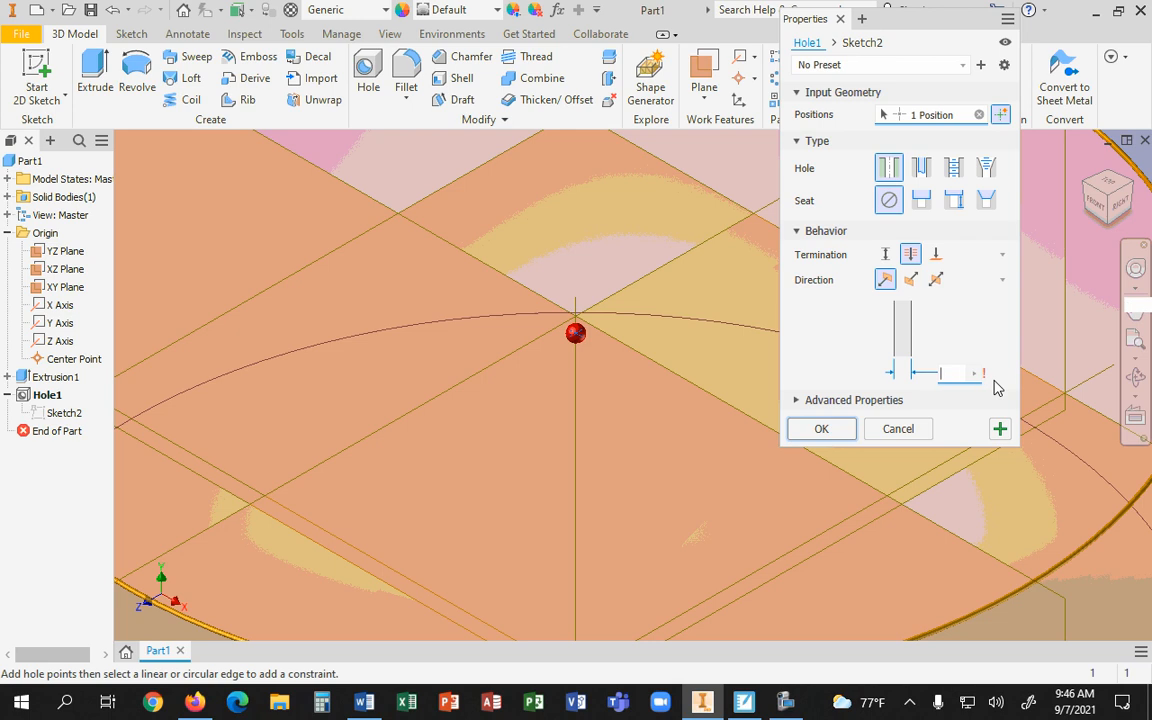
{"action": "key", "text": "BackSpace"}
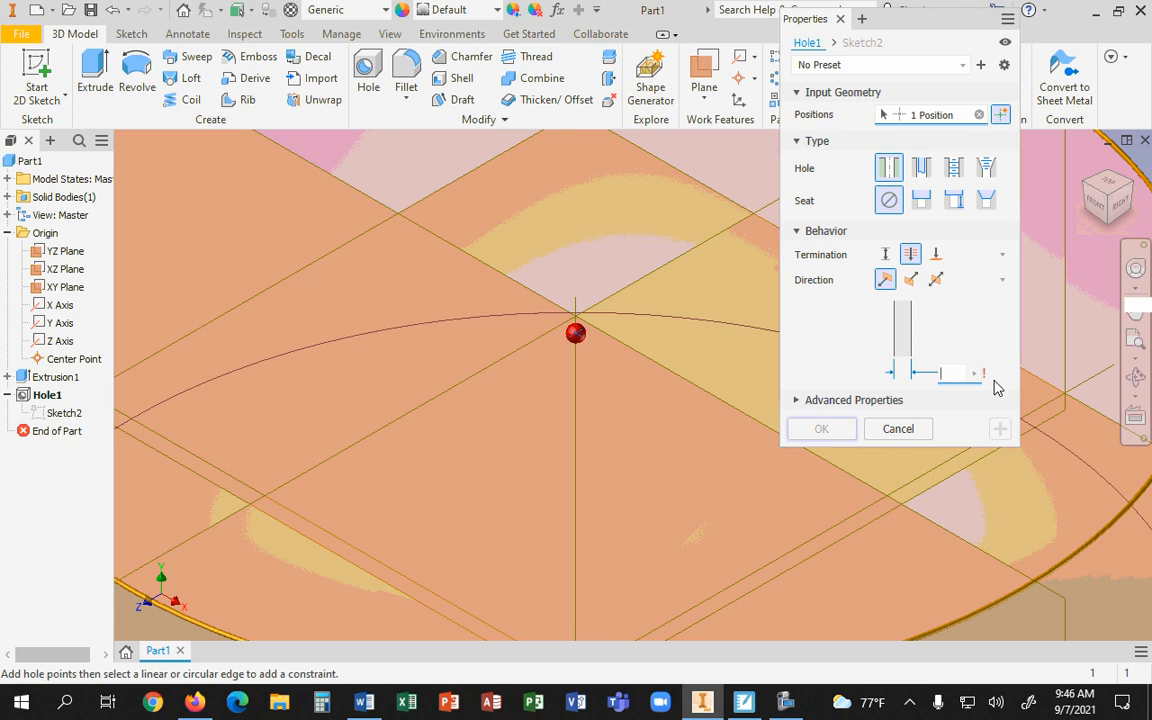
{"action": "type", "text": "2.5"}
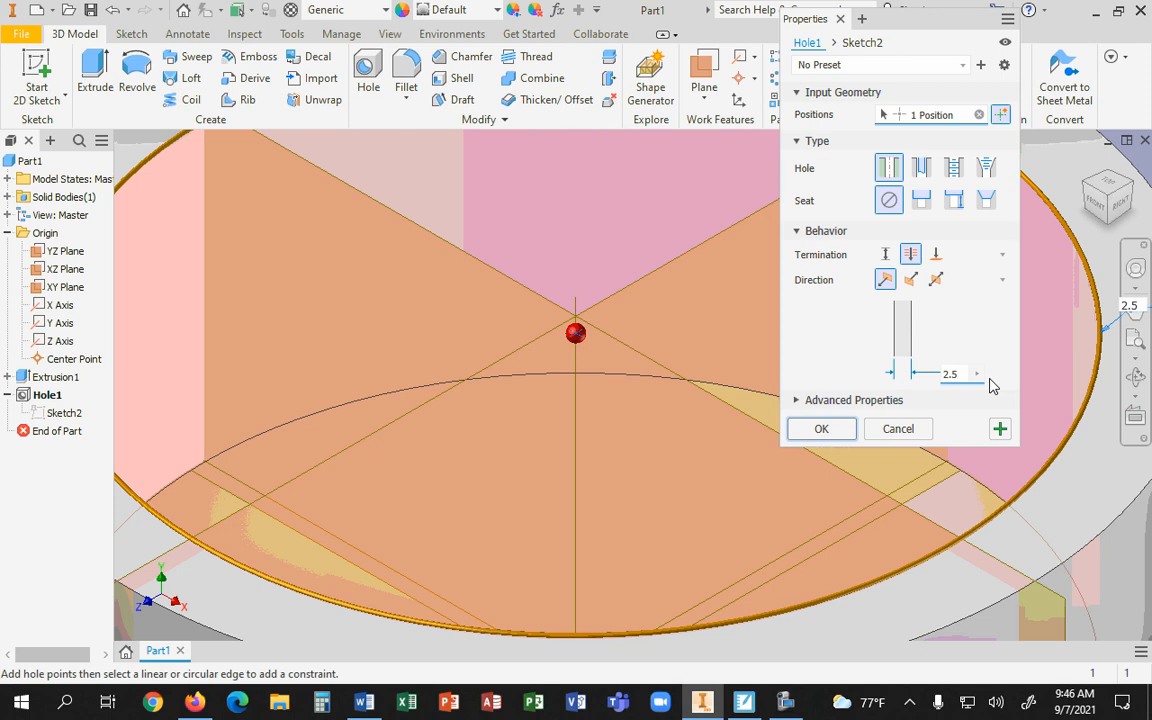
{"action": "left_click", "coordinate": [821, 428]}
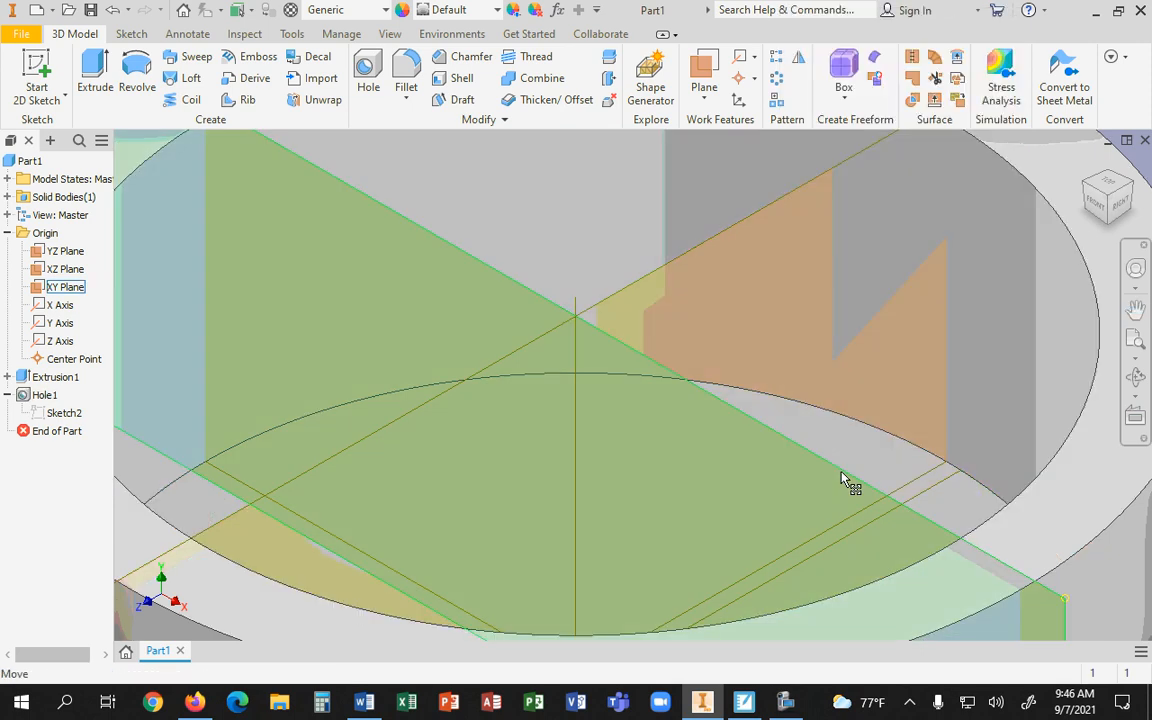
Open the base extrusion's sketch for editing, inspect the circle's diameter dimension, and finish the sketch
{"action": "scroll", "coordinate": [852, 436], "scroll_direction": "up", "scroll_amount": 3}
{"action": "scroll", "coordinate": [852, 436], "scroll_direction": "down", "scroll_amount": 5}
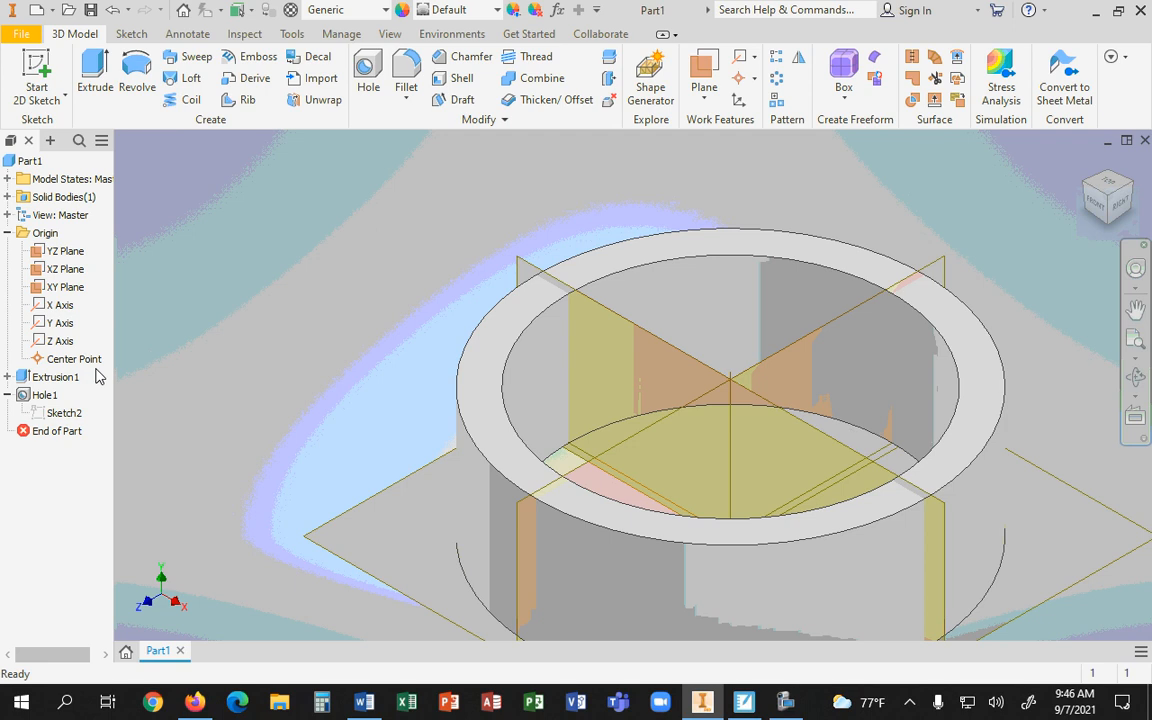
{"action": "left_click", "coordinate": [8, 395]}
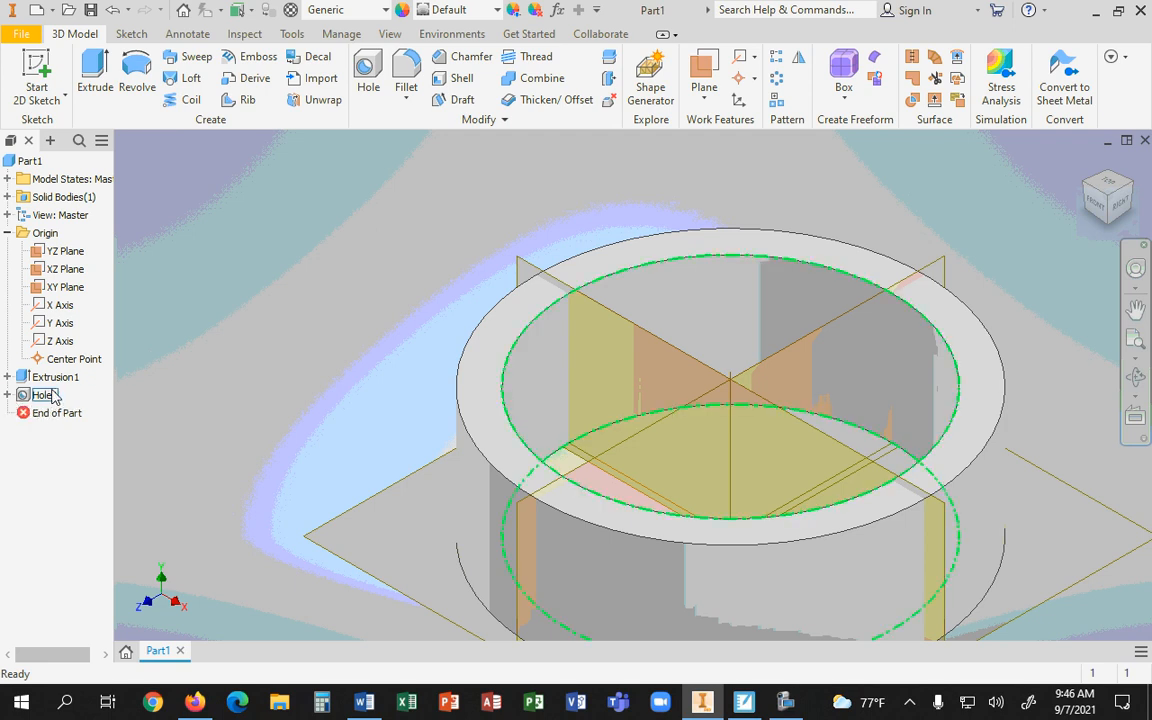
{"action": "left_click", "coordinate": [55, 378]}
{"action": "right_click", "coordinate": [62, 384]}
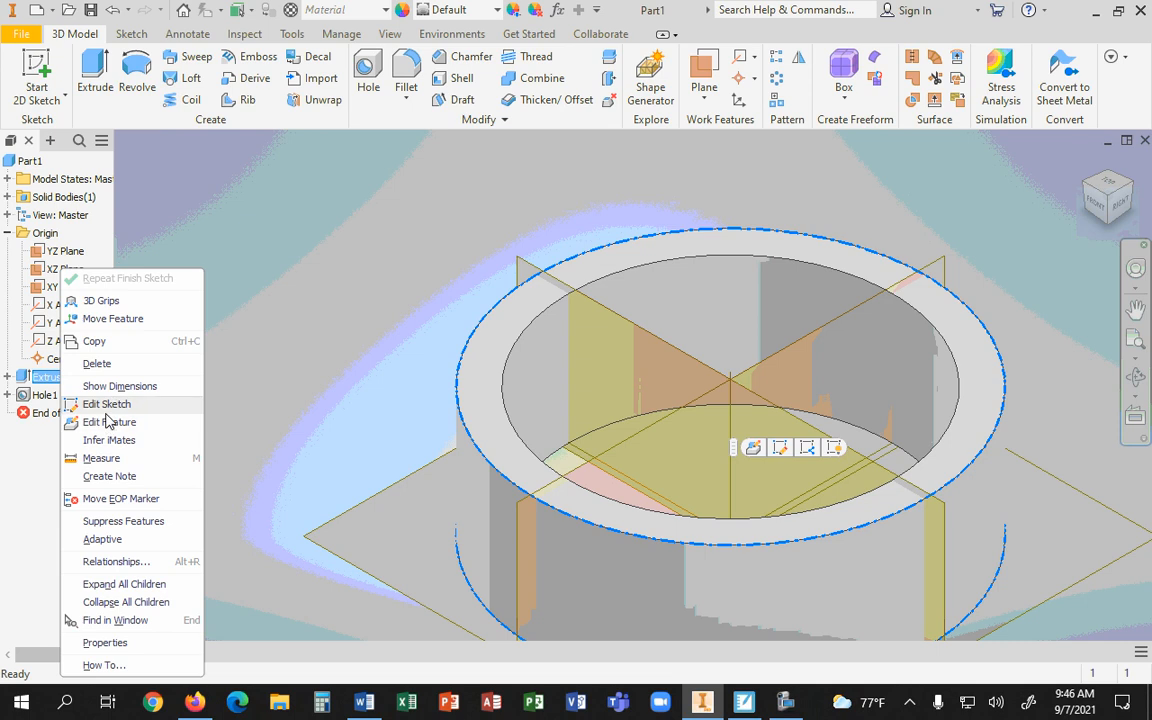
{"action": "left_click", "coordinate": [113, 406]}
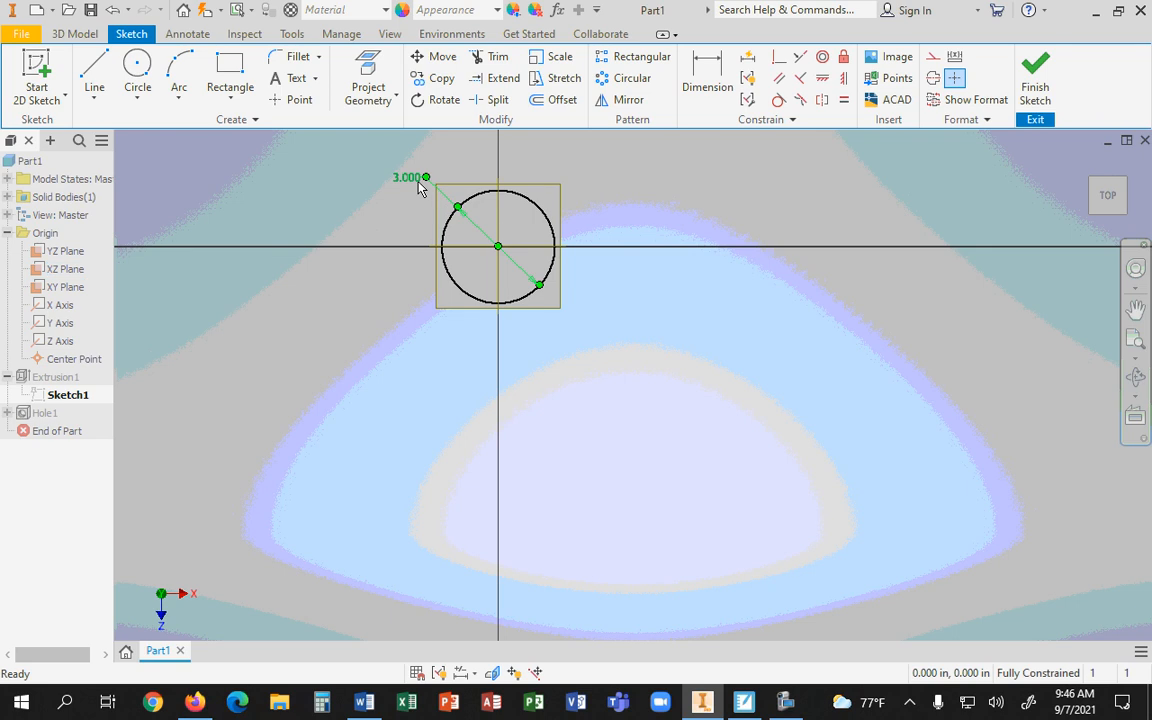
{"action": "left_click", "coordinate": [1035, 78]}
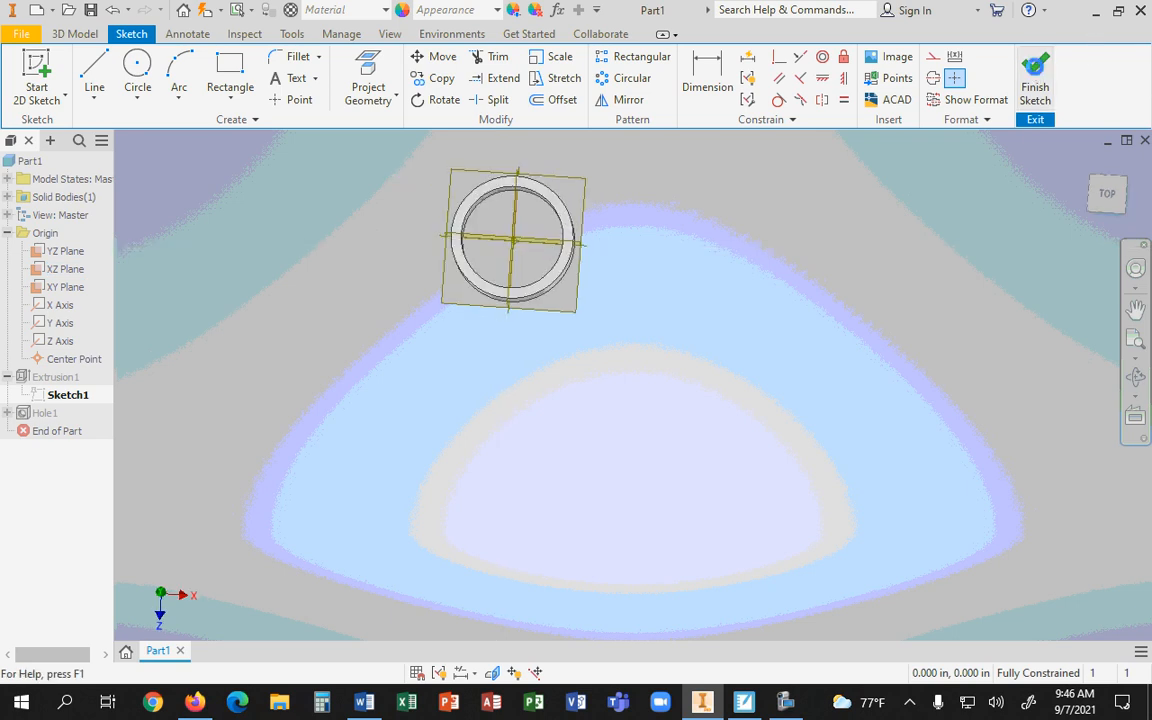
Edit the base extrusion feature and set its distance to 1.5 in
{"action": "left_click", "coordinate": [57, 377]}
{"action": "right_click", "coordinate": [58, 378]}
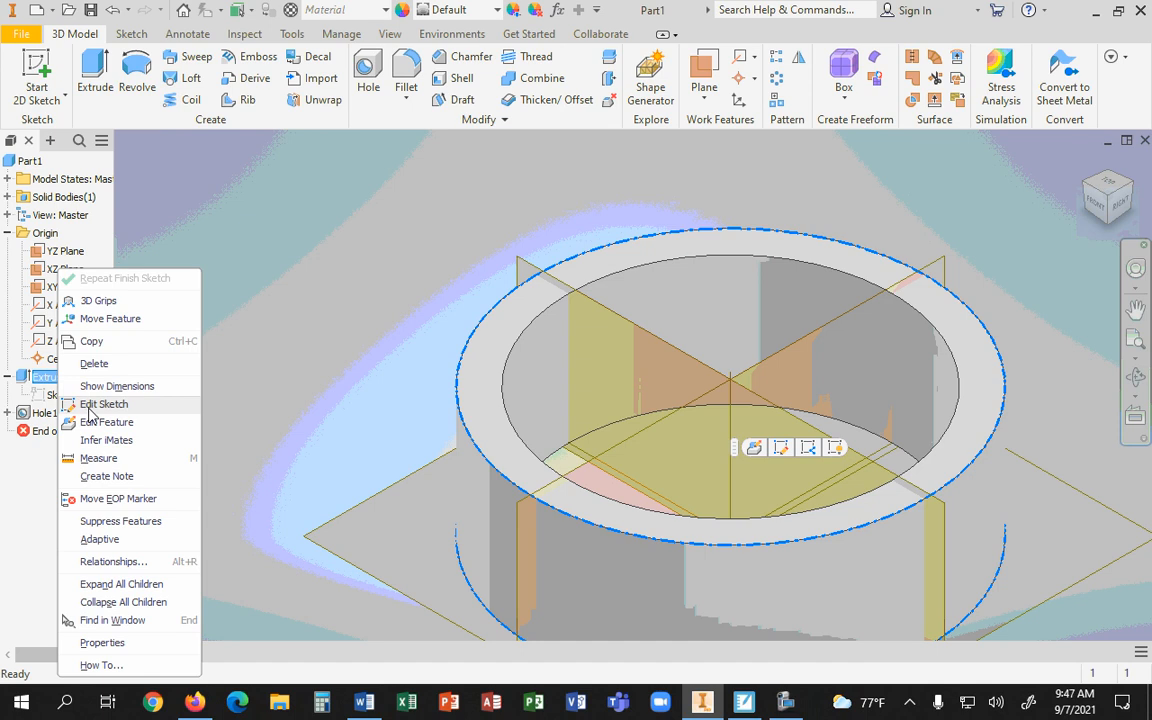
{"action": "left_click", "coordinate": [80, 422]}
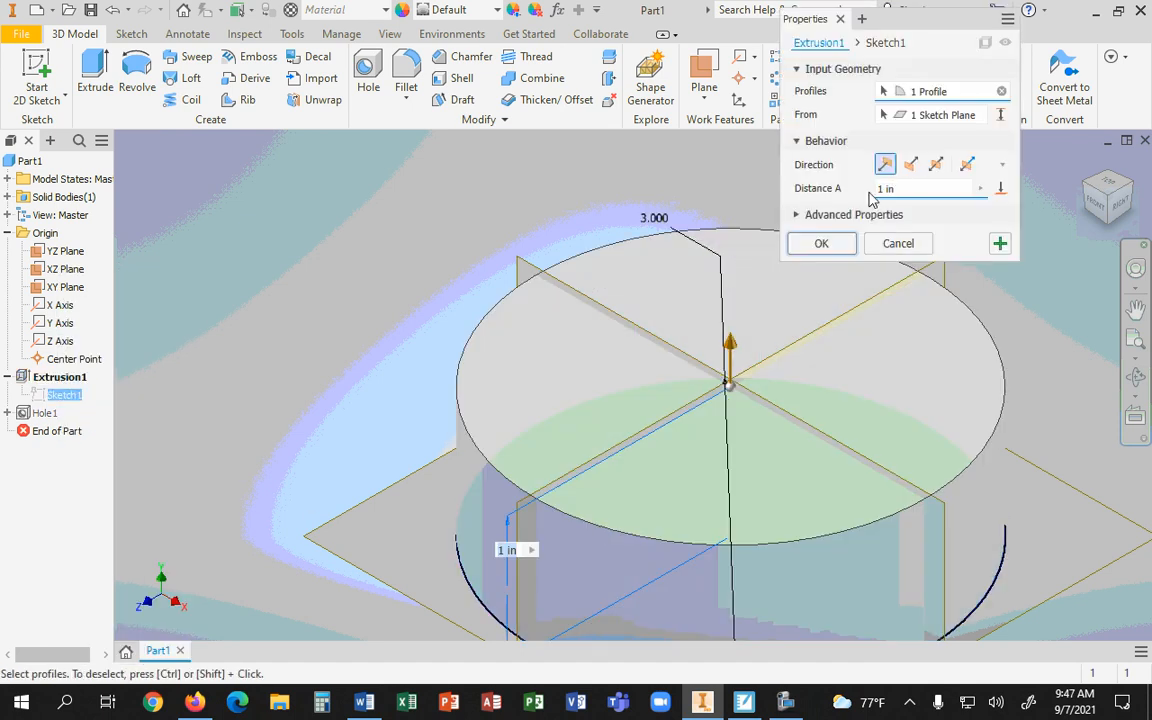
{"action": "left_click_drag", "start_coordinate": [908, 188], "coordinate": [807, 203]}
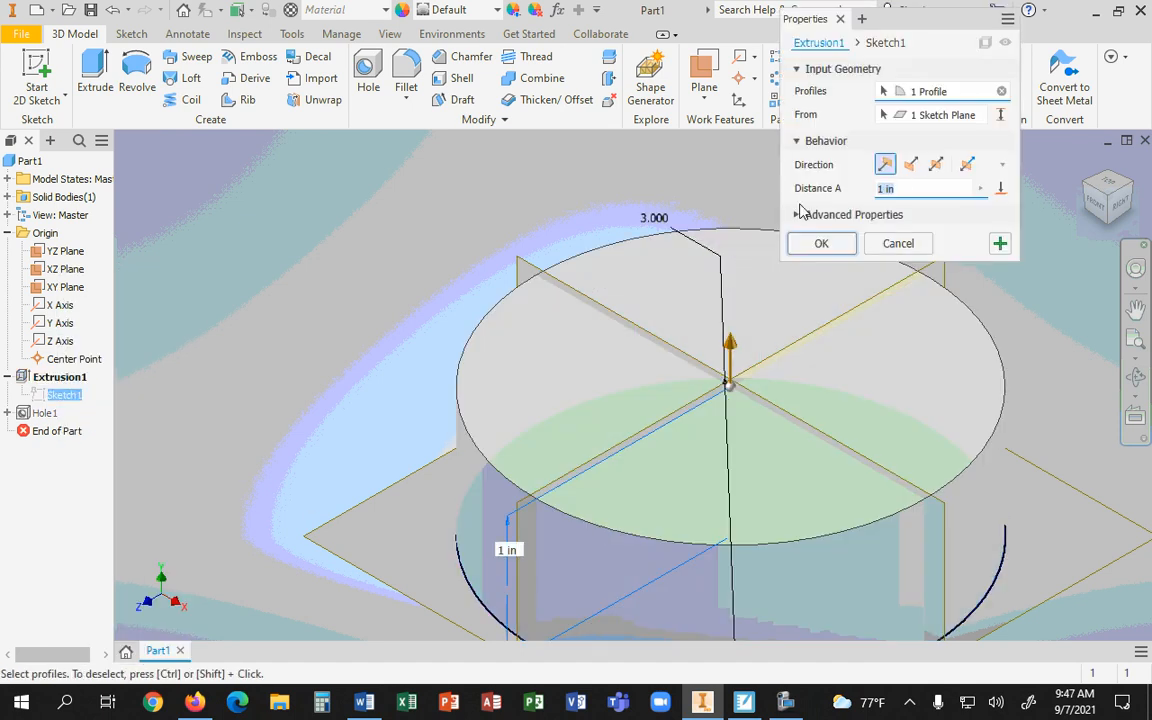
{"action": "type", "text": "1.5"}
{"action": "key", "text": "Return"}
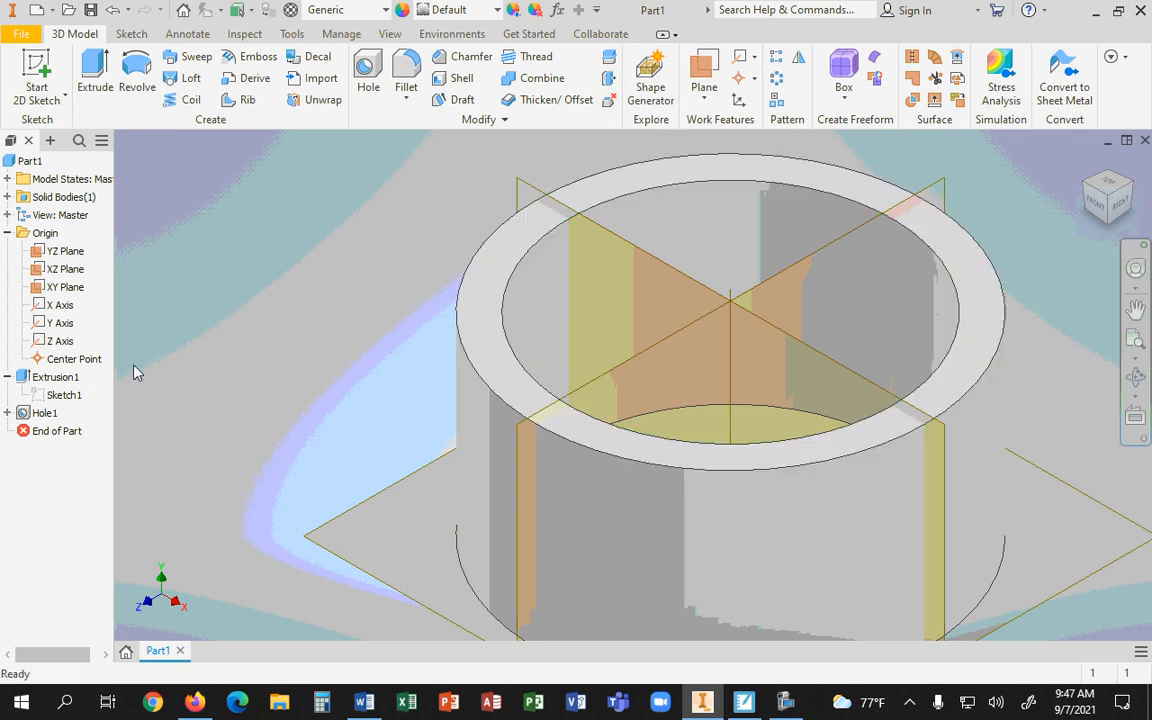
{"action": "left_click", "coordinate": [64, 395]}
{"action": "right_click", "coordinate": [68, 397]}
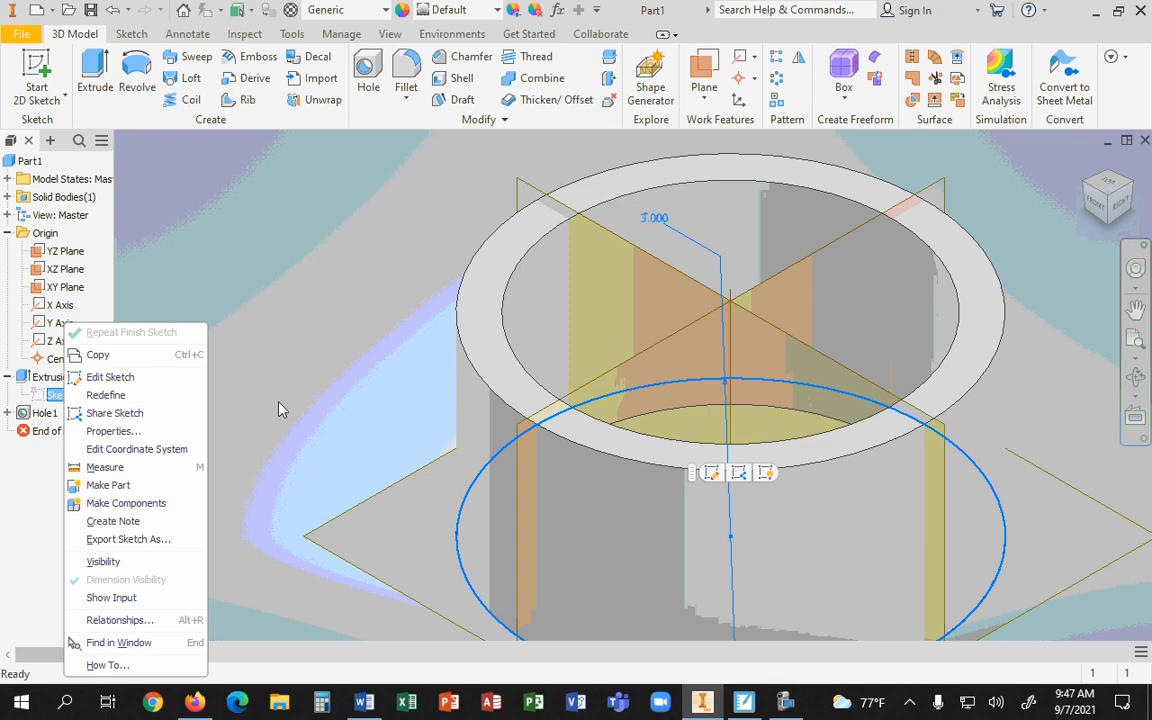
{"action": "left_click", "coordinate": [658, 219]}
{"action": "left_click", "coordinate": [658, 219]}
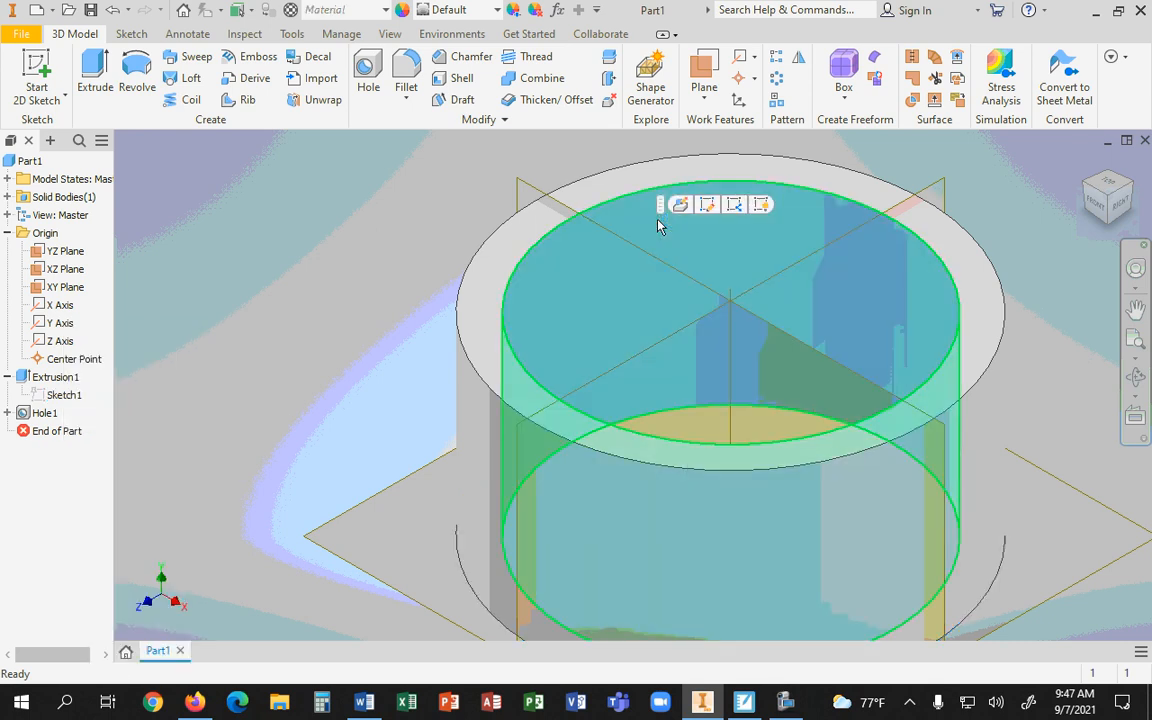
{"action": "left_click", "coordinate": [470, 242]}
Reopen the extrusion's Sketch1, check where its circle diameter can be edited, and exit the sketch
{"action": "left_click", "coordinate": [64, 396]}
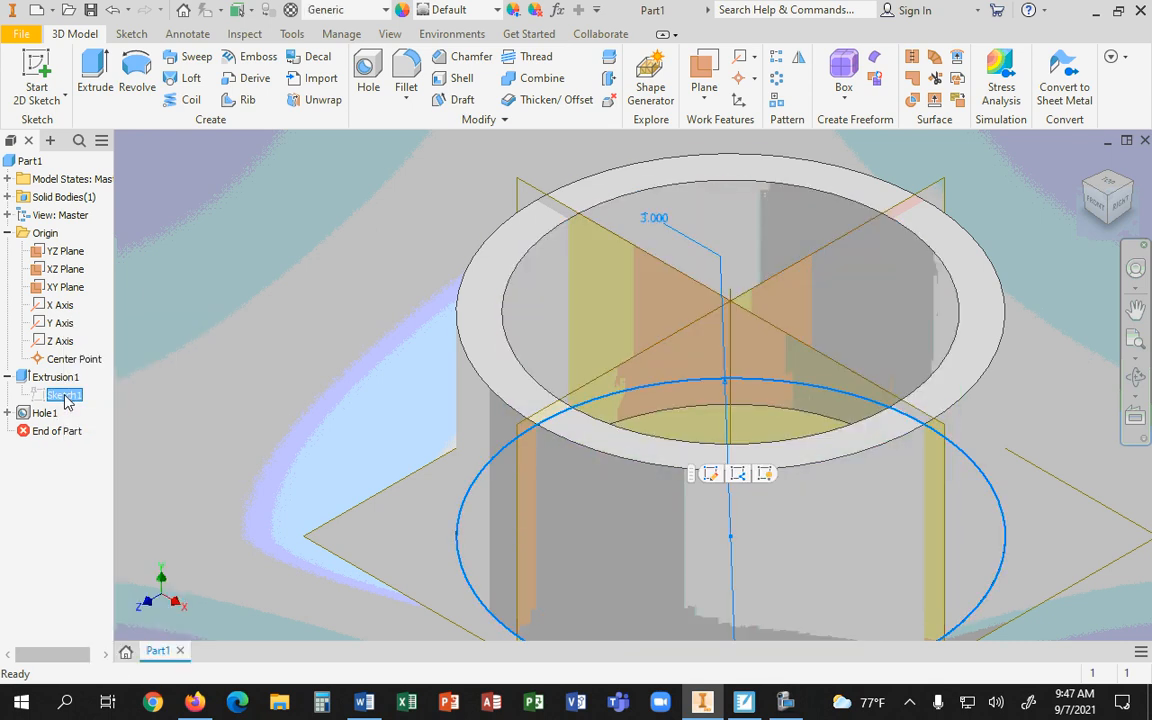
{"action": "right_click", "coordinate": [68, 398]}
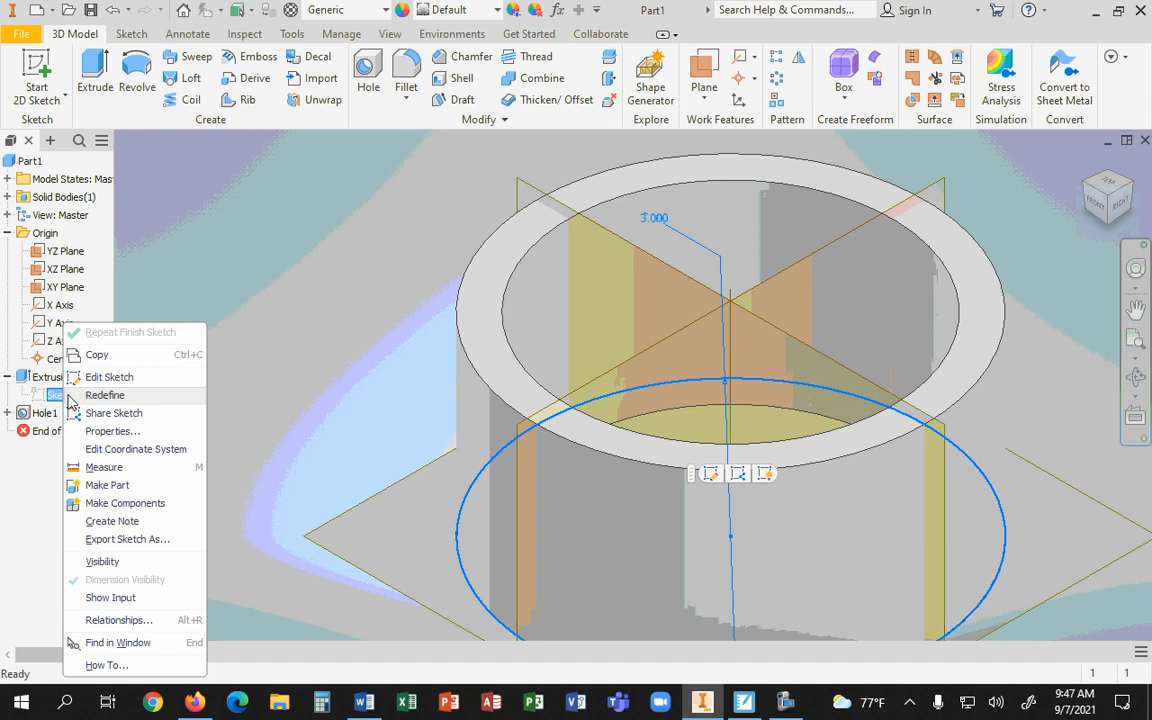
{"action": "left_click", "coordinate": [88, 378]}
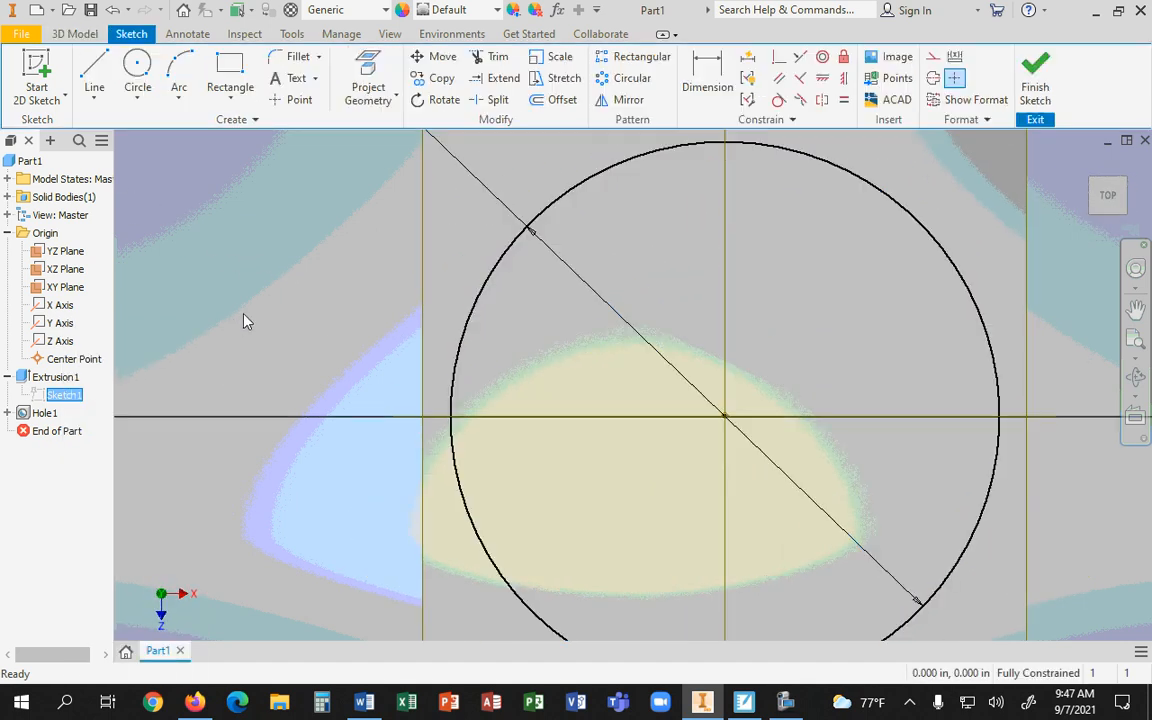
{"action": "scroll", "coordinate": [342, 305], "scroll_direction": "down", "scroll_amount": 4}
{"action": "scroll", "coordinate": [373, 295], "scroll_direction": "up", "scroll_amount": 5}
{"action": "scroll", "coordinate": [400, 180], "scroll_direction": "up", "scroll_amount": 4}
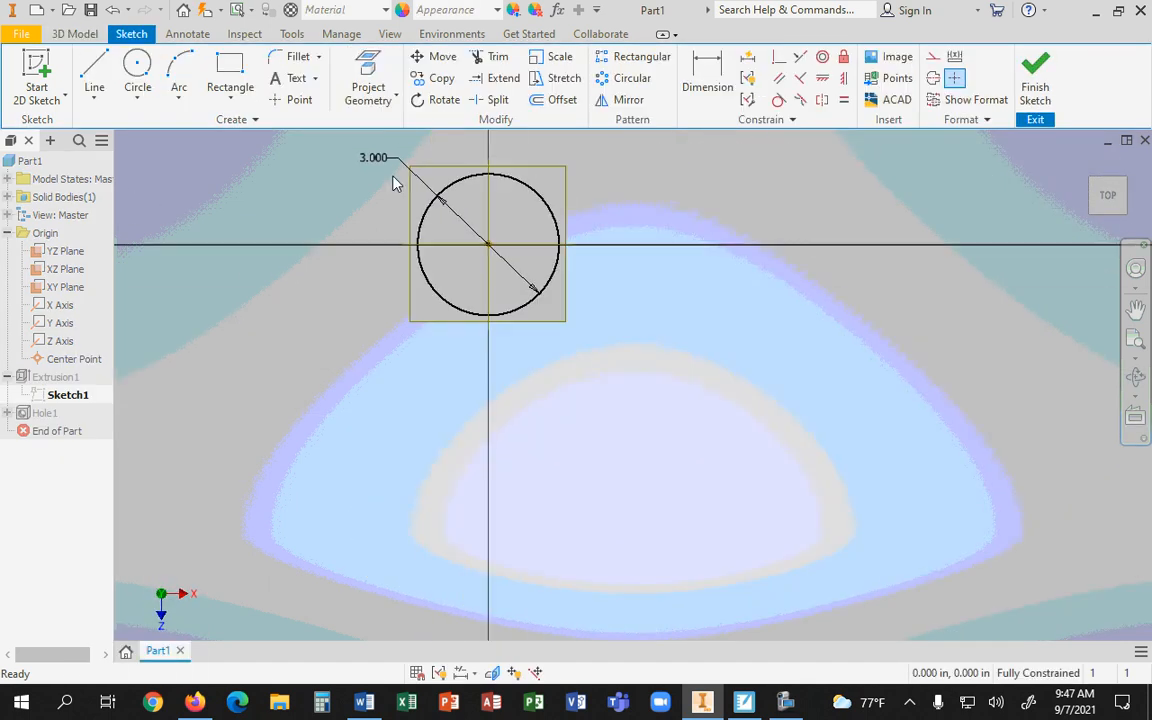
{"action": "left_click", "coordinate": [1035, 80]}
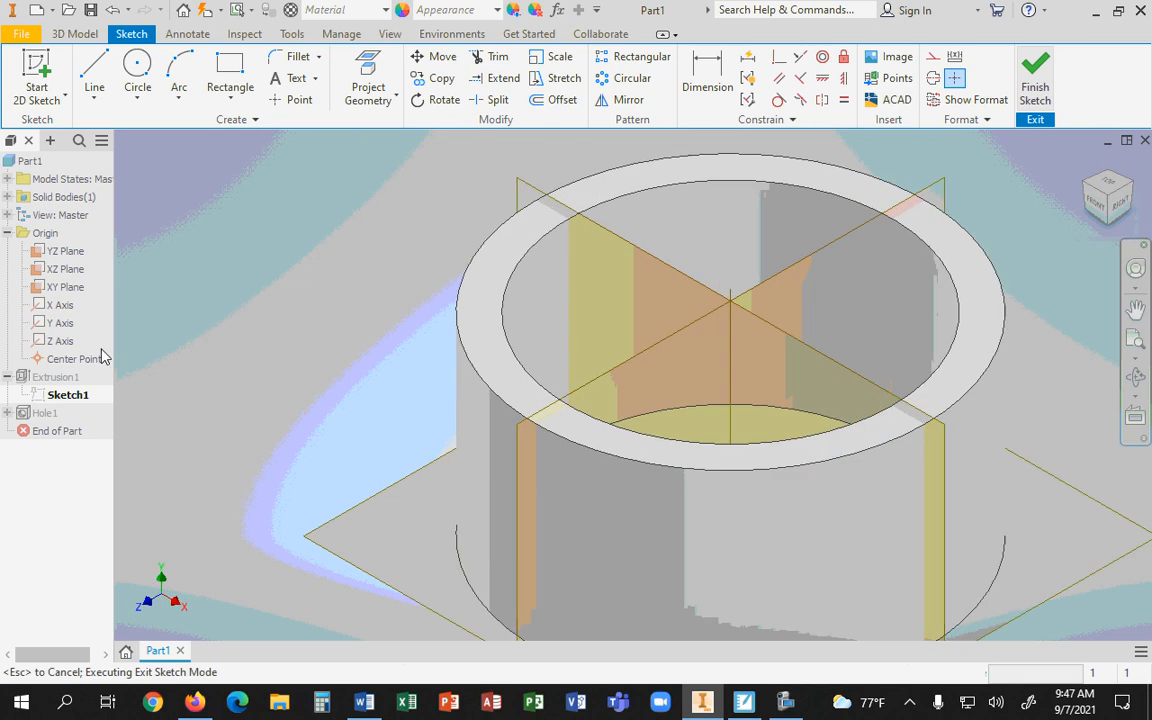
Make Sketch1 visible on the model, open its diameter dimension for editing, and close it without a change
{"action": "left_click", "coordinate": [65, 395]}
{"action": "right_click", "coordinate": [62, 398]}
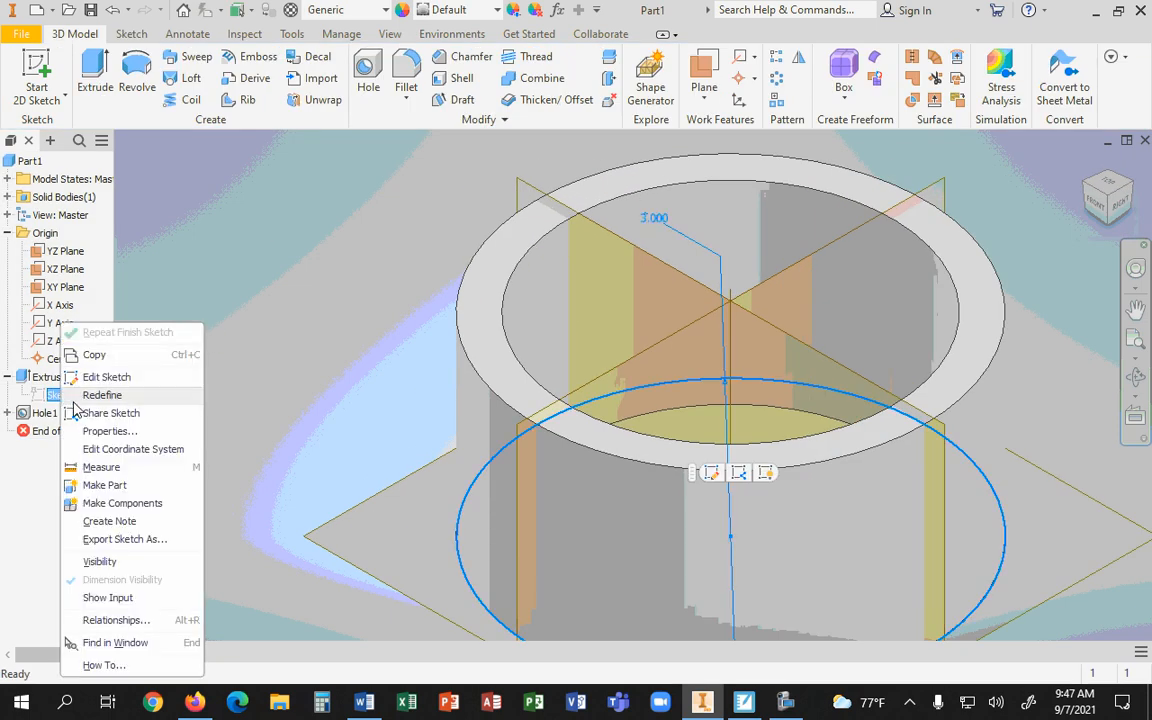
{"action": "left_click", "coordinate": [99, 562]}
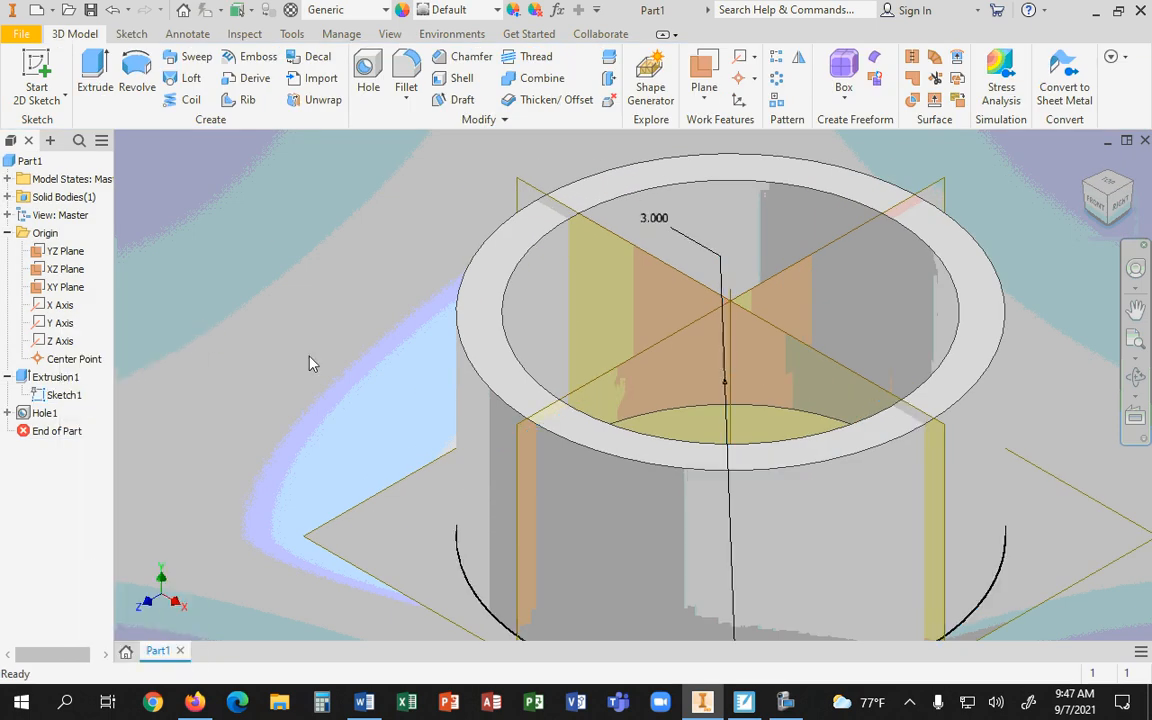
{"action": "left_click", "coordinate": [658, 220]}
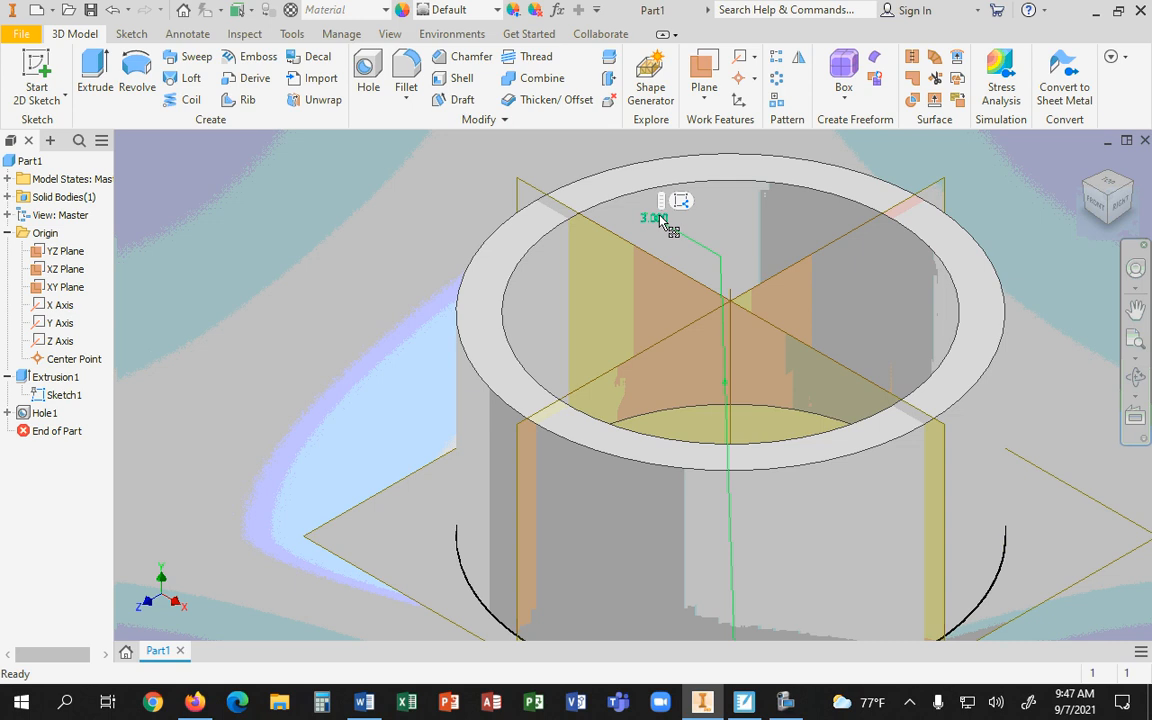
{"action": "double_click", "coordinate": [655, 219]}
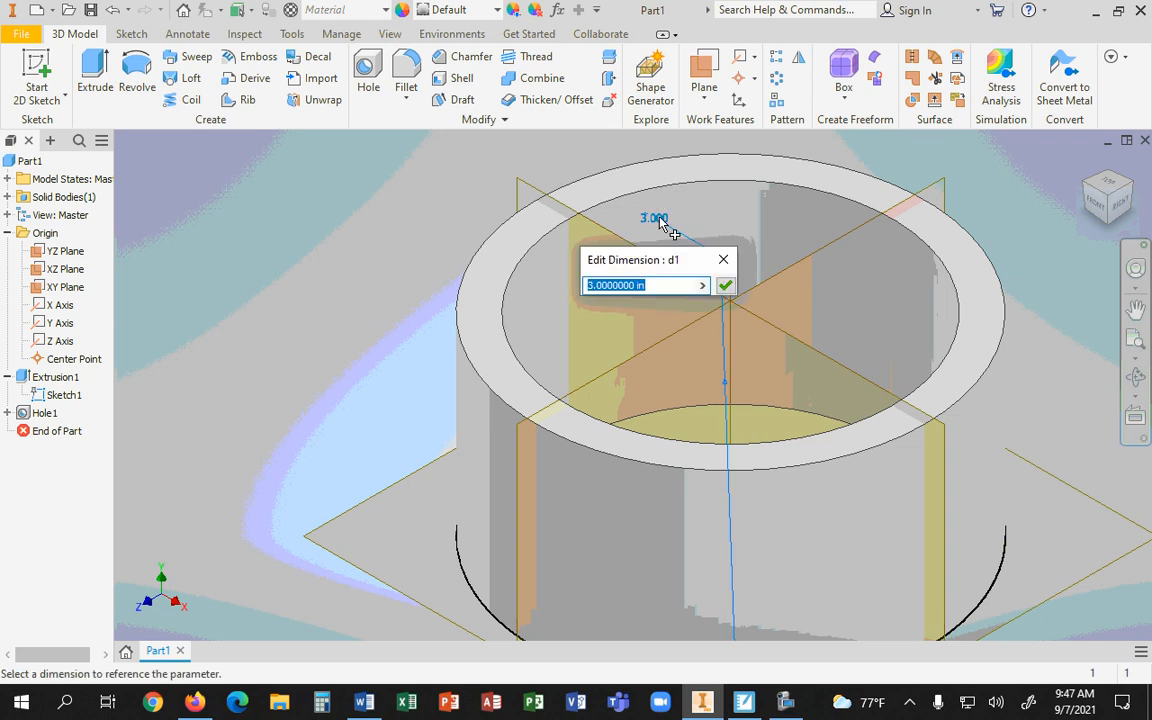
{"action": "left_click", "coordinate": [723, 259]}
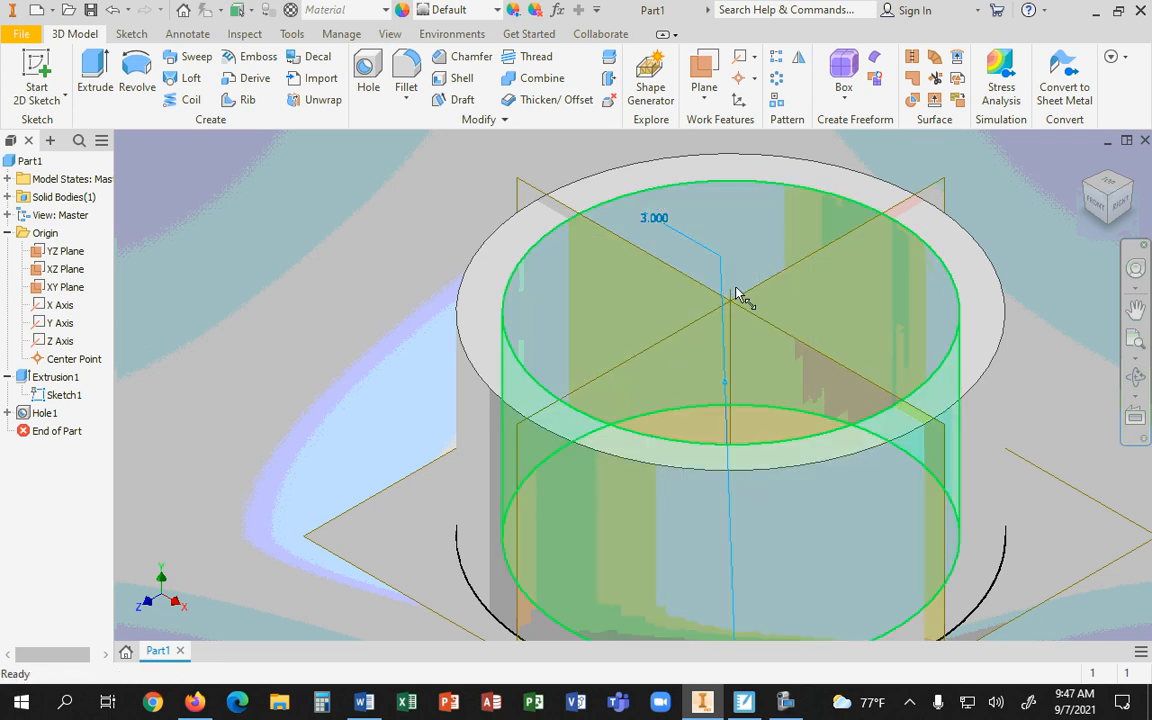
Turn off the visibility of Sketch1 under the base extrusion
{"action": "scroll", "coordinate": [736, 293], "scroll_direction": "down", "scroll_amount": 3}
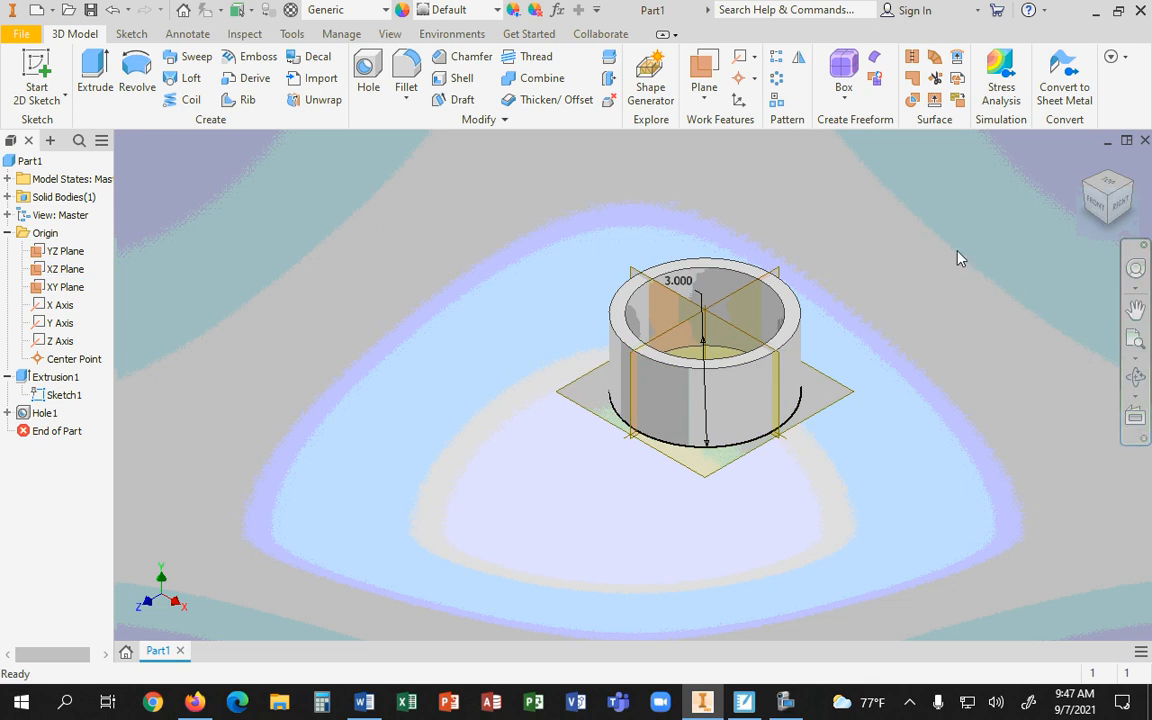
{"action": "left_click", "coordinate": [72, 400]}
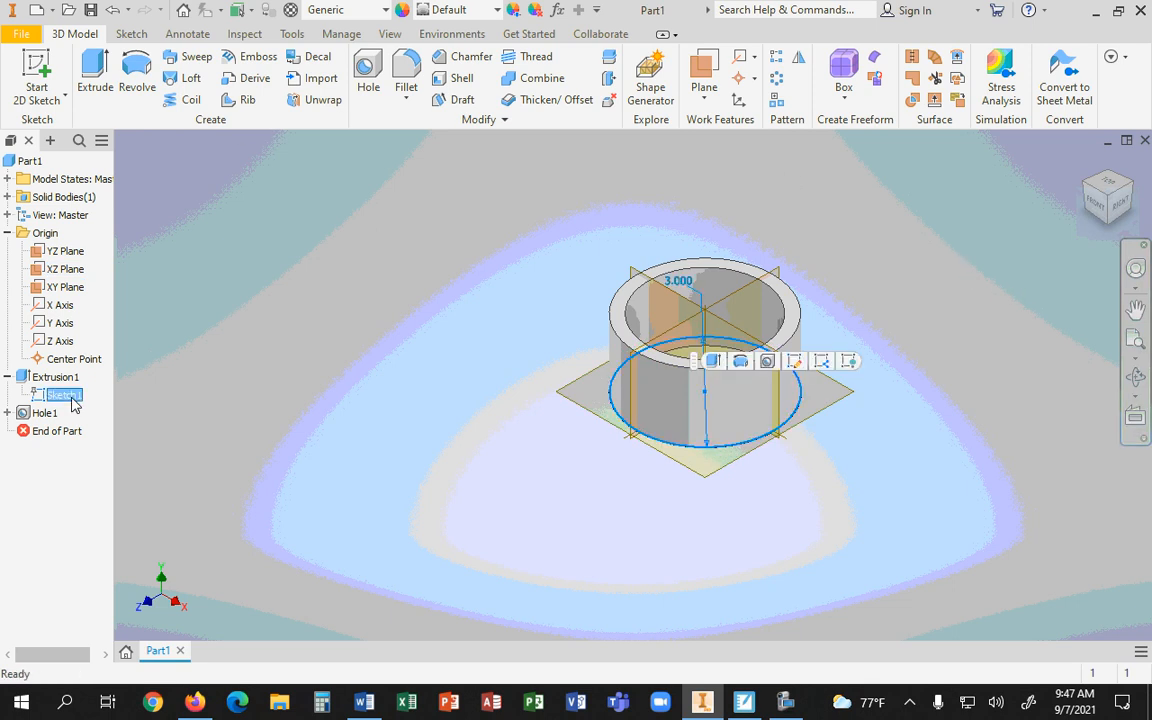
{"action": "right_click", "coordinate": [72, 400]}
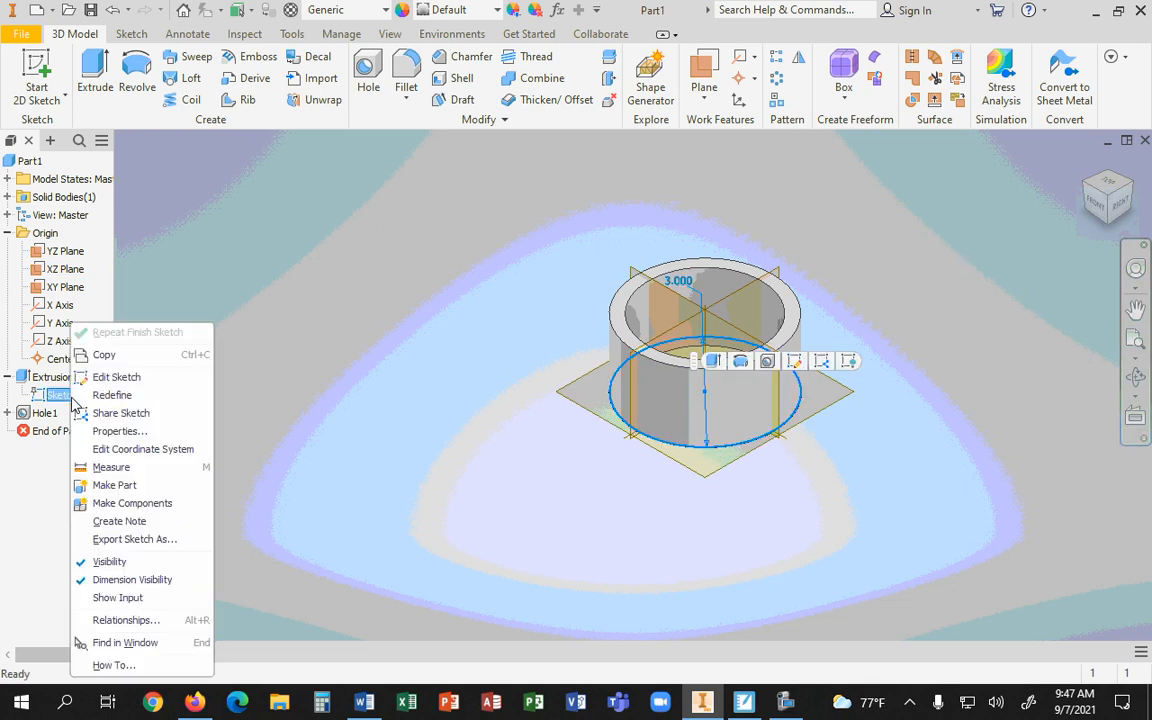
{"action": "left_click", "coordinate": [110, 562]}
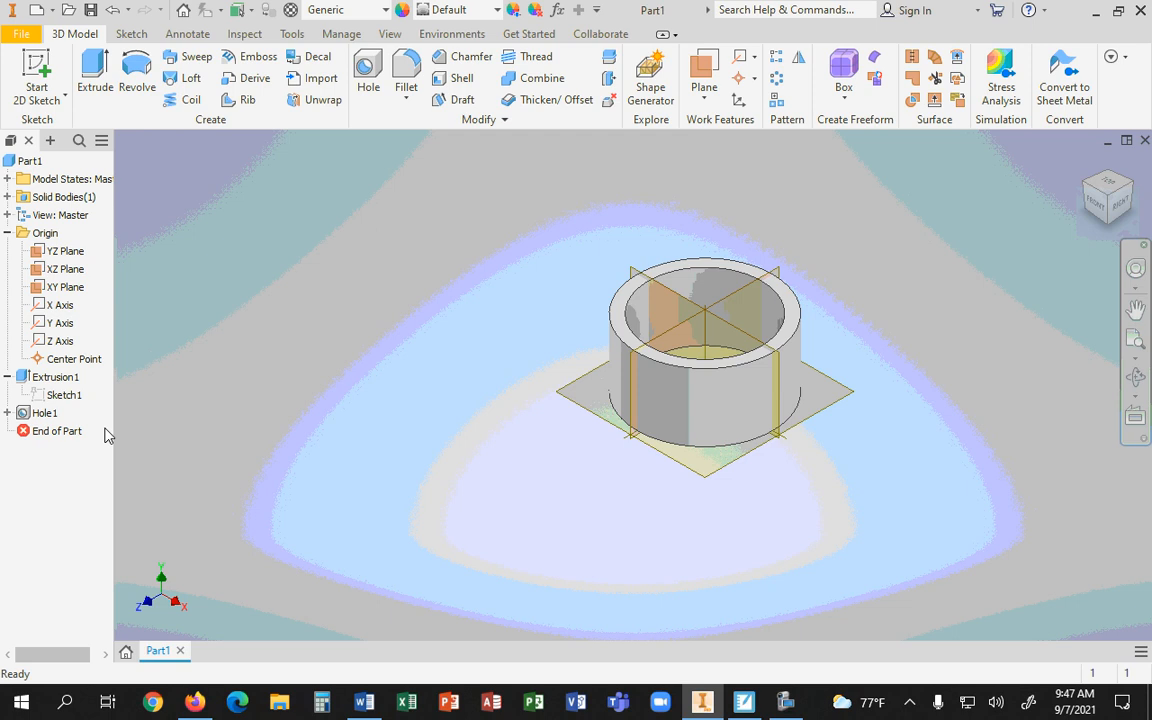
Edit the base extrusion feature to give it a shorter distance, and collapse the extrusion in the model browser
{"action": "left_click", "coordinate": [52, 384]}
{"action": "right_click", "coordinate": [53, 385]}
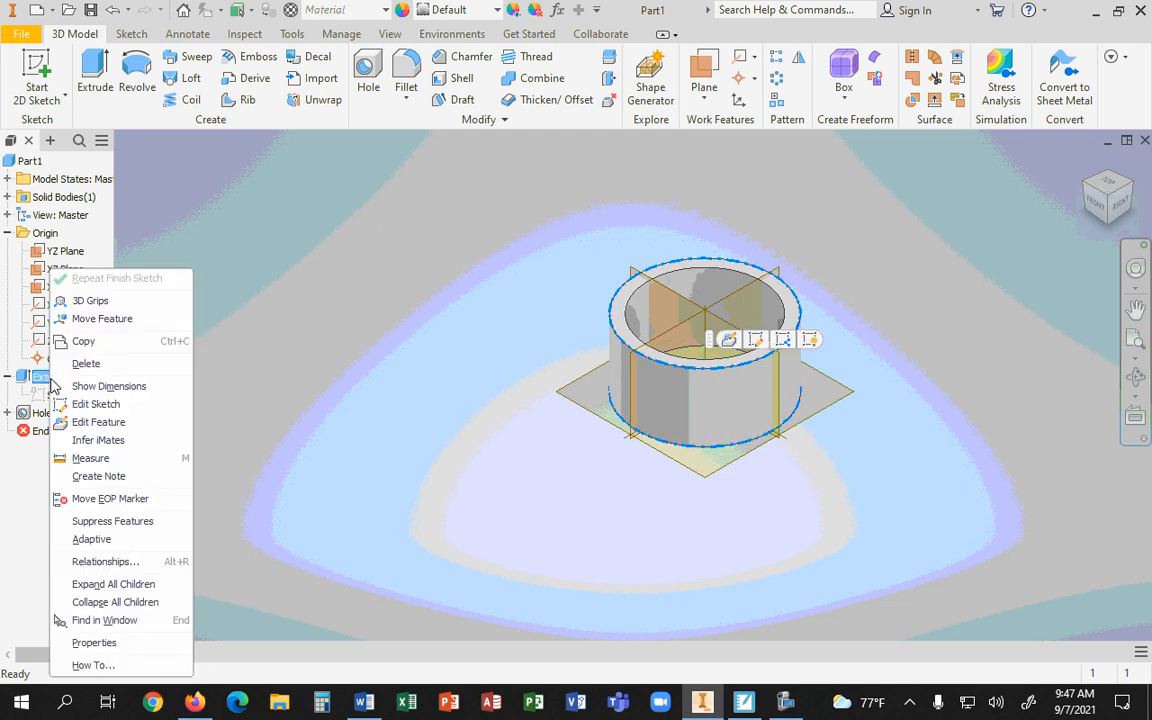
{"action": "left_click", "coordinate": [81, 422]}
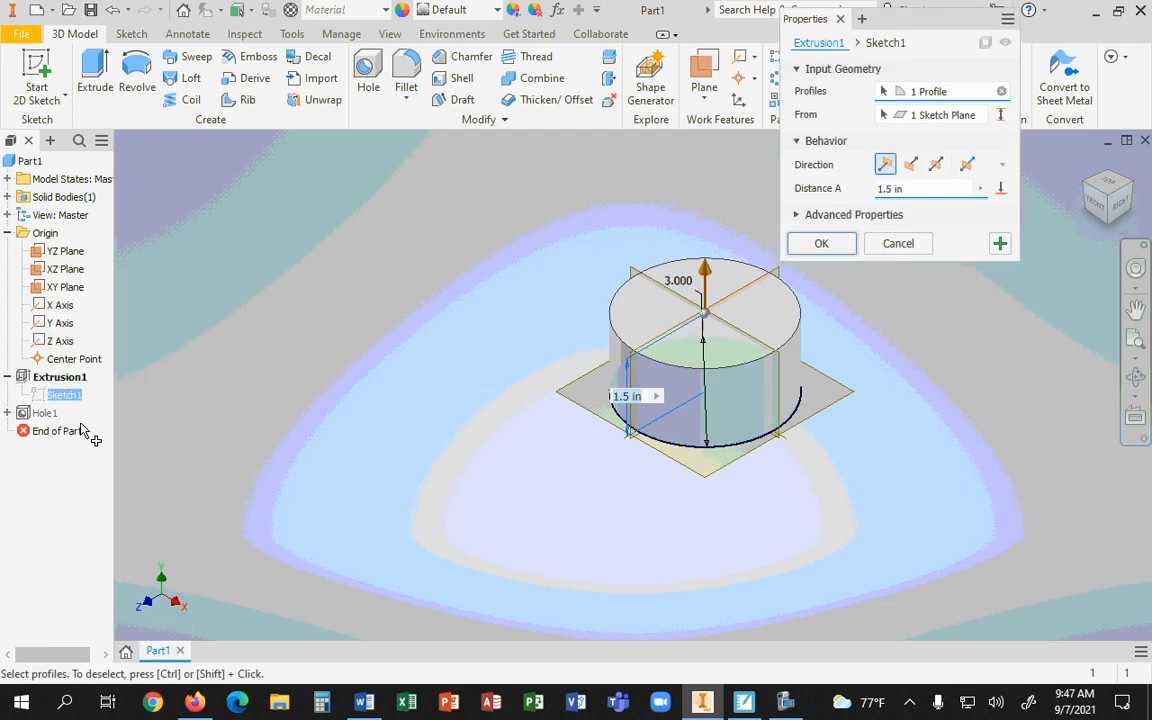
{"action": "left_click", "coordinate": [910, 188]}
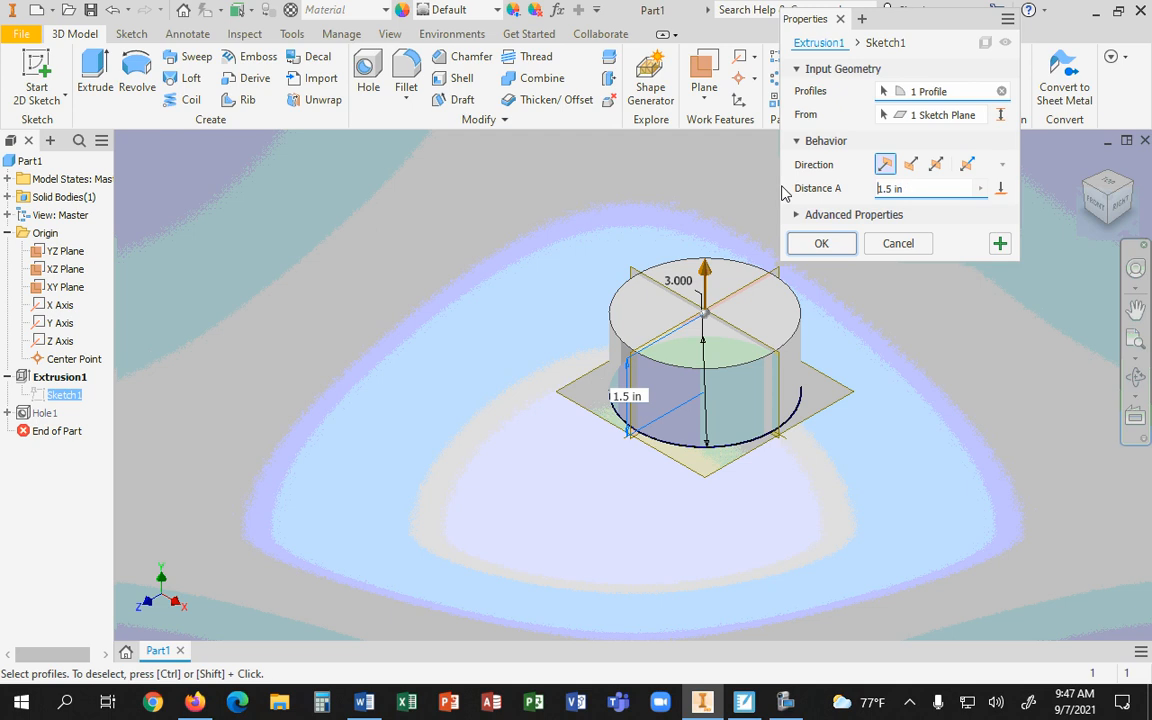
{"action": "double_click", "coordinate": [918, 188]}
{"action": "key", "text": "Return"}
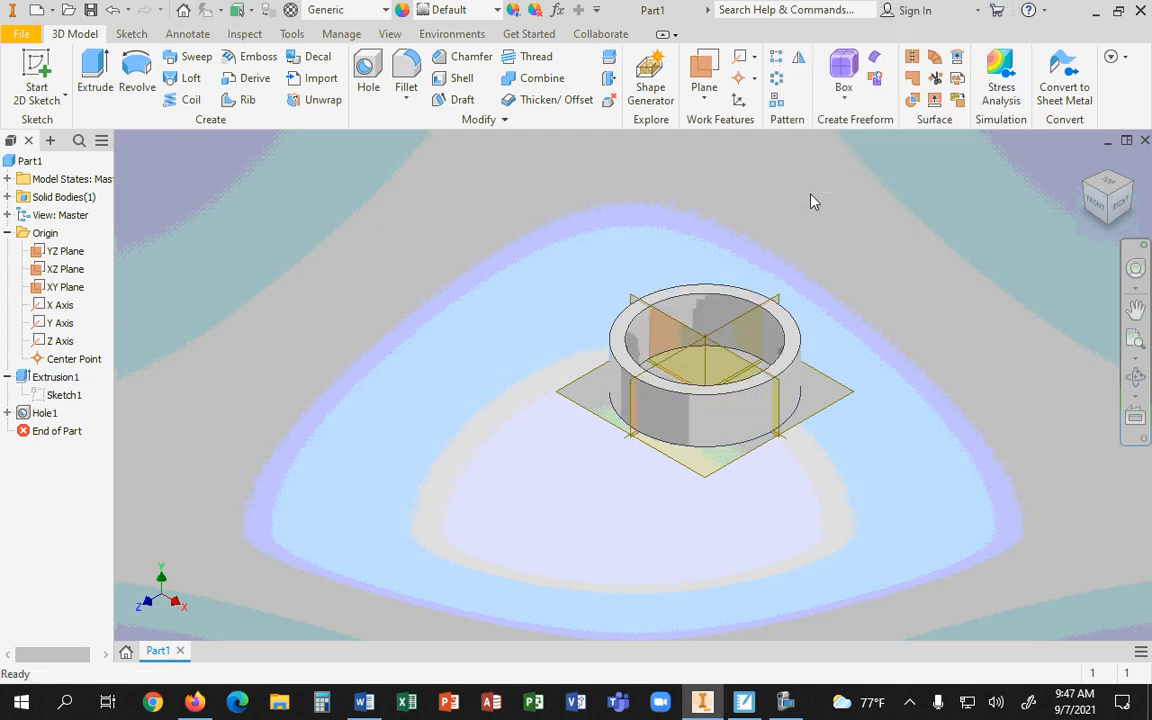
{"action": "left_click", "coordinate": [8, 377]}
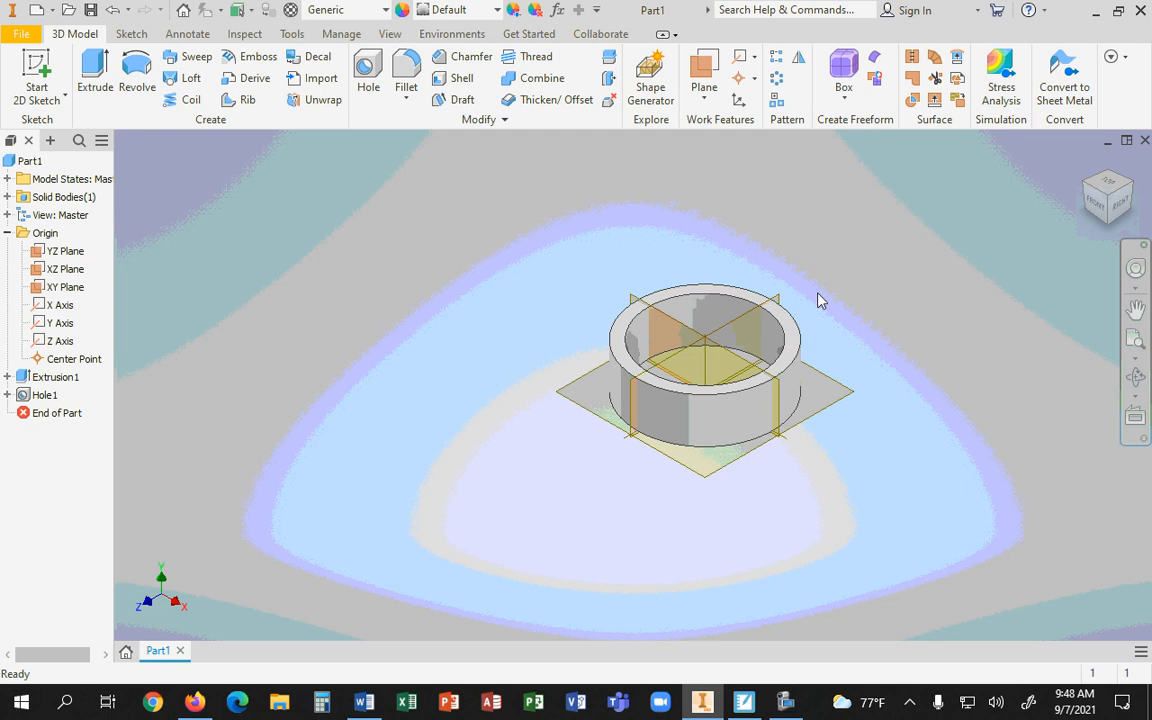
Review the sketch and feature editing options available for the base extrusion, and dismiss them
{"action": "left_click", "coordinate": [56, 377]}
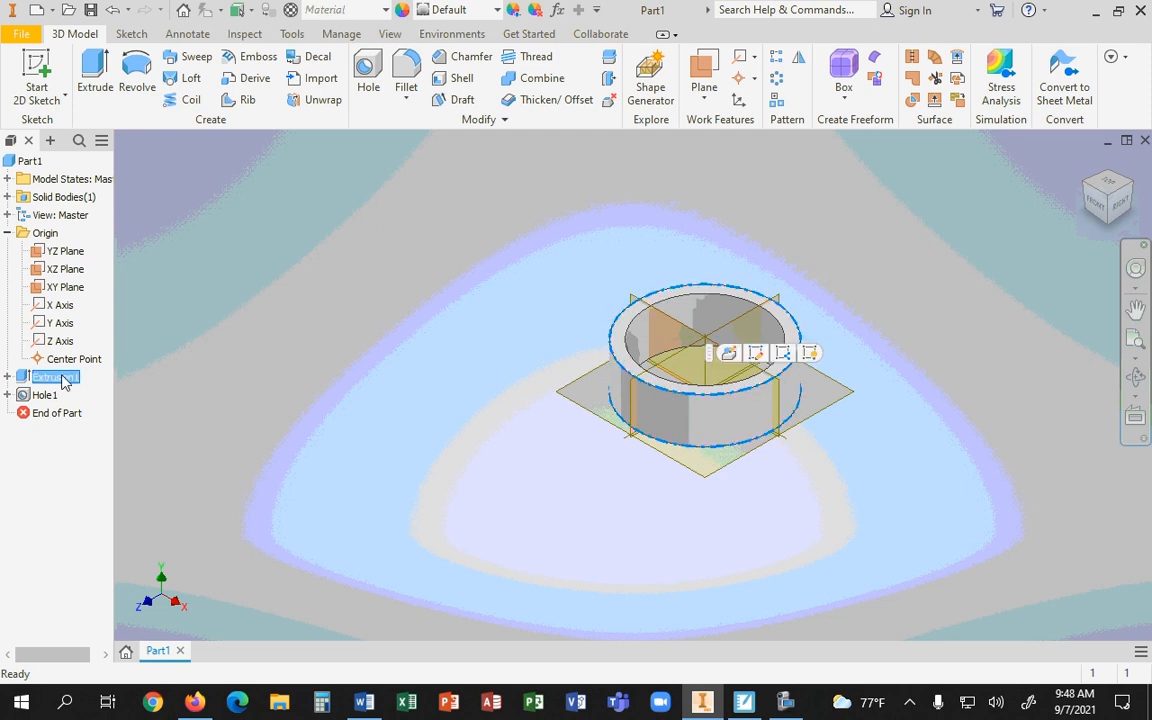
{"action": "right_click", "coordinate": [63, 378]}
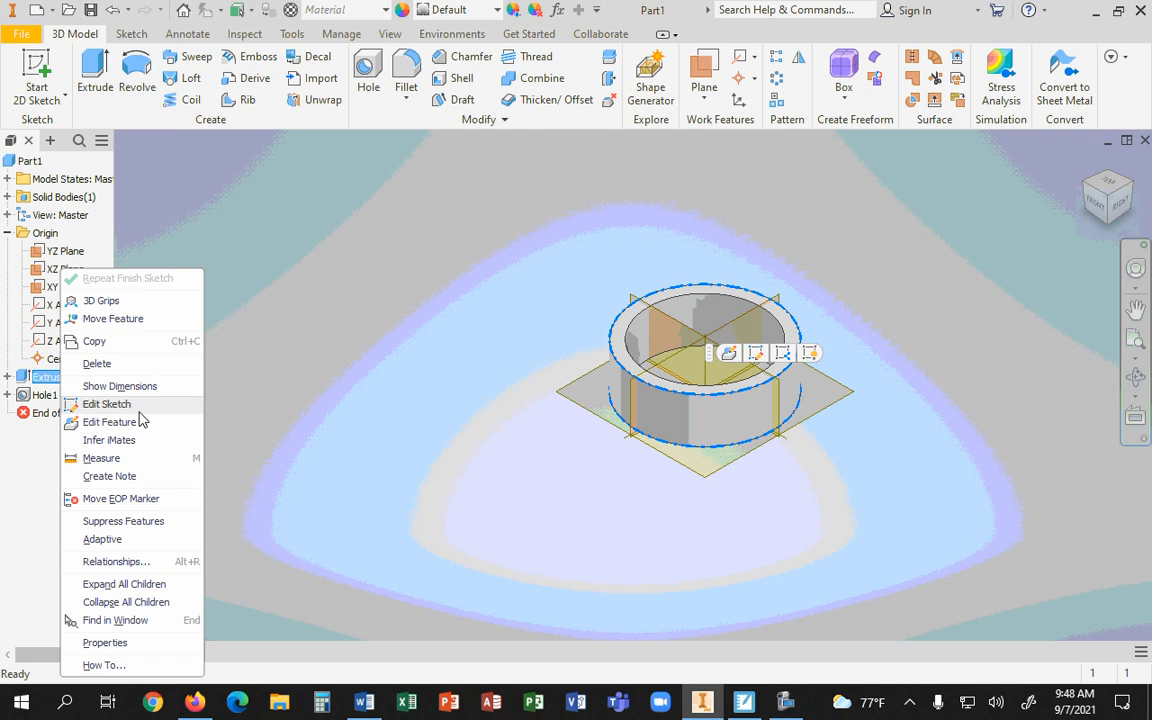
{"action": "left_click", "coordinate": [415, 427]}
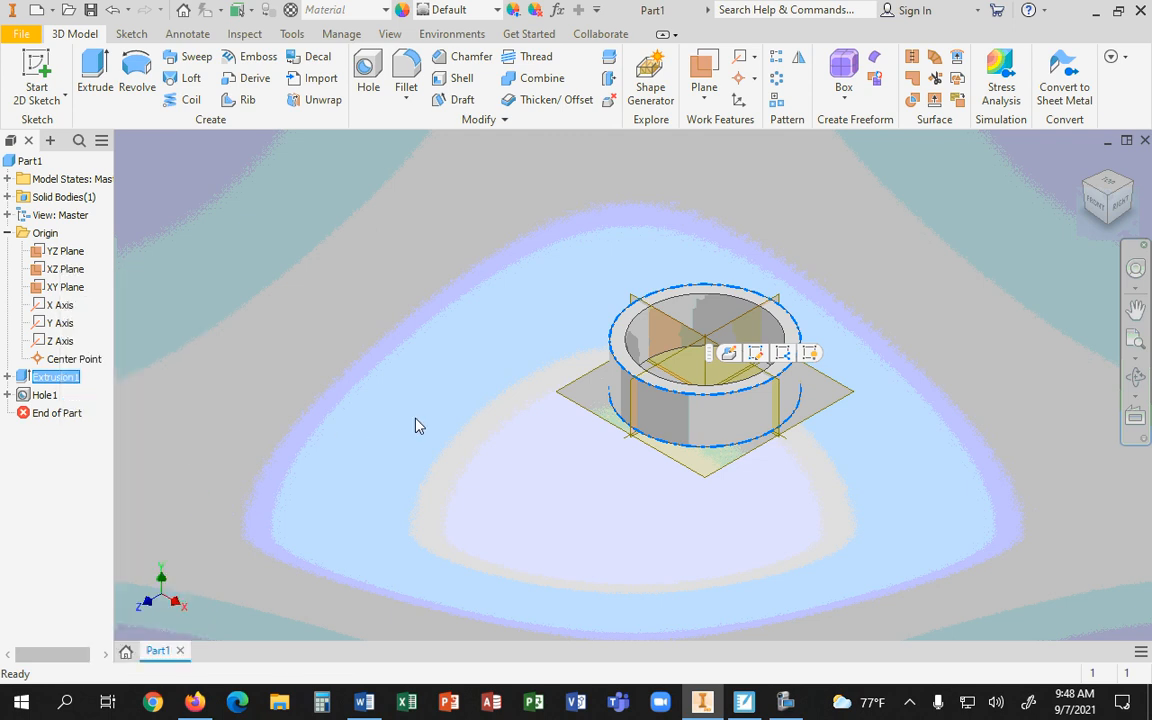
{"action": "left_click", "coordinate": [323, 381]}
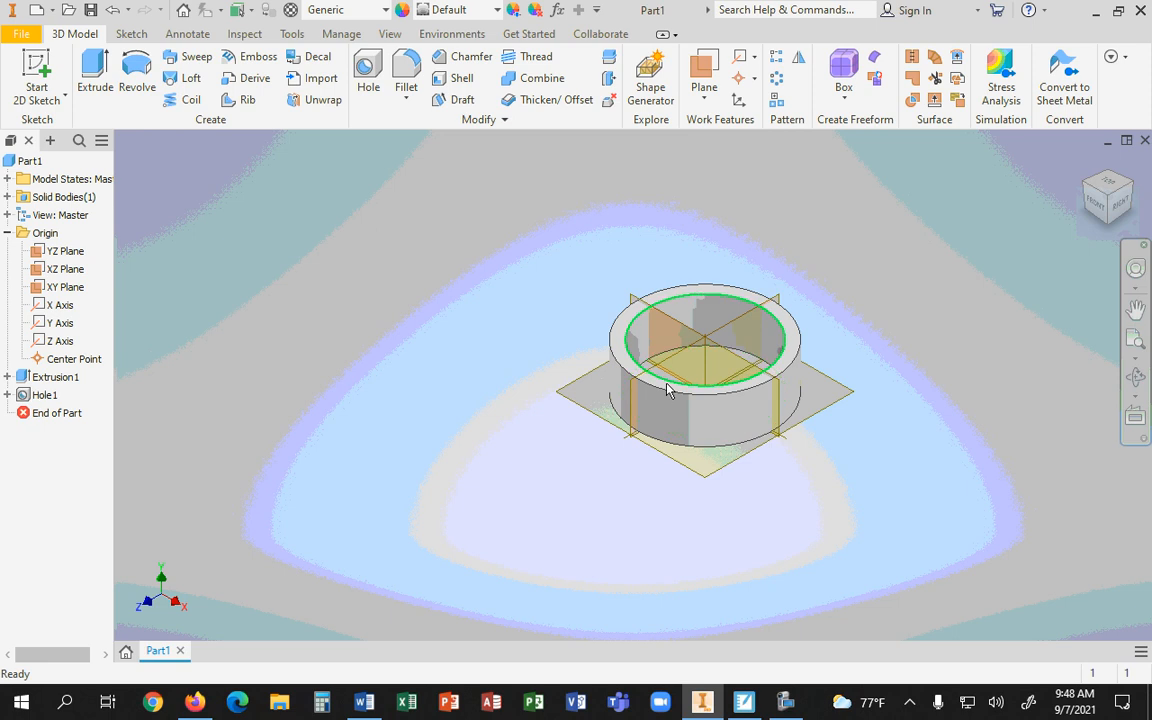
Place the part window beside the ring drawing to check the 16 equally spaced holes, and maximize the part window again
{"action": "mouse_move", "coordinate": [697, 418]}
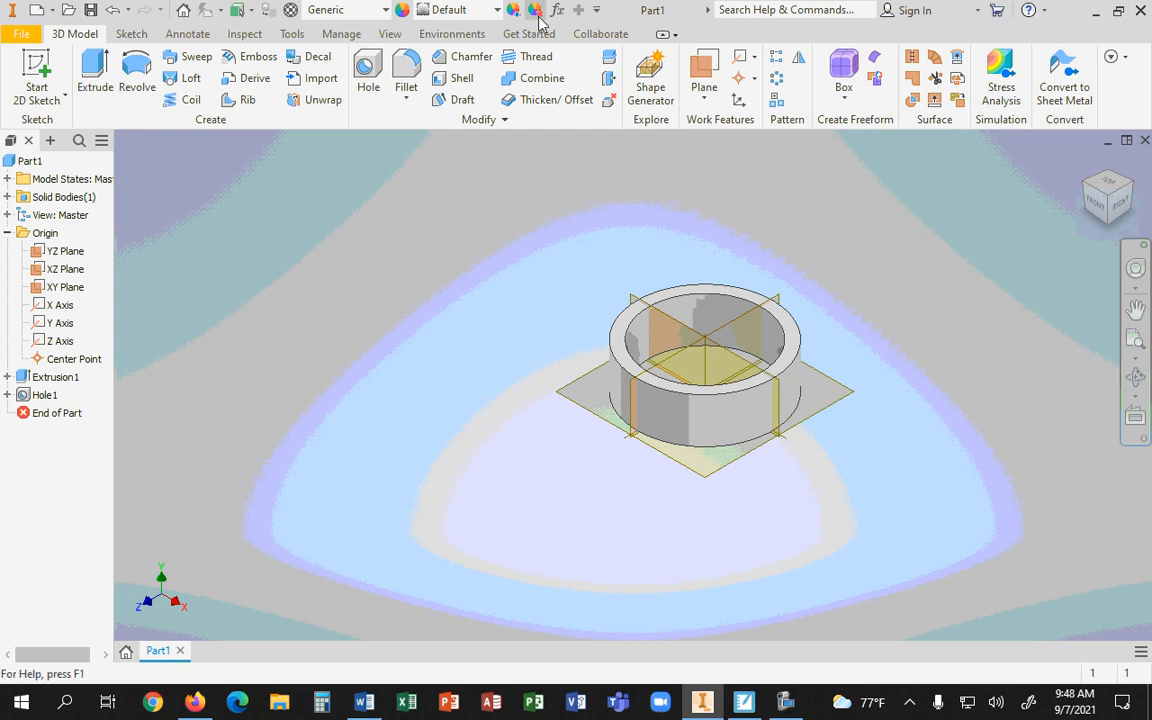
{"action": "left_click_drag", "start_coordinate": [540, 22], "coordinate": [1146, 227]}
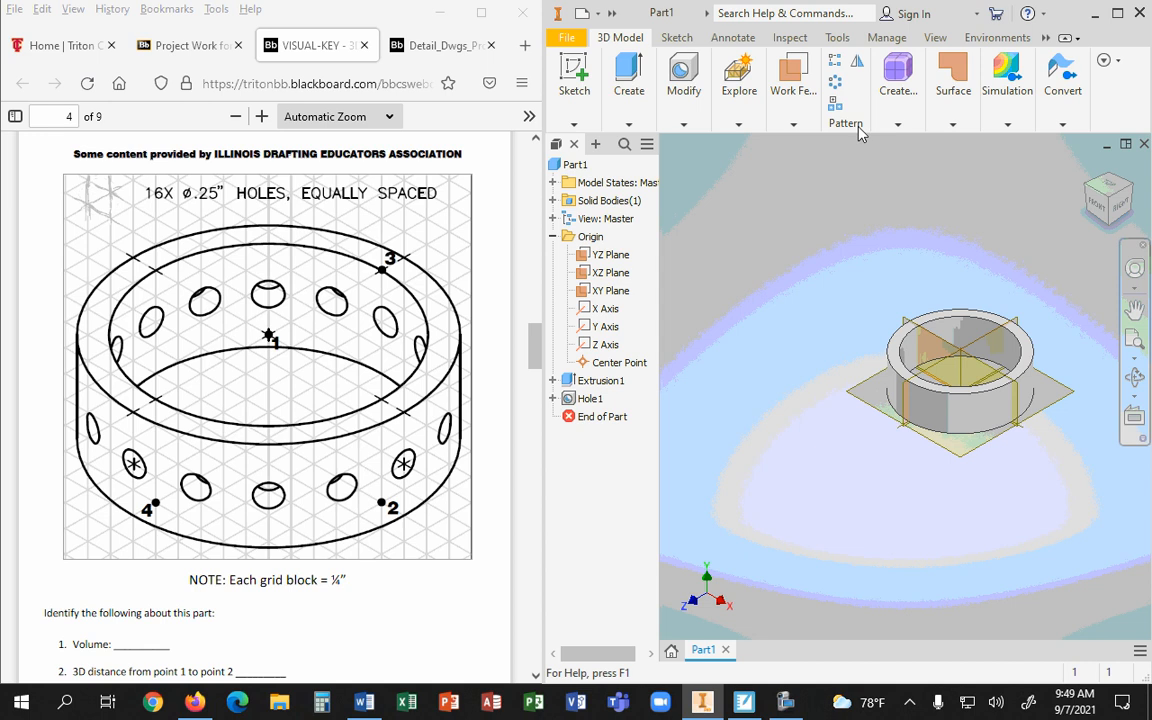
{"action": "left_click", "coordinate": [1117, 13]}
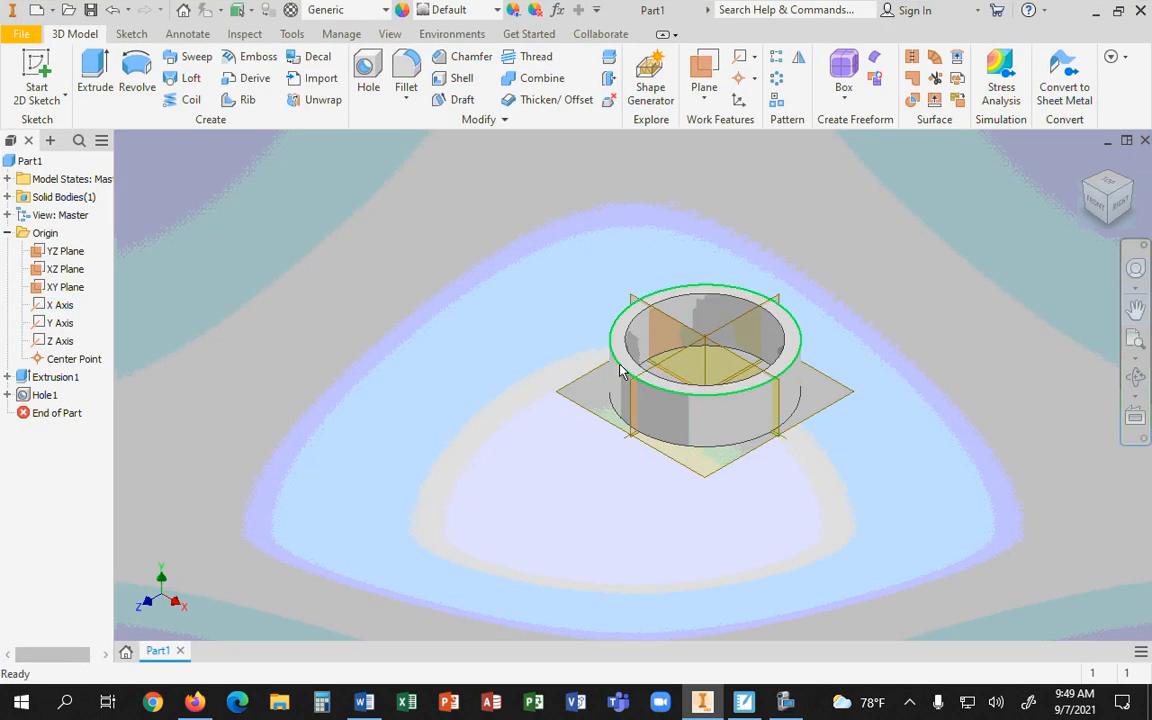
Examine the ring's curved outer face up close as the location for the holes
{"action": "scroll", "coordinate": [620, 370], "scroll_direction": "up", "scroll_amount": 5}
{"action": "scroll", "coordinate": [695, 523], "scroll_direction": "down", "scroll_amount": 5}
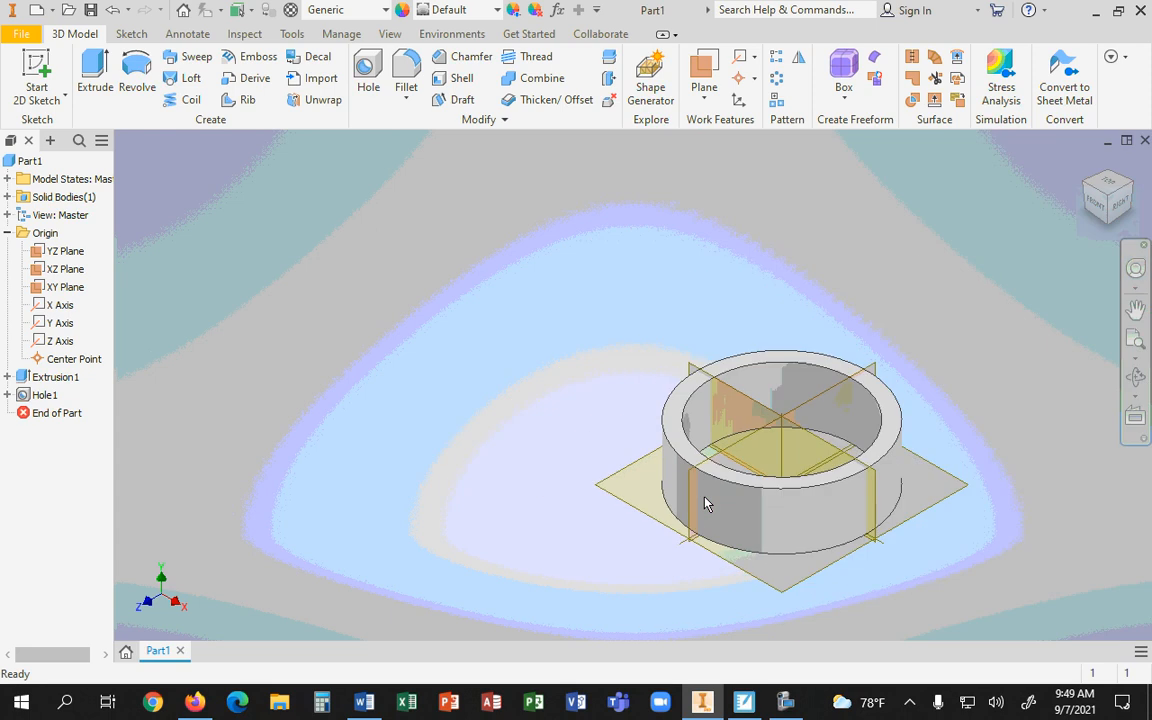
{"action": "scroll", "coordinate": [704, 501], "scroll_direction": "up", "scroll_amount": 8}
{"action": "scroll", "coordinate": [728, 424], "scroll_direction": "down", "scroll_amount": 5}
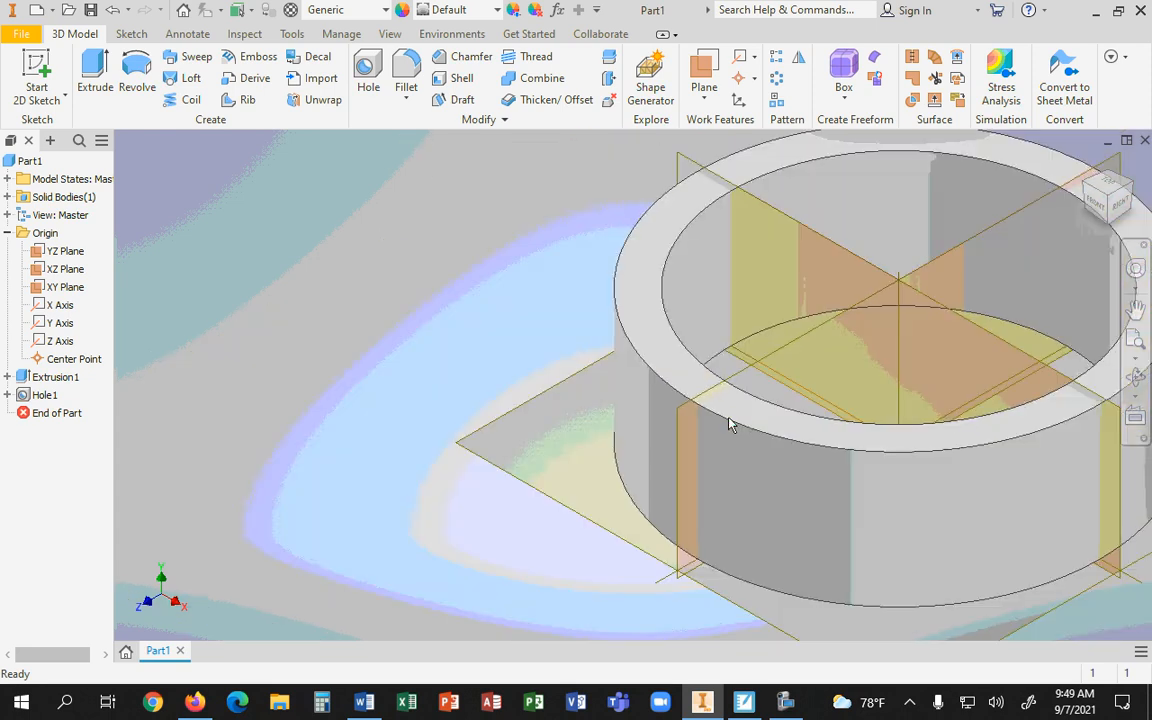
{"action": "left_click", "coordinate": [725, 494]}
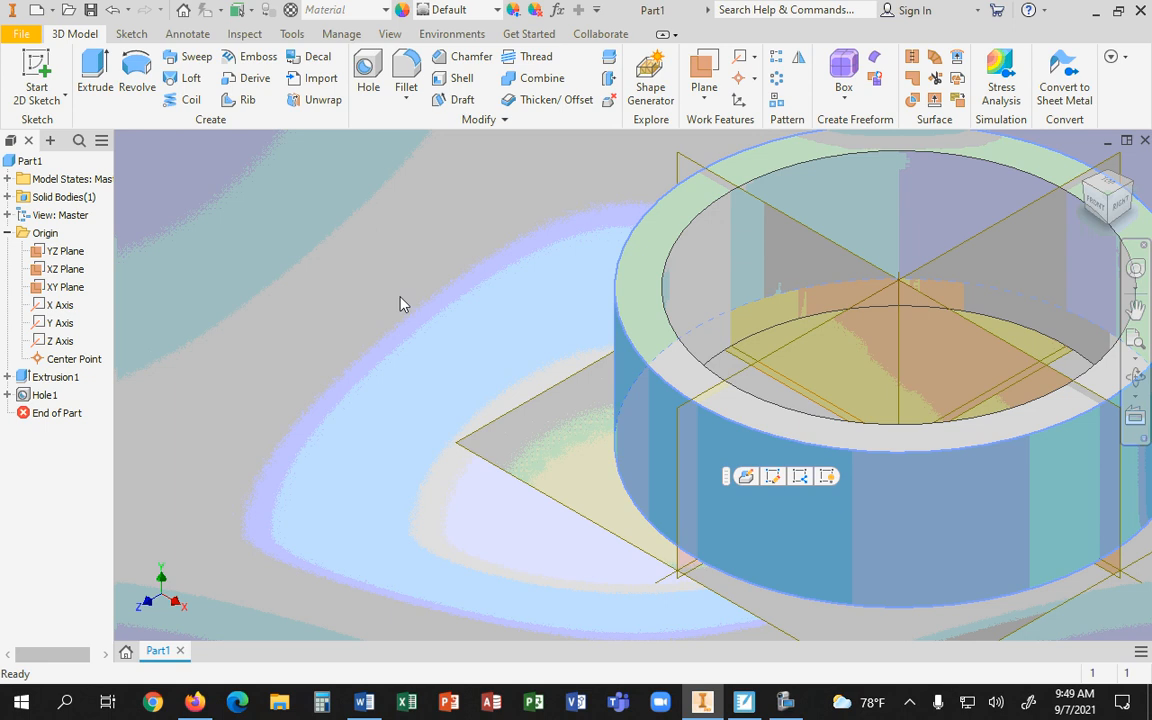
{"action": "left_click", "coordinate": [541, 267]}
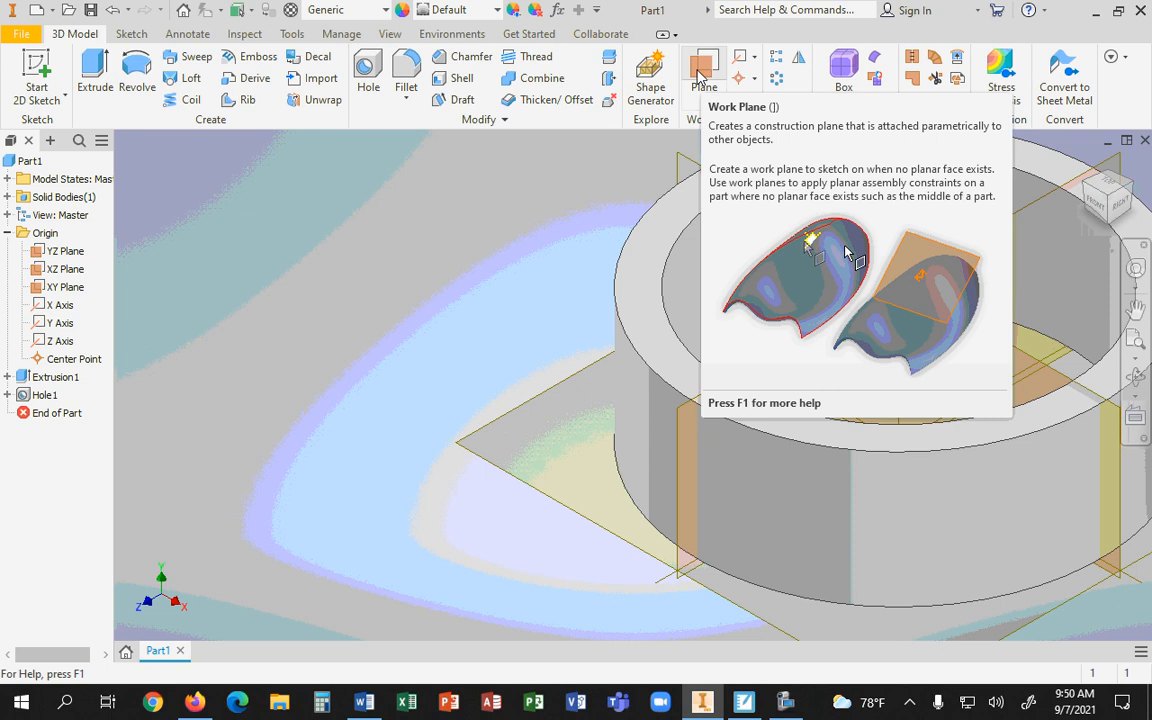
{"action": "left_click", "coordinate": [700, 74]}
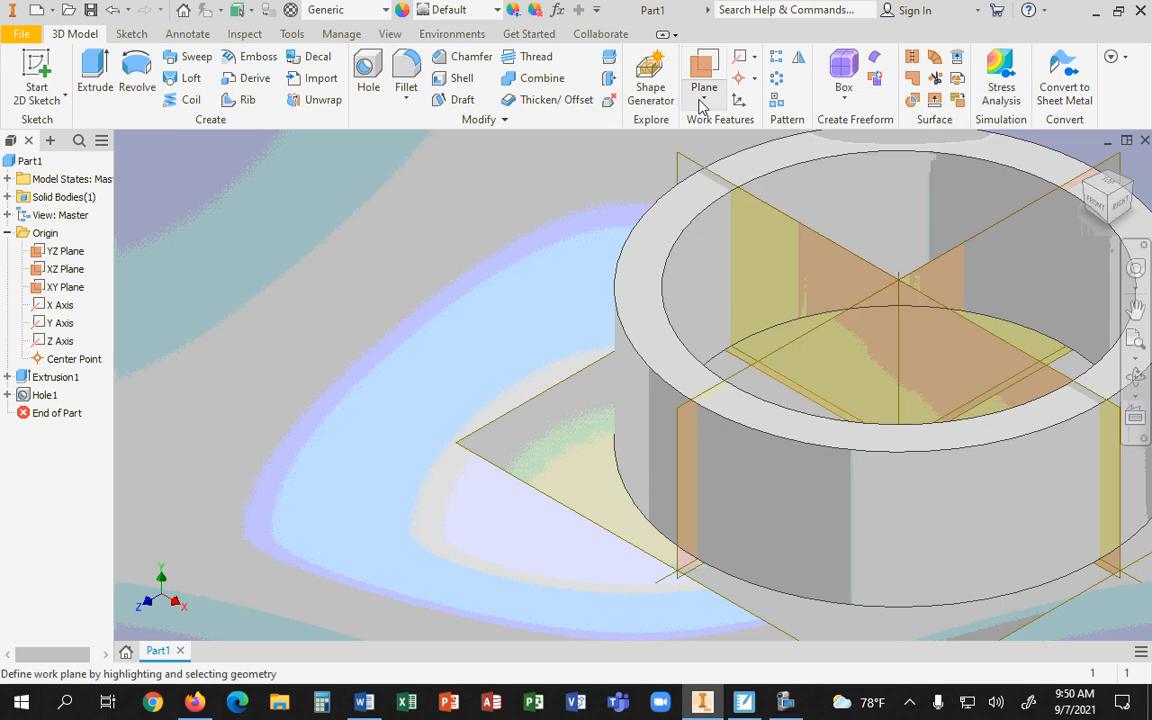
{"action": "left_click", "coordinate": [704, 97]}
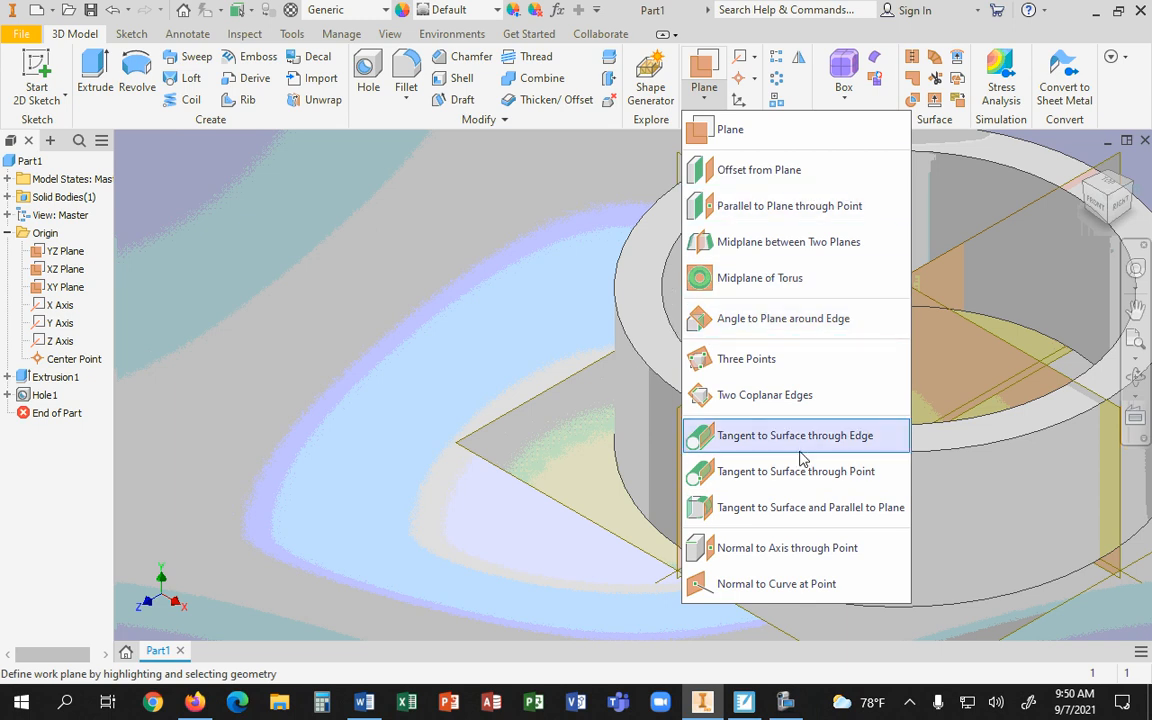
{"action": "left_click", "coordinate": [755, 437]}
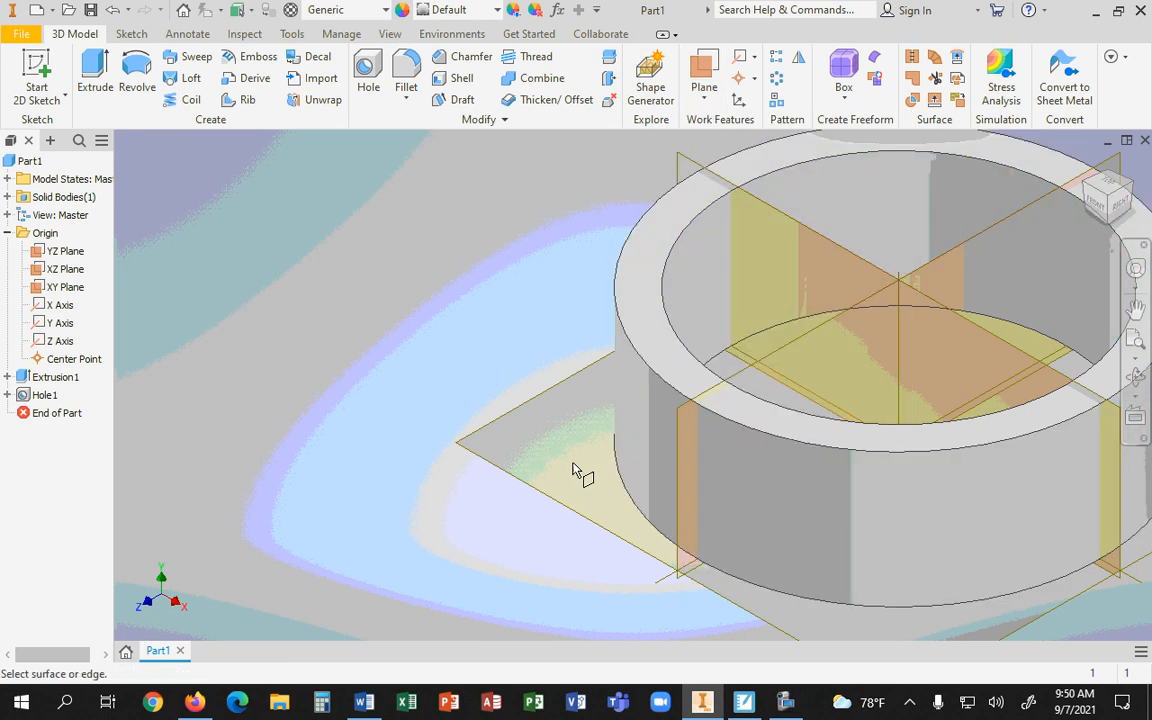
{"action": "left_click", "coordinate": [648, 443]}
{"action": "scroll", "coordinate": [648, 443], "scroll_direction": "down", "scroll_amount": 5}
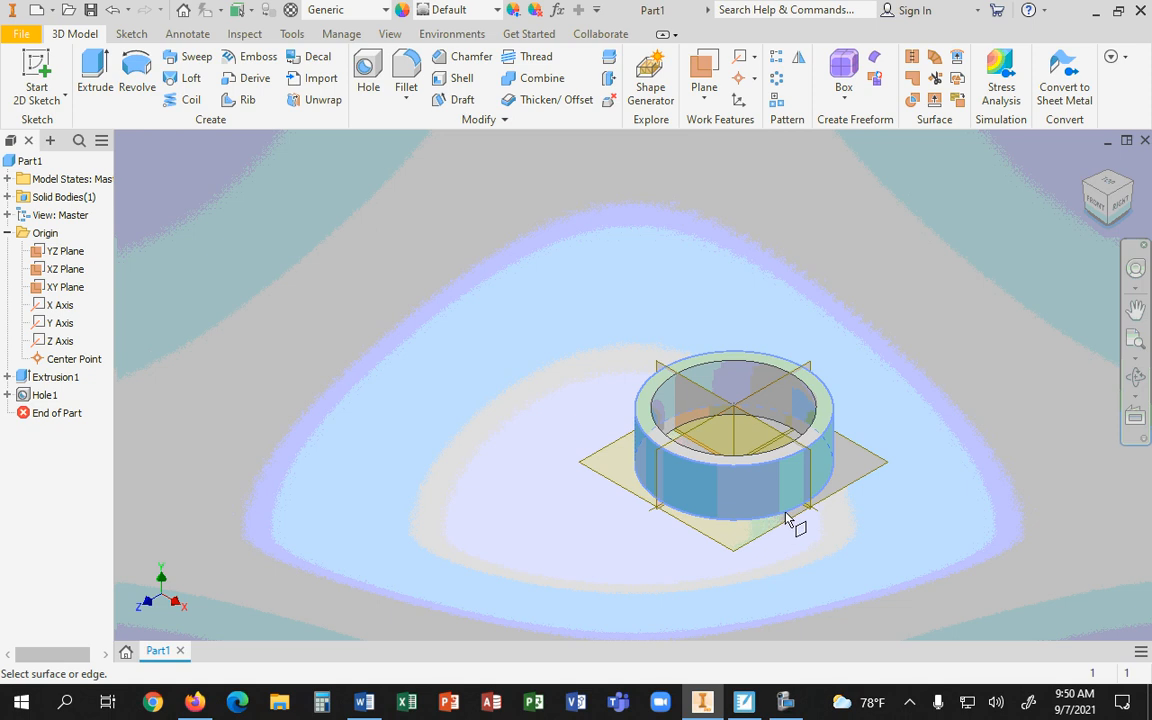
{"action": "scroll", "coordinate": [631, 456], "scroll_direction": "down", "scroll_amount": 3}
{"action": "scroll", "coordinate": [631, 456], "scroll_direction": "up", "scroll_amount": 5}
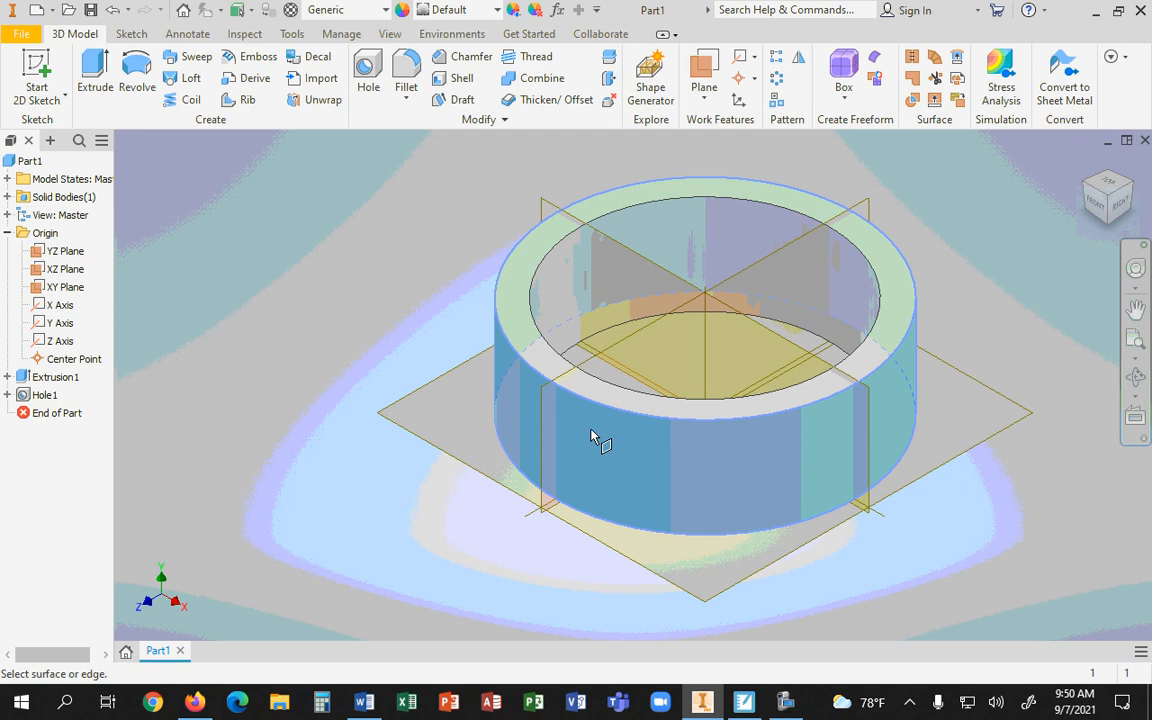
{"action": "key", "text": "Escape"}
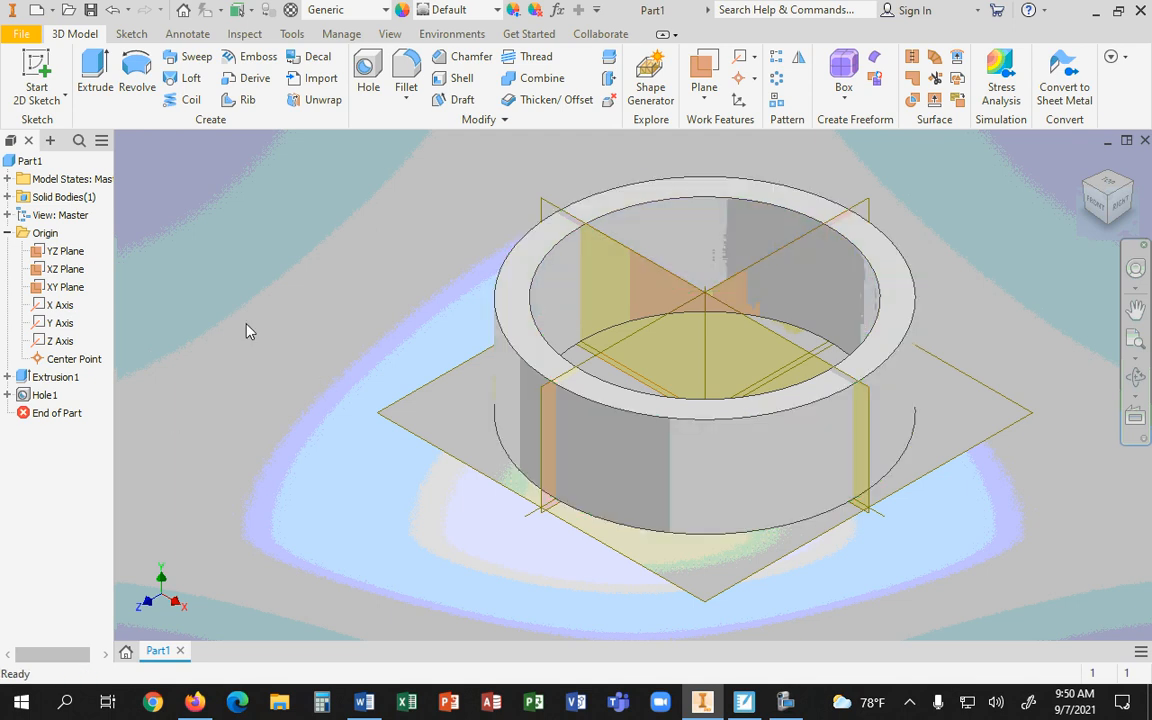
Create a work plane tangent to the ring's outer face and parallel to the XY plane with Tangent to Surface and Parallel to Plane
{"action": "left_click", "coordinate": [704, 94]}
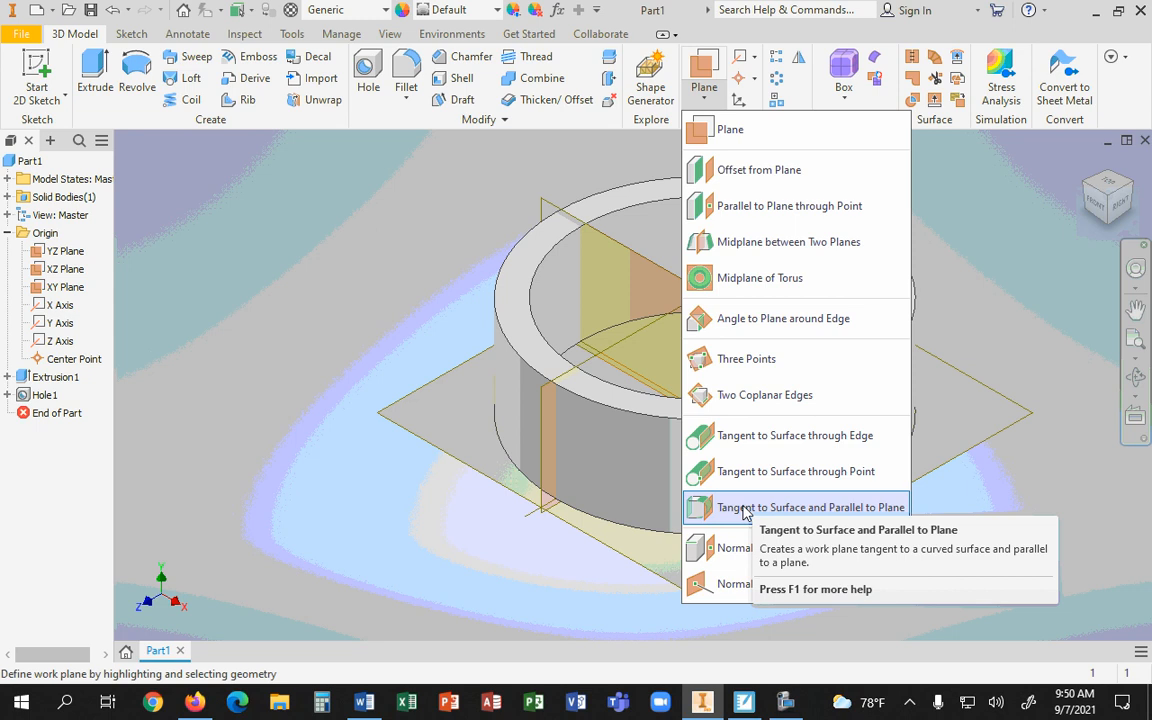
{"action": "left_click", "coordinate": [743, 508]}
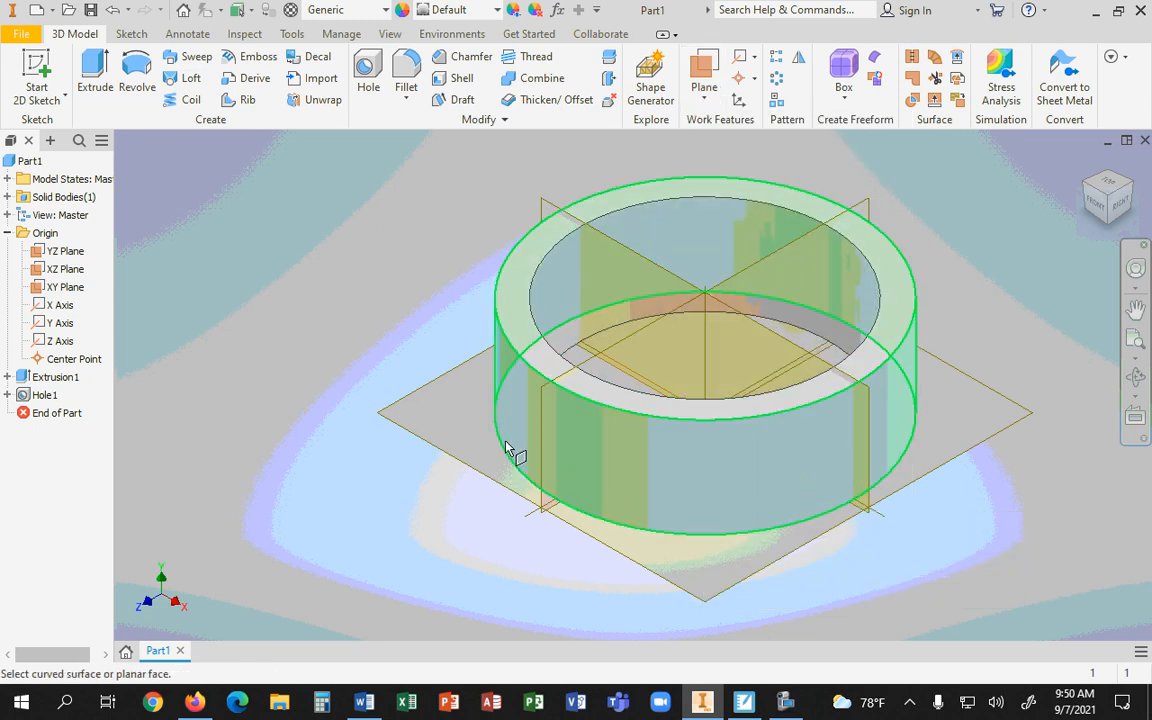
{"action": "left_click", "coordinate": [645, 262]}
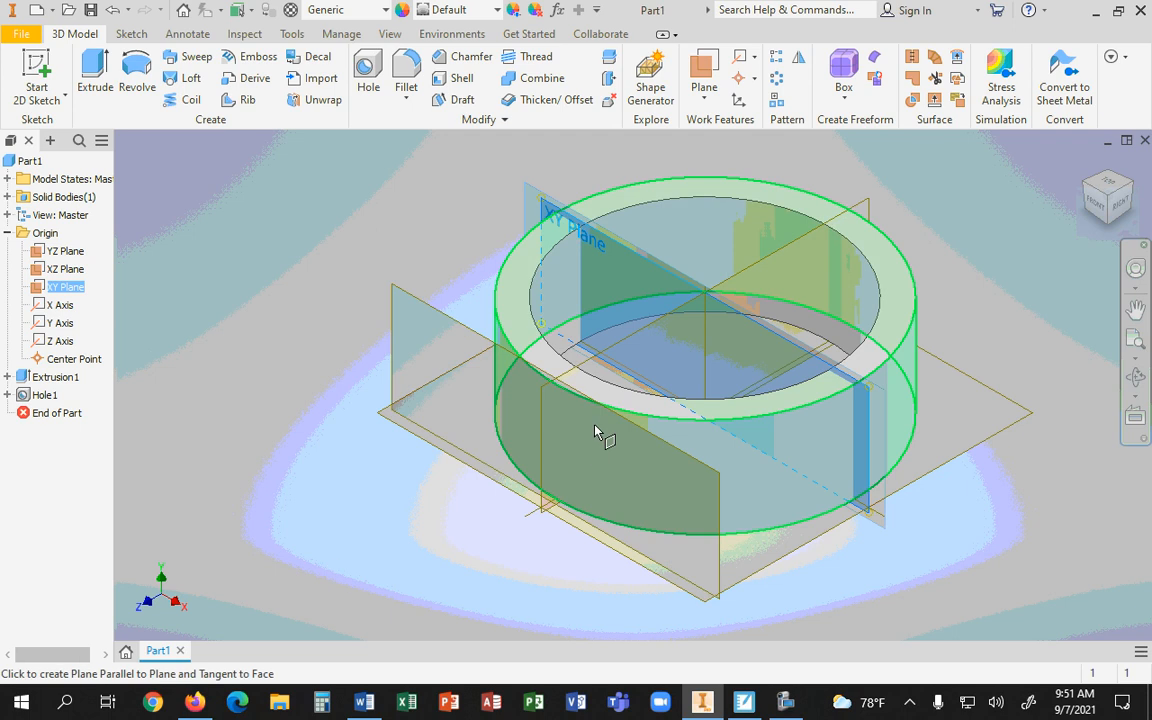
{"action": "left_click", "coordinate": [622, 455]}
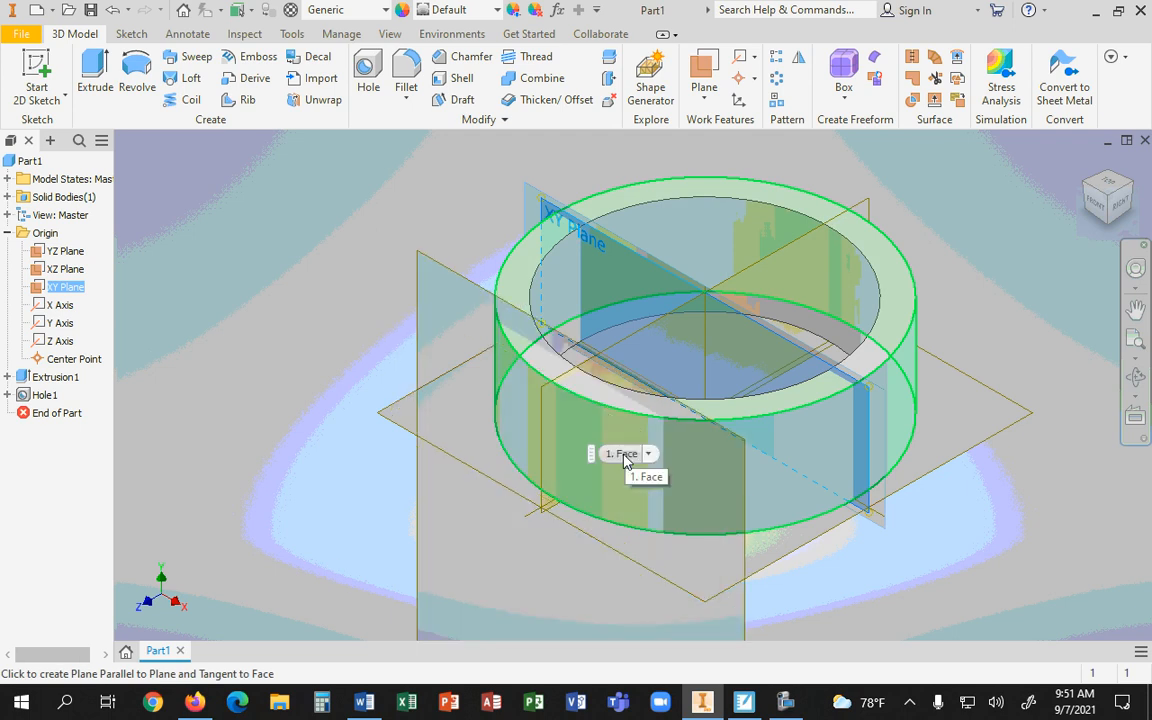
{"action": "left_click", "coordinate": [622, 455]}
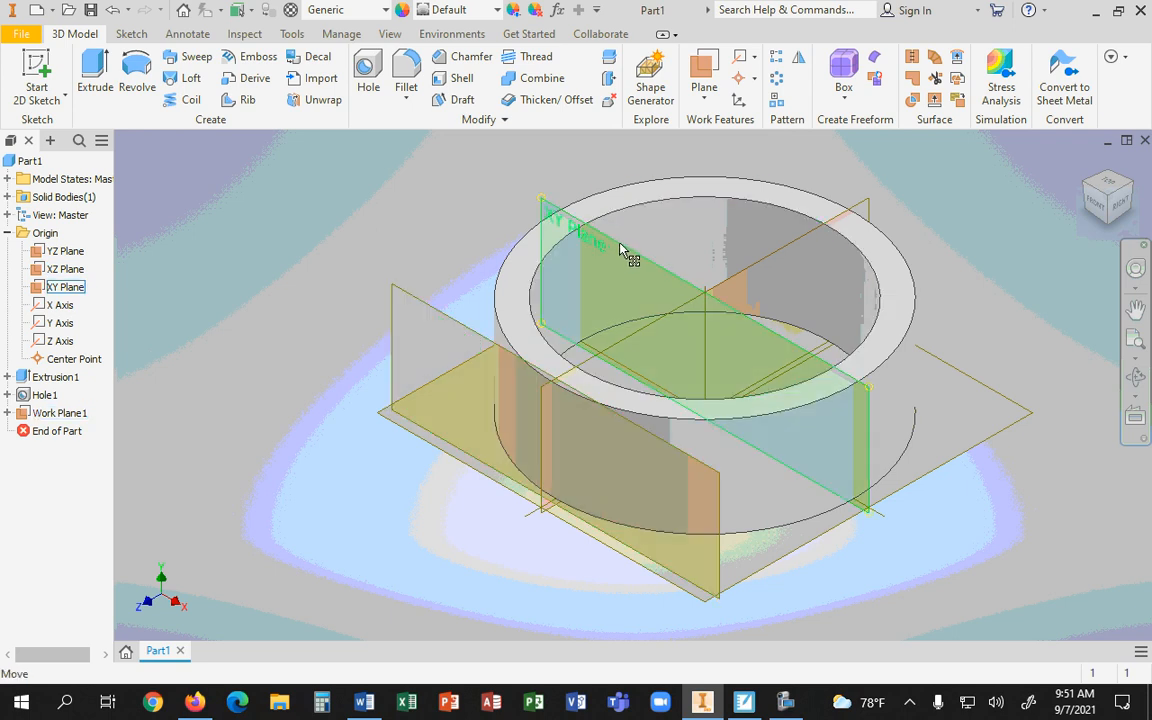
Examine from the top view how the work plane touches the ring's outer face, and return to the home view
{"action": "left_click", "coordinate": [1110, 188]}
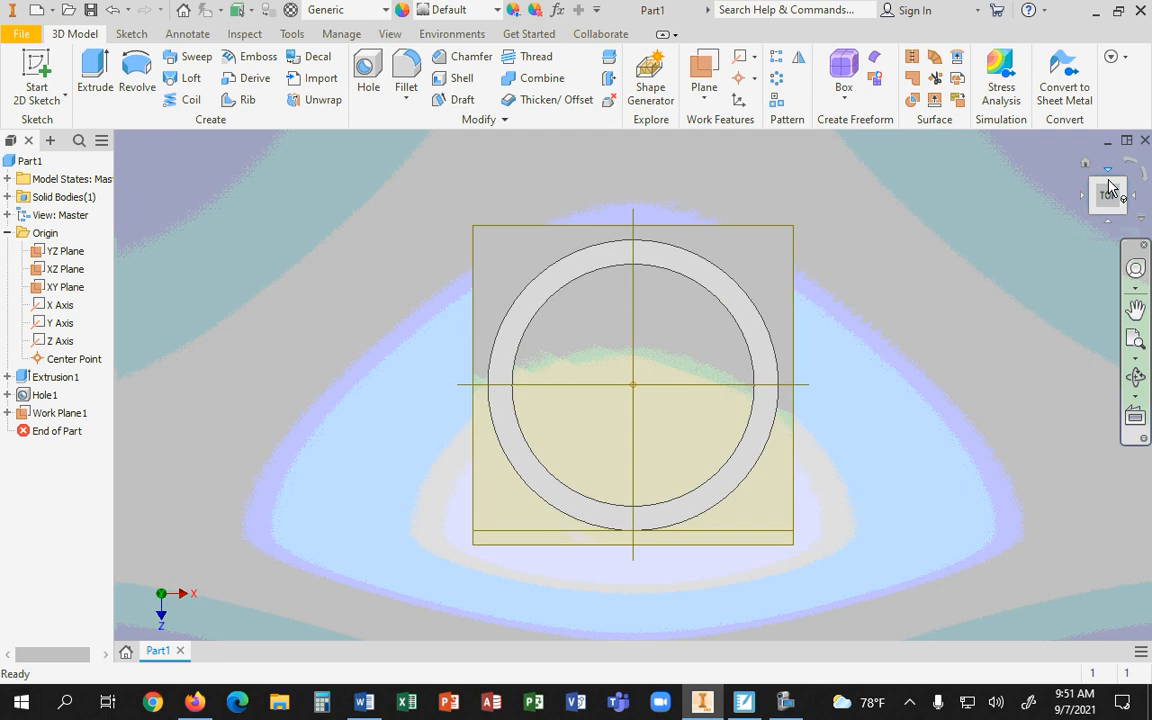
{"action": "left_click", "coordinate": [724, 533]}
{"action": "left_click", "coordinate": [681, 387]}
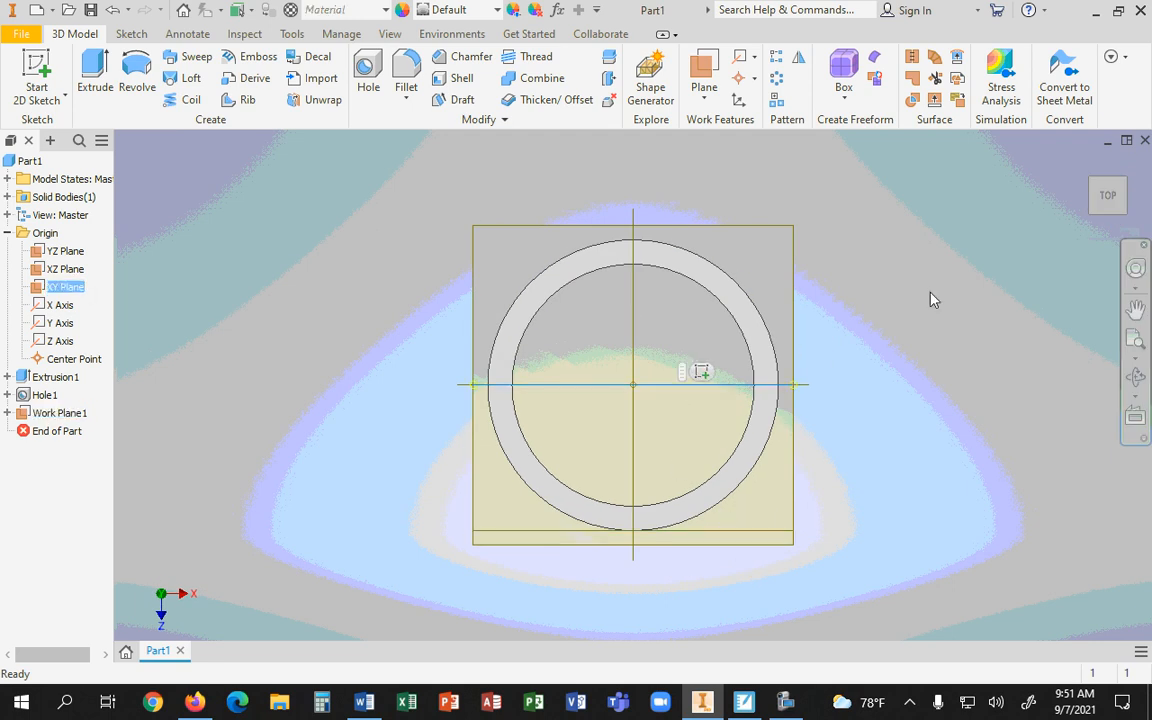
{"action": "scroll", "coordinate": [638, 545], "scroll_direction": "up", "scroll_amount": 3}
{"action": "scroll", "coordinate": [535, 522], "scroll_direction": "down", "scroll_amount": 10}
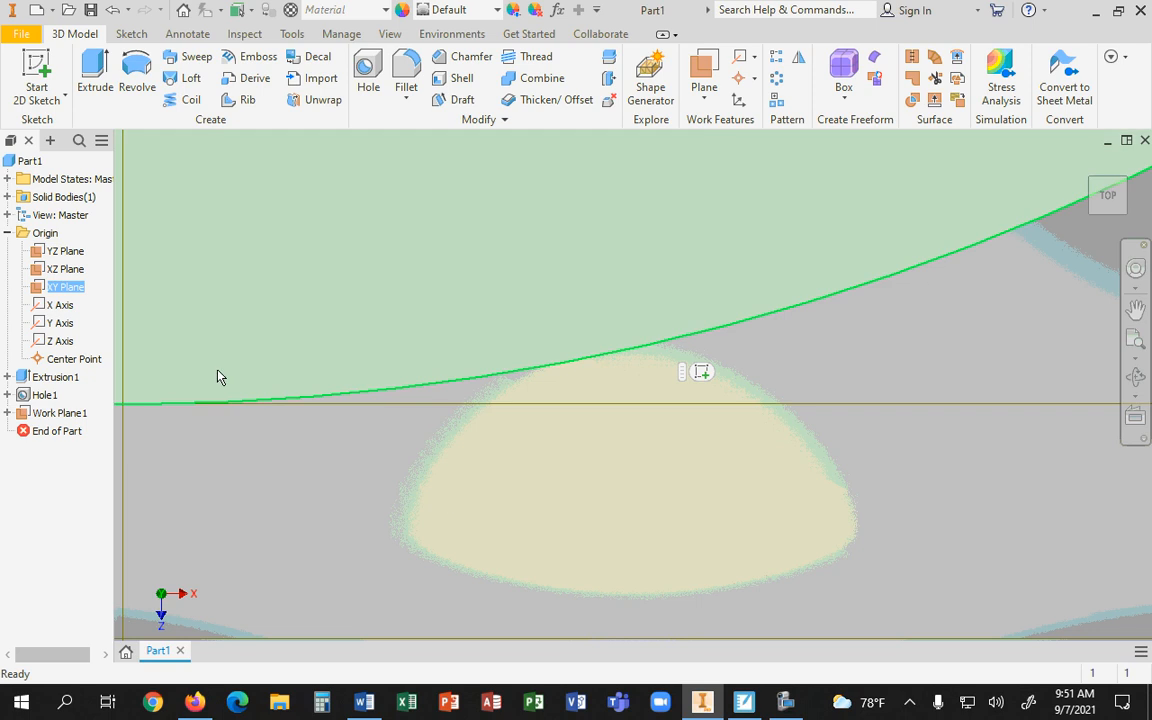
{"action": "scroll", "coordinate": [305, 415], "scroll_direction": "up", "scroll_amount": 5}
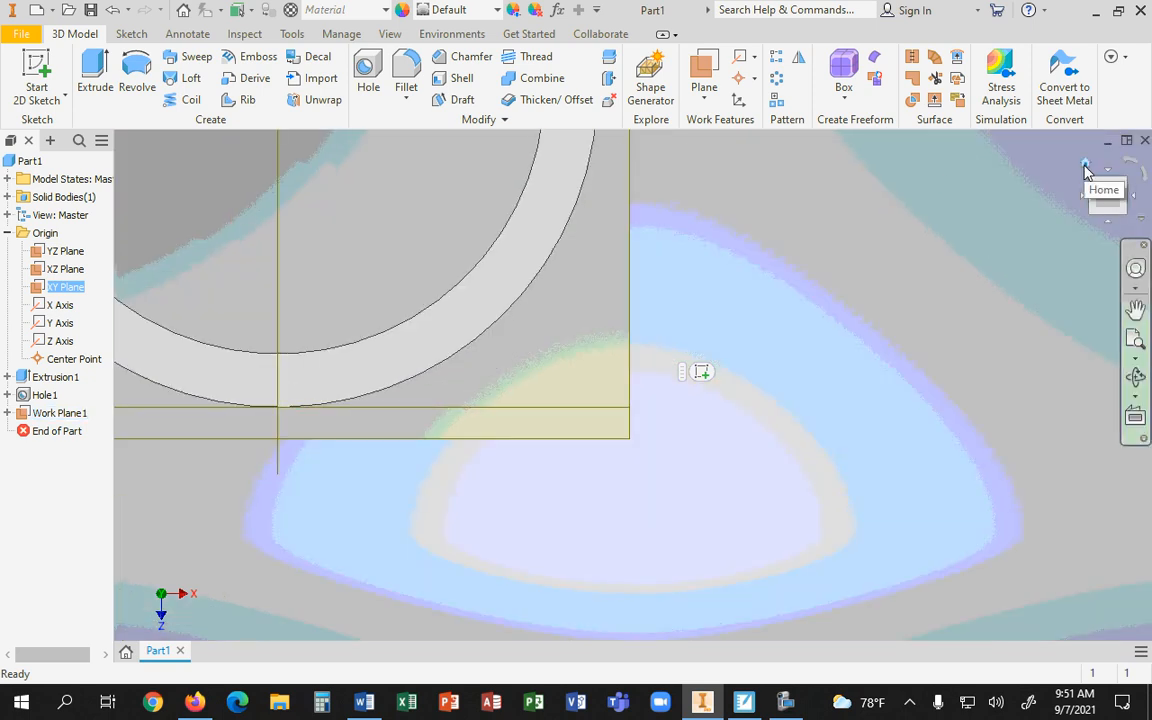
{"action": "left_click", "coordinate": [1087, 170]}
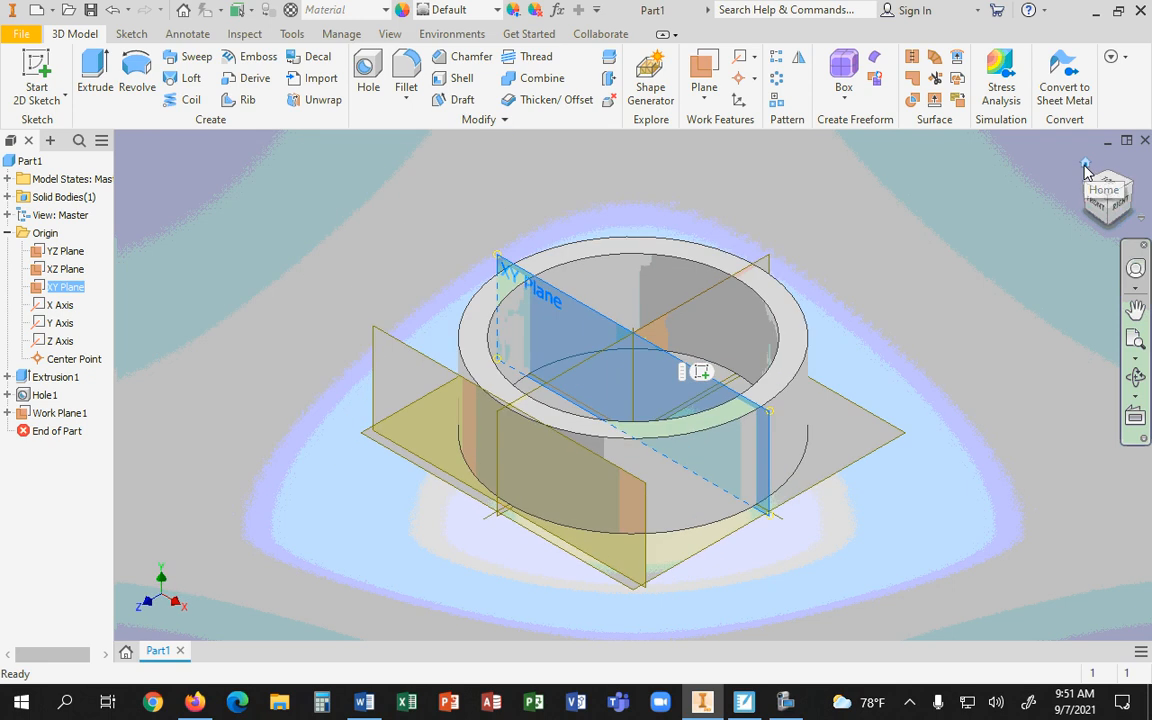
Undo the creation of the tangent work plane
{"action": "left_click", "coordinate": [114, 11]}
{"action": "left_click", "coordinate": [114, 11]}
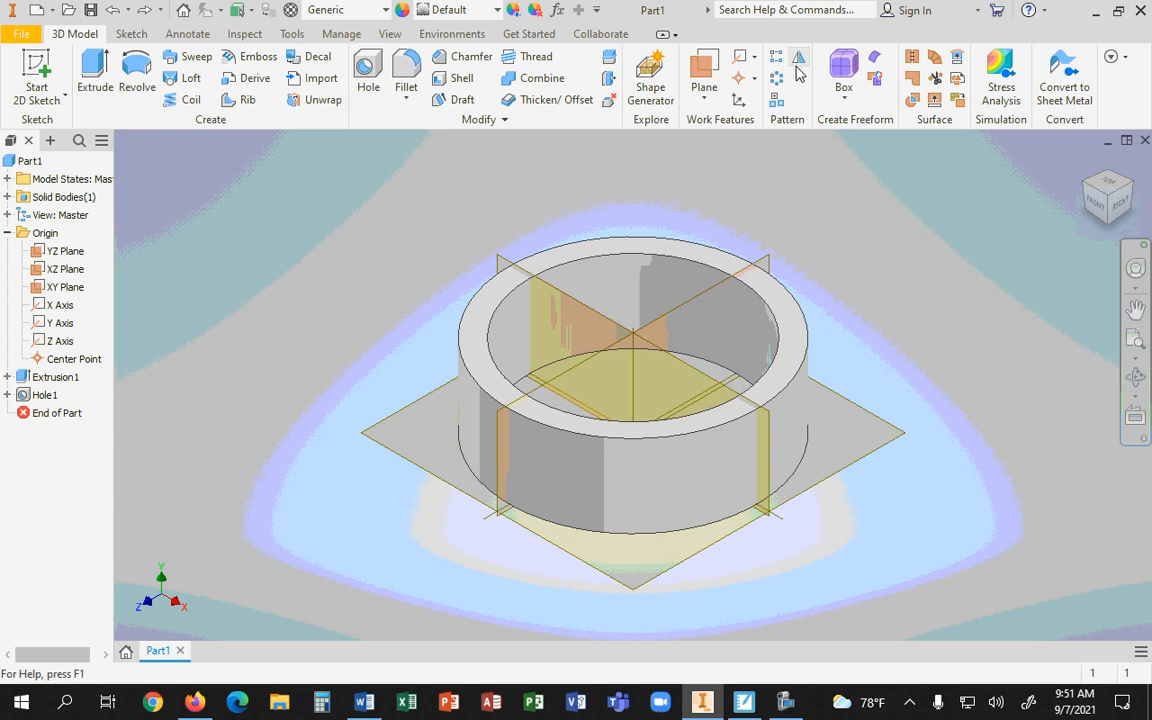
Create a work plane parallel to the XY plane and tangent to the ring's outer face with the general Plane command
{"action": "left_click", "coordinate": [705, 64]}
{"action": "left_click", "coordinate": [584, 304]}
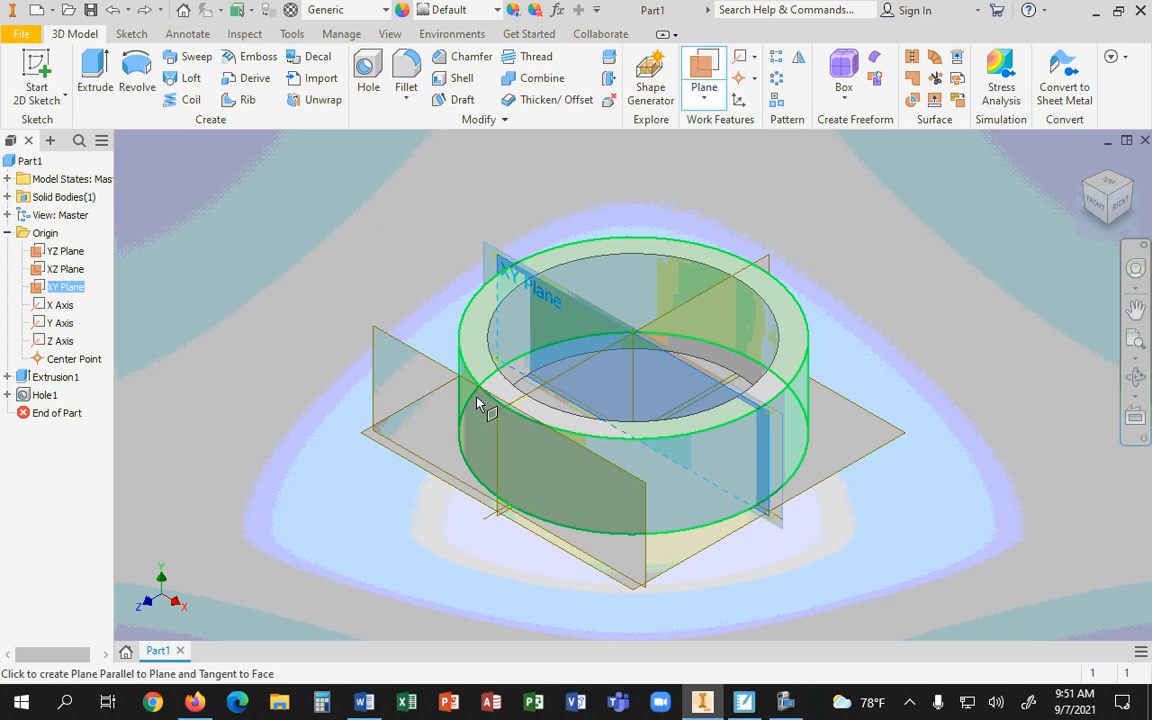
{"action": "left_click", "coordinate": [487, 428]}
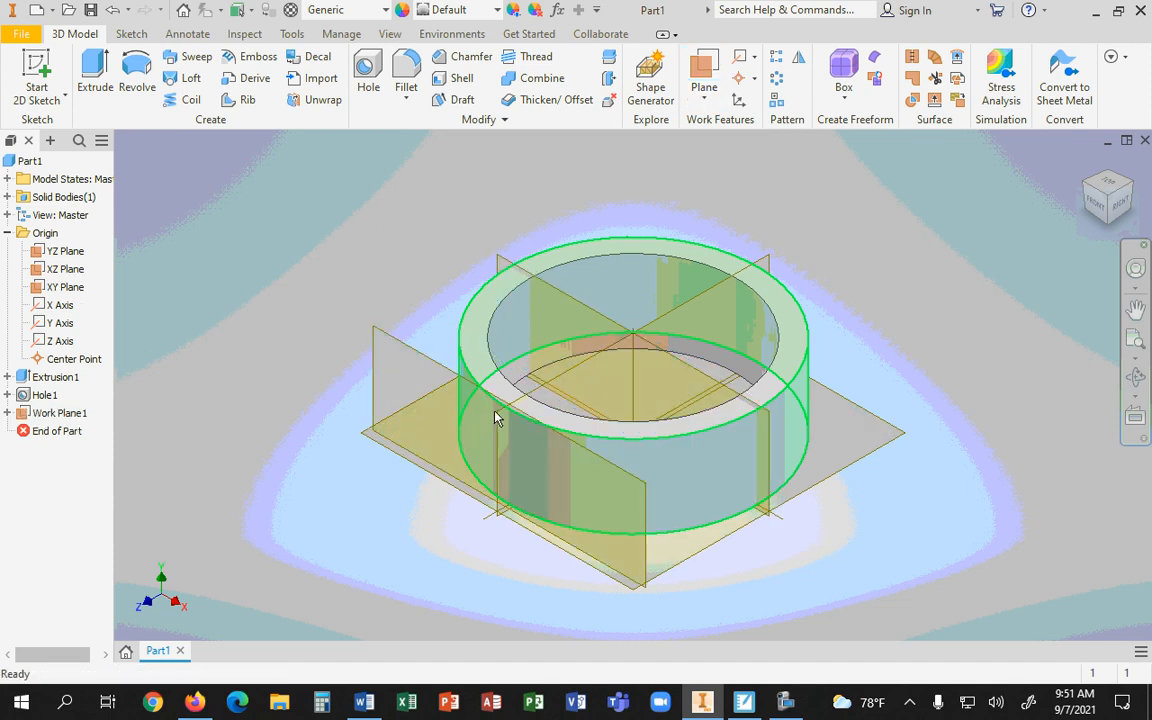
{"action": "left_click", "coordinate": [704, 97]}
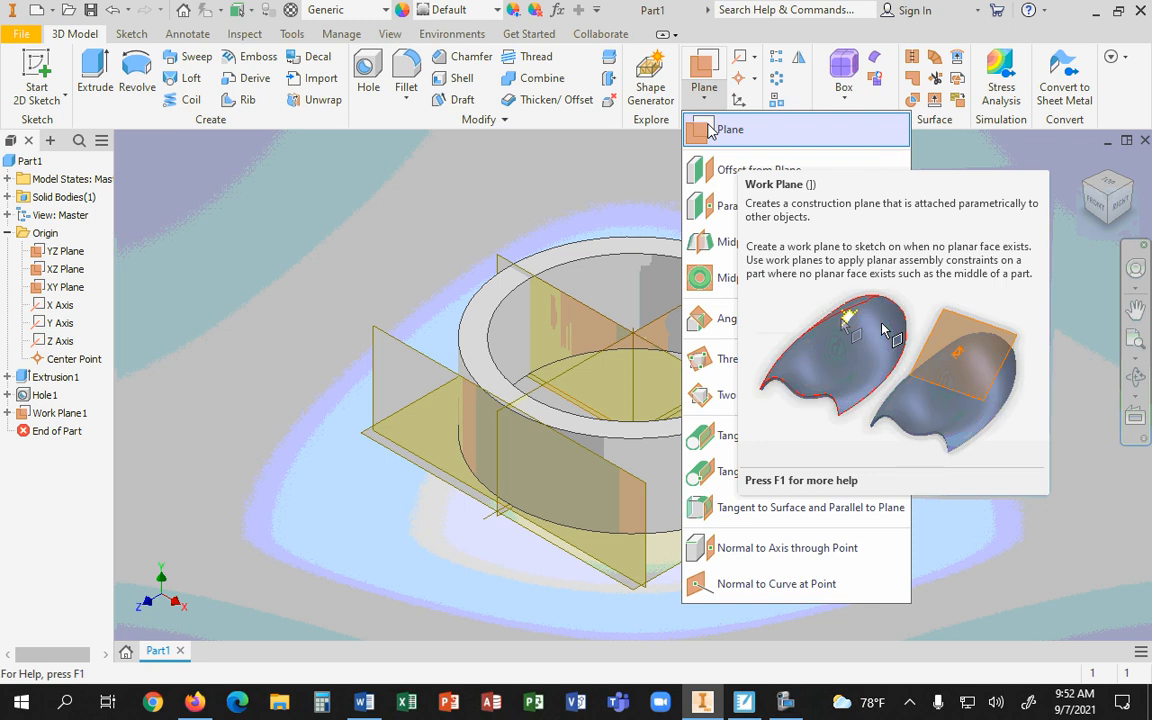
{"action": "left_click", "coordinate": [708, 131]}
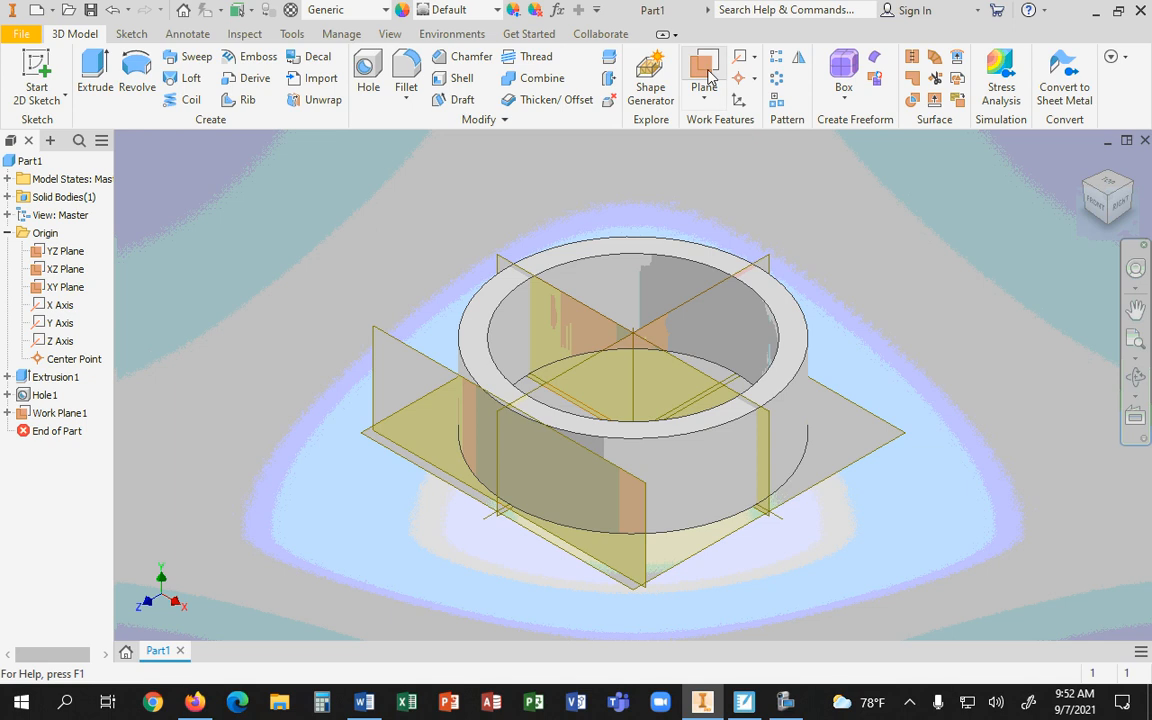
{"action": "key", "text": "Escape"}
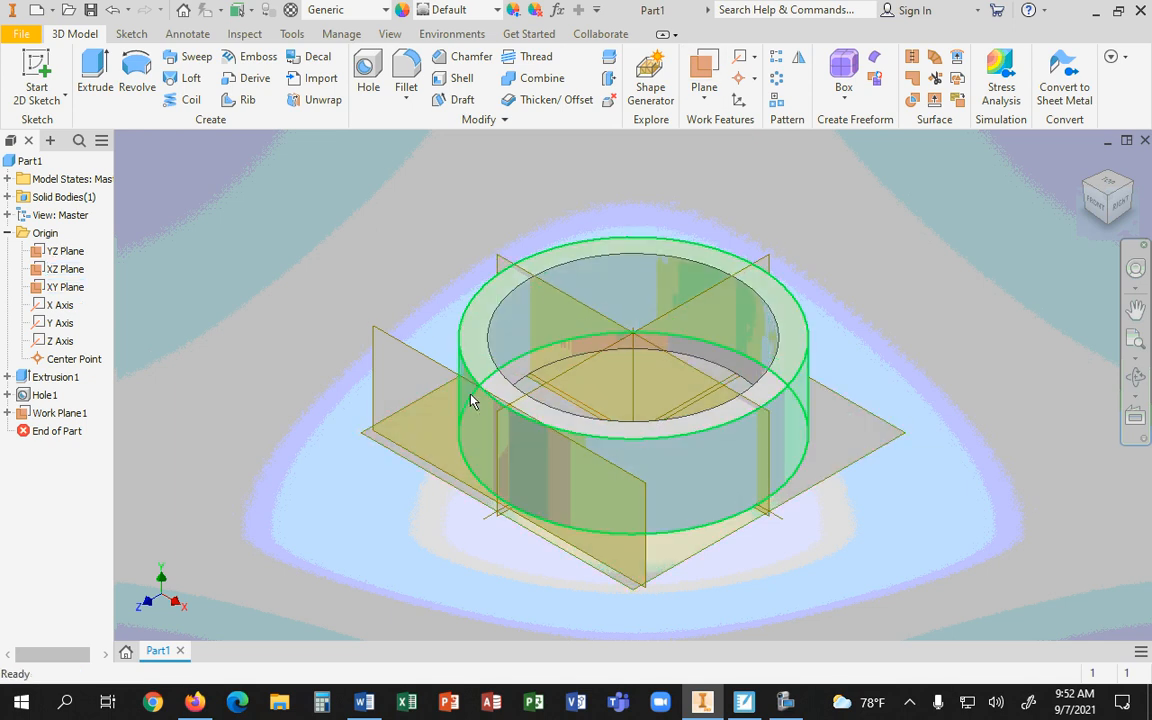
{"action": "left_click", "coordinate": [610, 478]}
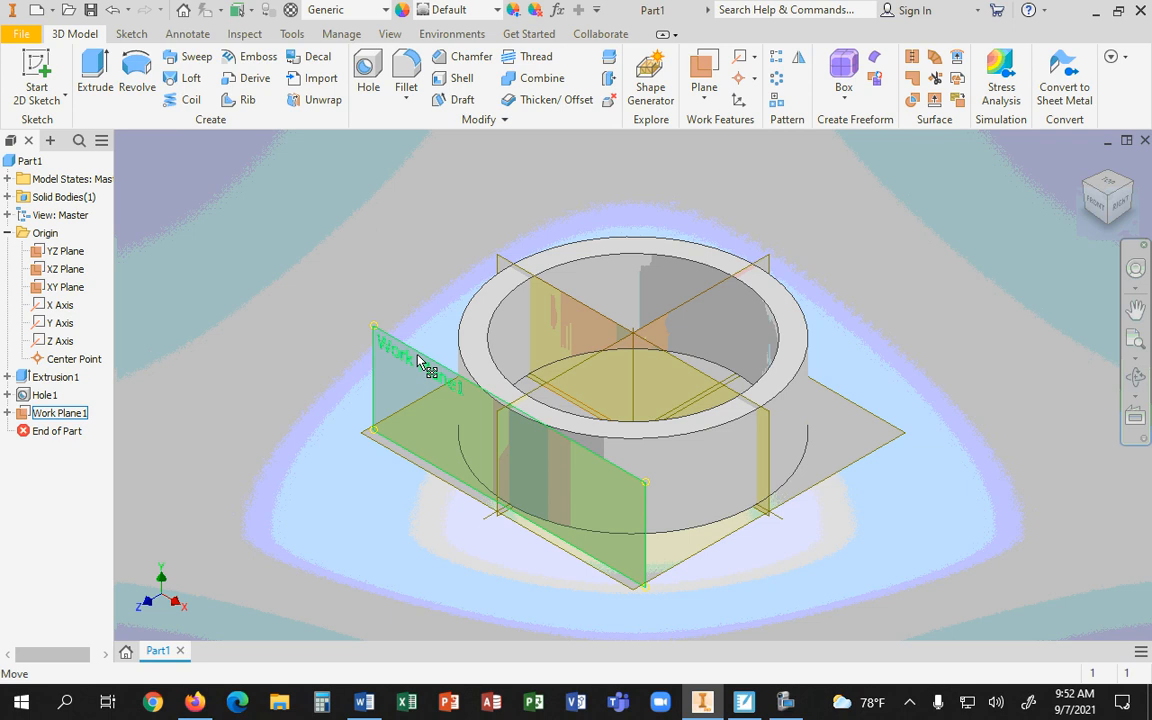
{"action": "left_click", "coordinate": [705, 97]}
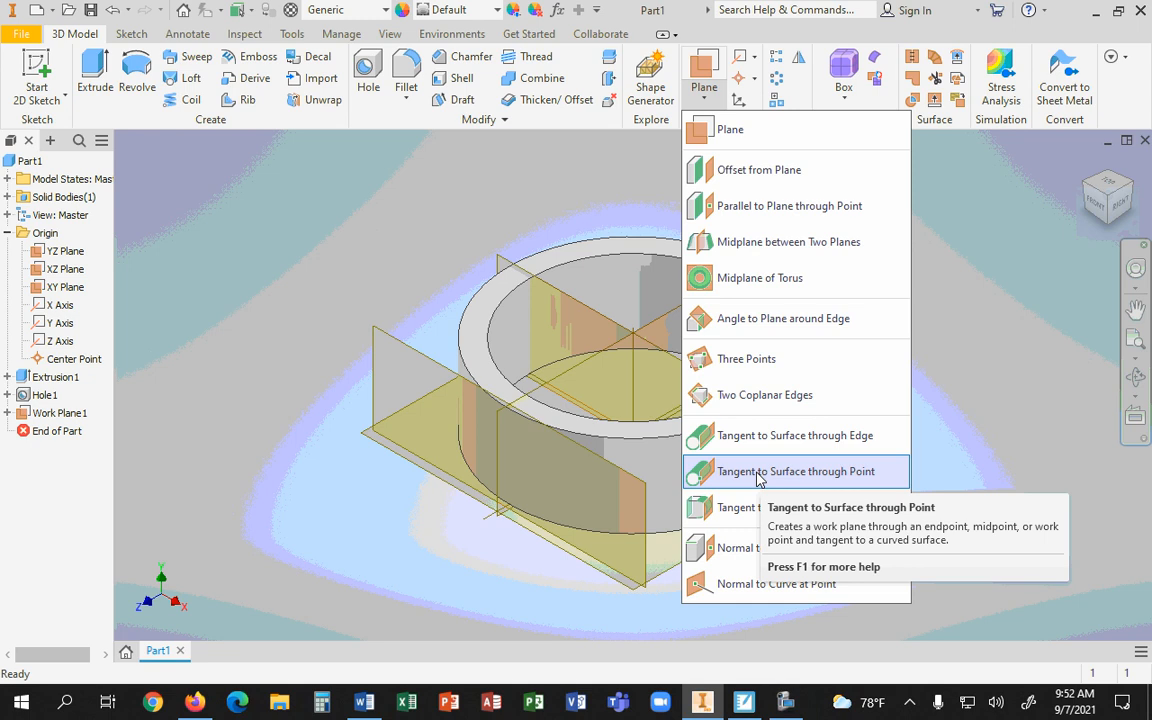
{"action": "left_click", "coordinate": [282, 182]}
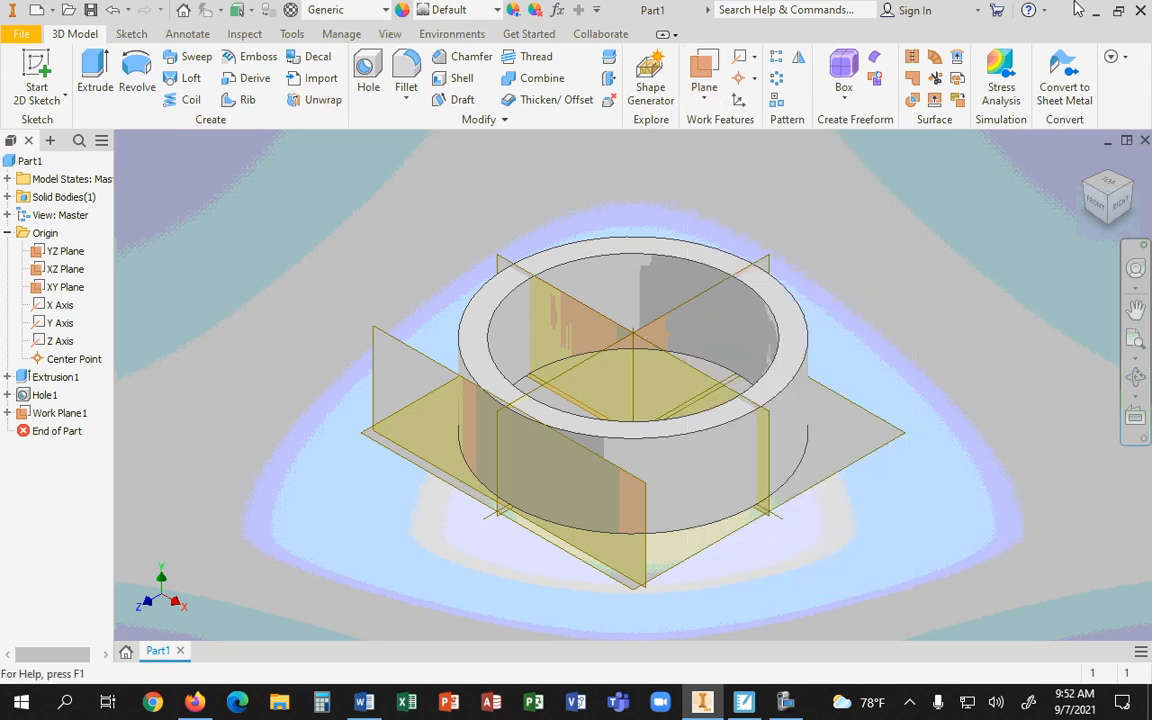
Try to place a simple .25 in through-all hole on the tangent work plane, with the ring drawing visible beside the model
{"action": "left_click", "coordinate": [1116, 16]}
{"action": "left_click_drag", "start_coordinate": [705, 18], "coordinate": [1151, 88]}
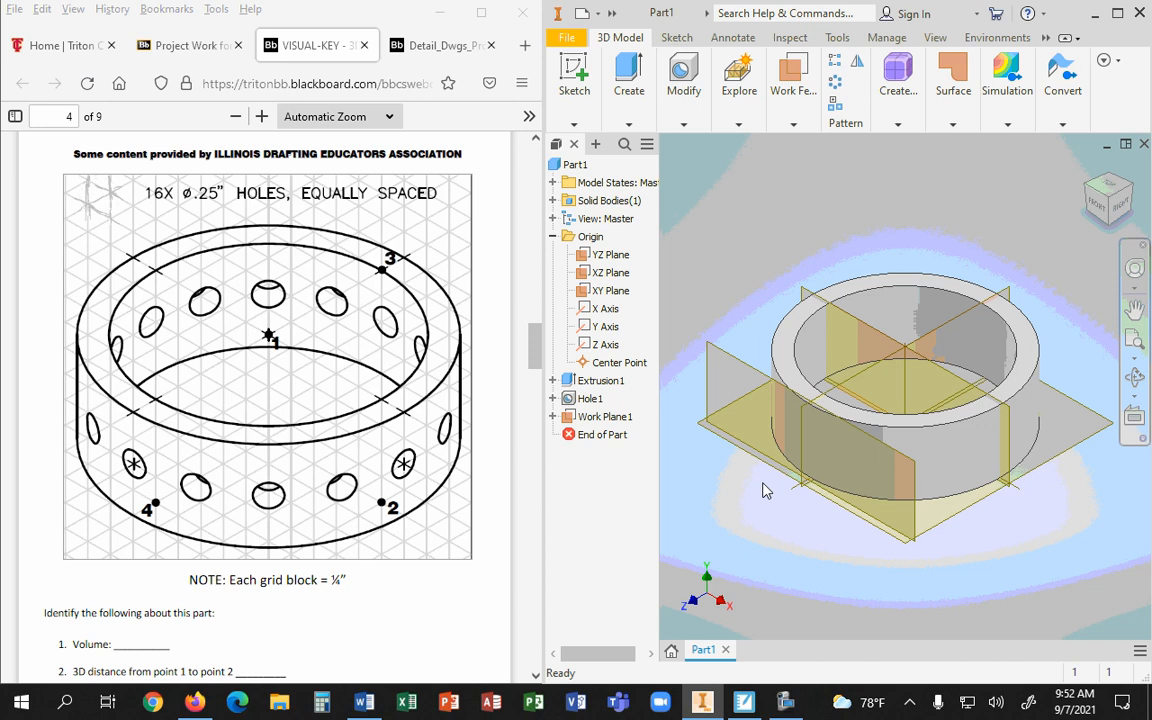
{"action": "left_click", "coordinate": [684, 110]}
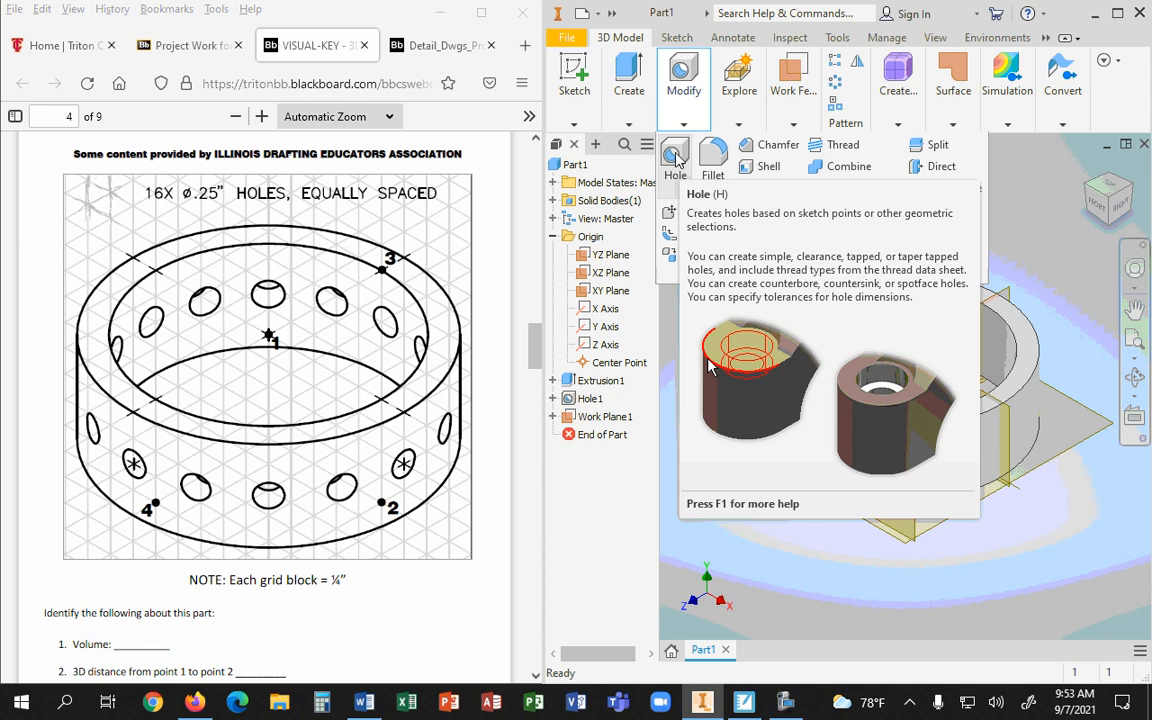
{"action": "left_click", "coordinate": [676, 158]}
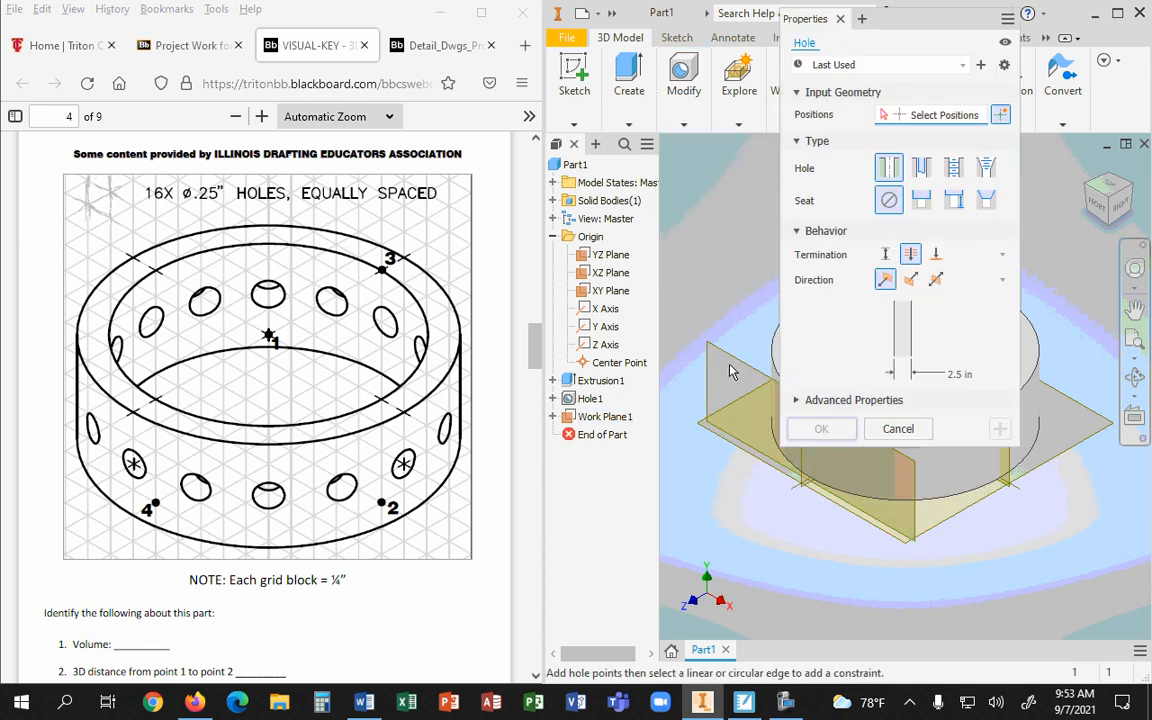
{"action": "left_click", "coordinate": [733, 358]}
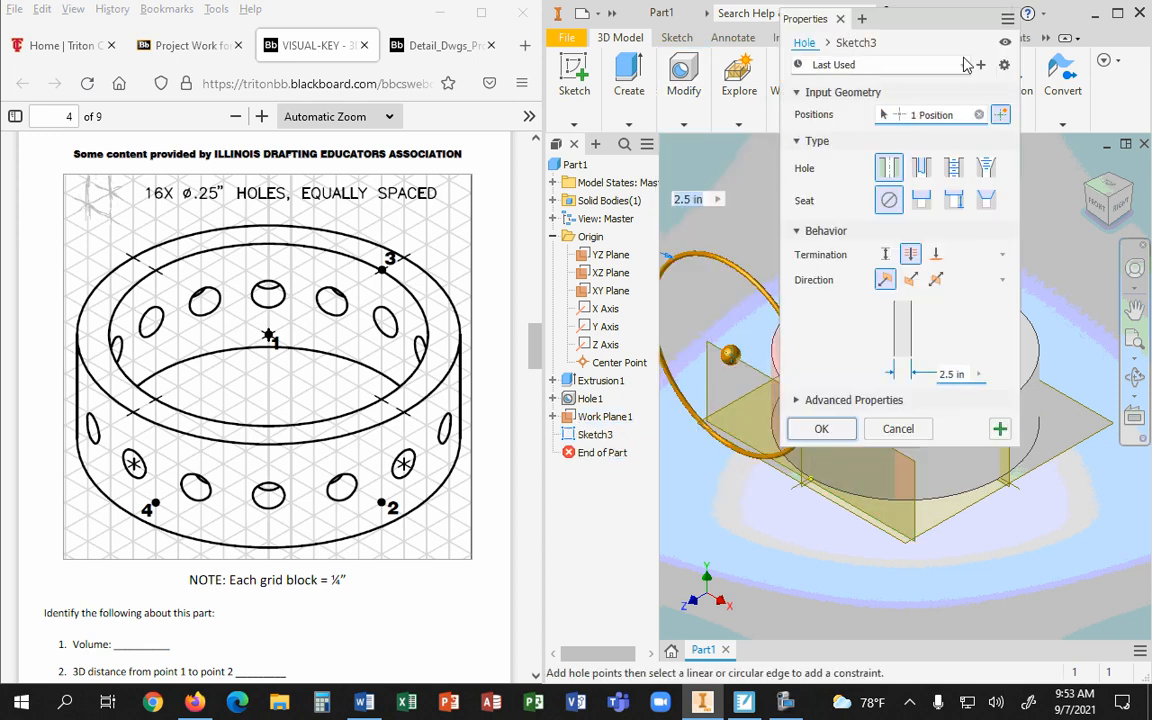
{"action": "left_click_drag", "start_coordinate": [910, 28], "coordinate": [391, 68]}
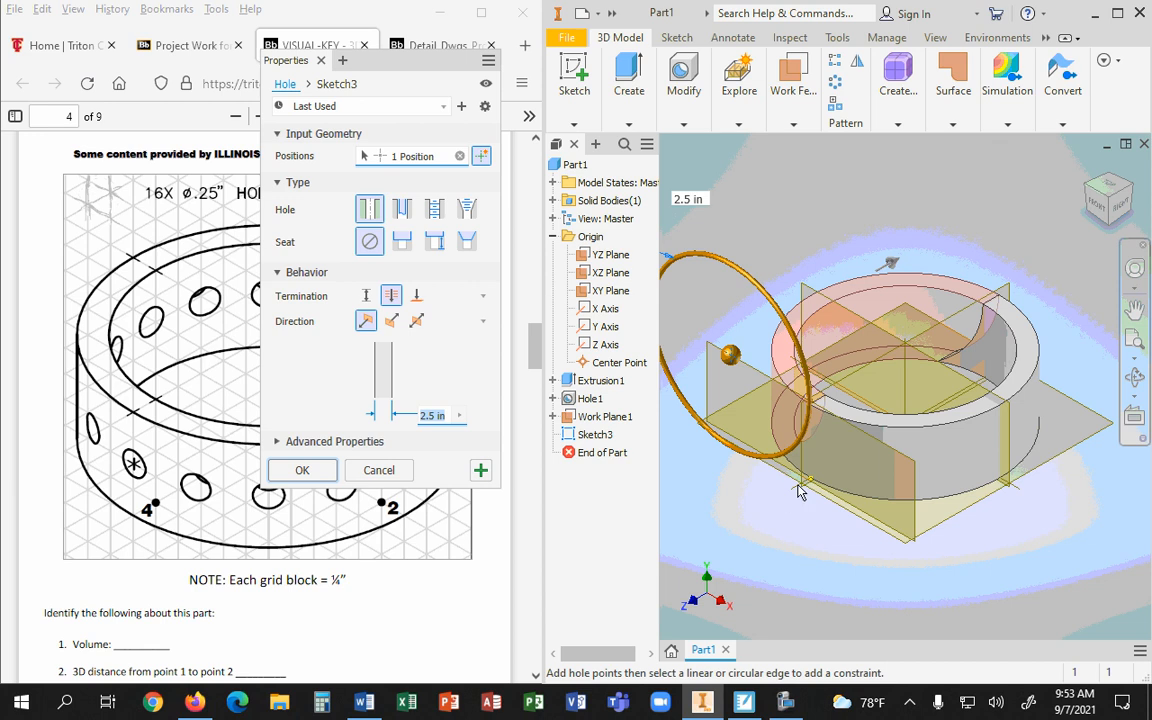
{"action": "left_click_drag", "start_coordinate": [733, 356], "coordinate": [808, 436]}
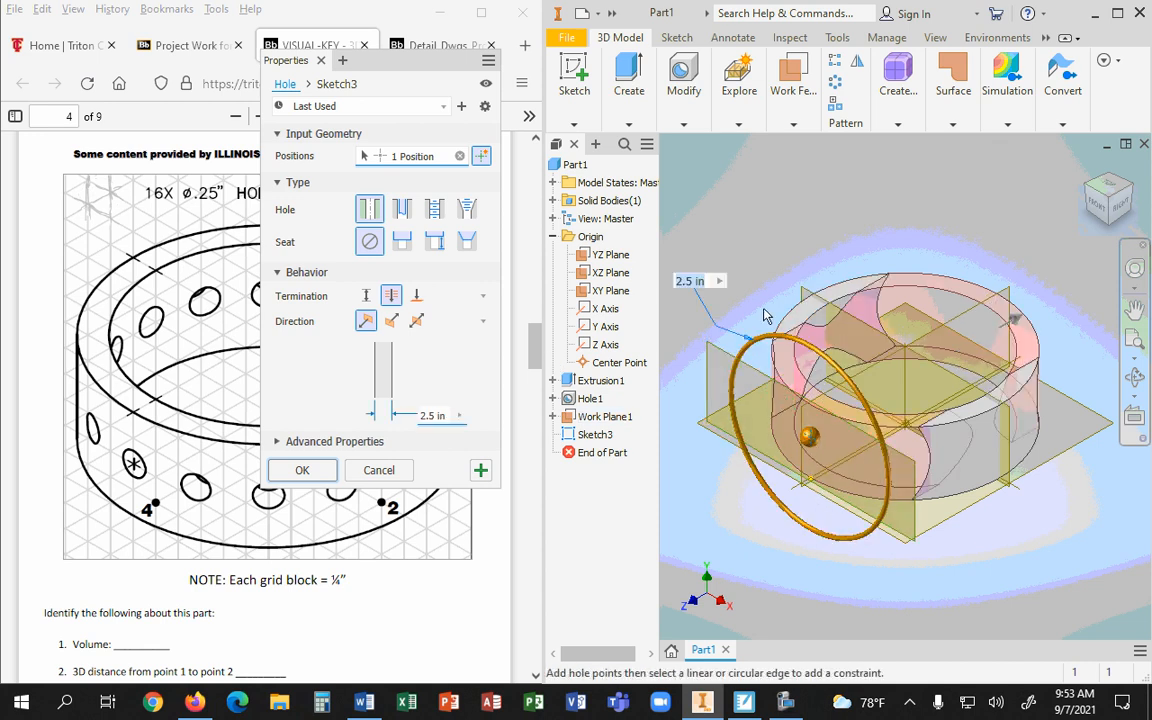
{"action": "type", "text": ".25"}
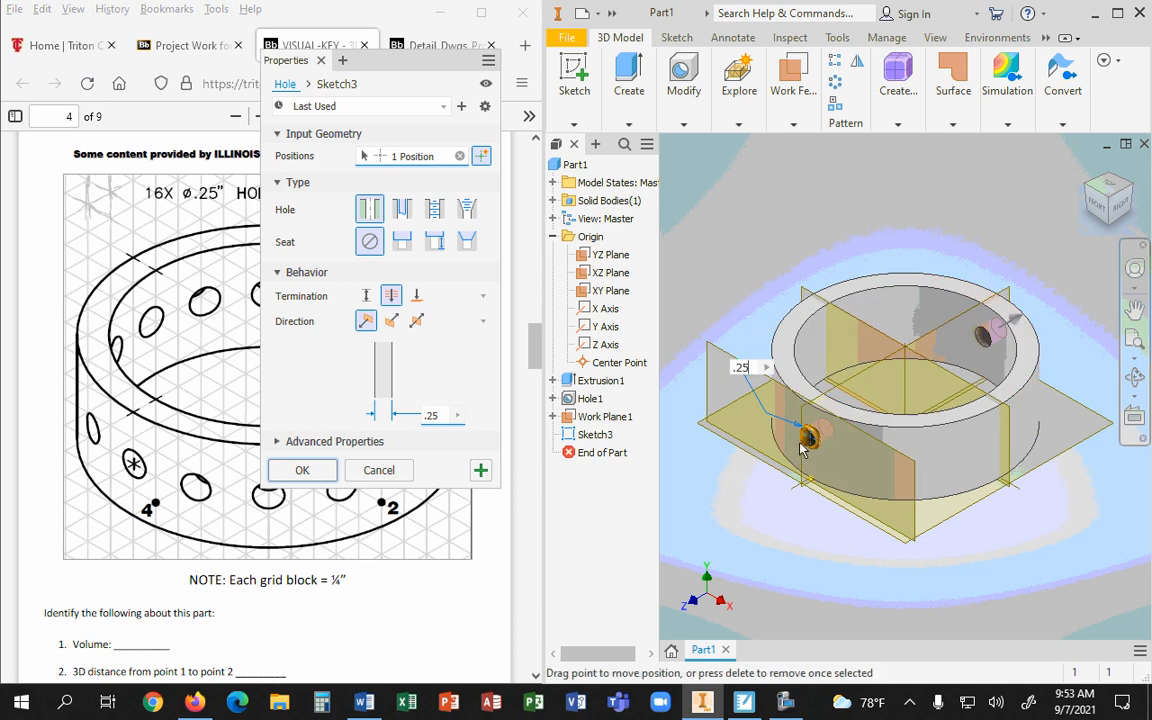
{"action": "scroll", "coordinate": [815, 435], "scroll_direction": "up", "scroll_amount": 5}
{"action": "scroll", "coordinate": [826, 493], "scroll_direction": "down", "scroll_amount": 5}
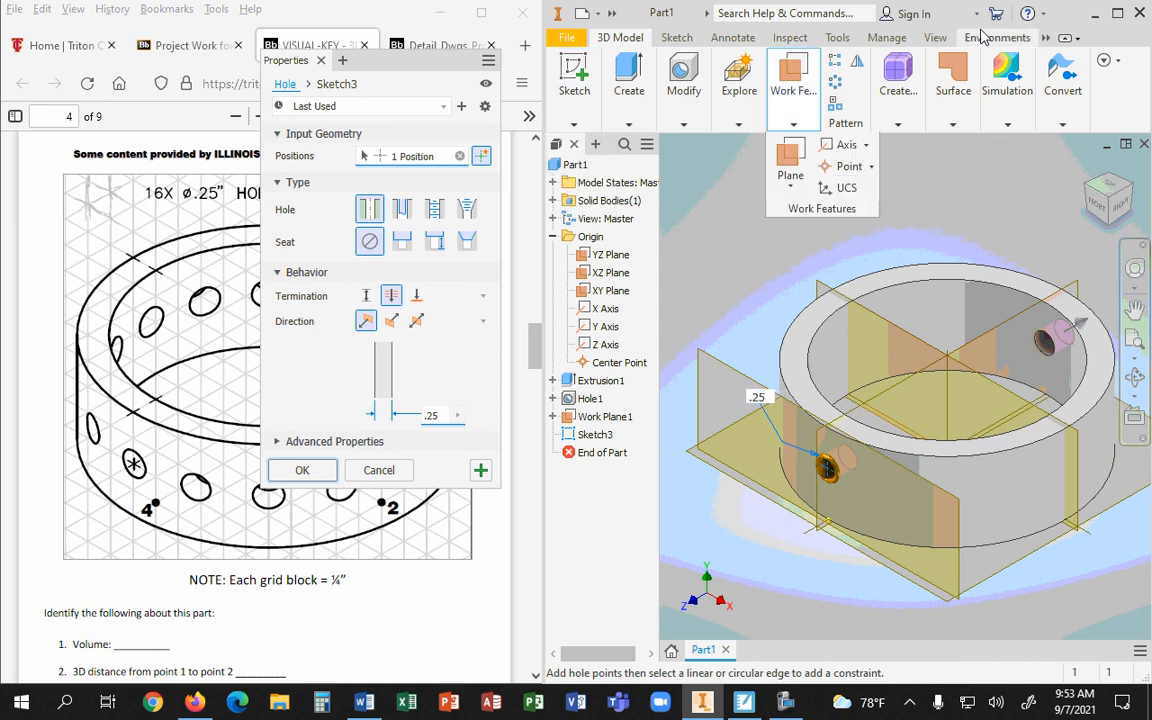
{"action": "left_click", "coordinate": [1116, 16]}
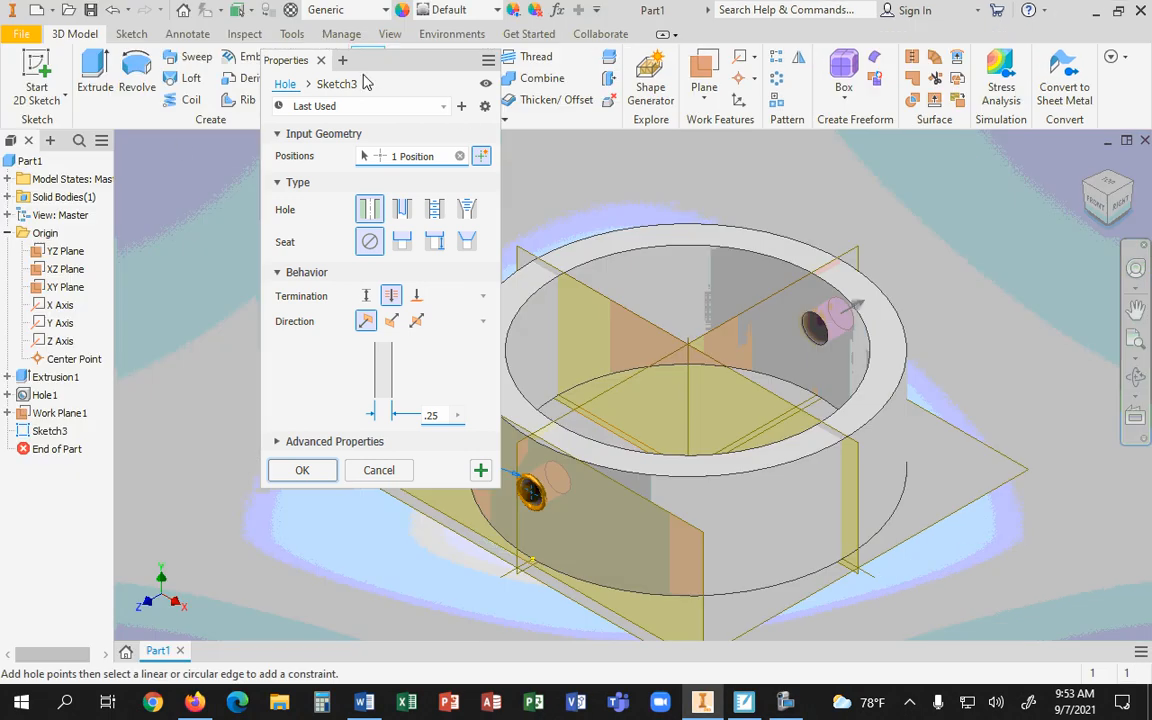
{"action": "left_click_drag", "start_coordinate": [395, 62], "coordinate": [255, 121]}
Discard the unfinished hole and start a new sketch on the work plane tangent to the ring
{"action": "left_click", "coordinate": [131, 33]}
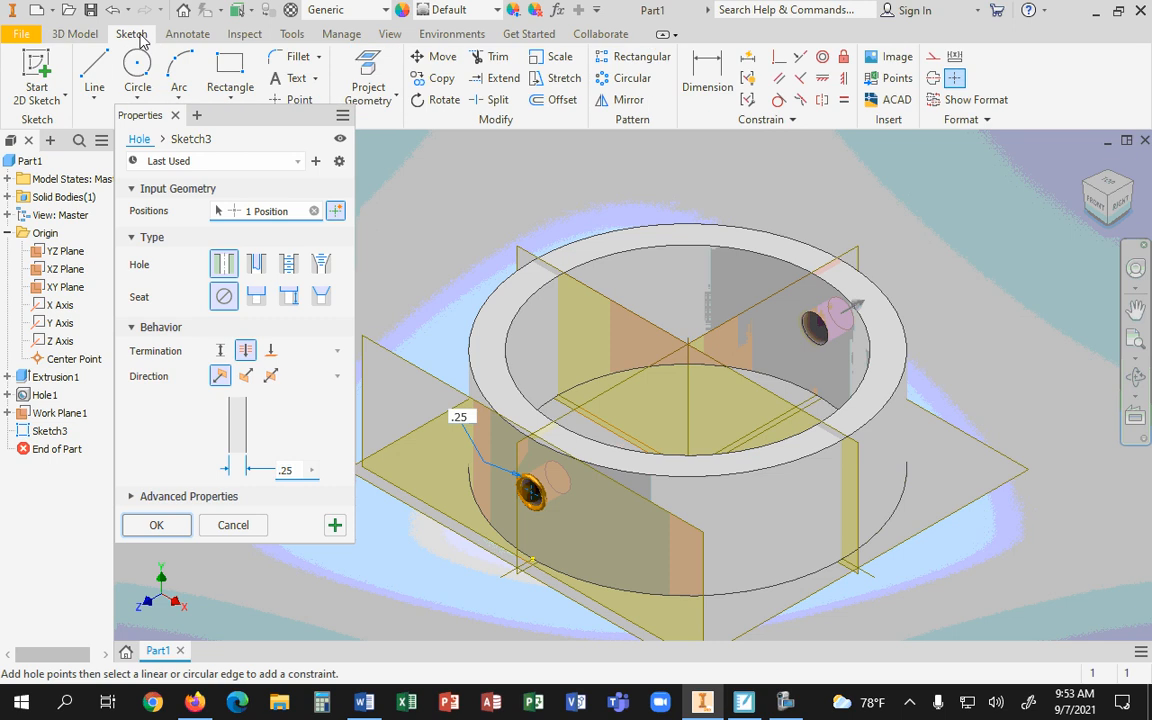
{"action": "left_click", "coordinate": [94, 100]}
{"action": "left_click", "coordinate": [122, 129]}
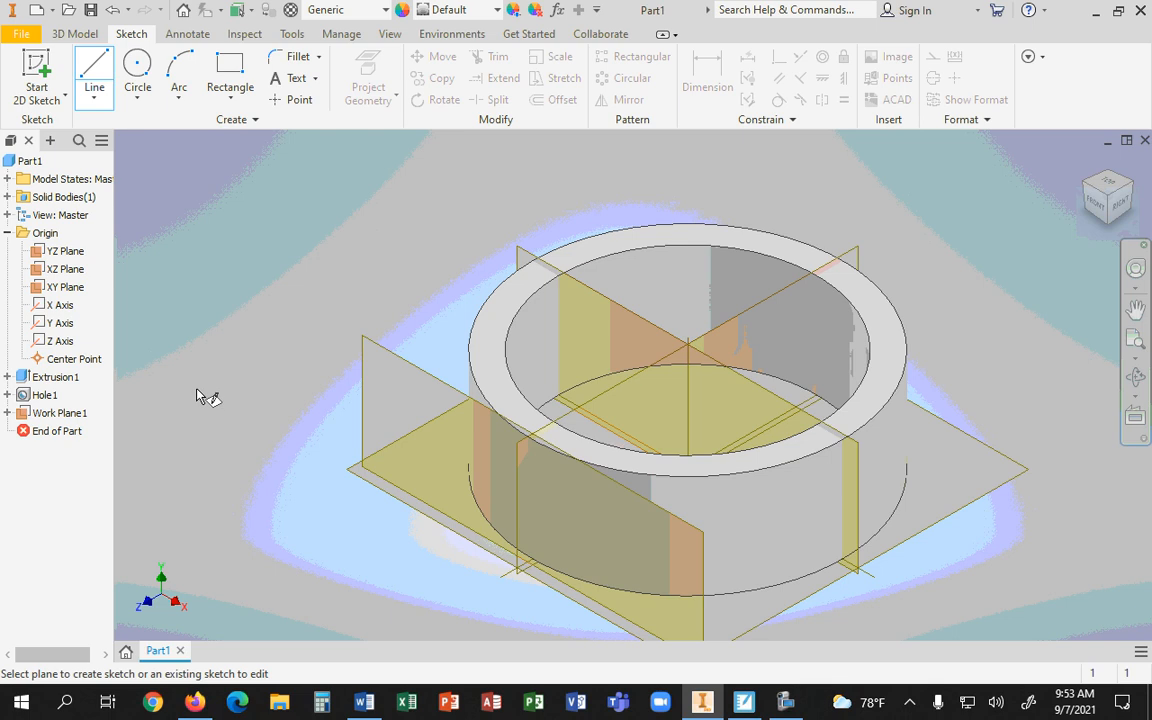
{"action": "key", "text": "Escape"}
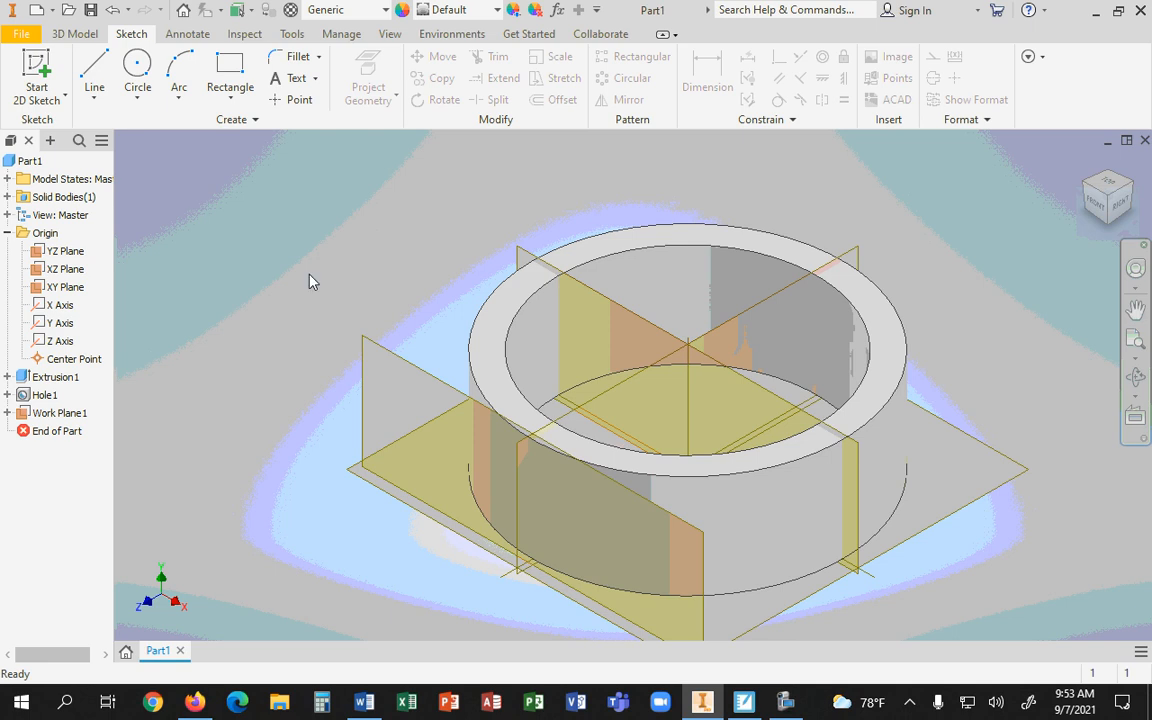
{"action": "left_click", "coordinate": [399, 367]}
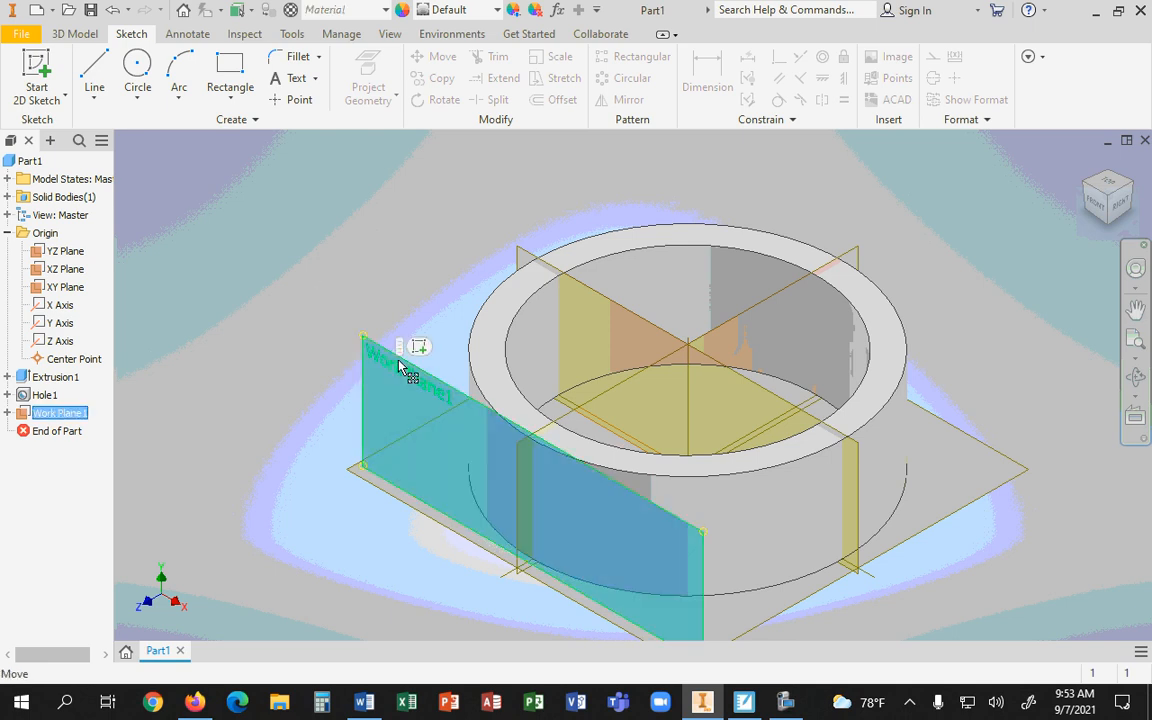
{"action": "left_click", "coordinate": [419, 347]}
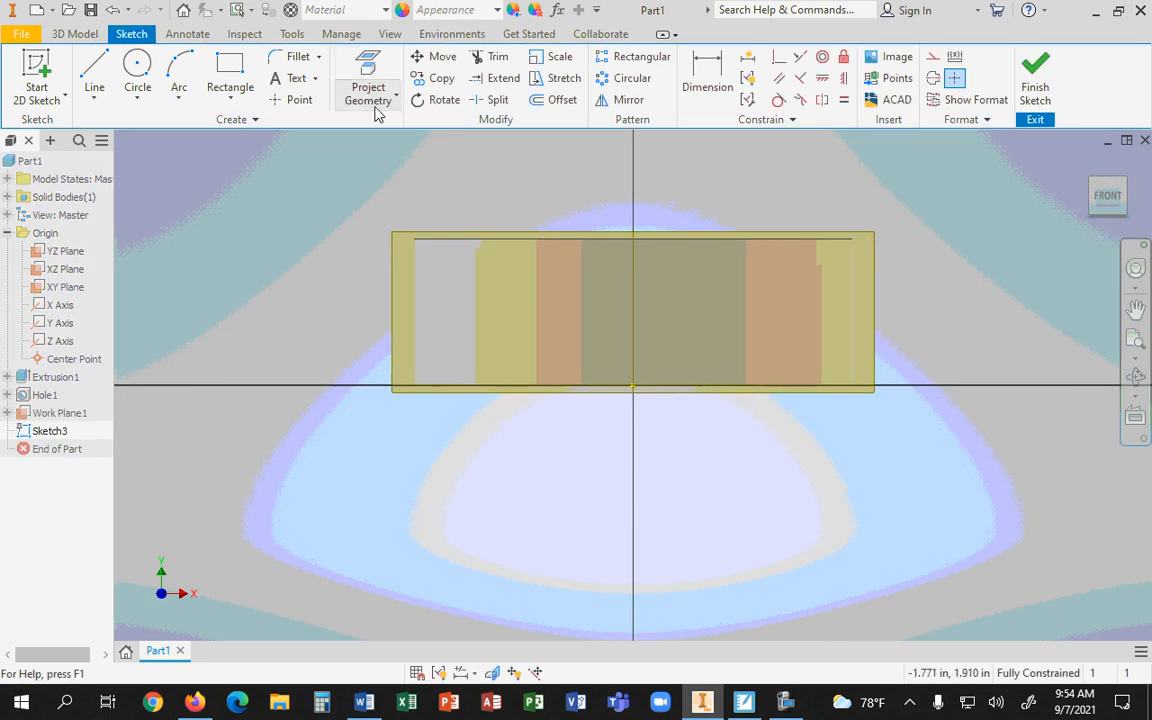
Switch to Word, add the bullet "Project Geometry" between Hole and Pattern in the covered topics list, and return to Inventor
{"action": "left_click", "coordinate": [364, 702]}
{"action": "left_click", "coordinate": [119, 560]}
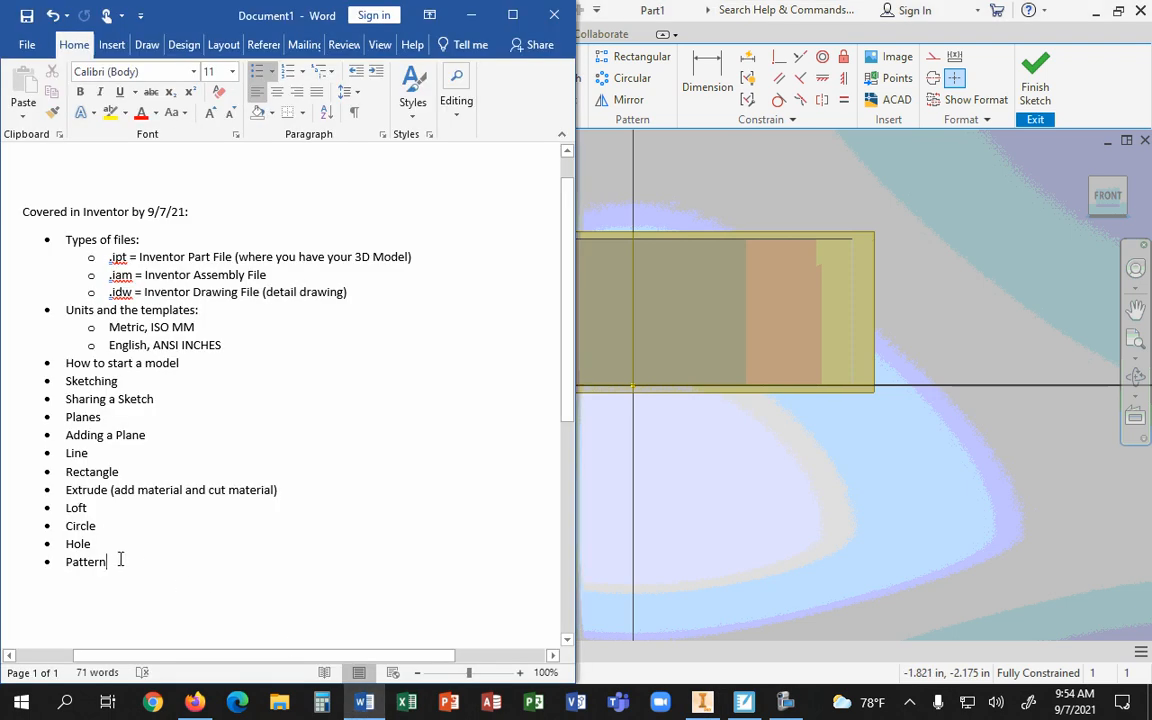
{"action": "key", "text": "Up"}
{"action": "key", "text": "Return"}
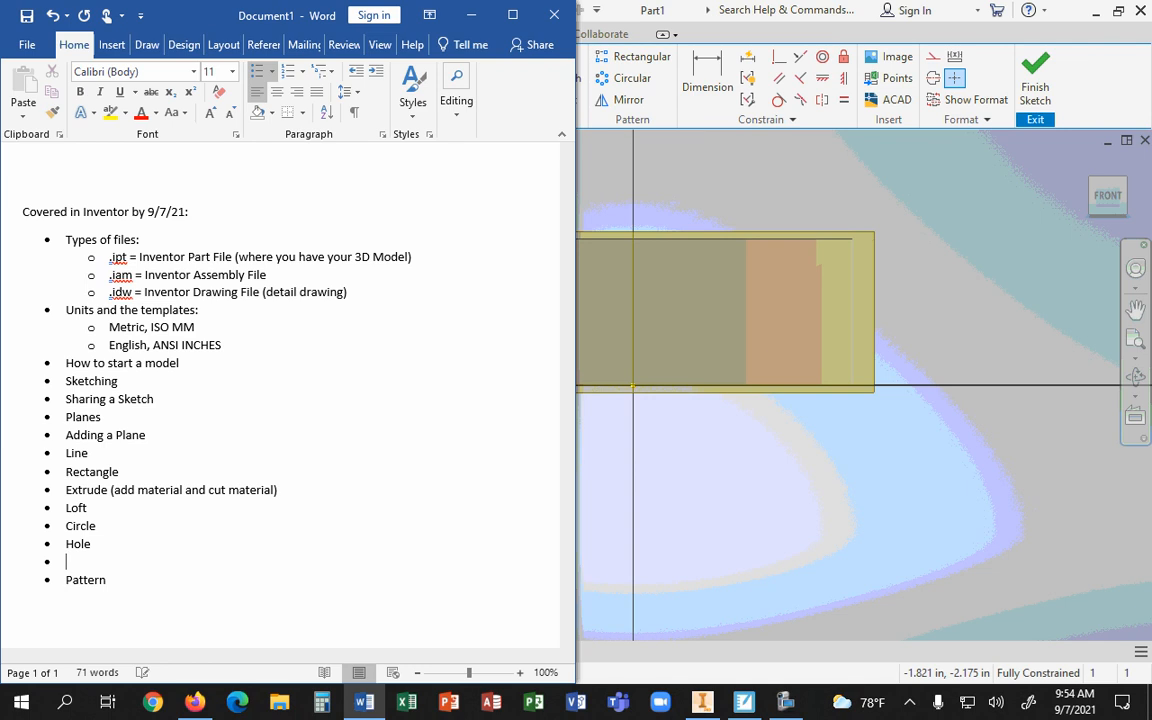
{"action": "type", "text": "project"}
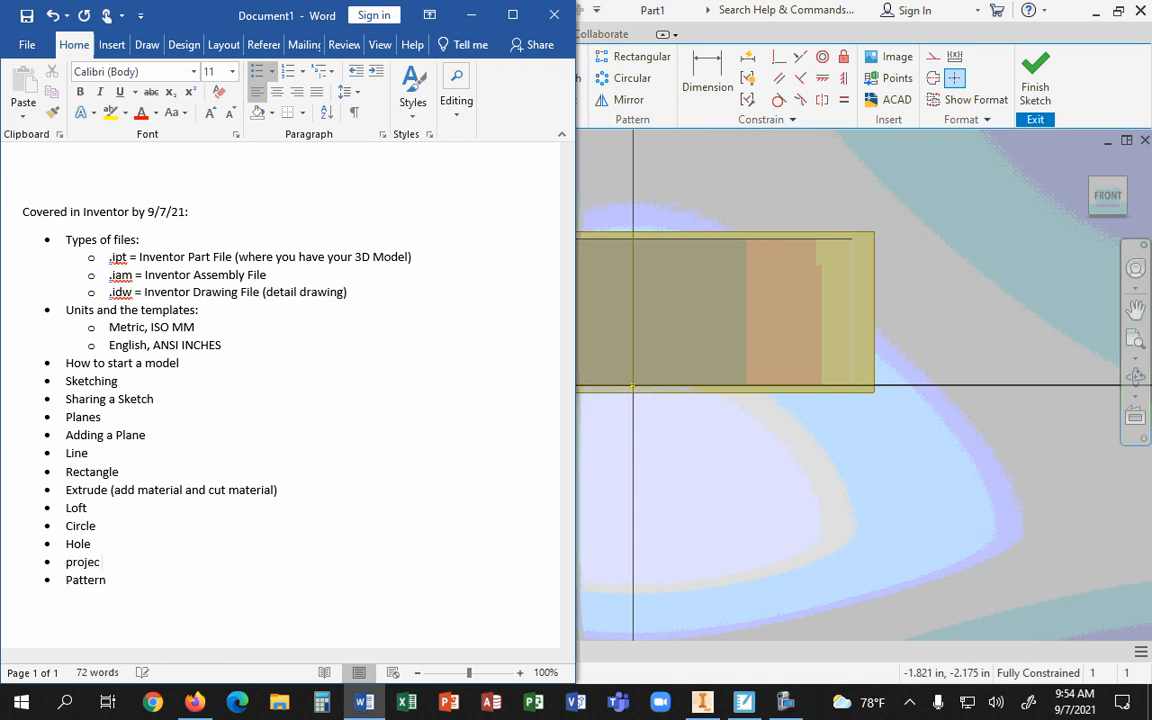
{"action": "key", "text": "BackSpace"}
{"action": "key", "text": "BackSpace"}
{"action": "key", "text": "BackSpace"}
{"action": "key", "text": "BackSpace"}
{"action": "key", "text": "BackSpace"}
{"action": "key", "text": "BackSpace"}
{"action": "type", "text": "Project geometry"}
{"action": "key", "text": "BackSpace"}
{"action": "type", "text": "G"}
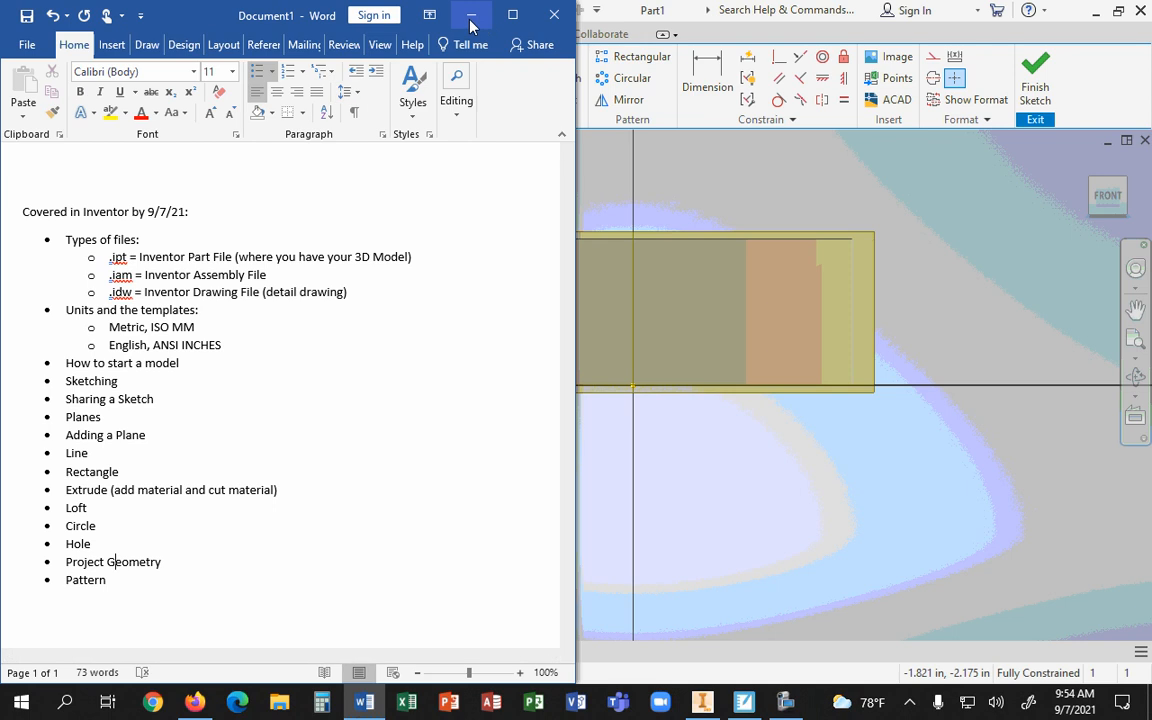
{"action": "left_click", "coordinate": [470, 18]}
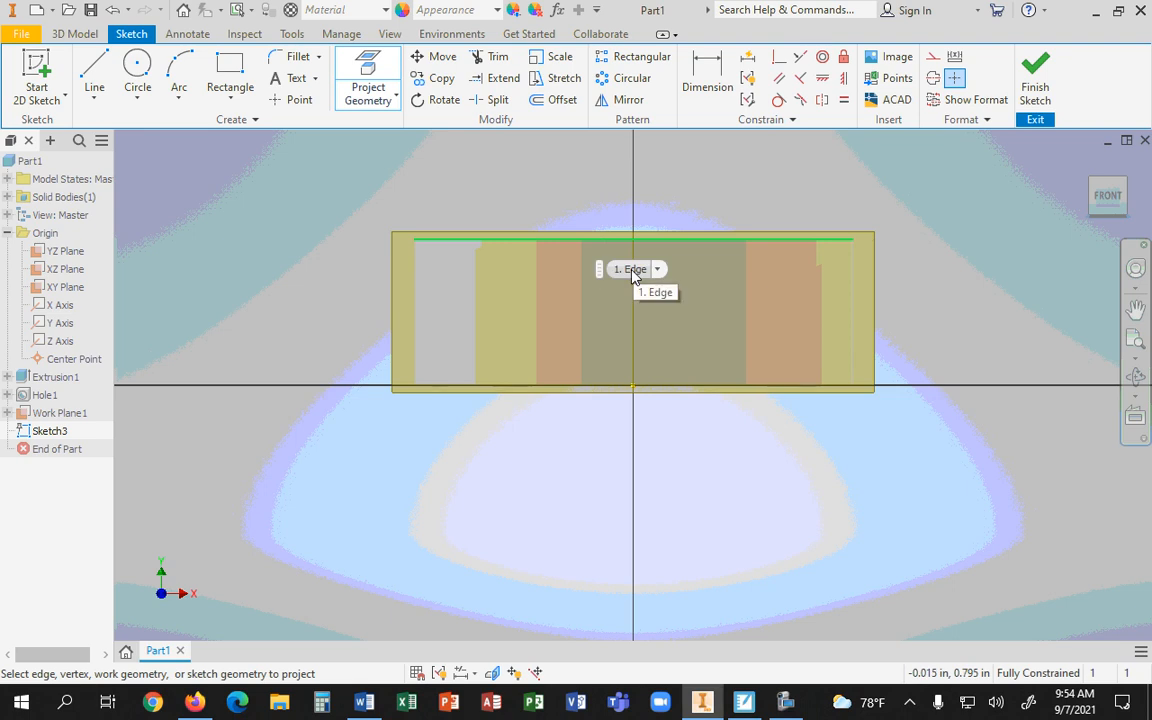
Project the ring's top and bottom edges into the sketch and draw a vertical line connecting their midpoints
{"action": "left_click", "coordinate": [601, 244]}
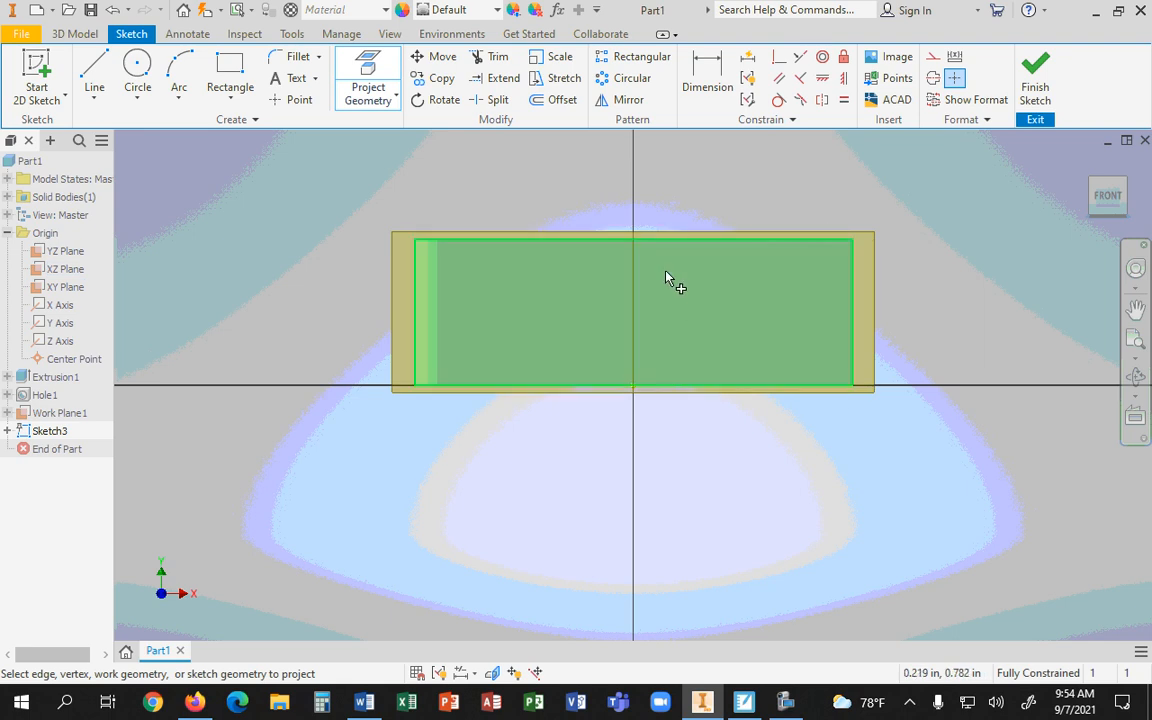
{"action": "left_click", "coordinate": [93, 65]}
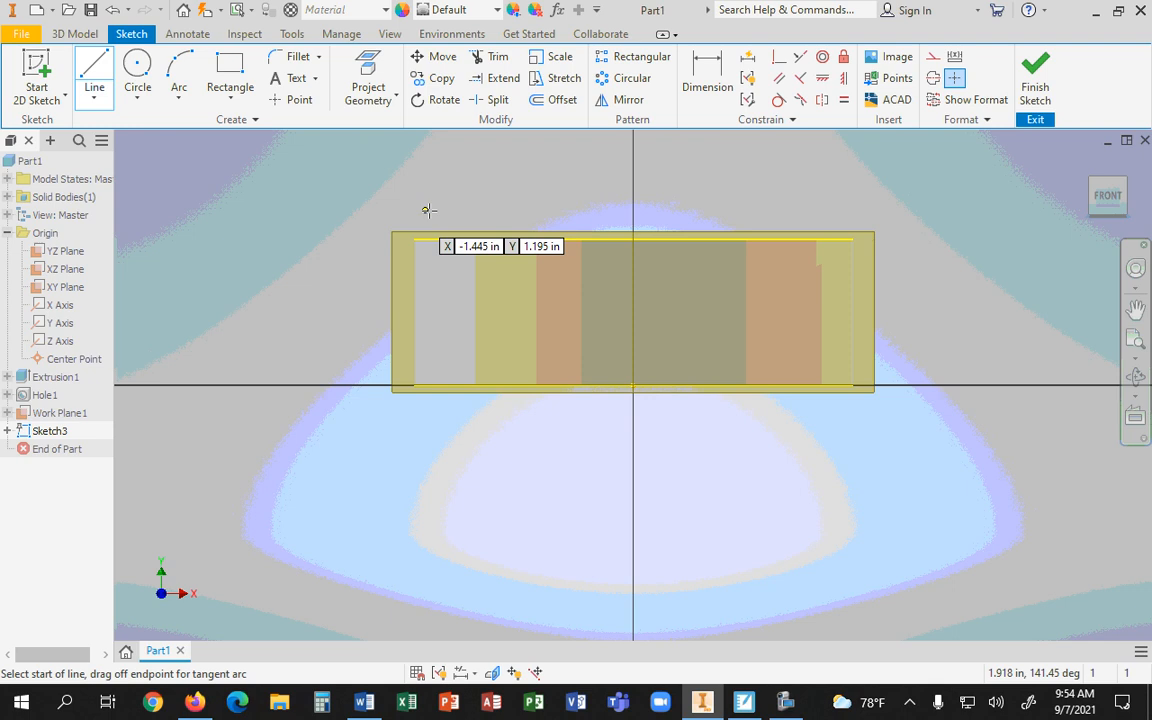
{"action": "left_click", "coordinate": [633, 239]}
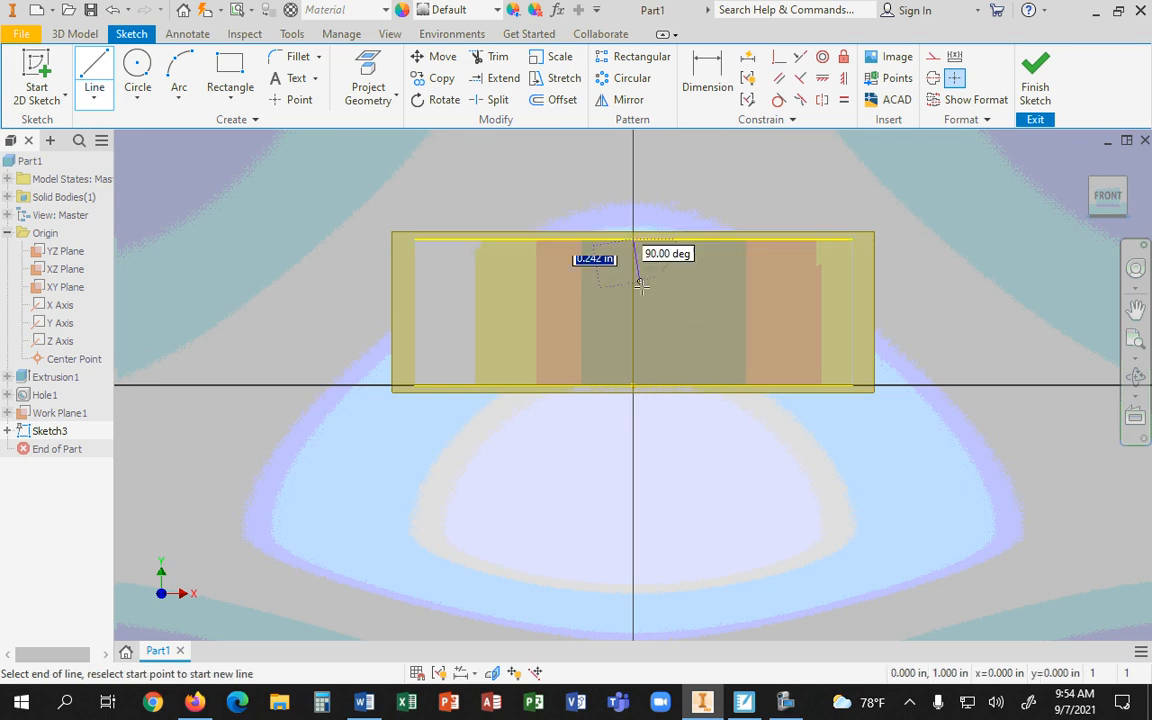
{"action": "left_click", "coordinate": [633, 385]}
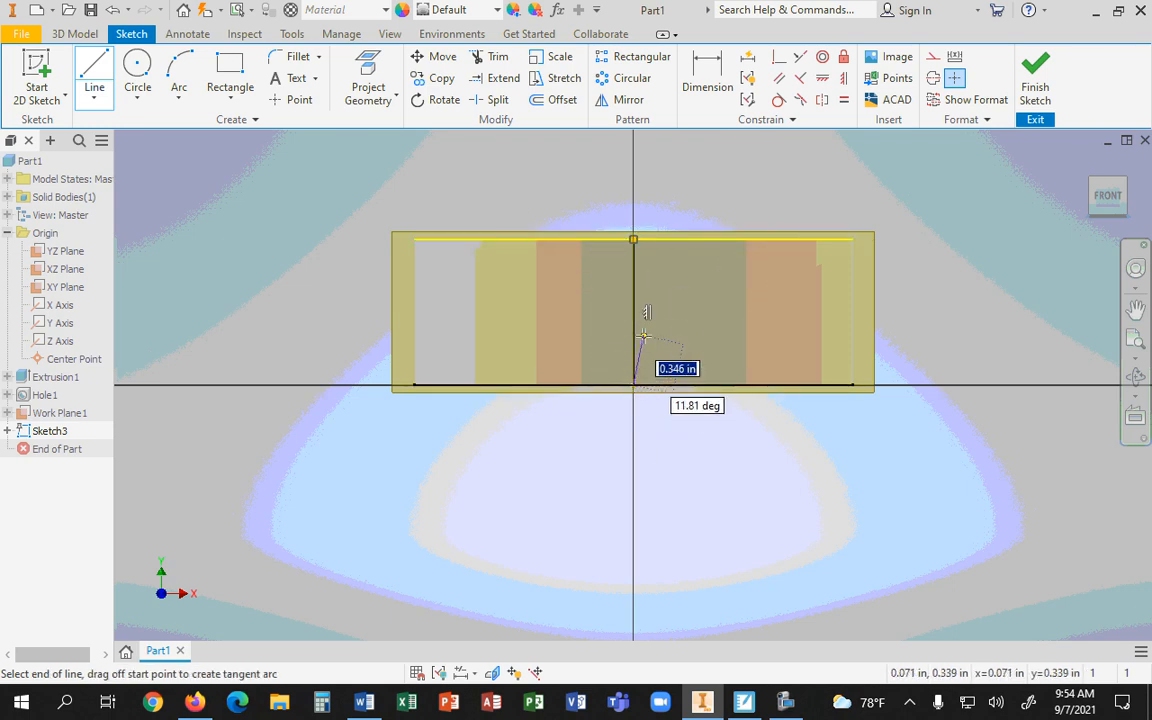
{"action": "key", "text": "Escape"}
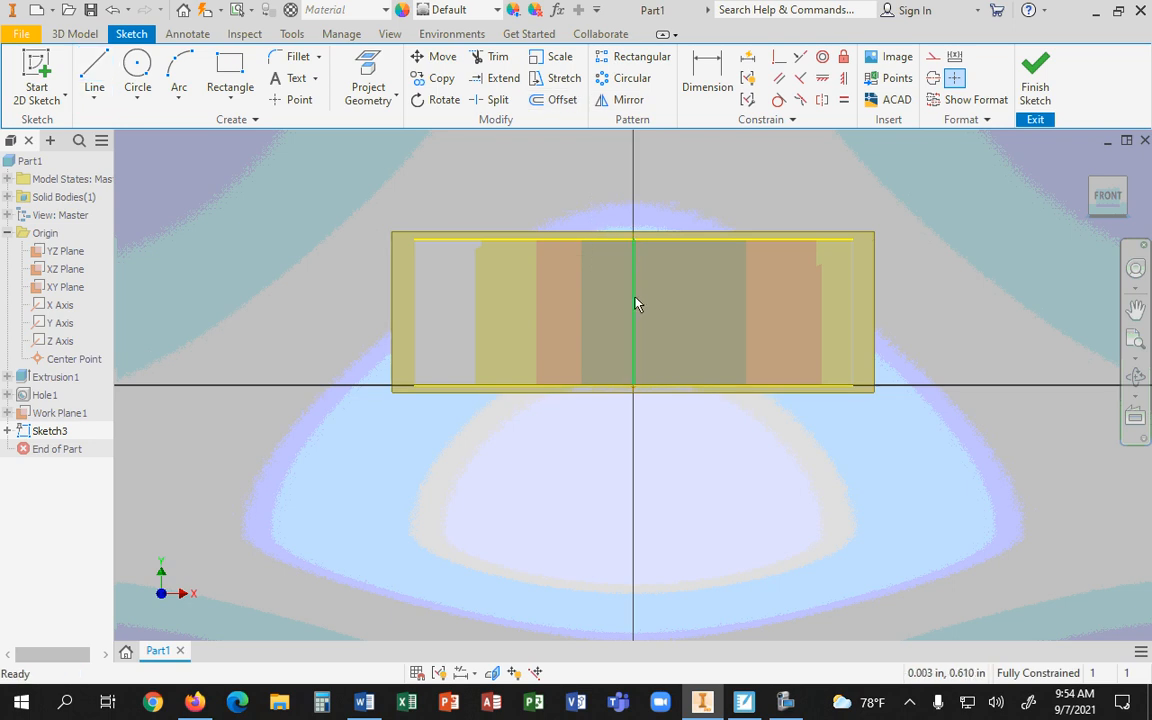
Convert the vertical centre line and the projected top edge of the ring to construction geometry
{"action": "left_click", "coordinate": [635, 297]}
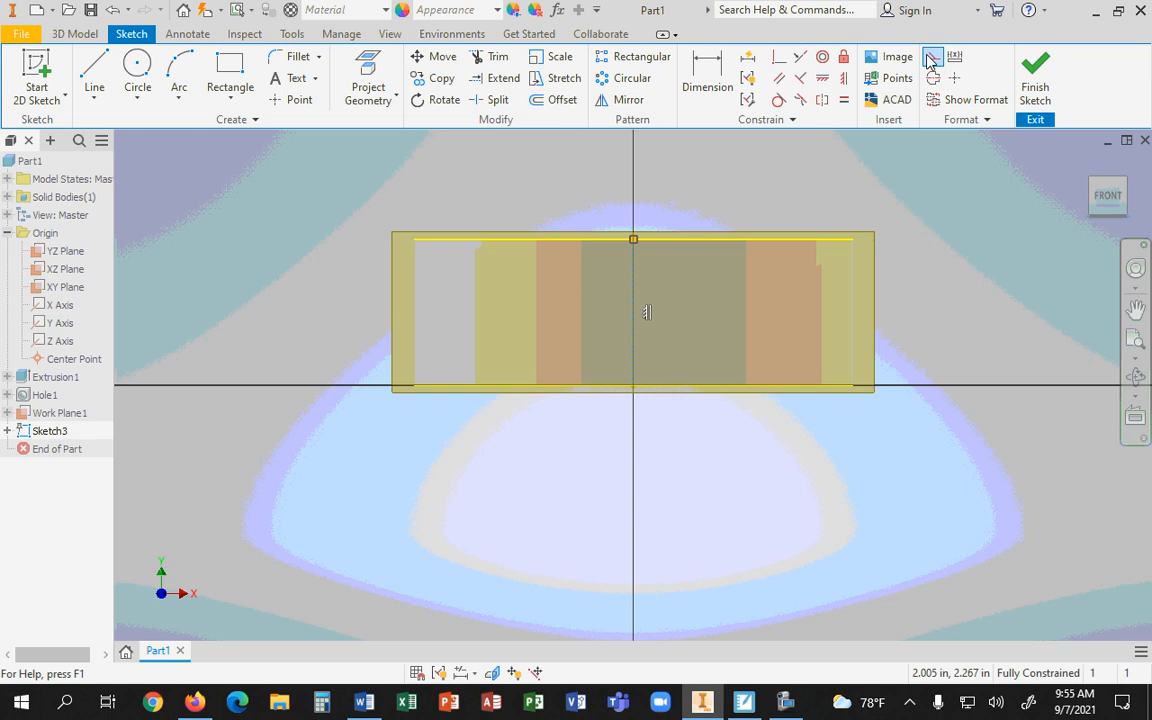
{"action": "left_click", "coordinate": [741, 198]}
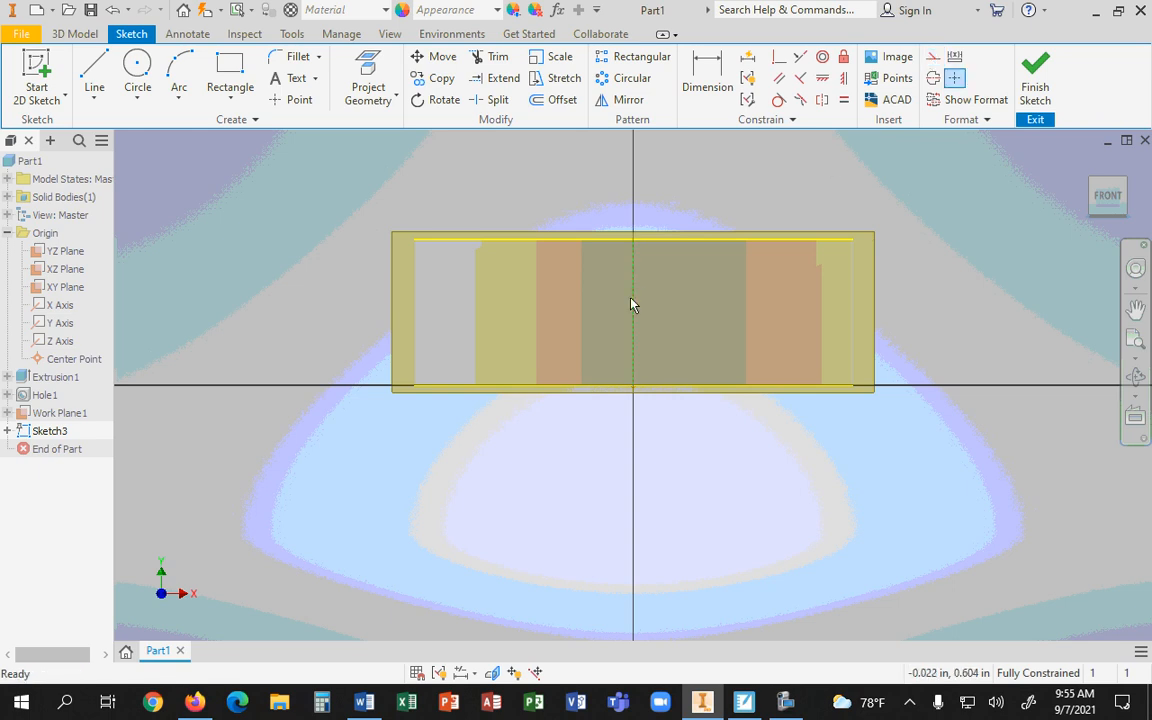
{"action": "left_click", "coordinate": [1085, 163]}
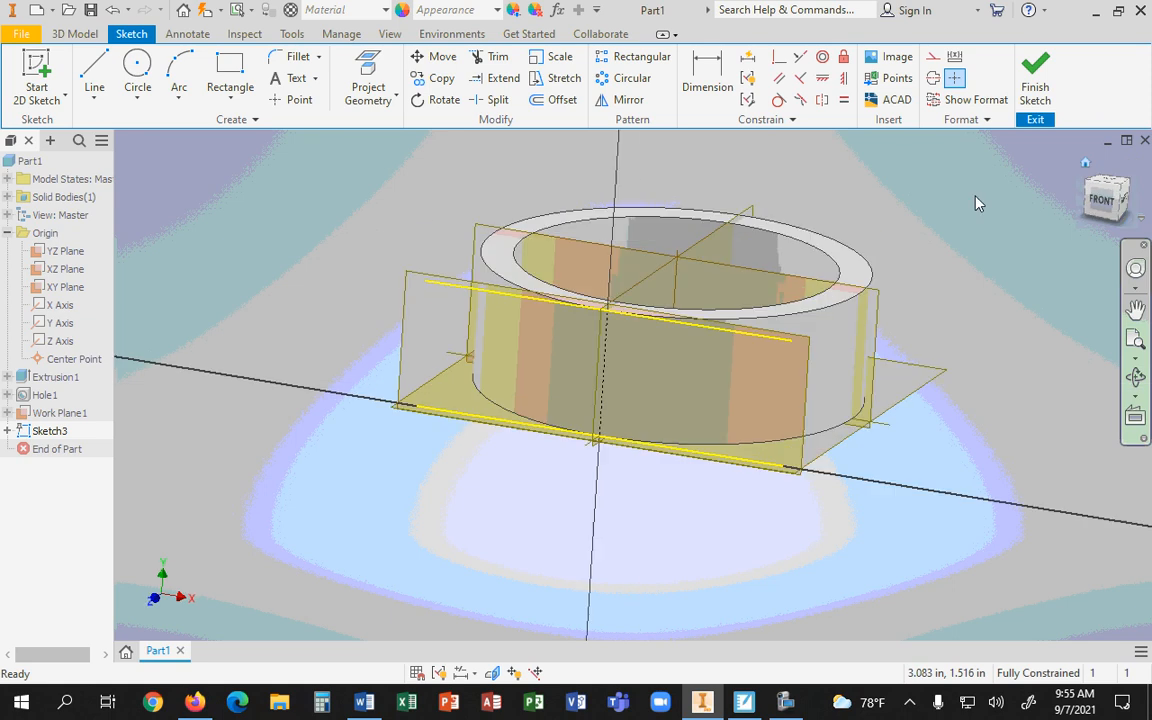
{"action": "scroll", "coordinate": [530, 430], "scroll_direction": "up", "scroll_amount": 4}
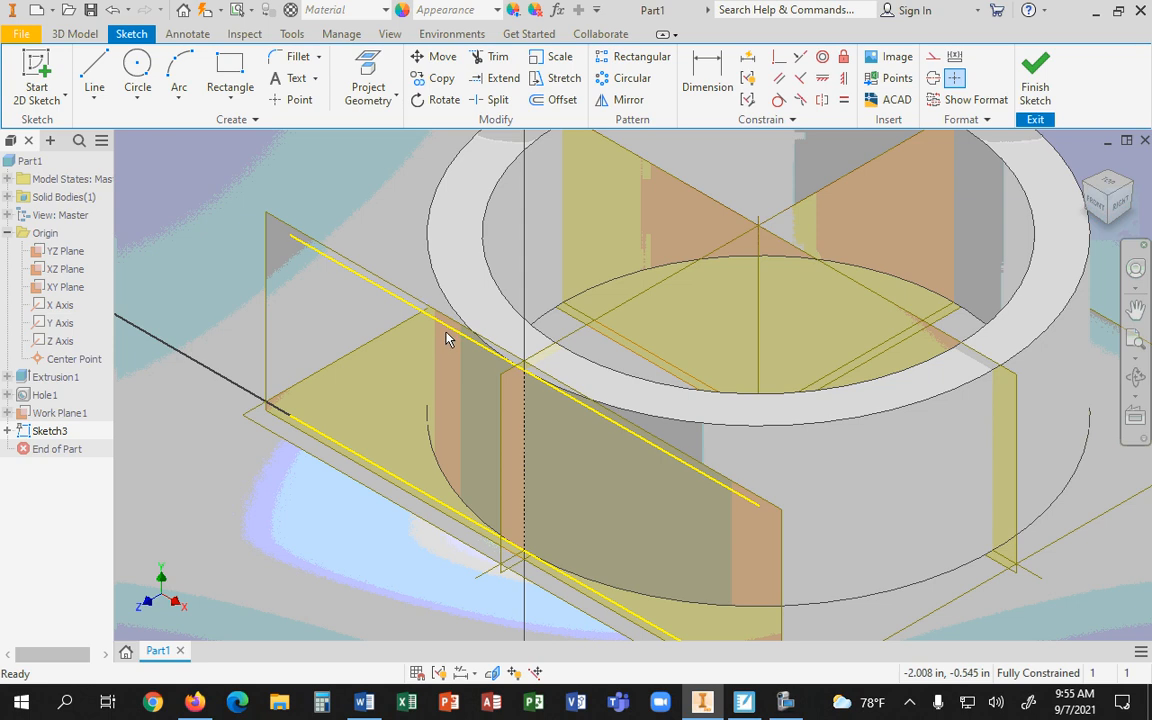
{"action": "left_click", "coordinate": [356, 278]}
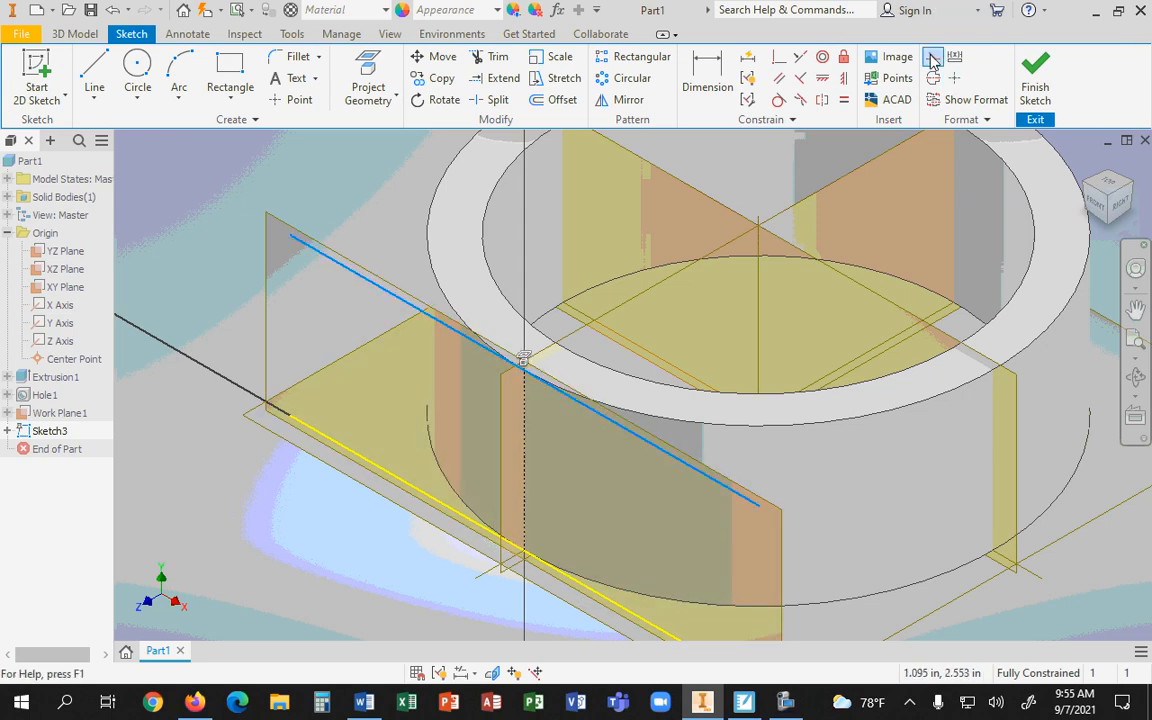
{"action": "left_click", "coordinate": [931, 60]}
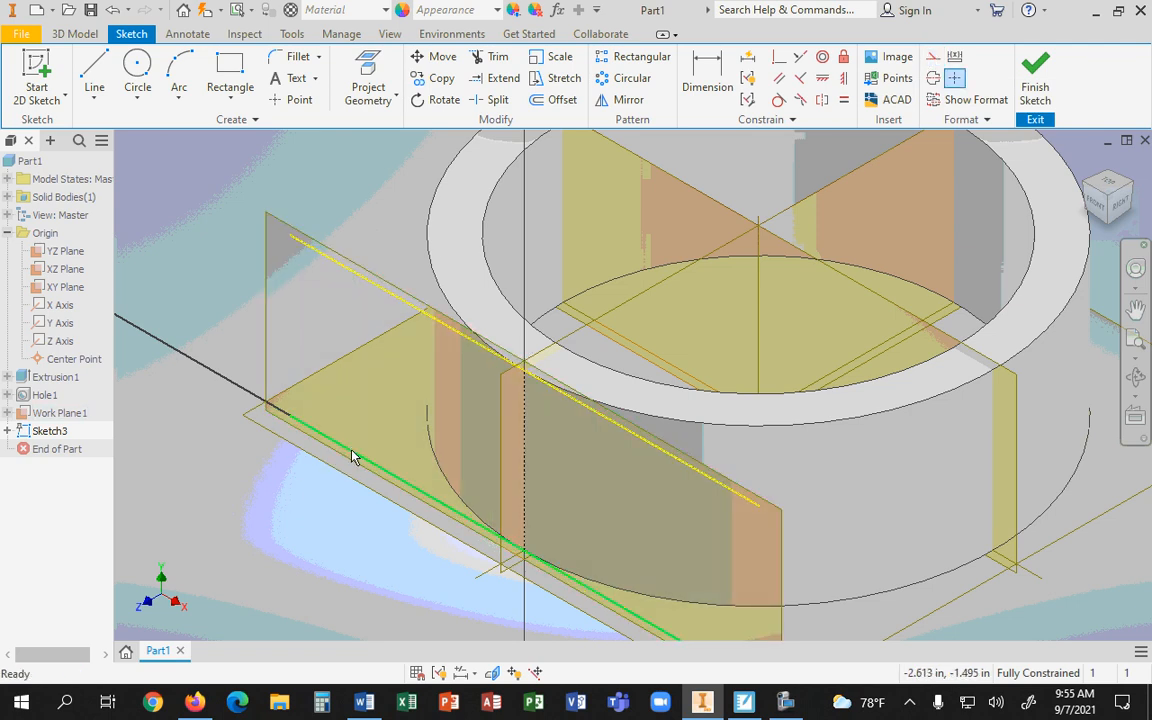
Try to select the ring's projected bottom edge for conversion to construction geometry
{"action": "mouse_move", "coordinate": [380, 485]}
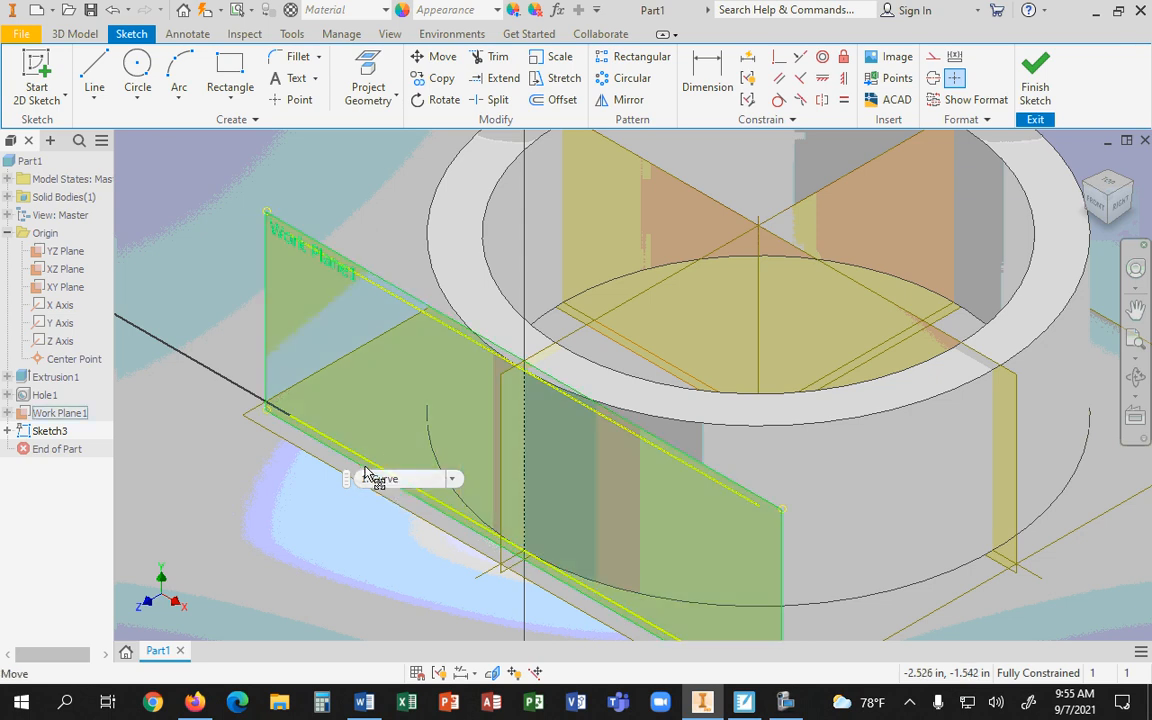
{"action": "left_click", "coordinate": [376, 479]}
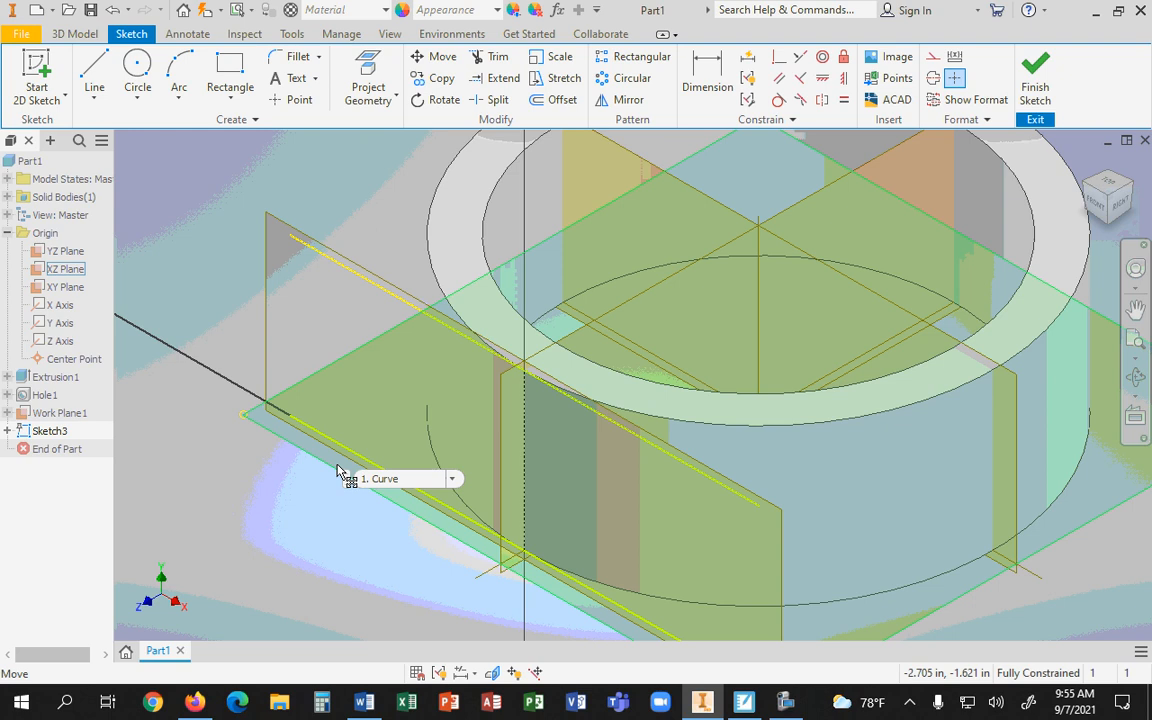
{"action": "left_click_drag", "start_coordinate": [214, 181], "coordinate": [457, 466]}
{"action": "scroll", "coordinate": [141, 391], "scroll_direction": "up", "scroll_amount": 4}
{"action": "scroll", "coordinate": [343, 471], "scroll_direction": "down", "scroll_amount": 5}
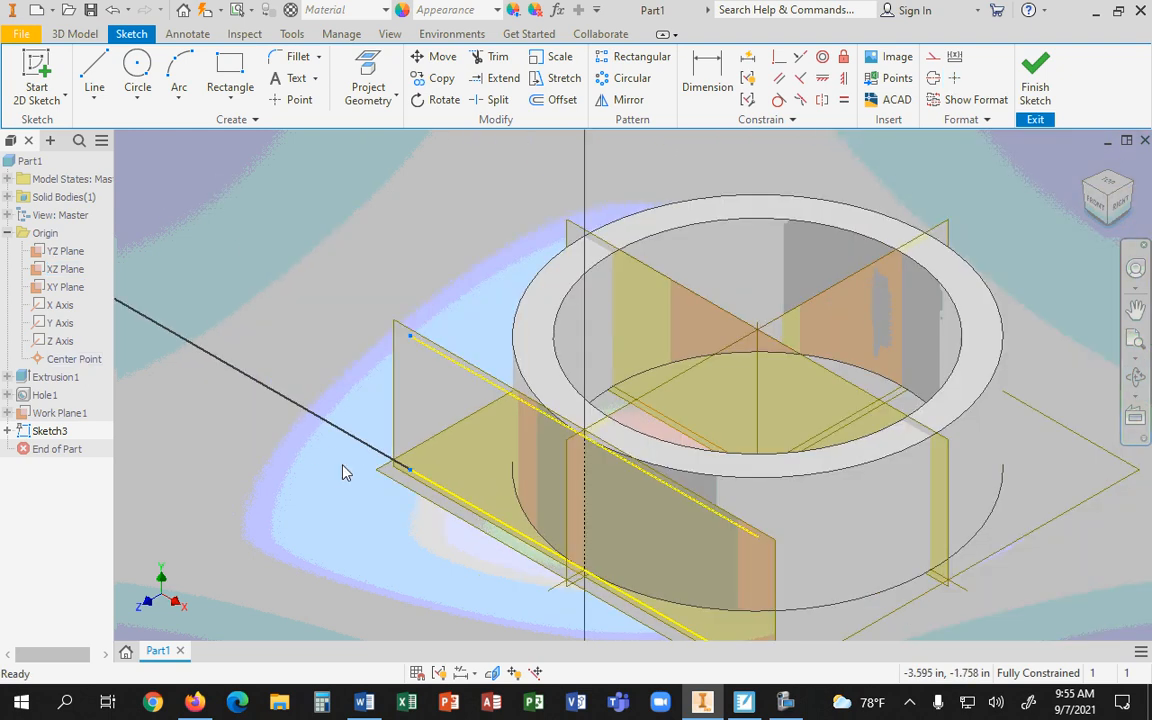
{"action": "mouse_move", "coordinate": [338, 385]}
{"action": "left_mouse_down"}
{"action": "mouse_move", "coordinate": [504, 576]}
{"action": "mouse_move", "coordinate": [550, 598]}
{"action": "left_mouse_up"}
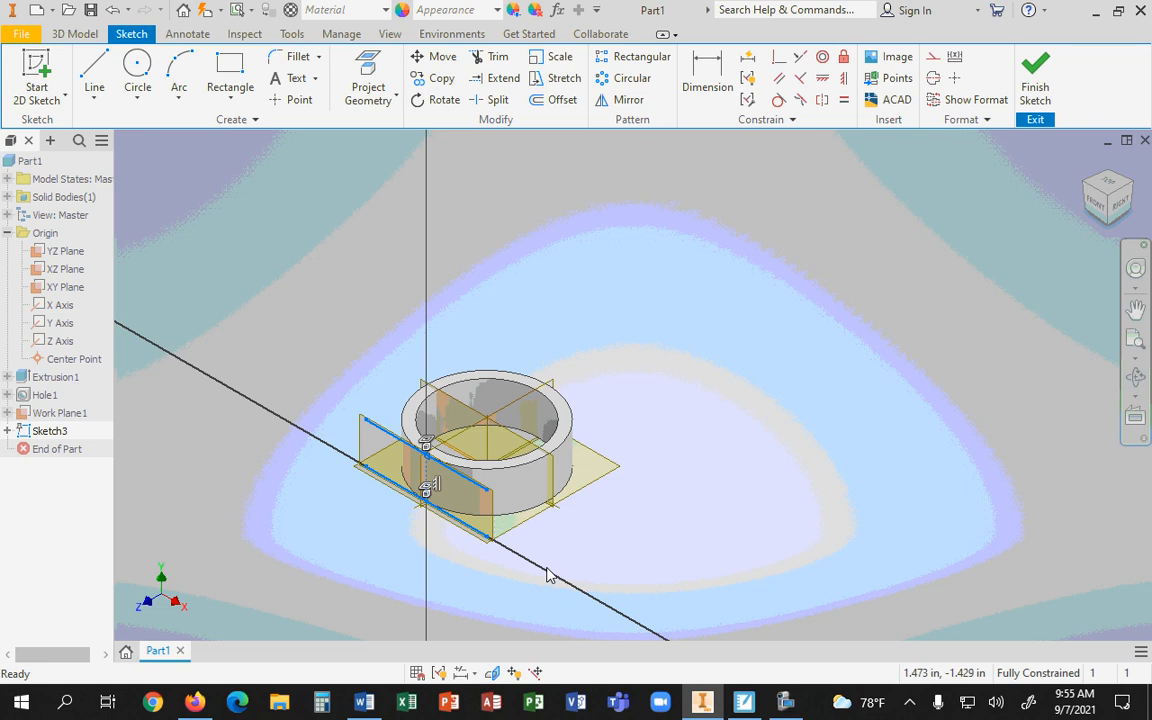
{"action": "left_click", "coordinate": [466, 556]}
{"action": "left_click_drag", "start_coordinate": [333, 405], "coordinate": [527, 571]}
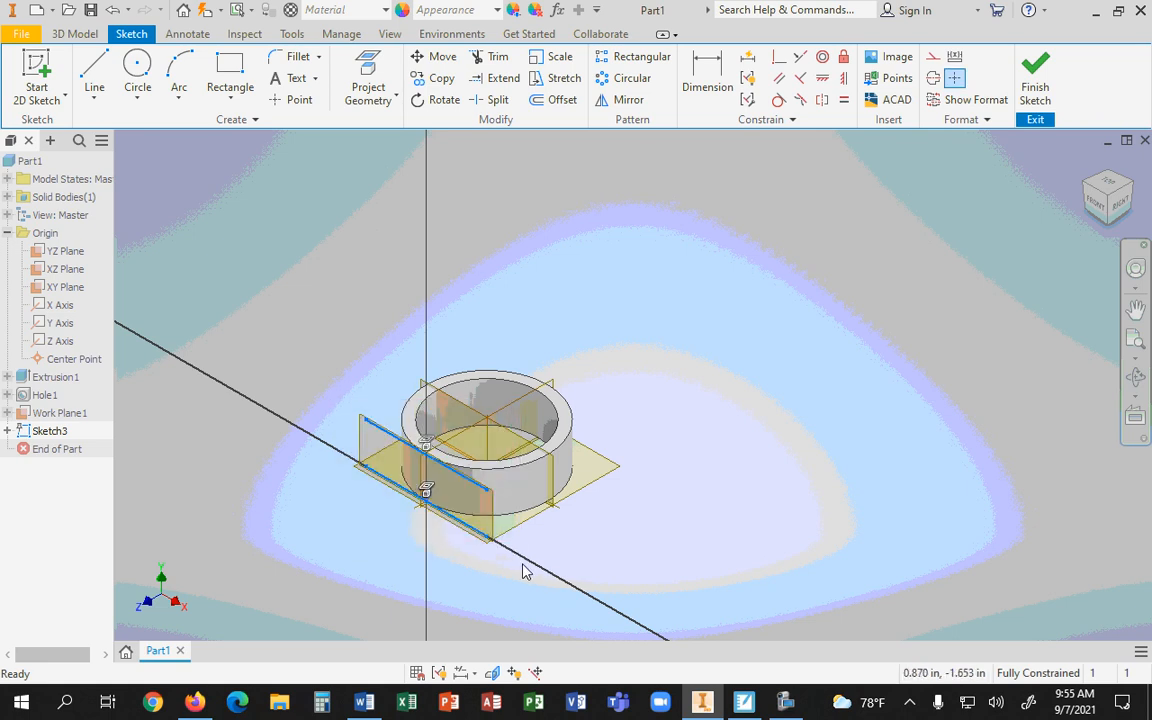
{"action": "left_click", "coordinate": [392, 438]}
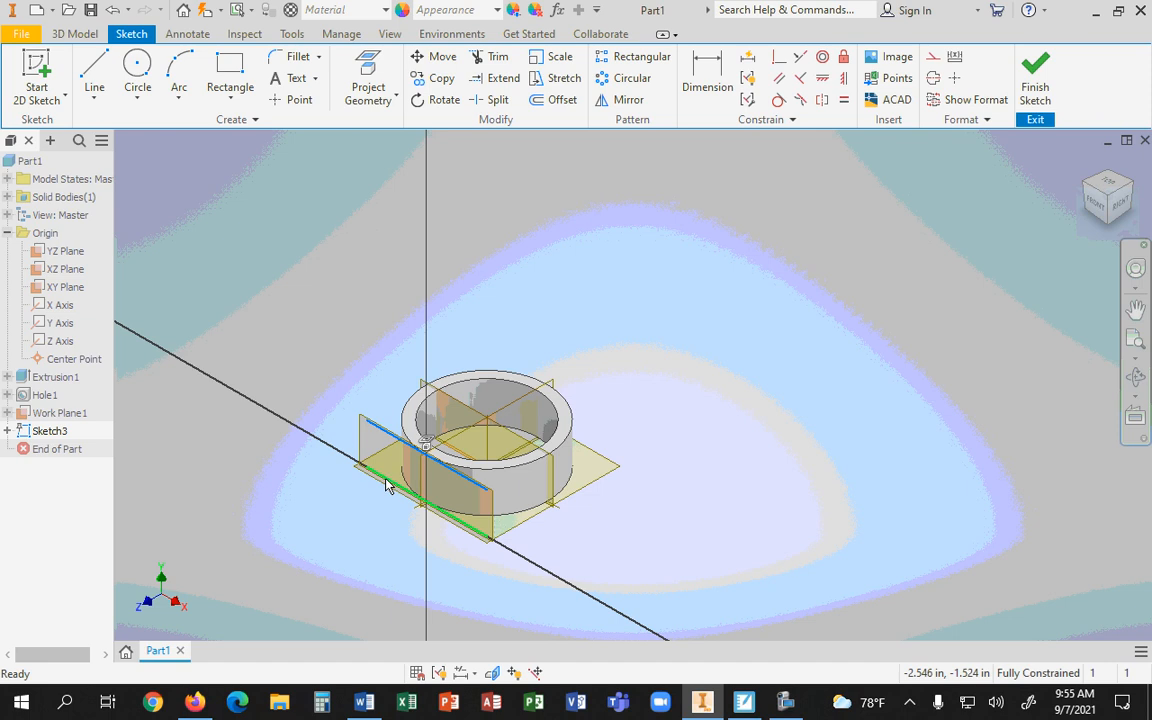
{"action": "left_click", "coordinate": [388, 485]}
{"action": "scroll", "coordinate": [257, 455], "scroll_direction": "down", "scroll_amount": 3}
{"action": "scroll", "coordinate": [262, 409], "scroll_direction": "up", "scroll_amount": 5}
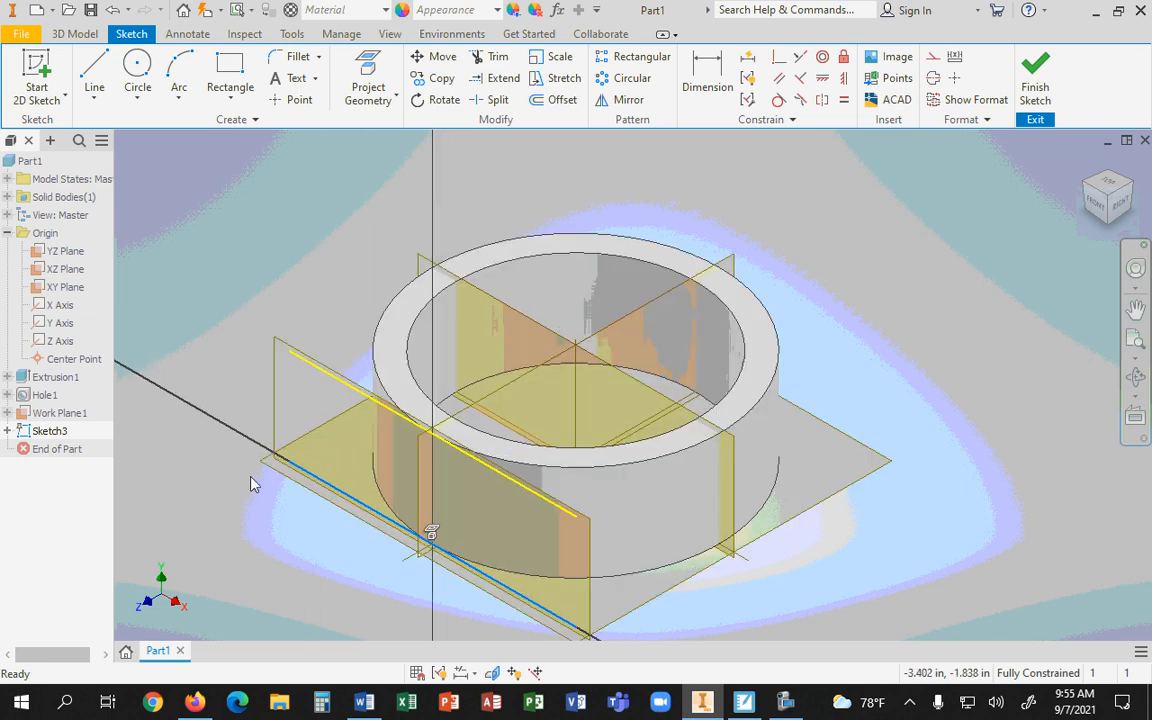
{"action": "key", "text": "Escape"}
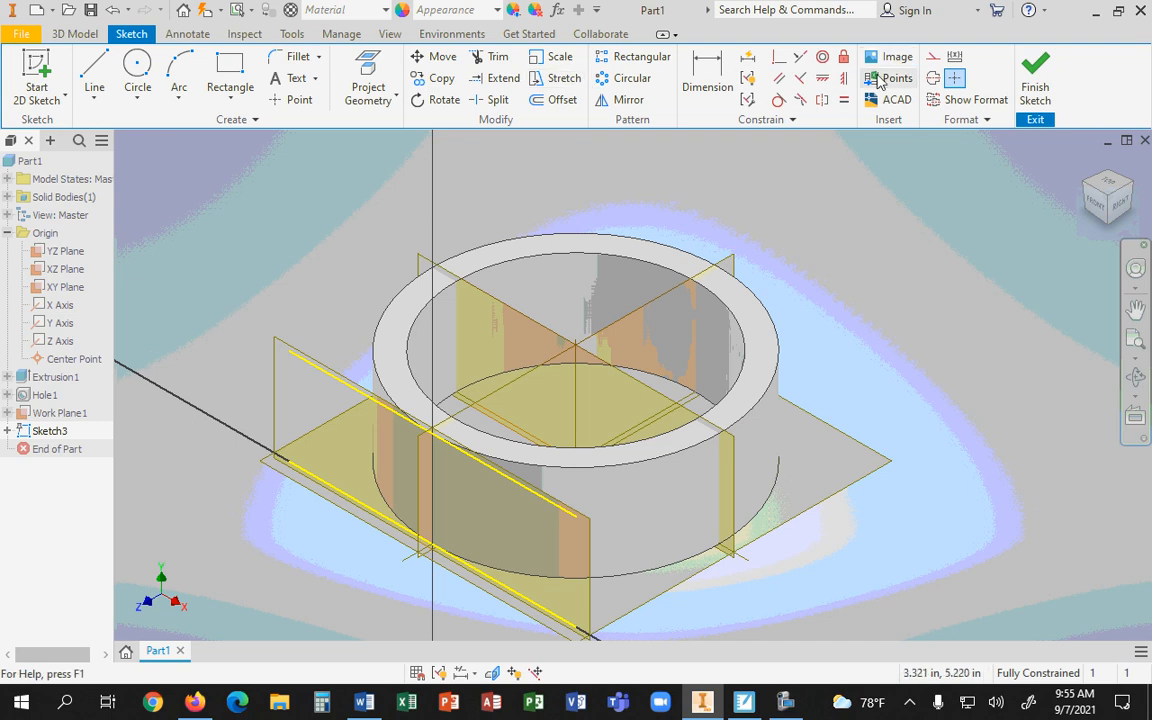
Finish the sketch with the projected ring edges and delete it from the part
{"action": "left_click", "coordinate": [1035, 80]}
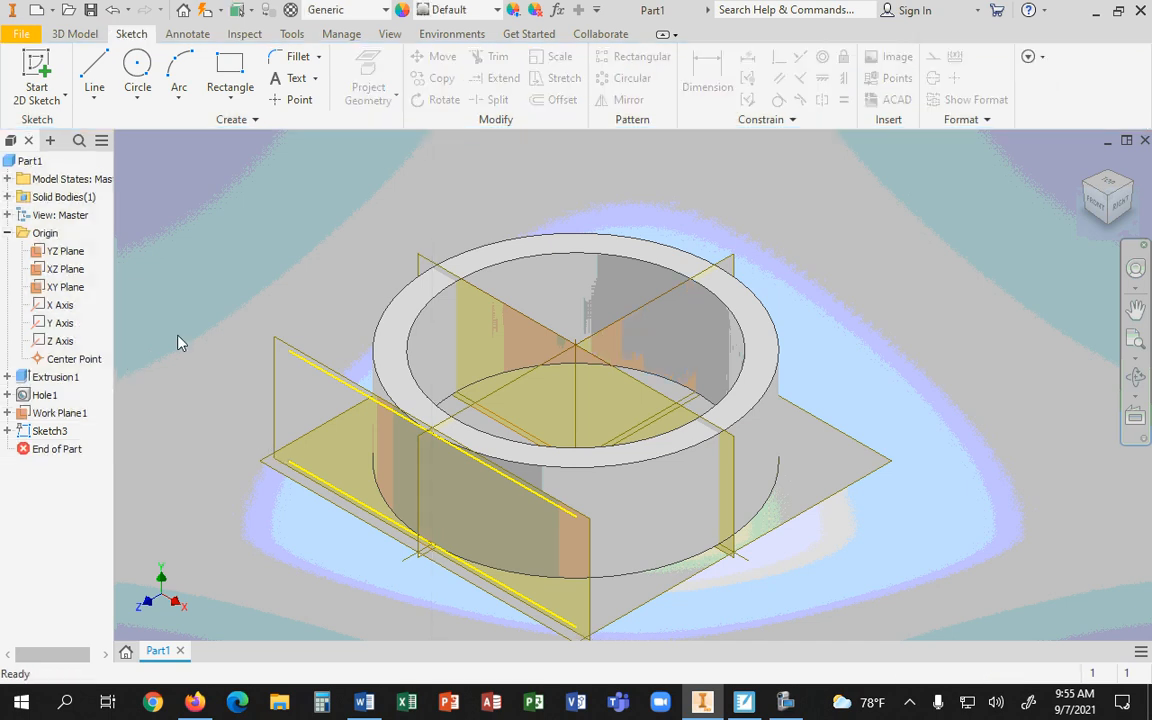
{"action": "left_click", "coordinate": [45, 438]}
{"action": "right_click", "coordinate": [45, 438]}
{"action": "left_click", "coordinate": [78, 297]}
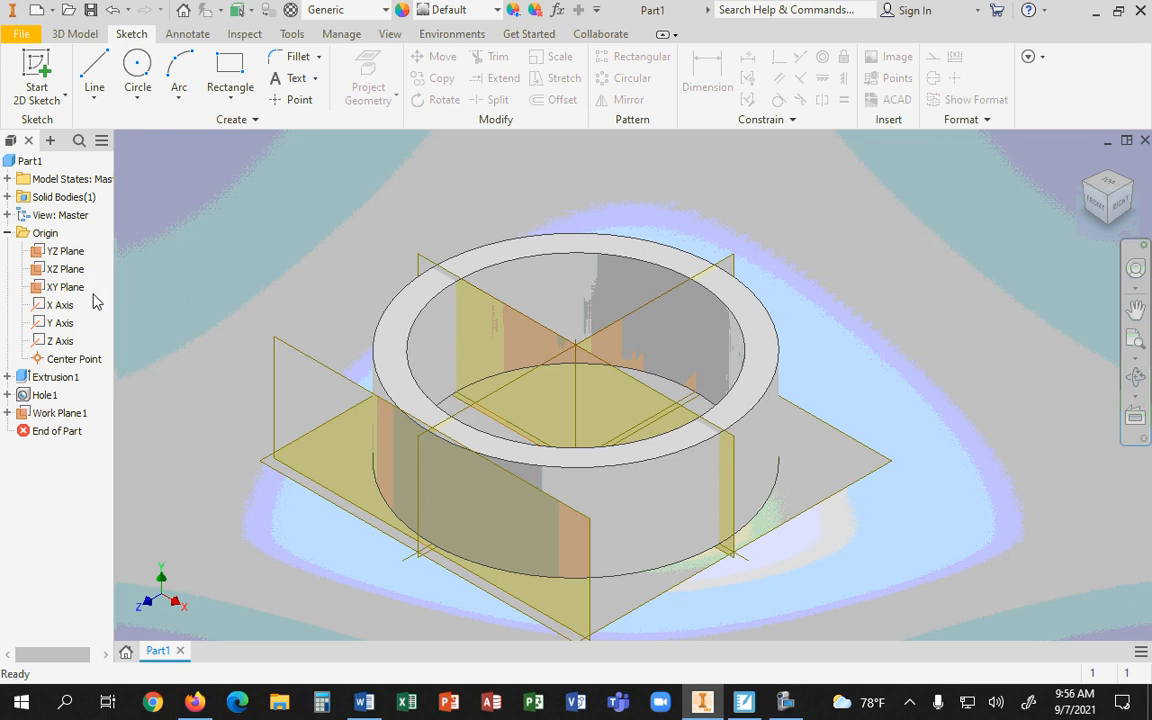
Start a new sketch on the tangent work plane and draw a vertical line from the top edge's midpoint to the origin
{"action": "left_click", "coordinate": [336, 380]}
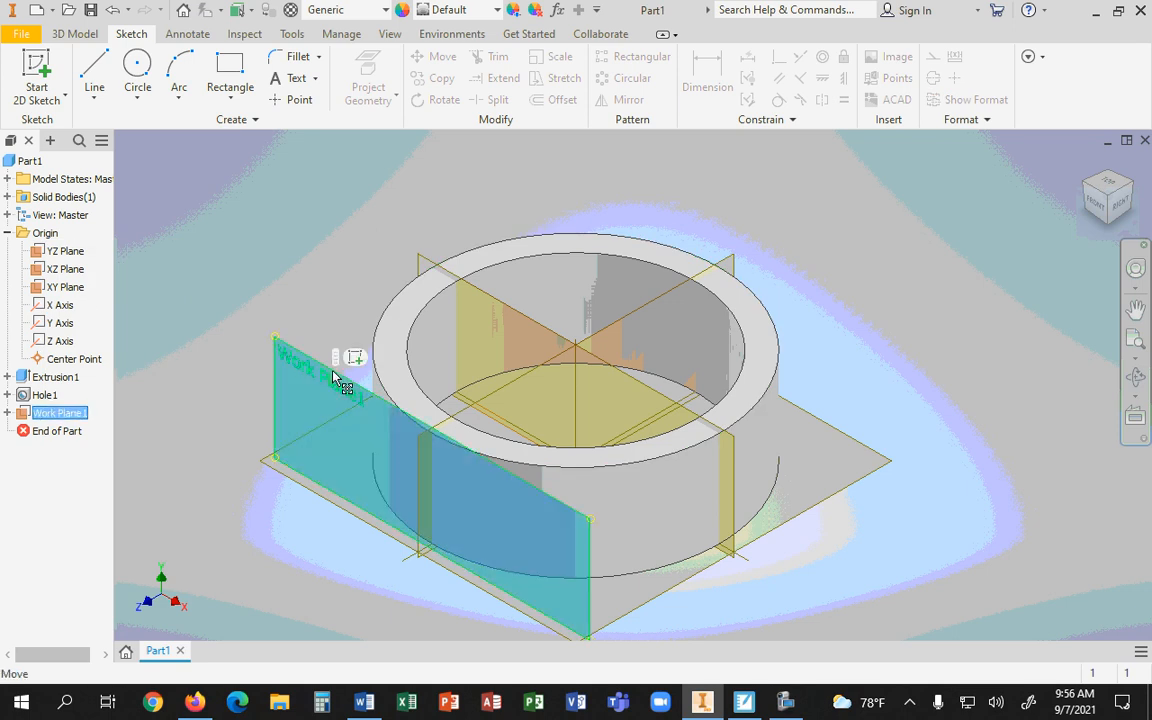
{"action": "left_click", "coordinate": [355, 358]}
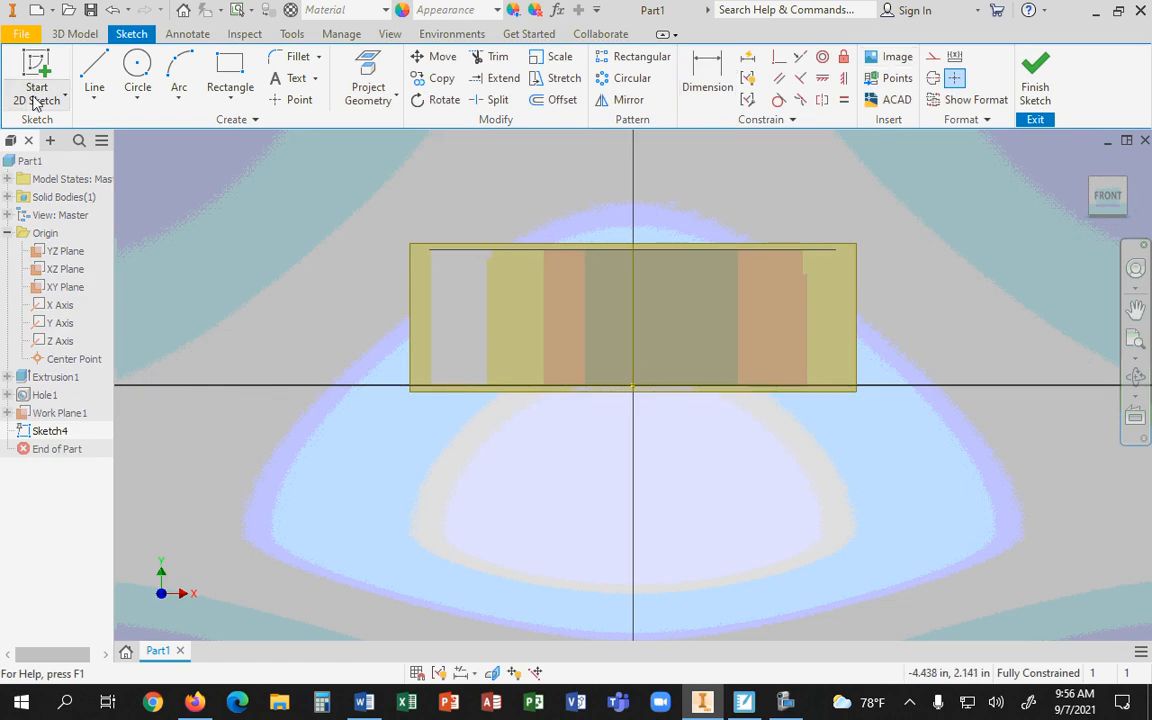
{"action": "left_click", "coordinate": [94, 82]}
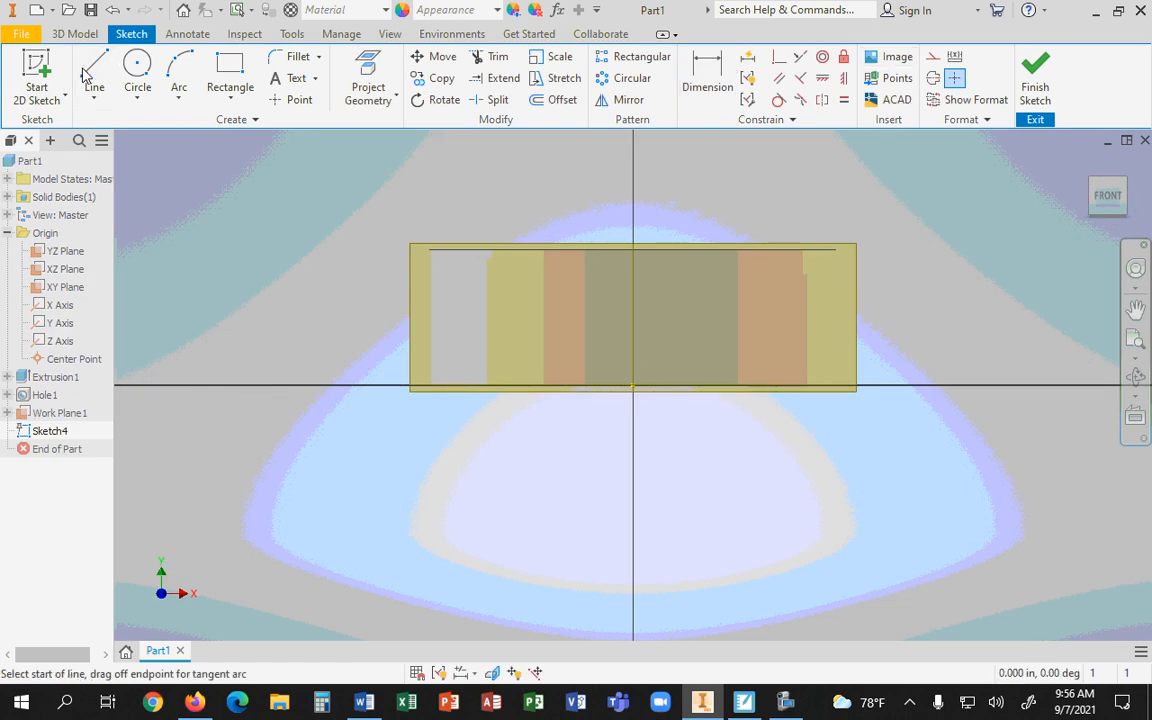
{"action": "left_click", "coordinate": [632, 249]}
{"action": "left_click", "coordinate": [632, 386]}
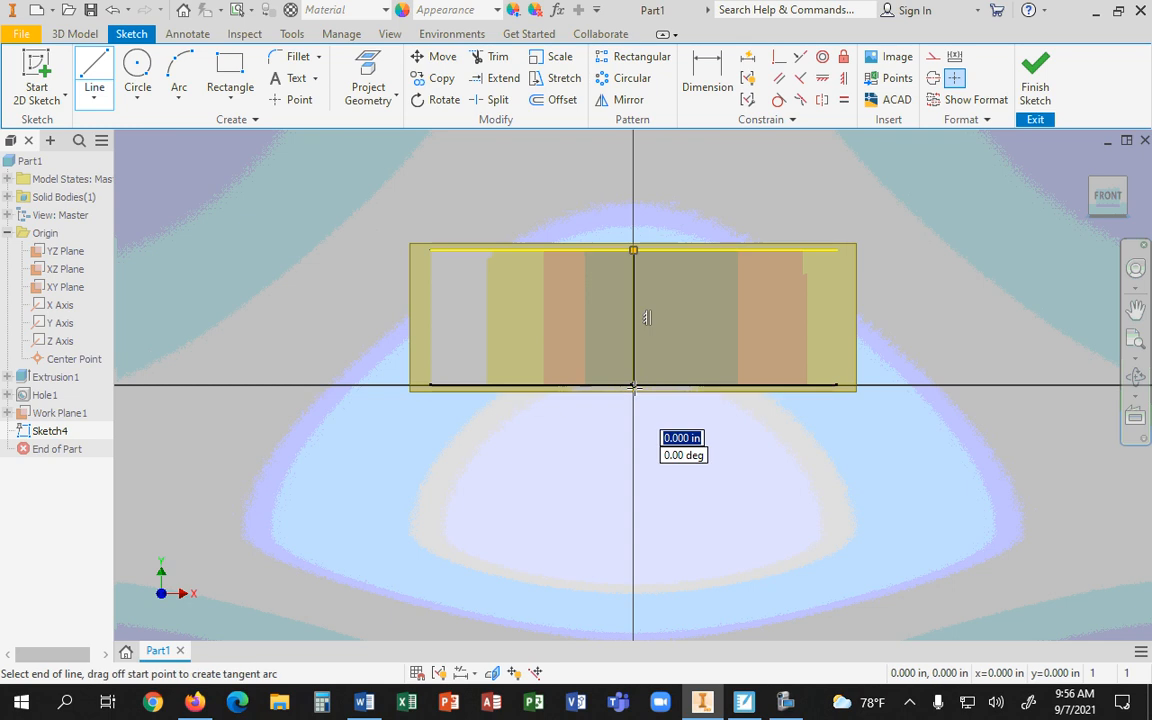
{"action": "key", "text": "Escape"}
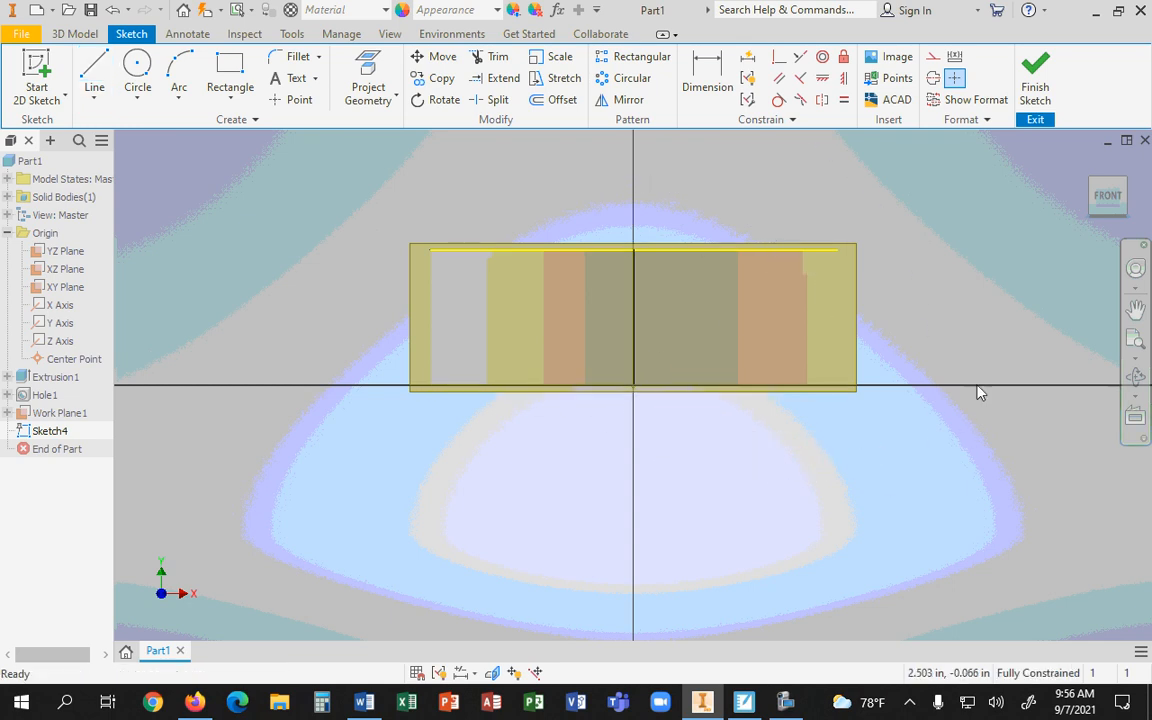
Convert the projected top edge and the vertical line to construction geometry
{"action": "left_click", "coordinate": [1084, 164]}
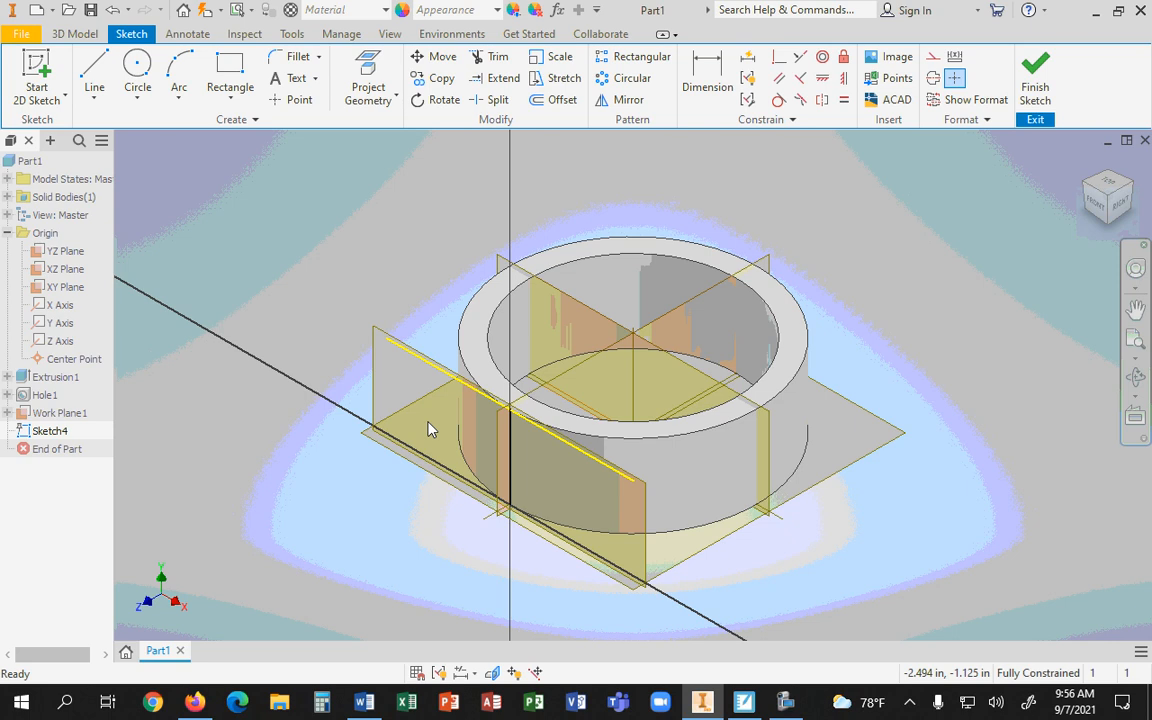
{"action": "left_click", "coordinate": [424, 360]}
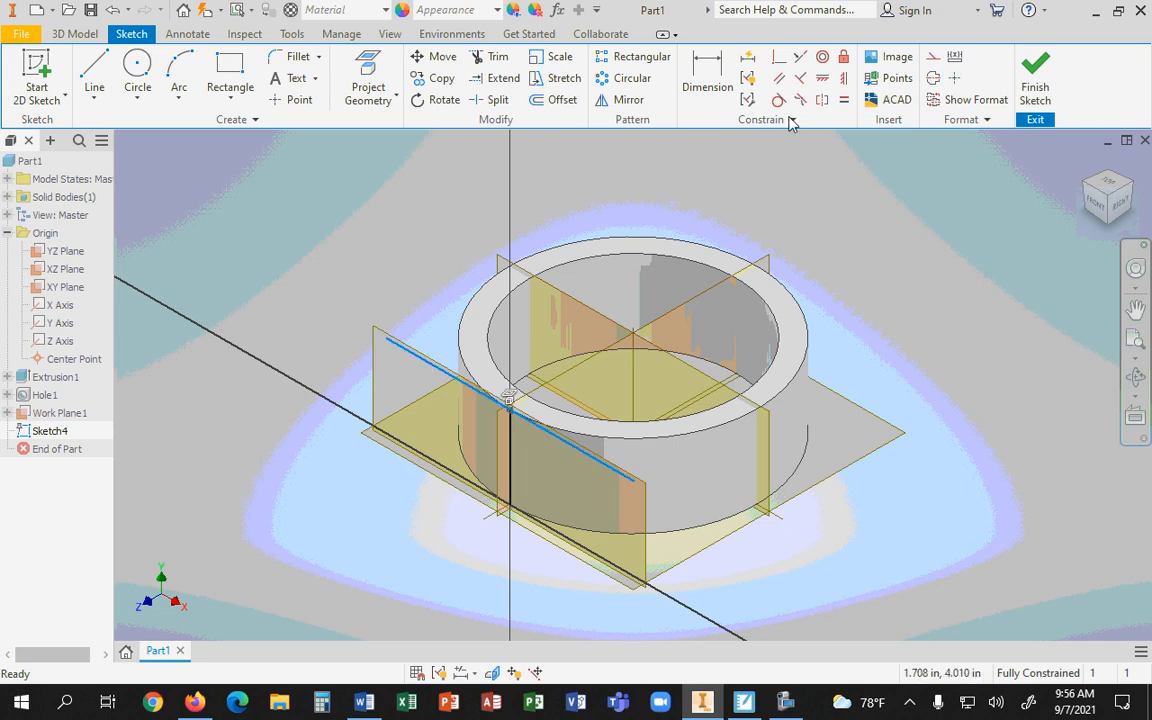
{"action": "left_click", "coordinate": [932, 56]}
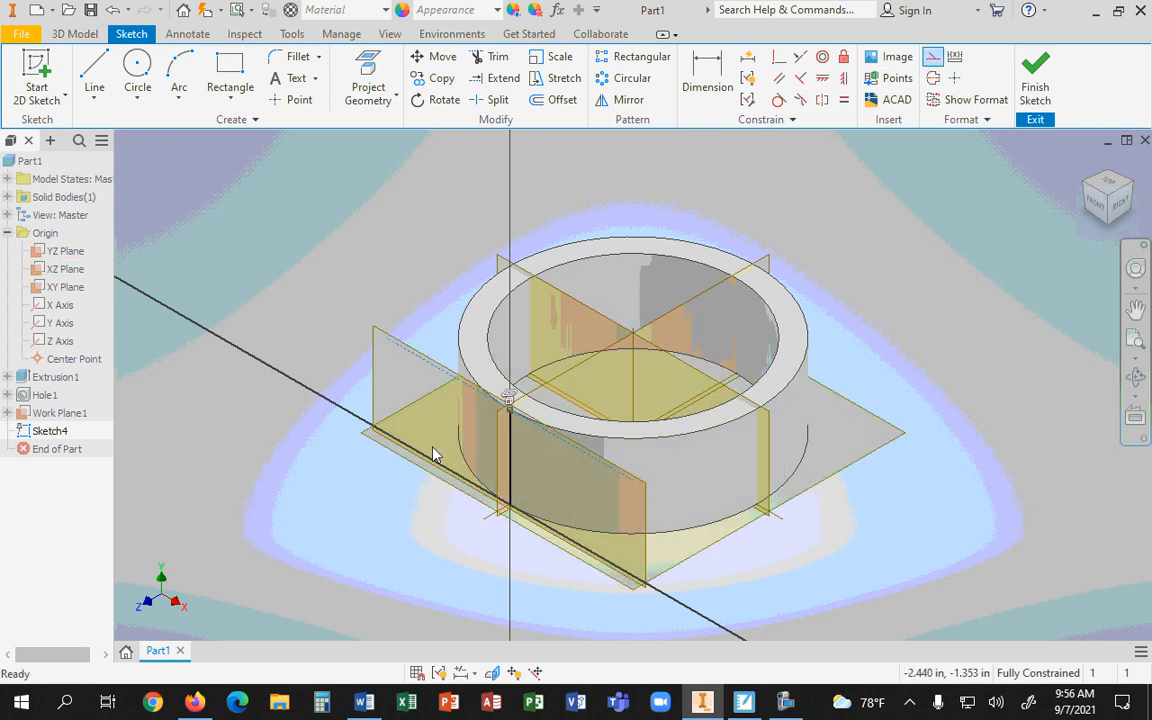
{"action": "left_click", "coordinate": [508, 458]}
{"action": "left_click", "coordinate": [932, 56]}
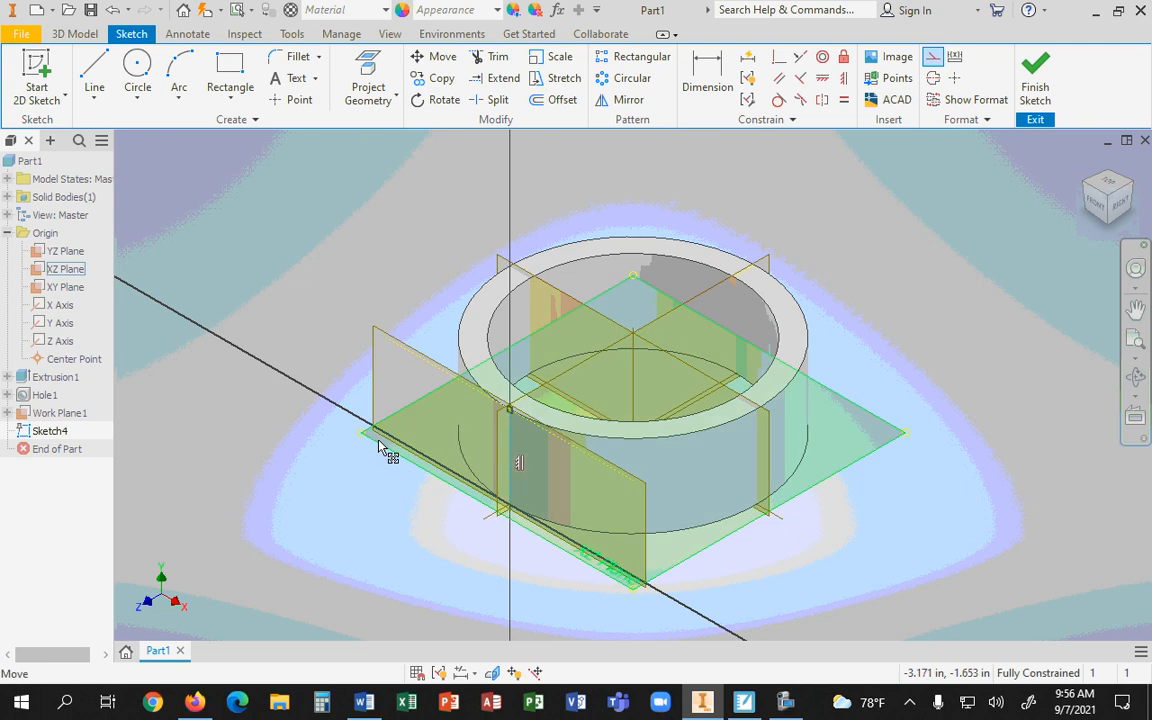
{"action": "left_click_drag", "start_coordinate": [305, 373], "coordinate": [702, 610]}
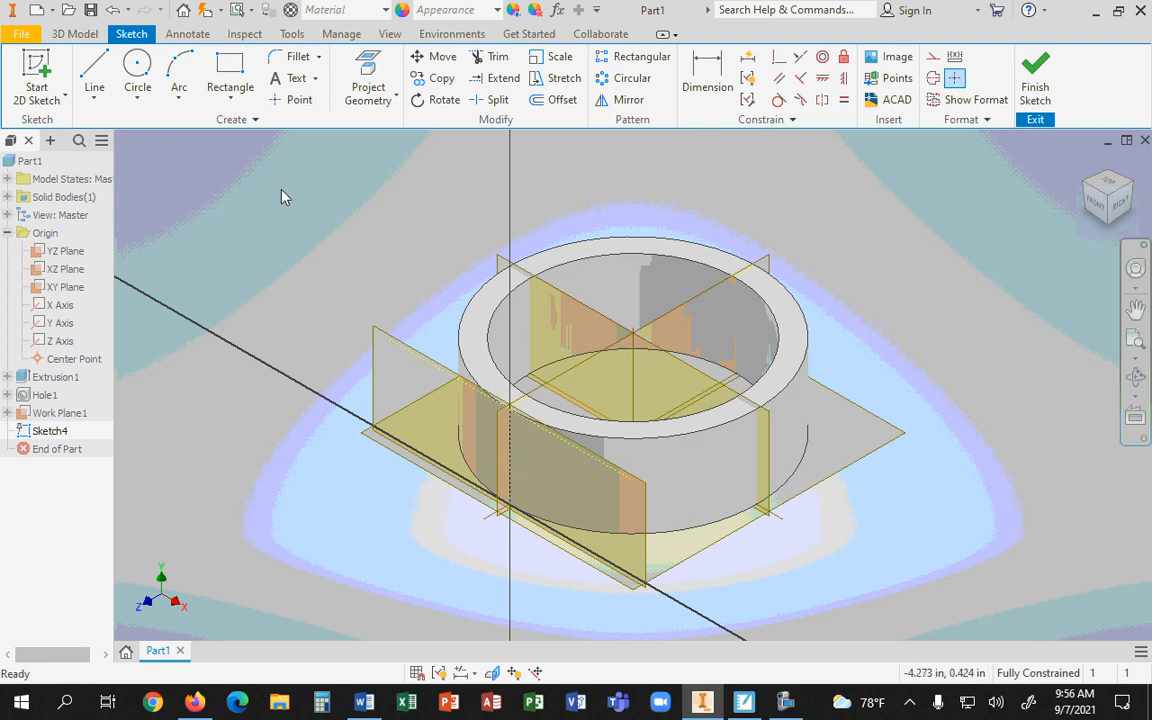
Finish the sketch and try to place a hole on the tangent work plane, moving it to the middle of the vertical construction line
{"action": "left_click", "coordinate": [292, 99]}
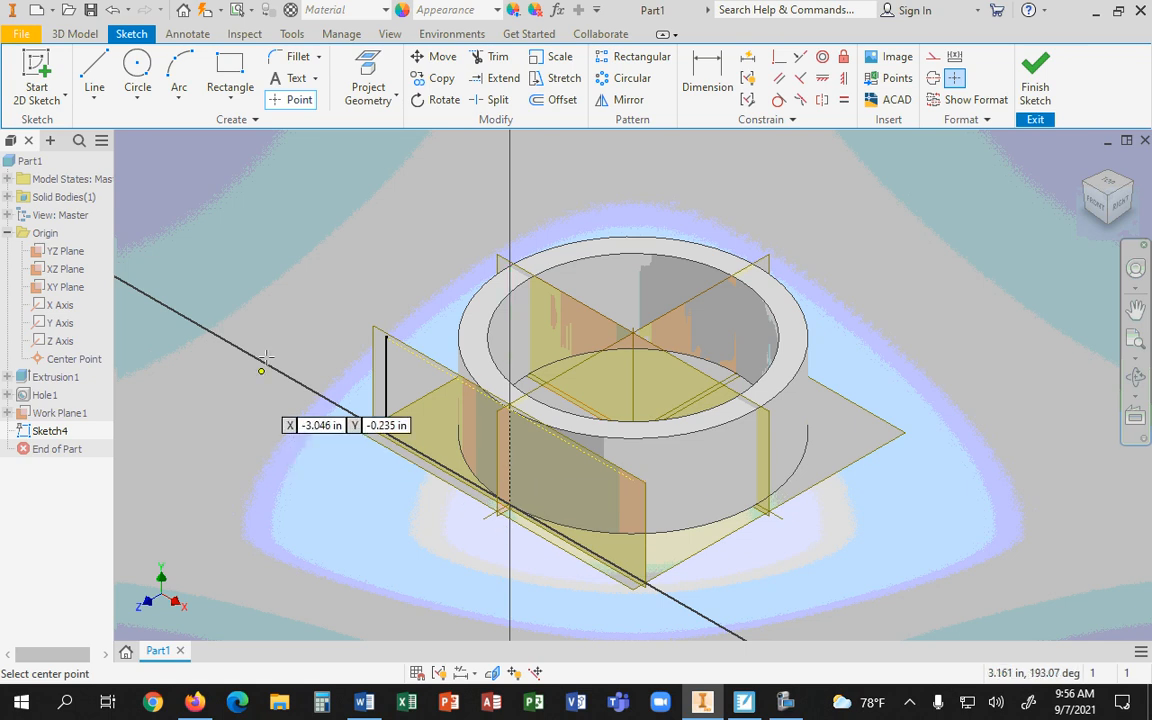
{"action": "key", "text": "Escape"}
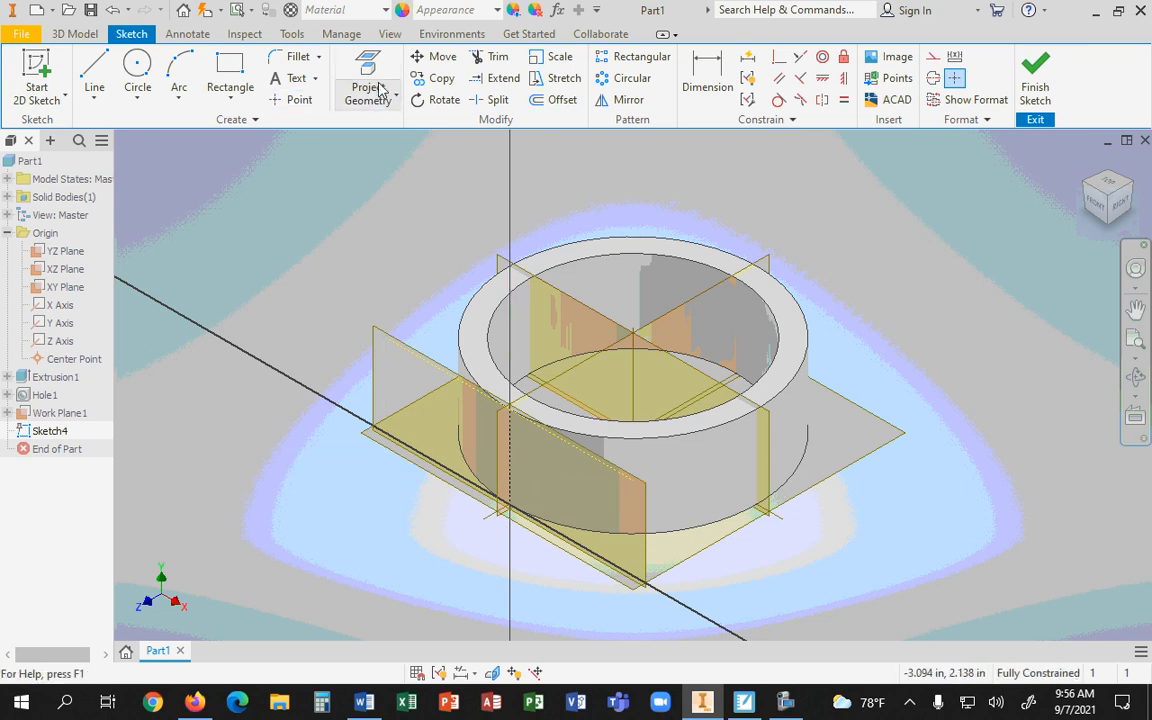
{"action": "left_click", "coordinate": [1040, 85]}
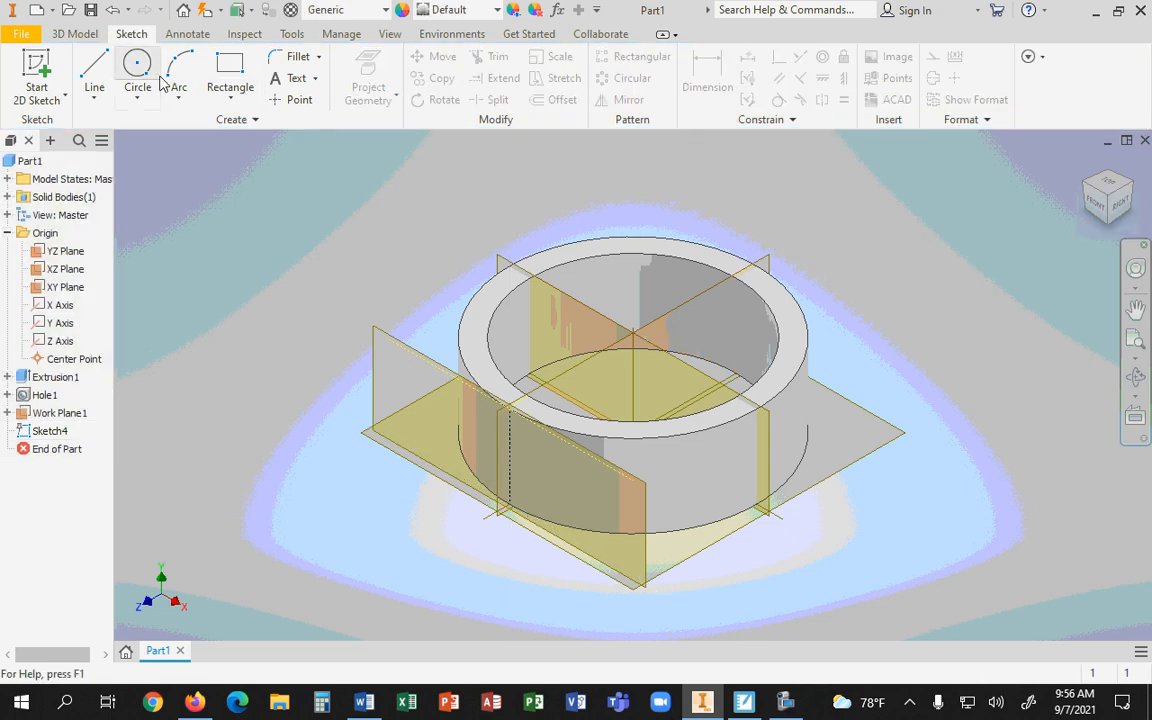
{"action": "left_click", "coordinate": [88, 36]}
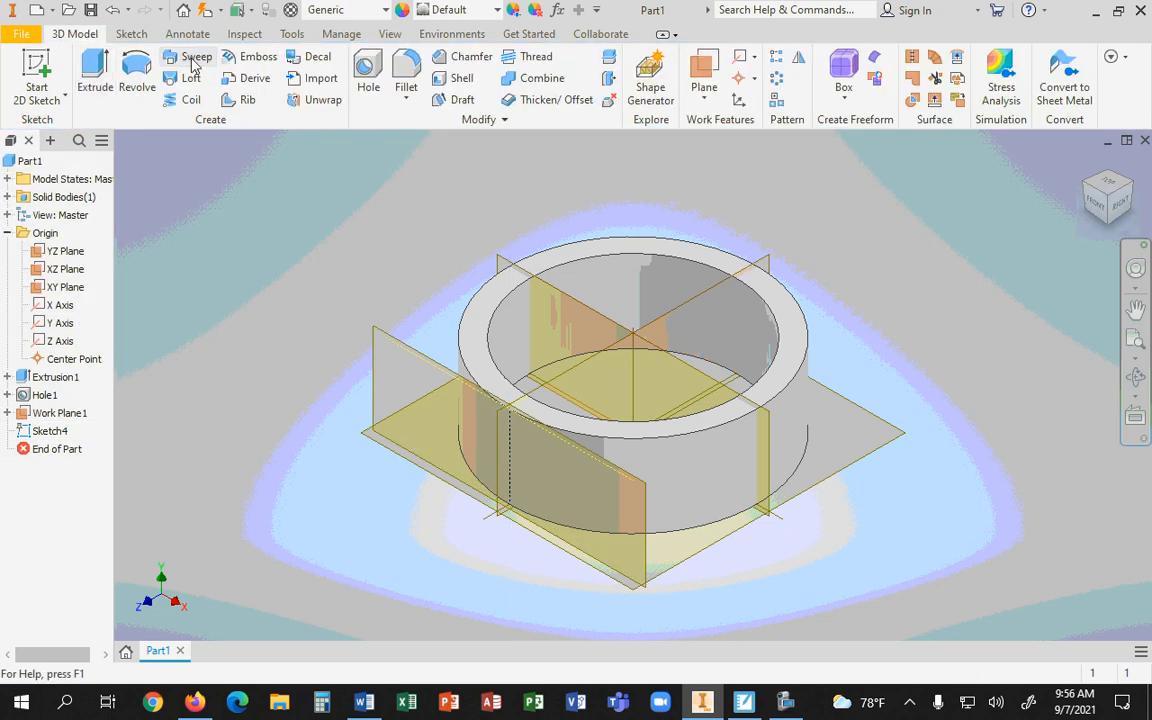
{"action": "left_click", "coordinate": [362, 78]}
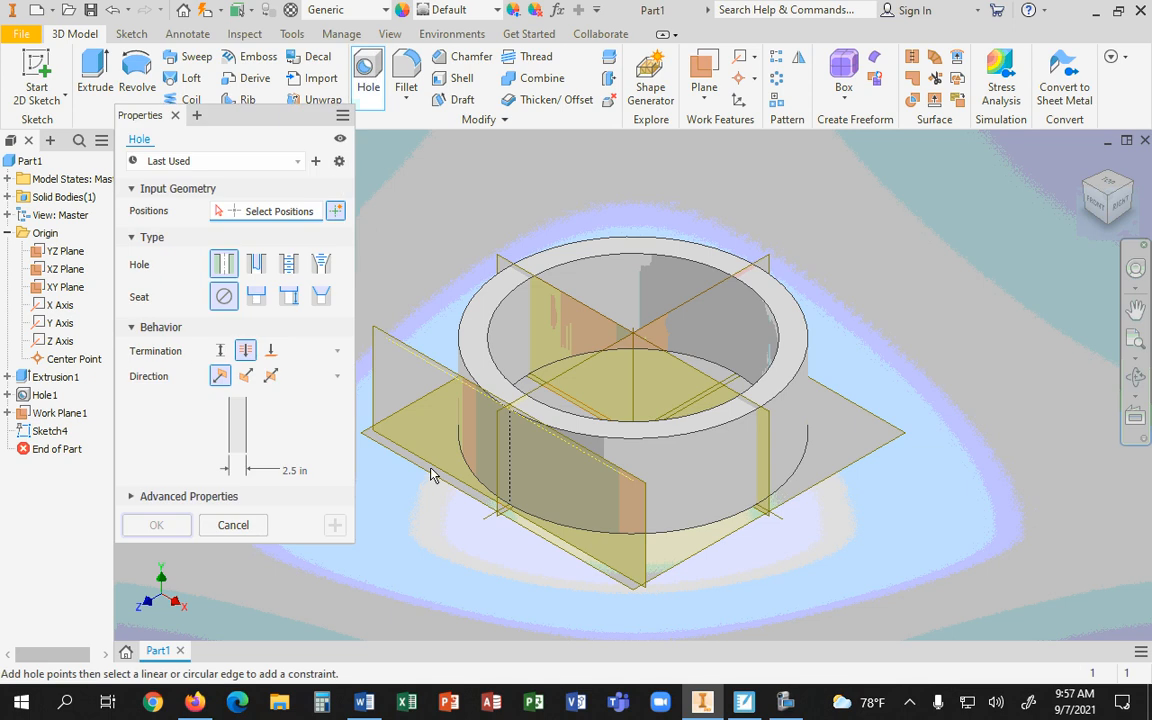
{"action": "left_click", "coordinate": [375, 359]}
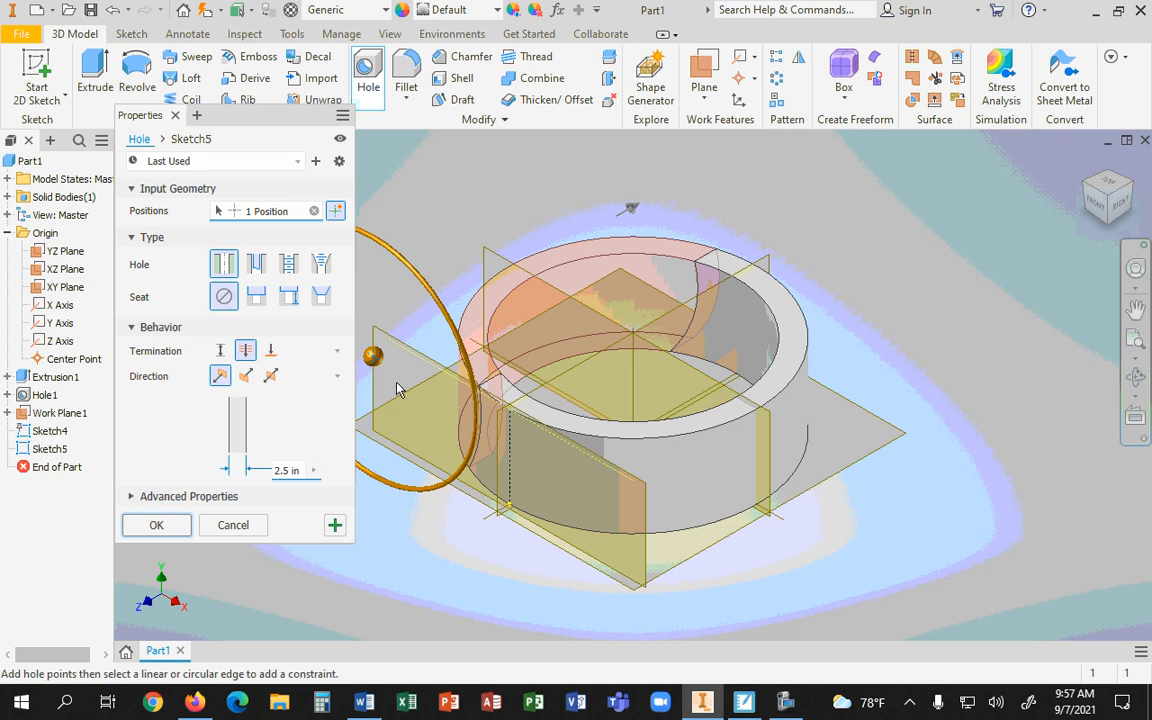
{"action": "left_click_drag", "start_coordinate": [375, 362], "coordinate": [507, 450]}
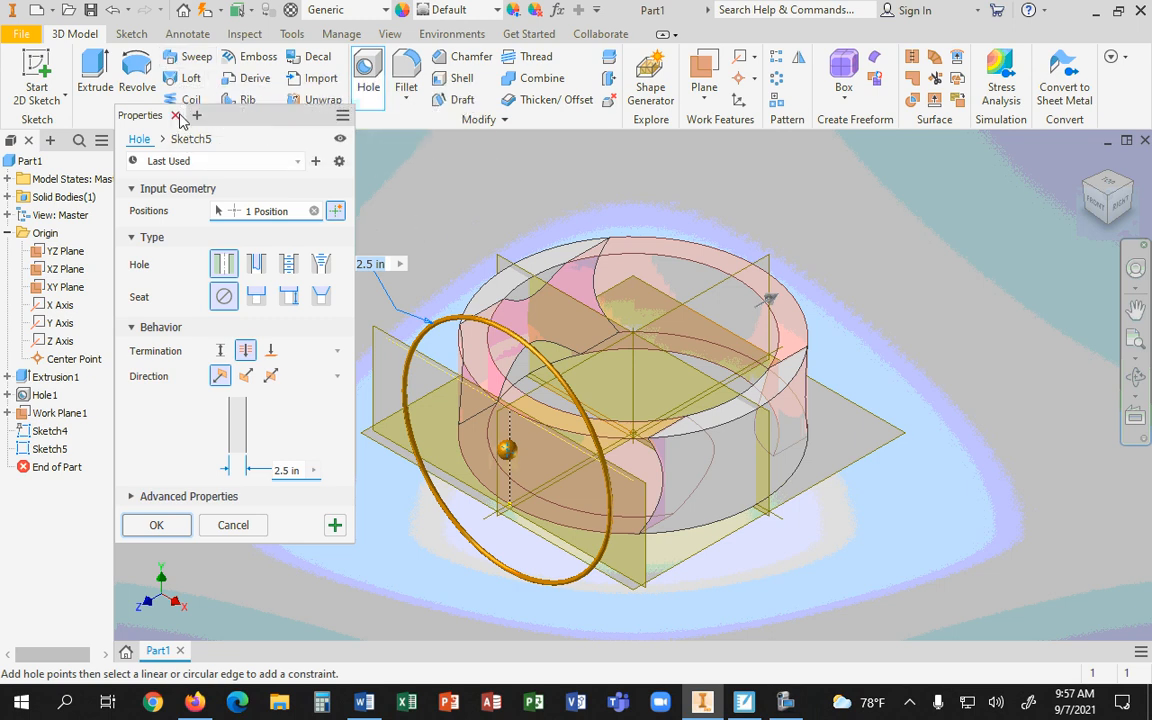
{"action": "left_click", "coordinate": [245, 529]}
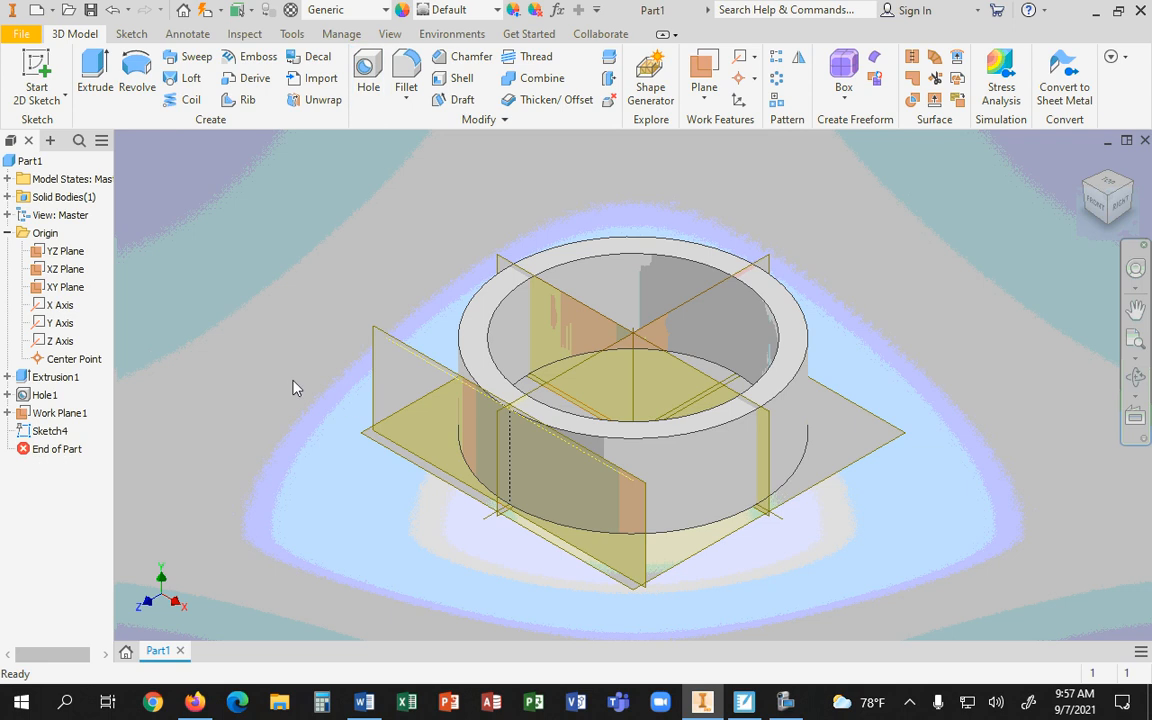
Reopen the construction-line sketch and place a center point at the midpoint of the vertical construction line
{"action": "right_click", "coordinate": [48, 436]}
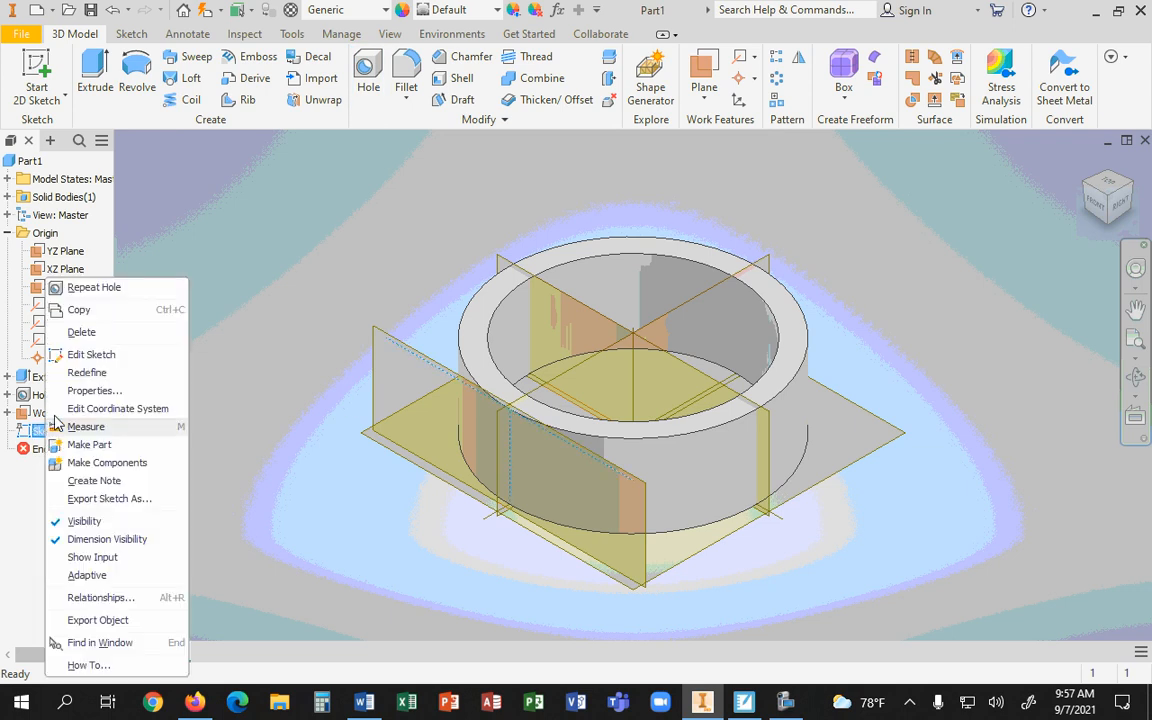
{"action": "left_click", "coordinate": [84, 355]}
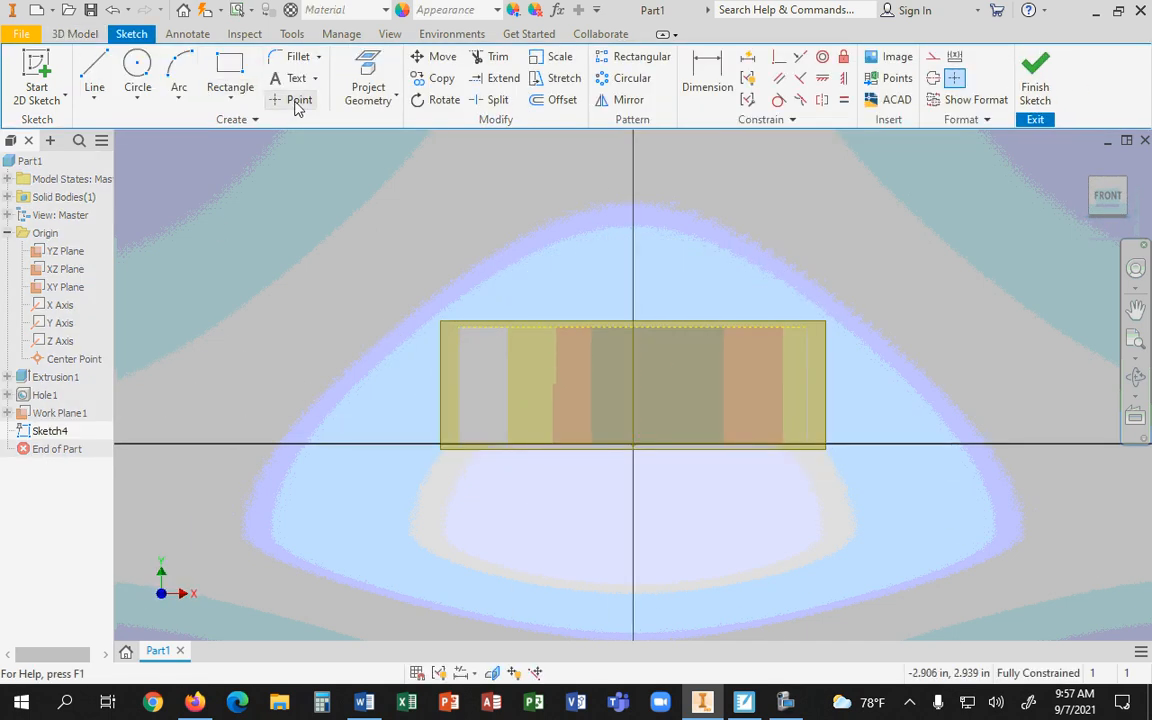
{"action": "left_click", "coordinate": [296, 100]}
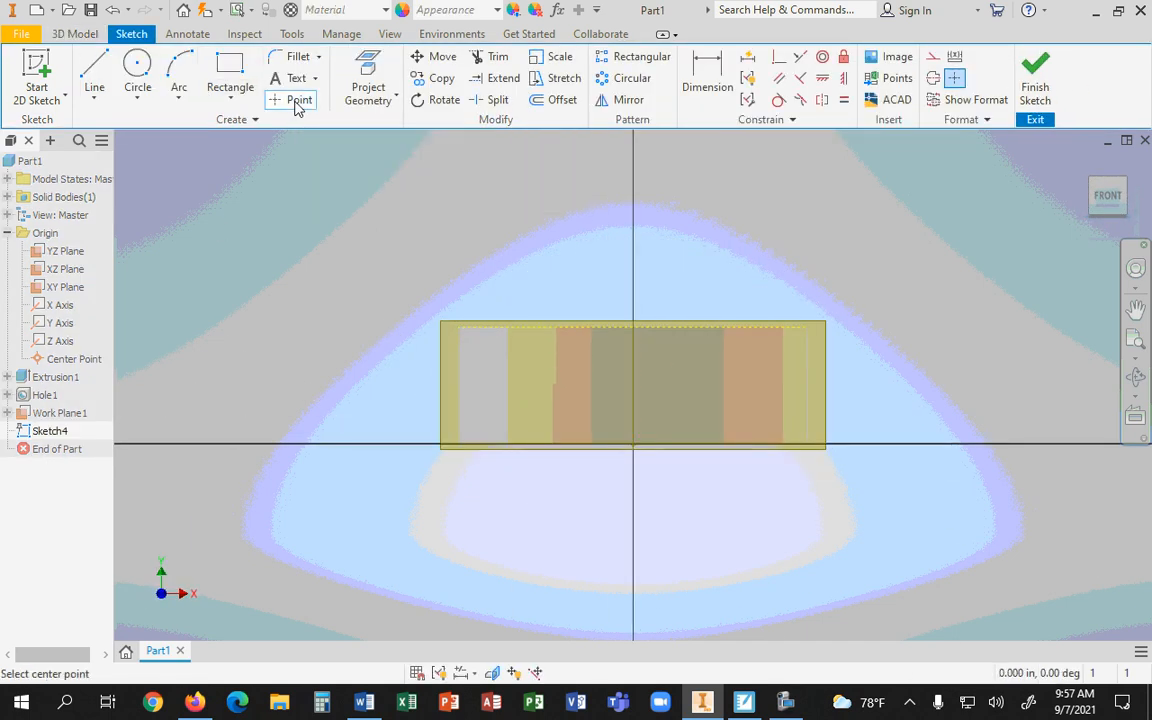
{"action": "left_click", "coordinate": [633, 385]}
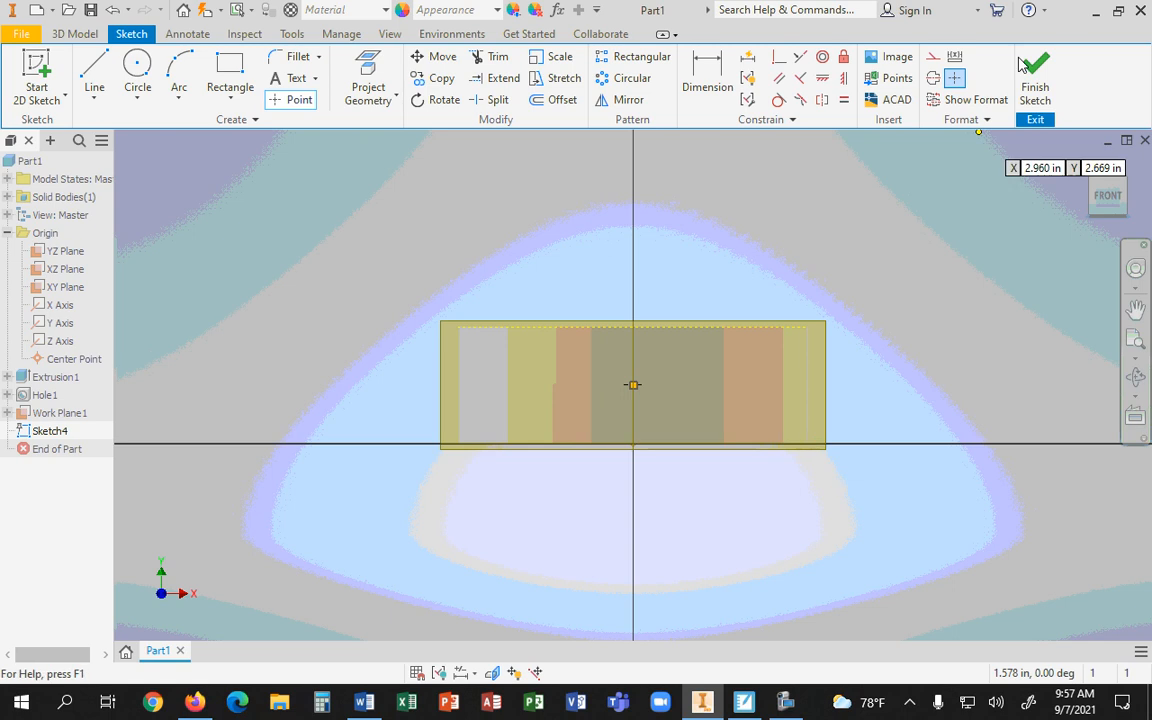
{"action": "left_click", "coordinate": [1087, 167]}
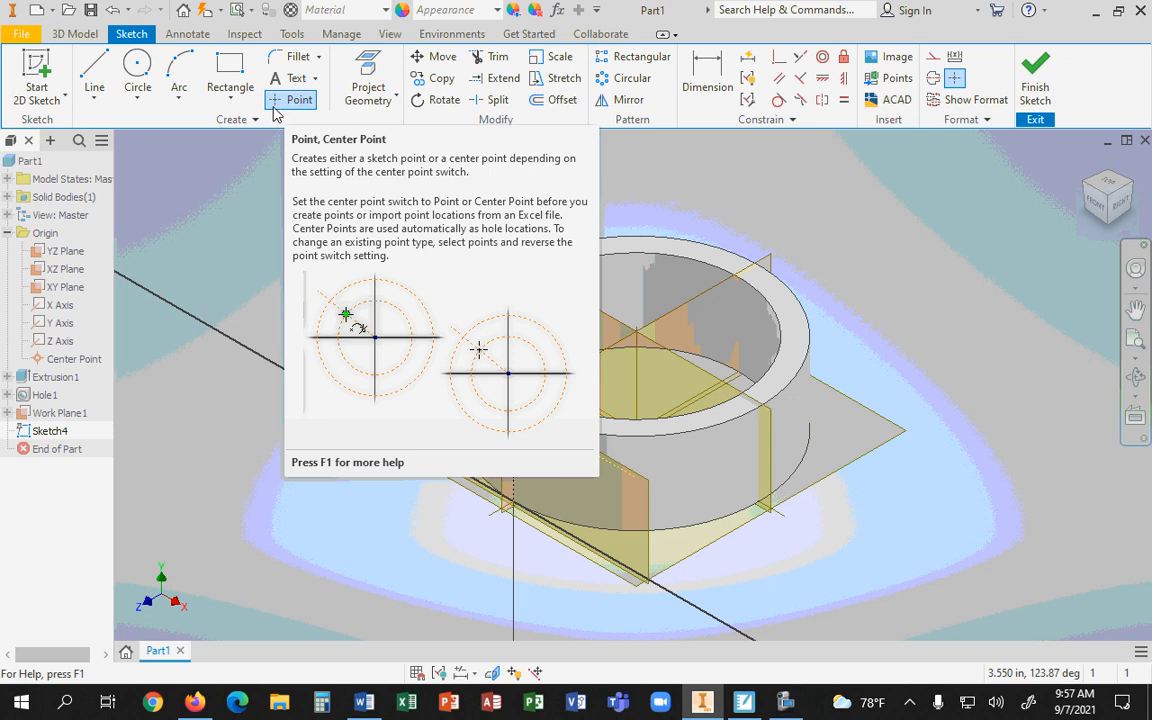
Start a simple hole at the sketch's center point on the offset work plane and set its diameter to 0.25 in
{"action": "left_click", "coordinate": [281, 102]}
{"action": "left_click", "coordinate": [73, 36]}
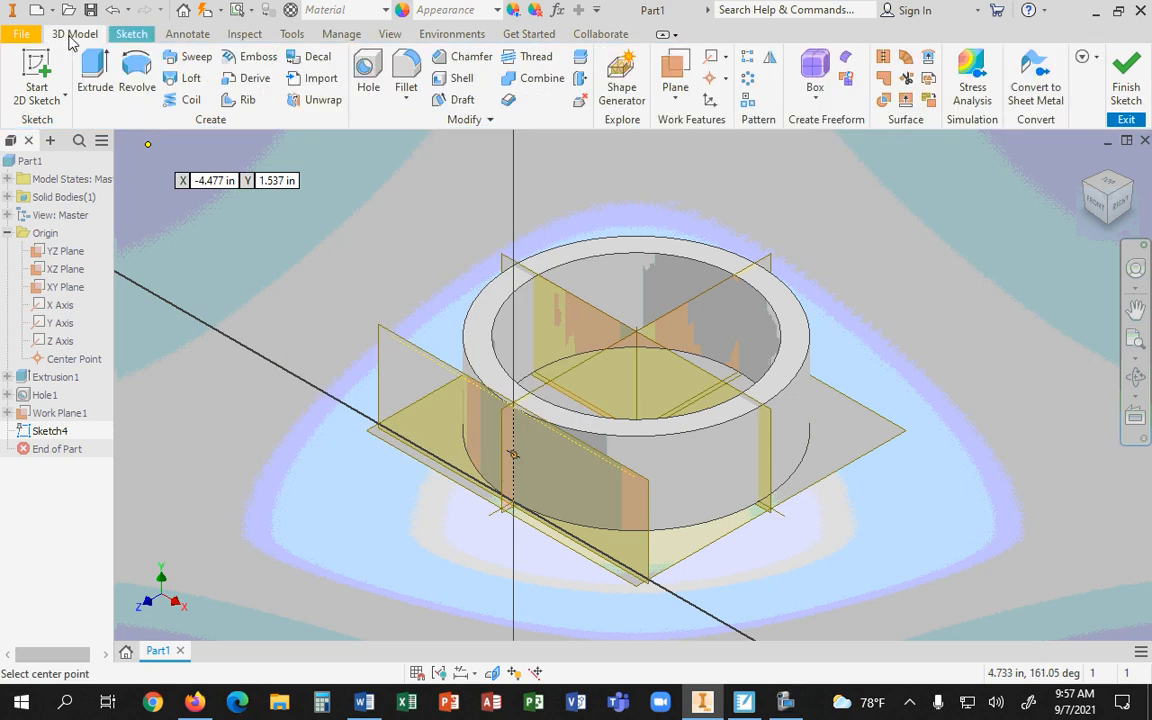
{"action": "left_click", "coordinate": [368, 66]}
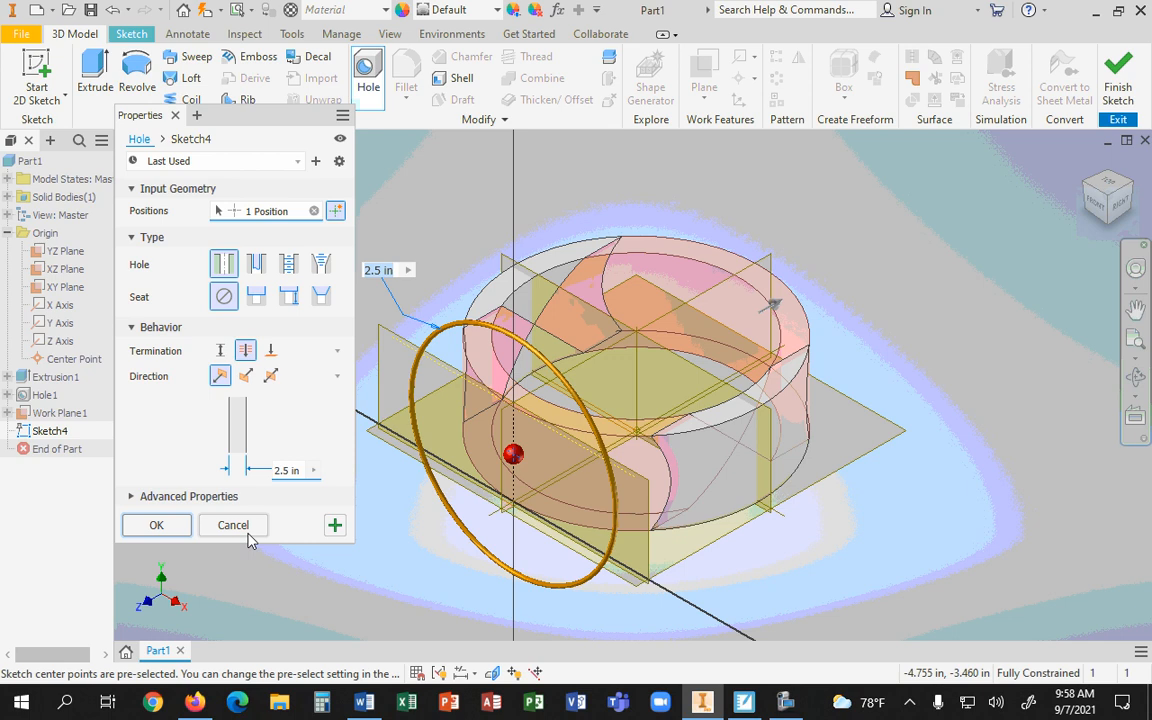
{"action": "left_click", "coordinate": [293, 470]}
{"action": "type", "text": ".25"}
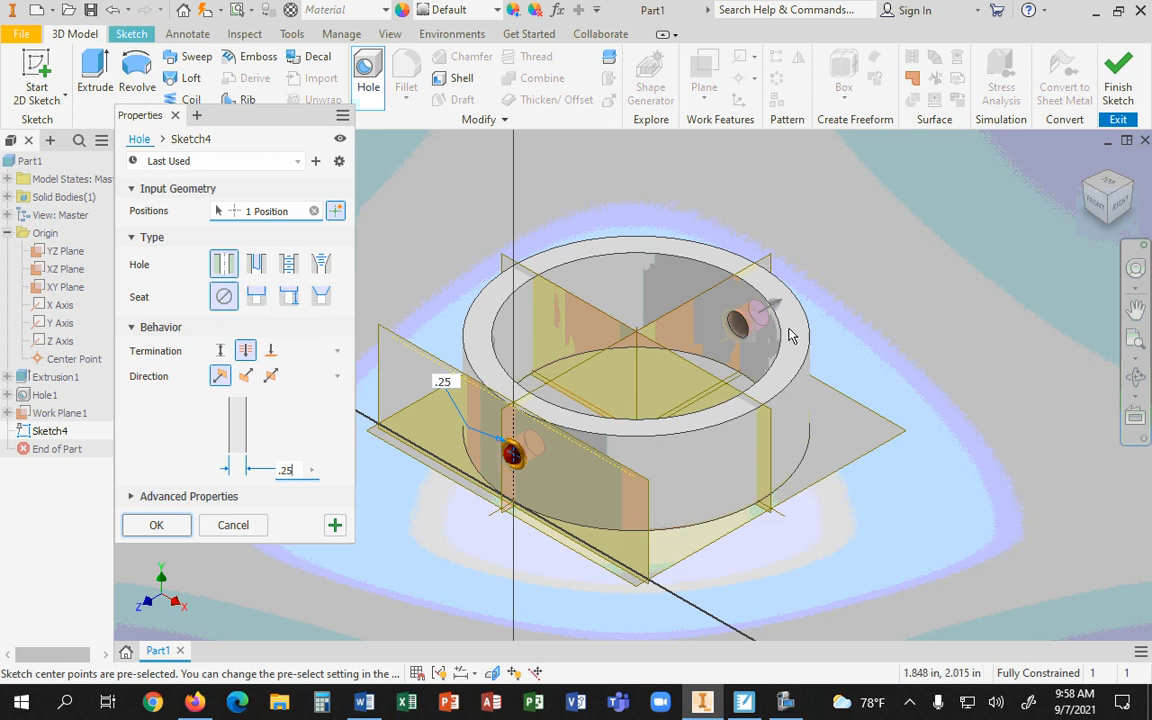
Set the hole to terminate at the ring's inner cylindrical face and create it
{"action": "left_click", "coordinate": [270, 350]}
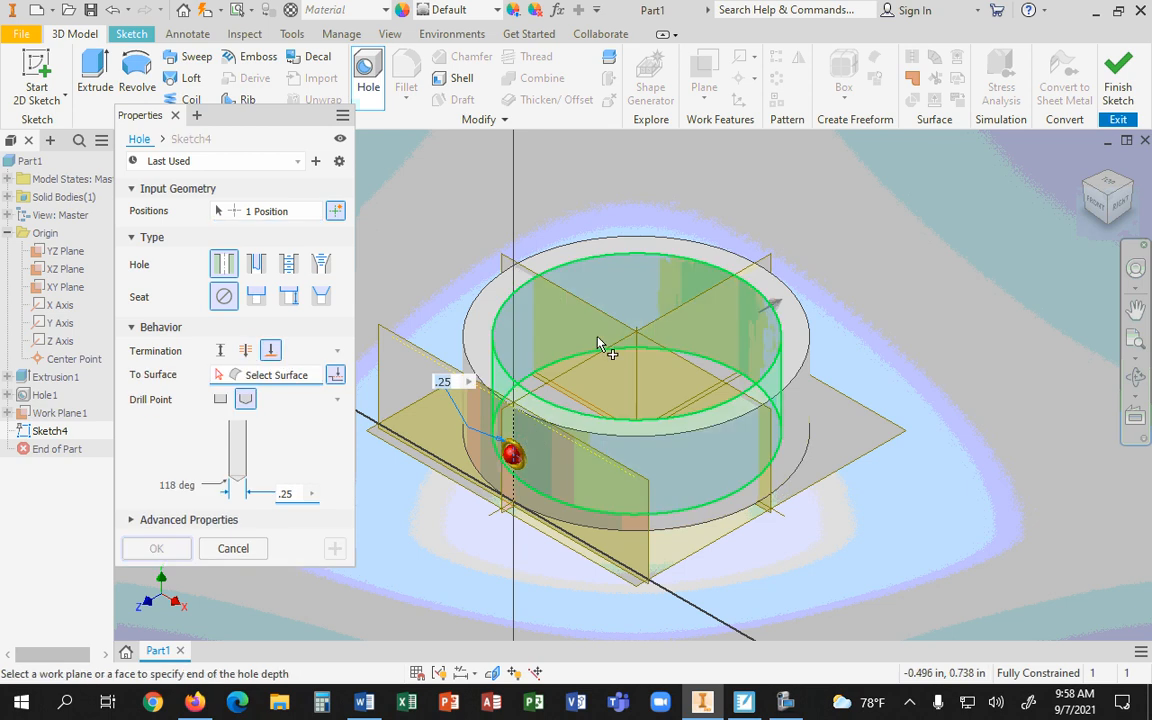
{"action": "left_click", "coordinate": [515, 336]}
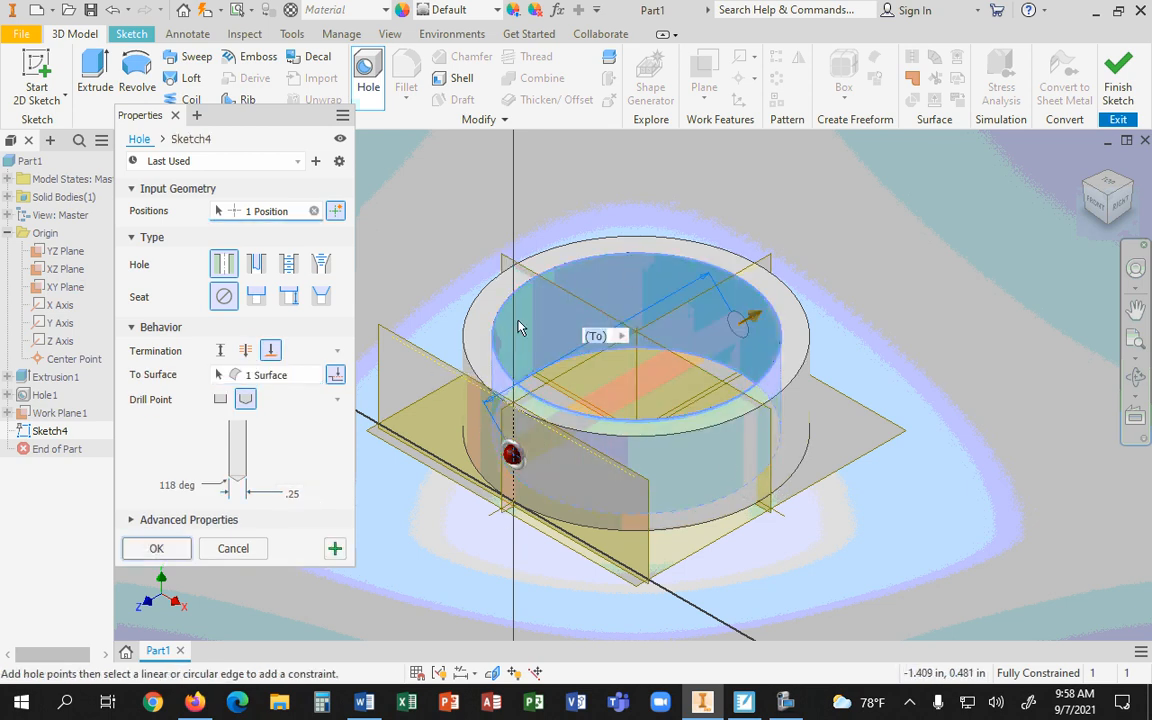
{"action": "left_click", "coordinate": [1100, 198]}
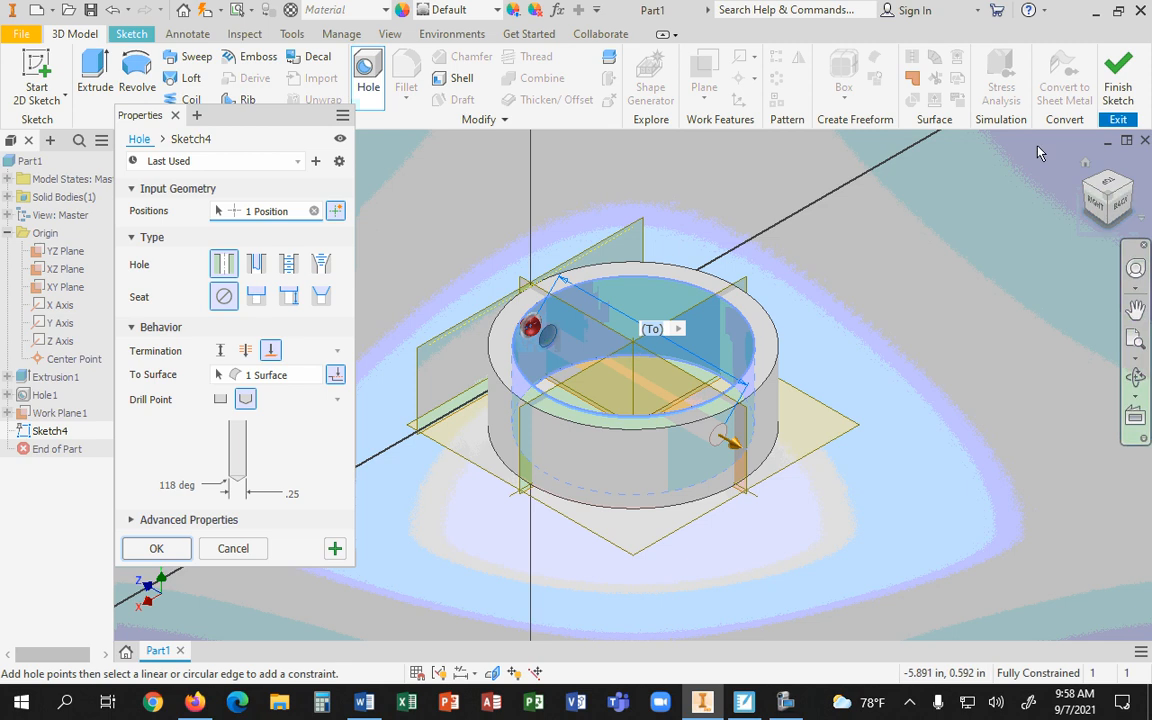
{"action": "left_click", "coordinate": [1089, 187]}
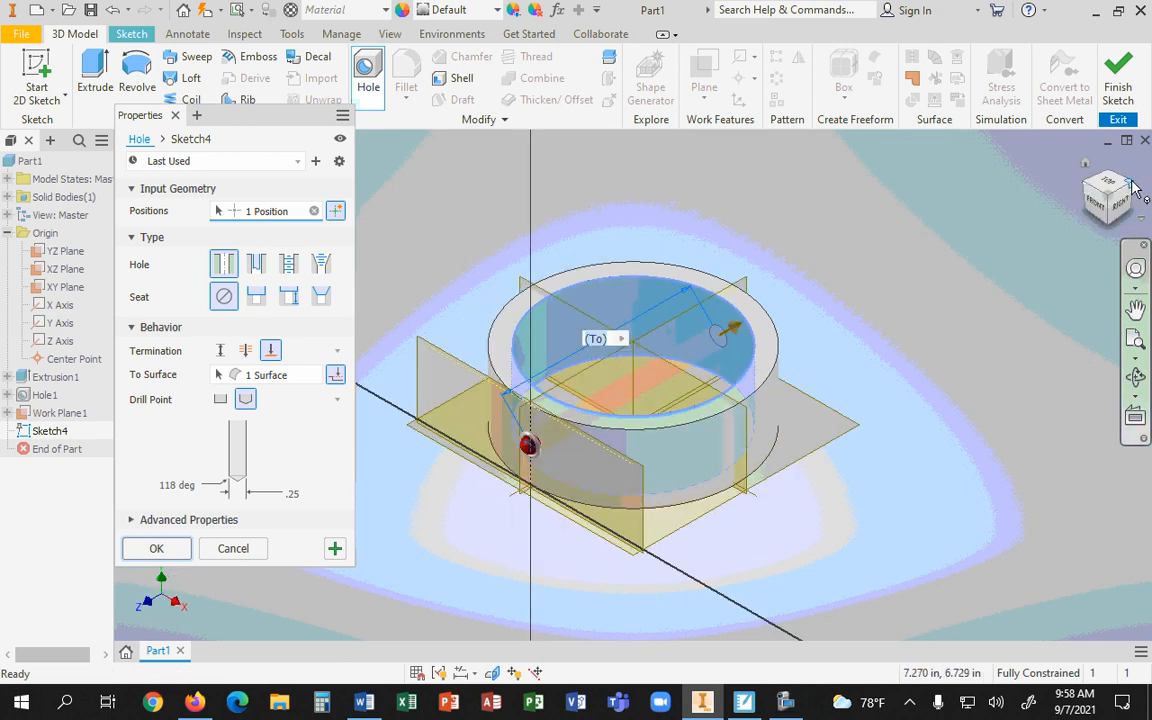
{"action": "left_click", "coordinate": [1128, 195]}
{"action": "left_click", "coordinate": [1133, 189]}
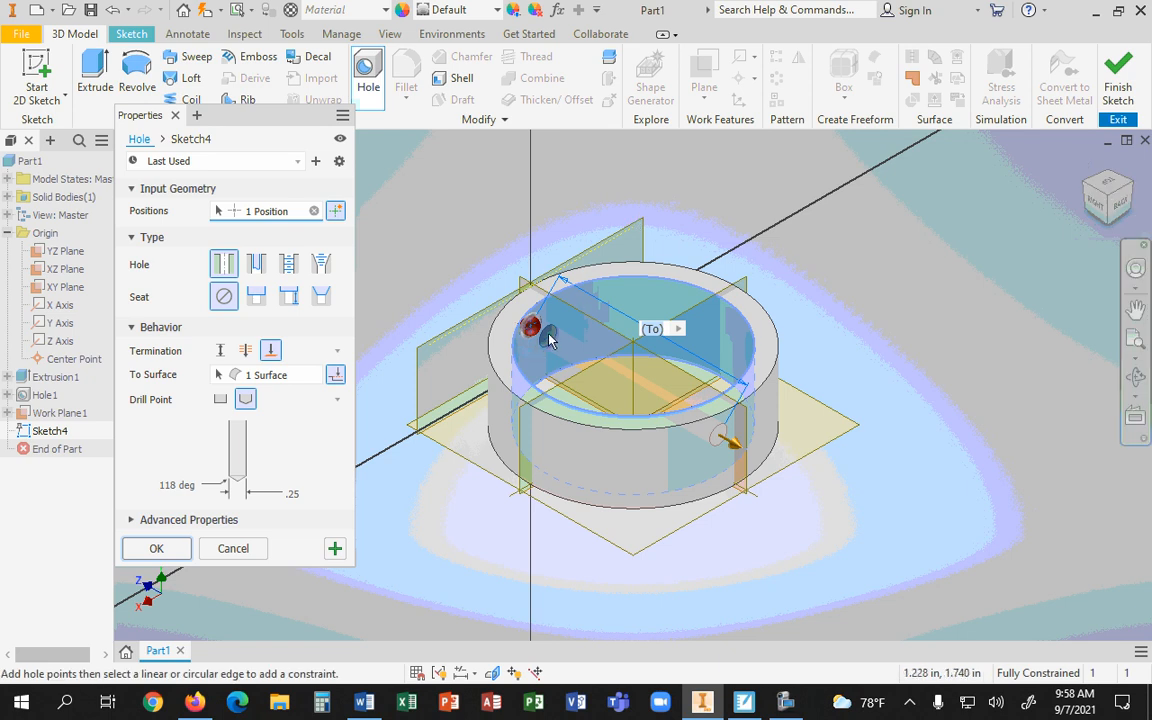
{"action": "left_click", "coordinate": [155, 548]}
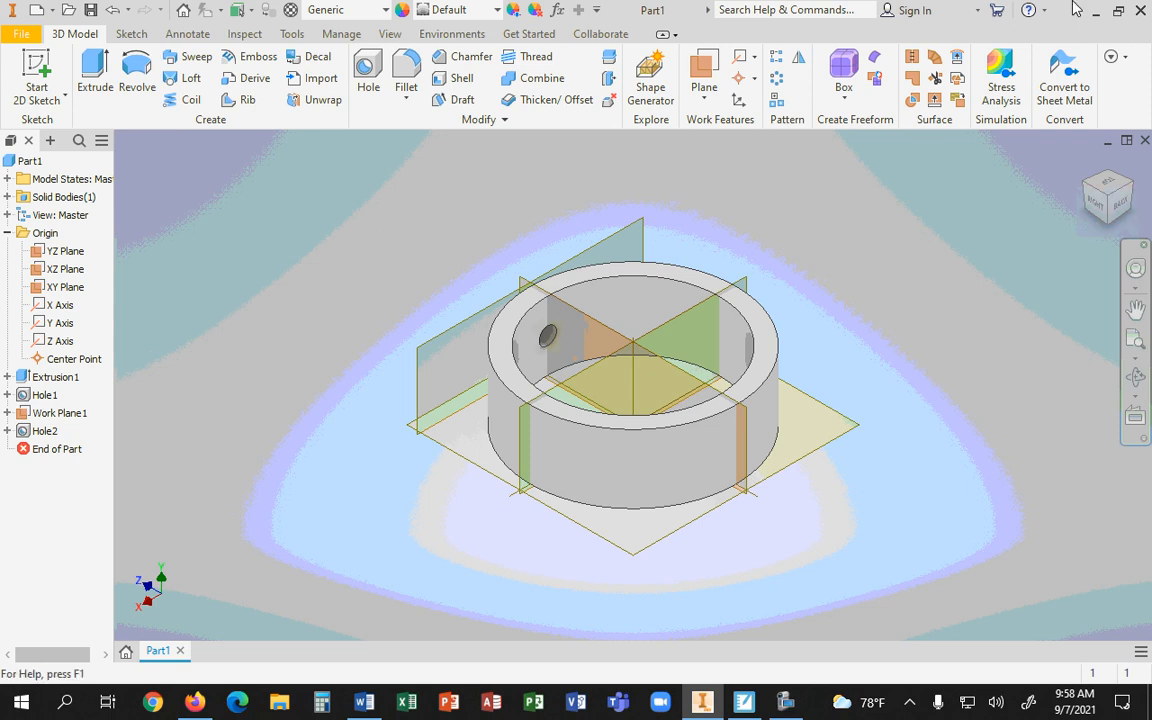
{"action": "left_click", "coordinate": [1088, 167]}
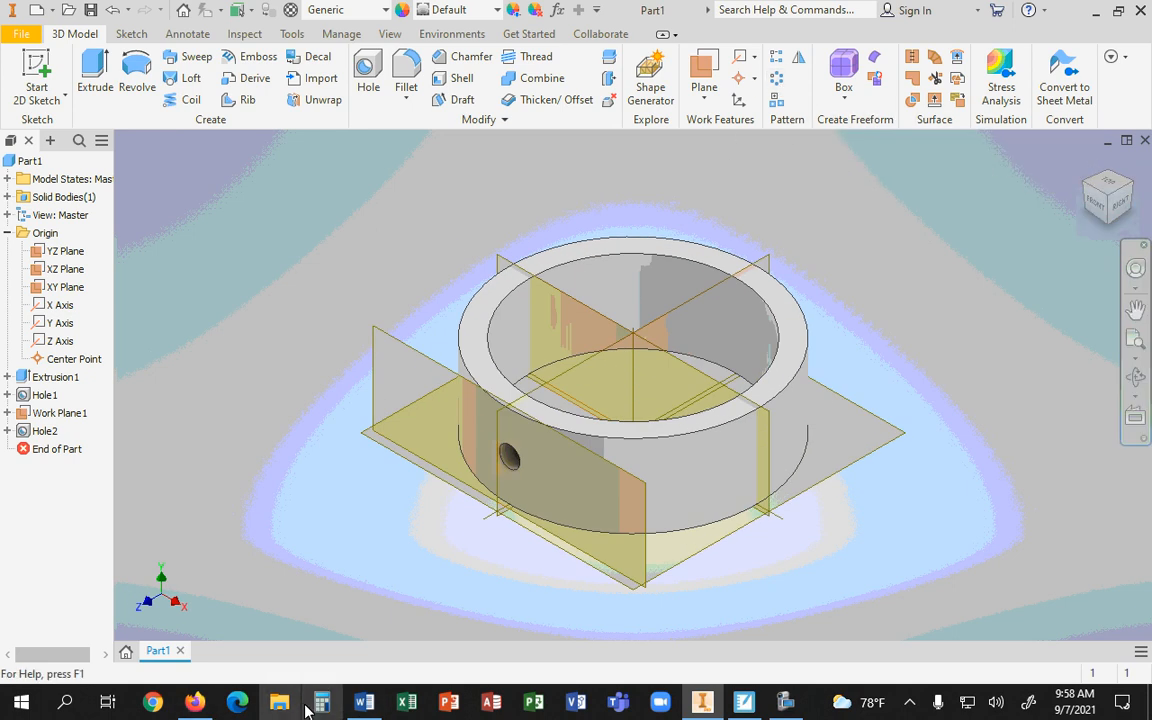
Check the topic list in Word, and set up a circular pattern of the small side hole about the ring's vertical Y axis
{"action": "left_click", "coordinate": [363, 702]}
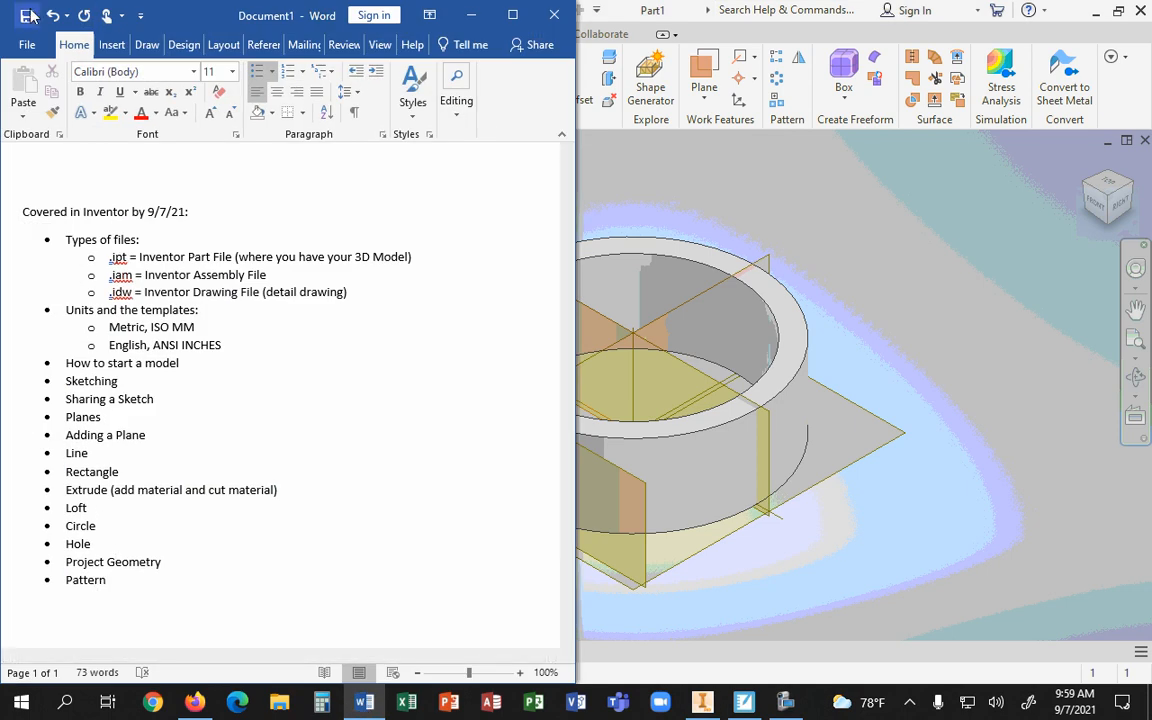
{"action": "left_click", "coordinate": [472, 14]}
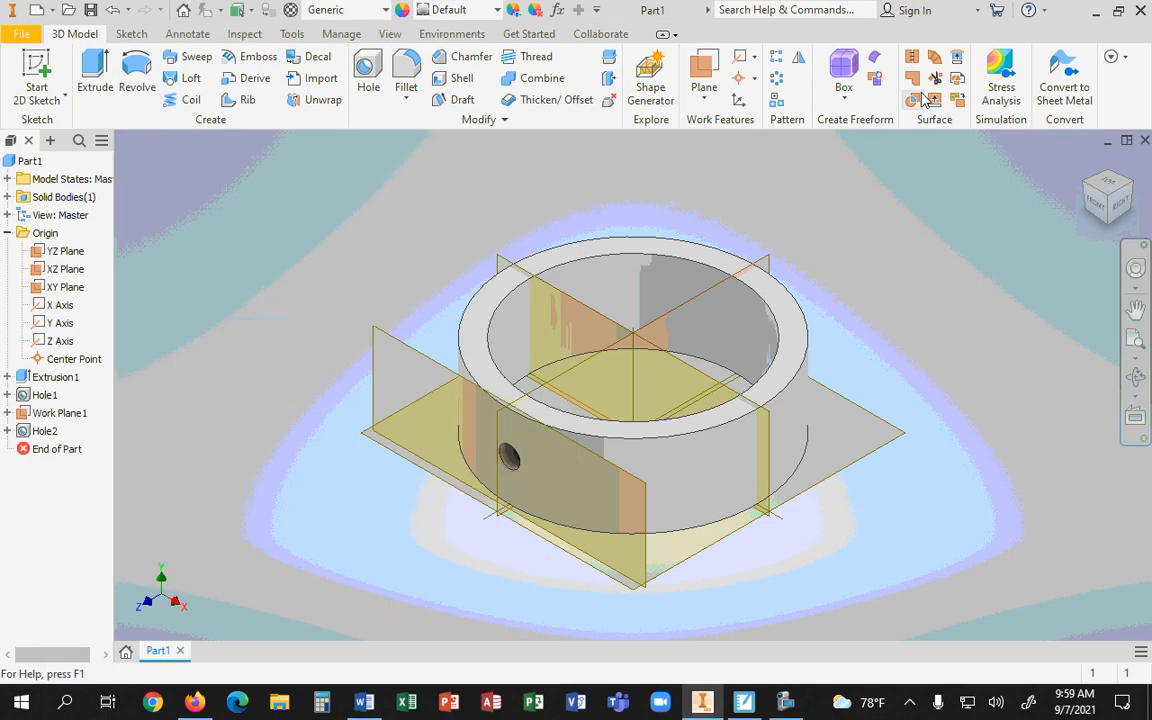
{"action": "left_click", "coordinate": [778, 80]}
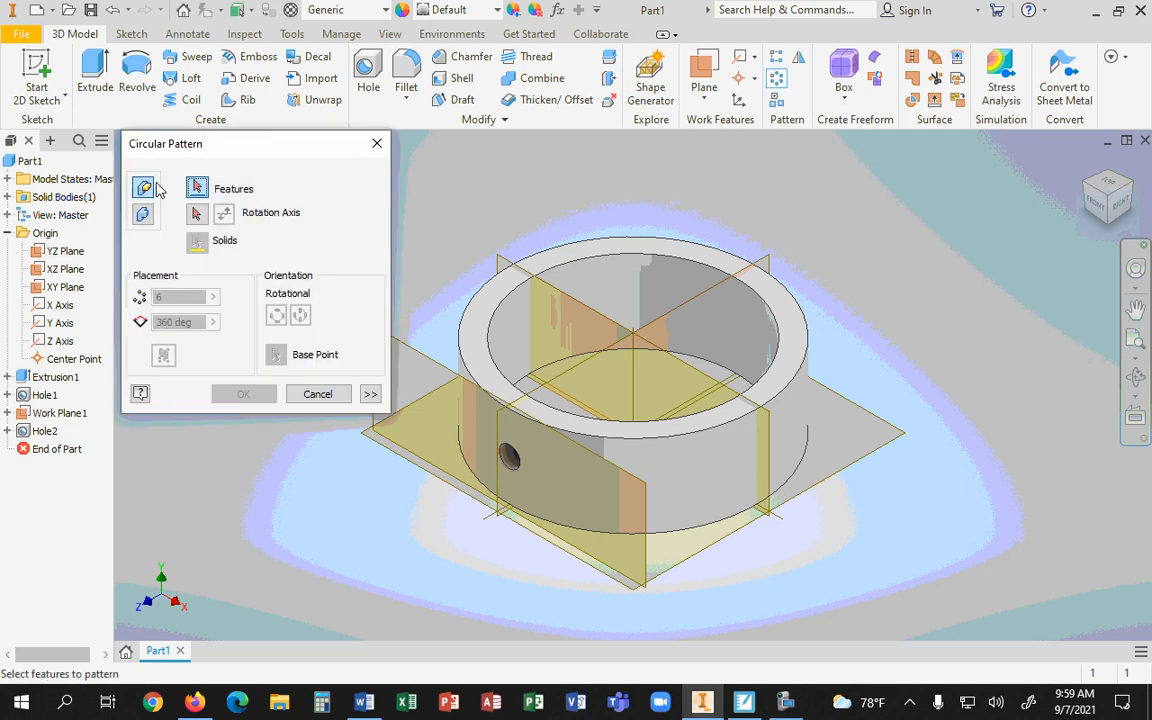
{"action": "left_click", "coordinate": [510, 460]}
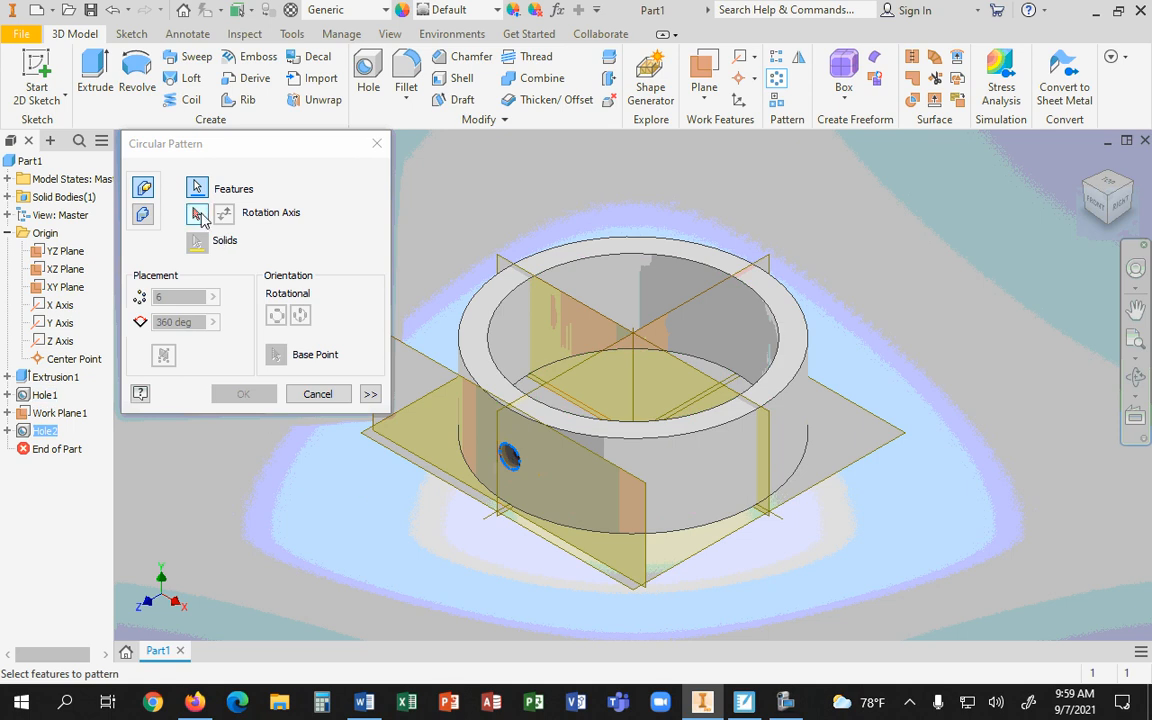
{"action": "left_click", "coordinate": [196, 218]}
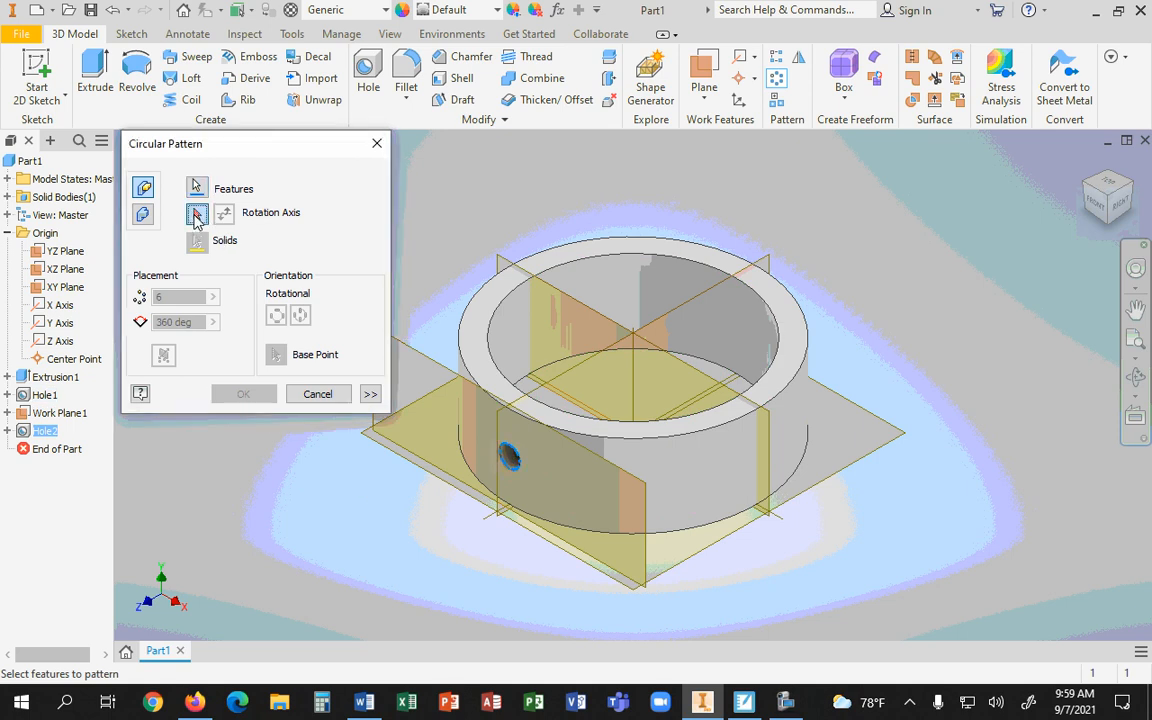
{"action": "left_click", "coordinate": [640, 375]}
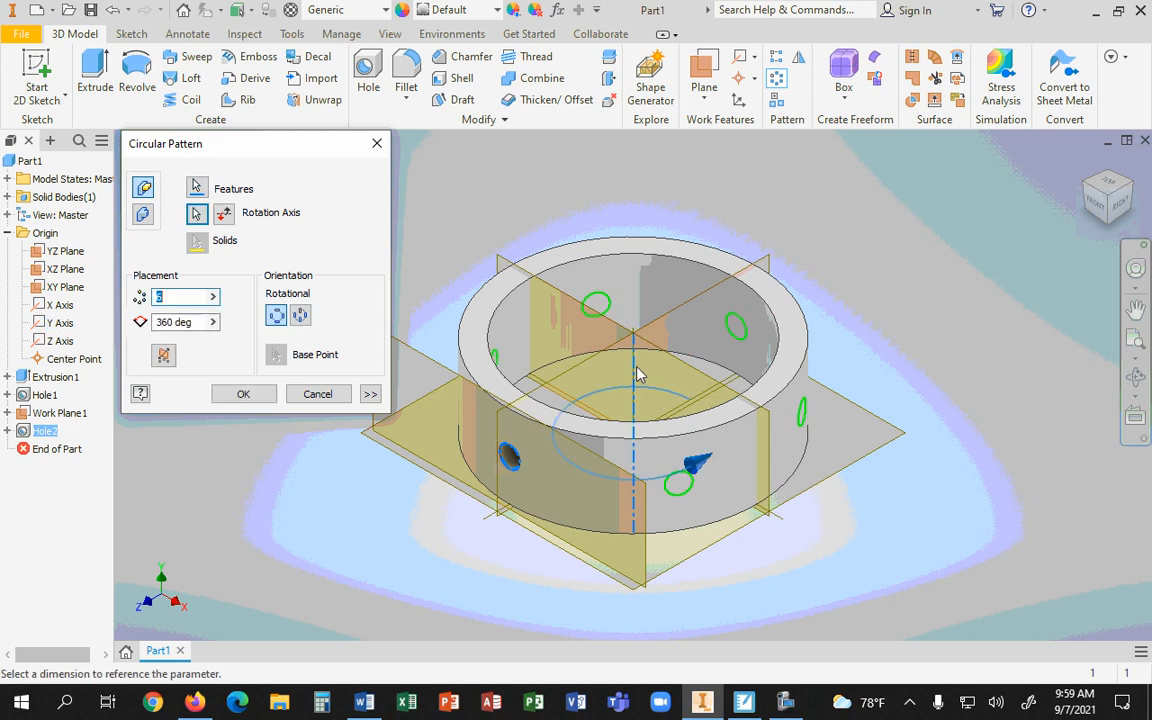
Check the hole count on the ring drawing in Firefox and set the pattern's occurrence count to 16
{"action": "left_click", "coordinate": [176, 297]}
{"action": "key", "text": "BackSpace"}
{"action": "type", "text": "3"}
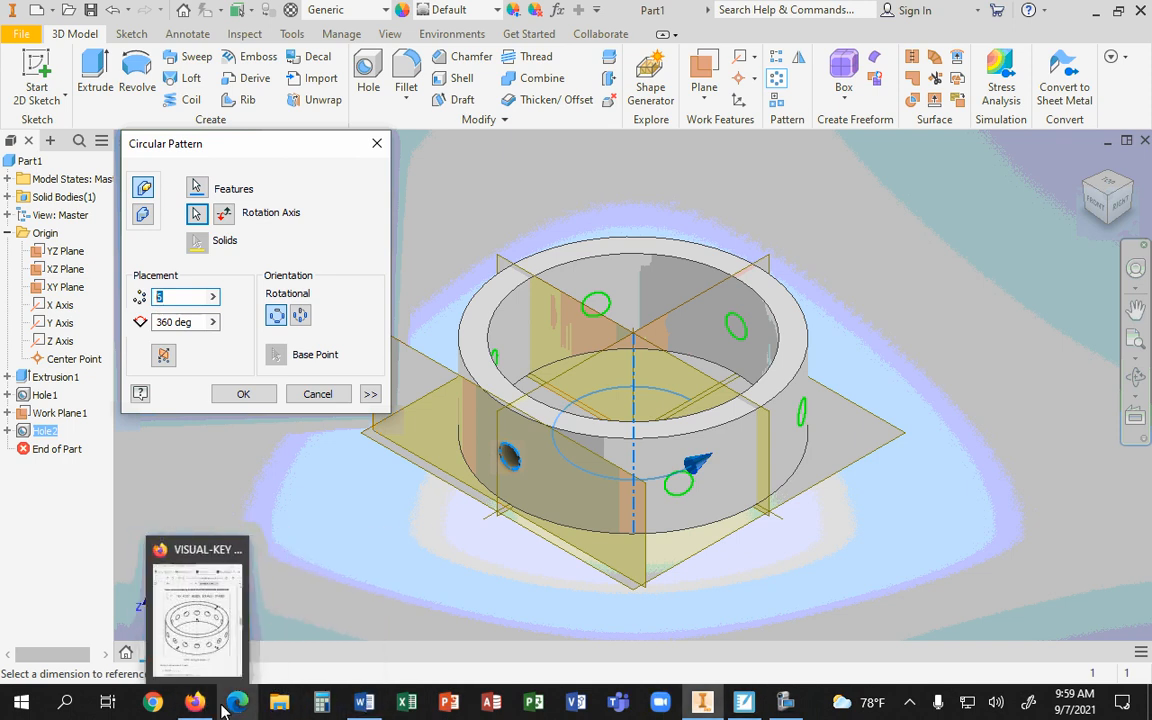
{"action": "left_click", "coordinate": [197, 705]}
{"action": "left_click", "coordinate": [197, 705]}
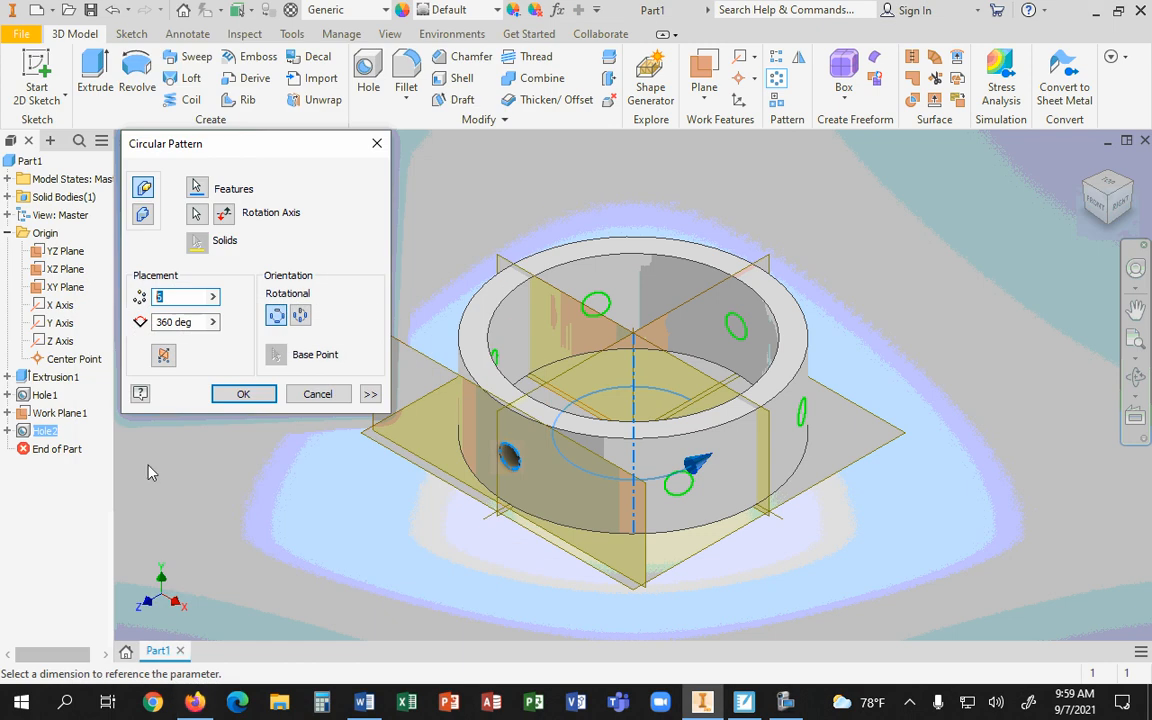
{"action": "type", "text": "16"}
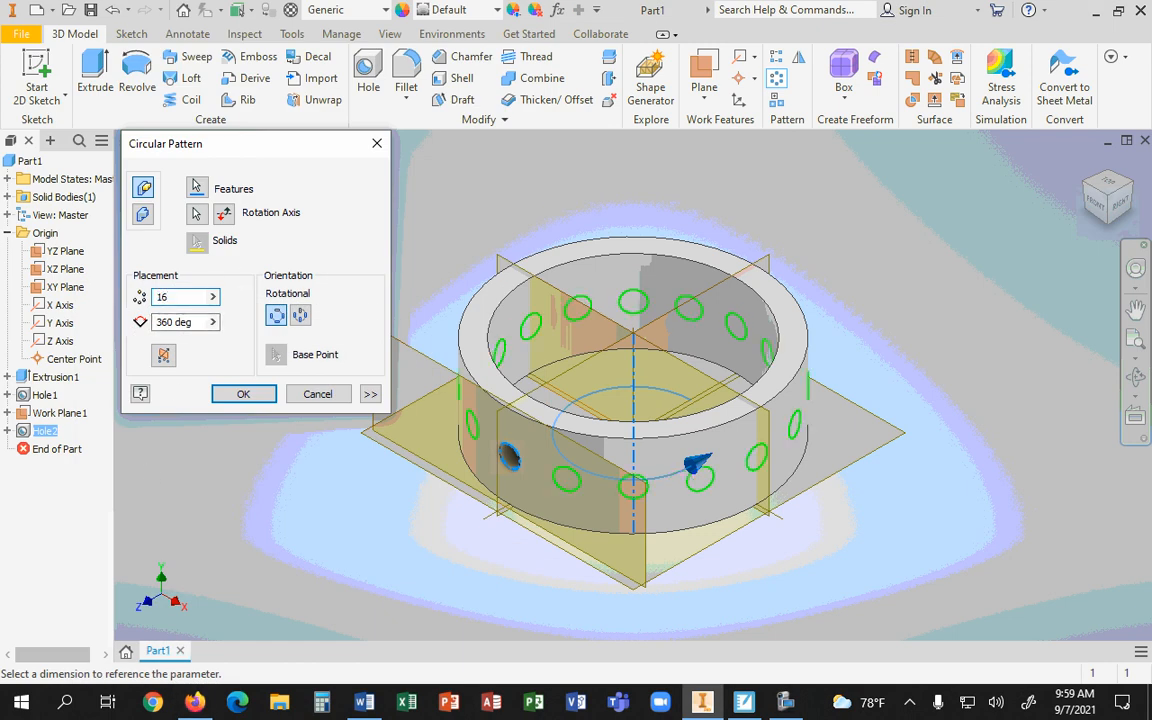
Set the circular pattern to 12 occurrences, compare fixed with rotational orientation, and create the pattern with rotational orientation
{"action": "left_click_drag", "start_coordinate": [180, 300], "coordinate": [135, 303]}
{"action": "type", "text": "12"}
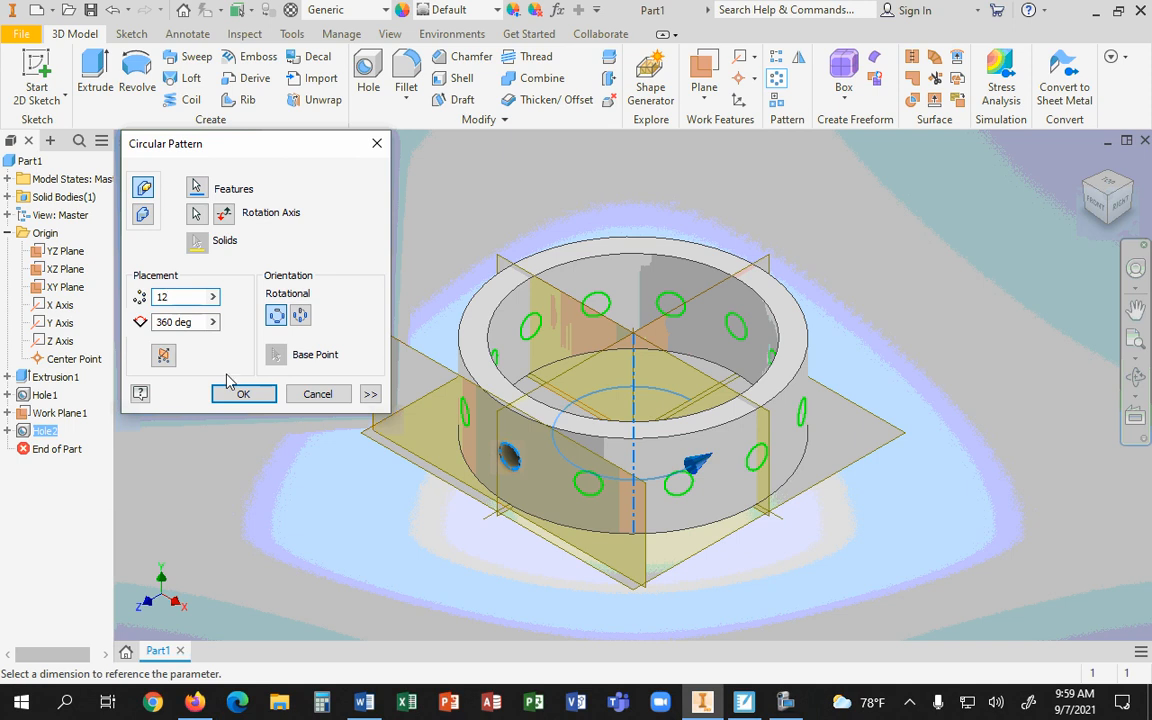
{"action": "left_click", "coordinate": [301, 316]}
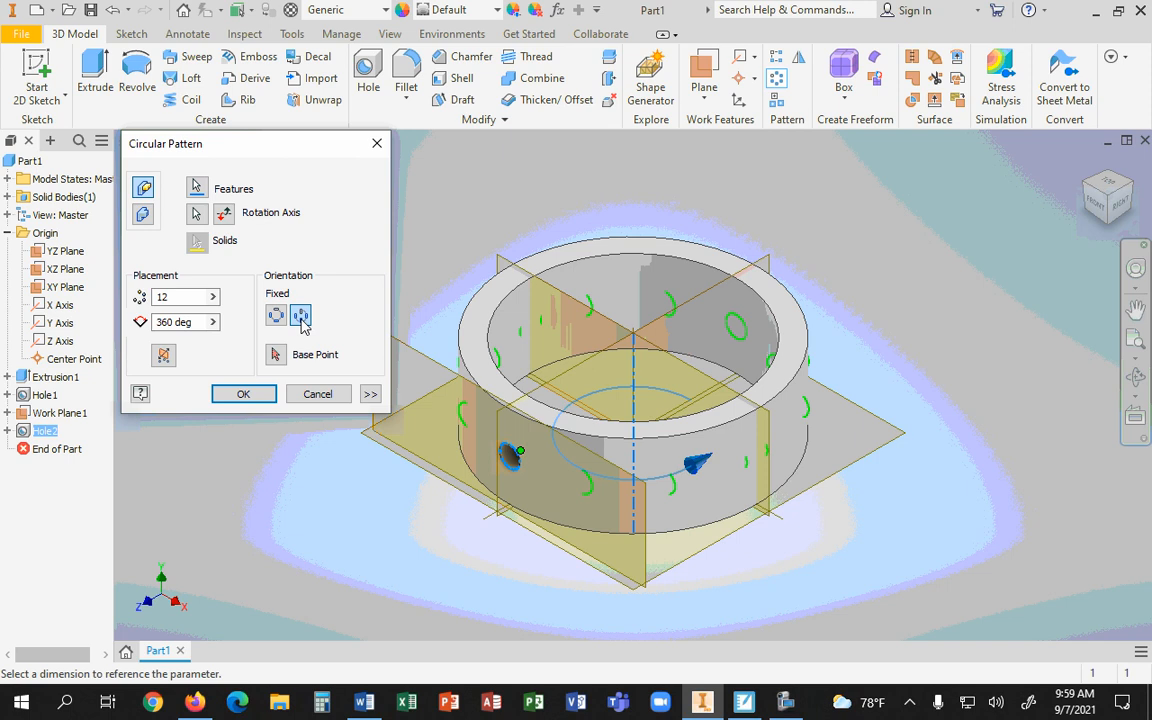
{"action": "left_click", "coordinate": [277, 316]}
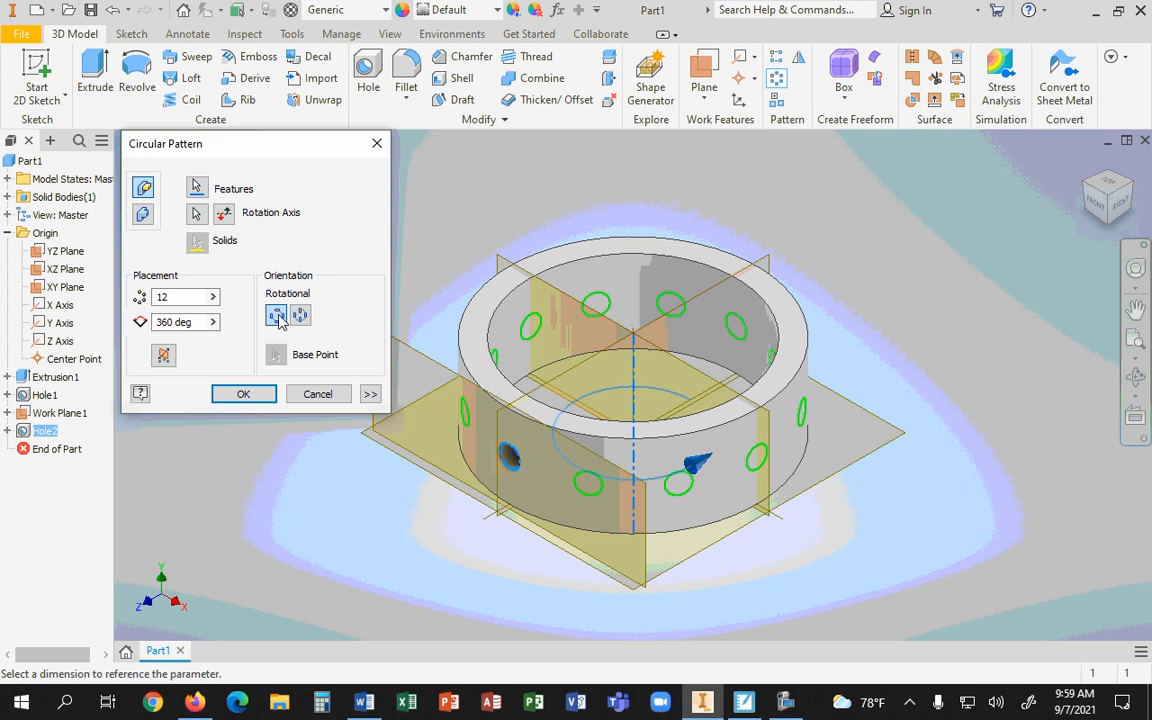
{"action": "left_click", "coordinate": [243, 393]}
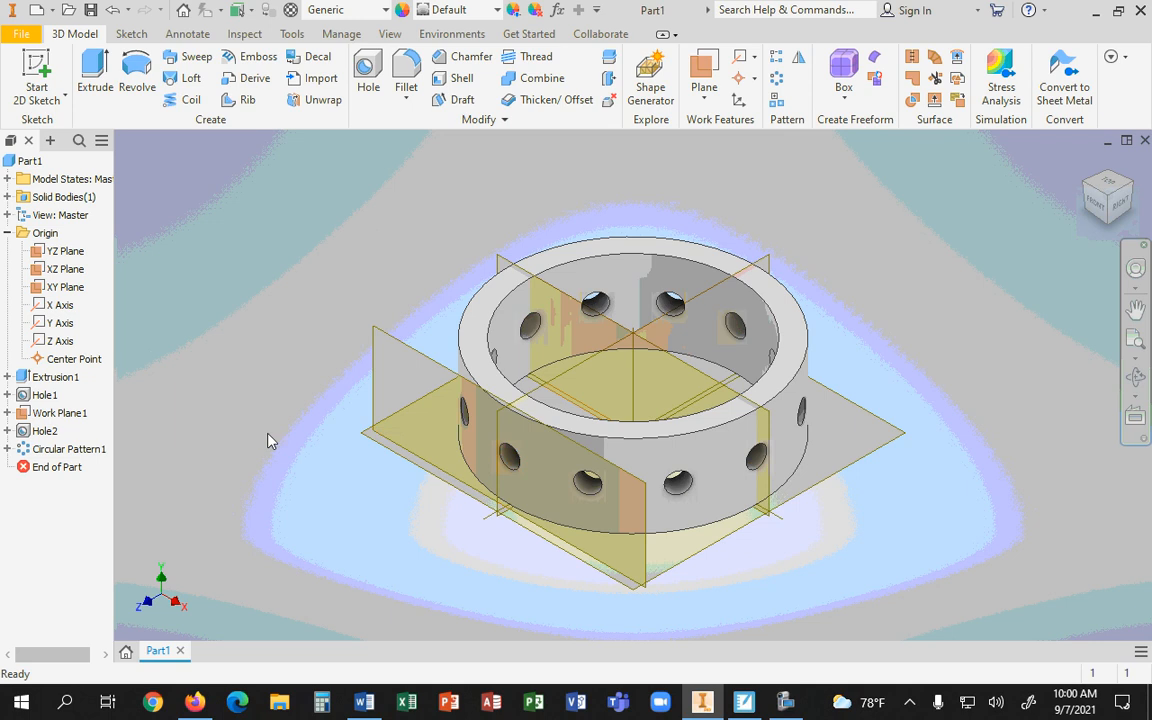
Edit the circular pattern of side holes to have 16 occurrences and inspect the ring from the front
{"action": "left_click", "coordinate": [68, 451]}
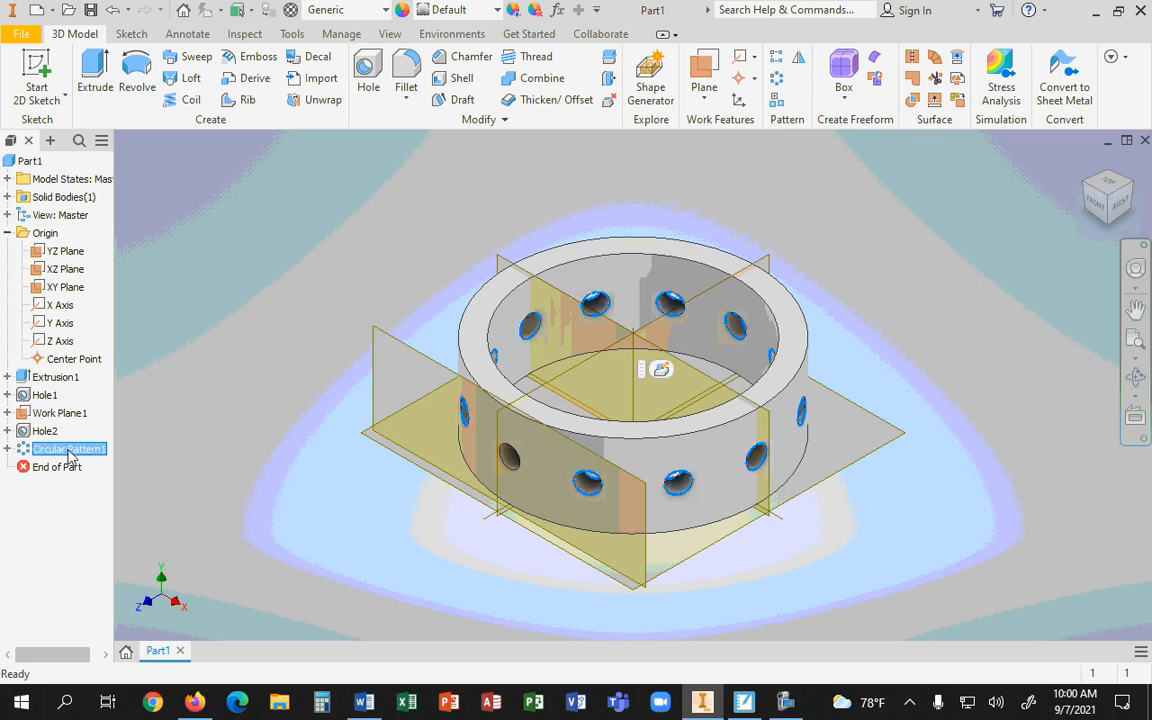
{"action": "right_click", "coordinate": [70, 456]}
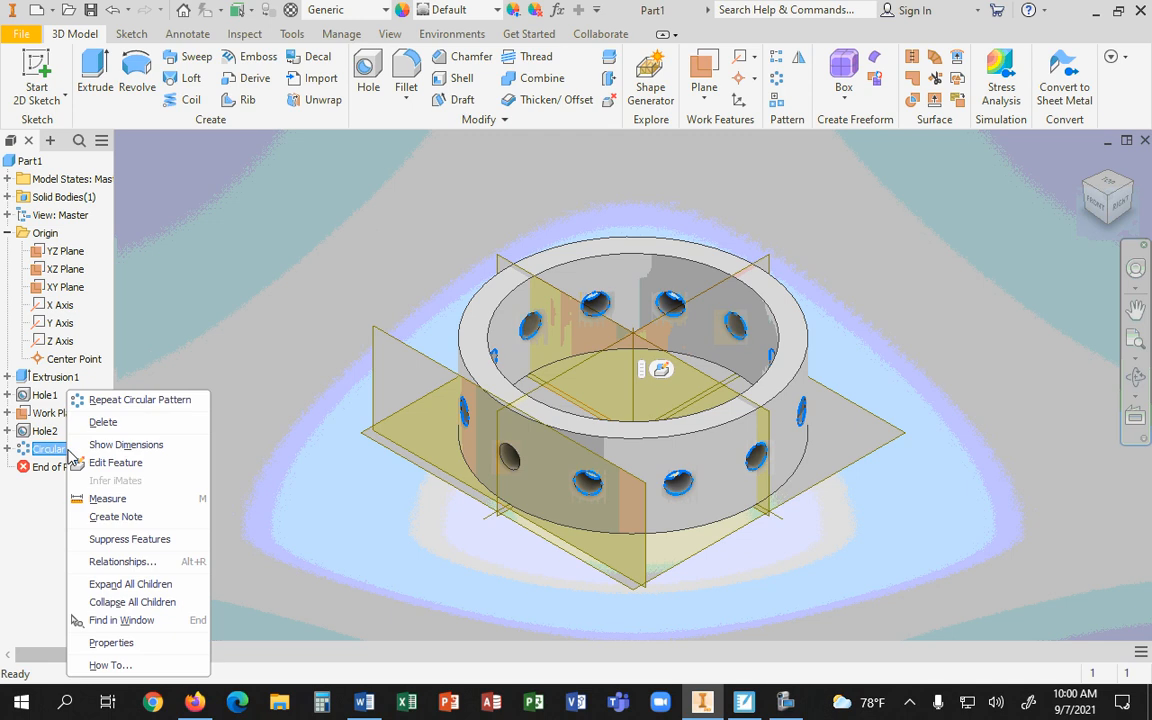
{"action": "left_click", "coordinate": [116, 463]}
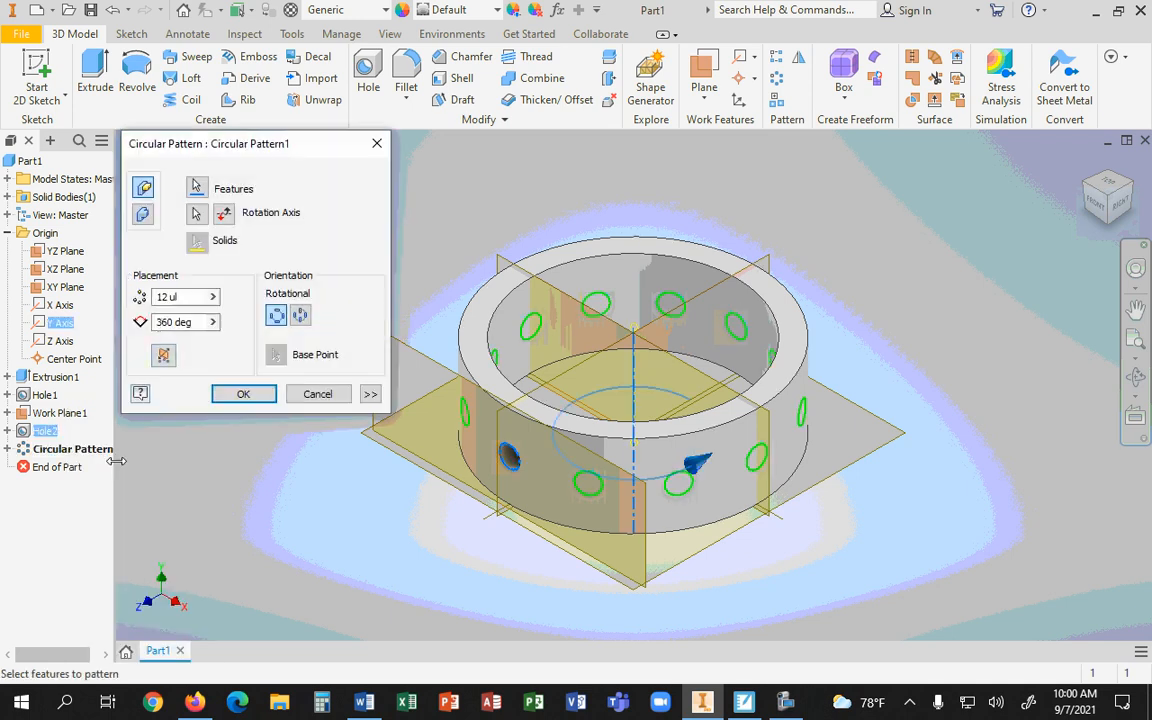
{"action": "left_click", "coordinate": [167, 297]}
{"action": "type", "text": "16"}
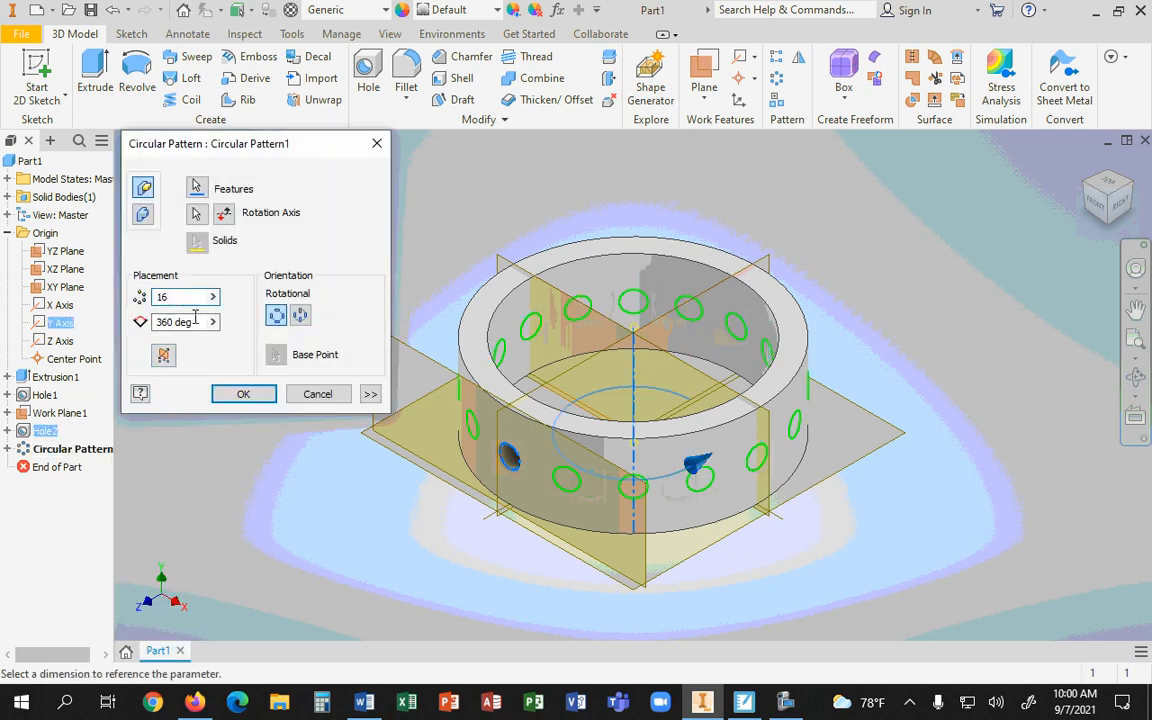
{"action": "left_click", "coordinate": [247, 395]}
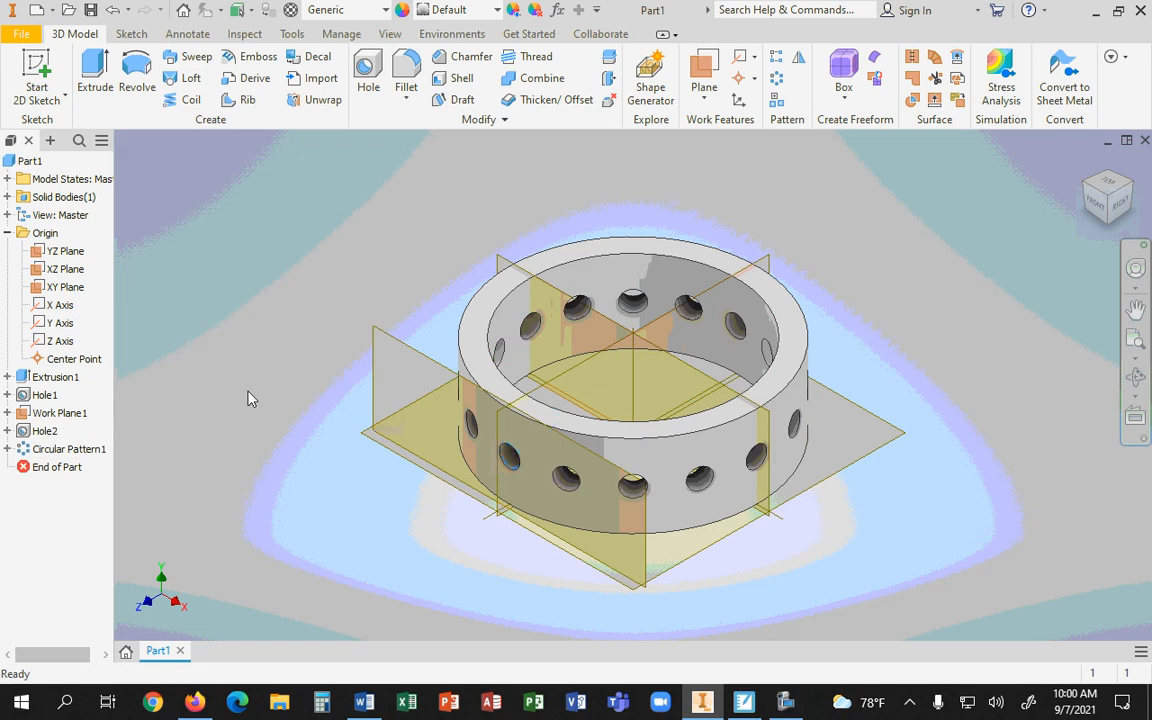
{"action": "left_click", "coordinate": [1100, 207]}
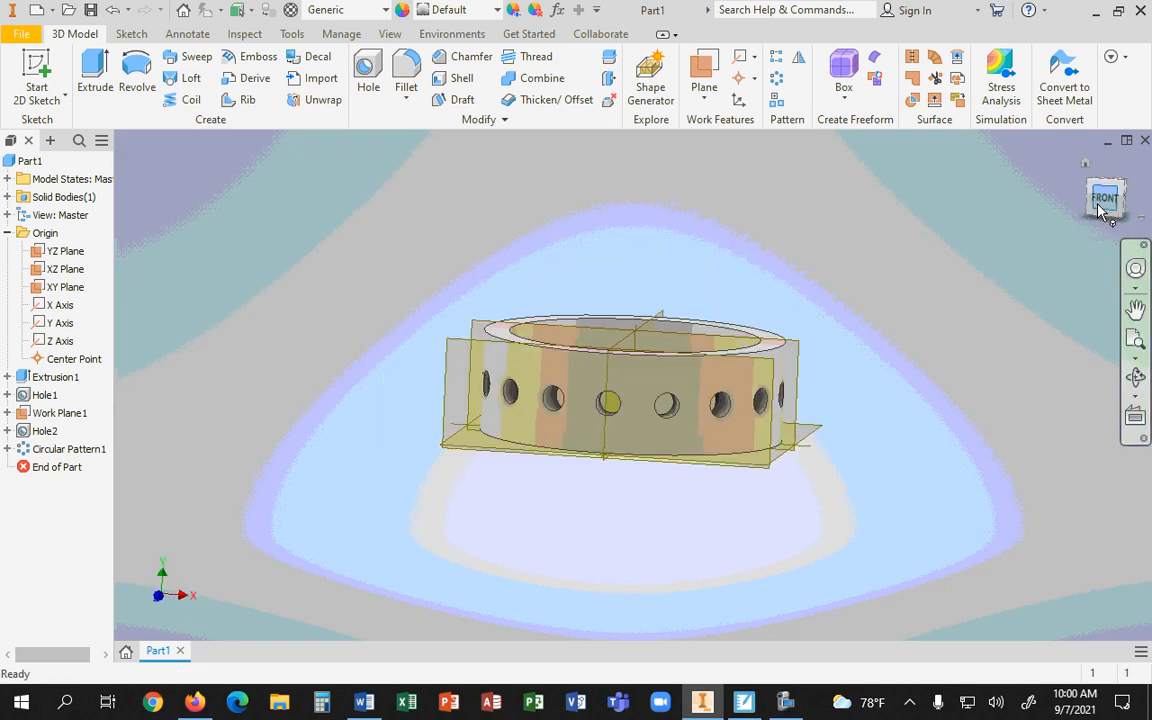
{"action": "left_click", "coordinate": [1085, 163]}
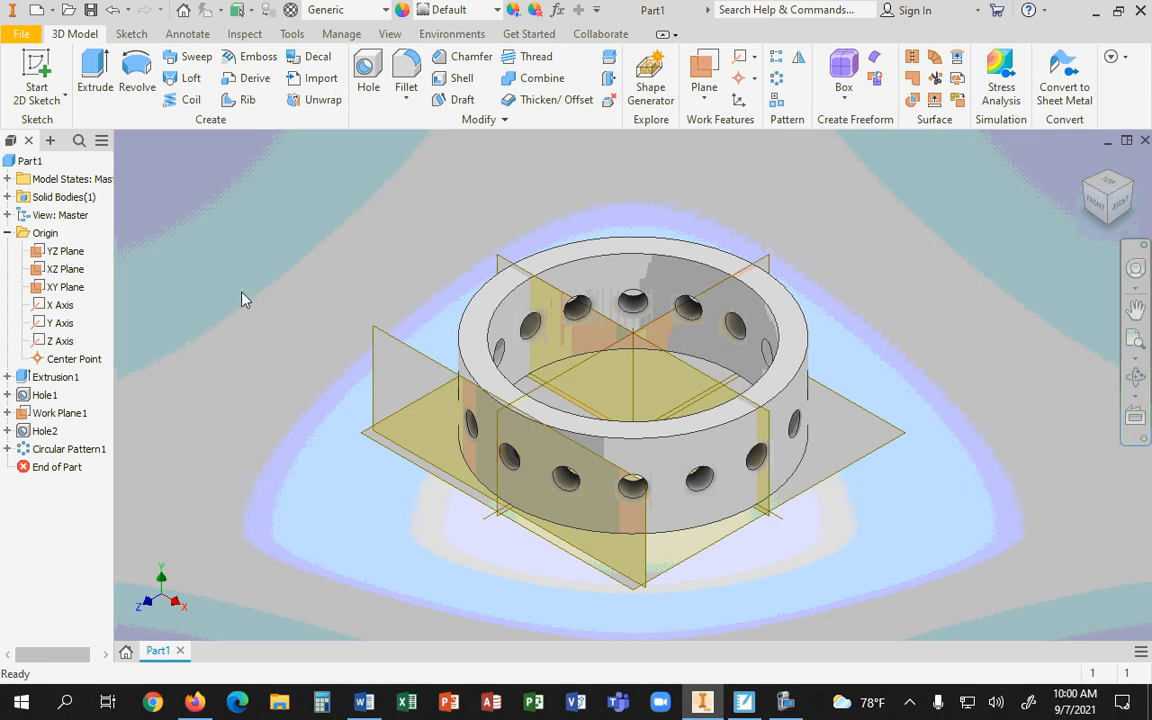
Start creating a new file, then switch to Firefox and bring up the page 2 drawing with the ¼" grid
{"action": "left_click", "coordinate": [22, 38]}
{"action": "left_click", "coordinate": [38, 105]}
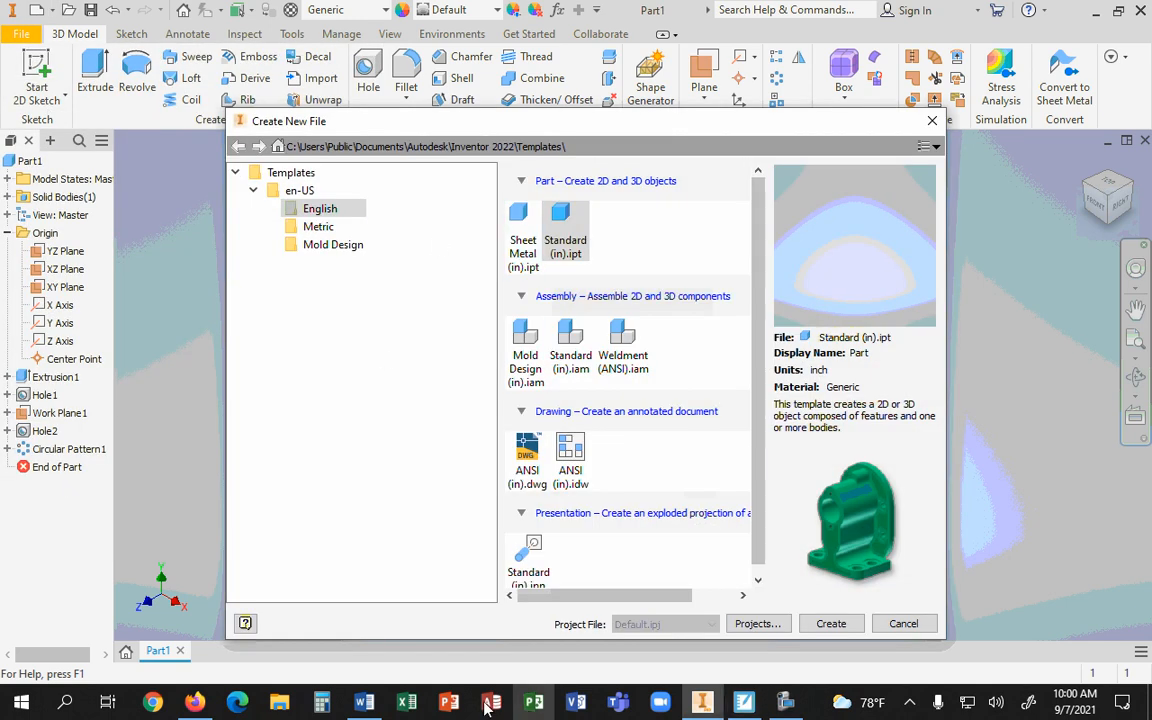
{"action": "left_click", "coordinate": [364, 703]}
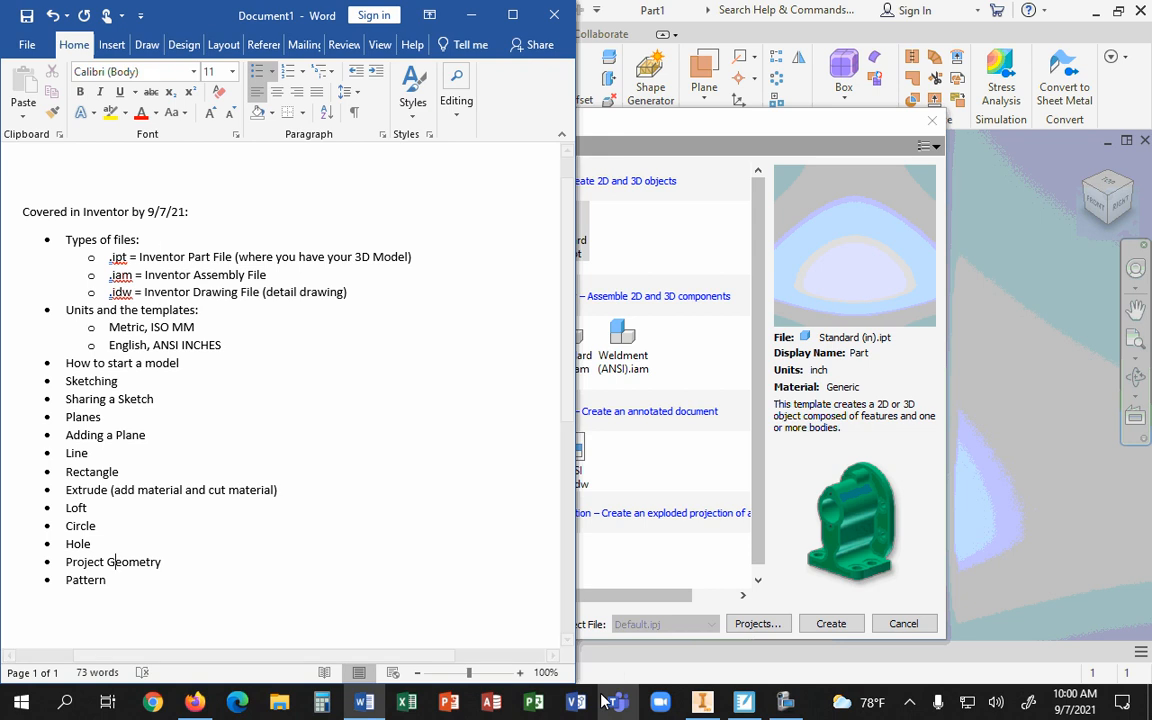
{"action": "left_click", "coordinate": [194, 703]}
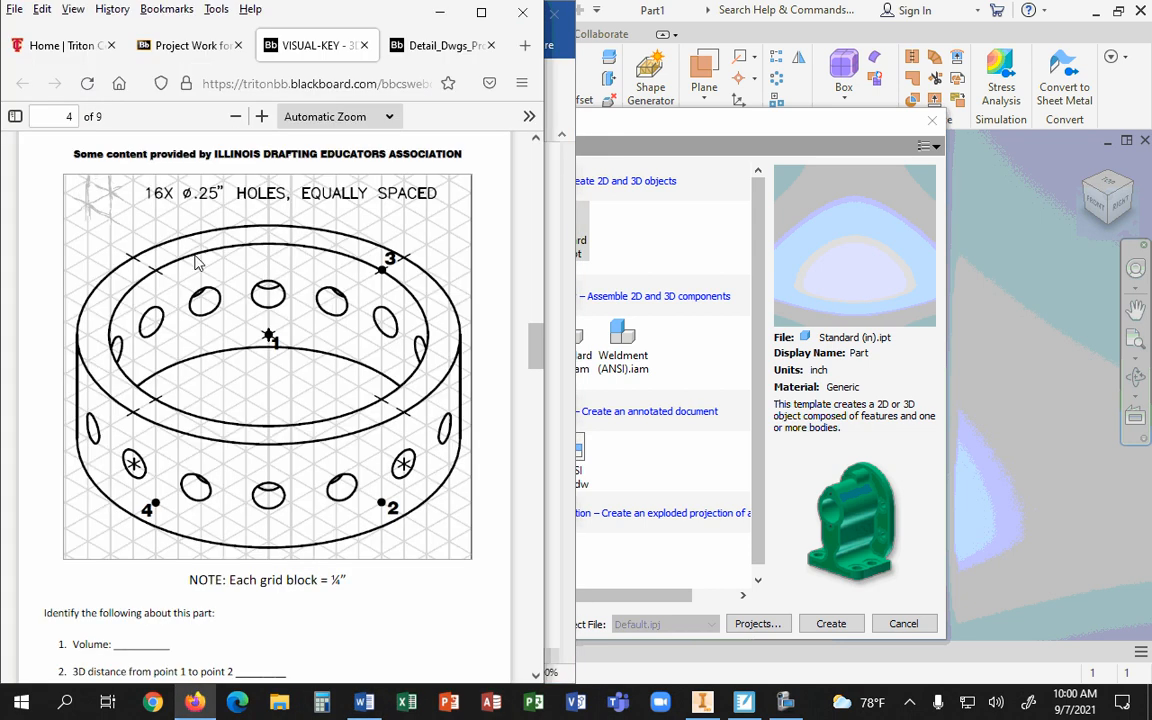
{"action": "scroll", "coordinate": [196, 262], "scroll_direction": "up", "scroll_amount": 15}
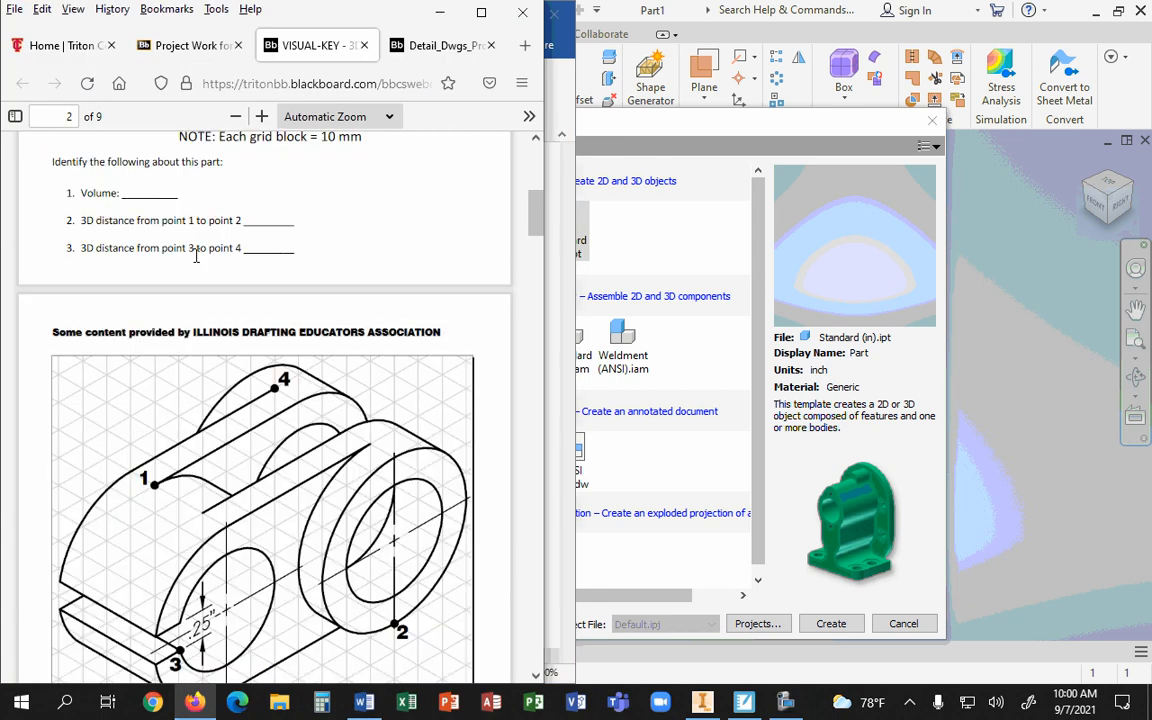
{"action": "scroll", "coordinate": [196, 257], "scroll_direction": "down", "scroll_amount": 5}
{"action": "scroll", "coordinate": [196, 262], "scroll_direction": "up", "scroll_amount": 2}
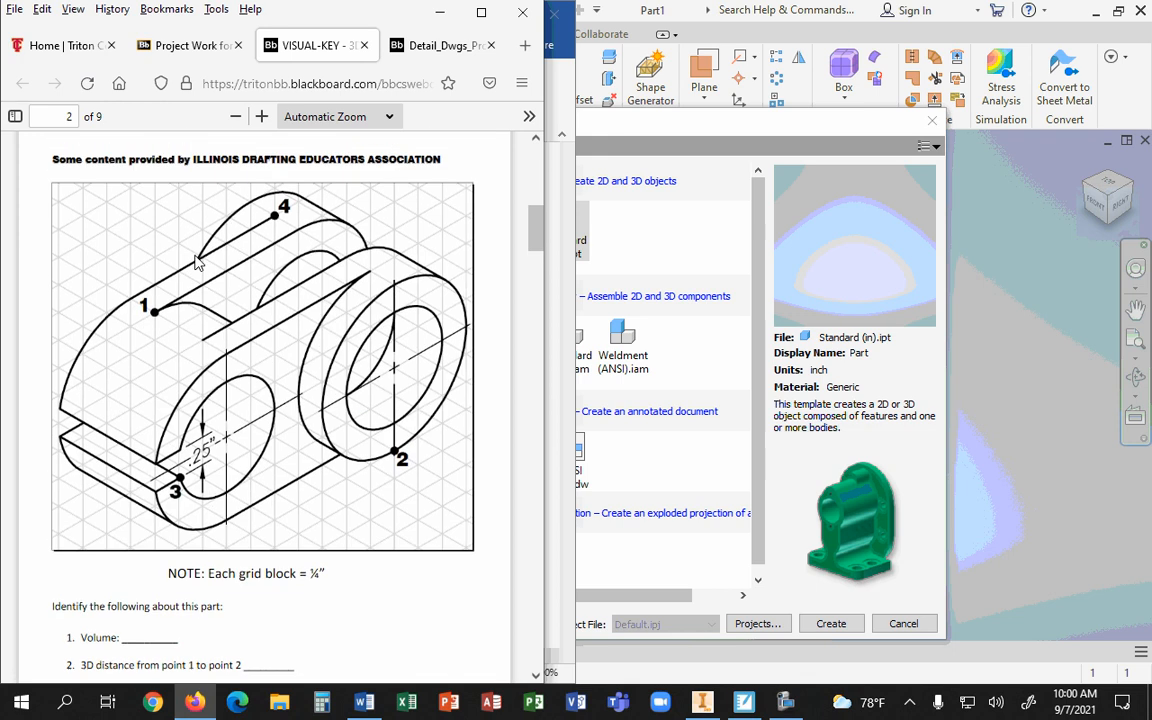
Return to Inventor, create a part from the Standard (in).ipt template, and place its window beside the worksheet
{"action": "left_click", "coordinate": [681, 128]}
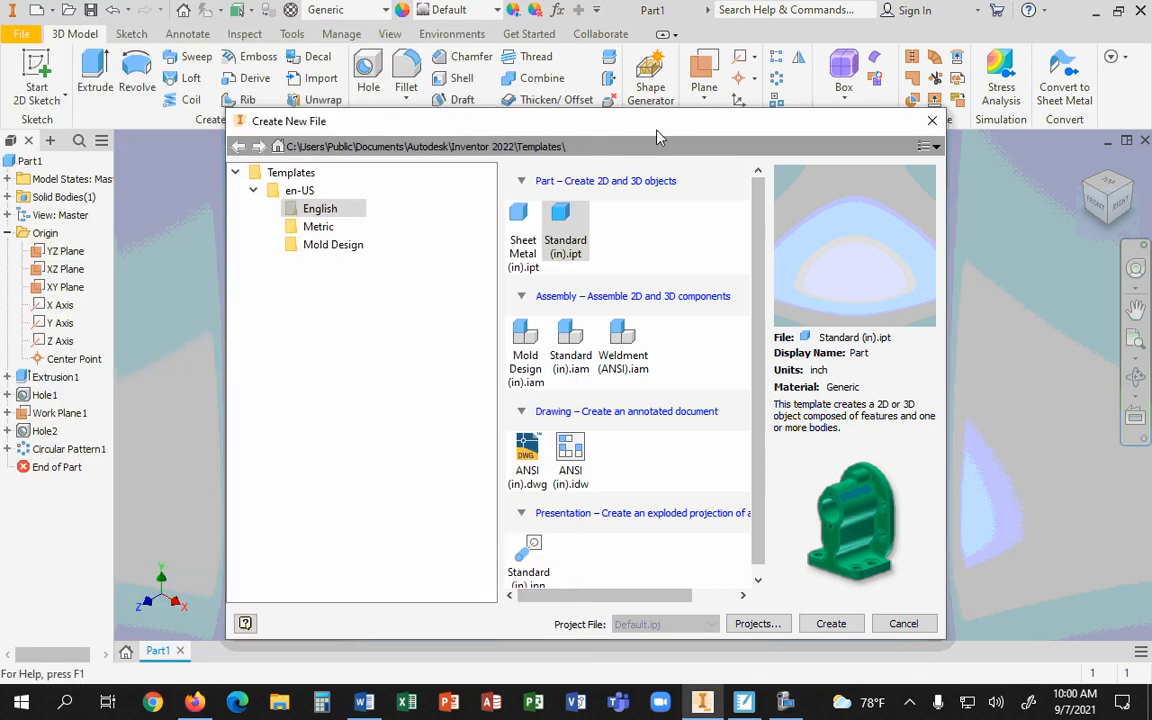
{"action": "left_click", "coordinate": [548, 230]}
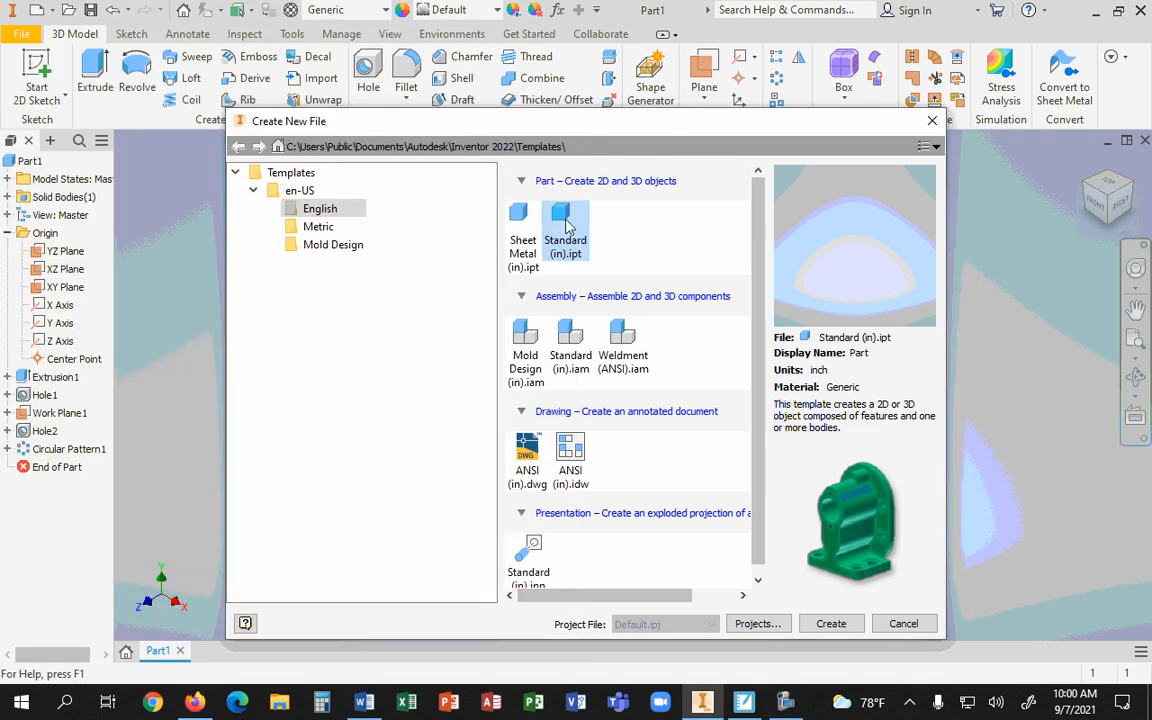
{"action": "left_click", "coordinate": [831, 624]}
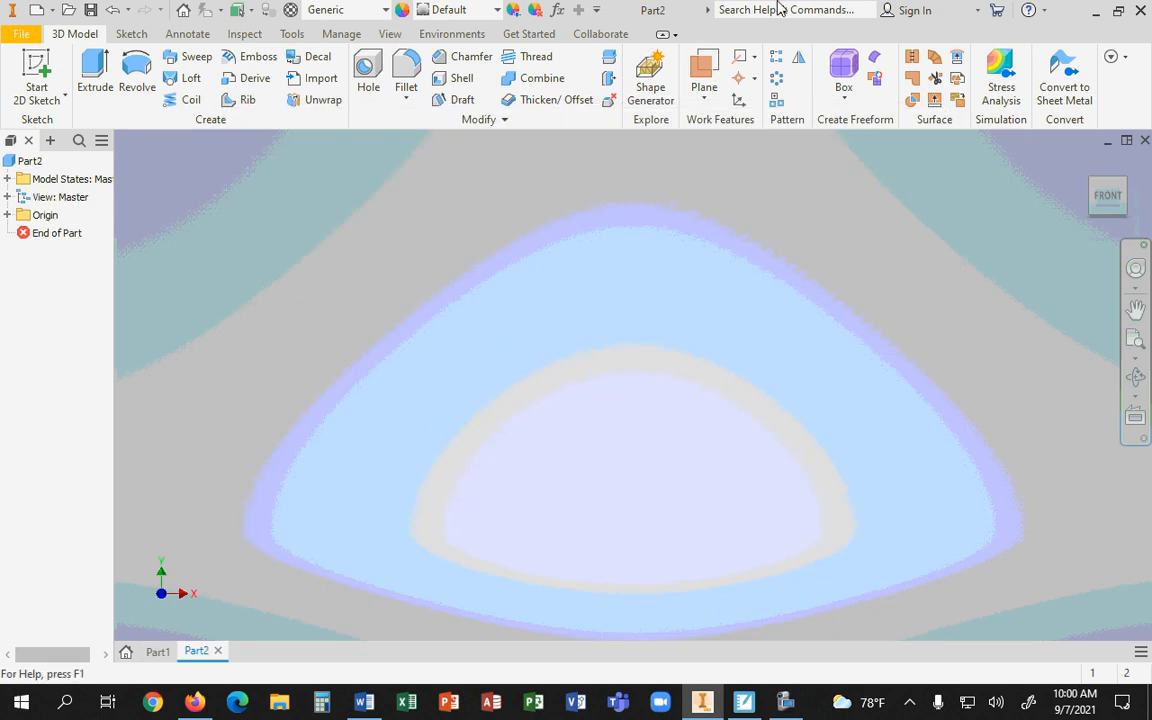
{"action": "key", "text": "super+Right"}
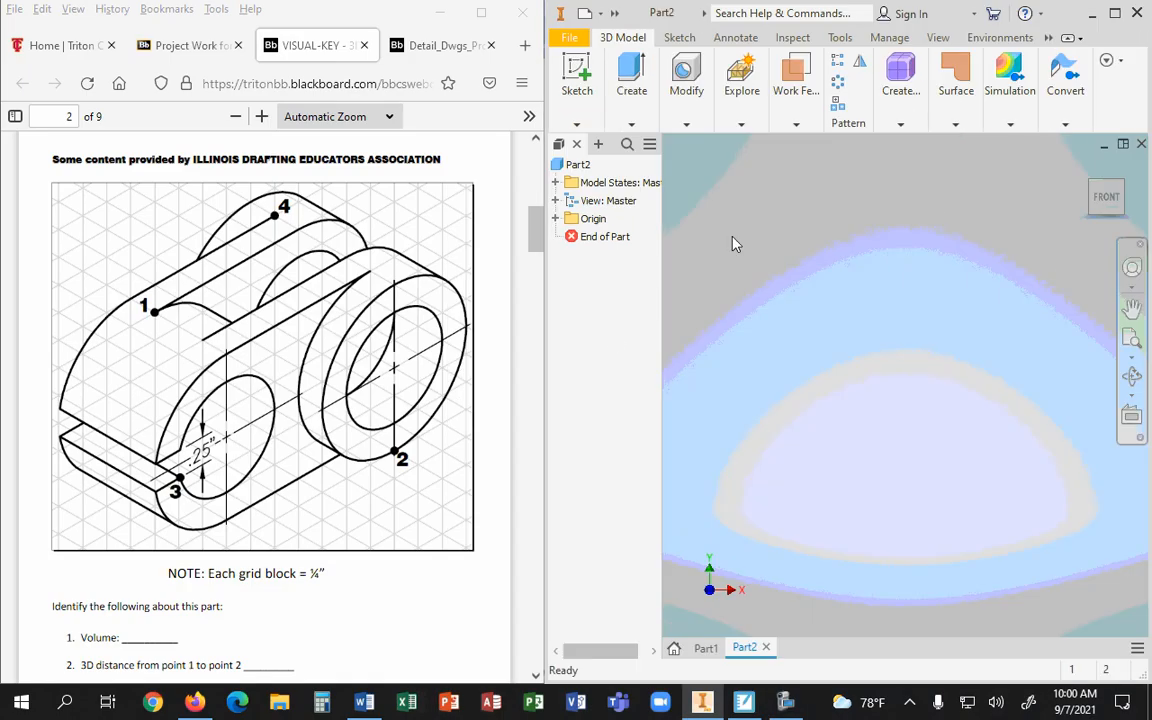
Make all origin planes, axes and the center point visible, and show the new part in the isometric view
{"action": "left_click", "coordinate": [556, 219]}
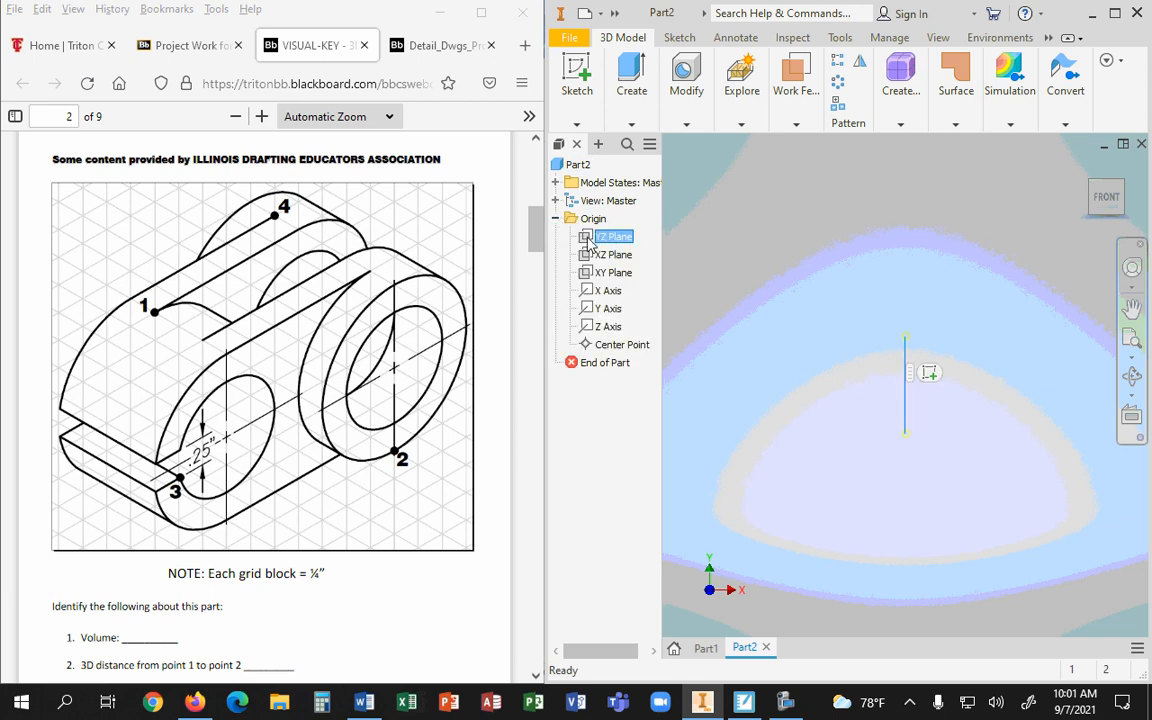
{"action": "left_click", "coordinate": [622, 344], "text": "shift"}
{"action": "right_click", "coordinate": [601, 343]}
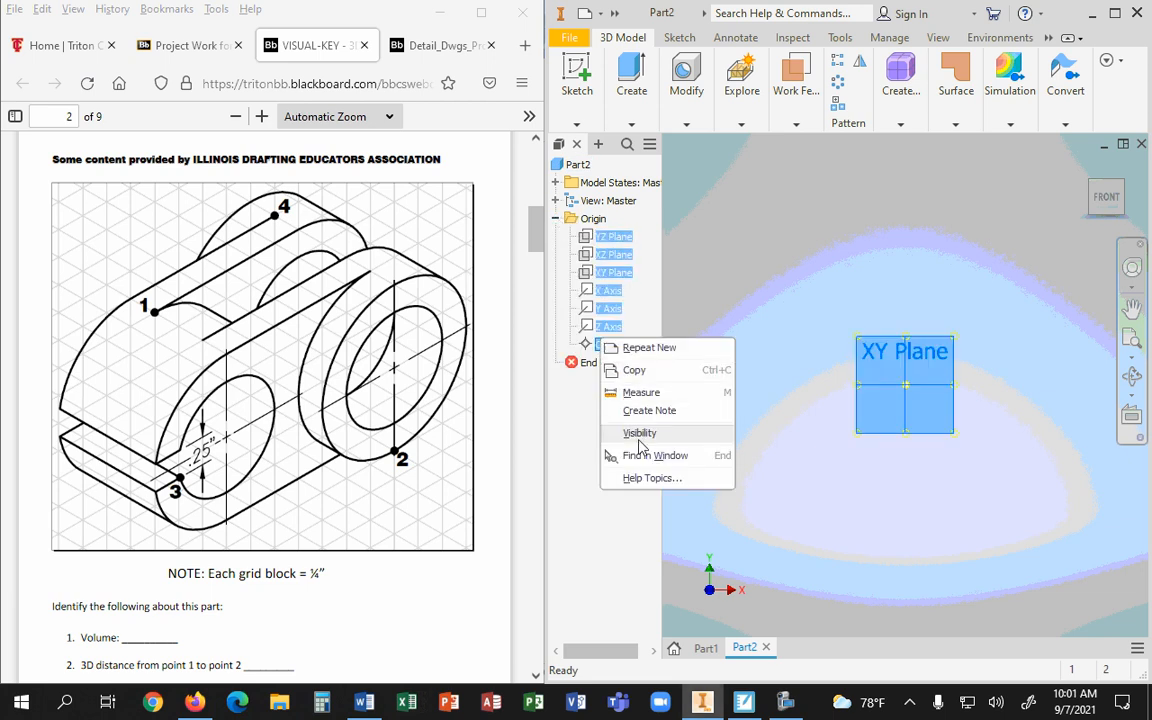
{"action": "left_click", "coordinate": [639, 433]}
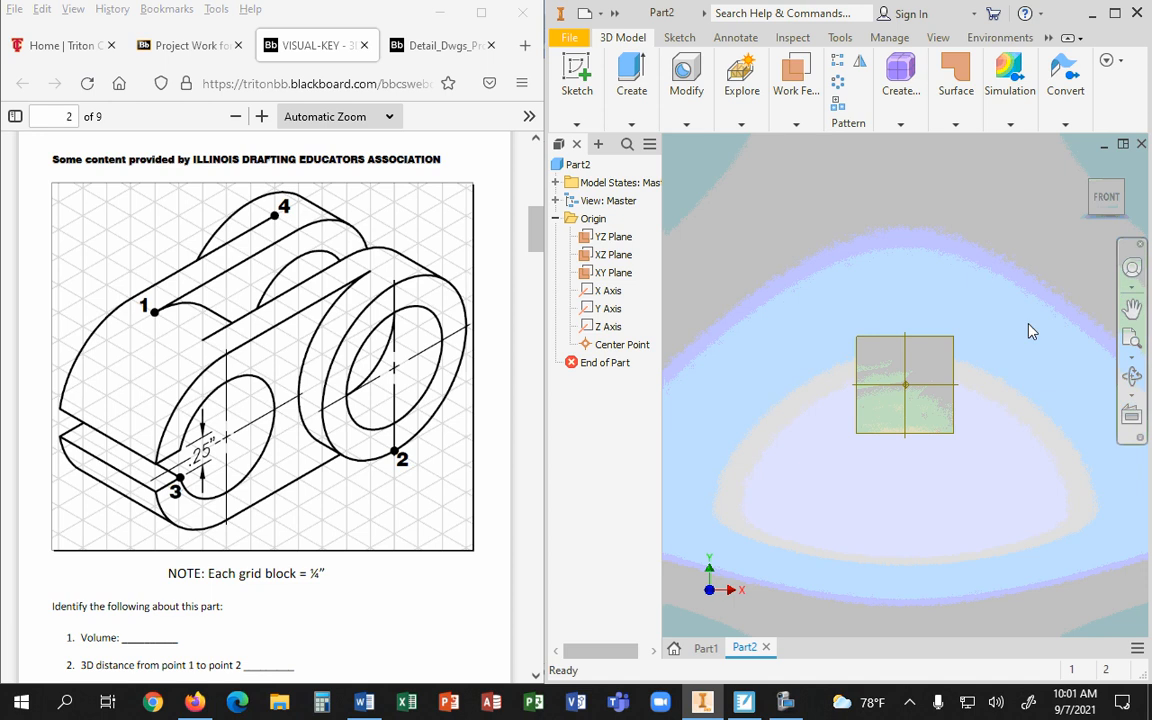
{"action": "mouse_move", "coordinate": [1090, 173]}
{"action": "left_click", "coordinate": [1087, 167]}
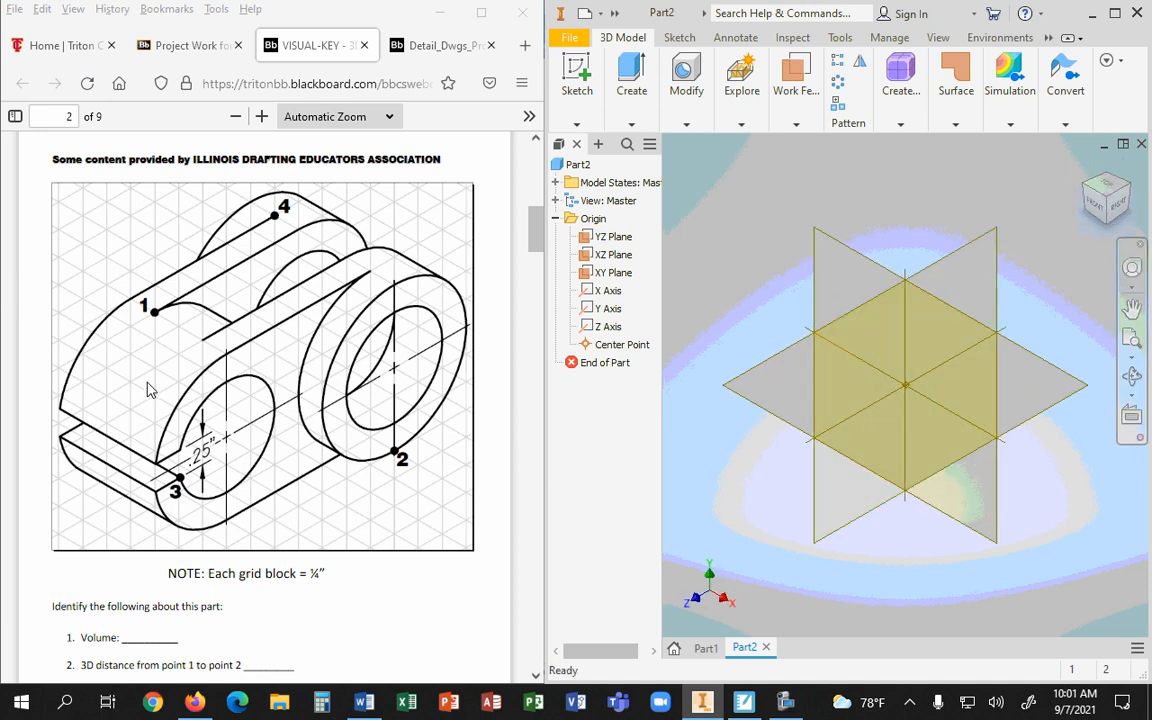
Start a sketch on the YZ plane and draw a circle about 0.74 in in diameter centered on the origin
{"action": "left_click", "coordinate": [975, 251]}
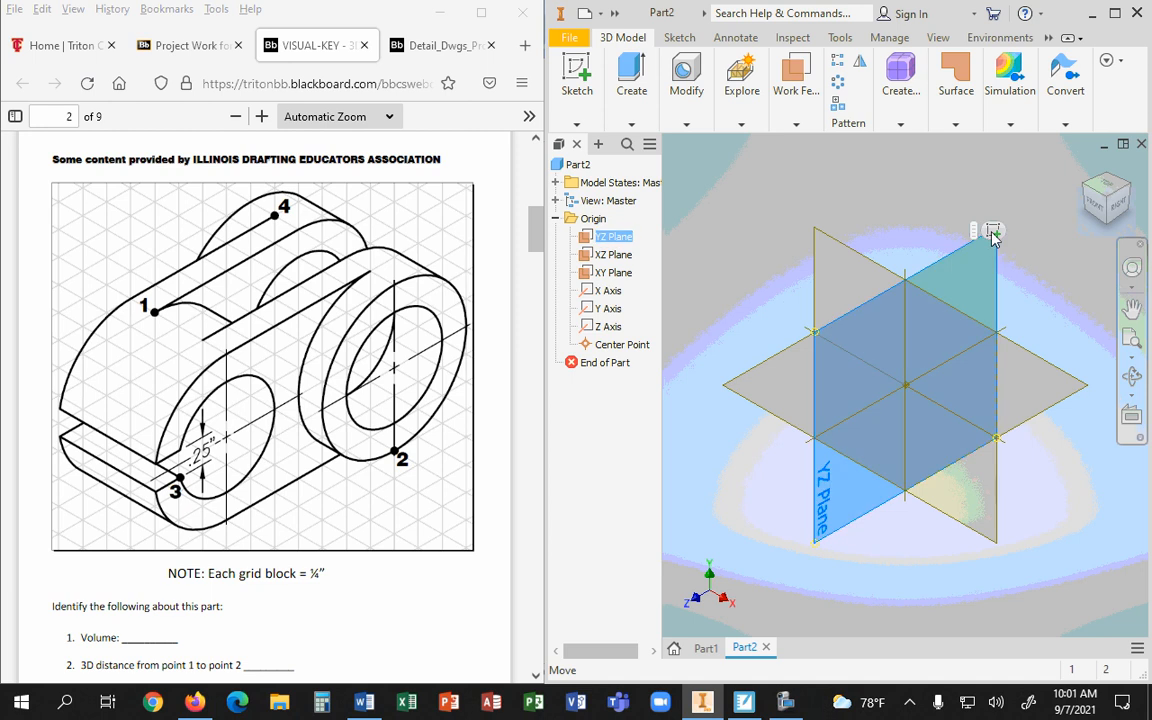
{"action": "left_click", "coordinate": [992, 232]}
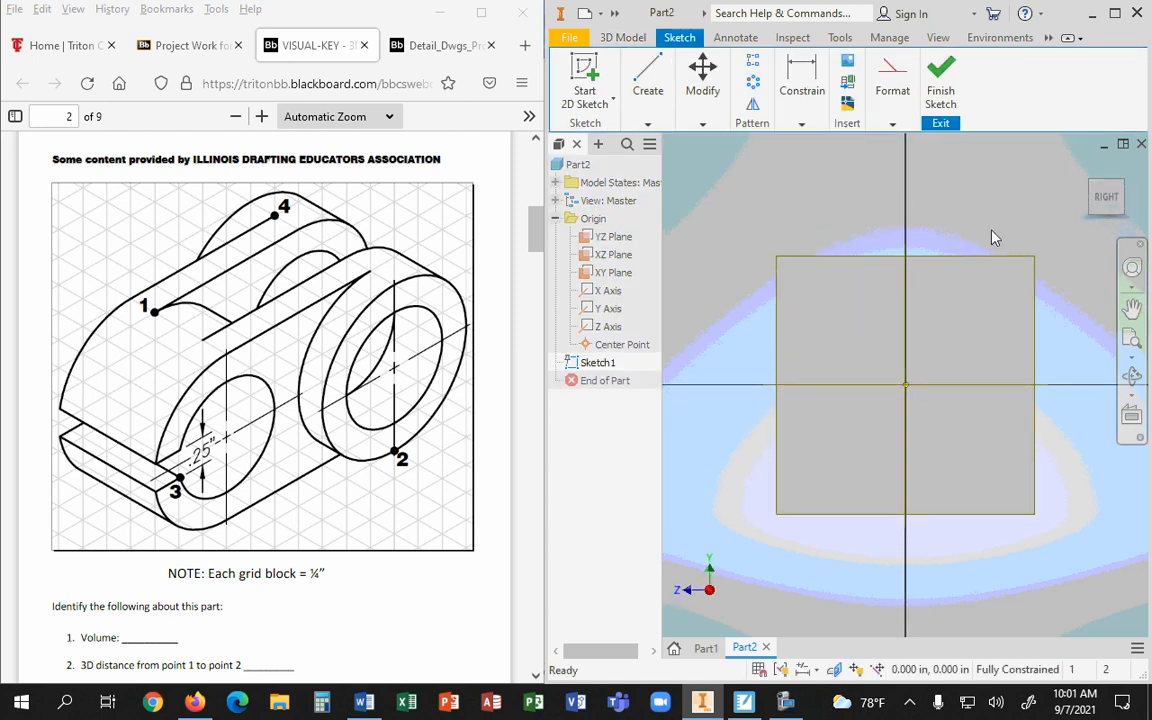
{"action": "left_click", "coordinate": [647, 123]}
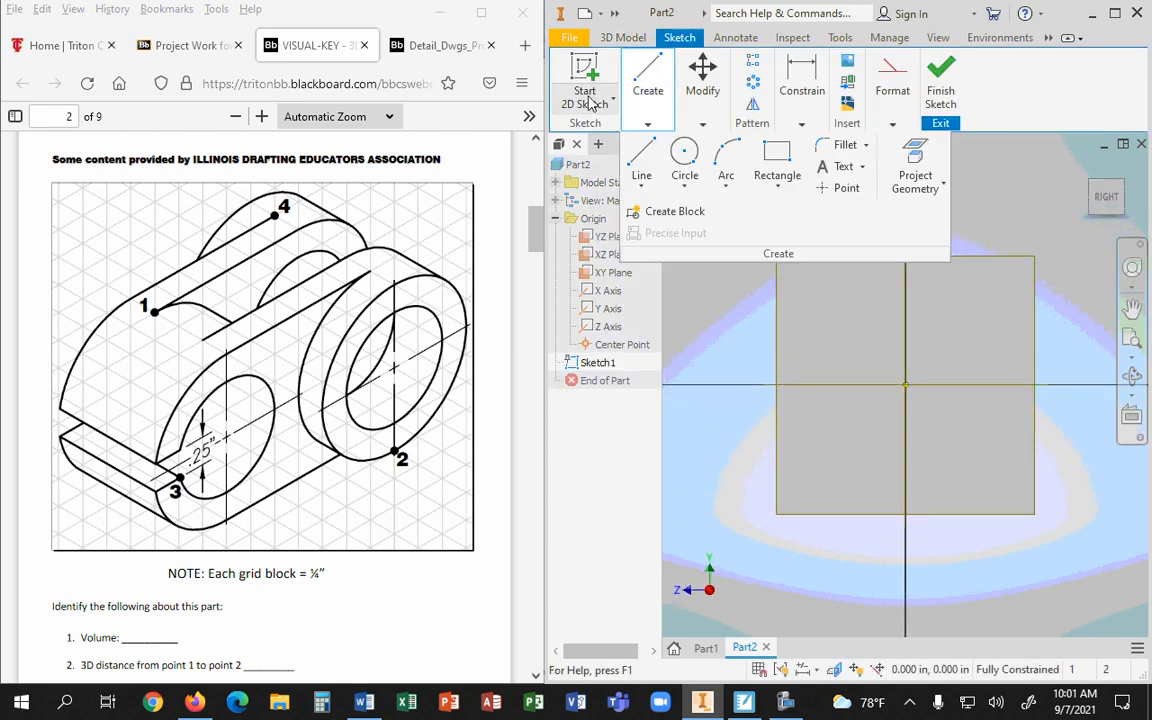
{"action": "left_click", "coordinate": [684, 152]}
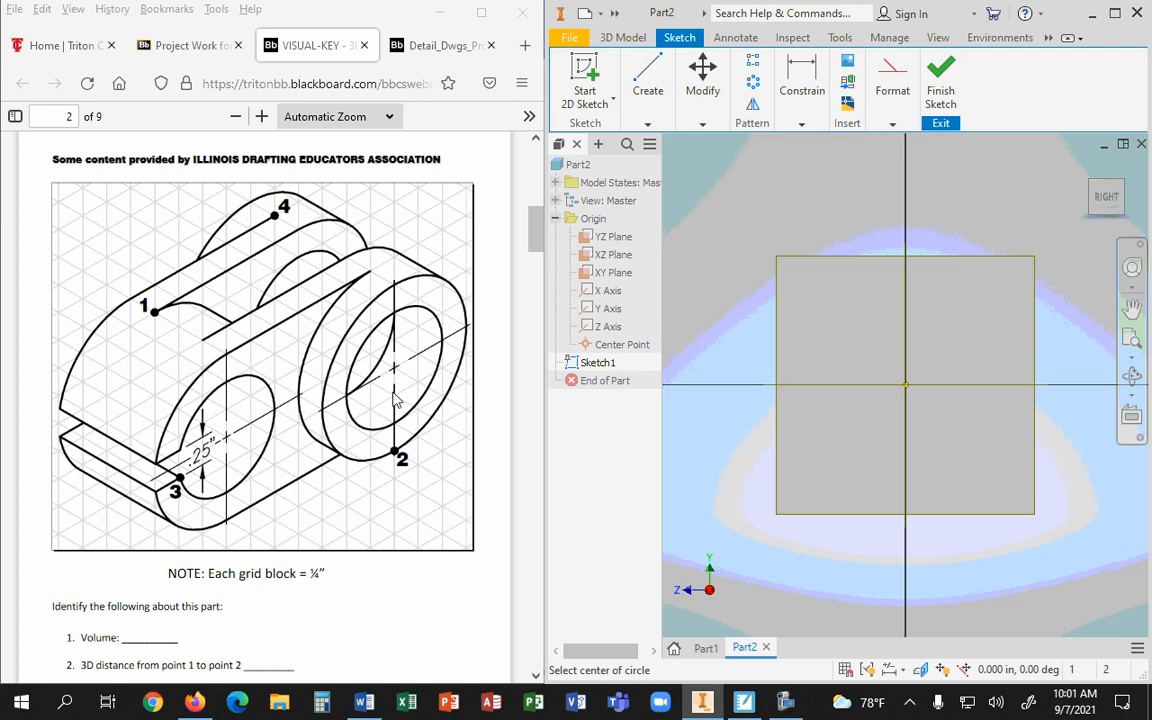
{"action": "left_click", "coordinate": [905, 385]}
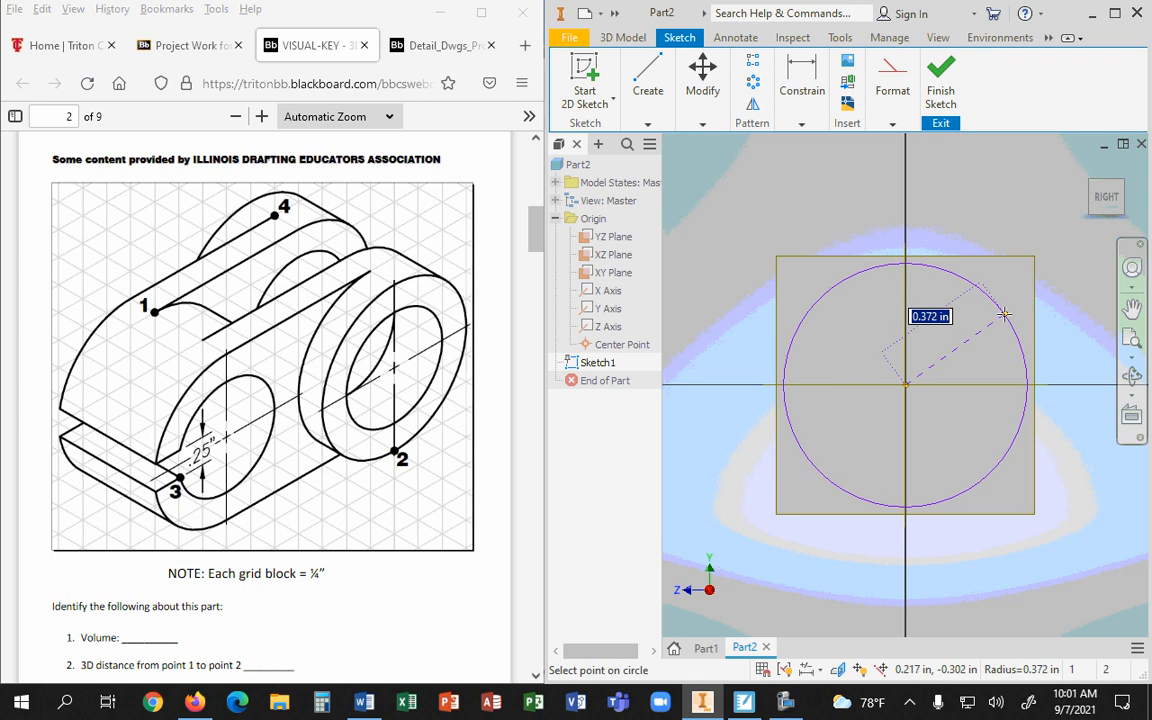
{"action": "left_click", "coordinate": [997, 308]}
Dimension the circle's diameter and set it to 1.5 in
{"action": "left_click", "coordinate": [801, 123]}
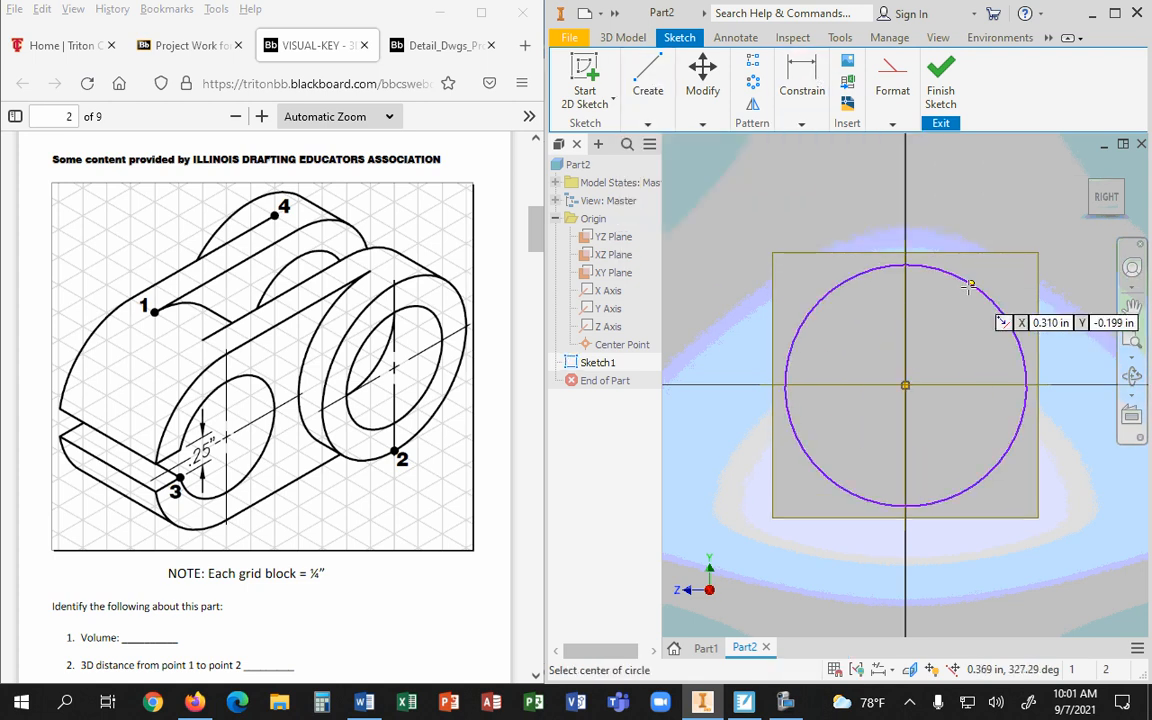
{"action": "left_click", "coordinate": [803, 123]}
{"action": "left_click", "coordinate": [805, 225]}
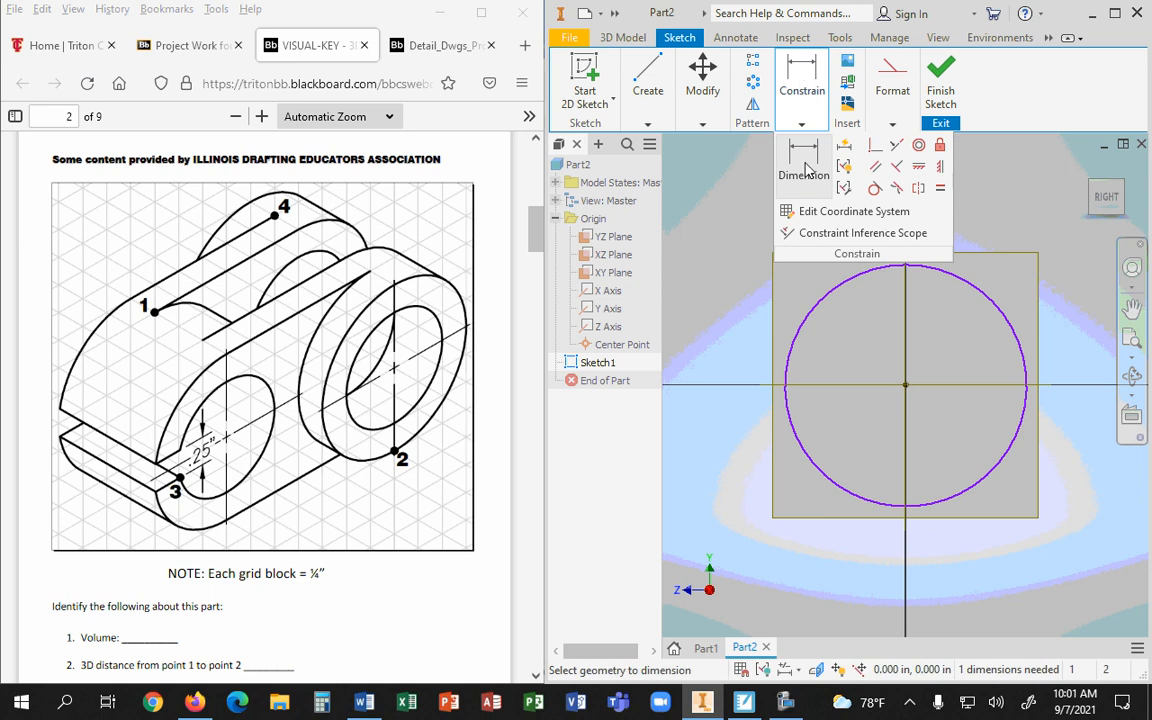
{"action": "left_click", "coordinate": [957, 283]}
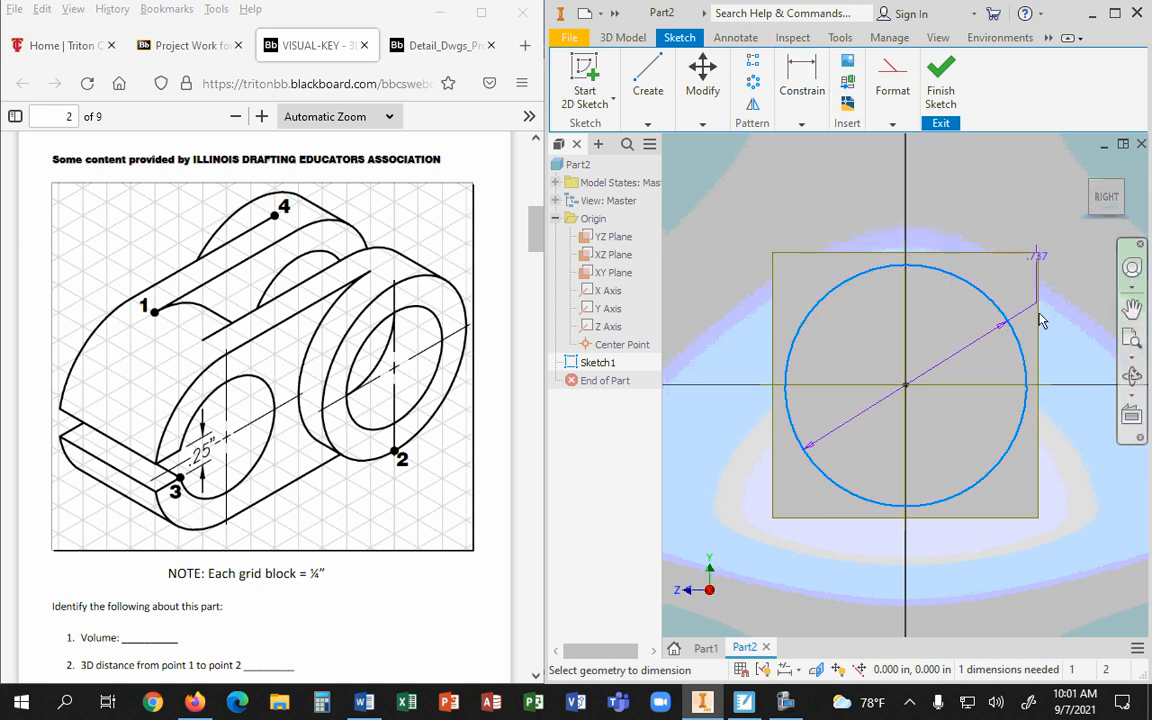
{"action": "left_click", "coordinate": [1070, 470]}
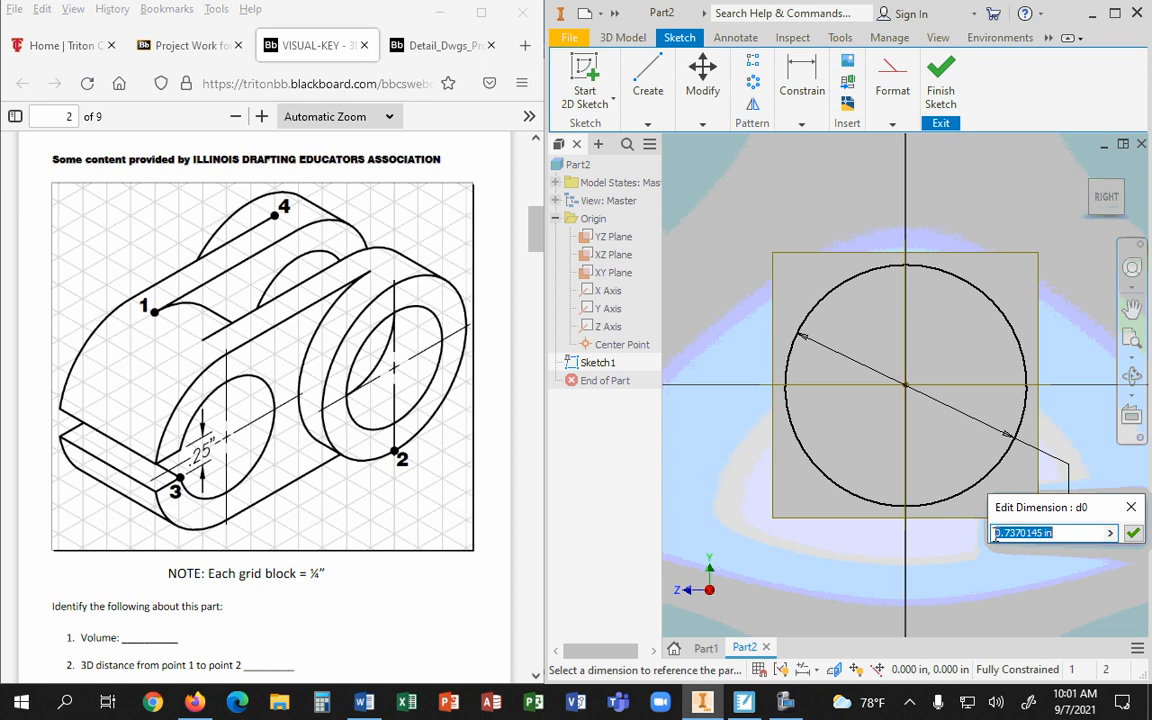
{"action": "key", "text": "Return"}
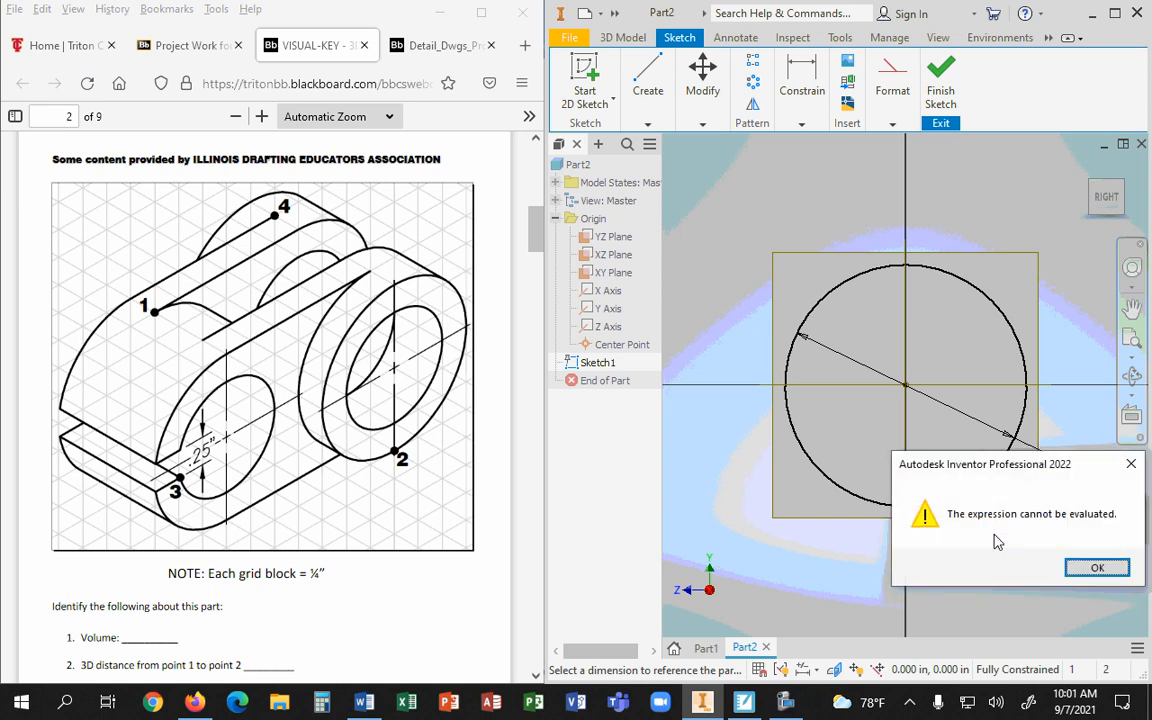
{"action": "left_click", "coordinate": [1097, 567]}
{"action": "type", "text": "1.5"}
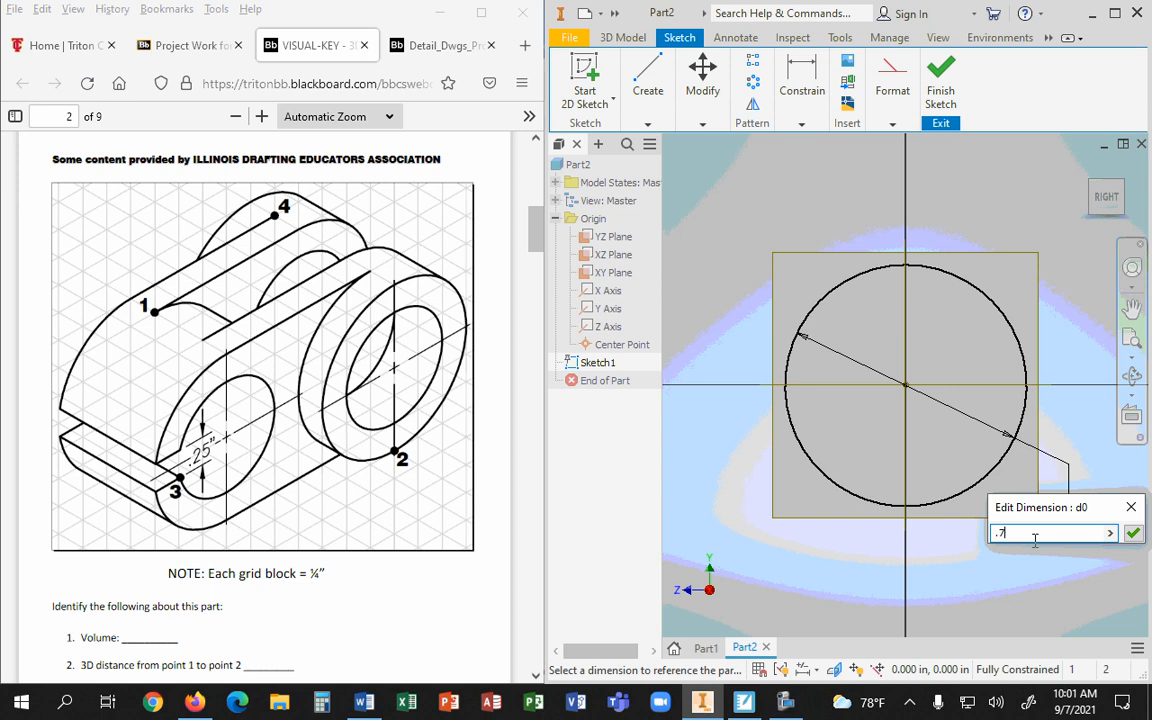
{"action": "key", "text": "Return"}
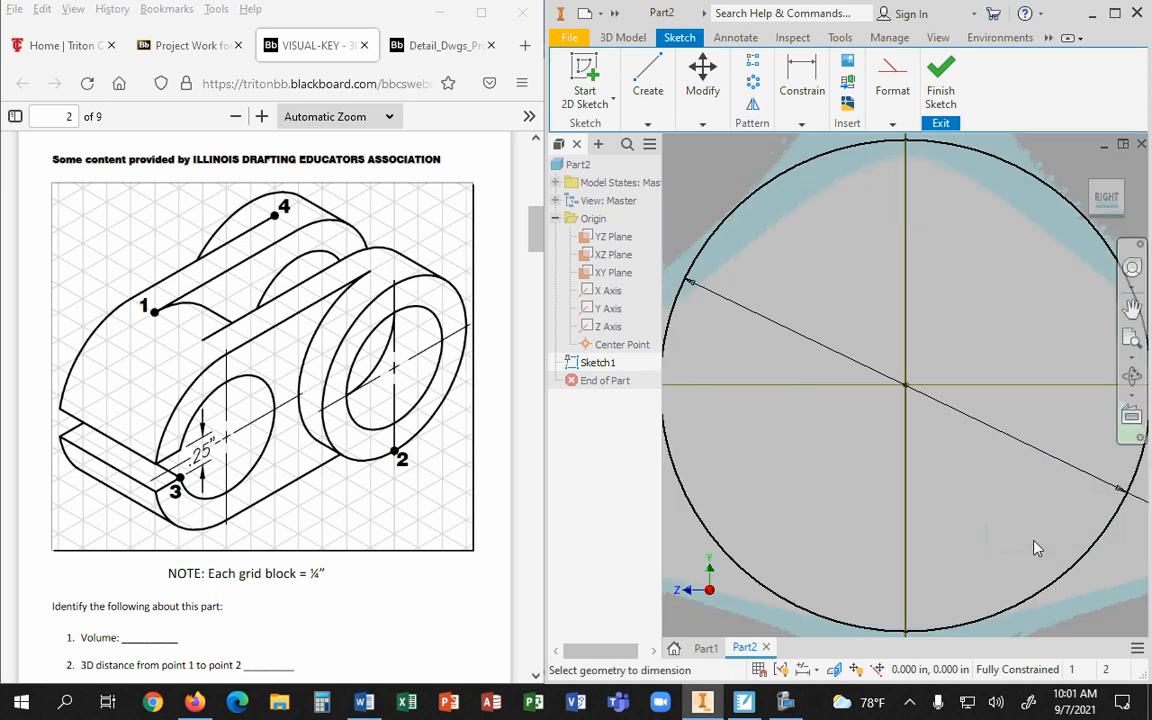
{"action": "scroll", "coordinate": [1036, 548], "scroll_direction": "down", "scroll_amount": 10}
{"action": "scroll", "coordinate": [1040, 546], "scroll_direction": "up", "scroll_amount": 10}
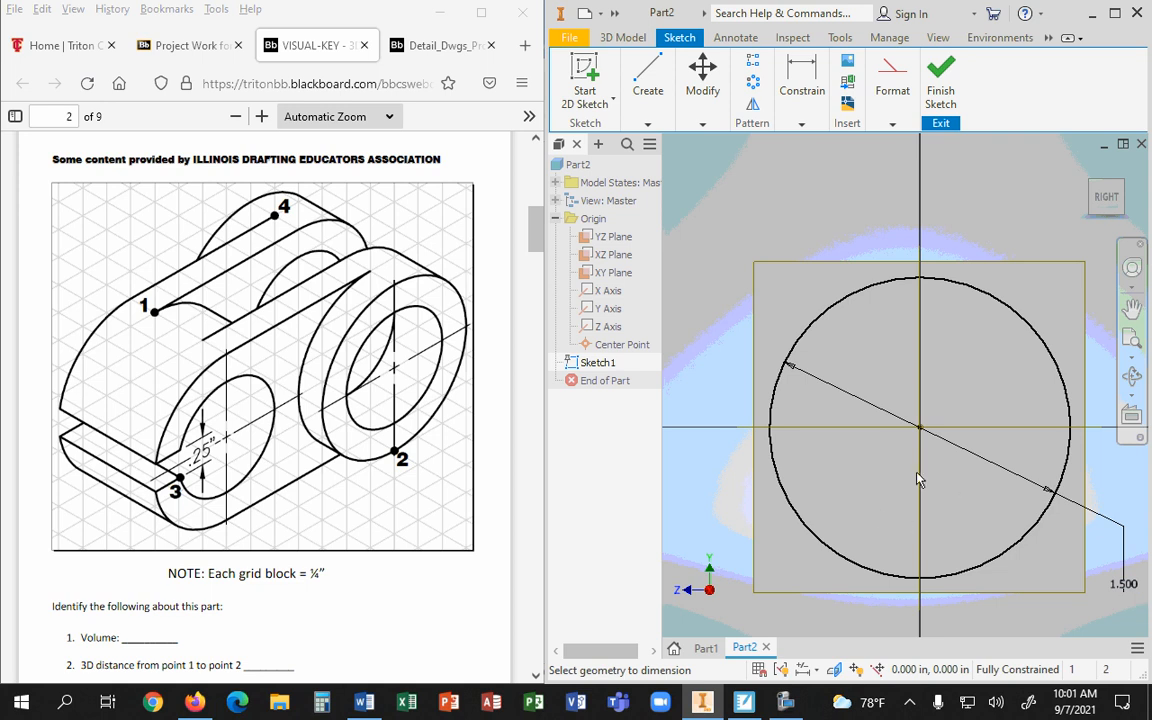
{"action": "scroll", "coordinate": [920, 478], "scroll_direction": "up", "scroll_amount": 3}
{"action": "scroll", "coordinate": [920, 478], "scroll_direction": "down", "scroll_amount": 3}
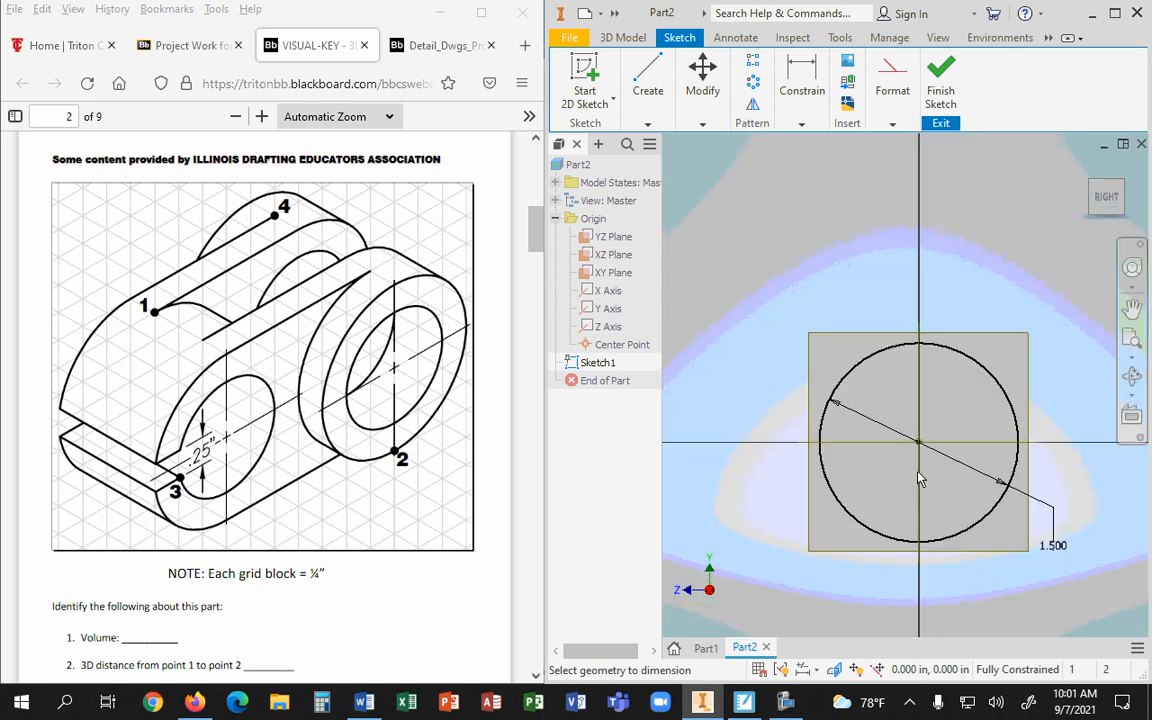
Draw a concentric inner circle about 0.925 in in diameter from the origin inside the 1.5 in circle
{"action": "mouse_move", "coordinate": [948, 507]}
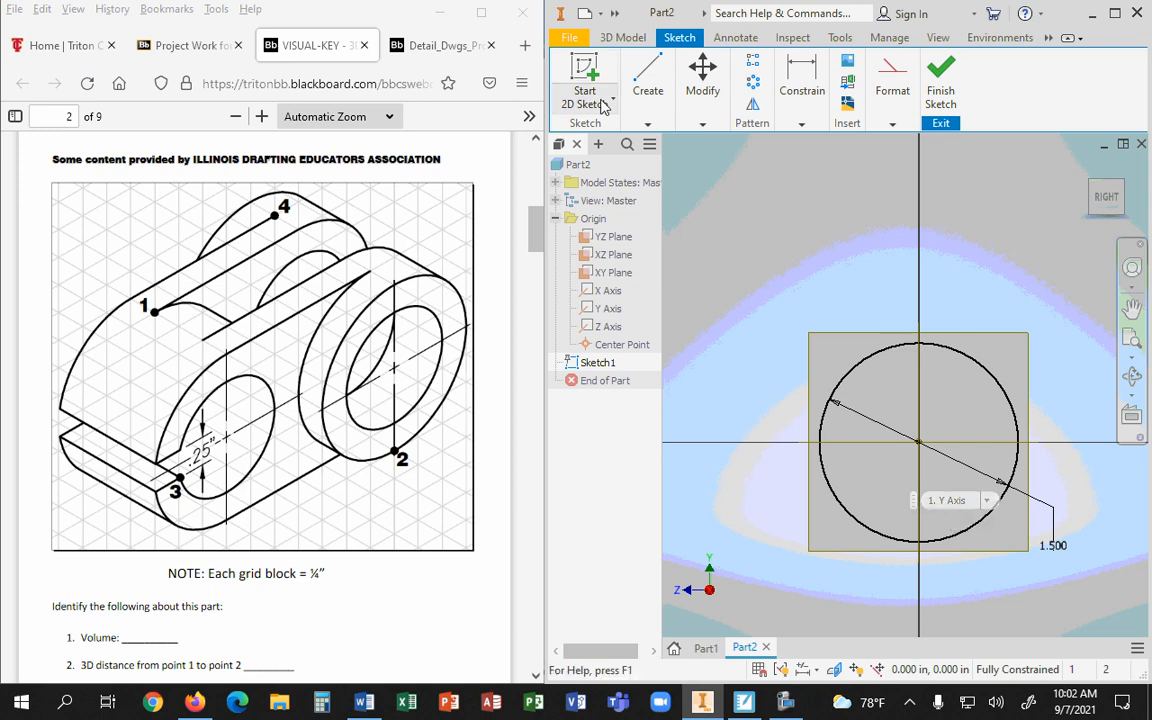
{"action": "left_click", "coordinate": [648, 95]}
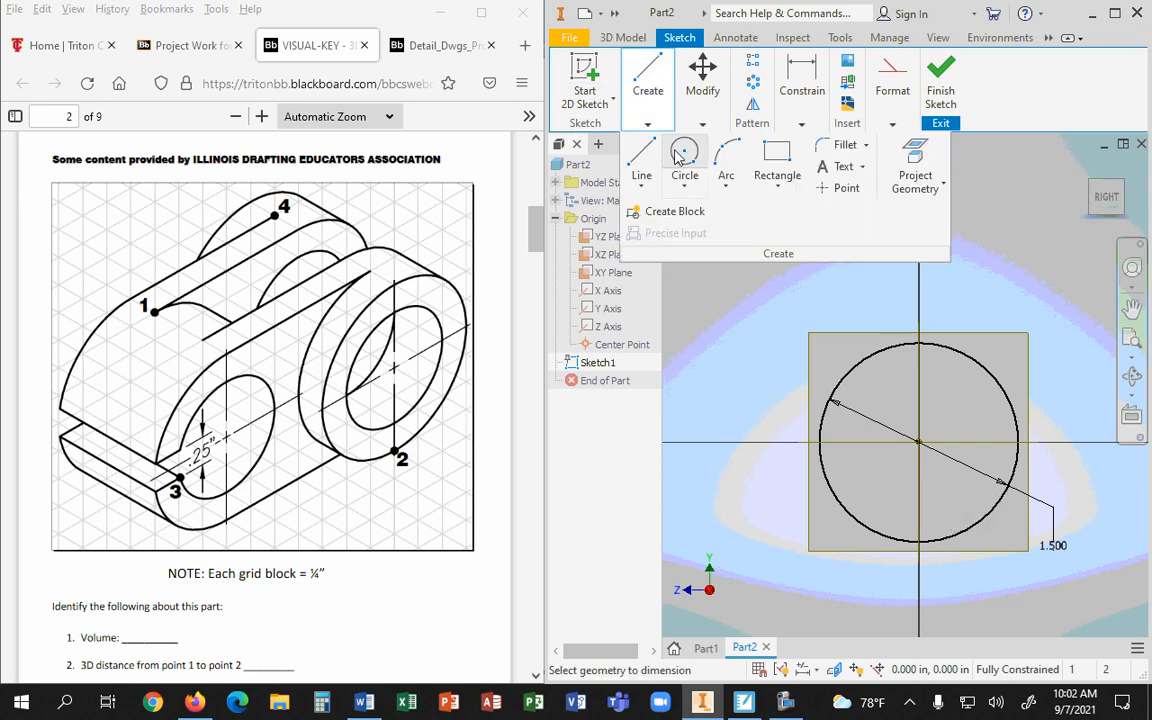
{"action": "left_click", "coordinate": [684, 158]}
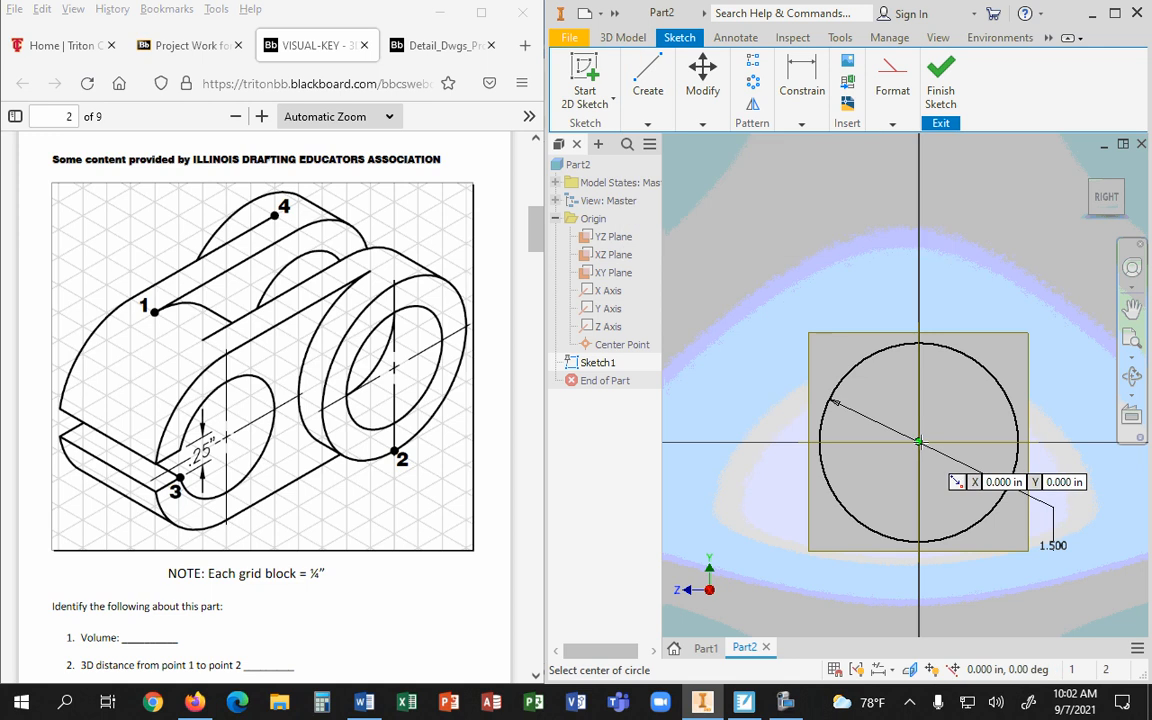
{"action": "left_click", "coordinate": [918, 441]}
{"action": "left_click", "coordinate": [953, 392]}
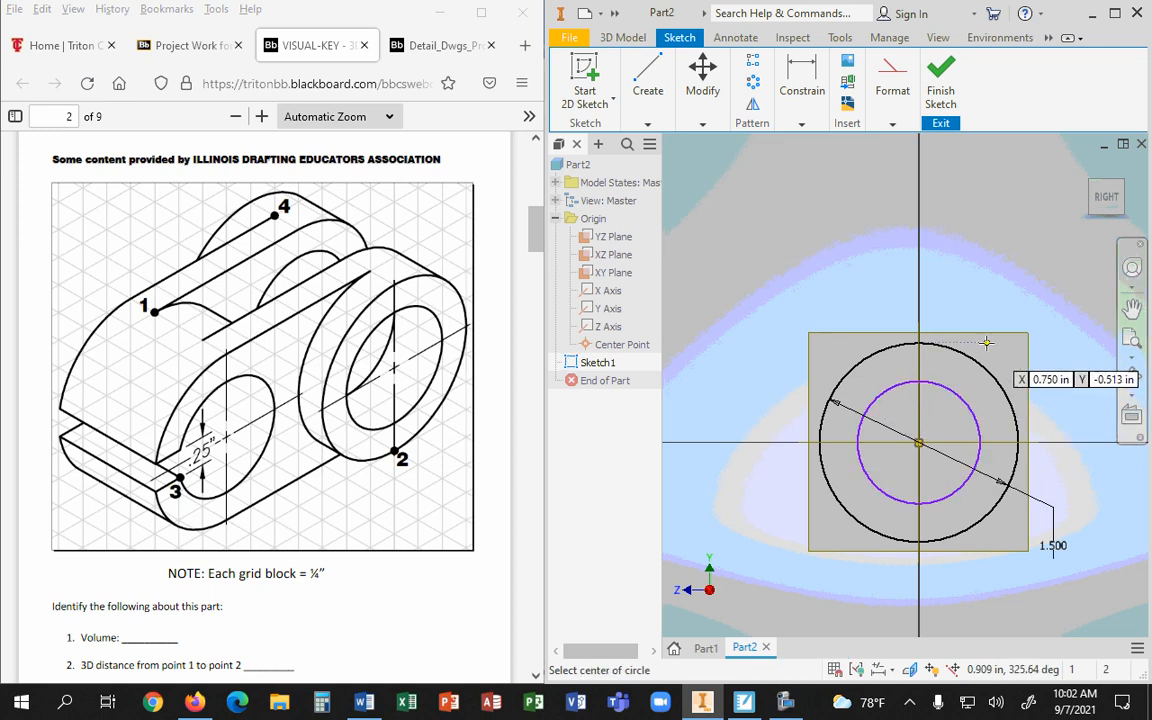
Dimension the radial gap between the inner and outer circles and set it to 0.25 in
{"action": "left_click", "coordinate": [800, 87]}
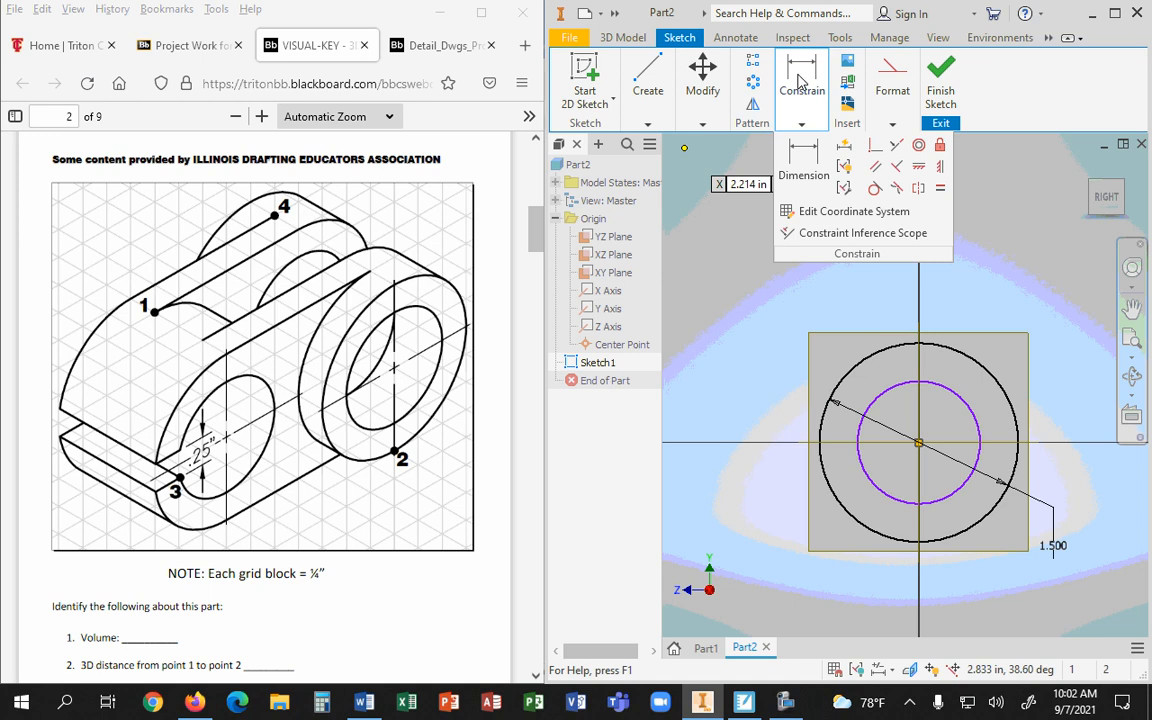
{"action": "left_click", "coordinate": [803, 155]}
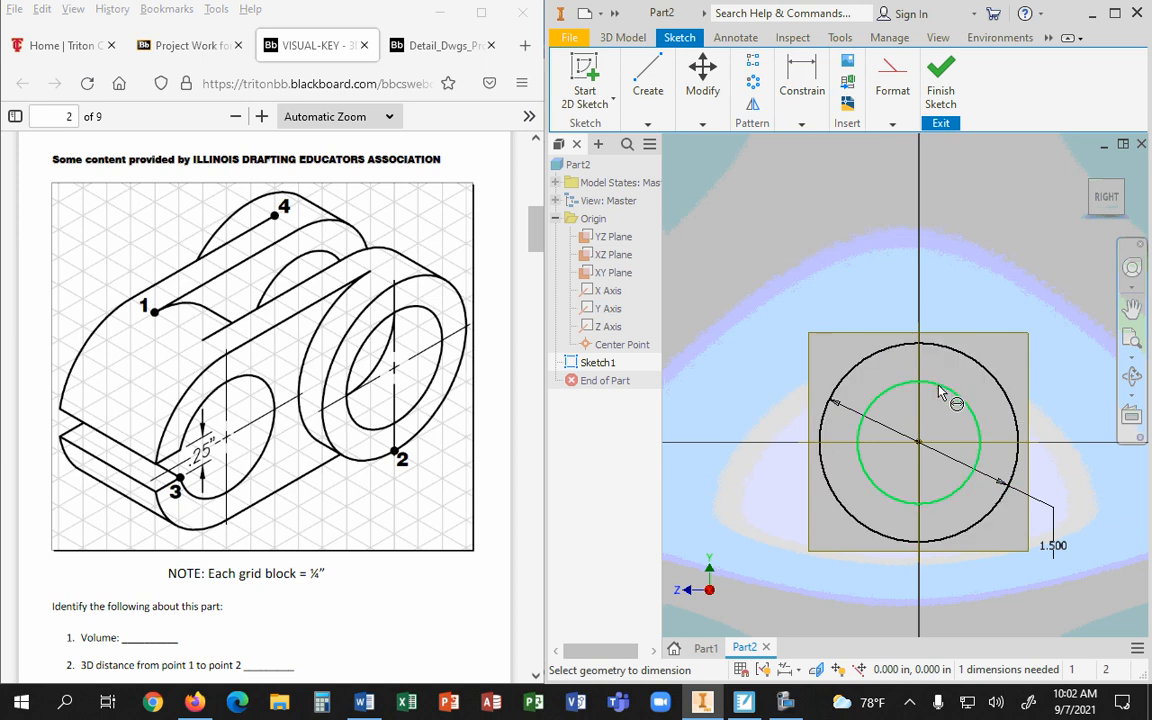
{"action": "left_click", "coordinate": [912, 389]}
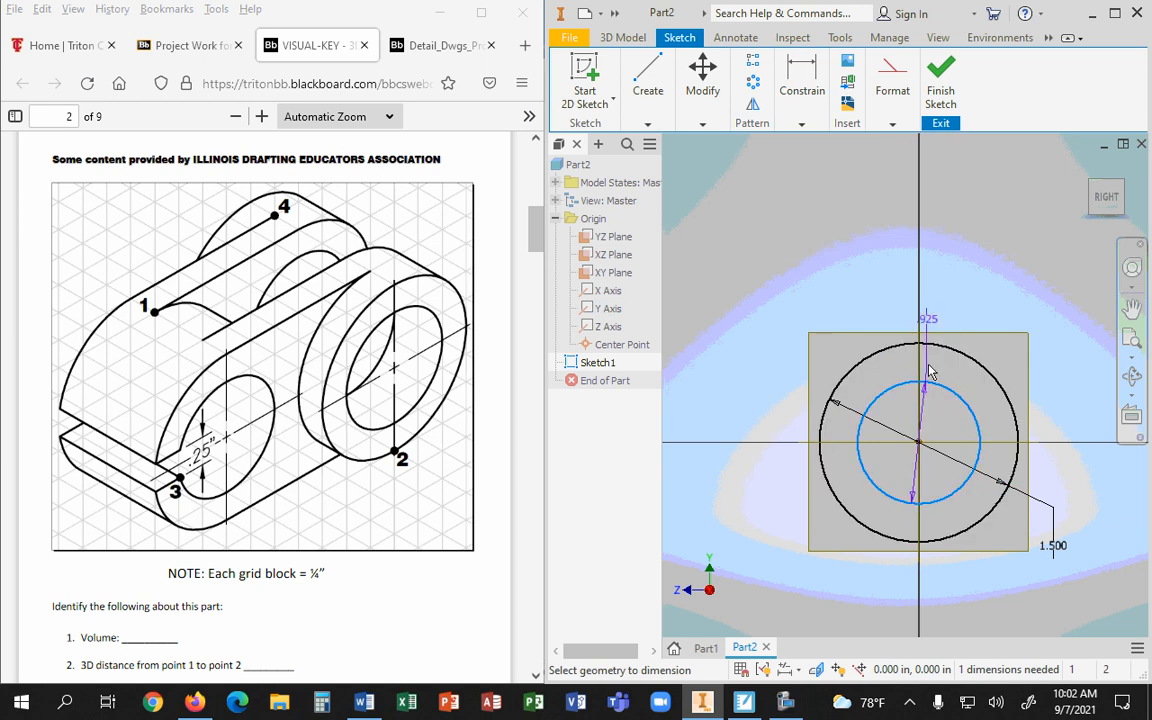
{"action": "left_click", "coordinate": [940, 346]}
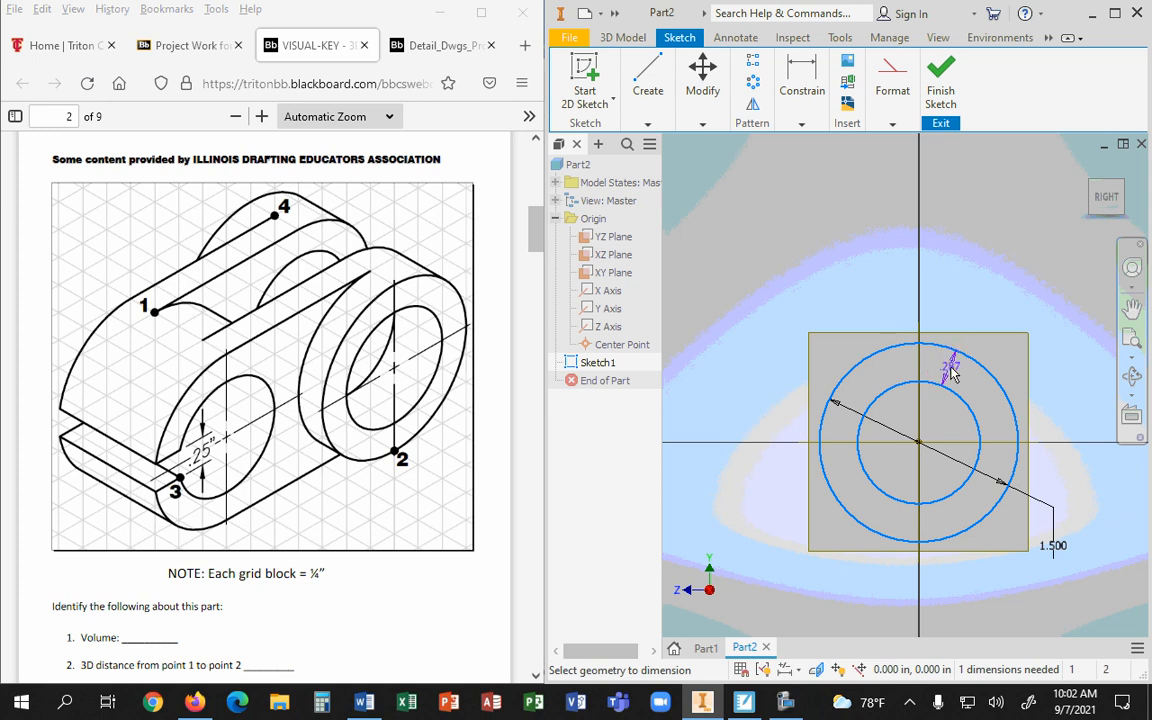
{"action": "left_click", "coordinate": [953, 372]}
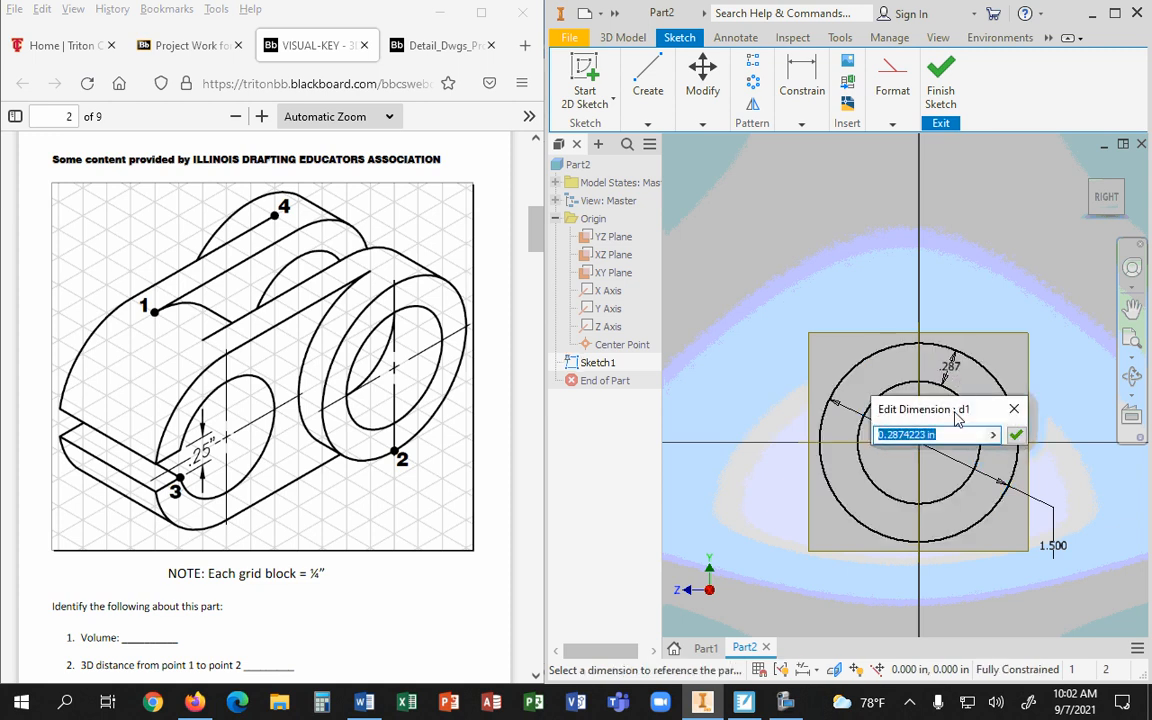
{"action": "type", "text": ".25"}
{"action": "key", "text": "Return"}
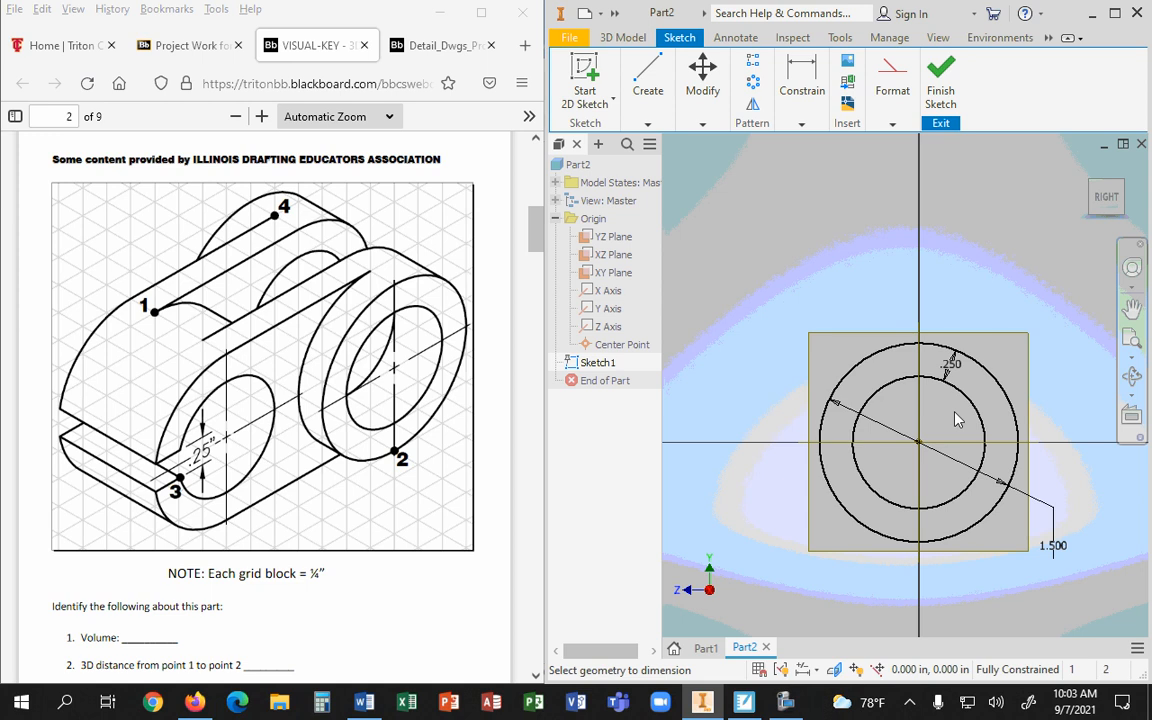
{"action": "left_click", "coordinate": [947, 367]}
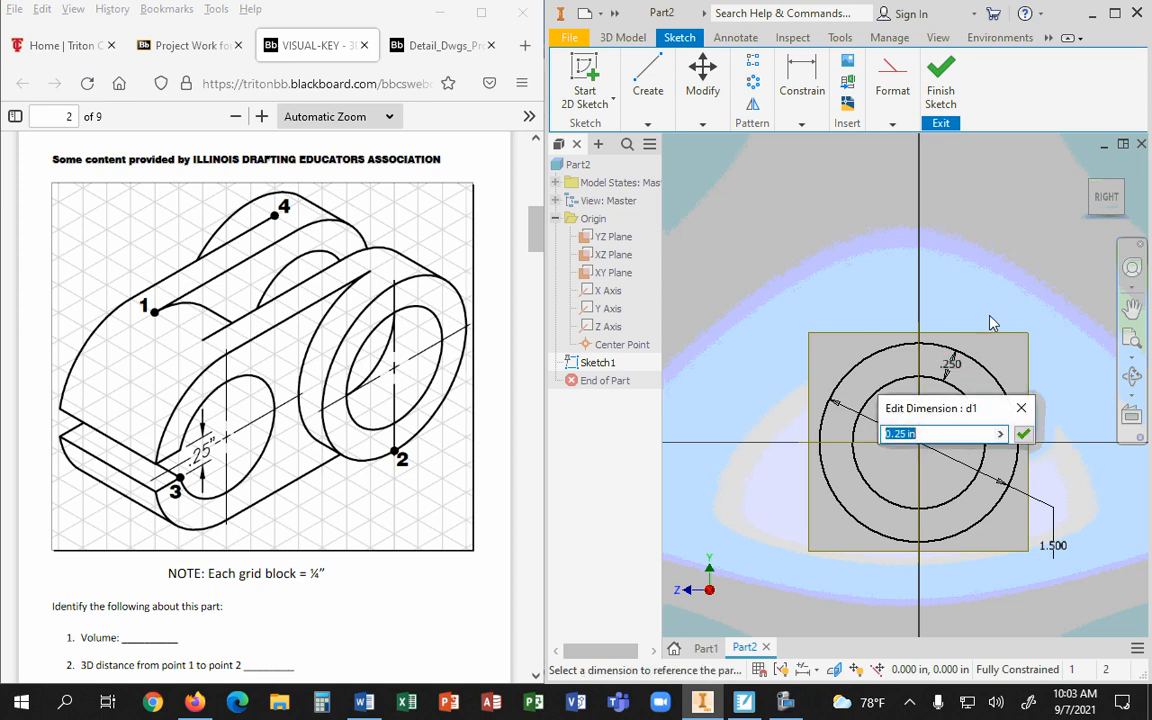
{"action": "left_click", "coordinate": [1021, 408]}
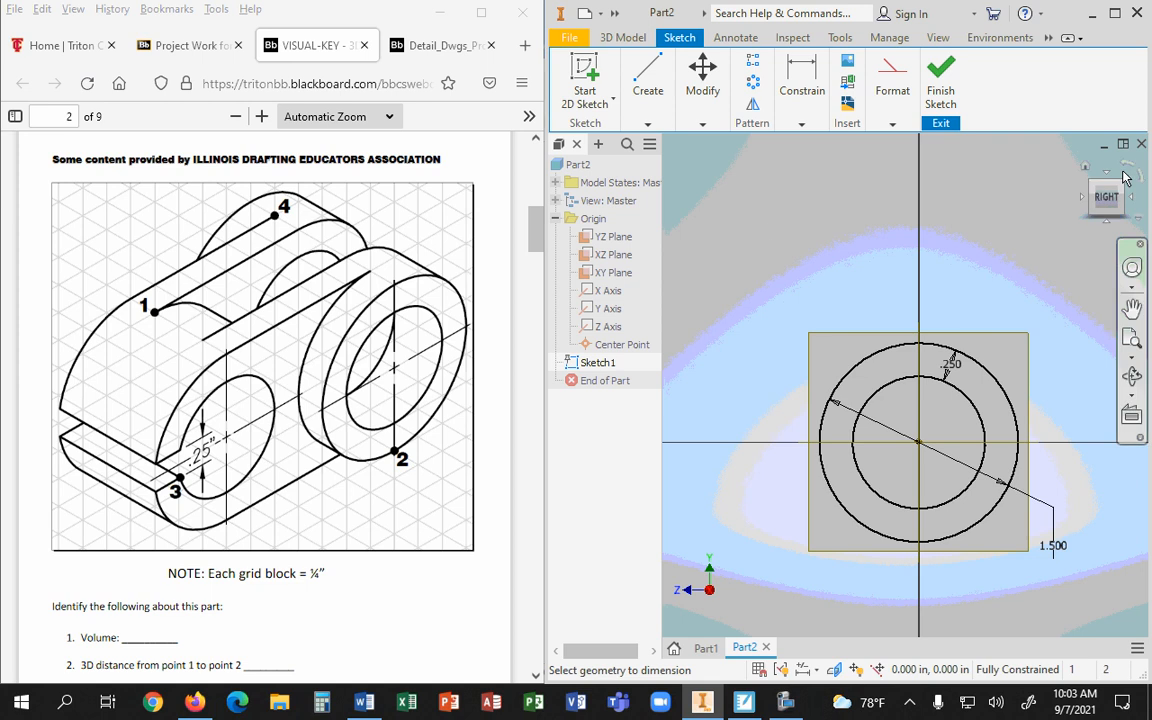
Extrude the ring between the two circles 1 in symmetrically about the sketch plane
{"action": "left_click", "coordinate": [1083, 164]}
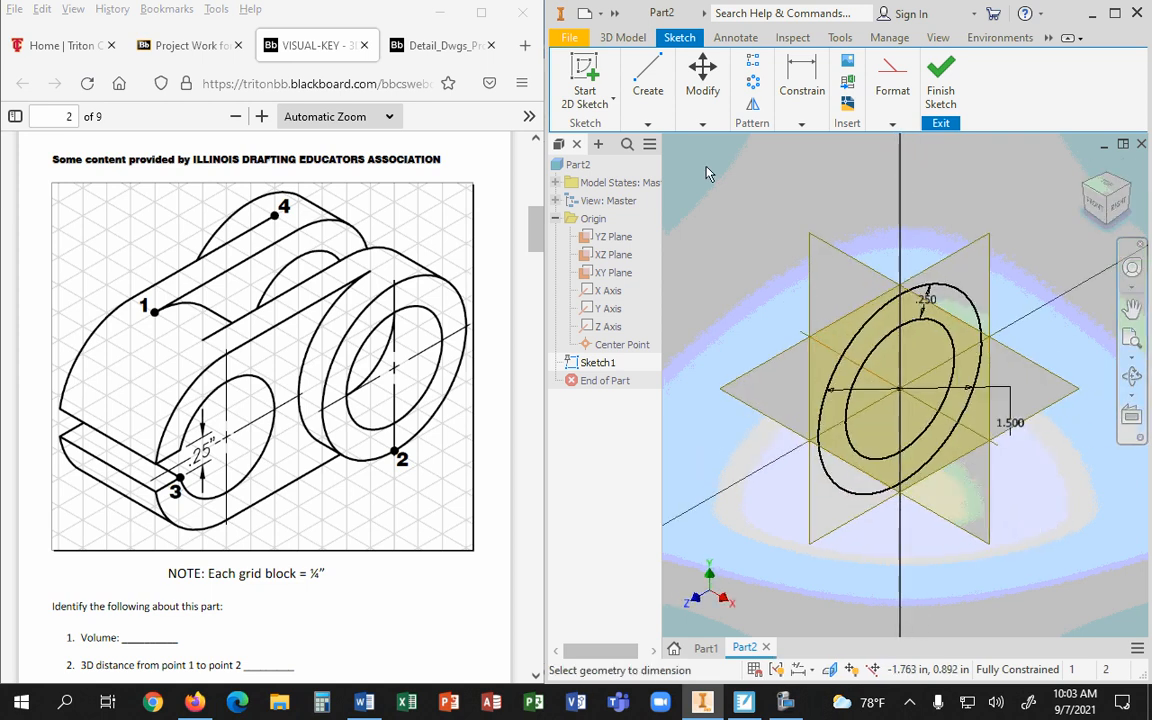
{"action": "left_click", "coordinate": [621, 37]}
{"action": "left_click", "coordinate": [631, 80]}
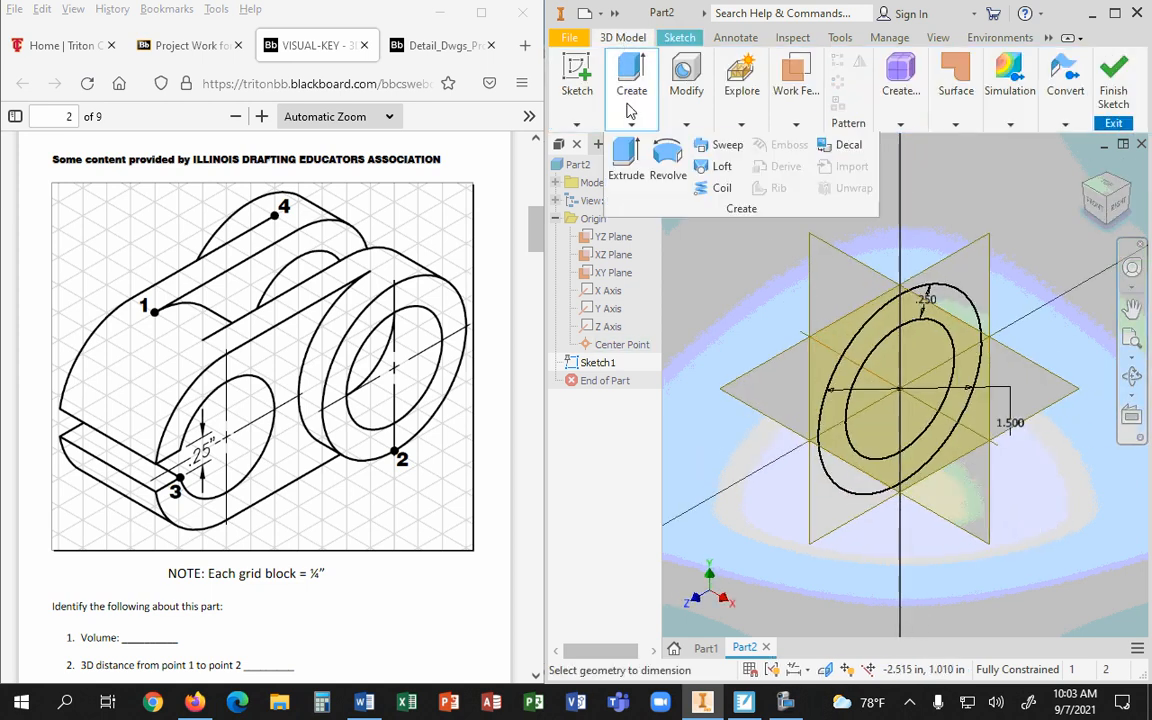
{"action": "left_click", "coordinate": [627, 155]}
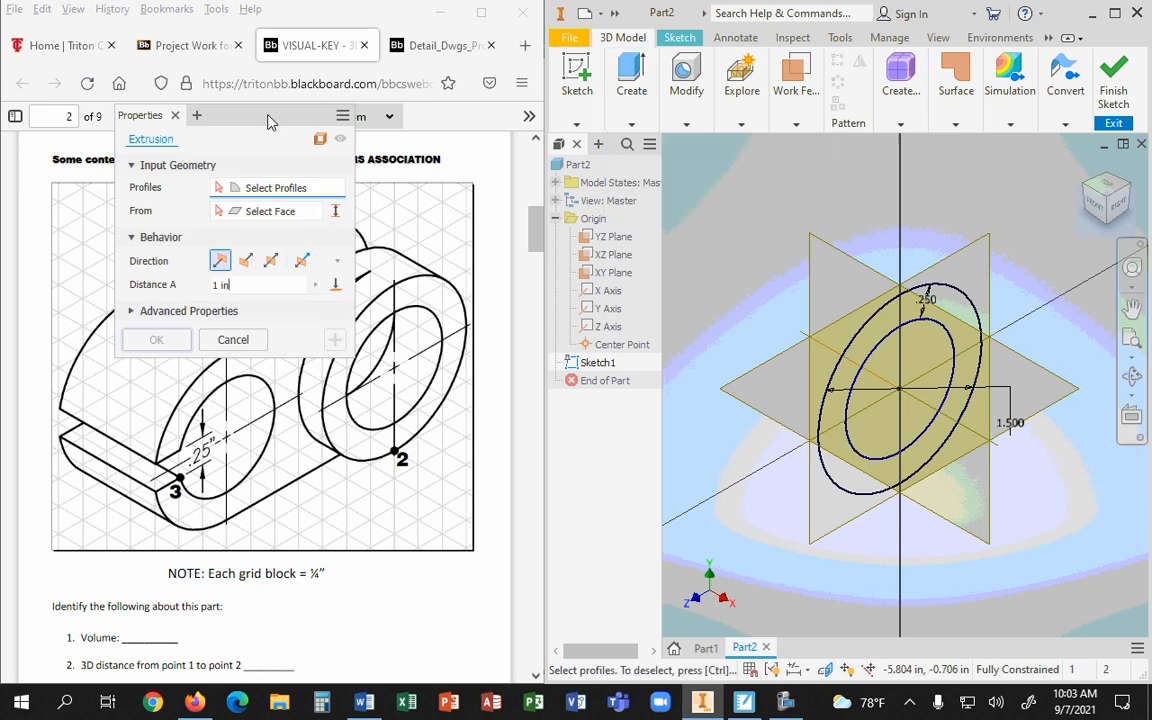
{"action": "mouse_move", "coordinate": [270, 120]}
{"action": "left_mouse_down"}
{"action": "mouse_move", "coordinate": [669, 27]}
{"action": "mouse_move", "coordinate": [724, 27]}
{"action": "left_mouse_up"}
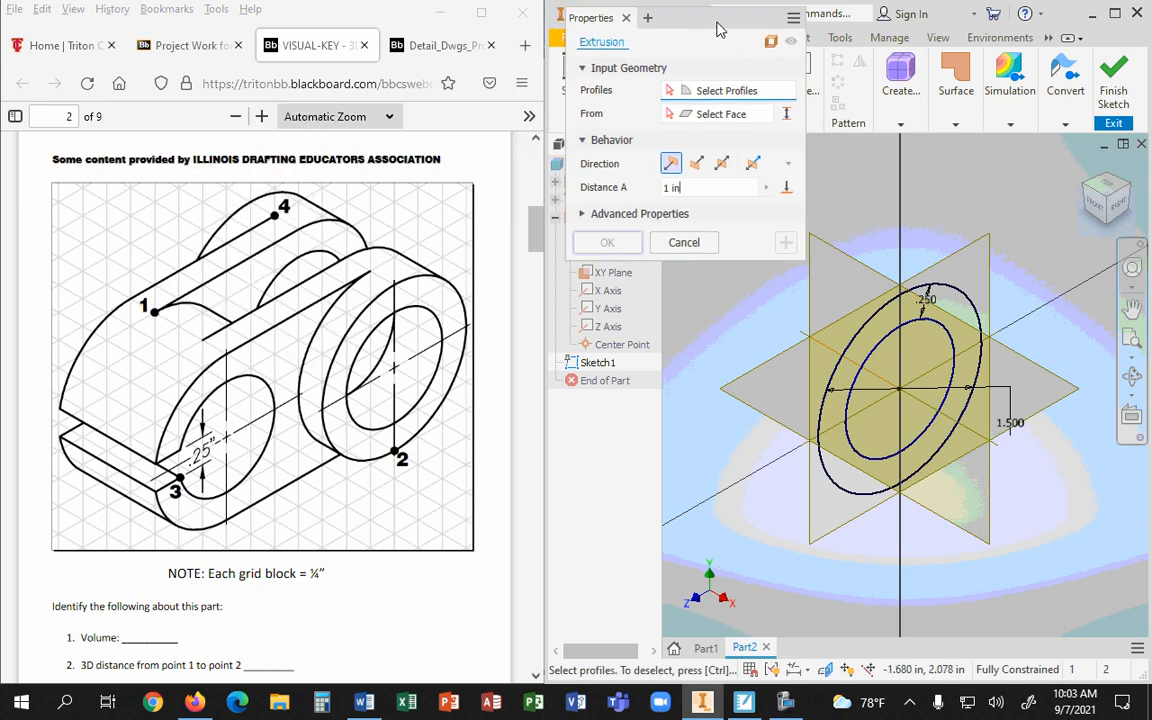
{"action": "left_click", "coordinate": [898, 327]}
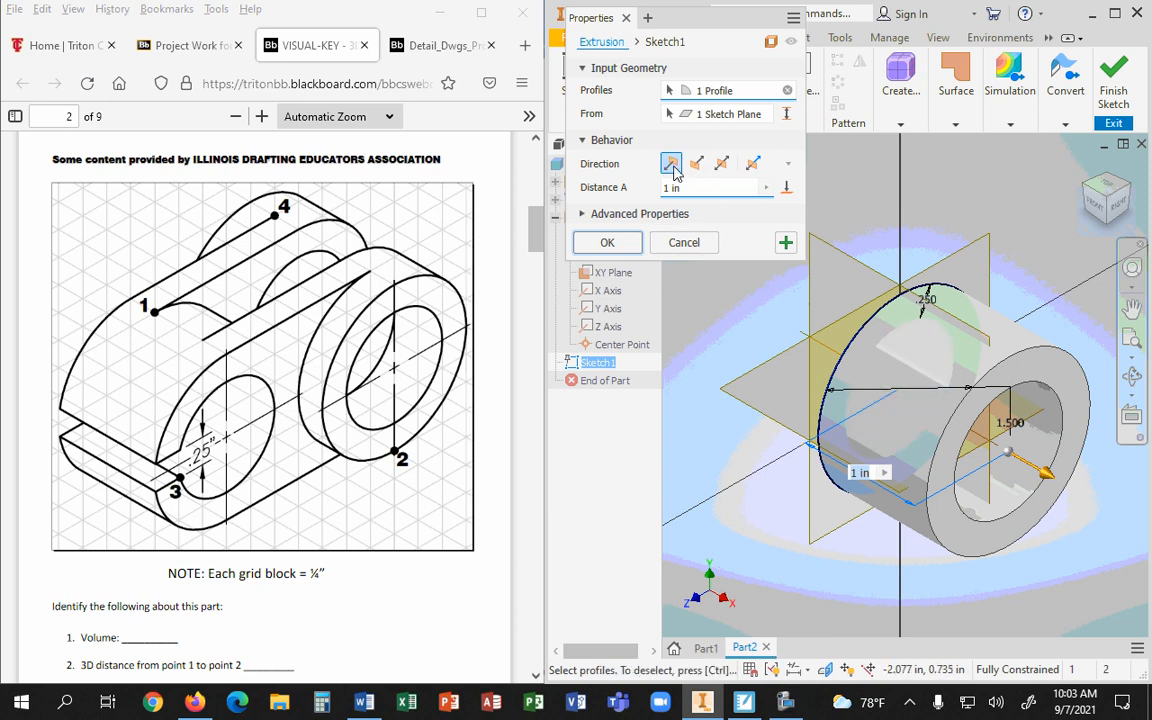
{"action": "left_click", "coordinate": [723, 166]}
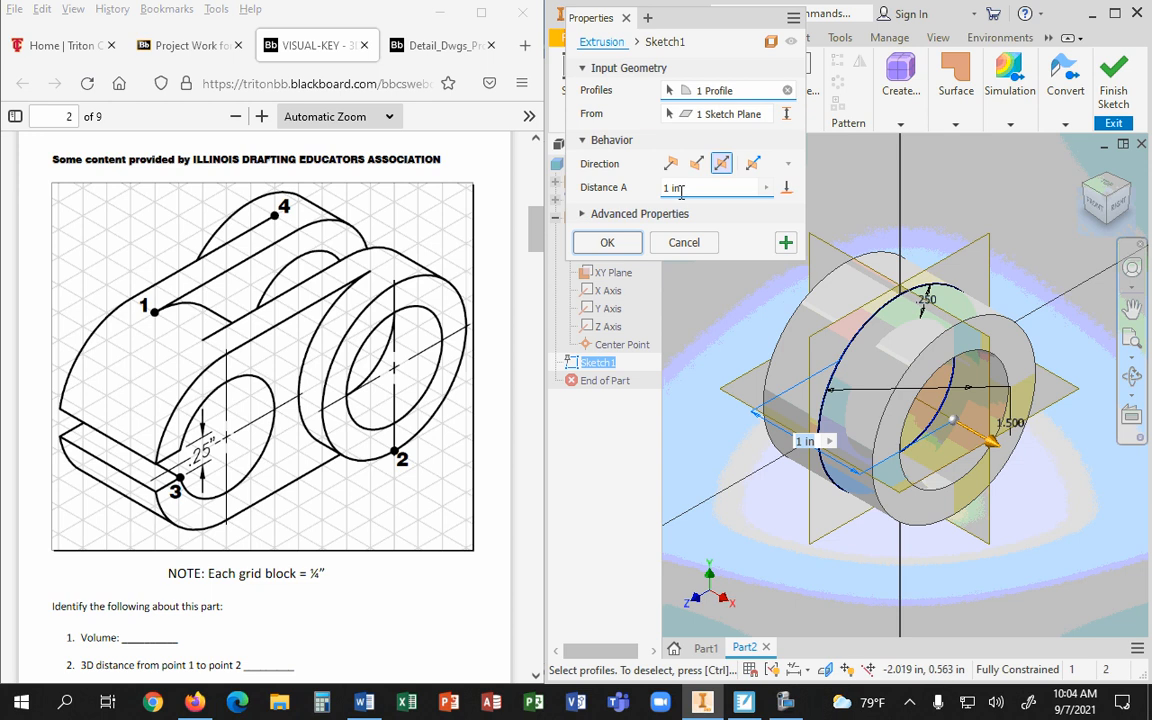
{"action": "left_click", "coordinate": [608, 244]}
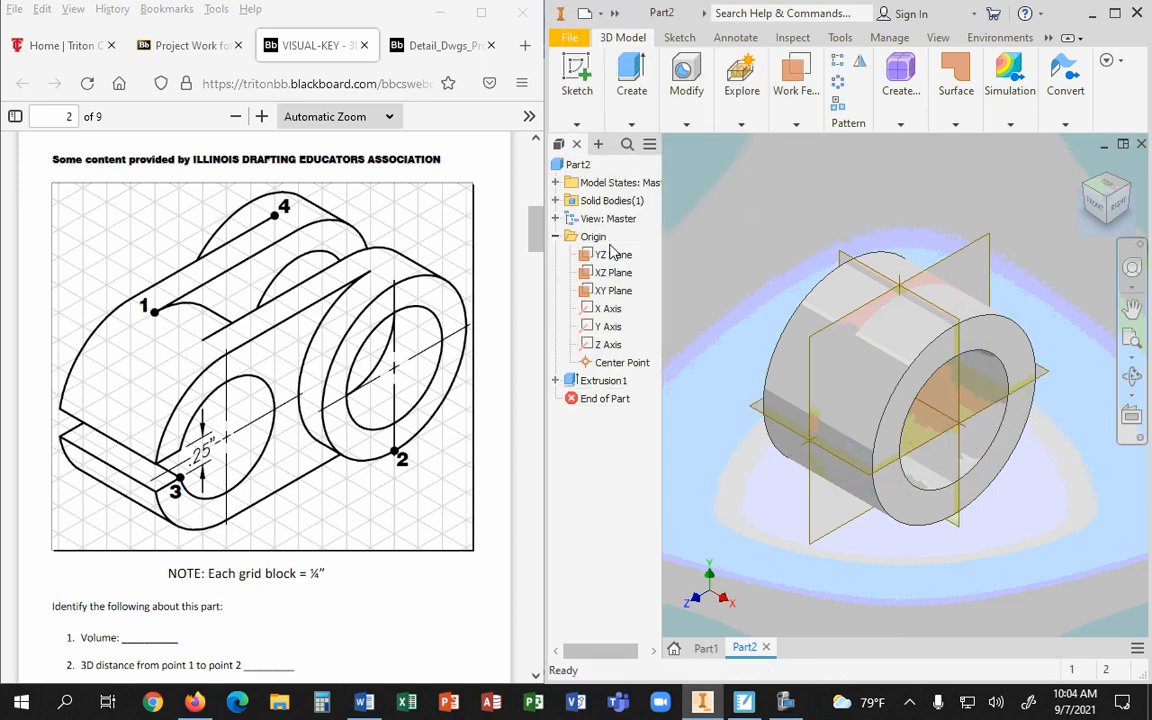
Start a sketch on the YZ plane and draw a horizontal line about 2.85 in long from the ring's top, with a vertical line about 1.82 in down
{"action": "left_click", "coordinate": [613, 254]}
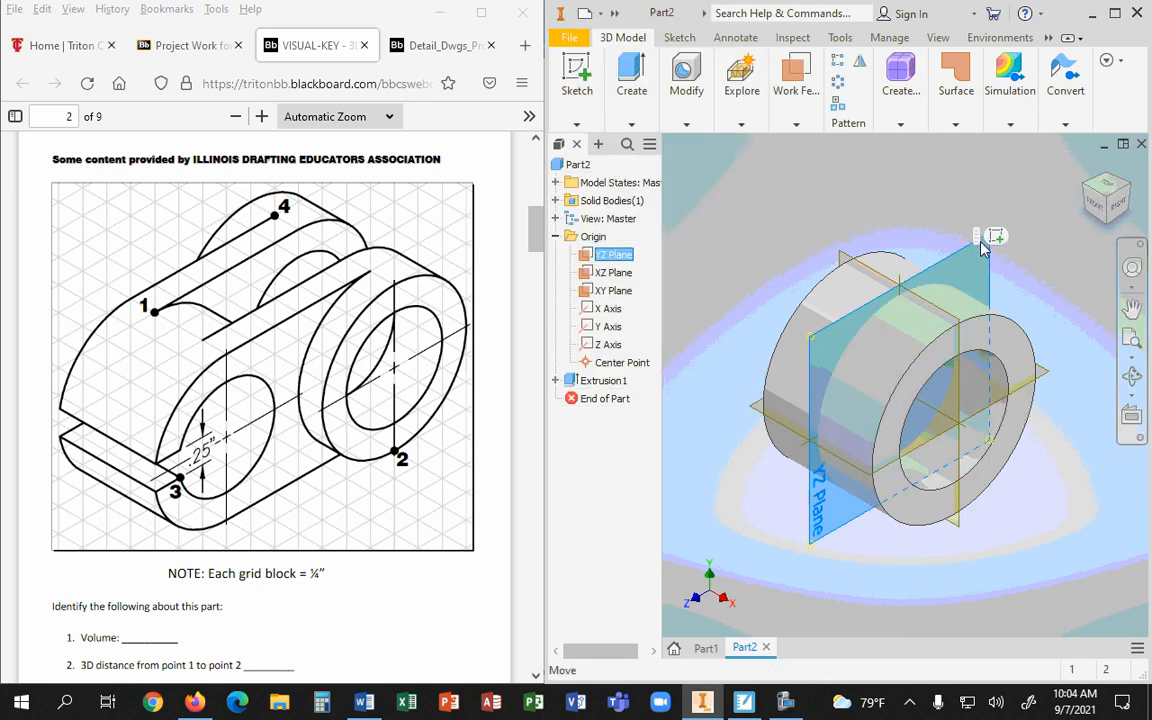
{"action": "left_click", "coordinate": [995, 237]}
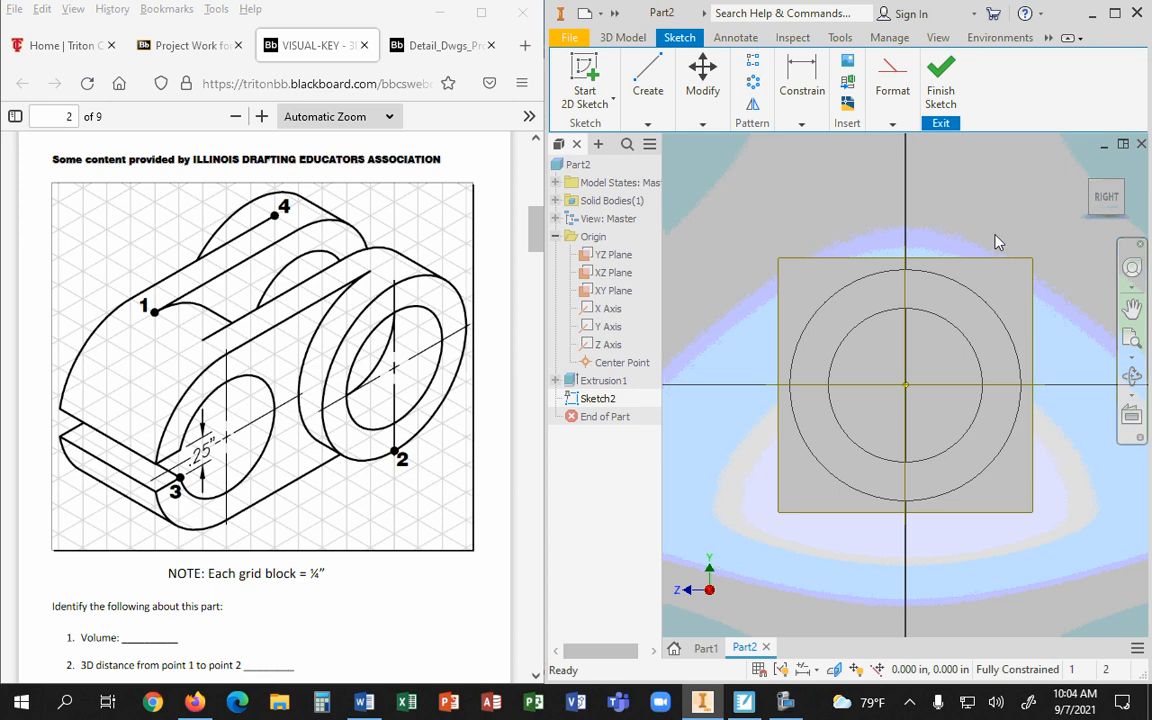
{"action": "scroll", "coordinate": [995, 242], "scroll_direction": "down", "scroll_amount": 5}
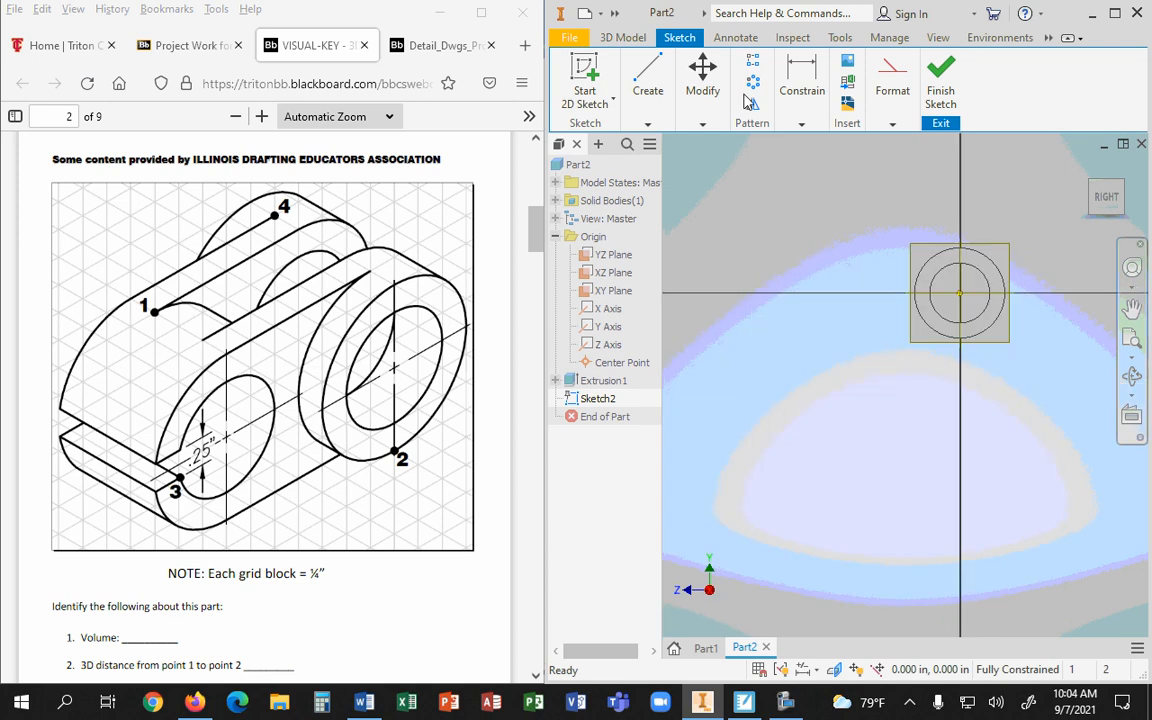
{"action": "left_click", "coordinate": [642, 78]}
{"action": "left_click", "coordinate": [648, 80]}
{"action": "left_click", "coordinate": [641, 163]}
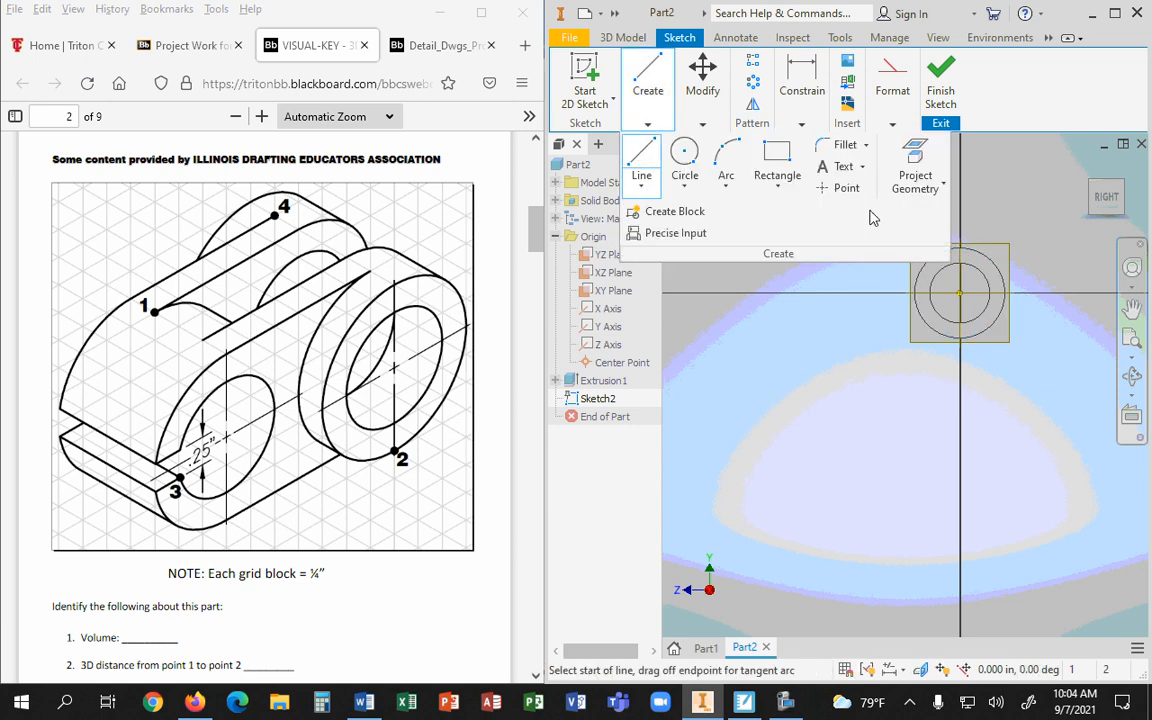
{"action": "left_click", "coordinate": [960, 247]}
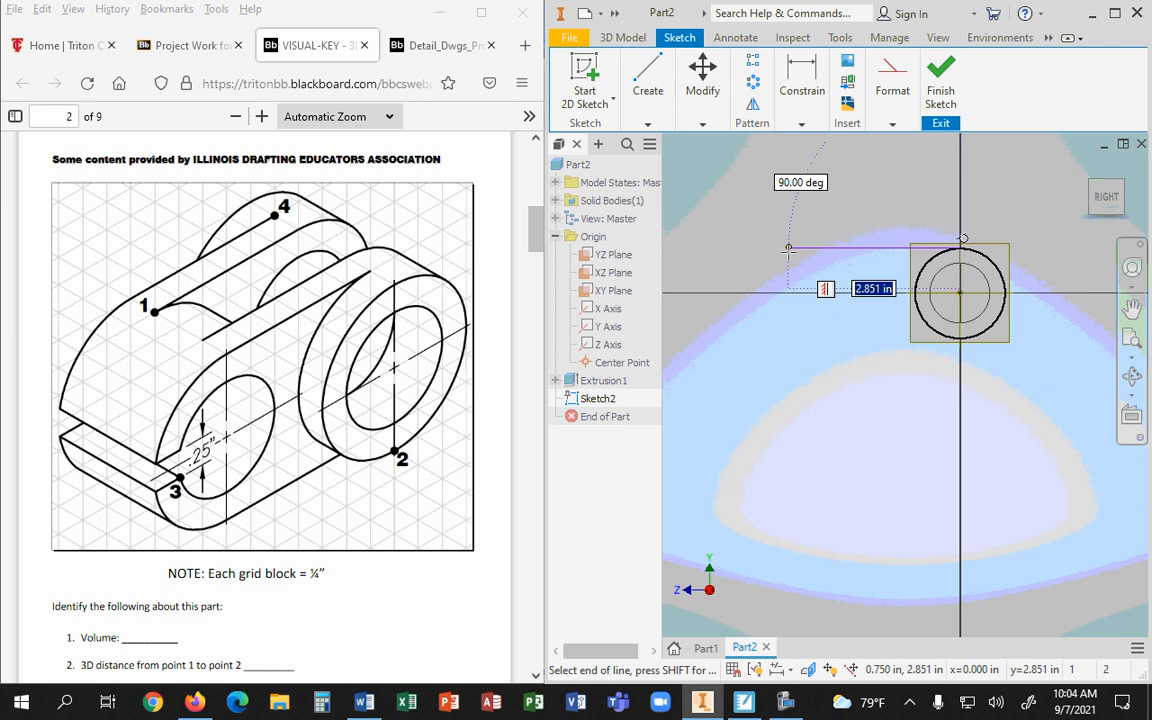
{"action": "left_click", "coordinate": [788, 248]}
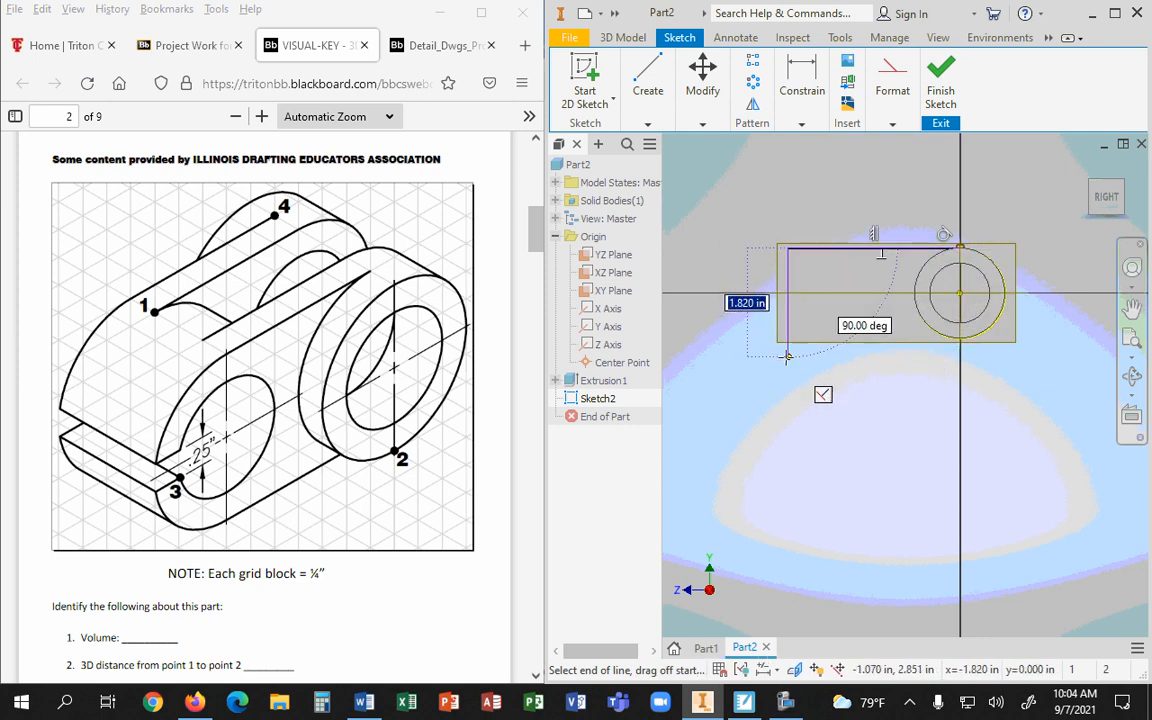
{"action": "key", "text": "Escape"}
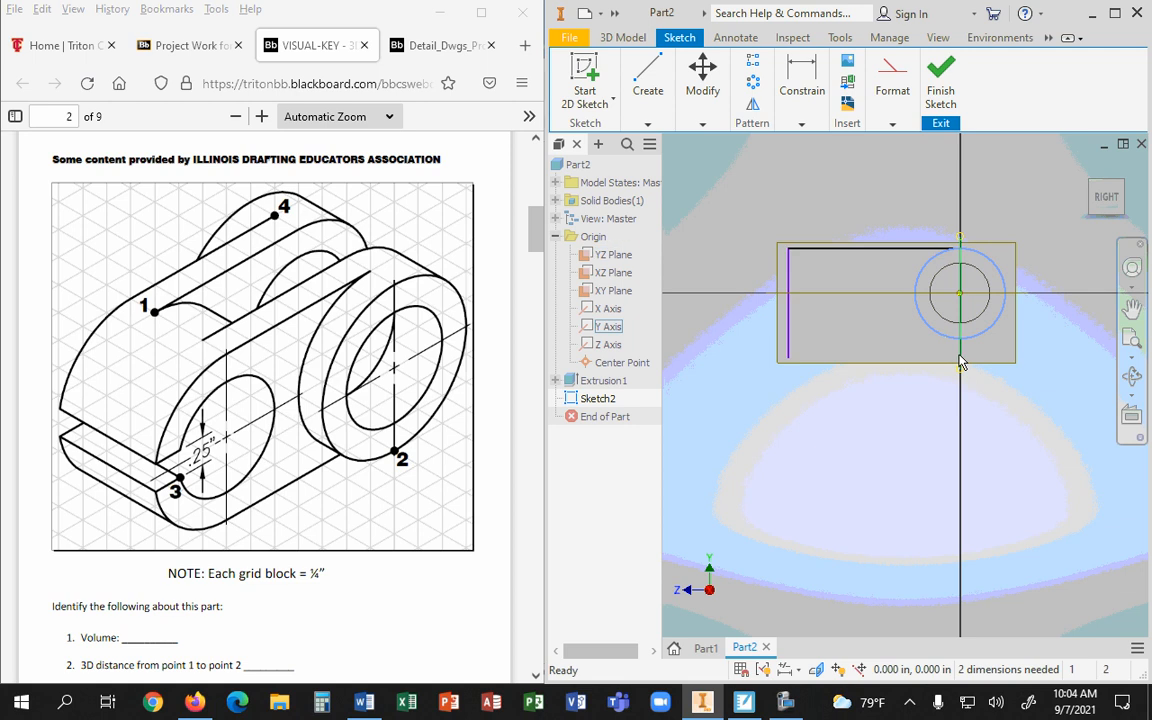
Draw a horizontal line from the ring's bottom to the vertical line, and shorten the vertical line to end at it
{"action": "key", "text": "l"}
{"action": "left_click", "coordinate": [960, 338]}
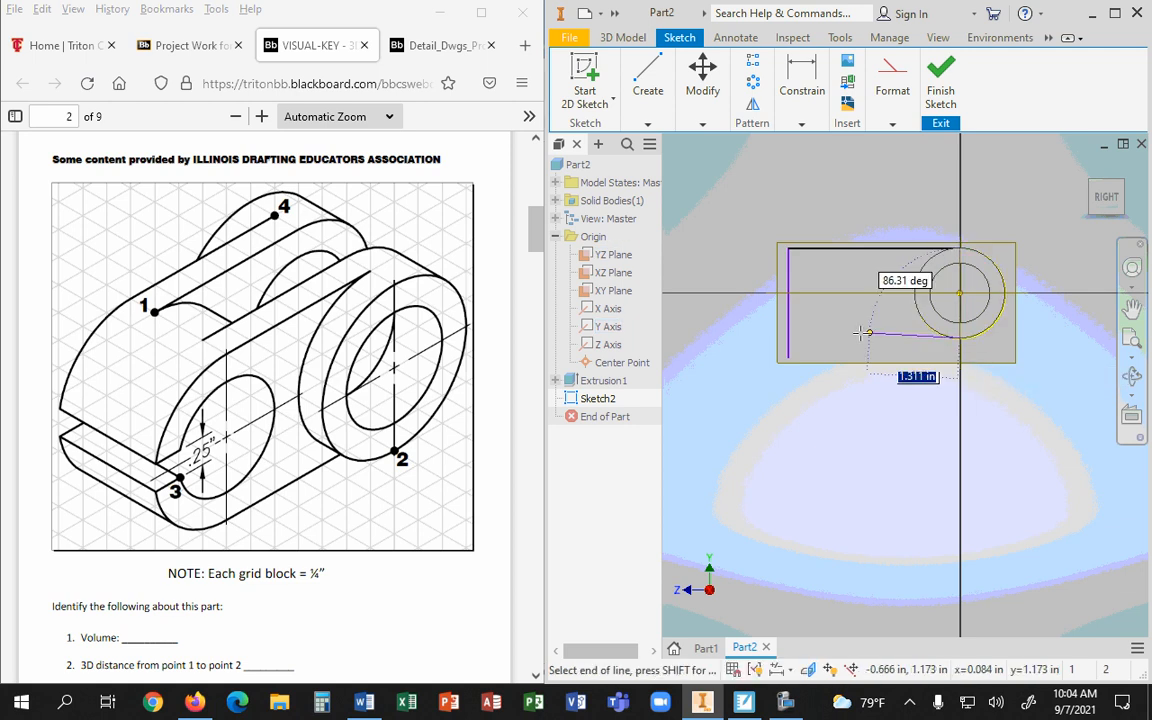
{"action": "left_click", "coordinate": [790, 338]}
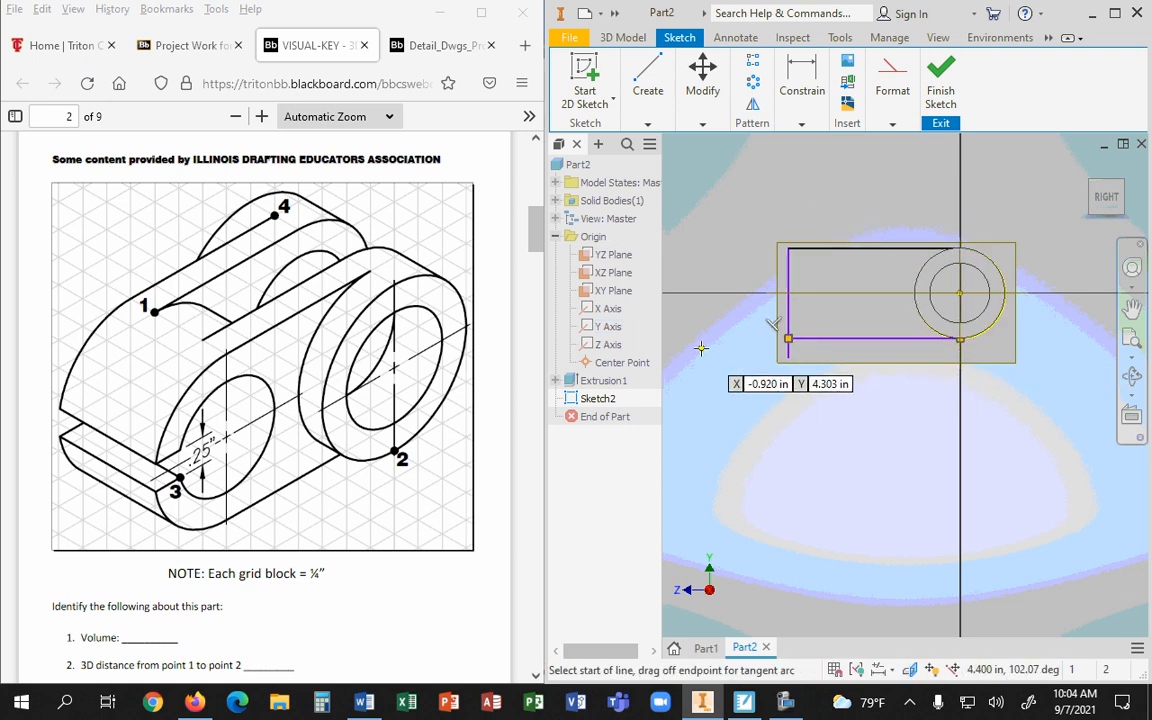
{"action": "key", "text": "Escape"}
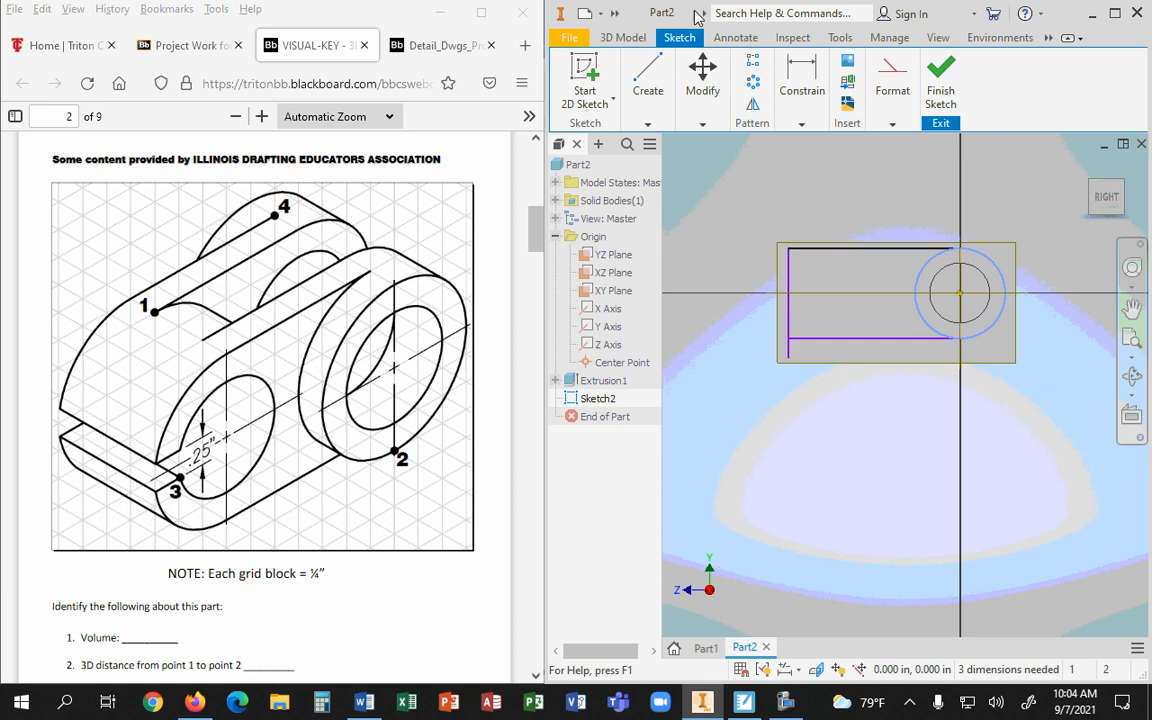
{"action": "left_click", "coordinate": [802, 123]}
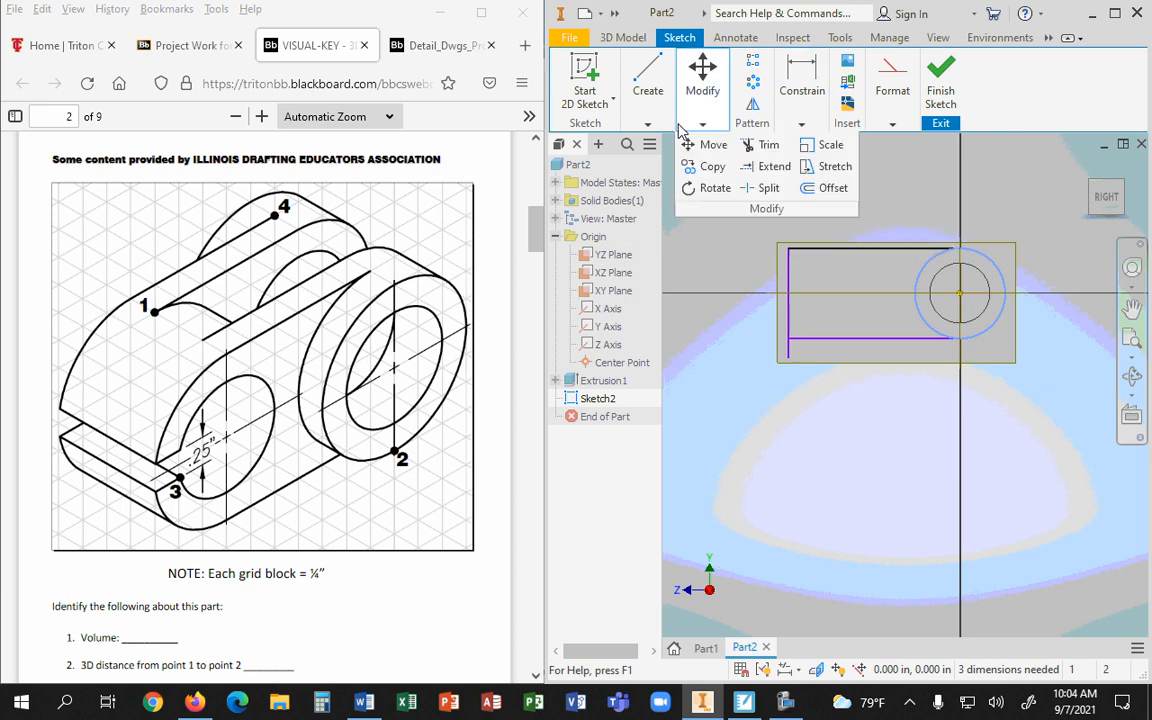
{"action": "mouse_move", "coordinate": [648, 130]}
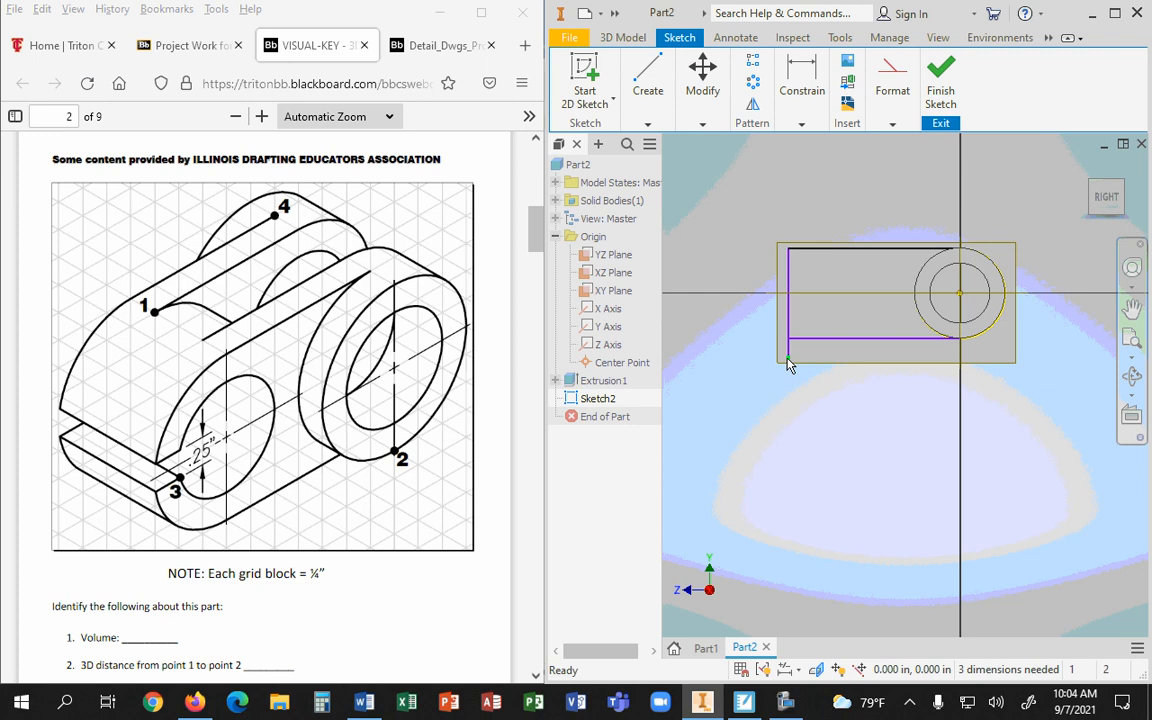
{"action": "left_click_drag", "start_coordinate": [787, 360], "coordinate": [788, 340]}
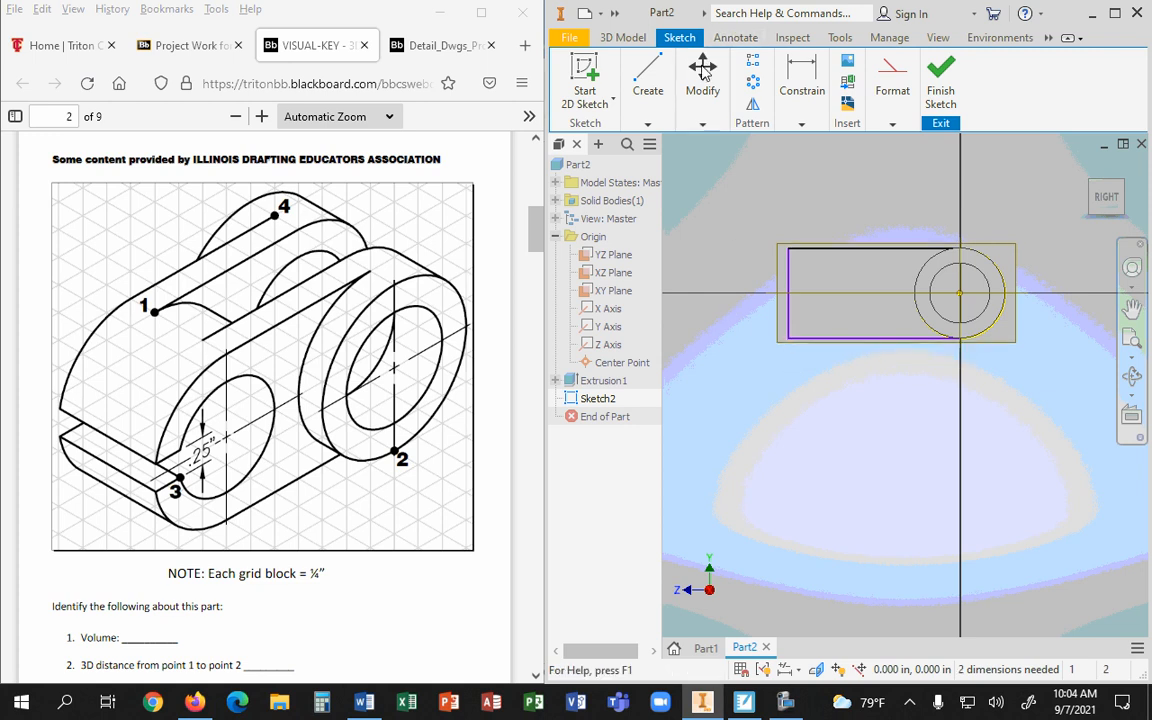
Convert the vertical end line to construction geometry
{"action": "left_click", "coordinate": [789, 281]}
{"action": "left_click", "coordinate": [892, 123]}
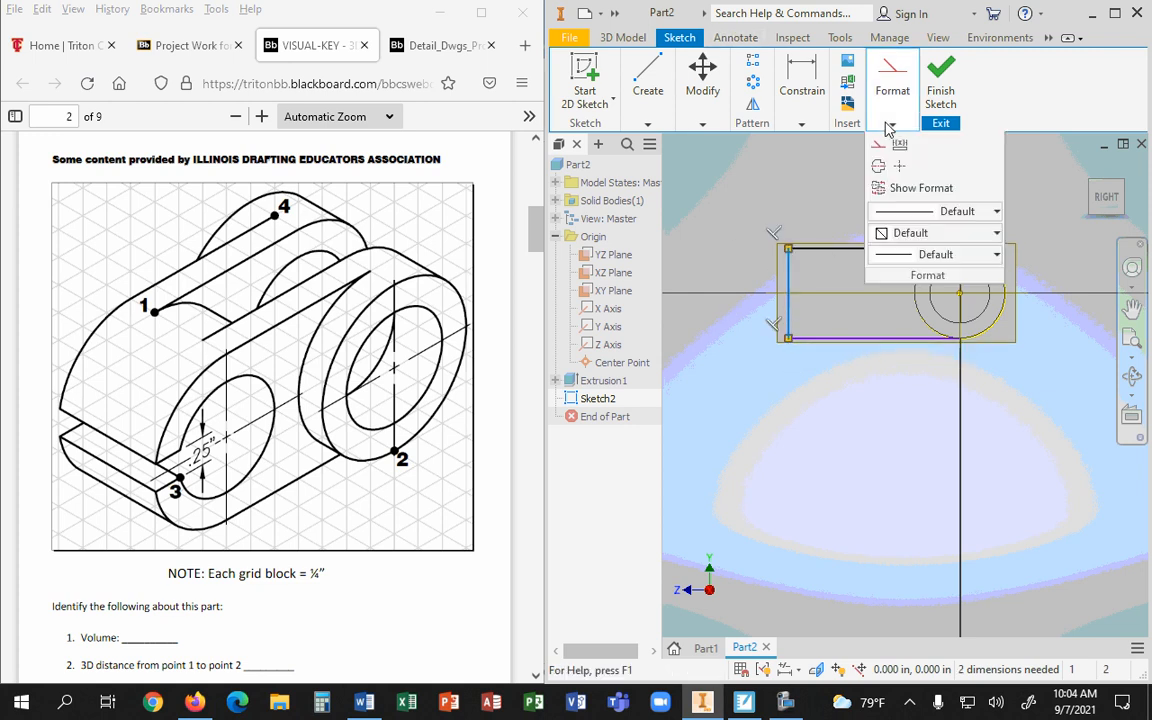
{"action": "left_click", "coordinate": [878, 148]}
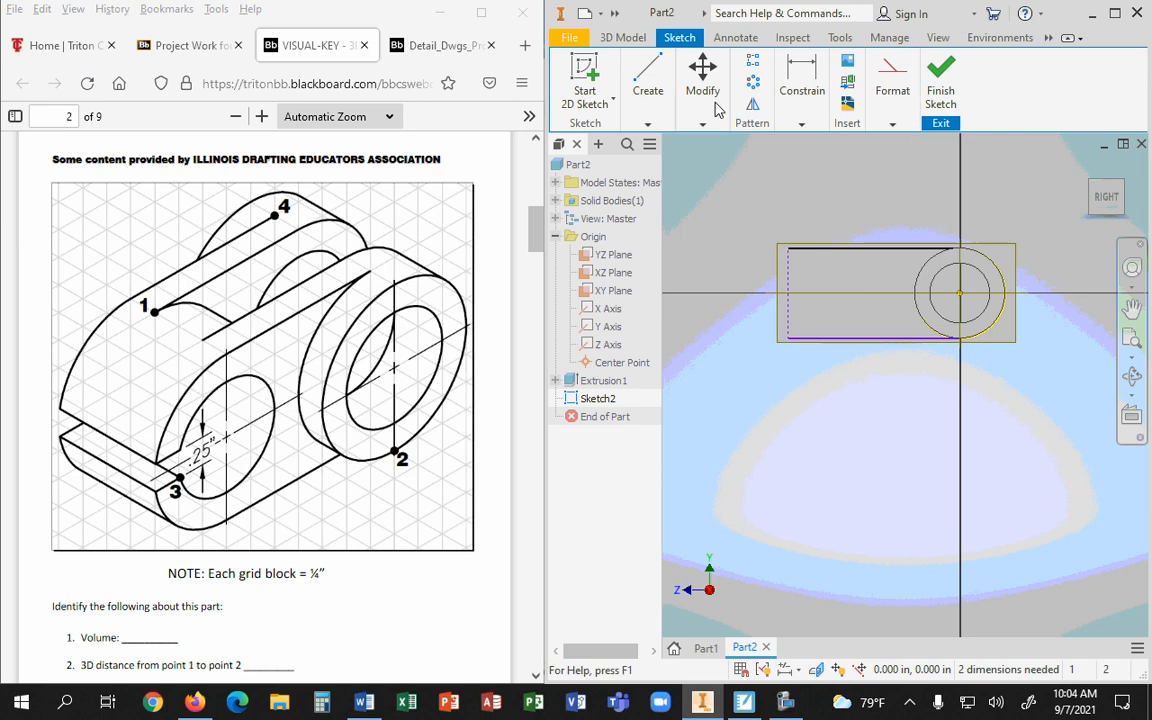
Draw a circle of 0.75 in radius centered on the construction line's midpoint through its upper endpoint, and show the sketch in the isometric view
{"action": "left_click", "coordinate": [647, 123]}
{"action": "left_click", "coordinate": [683, 153]}
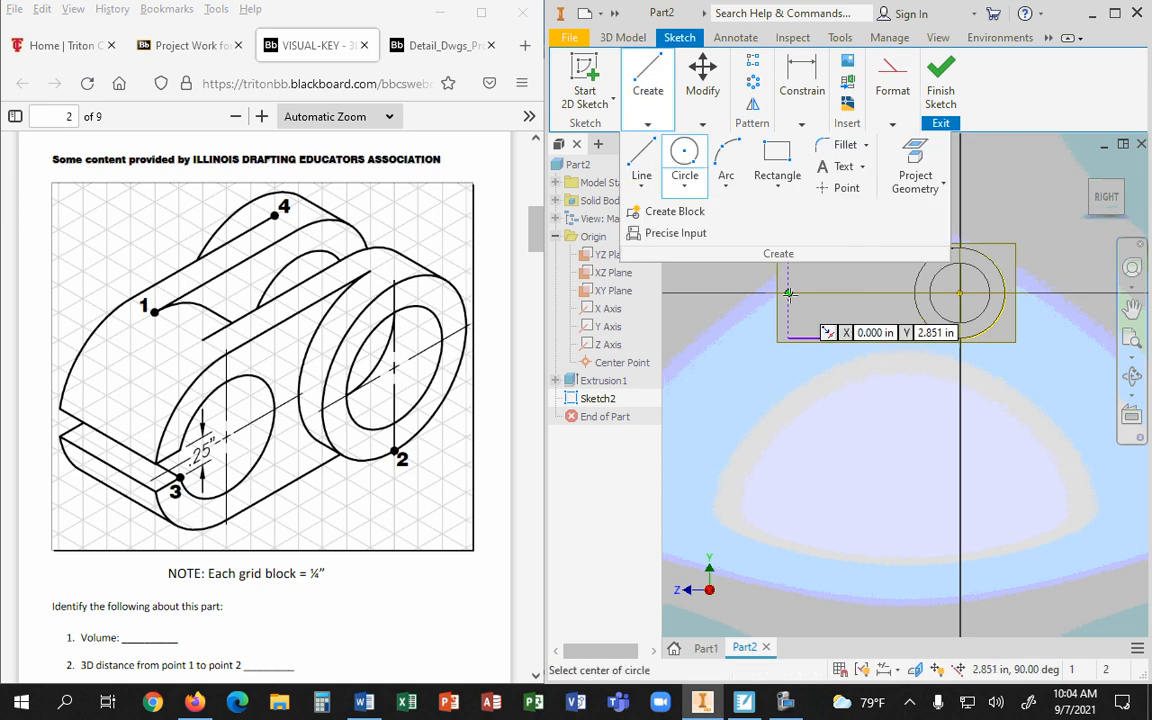
{"action": "left_click", "coordinate": [789, 248]}
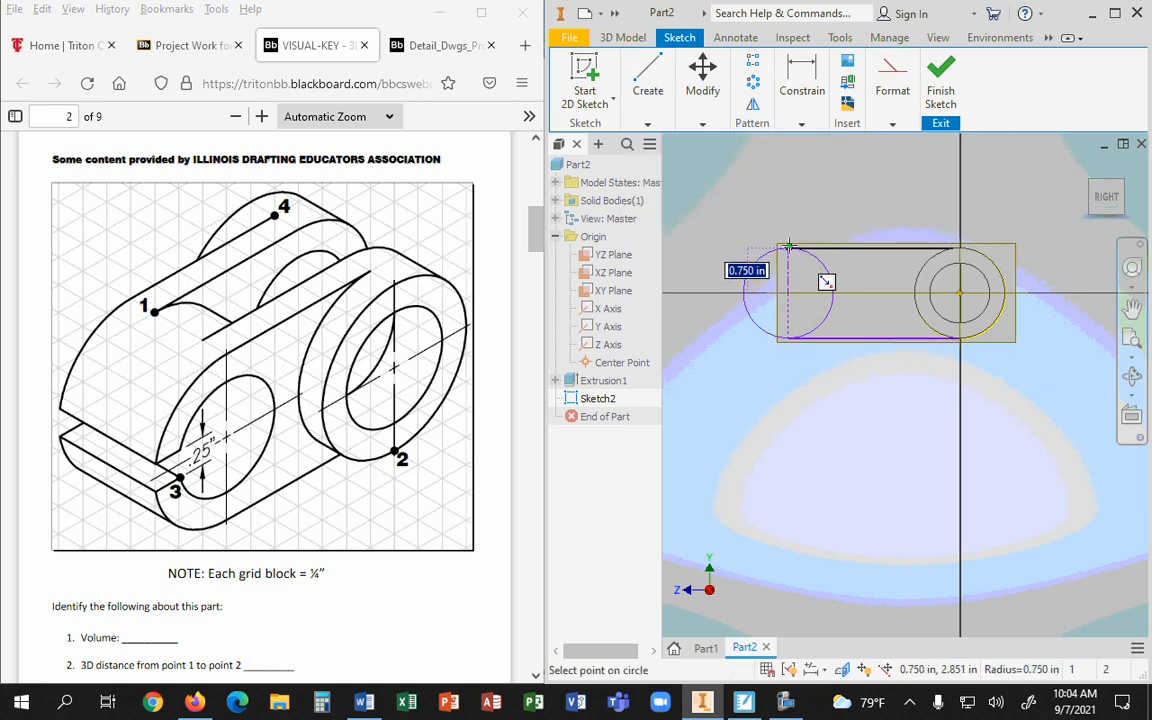
{"action": "left_click", "coordinate": [826, 282]}
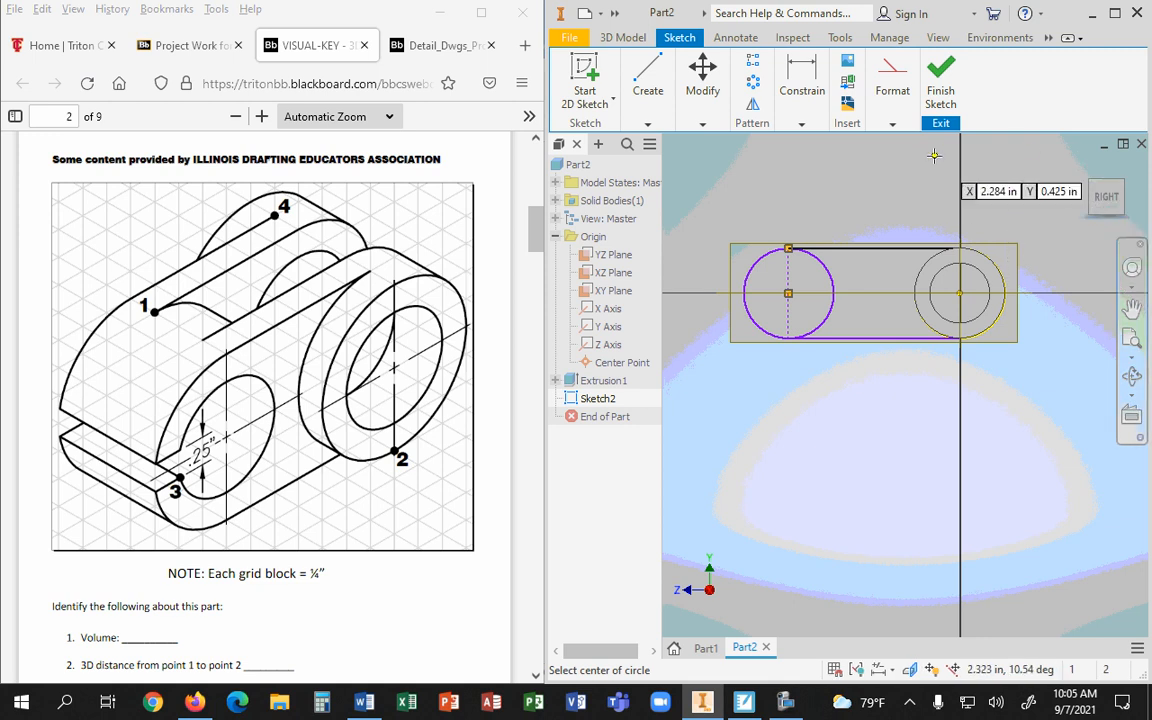
{"action": "left_click", "coordinate": [1088, 169]}
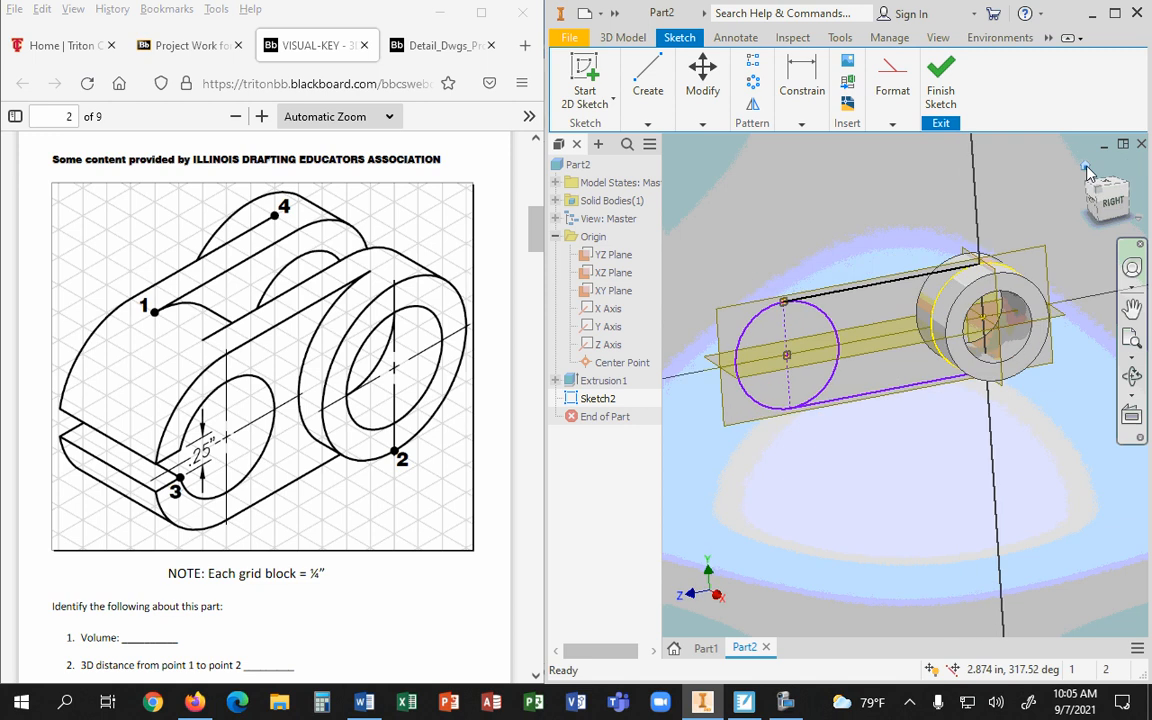
{"action": "key", "text": "c"}
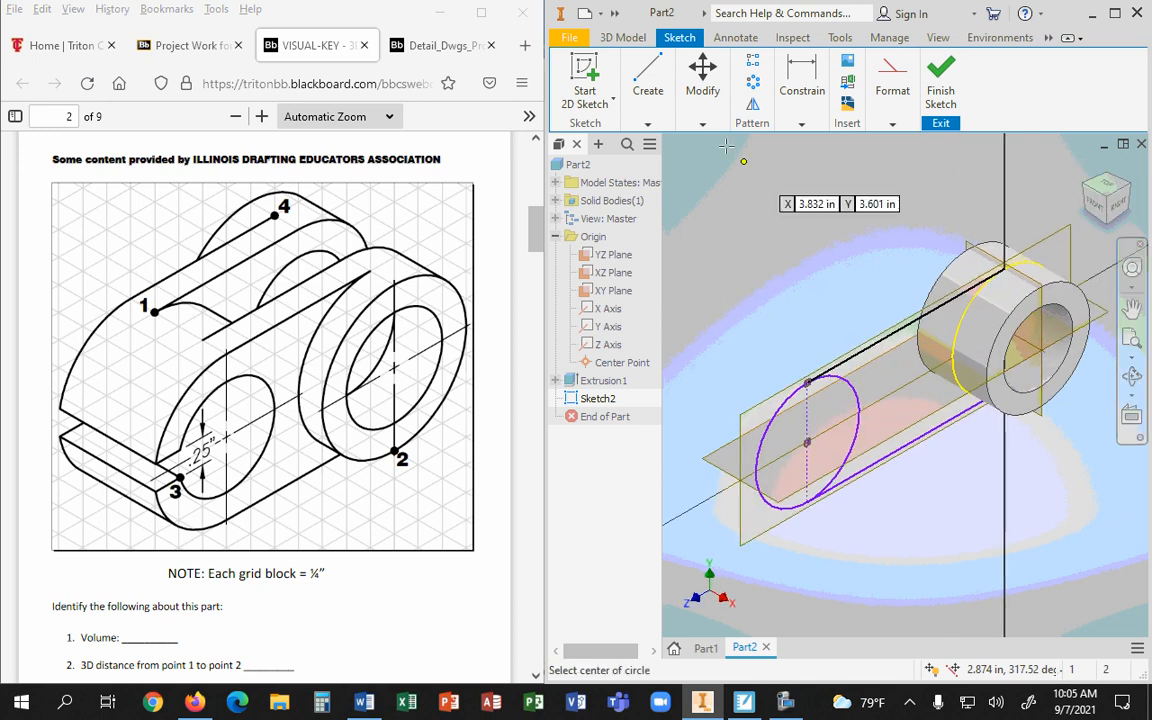
Dimension the horizontal distance between the arm's end circle and the ring's circle, setting it to 6*.25
{"action": "left_click", "coordinate": [801, 123]}
{"action": "left_click", "coordinate": [803, 160]}
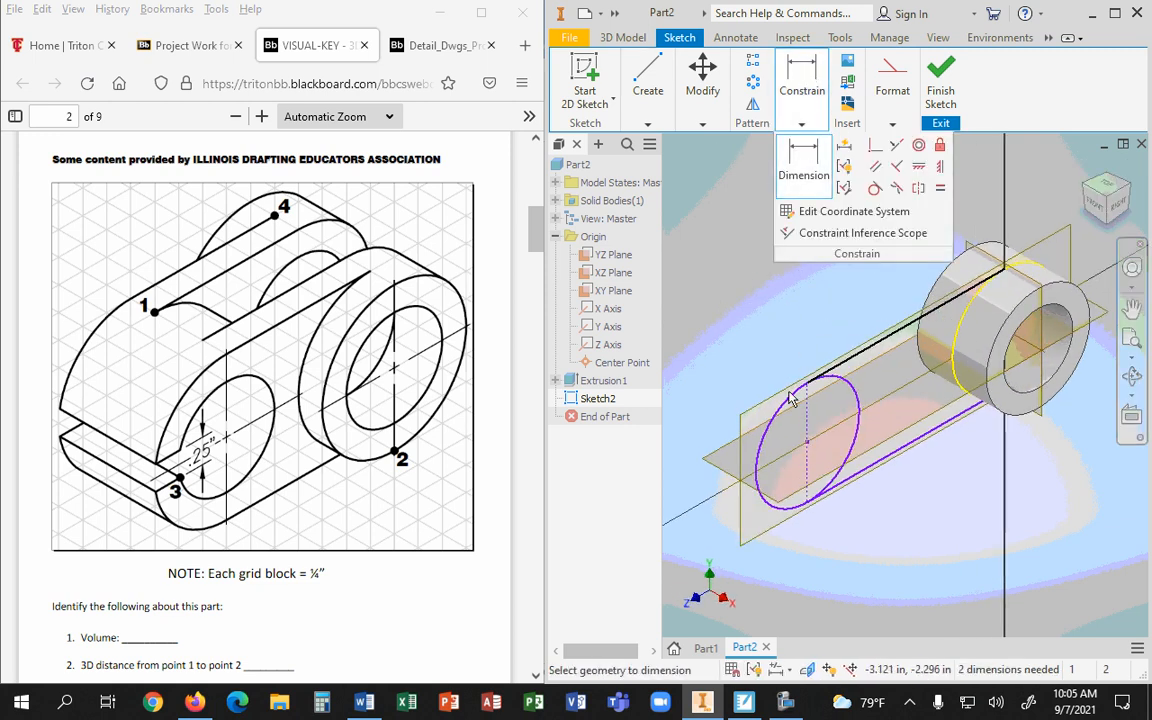
{"action": "left_click", "coordinate": [1031, 294]}
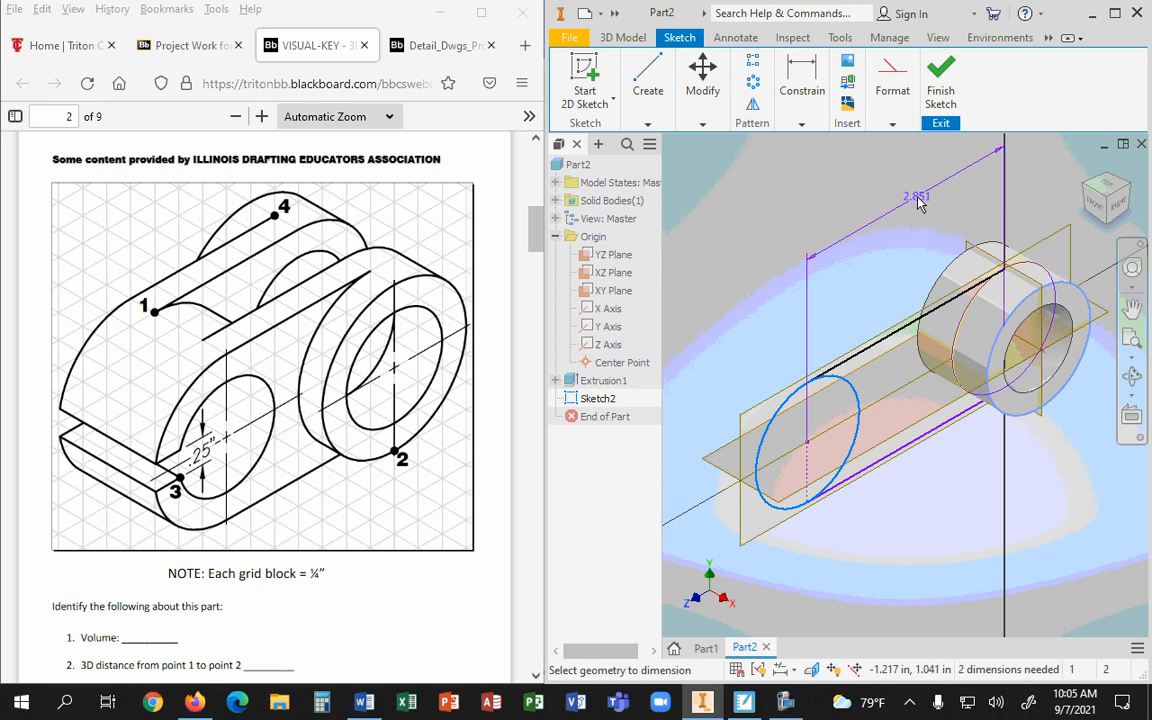
{"action": "left_click", "coordinate": [895, 207]}
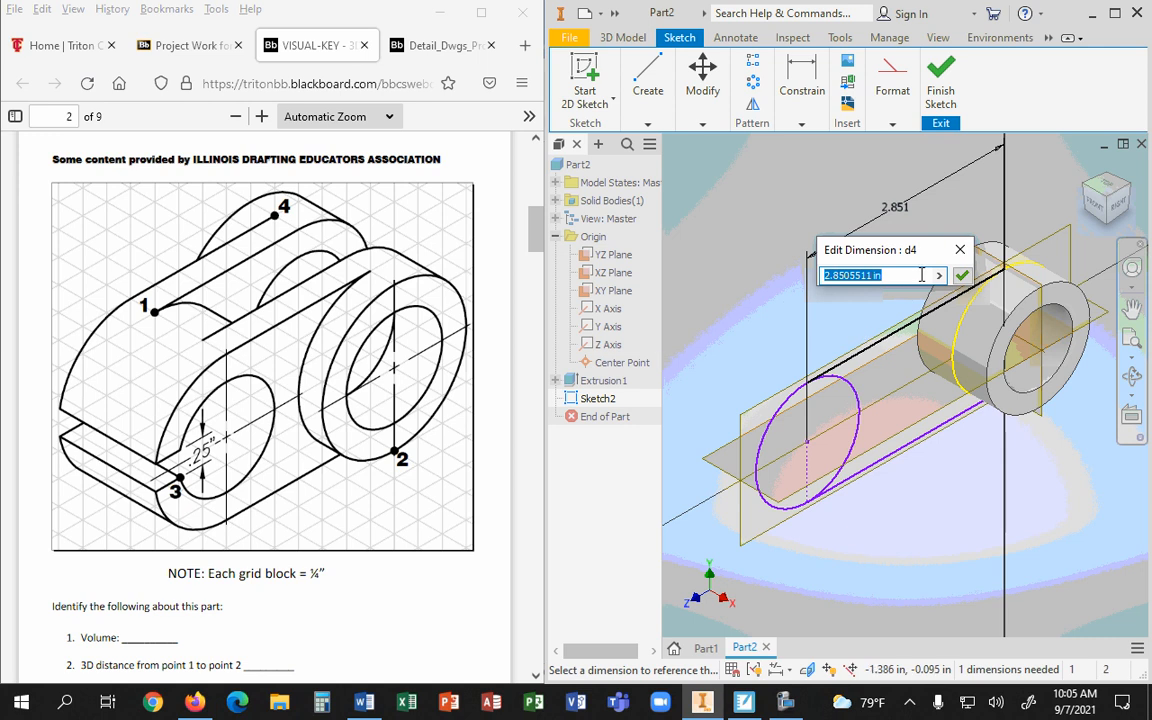
{"action": "type", "text": "6\""}
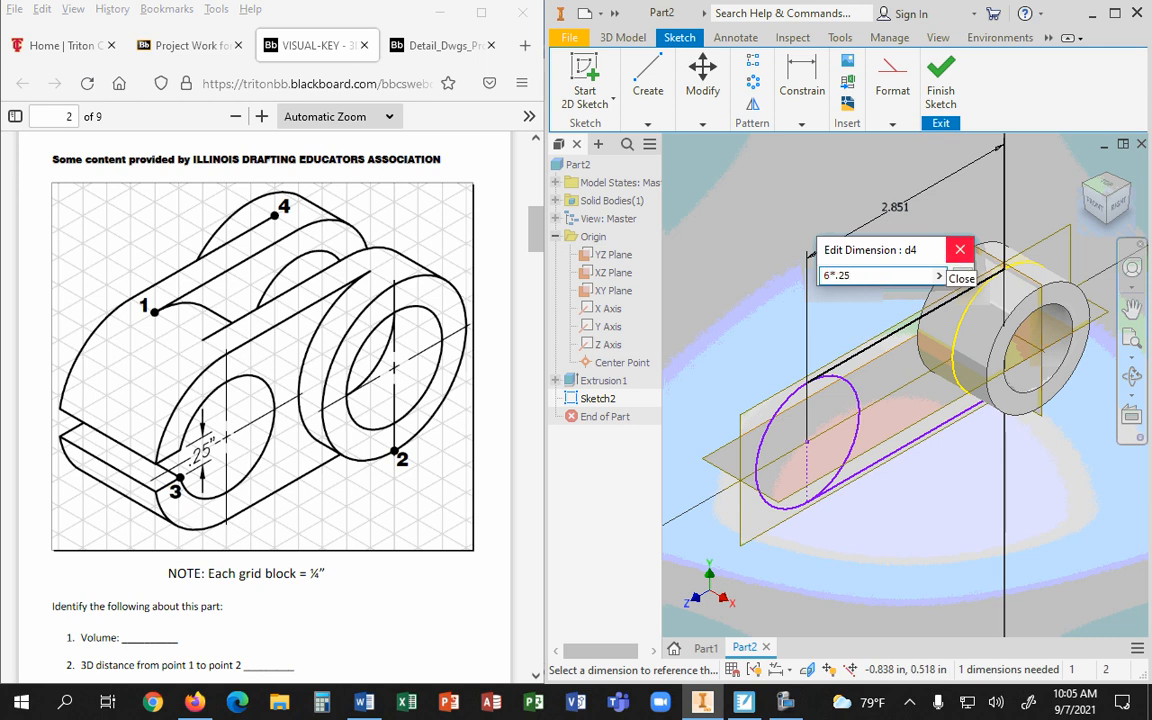
{"action": "key", "text": "Return"}
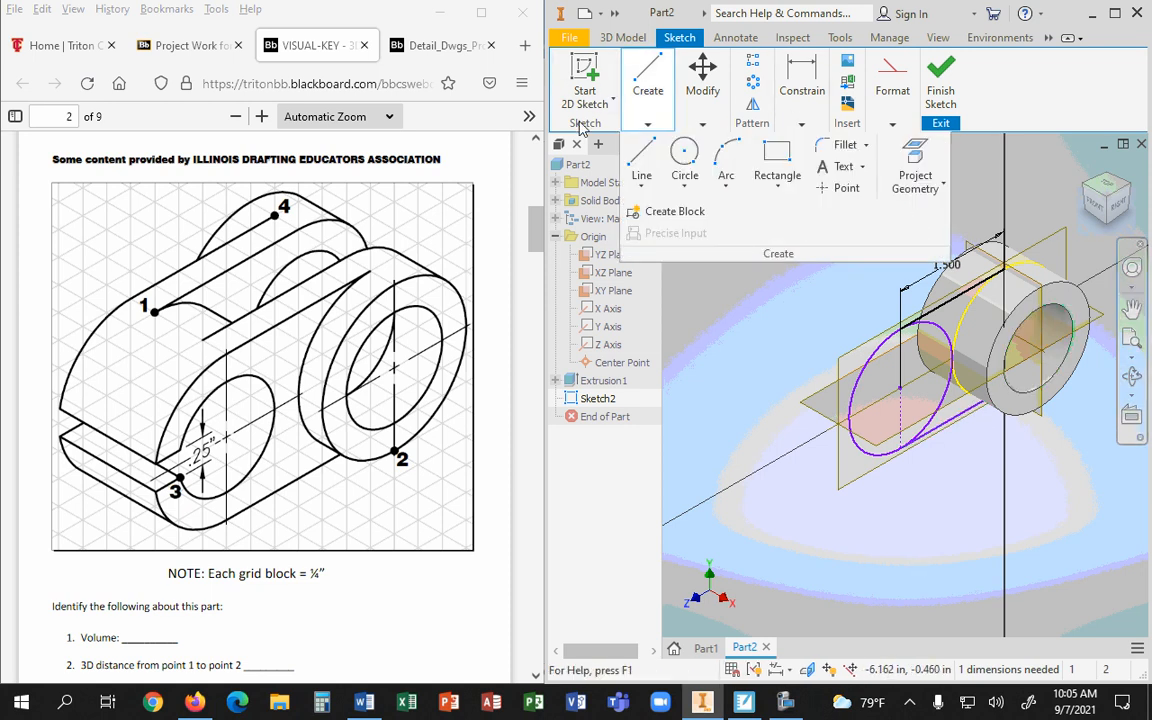
Draw a smaller circle concentric with the arm's end circle, about 0.28 in inside it
{"action": "left_click", "coordinate": [684, 152]}
{"action": "left_click", "coordinate": [900, 387]}
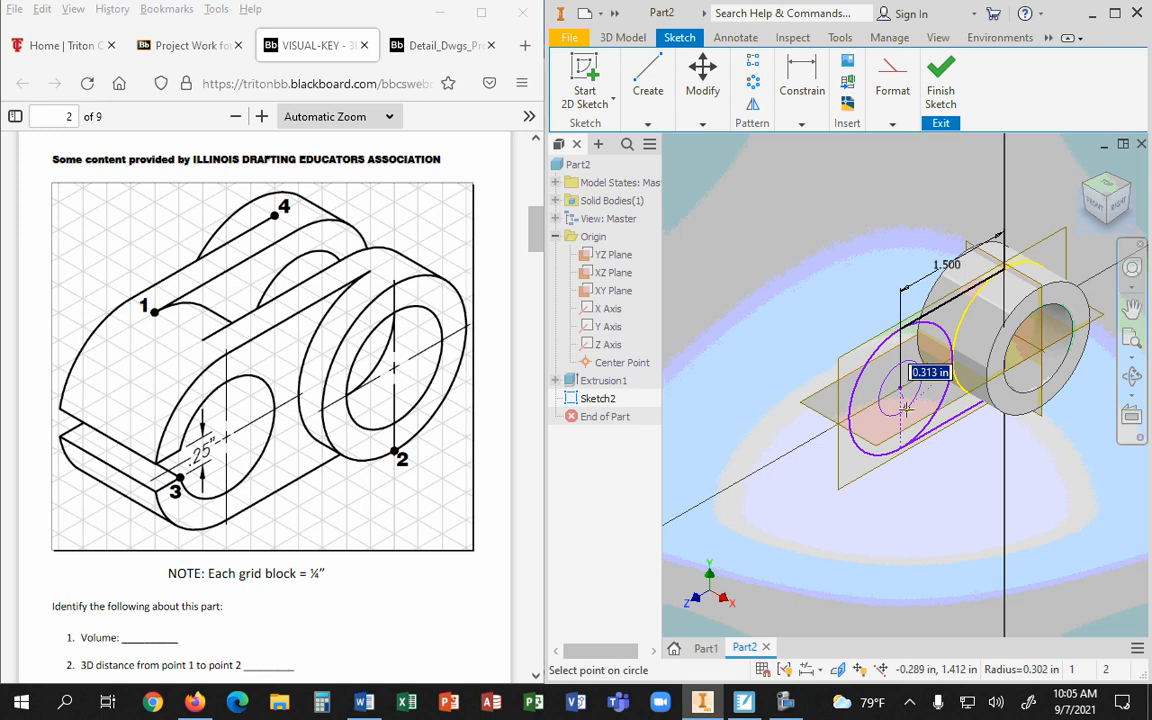
{"action": "left_click", "coordinate": [868, 350]}
Dimension the gap between the arm's two concentric circles and set it to 0.25 in
{"action": "mouse_move", "coordinate": [786, 92]}
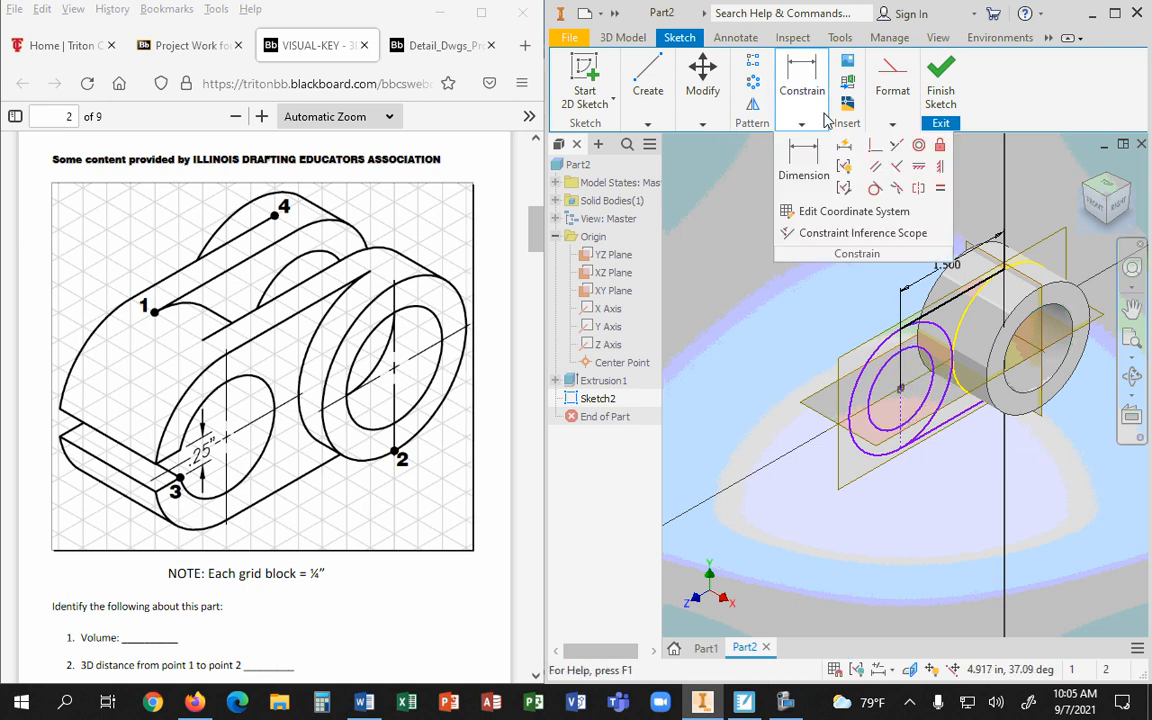
{"action": "left_click", "coordinate": [801, 158]}
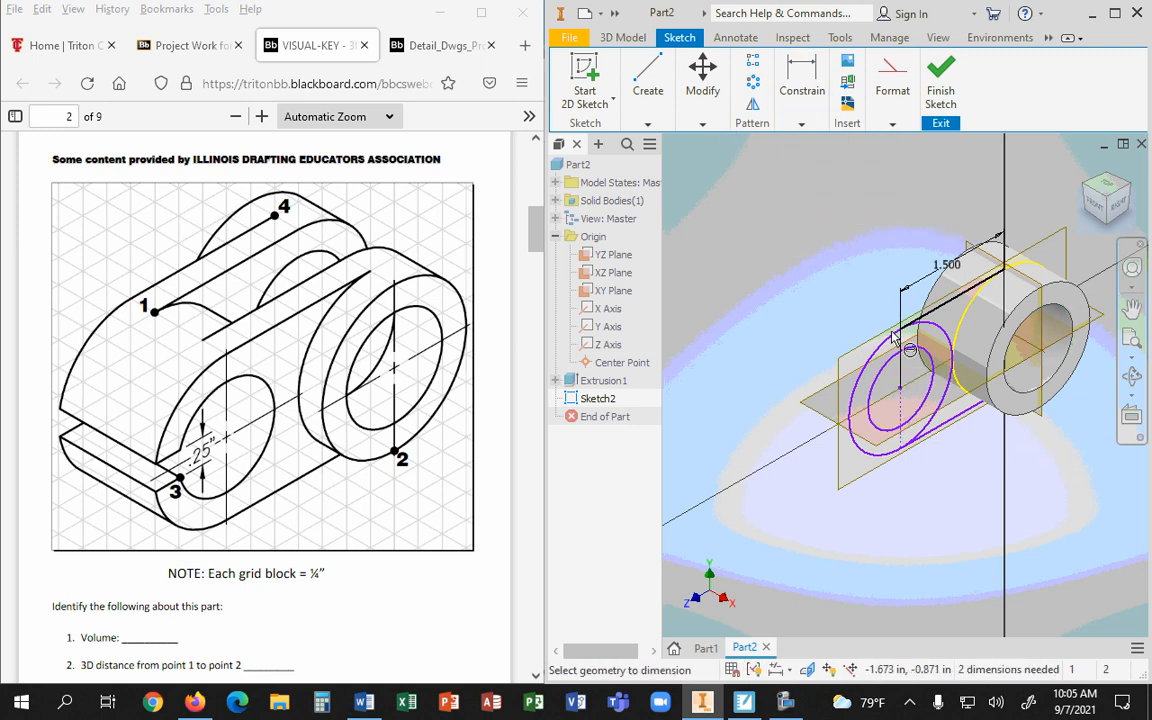
{"action": "left_click", "coordinate": [898, 362]}
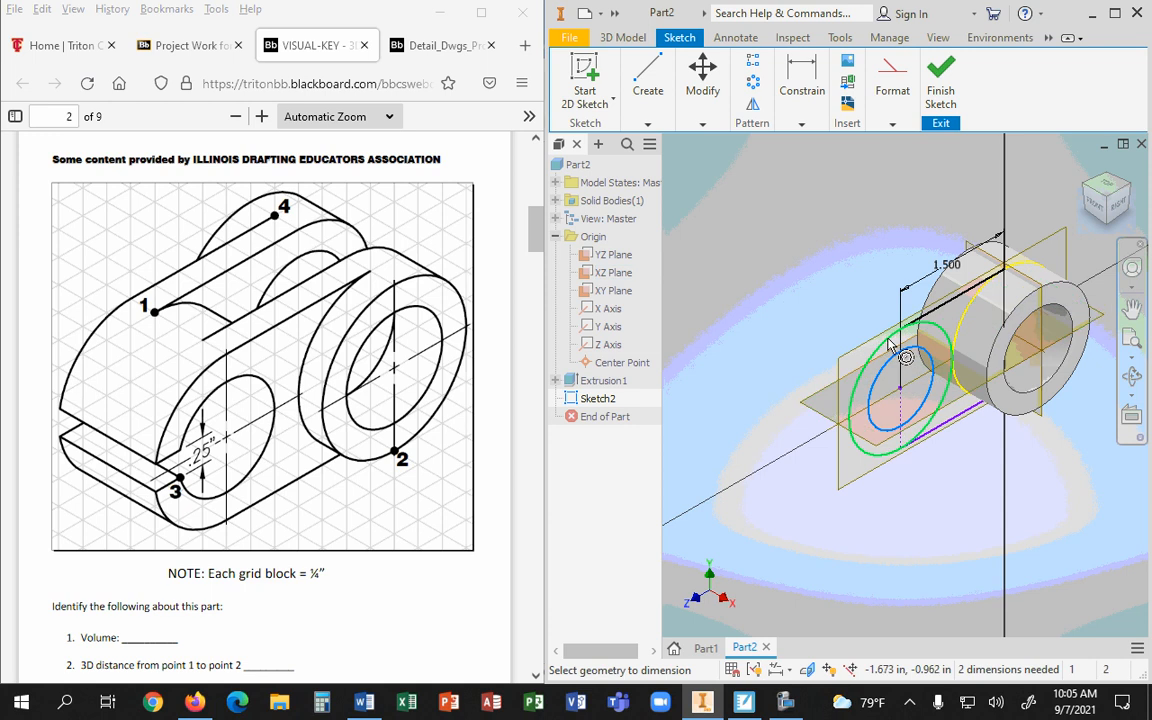
{"action": "left_click", "coordinate": [857, 293]}
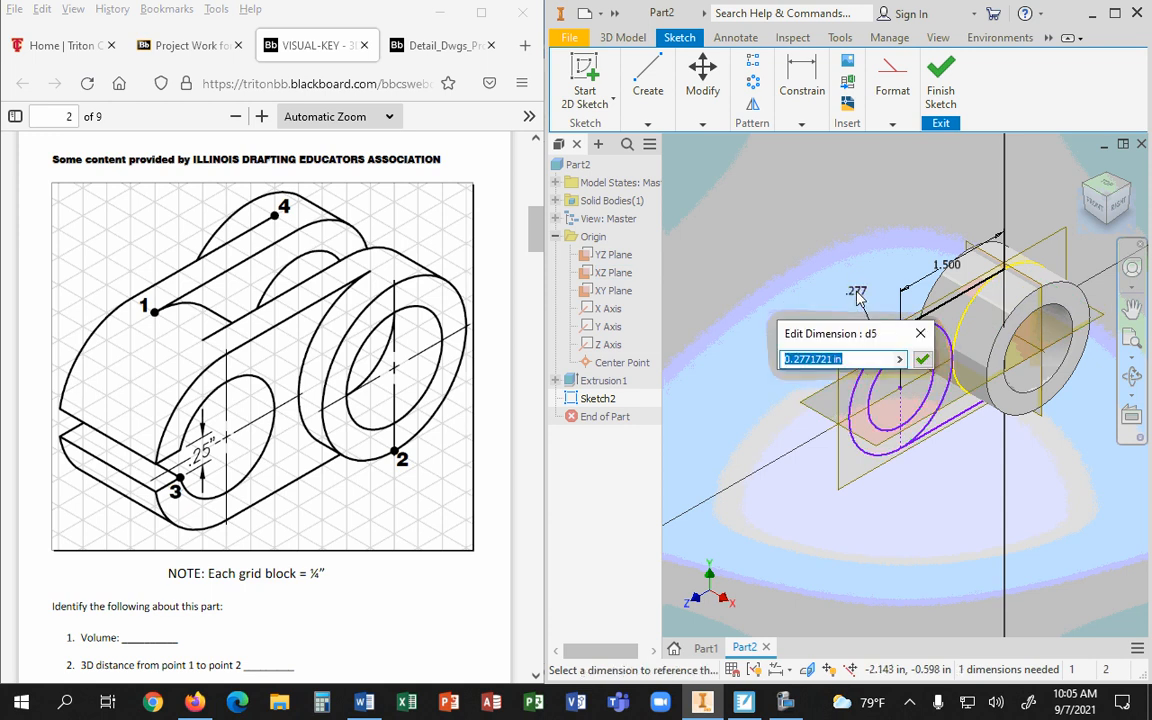
{"action": "type", "text": ".25"}
{"action": "key", "text": "Return"}
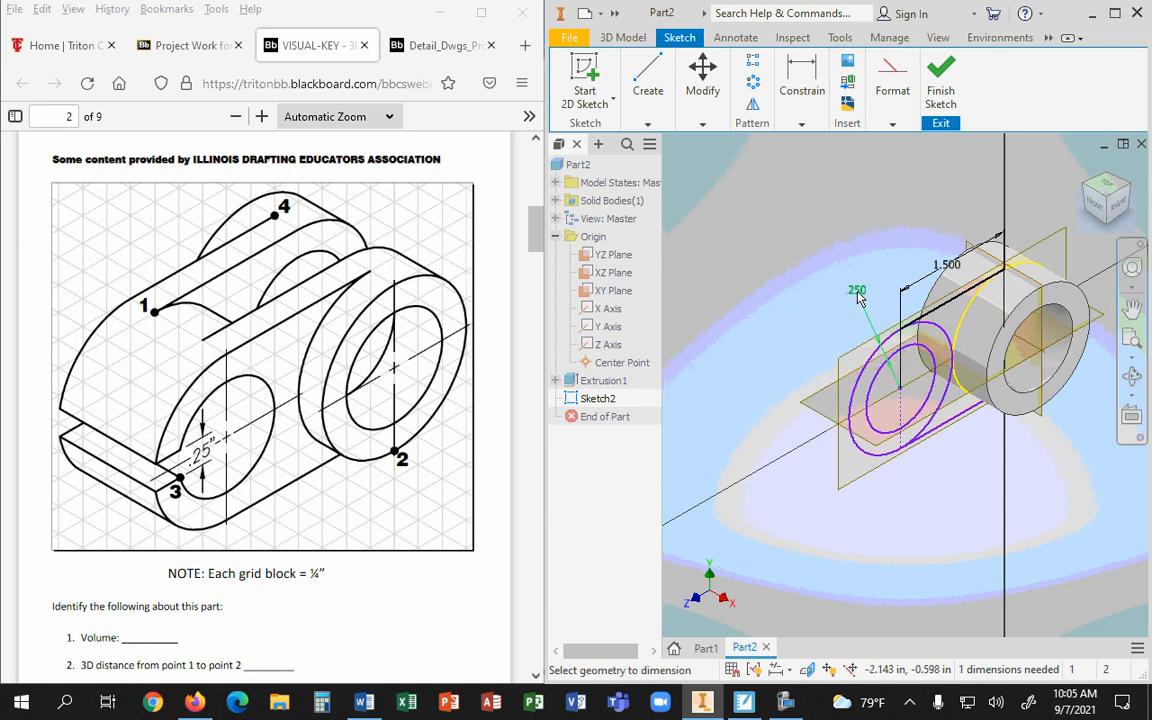
{"action": "key", "text": "Escape"}
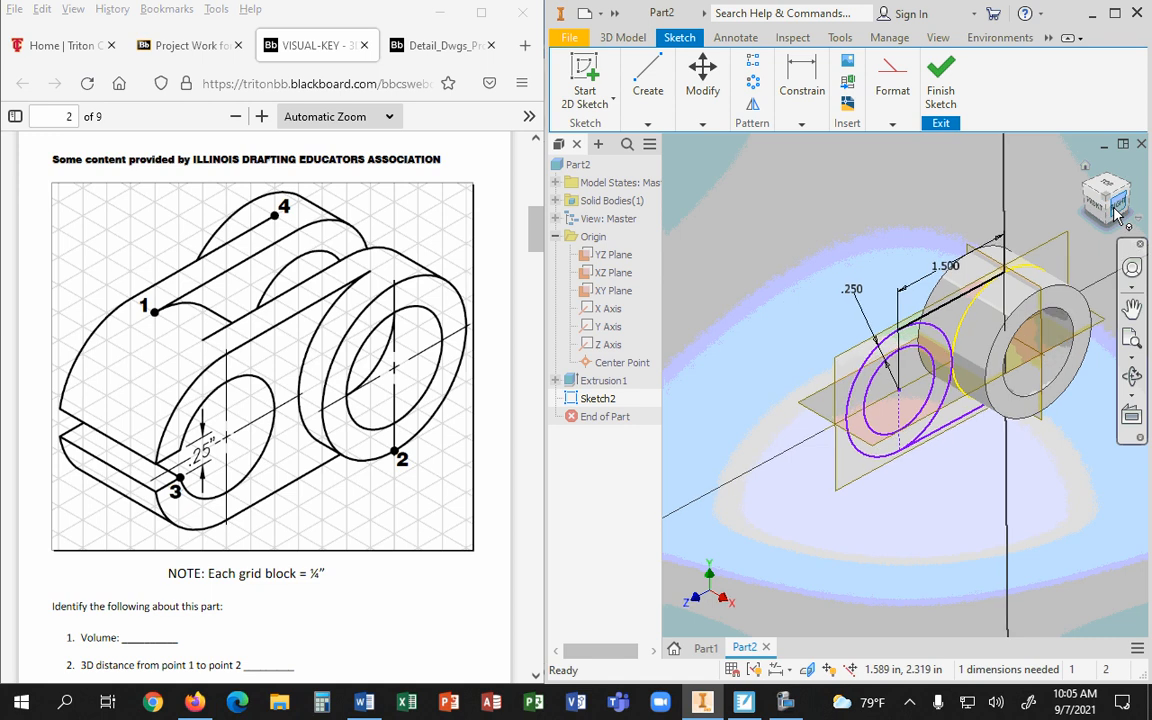
Draw two horizontal lines about 0.71 in long and about 0.35 in apart, crossing the outer end of both concentric circles
{"action": "left_click", "coordinate": [1117, 215]}
{"action": "scroll", "coordinate": [692, 370], "scroll_direction": "up", "scroll_amount": 3}
{"action": "left_click", "coordinate": [648, 85]}
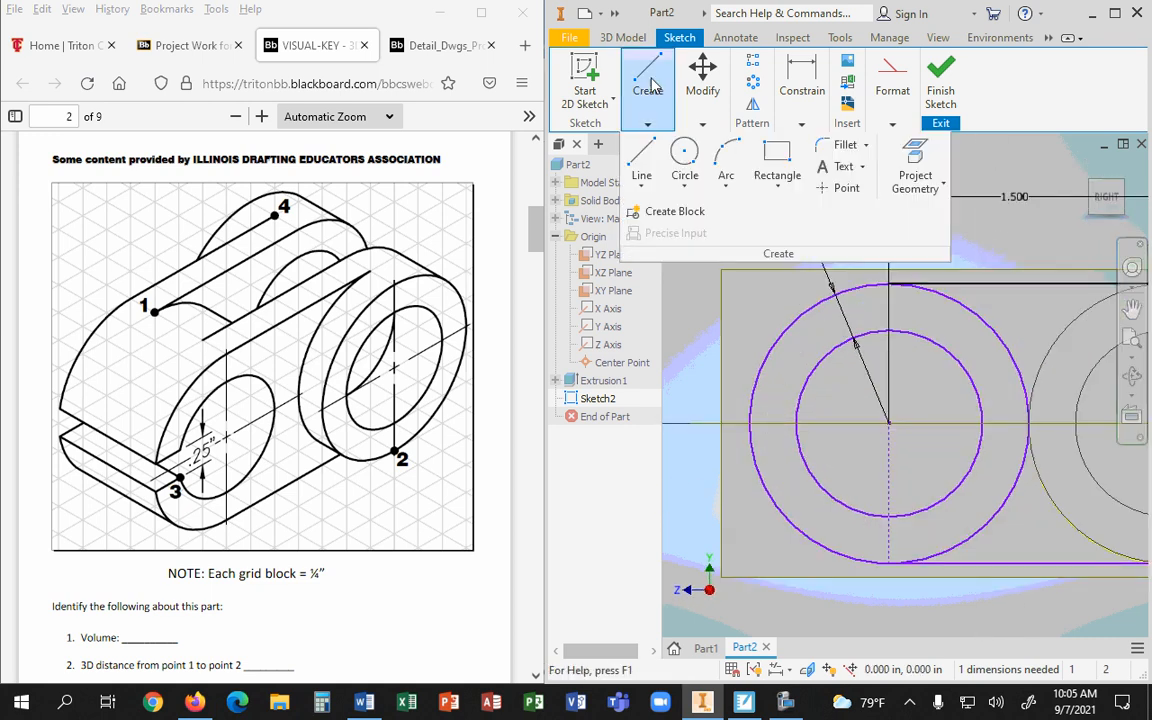
{"action": "left_click", "coordinate": [641, 187]}
{"action": "left_click", "coordinate": [665, 212]}
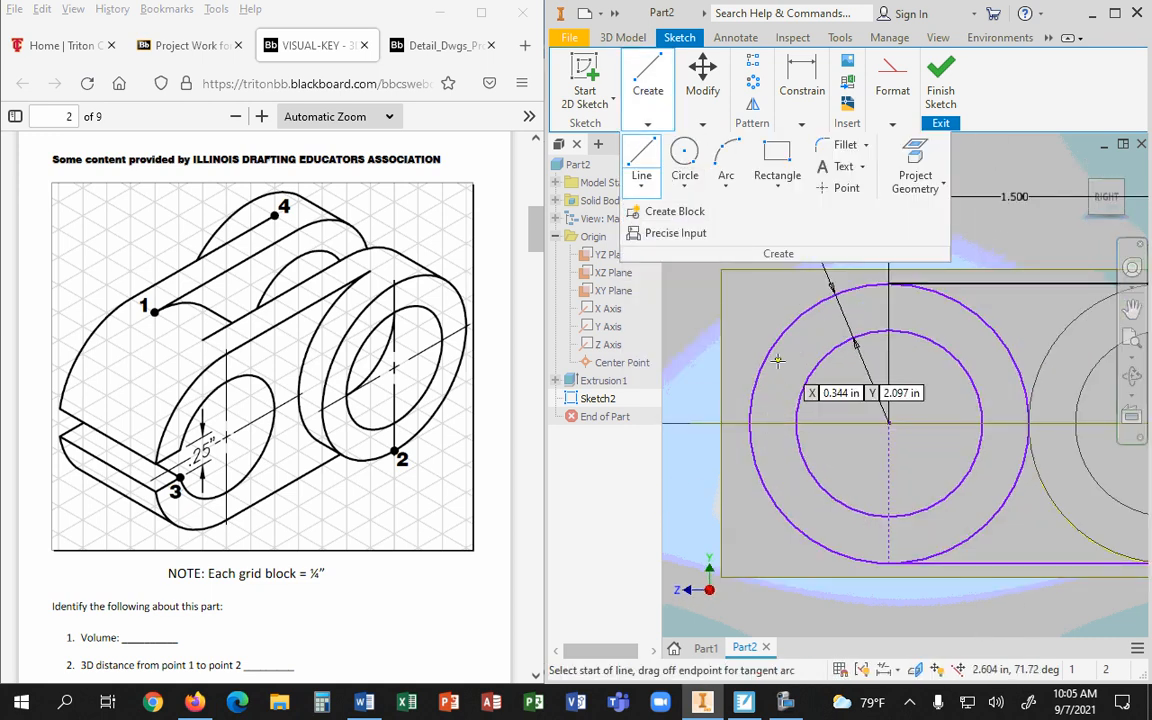
{"action": "left_click", "coordinate": [706, 388]}
{"action": "left_click", "coordinate": [838, 388]}
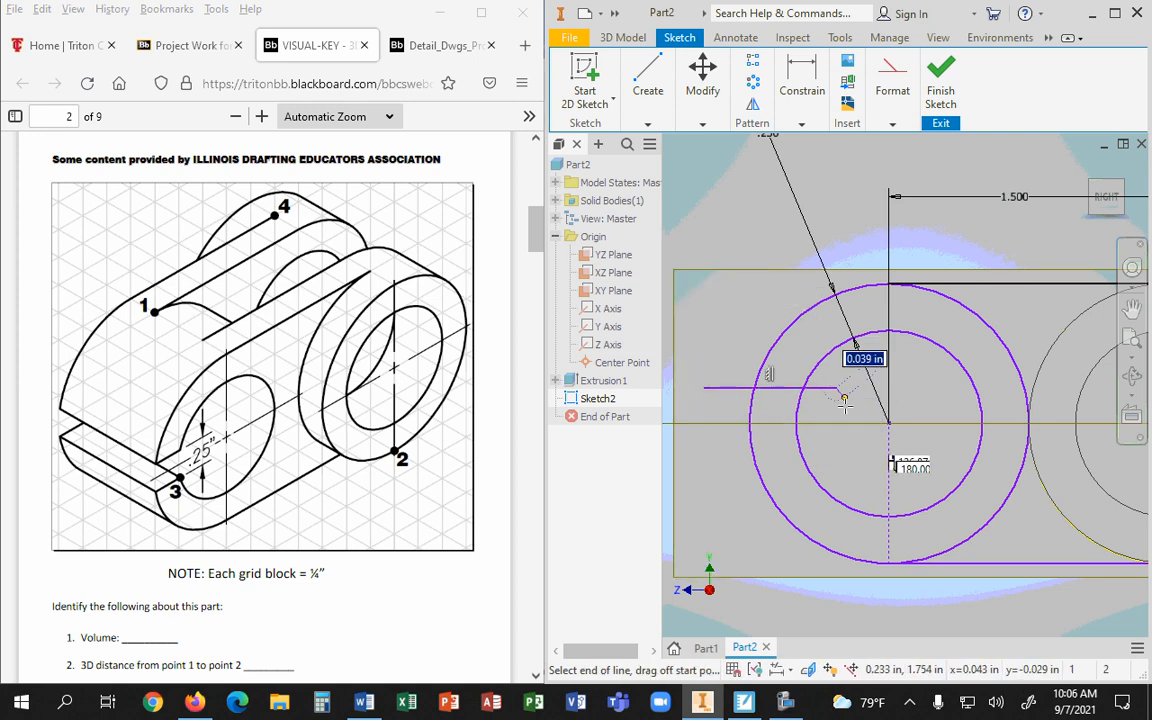
{"action": "key", "text": "Escape"}
{"action": "left_click", "coordinate": [711, 453]}
{"action": "left_click", "coordinate": [851, 453]}
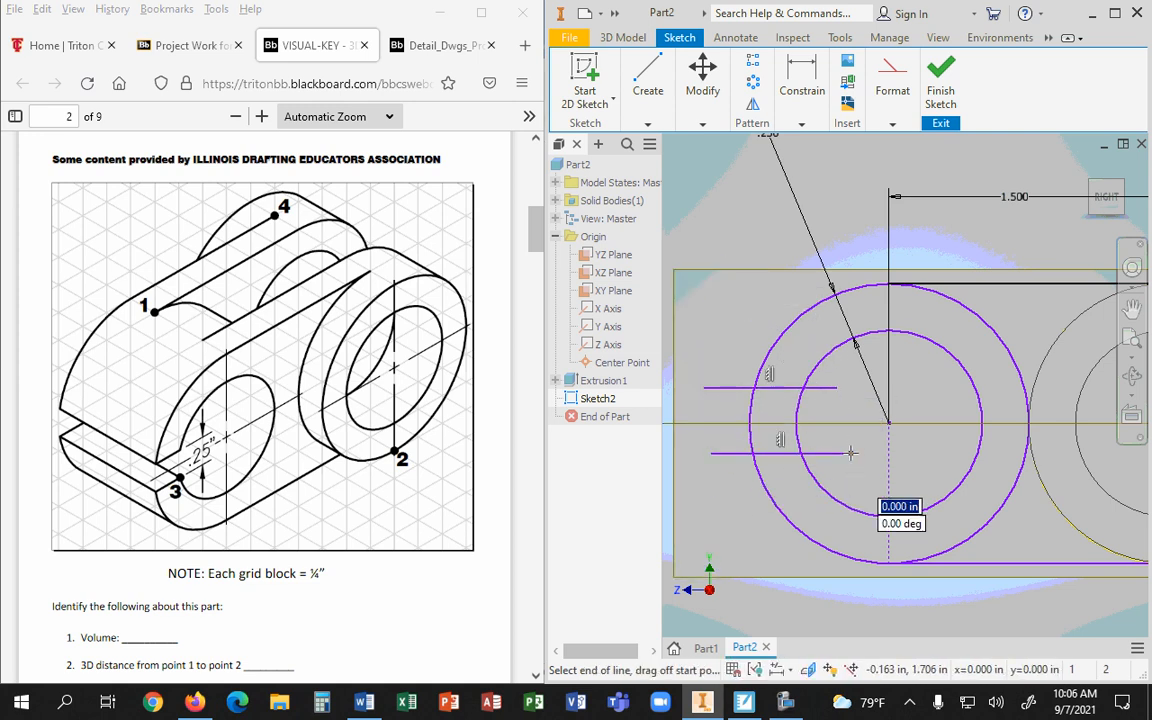
{"action": "key", "text": "Escape"}
Dimension the spacing between the two short horizontal slot lines and set it to 0.25 in
{"action": "left_click", "coordinate": [801, 123]}
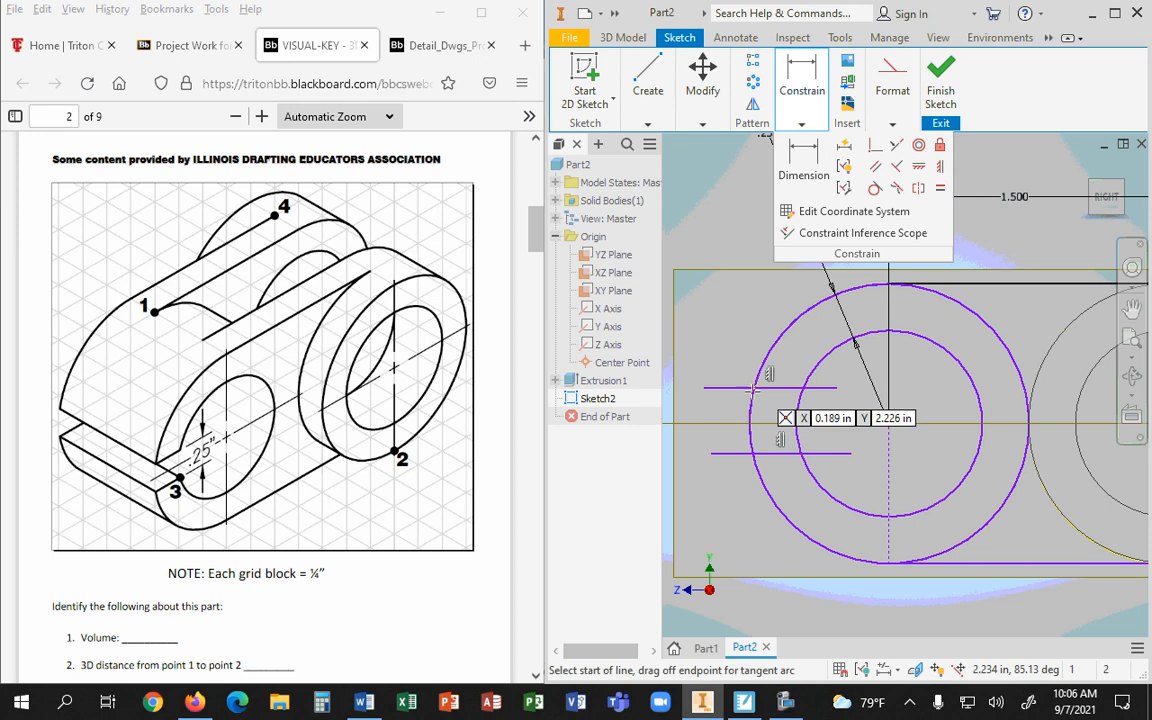
{"action": "left_click", "coordinate": [803, 160]}
{"action": "left_click", "coordinate": [738, 389]}
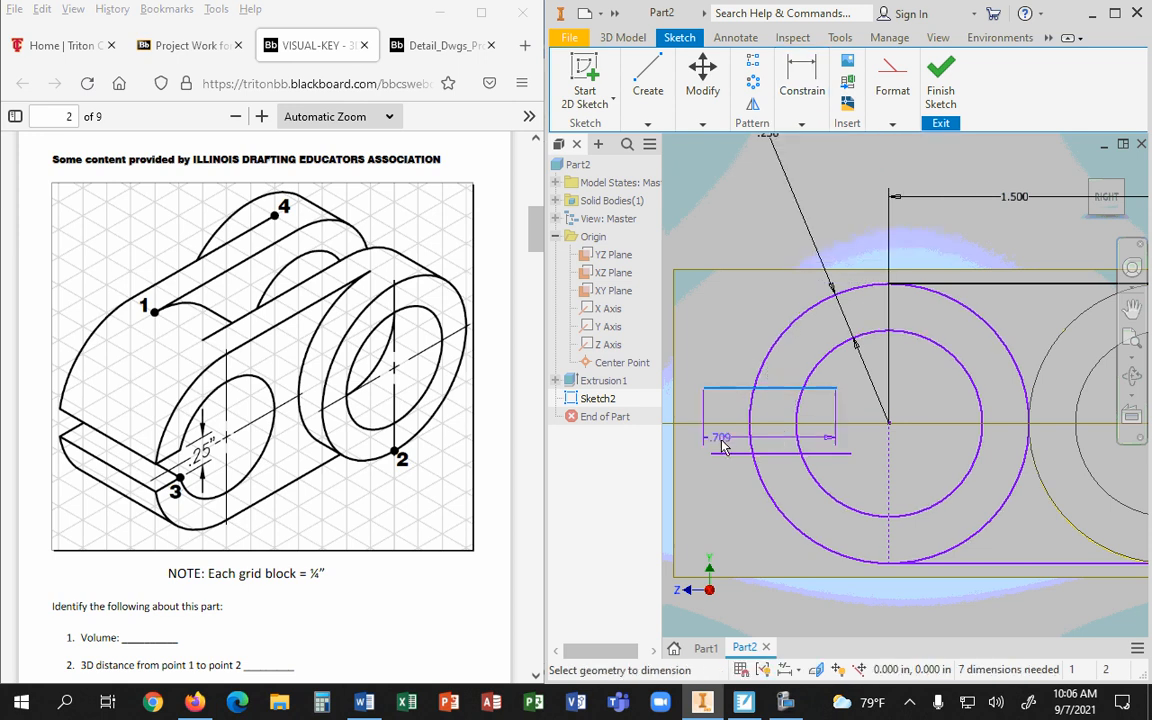
{"action": "left_click", "coordinate": [735, 454]}
{"action": "left_click", "coordinate": [678, 415]}
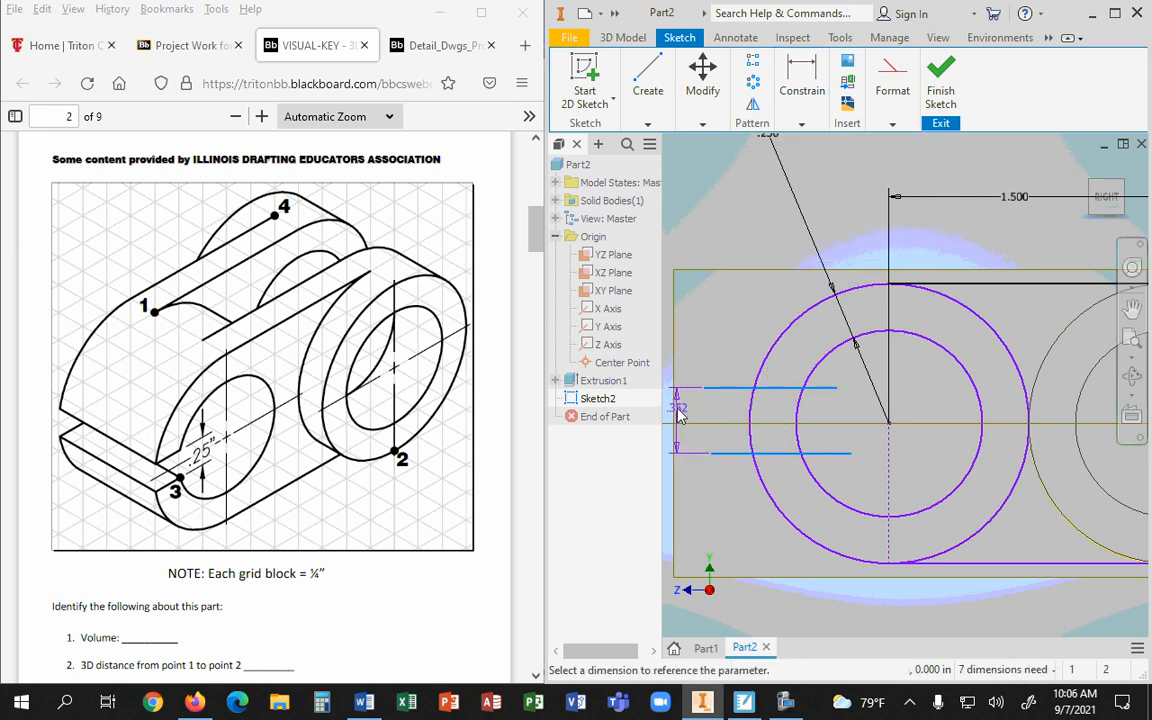
{"action": "type", "text": ".25"}
{"action": "key", "text": "Return"}
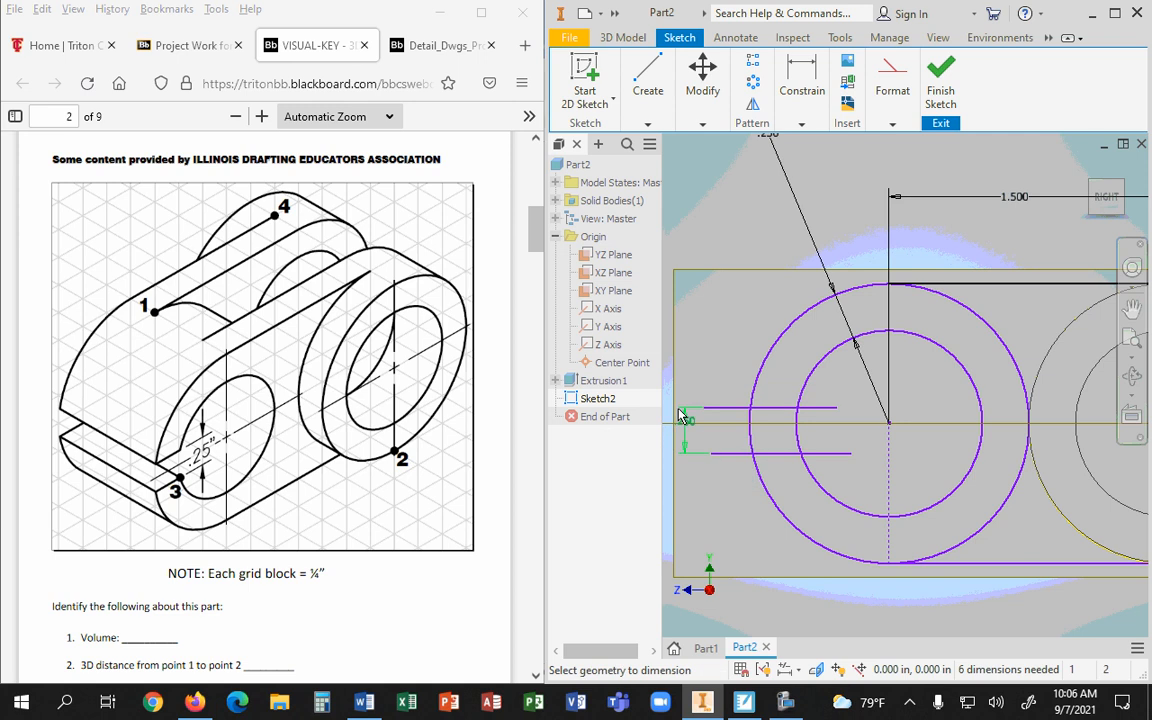
Dimension the upper slot line from the XZ plane as d6/2, half the slot's width, to center the slot
{"action": "left_click", "coordinate": [726, 409]}
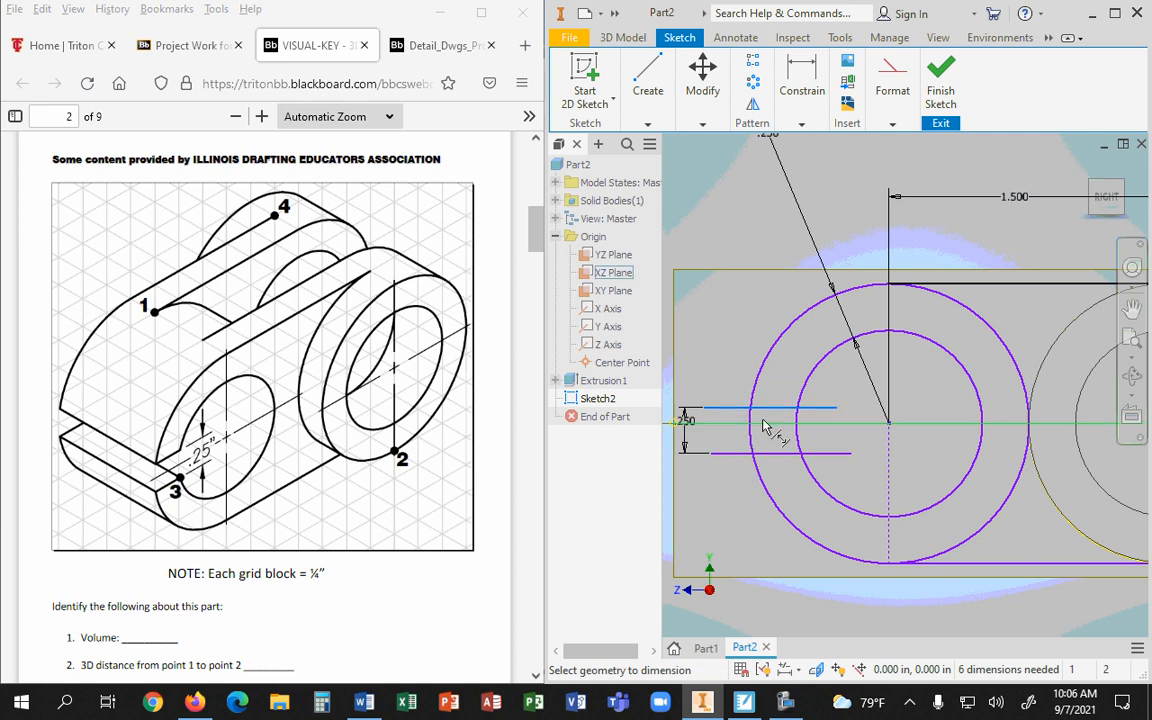
{"action": "left_click", "coordinate": [730, 423]}
{"action": "left_click", "coordinate": [726, 376]}
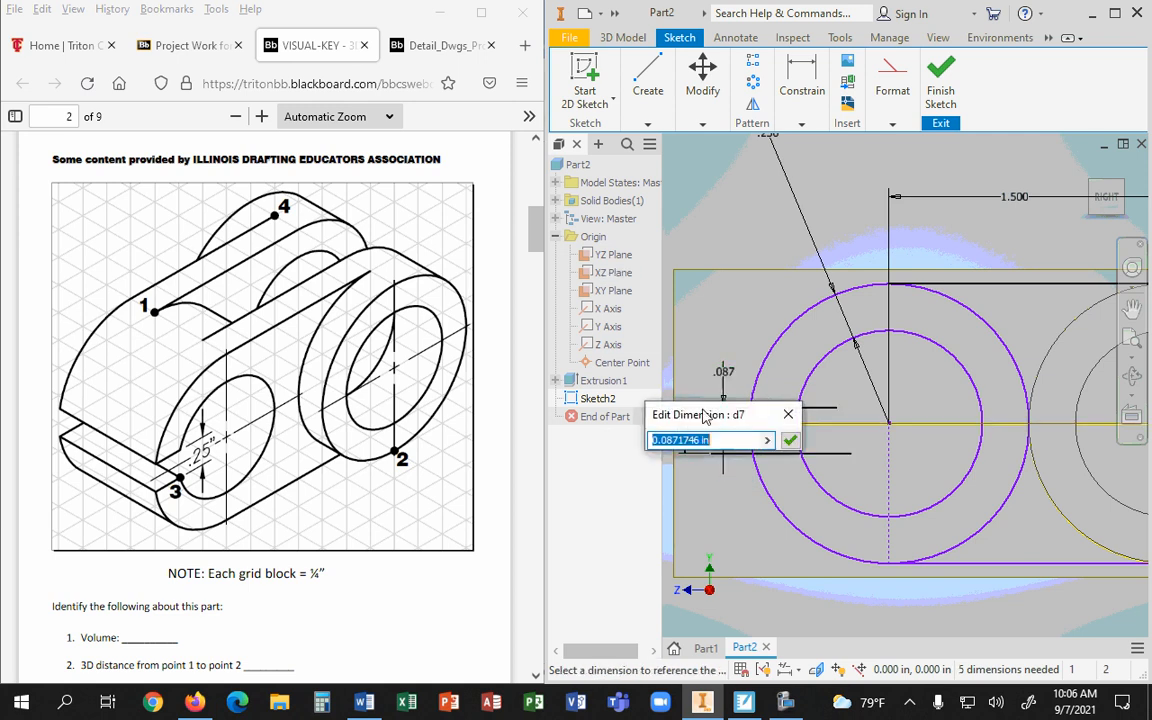
{"action": "left_click_drag", "start_coordinate": [703, 416], "coordinate": [802, 308]}
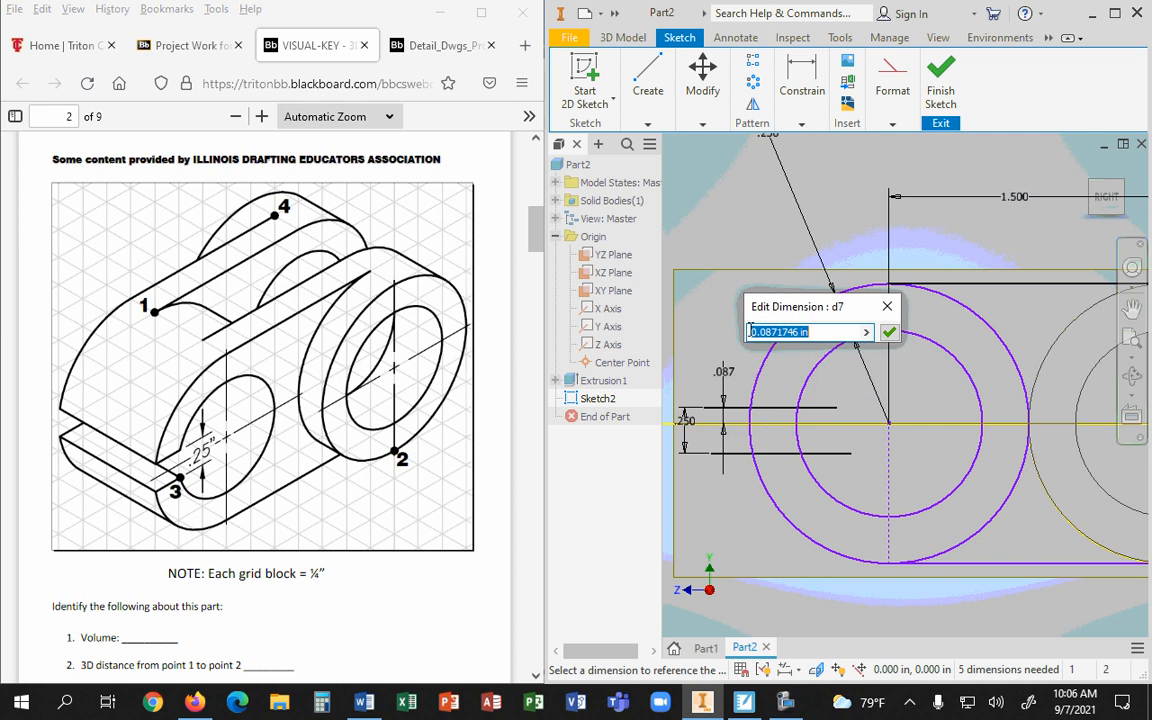
{"action": "left_click", "coordinate": [686, 422]}
{"action": "type", "text": "8"}
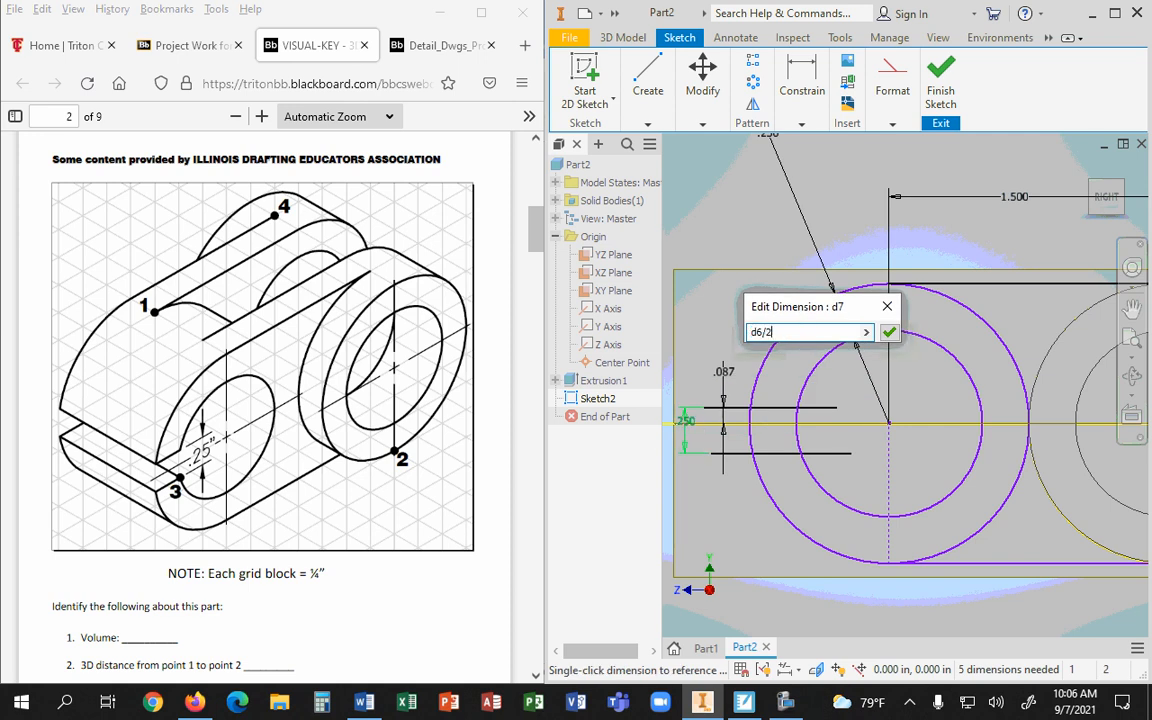
{"action": "key", "text": "Return"}
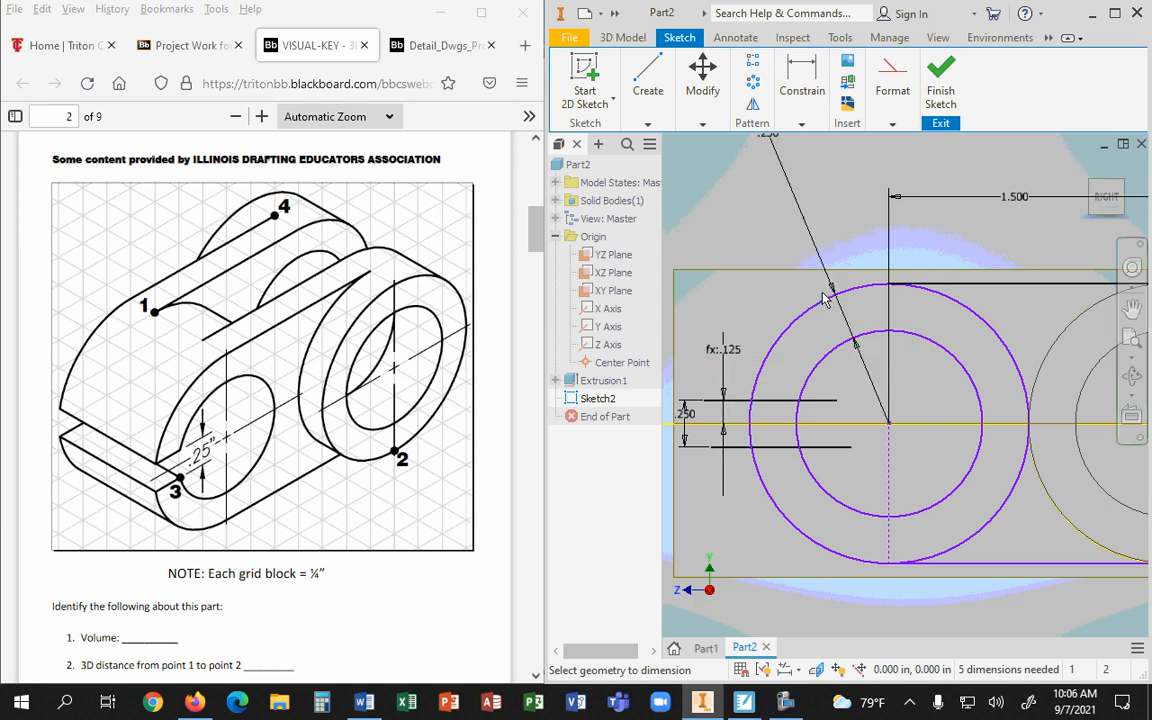
Start an extrusion of the arm sketch, selecting the four regions that form the slotted arm and its connection to the ring
{"action": "left_click", "coordinate": [1087, 171]}
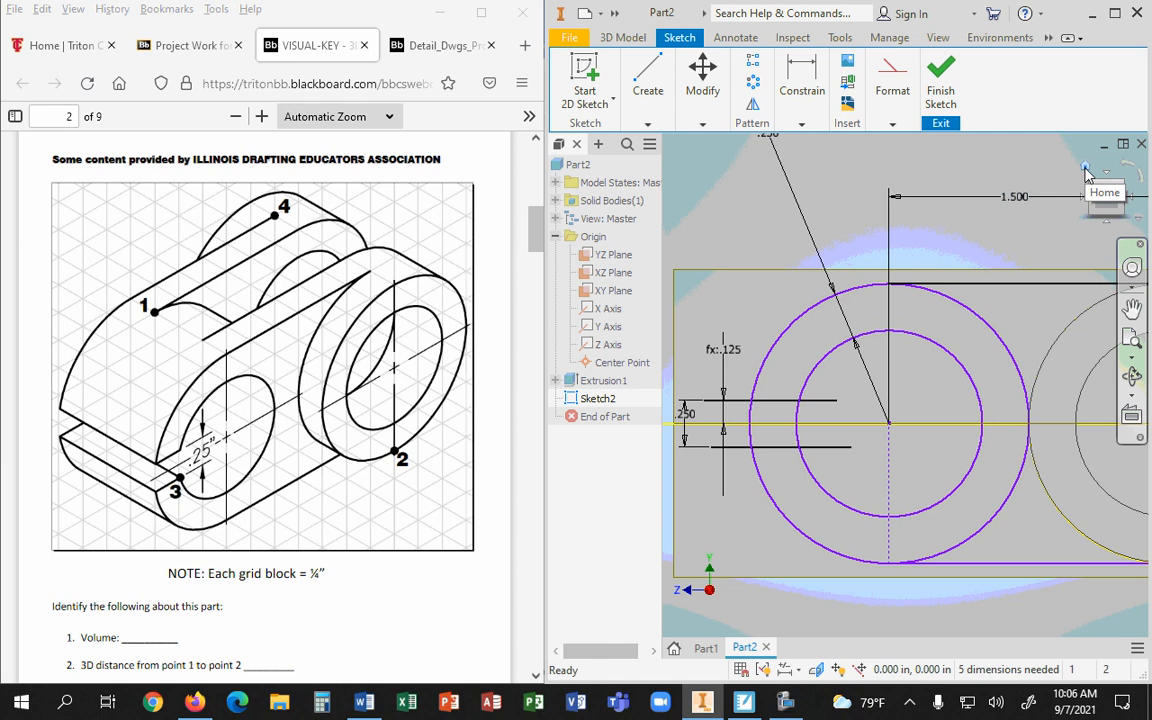
{"action": "left_click", "coordinate": [1087, 171]}
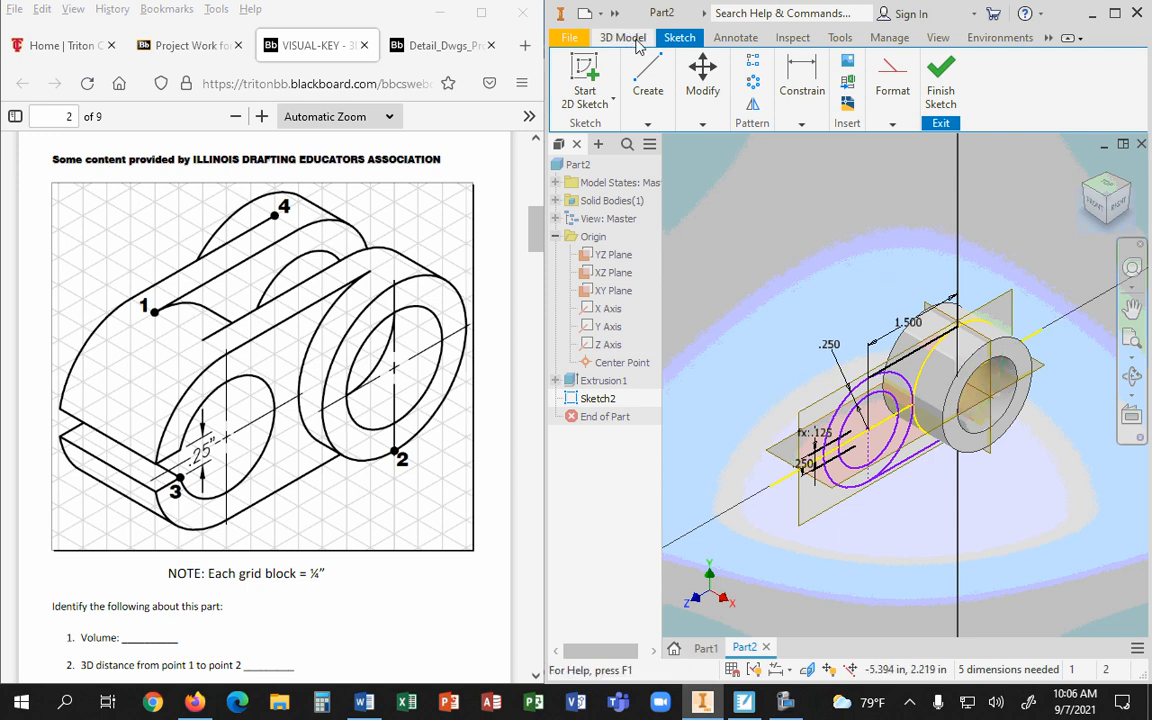
{"action": "left_click", "coordinate": [622, 38]}
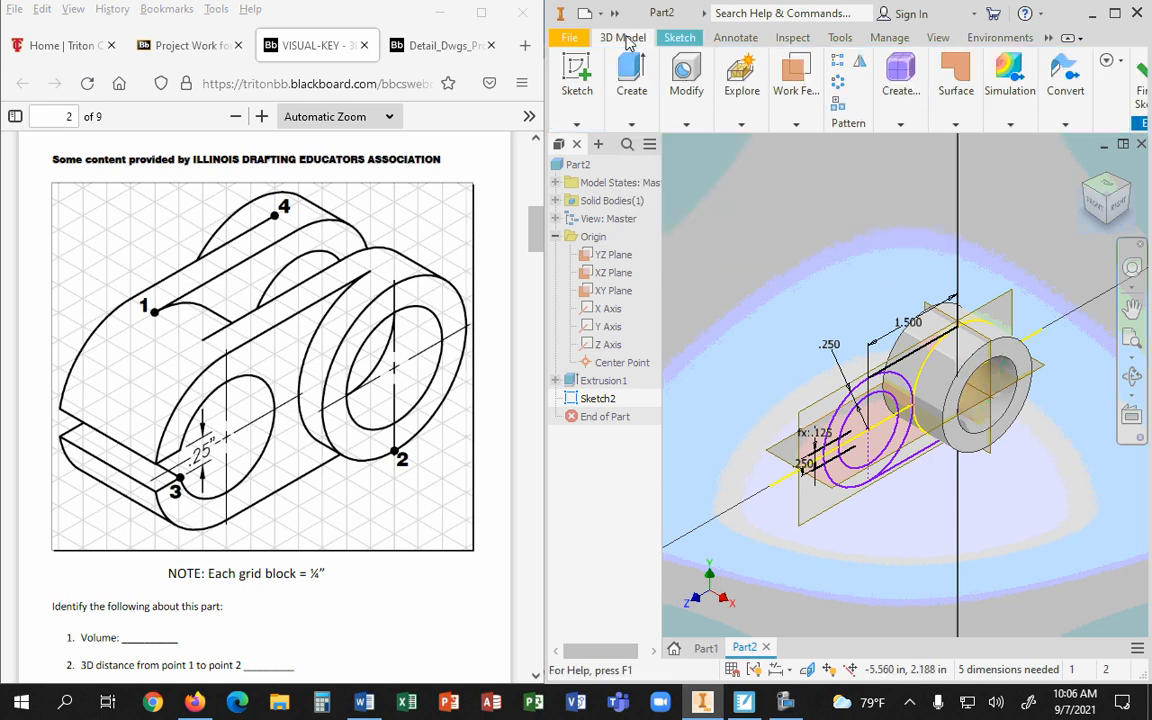
{"action": "mouse_move", "coordinate": [628, 80]}
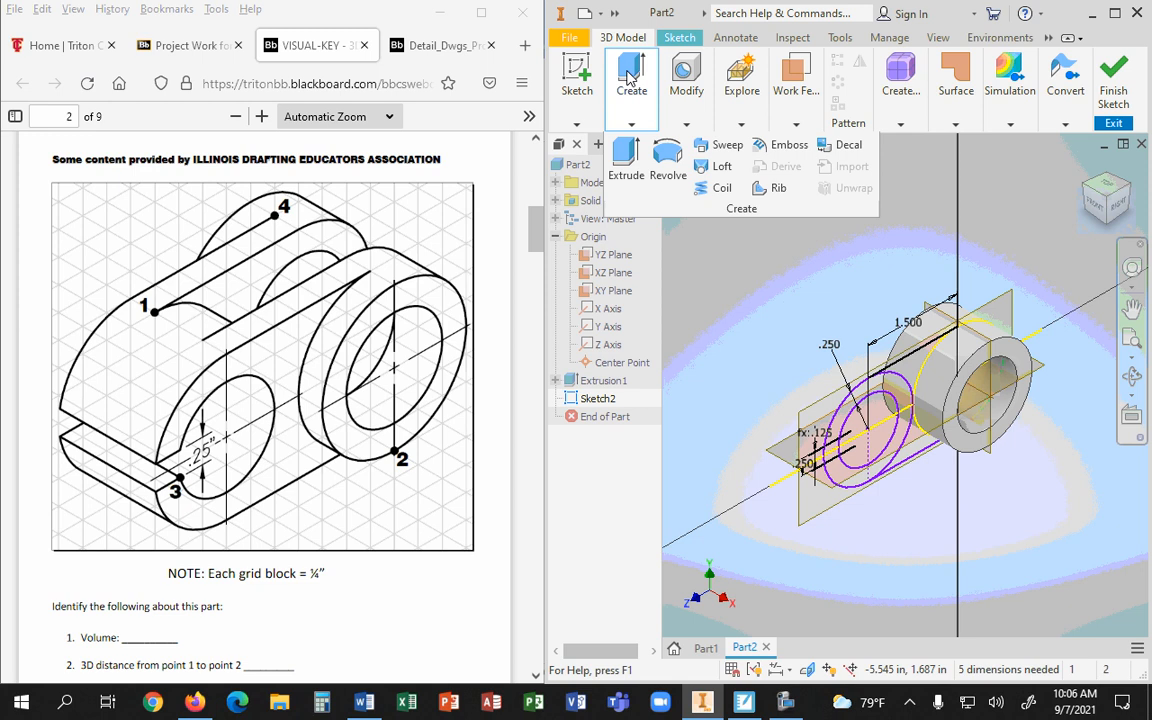
{"action": "left_click", "coordinate": [626, 155]}
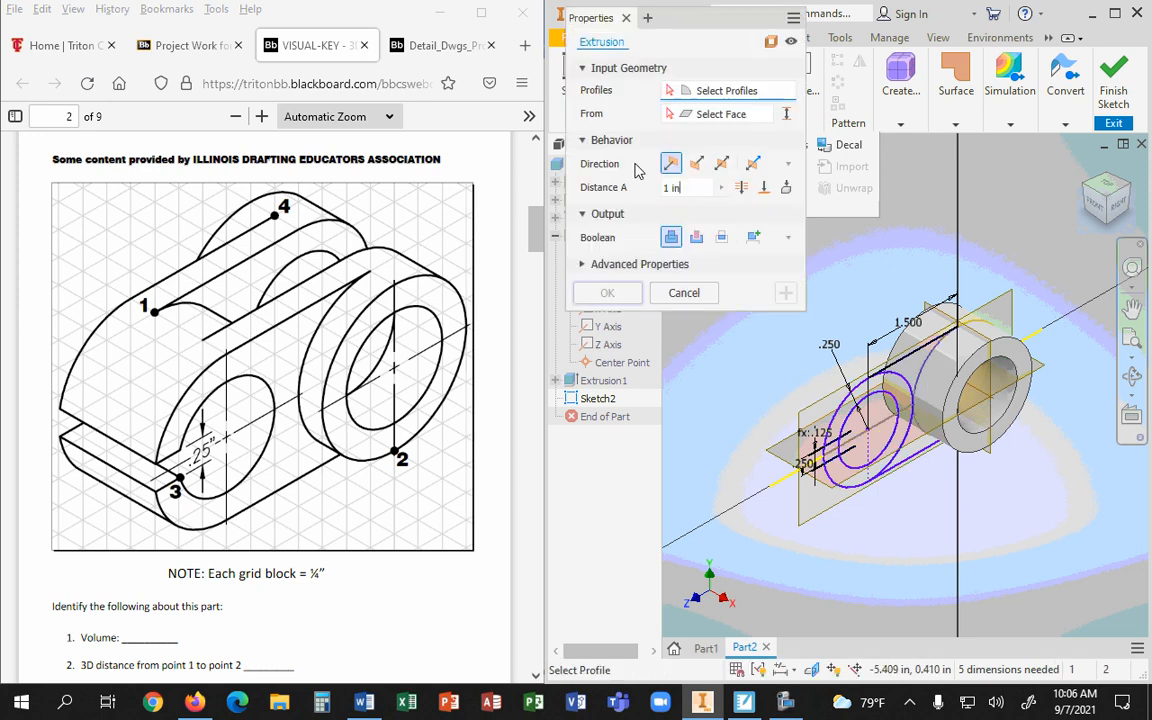
{"action": "left_click", "coordinate": [906, 397]}
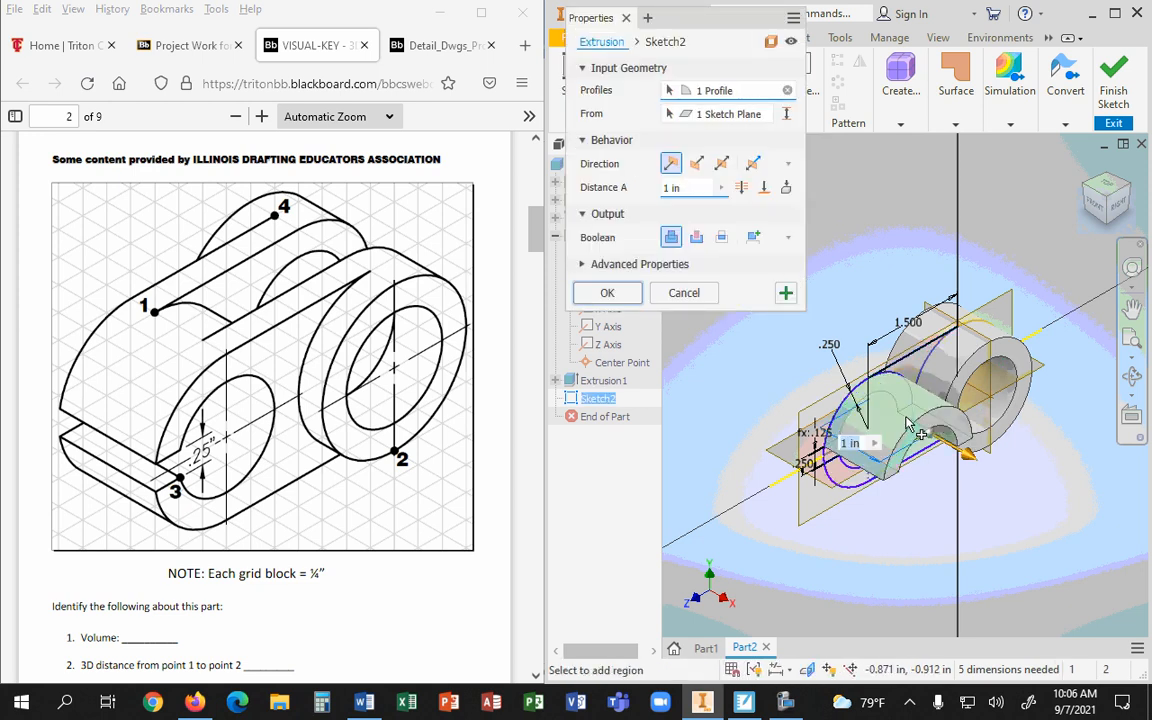
{"action": "left_click", "coordinate": [847, 478]}
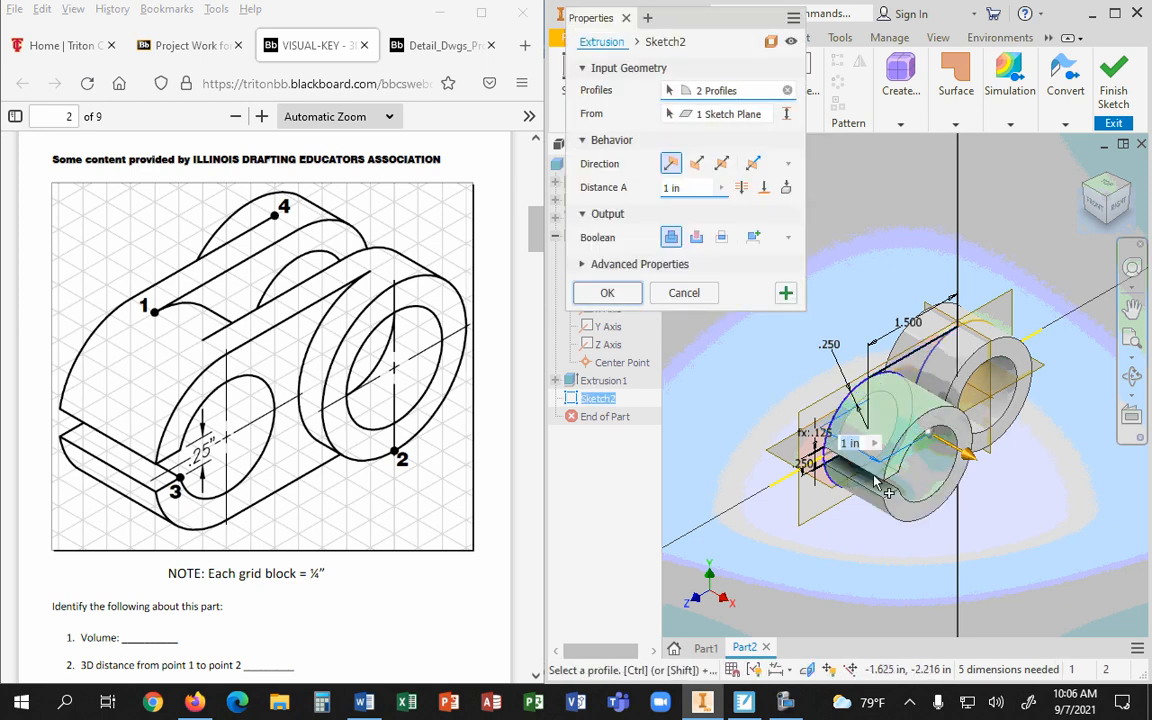
{"action": "left_click", "coordinate": [910, 369]}
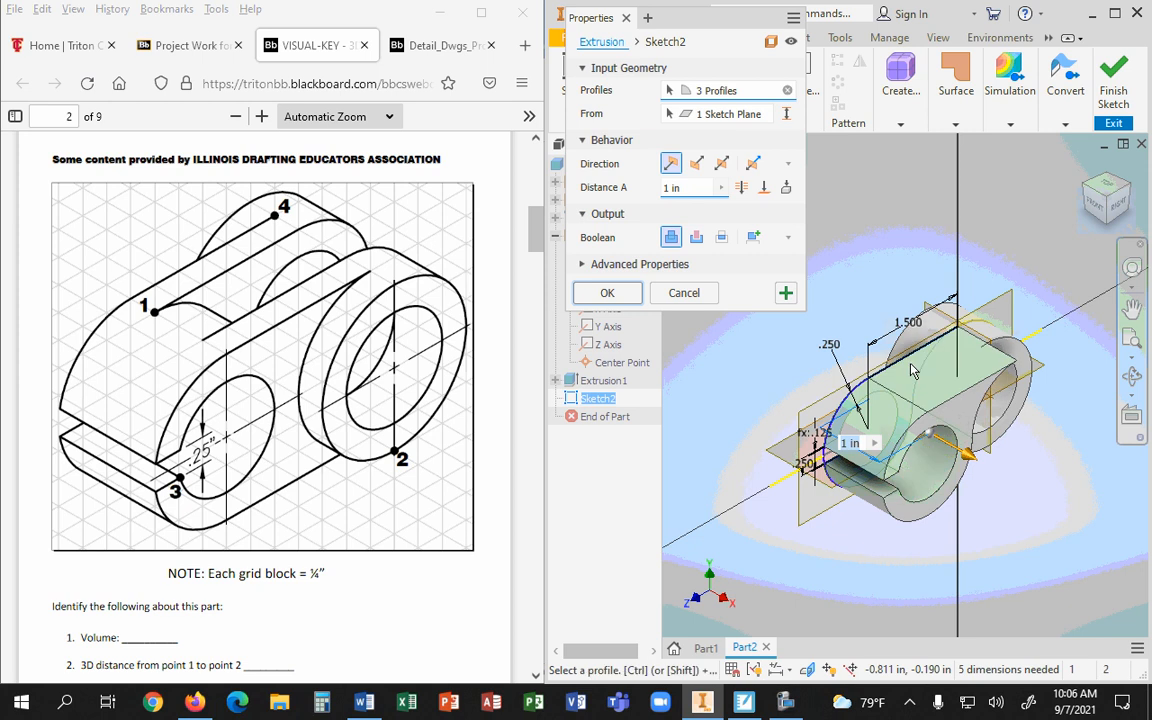
{"action": "left_click", "coordinate": [1108, 227]}
{"action": "left_click", "coordinate": [902, 476]}
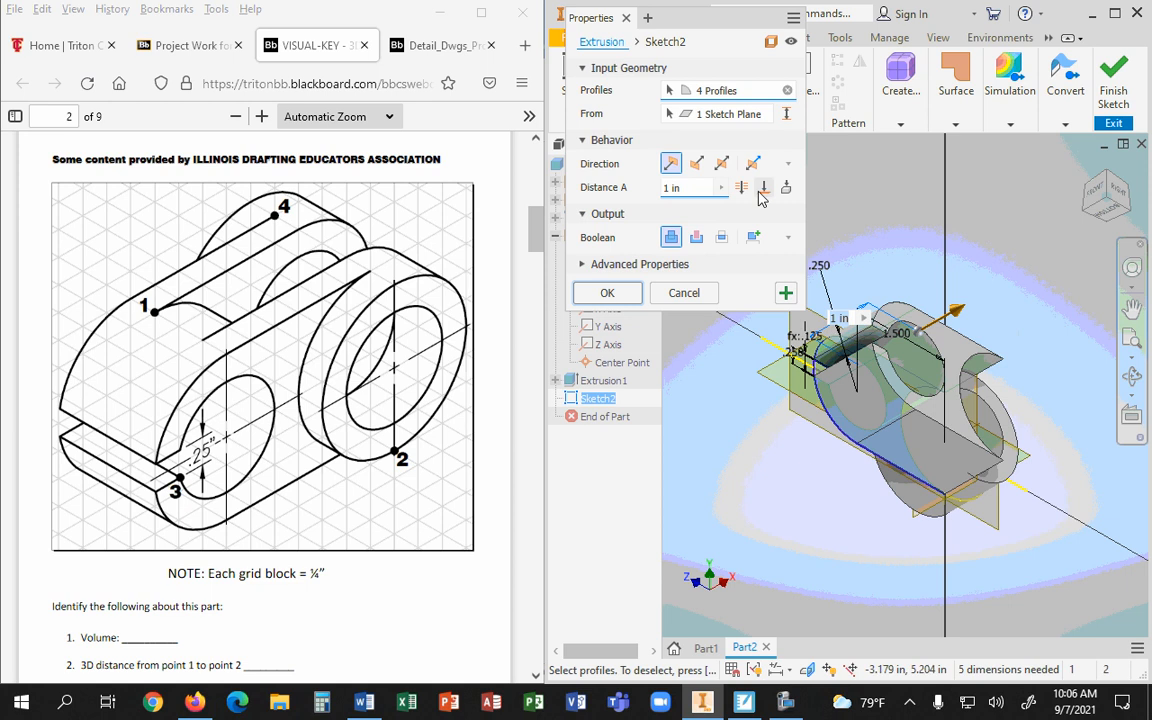
Extrude the selected arm regions symmetrically about the sketch plane with a total distance of 1 in
{"action": "left_click", "coordinate": [724, 166]}
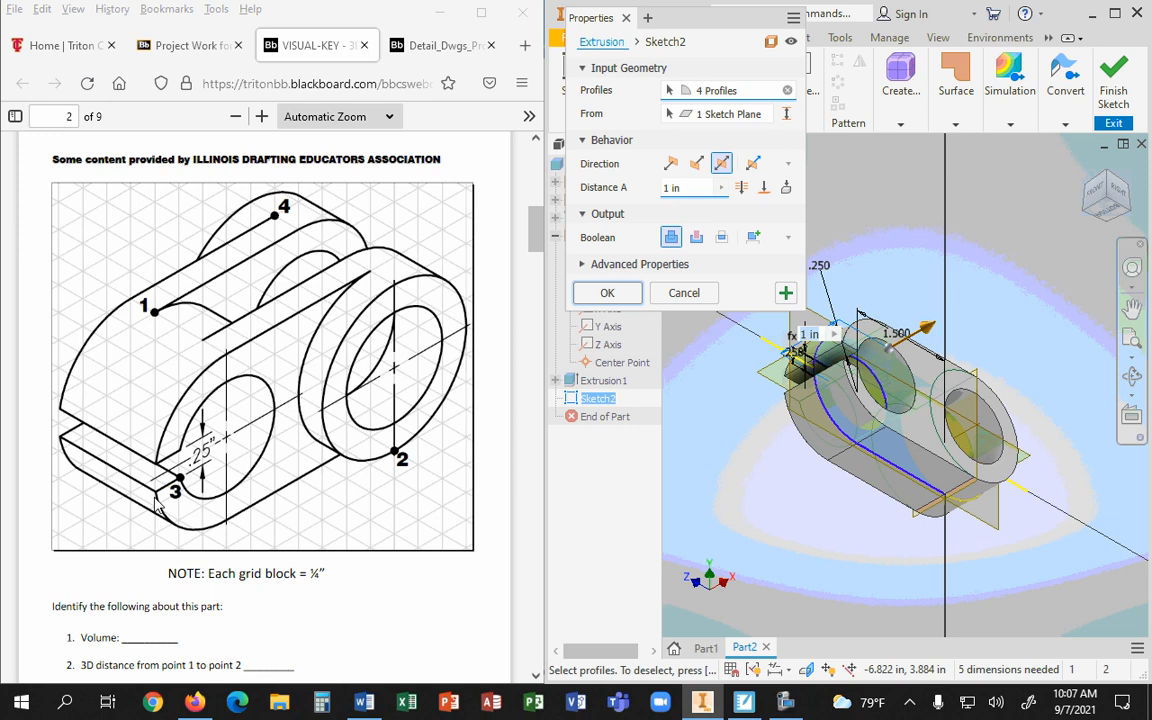
{"action": "left_click", "coordinate": [689, 190]}
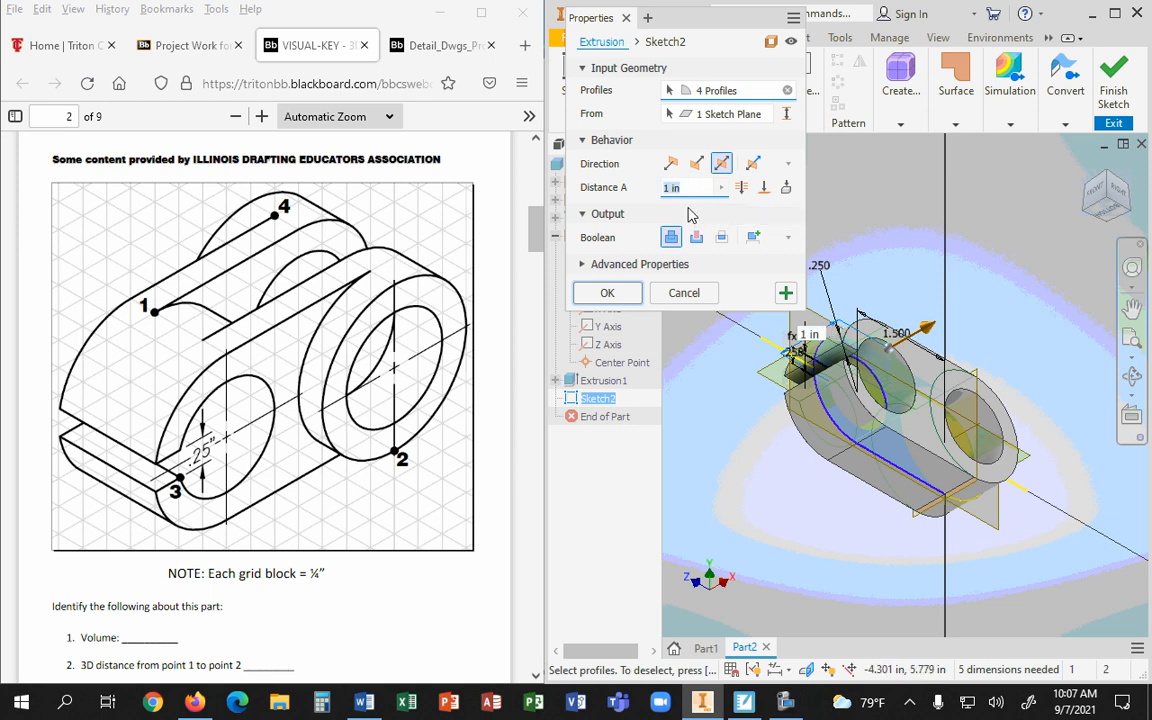
{"action": "left_click", "coordinate": [615, 293]}
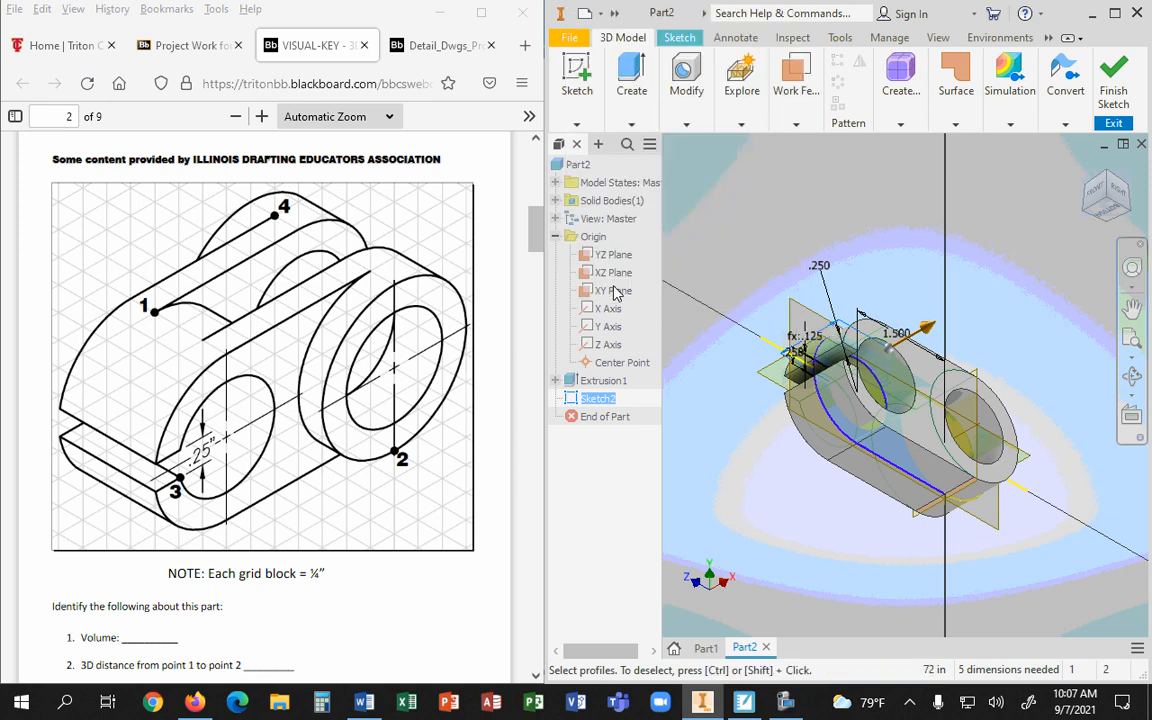
{"action": "left_click", "coordinate": [1087, 170]}
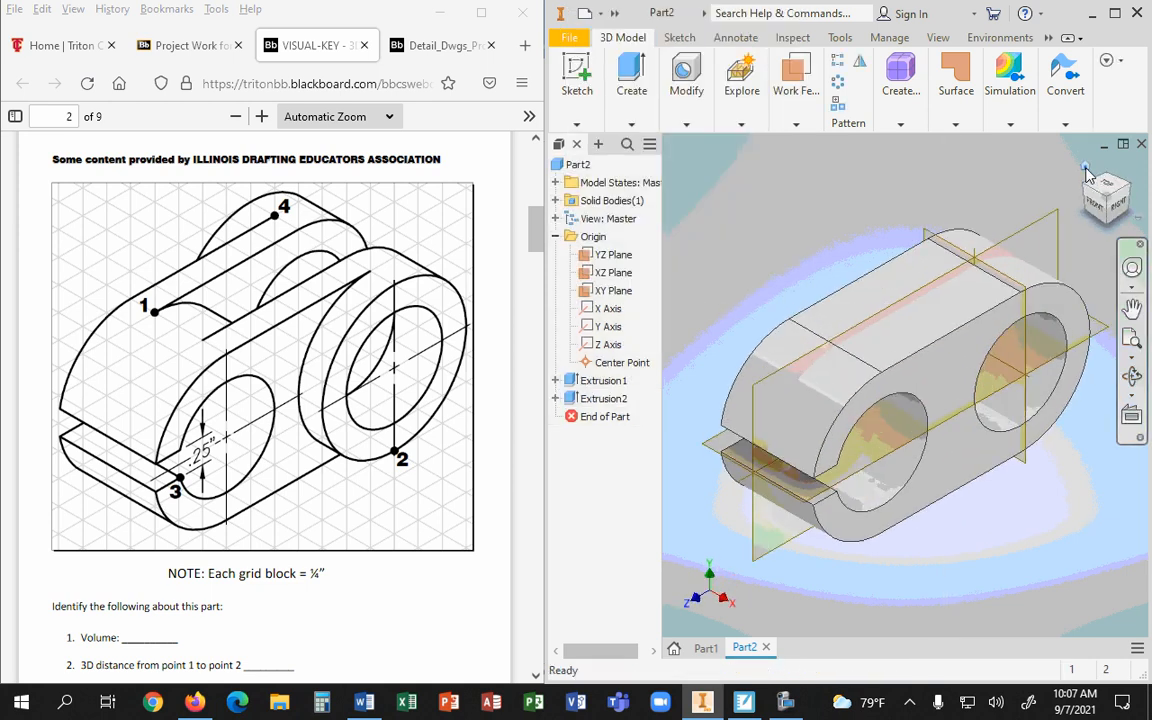
Edit the ring's extrusion and set its symmetric distance to 1.5 in
{"action": "left_click", "coordinate": [598, 383]}
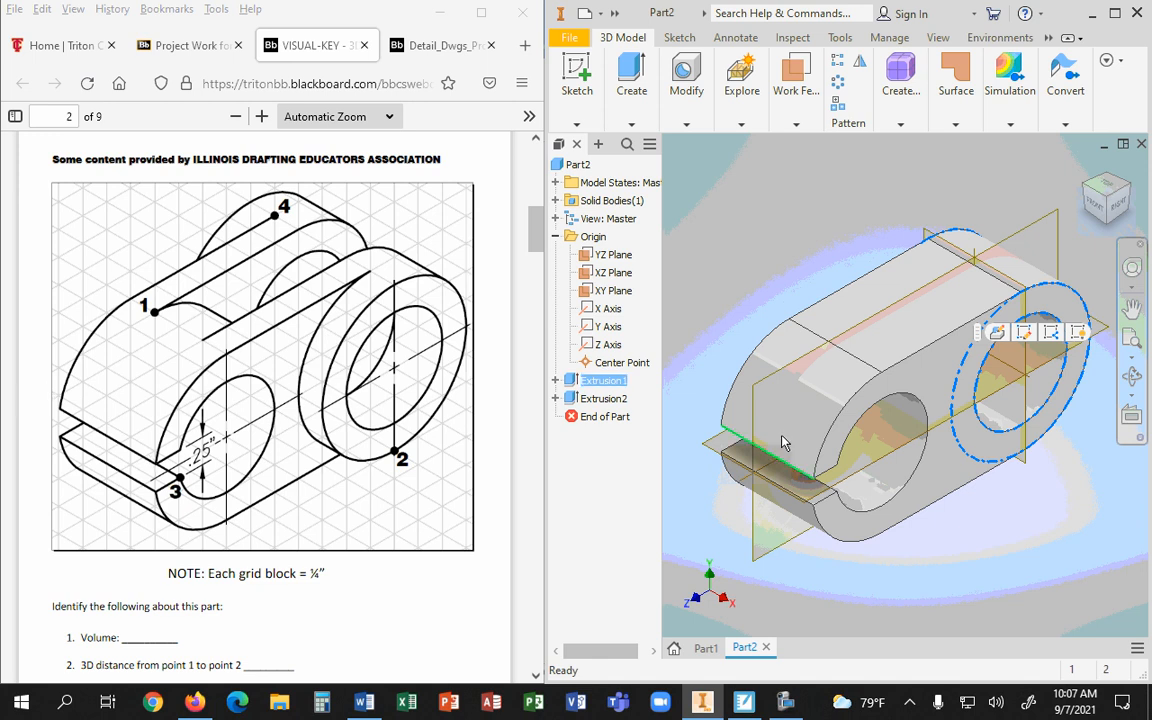
{"action": "left_click", "coordinate": [604, 466]}
{"action": "left_click", "coordinate": [603, 381]}
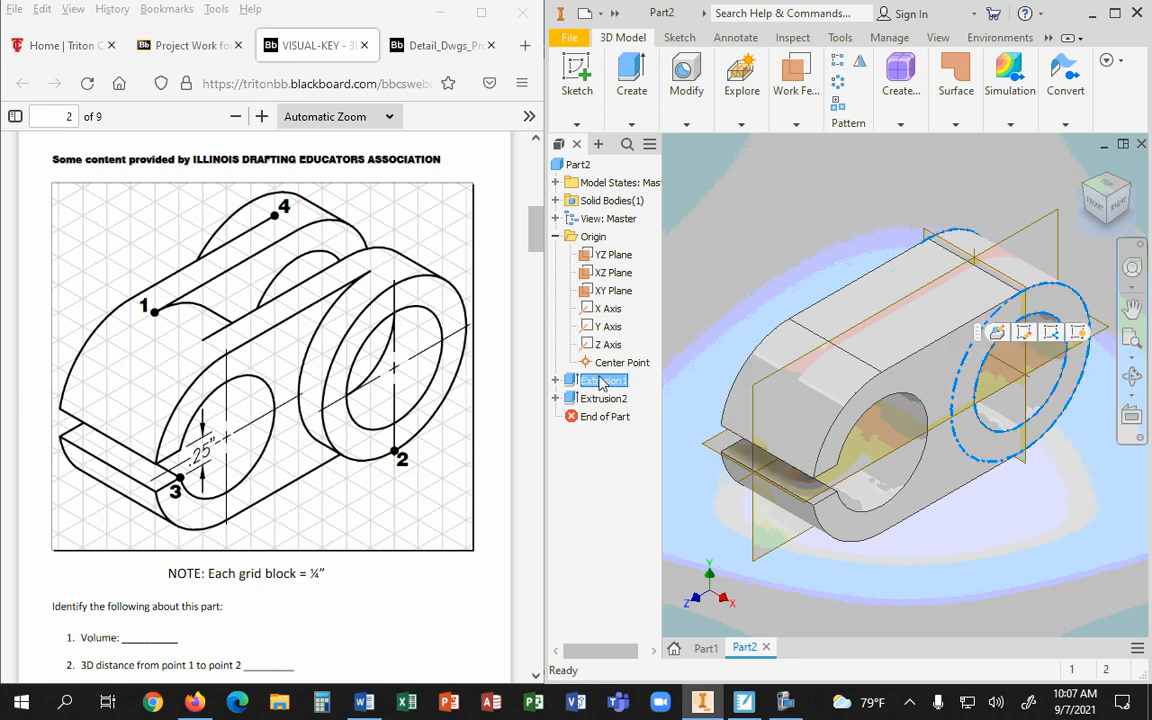
{"action": "left_click", "coordinate": [717, 520]}
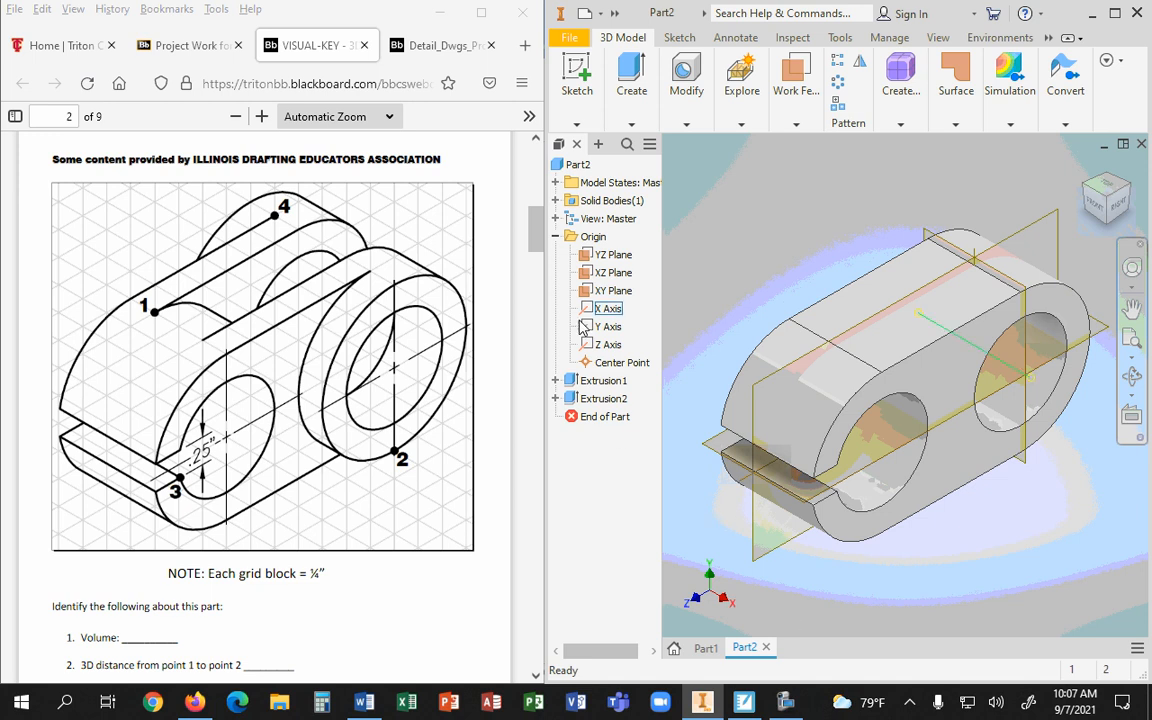
{"action": "right_click", "coordinate": [601, 381]}
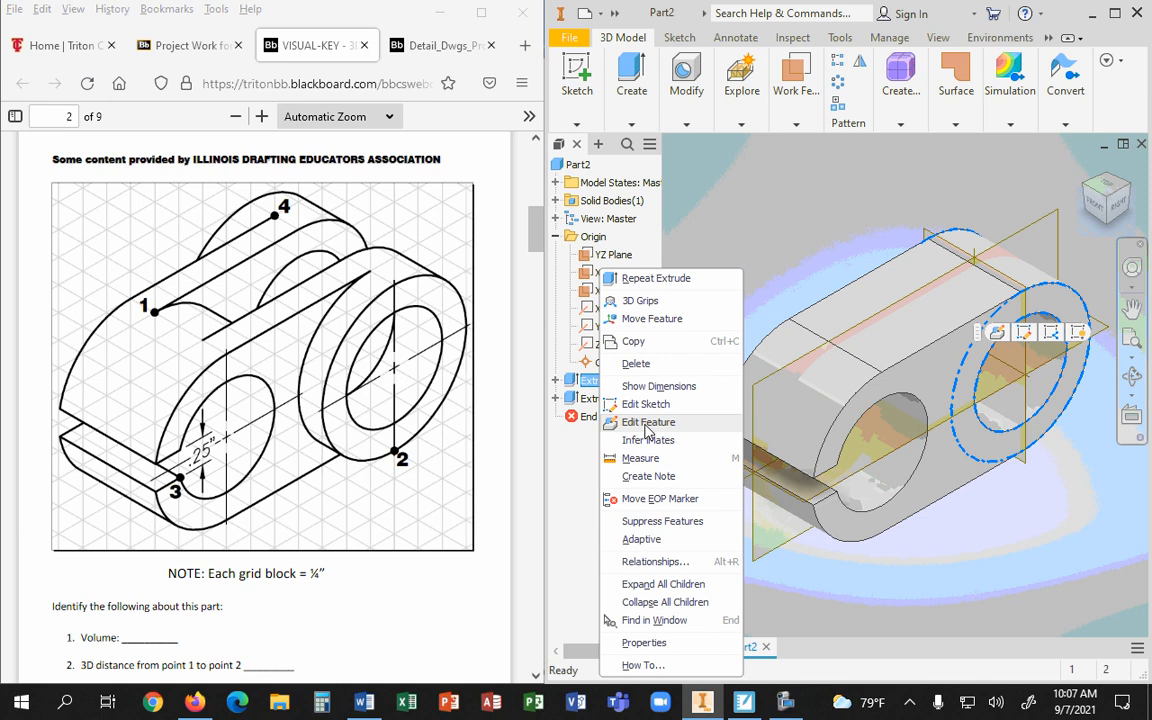
{"action": "left_click", "coordinate": [648, 423]}
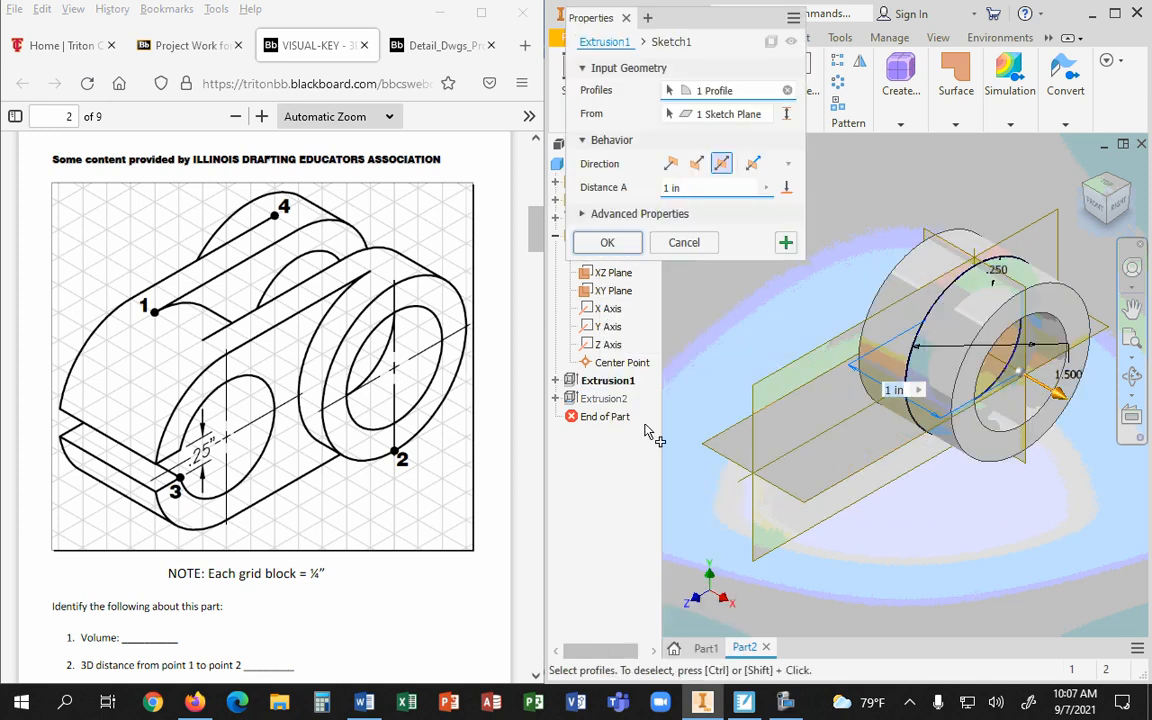
{"action": "left_click", "coordinate": [669, 190]}
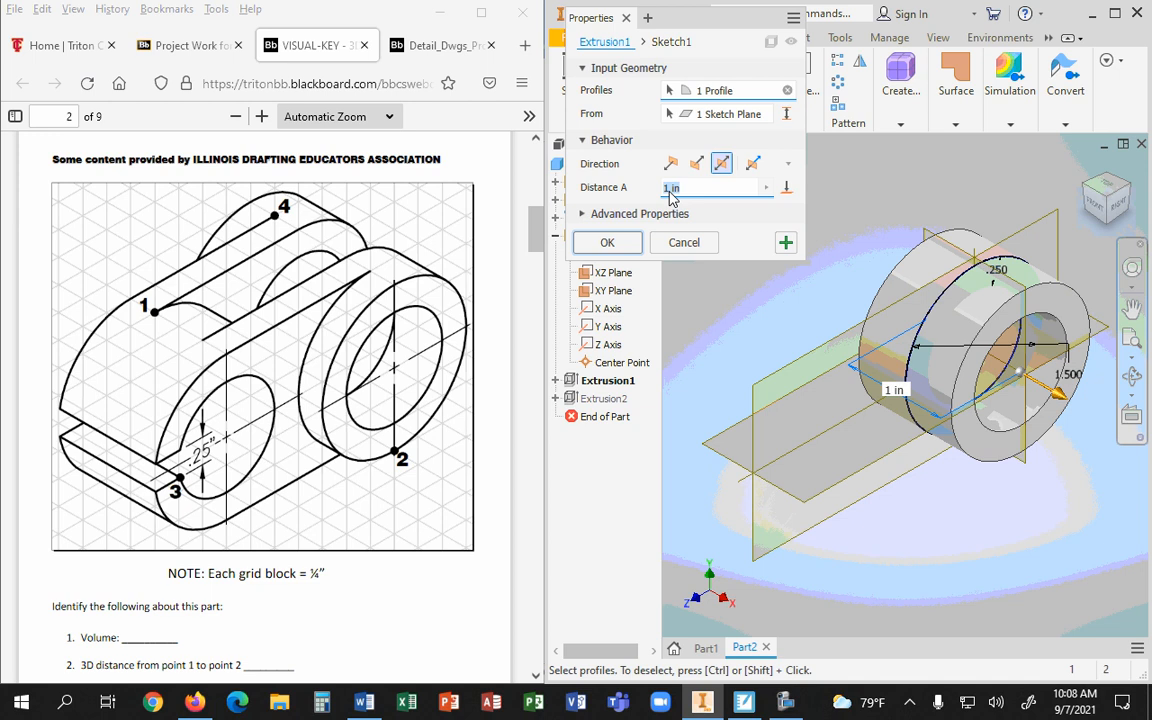
{"action": "type", "text": "1.5"}
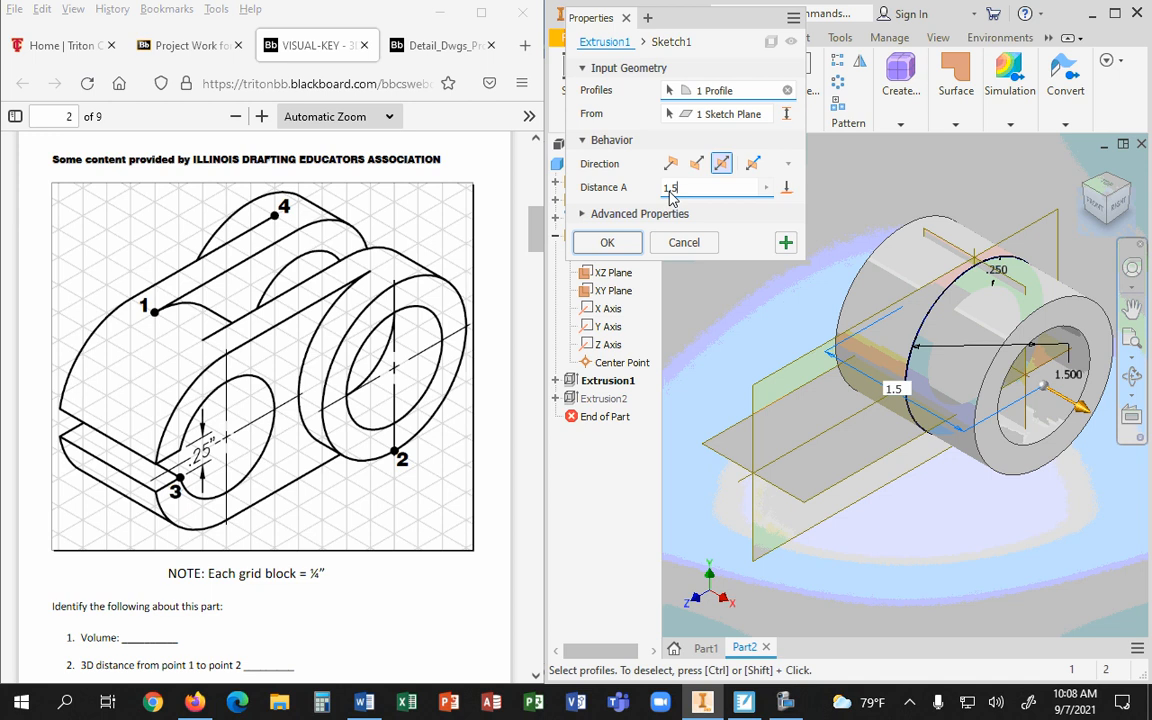
{"action": "left_click", "coordinate": [607, 243]}
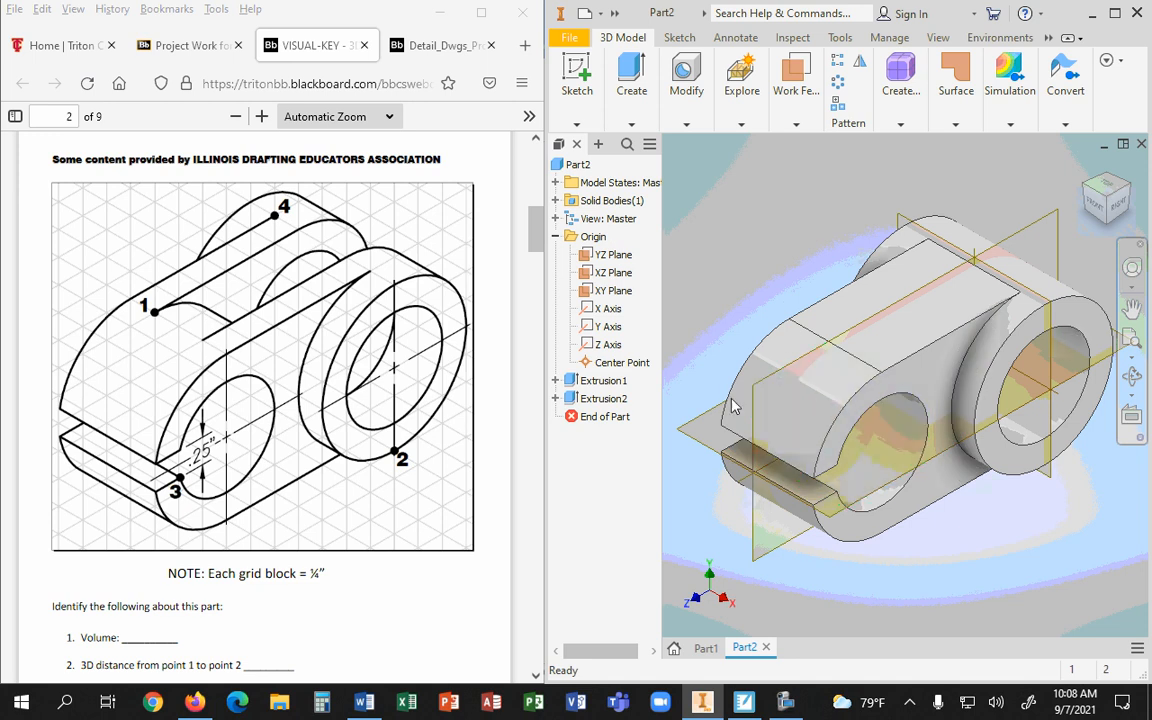
Examine the part from its back side, highlighting the arm's extrusion and the sketch it is built from
{"action": "left_click", "coordinate": [1110, 200]}
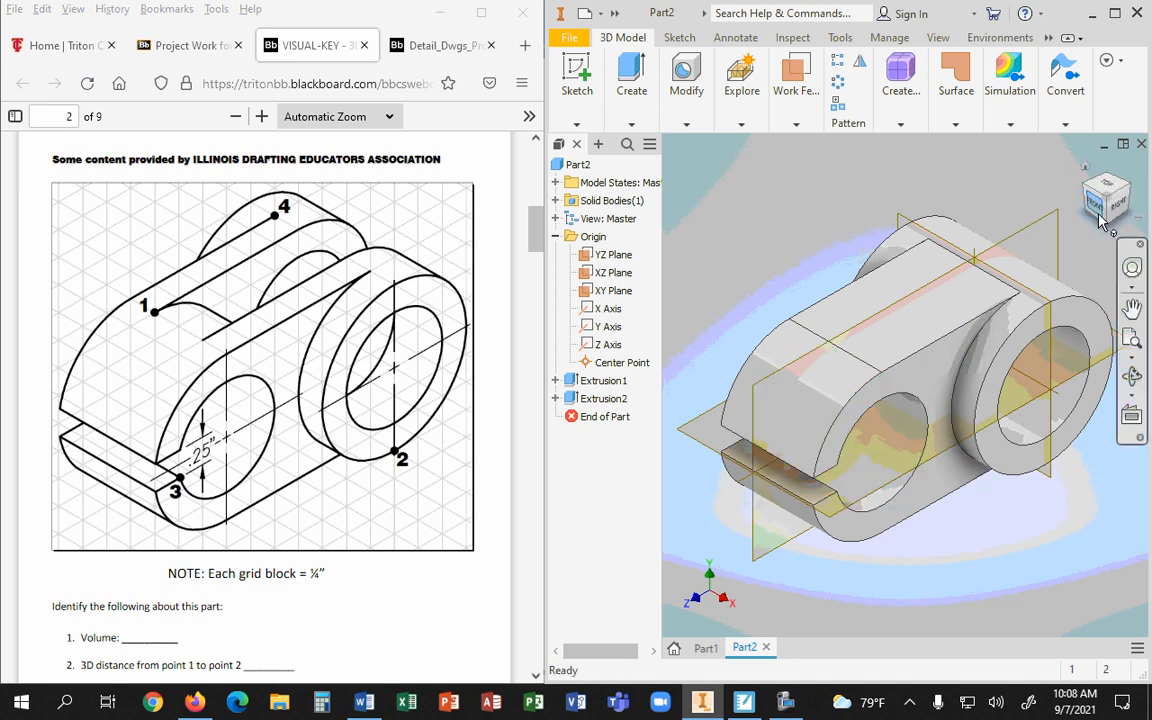
{"action": "left_click", "coordinate": [1128, 190]}
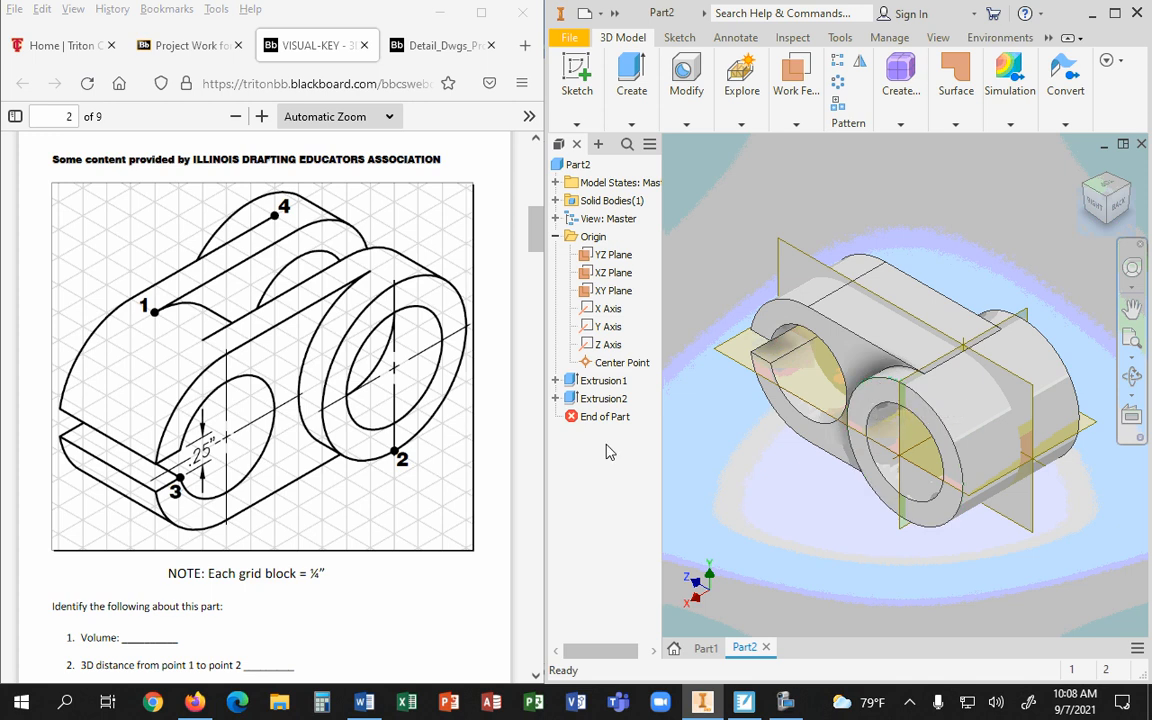
{"action": "left_click", "coordinate": [601, 400]}
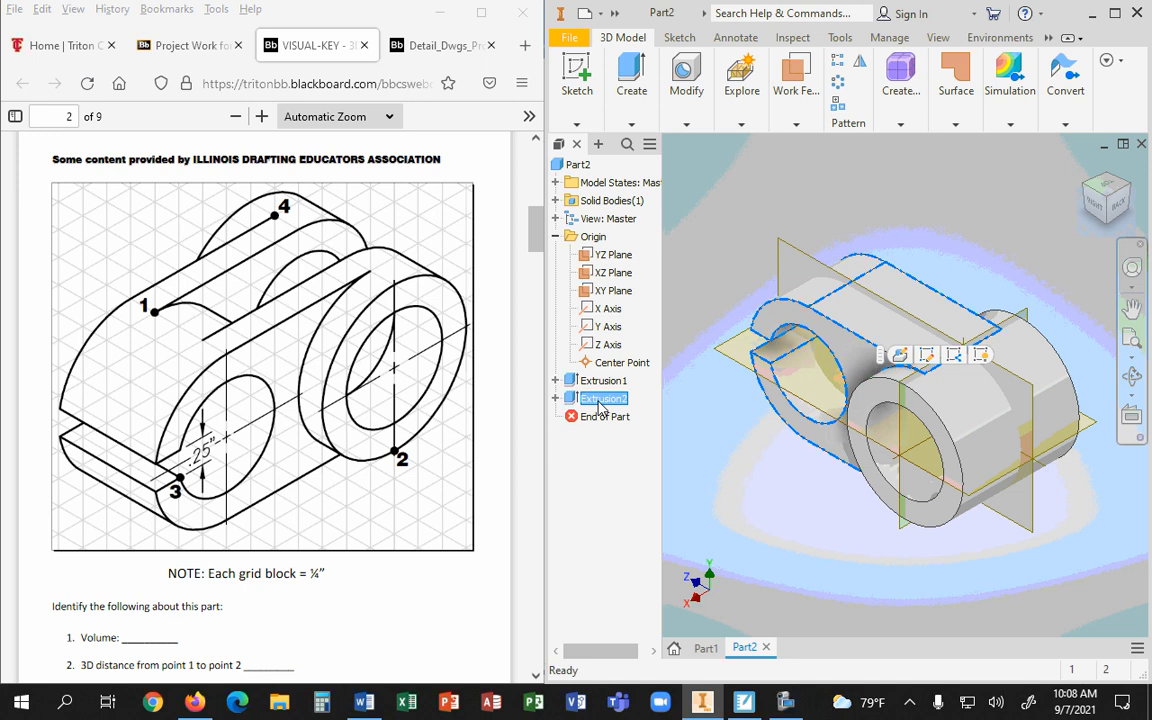
{"action": "left_click", "coordinate": [603, 413]}
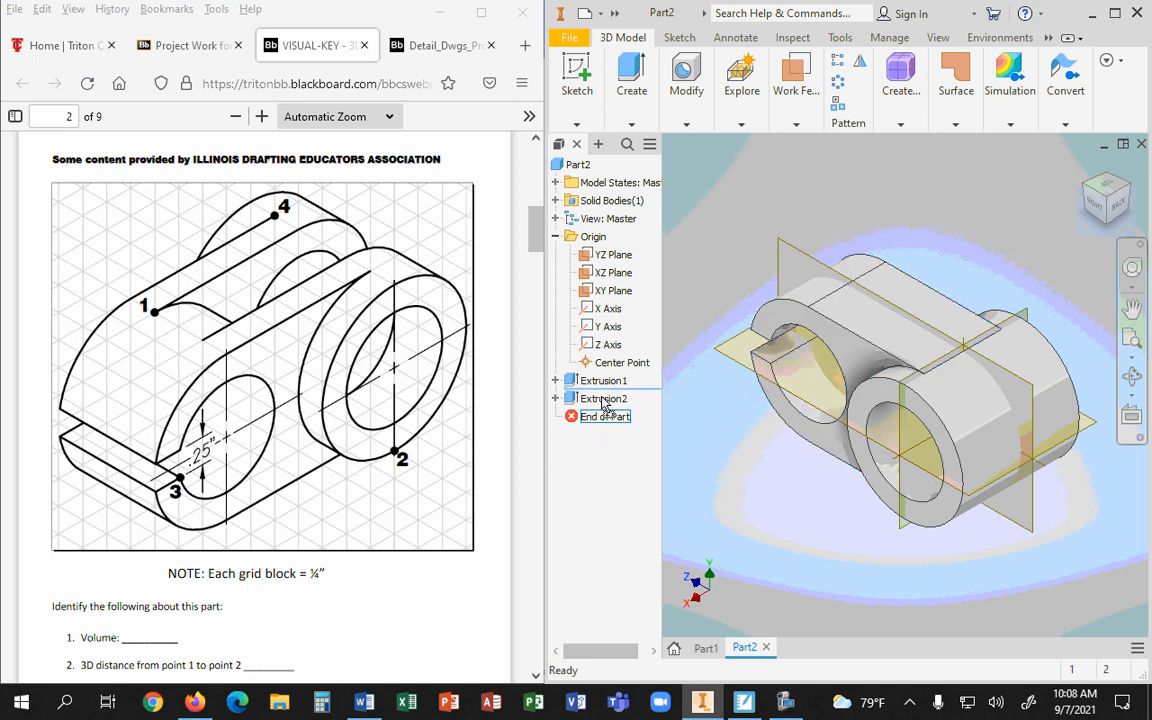
{"action": "left_click_drag", "start_coordinate": [604, 404], "coordinate": [604, 427]}
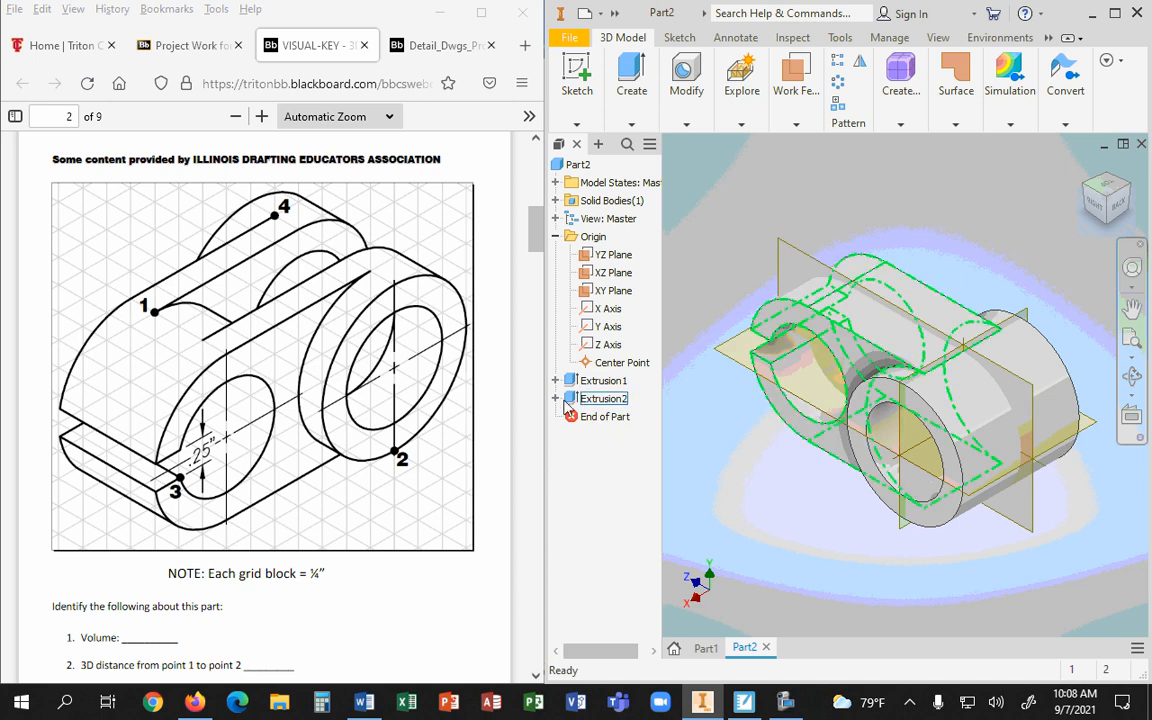
{"action": "left_click", "coordinate": [555, 398]}
{"action": "left_click", "coordinate": [601, 418]}
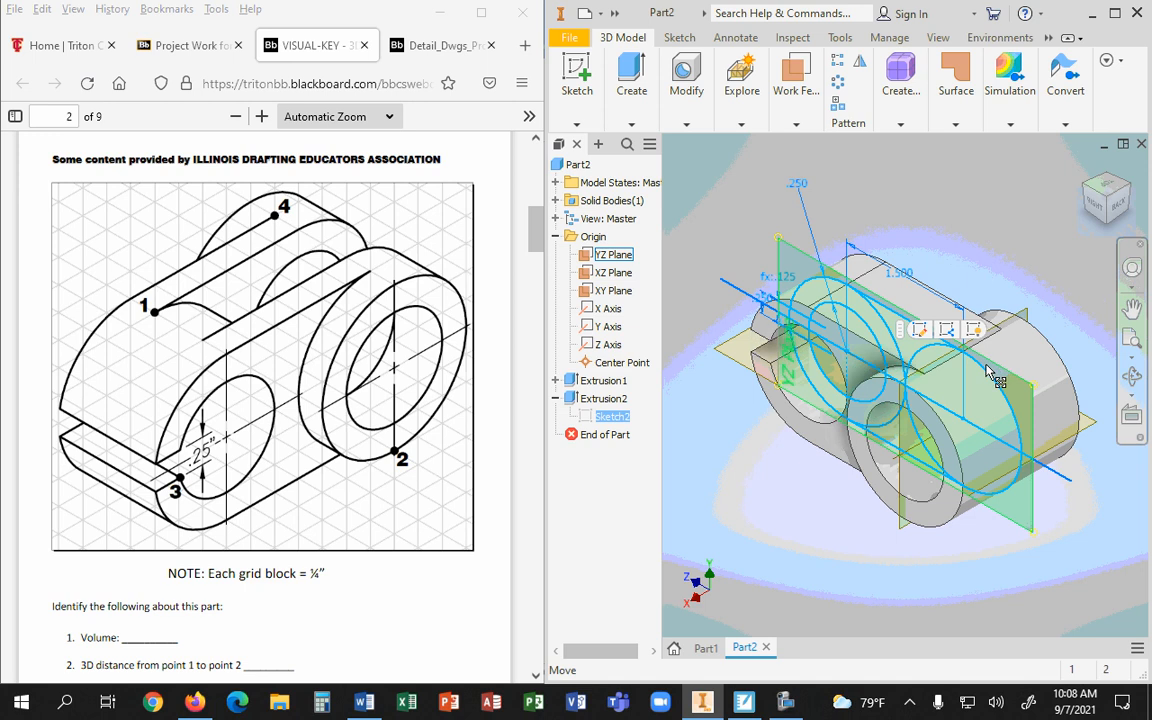
{"action": "mouse_move", "coordinate": [1016, 398]}
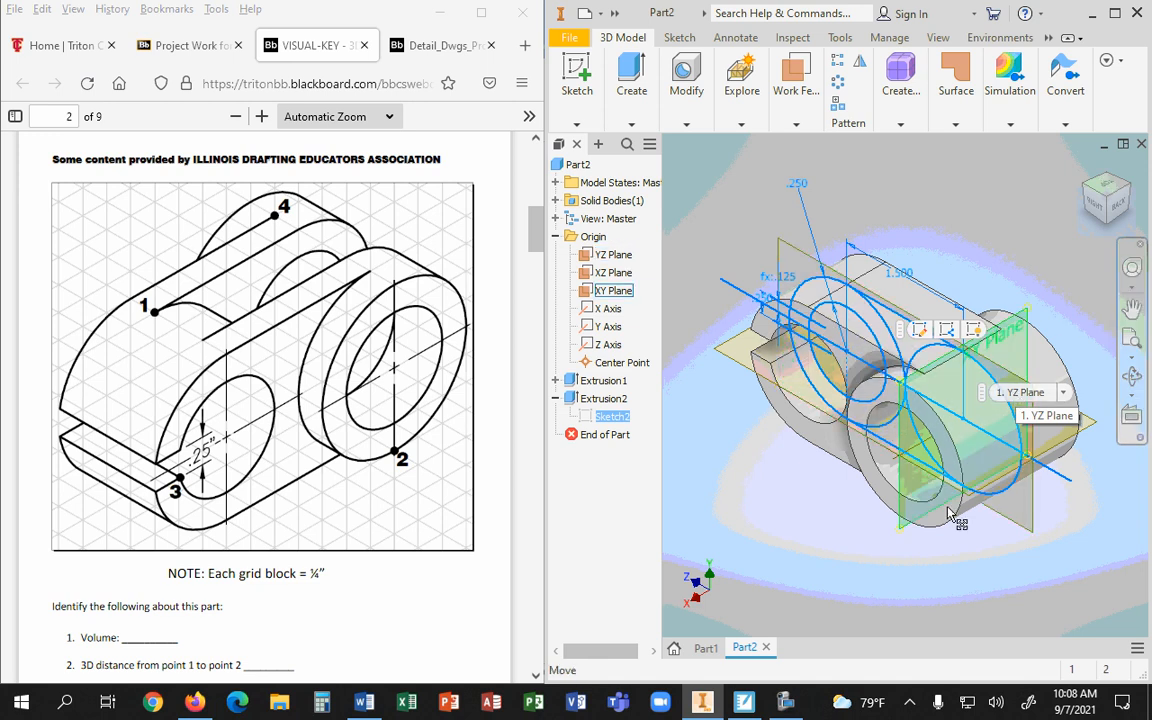
{"action": "left_click", "coordinate": [748, 549]}
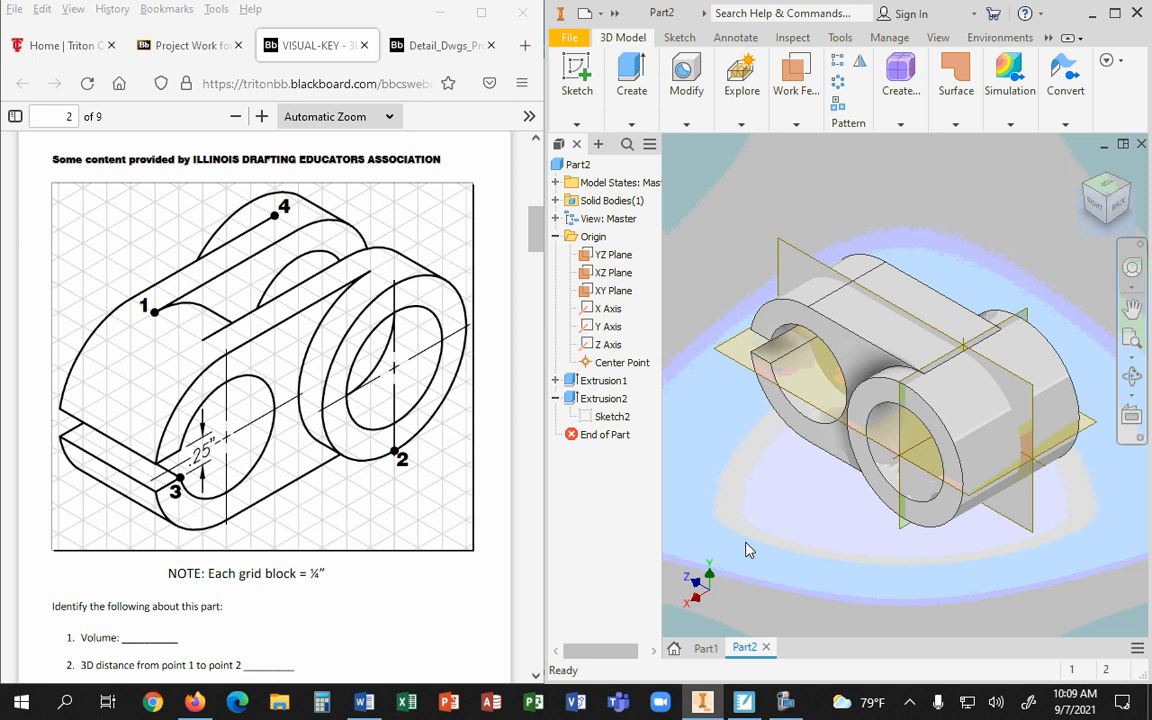
Create a new 2D sketch on the YZ plane and return to the isometric home view
{"action": "left_click", "coordinate": [798, 258]}
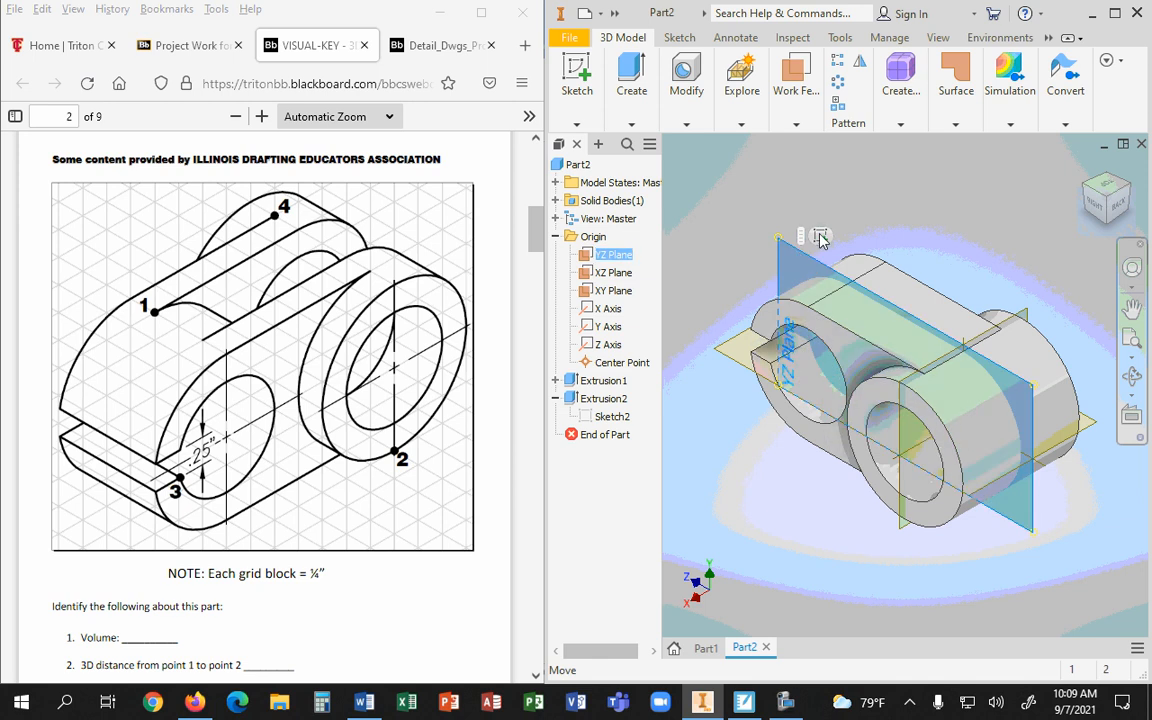
{"action": "left_click", "coordinate": [820, 236]}
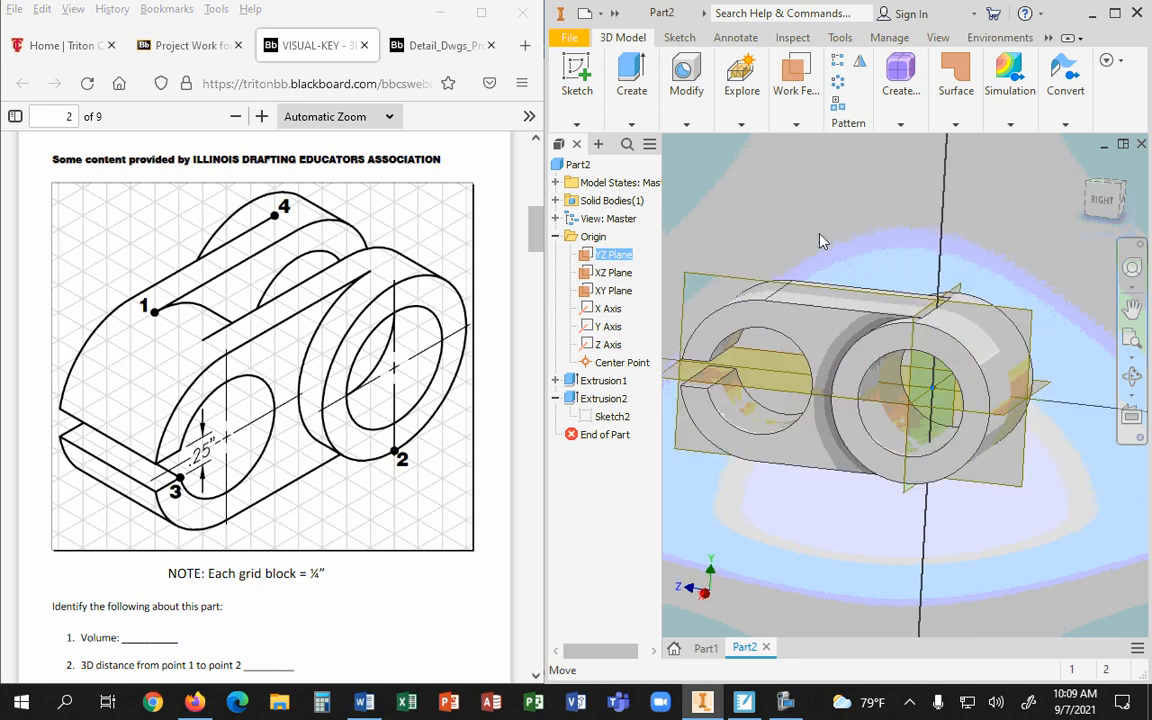
{"action": "left_click", "coordinate": [1088, 172]}
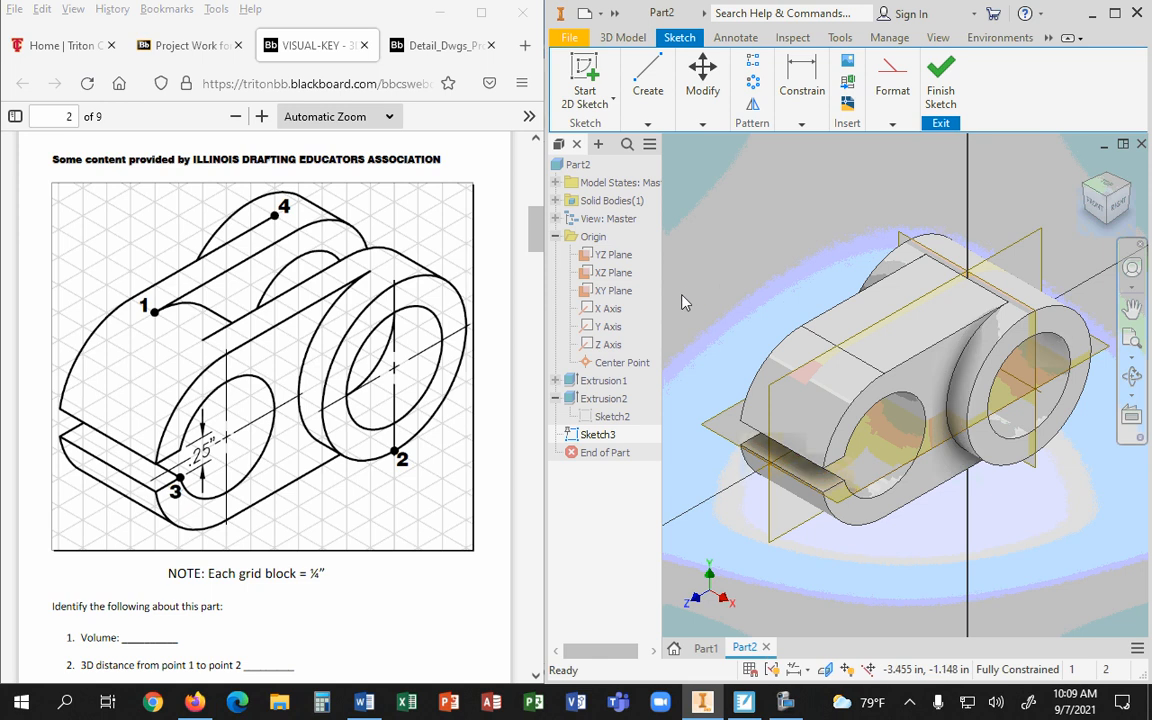
Share the sketch used by the arm's extrusion so its geometry can be reused for another feature
{"action": "right_click", "coordinate": [605, 417]}
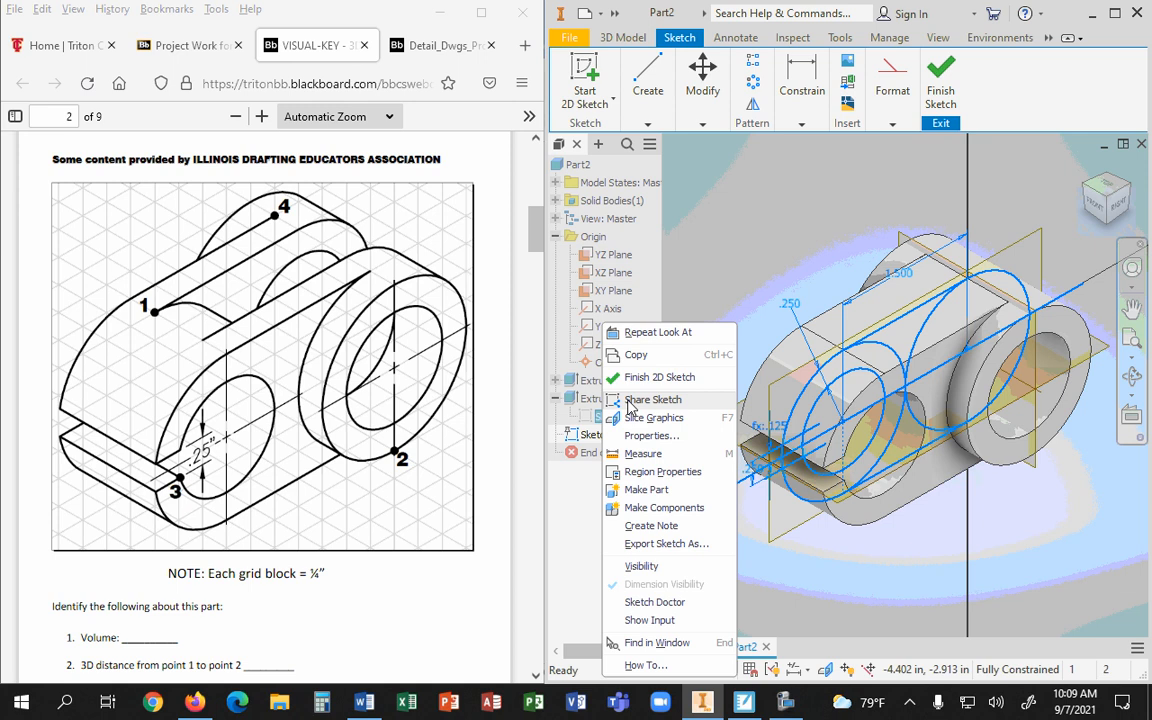
{"action": "left_click", "coordinate": [630, 401]}
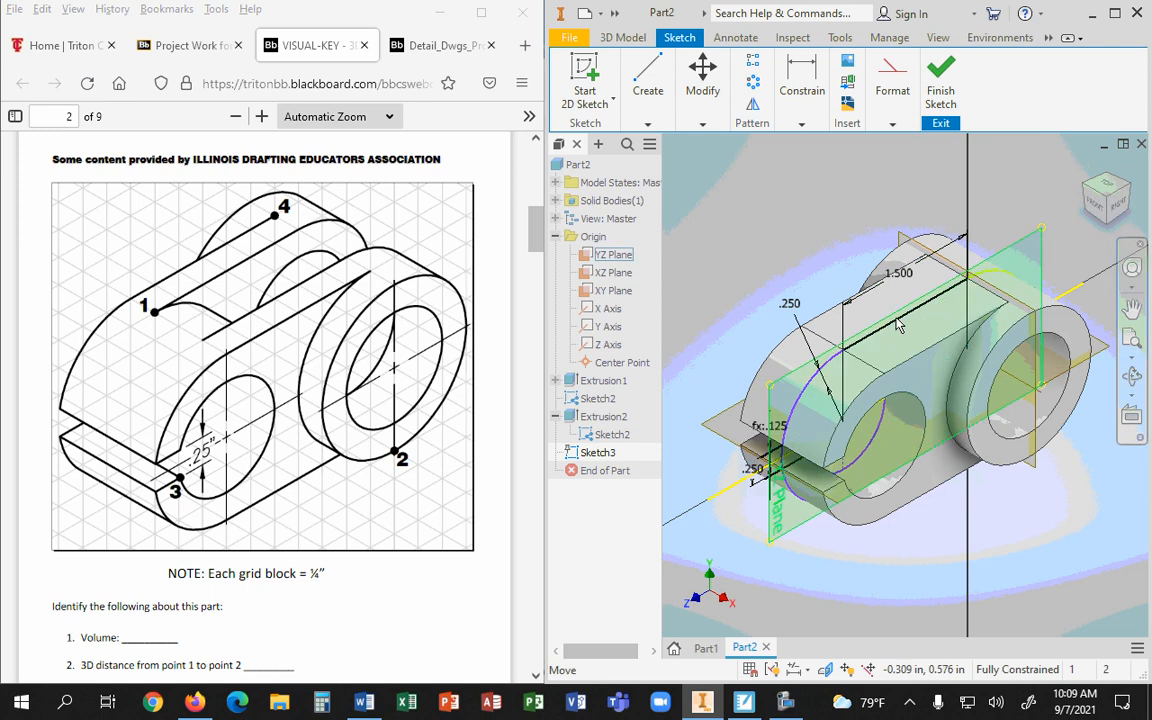
{"action": "left_click", "coordinate": [1131, 188]}
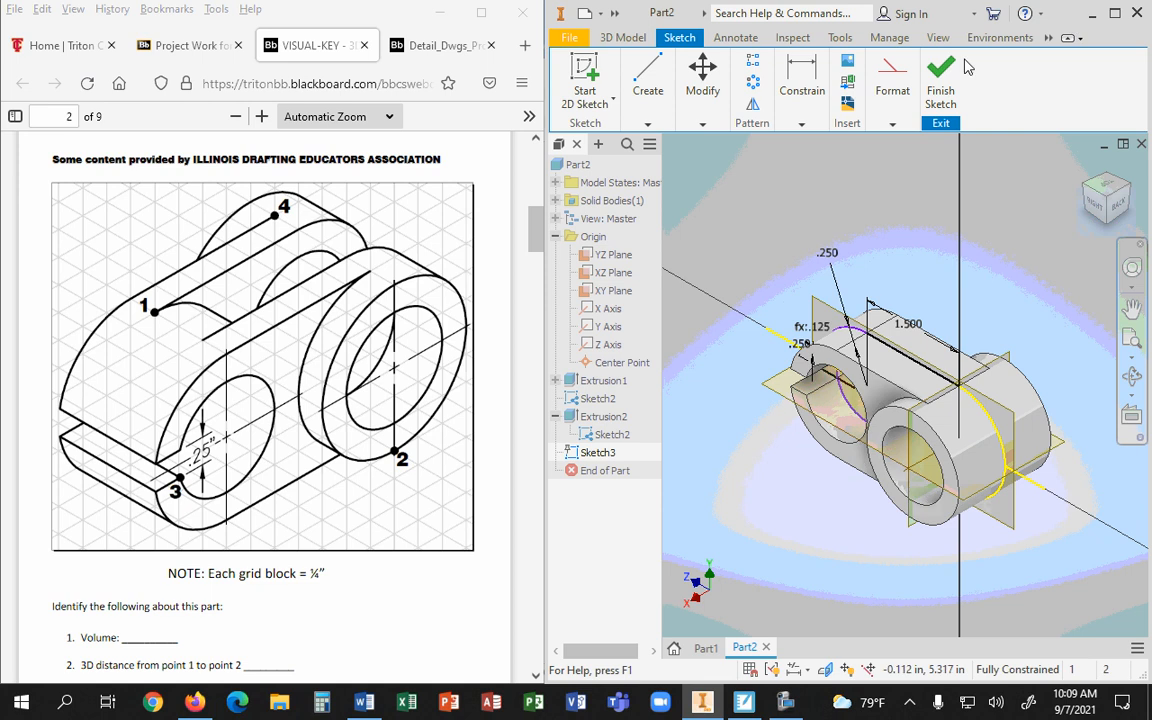
Display the part in the Wireframe visual style and check it from the right side against the worksheet drawing
{"action": "left_click", "coordinate": [938, 37]}
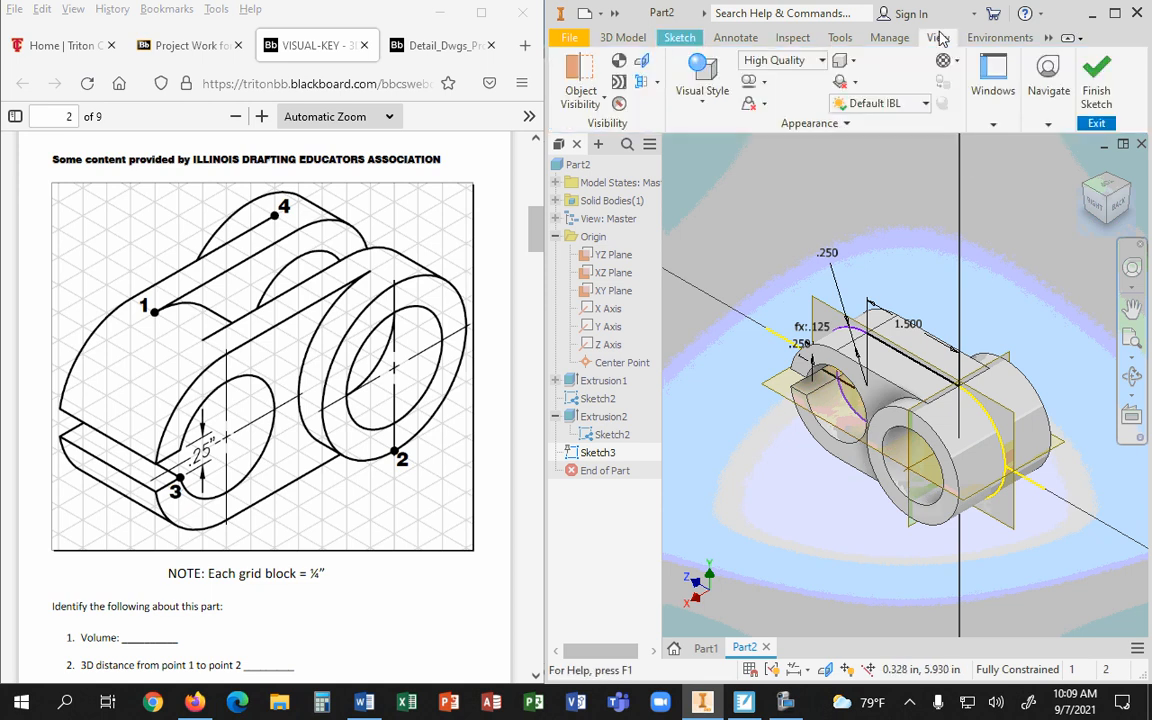
{"action": "left_click", "coordinate": [702, 80]}
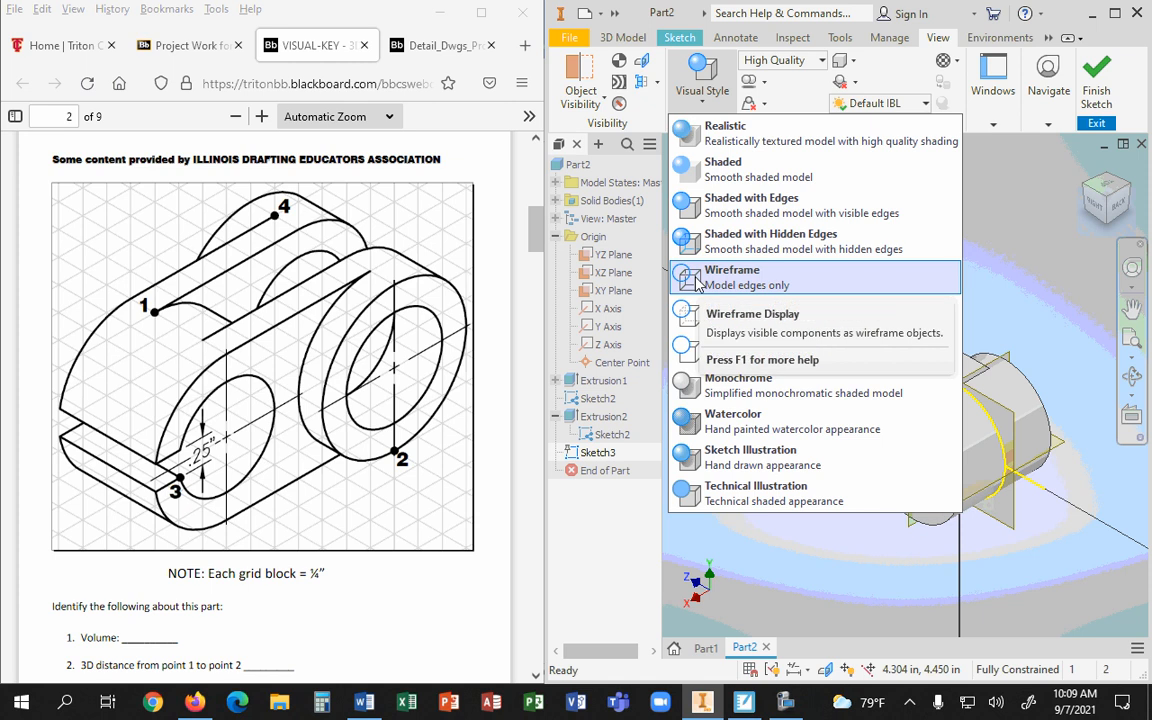
{"action": "left_click", "coordinate": [720, 276]}
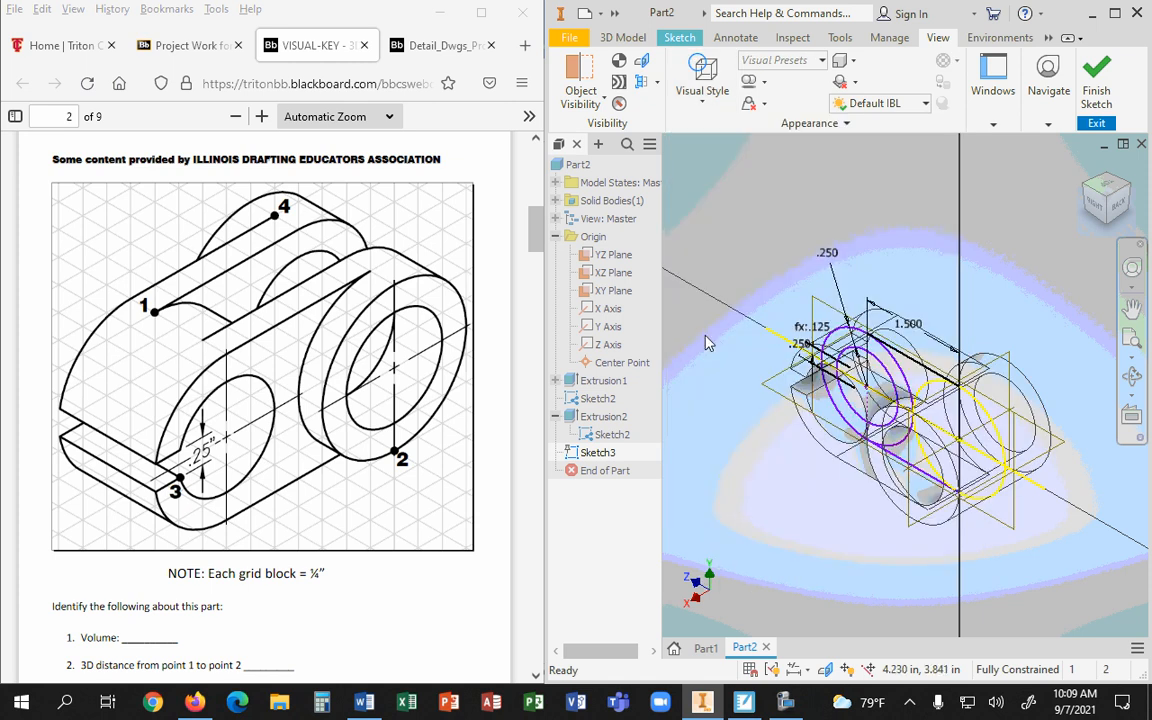
{"action": "scroll", "coordinate": [843, 502], "scroll_direction": "up", "scroll_amount": 3}
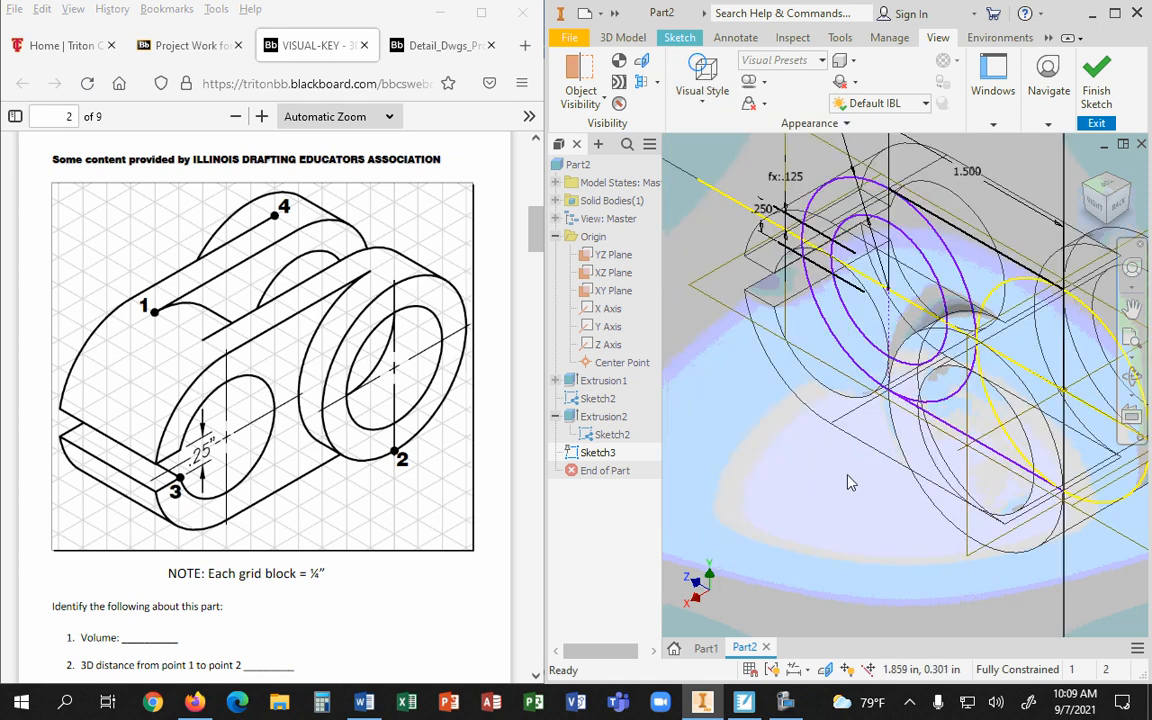
{"action": "left_click", "coordinate": [1096, 205]}
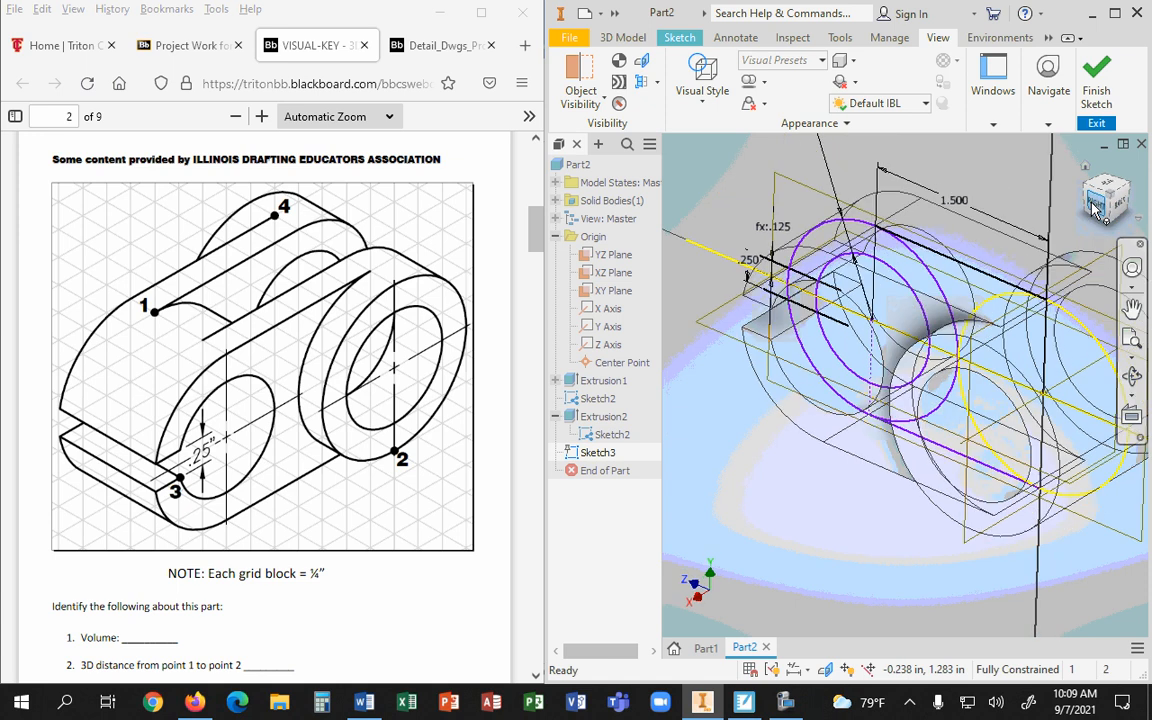
{"action": "scroll", "coordinate": [1008, 484], "scroll_direction": "up", "scroll_amount": 2}
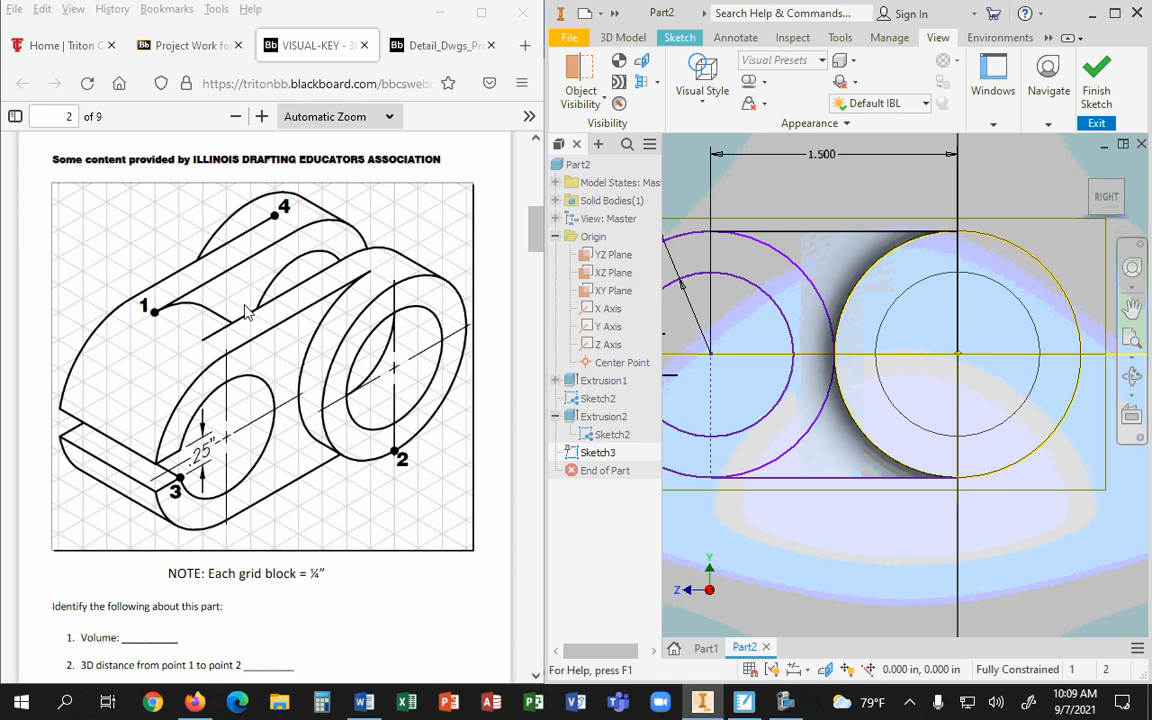
Start an extrusion from the shared arm sketch, selecting the two web regions between the circles and both halves of the ring circle
{"action": "left_click", "coordinate": [624, 38]}
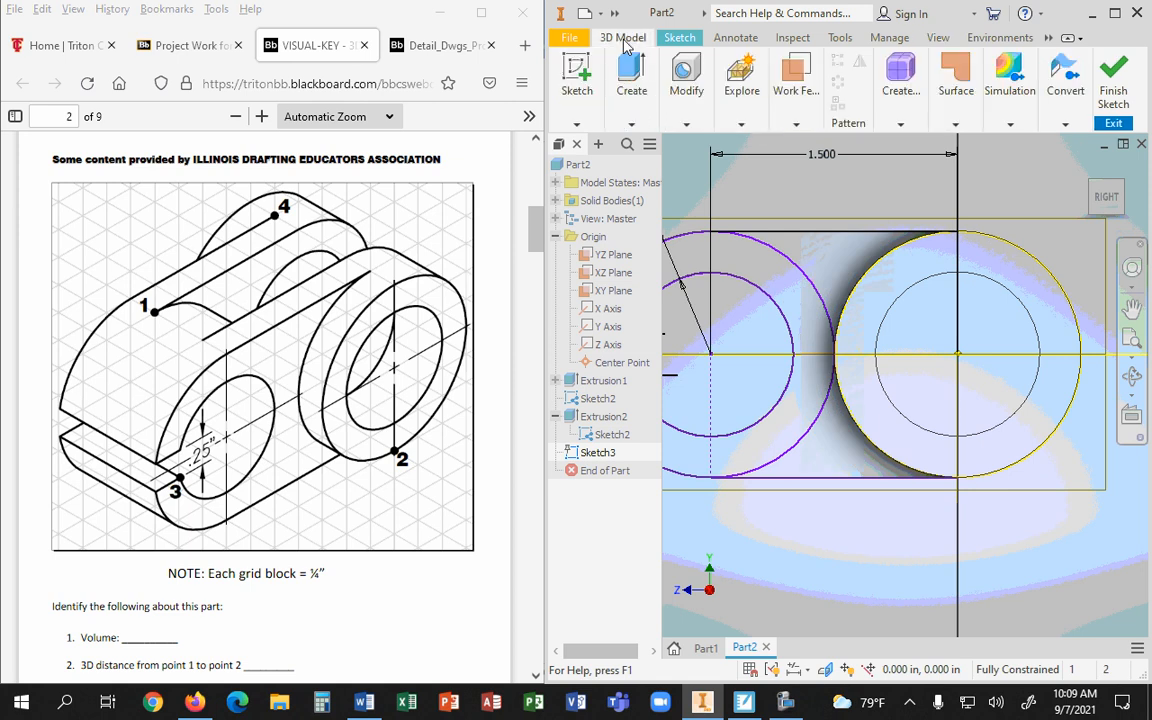
{"action": "left_click", "coordinate": [631, 82]}
{"action": "left_click", "coordinate": [633, 145]}
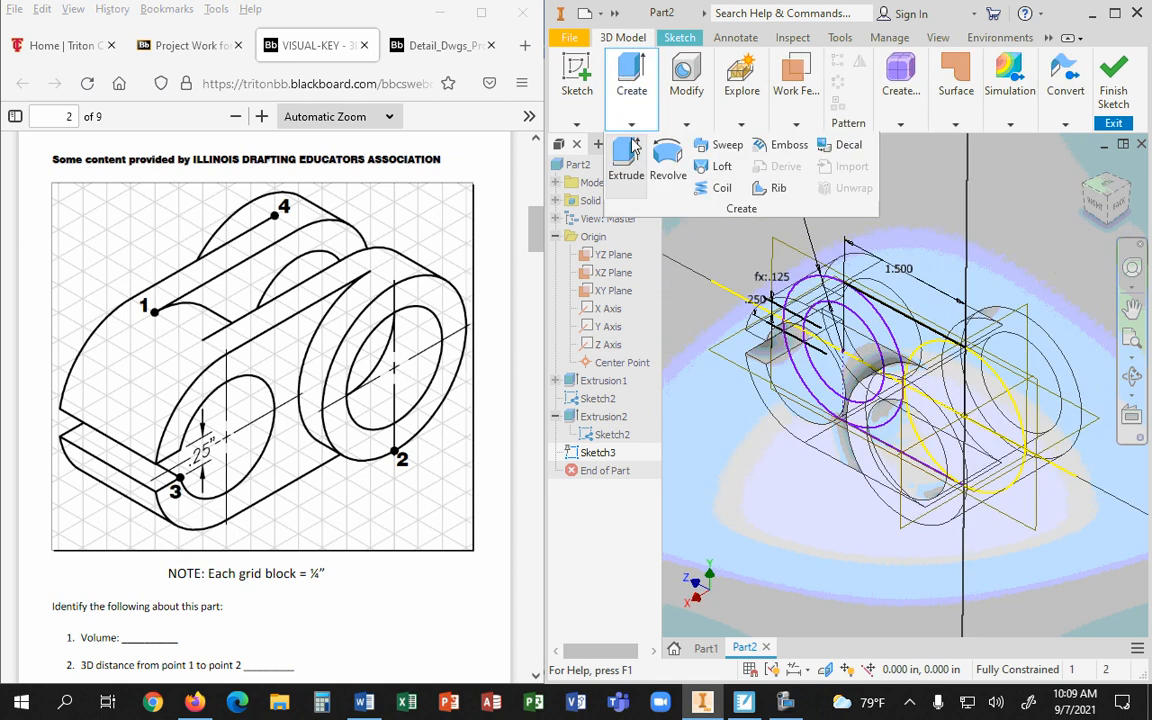
{"action": "left_click", "coordinate": [913, 345]}
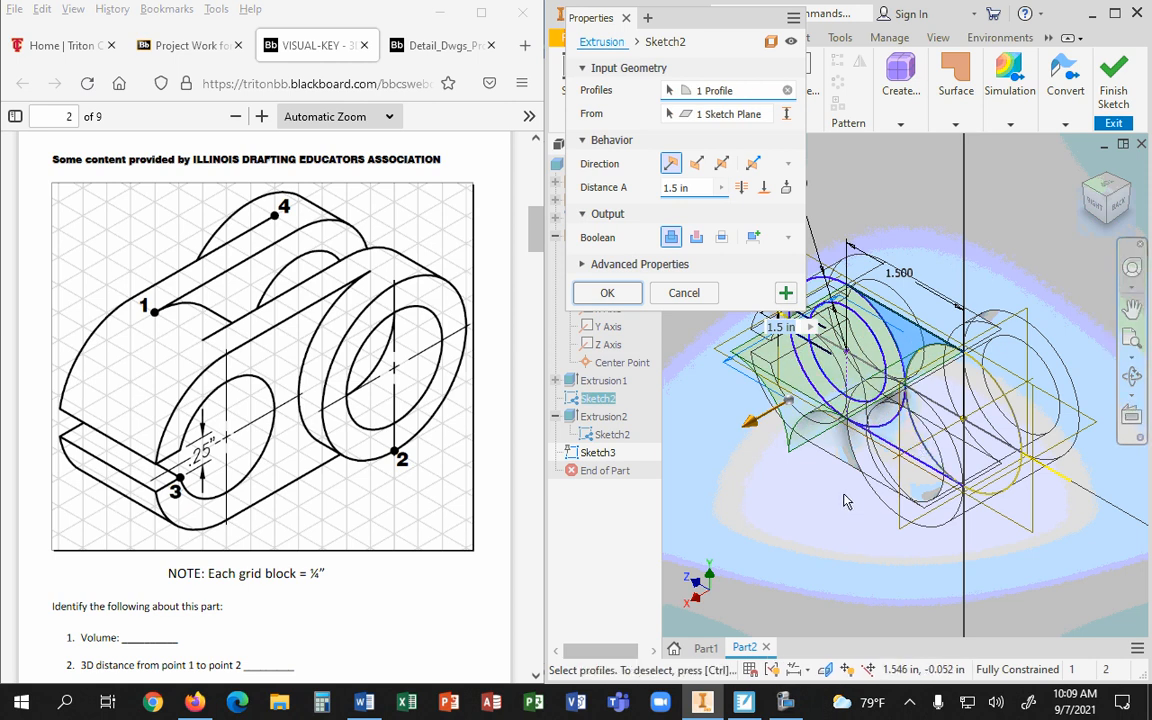
{"action": "left_click", "coordinate": [901, 441]}
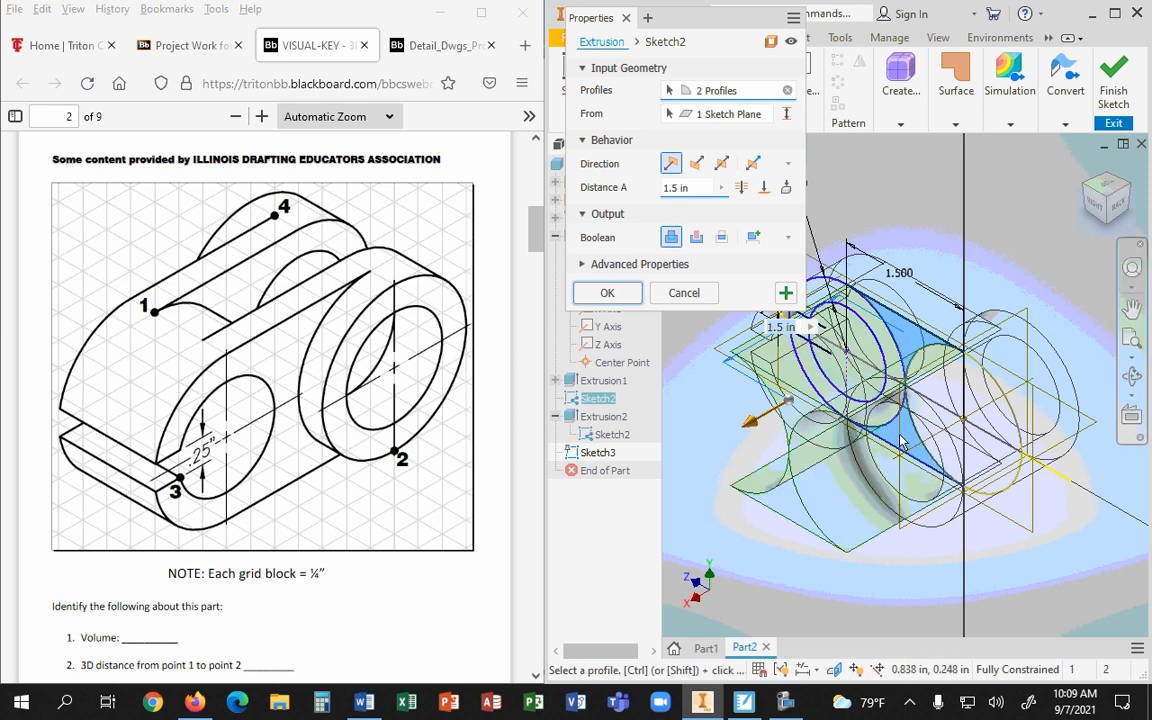
{"action": "left_click", "coordinate": [968, 415]}
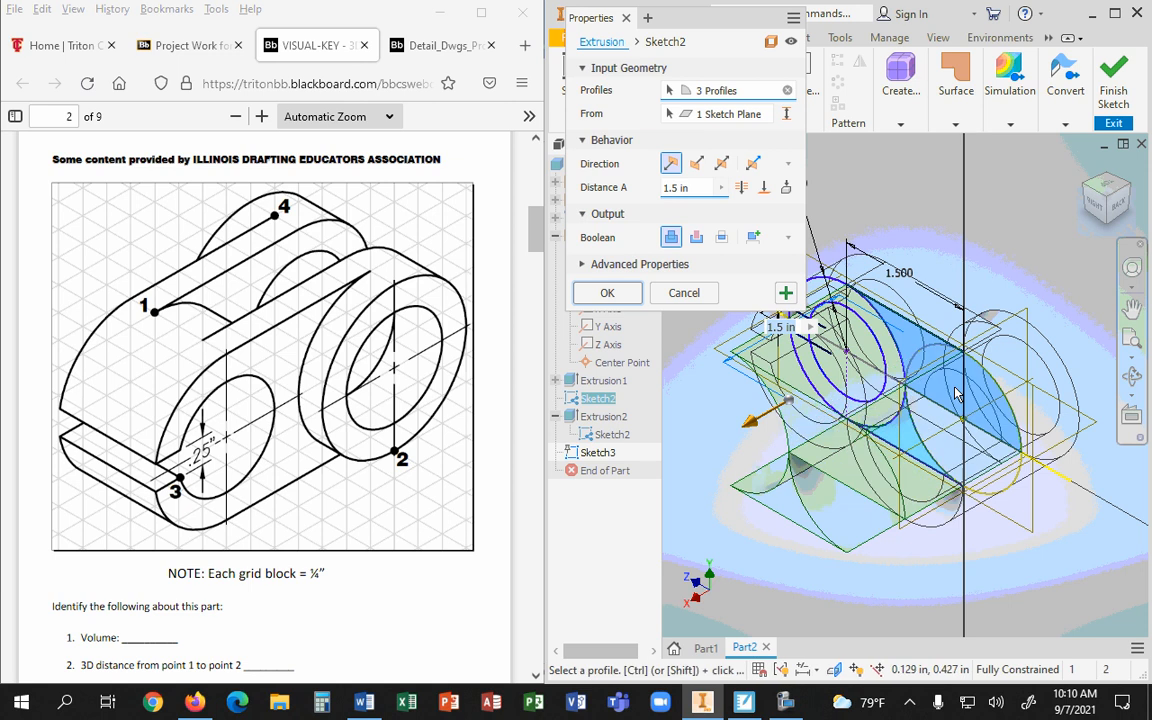
{"action": "left_click", "coordinate": [985, 457]}
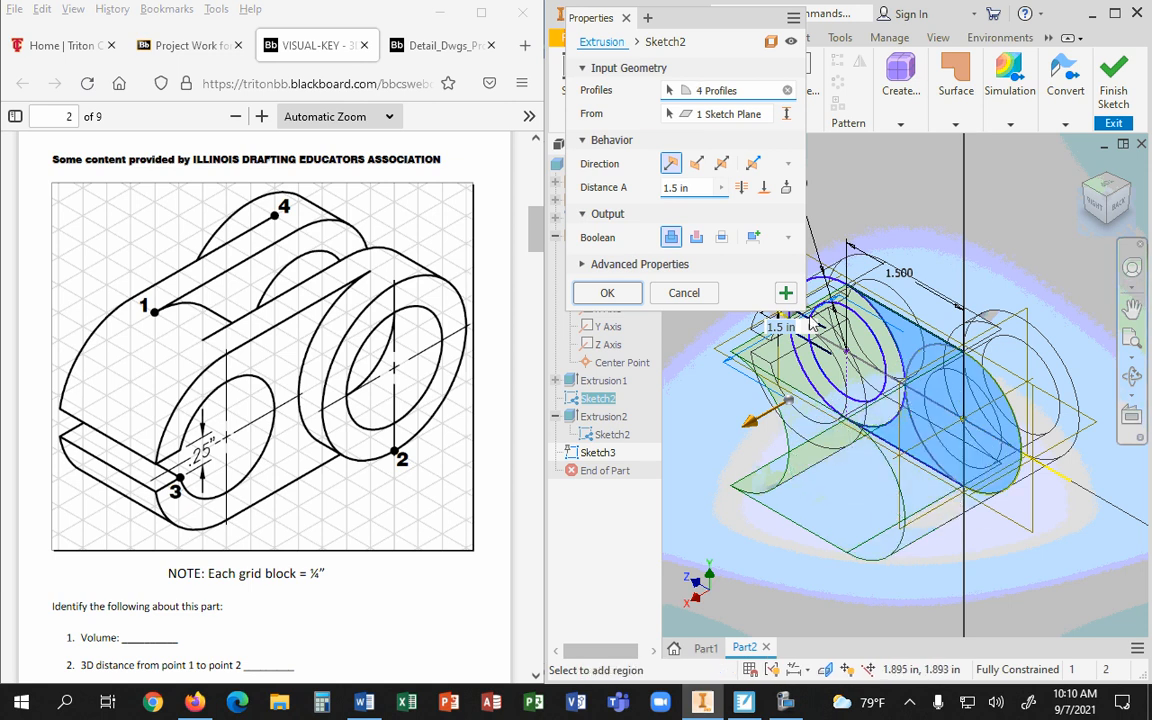
Make the extrusion a symmetric cut with a distance of .5 in to form the central slot
{"action": "left_click", "coordinate": [722, 164]}
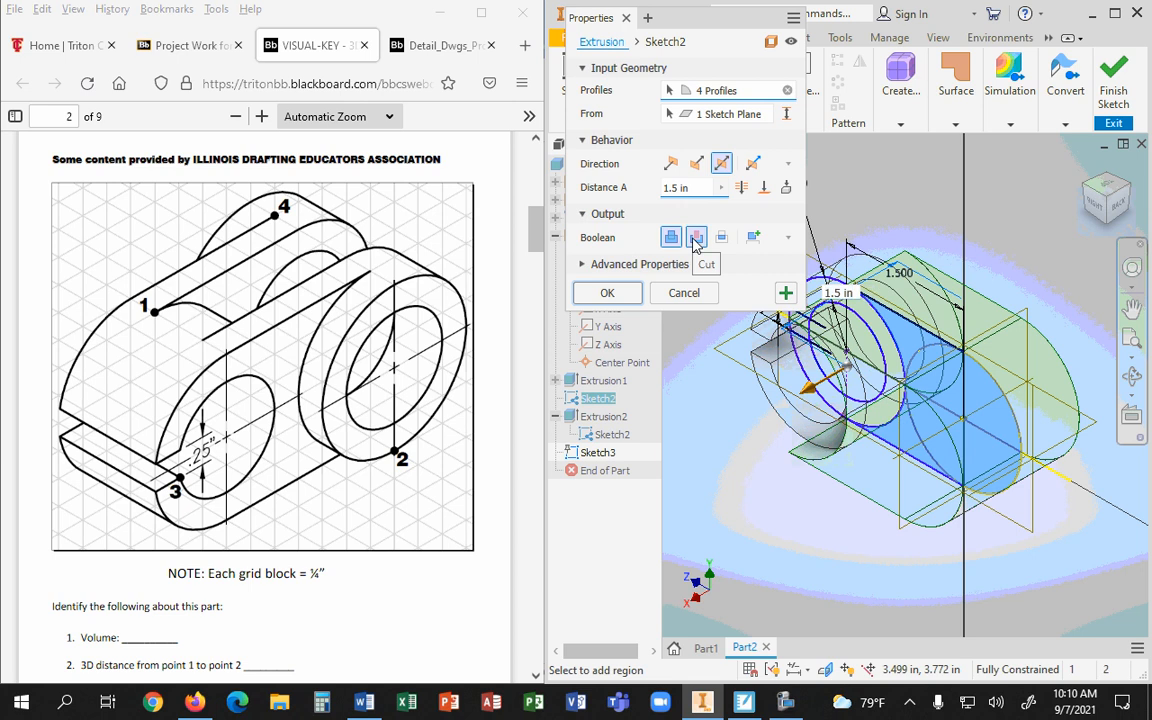
{"action": "left_click", "coordinate": [696, 238]}
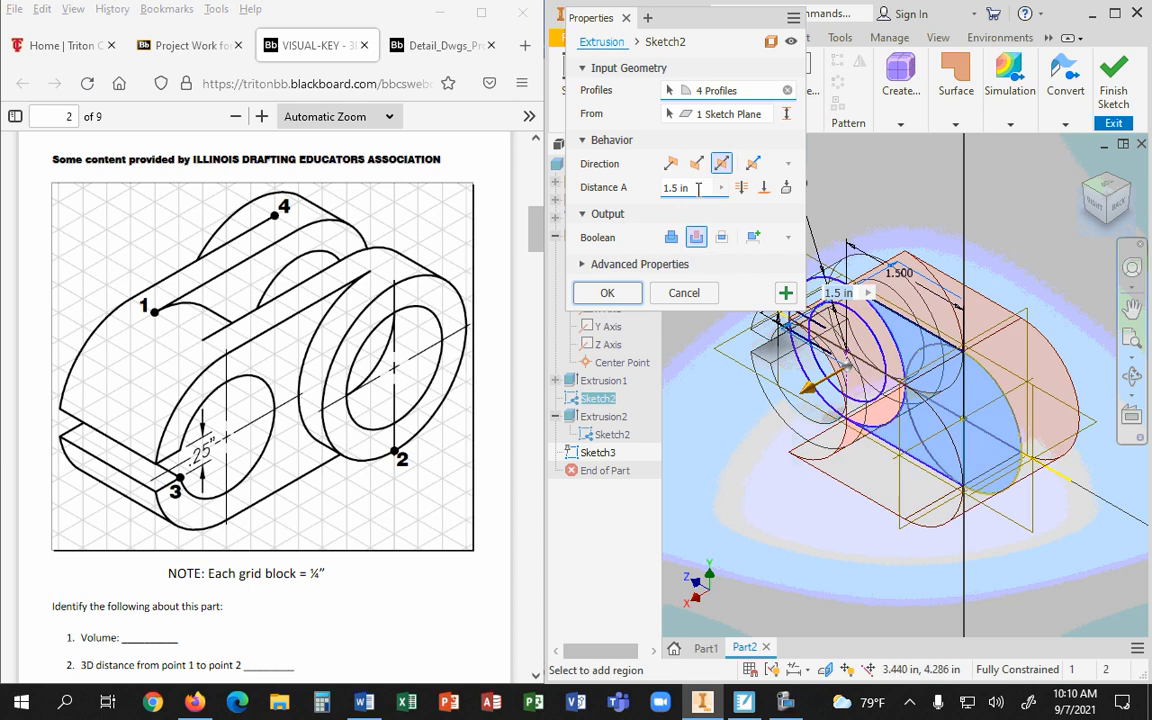
{"action": "left_click_drag", "start_coordinate": [699, 189], "coordinate": [661, 190]}
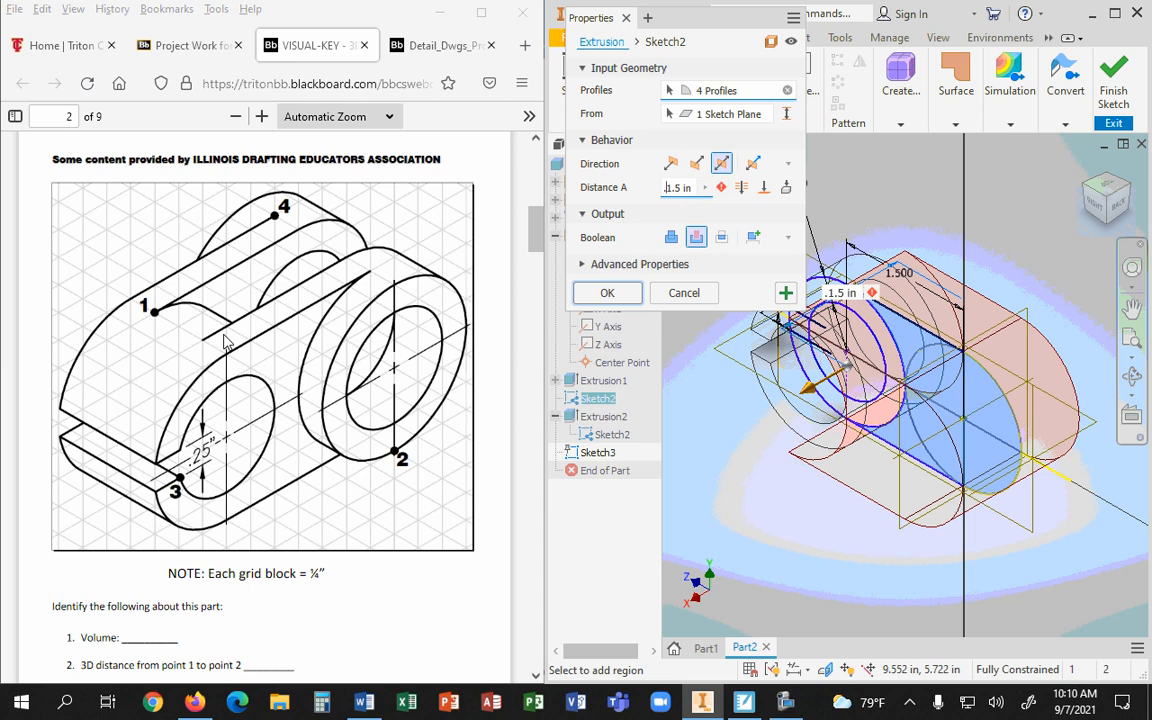
{"action": "type", "text": ".5"}
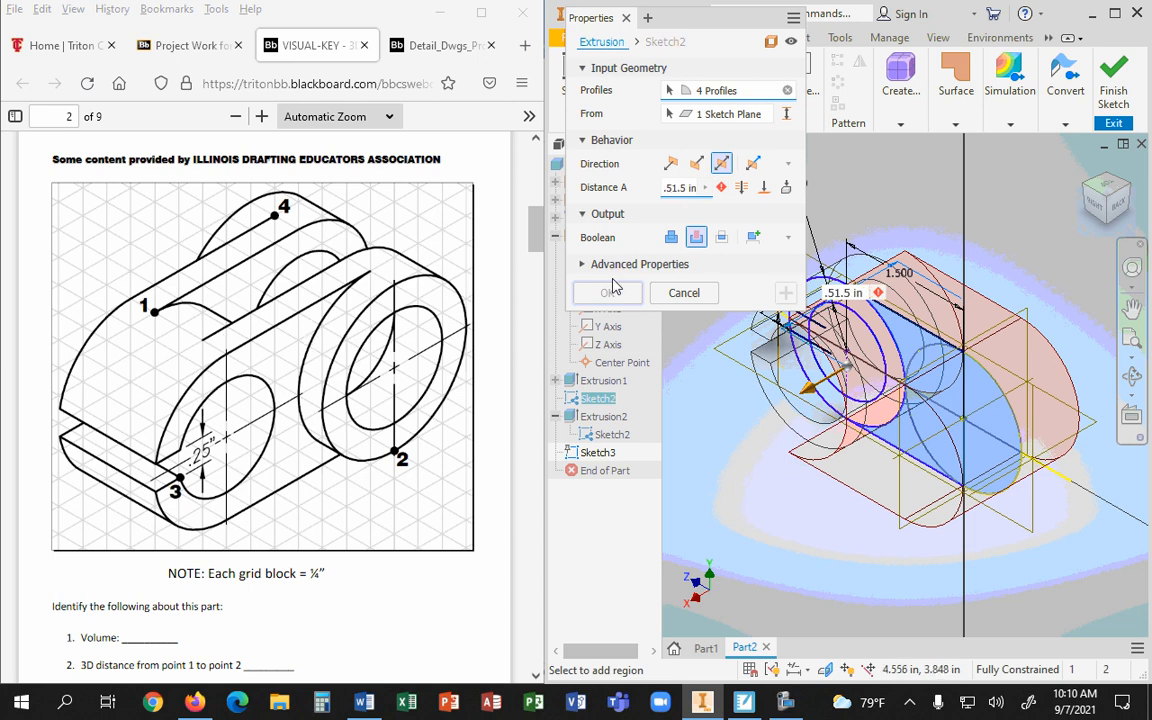
{"action": "key", "text": "BackSpace"}
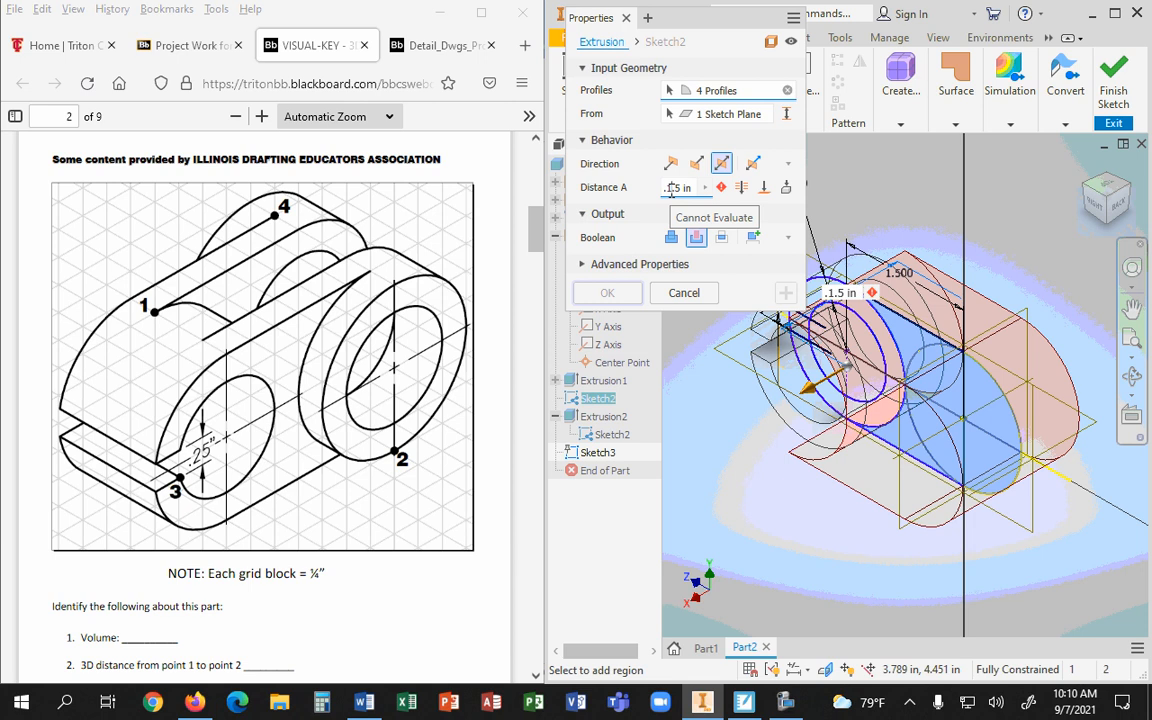
{"action": "key", "text": "Delete"}
{"action": "key", "text": "Delete"}
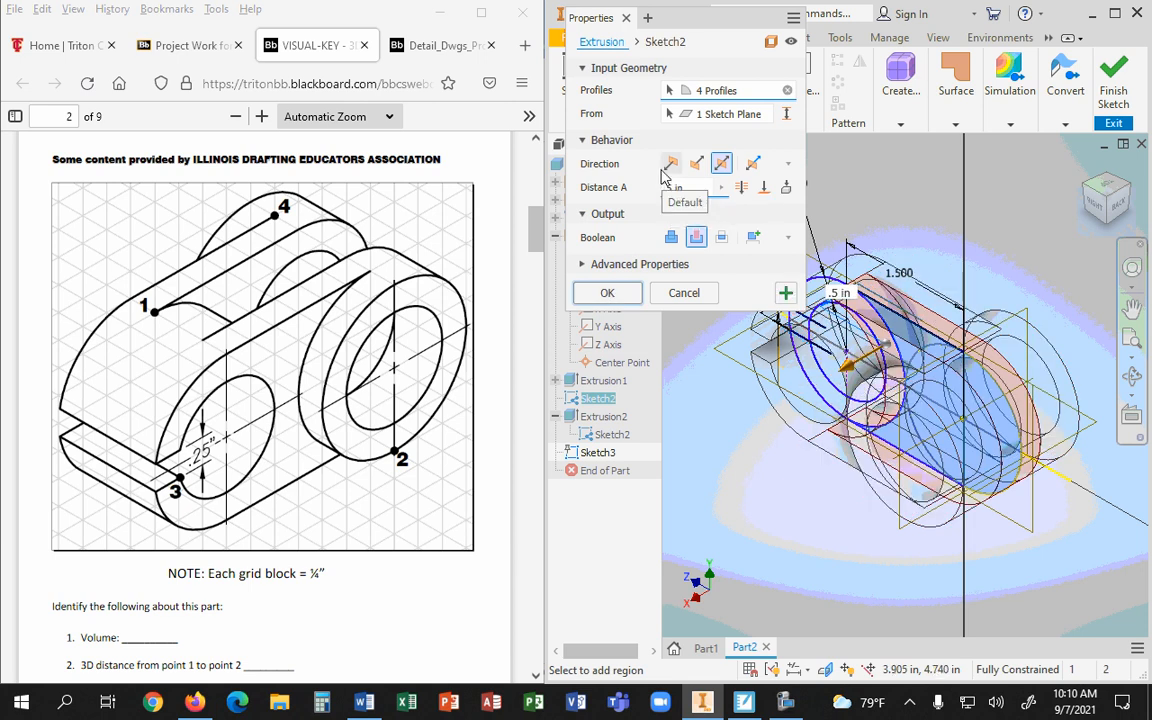
{"action": "left_click", "coordinate": [608, 292]}
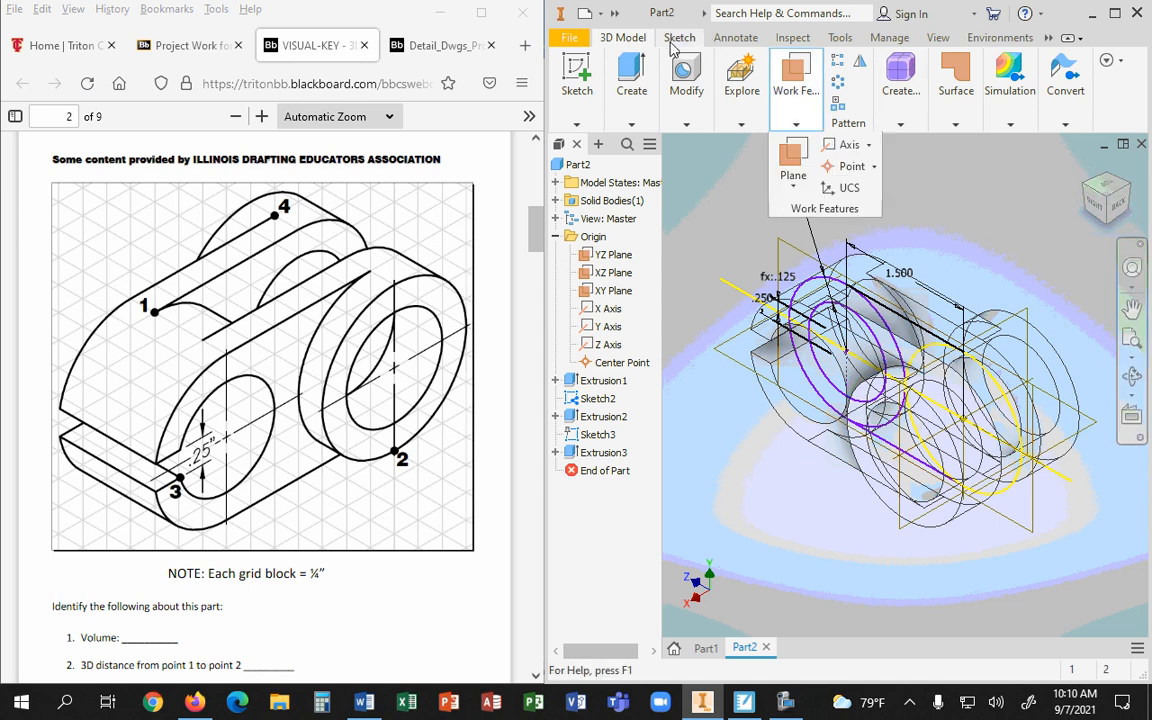
Set the part's visual style to Shaded with Edges
{"action": "left_click", "coordinate": [934, 37]}
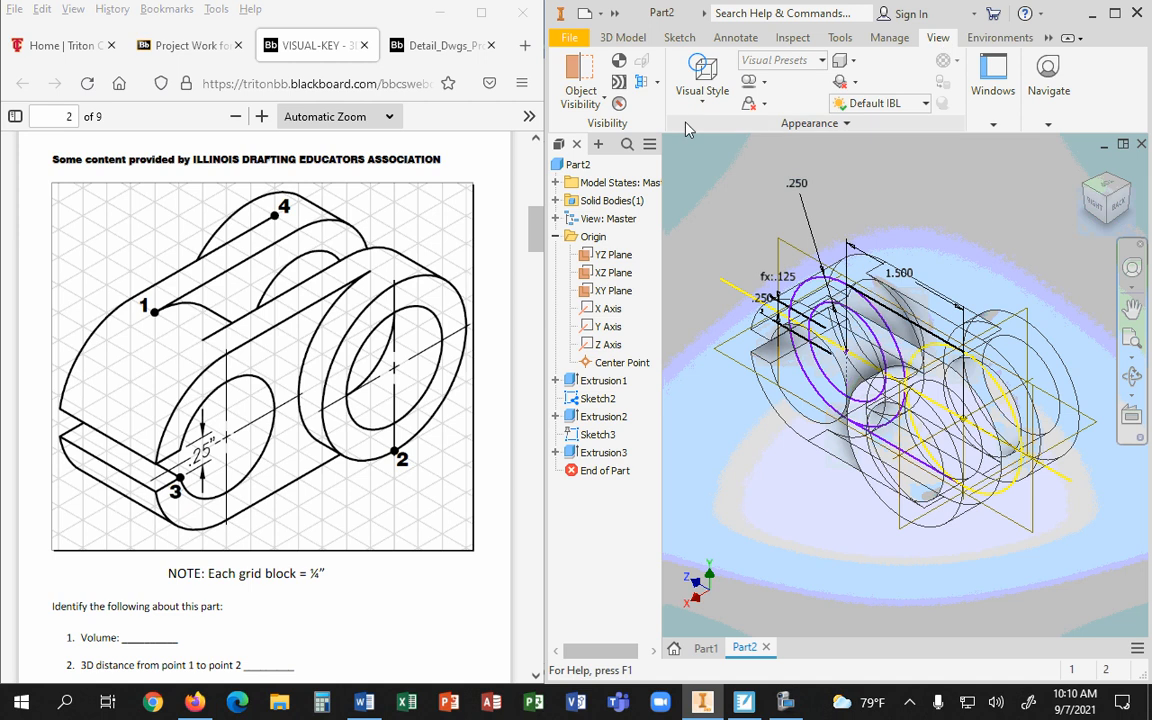
{"action": "left_click", "coordinate": [702, 88]}
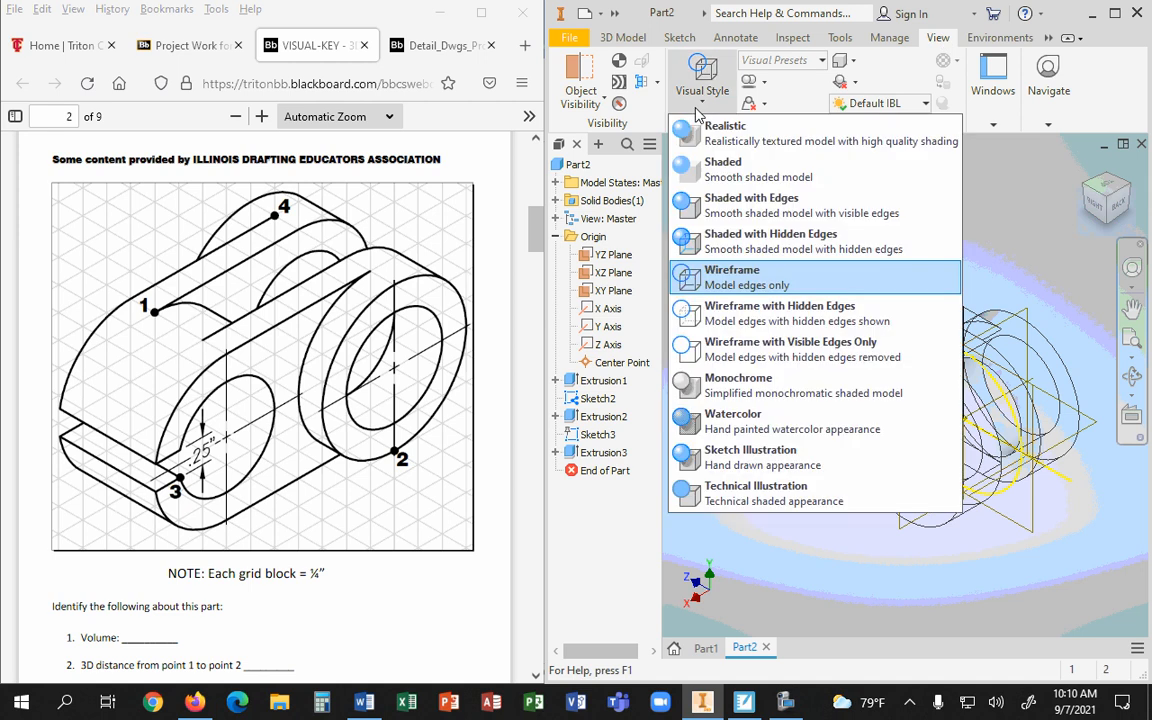
{"action": "left_click", "coordinate": [686, 205]}
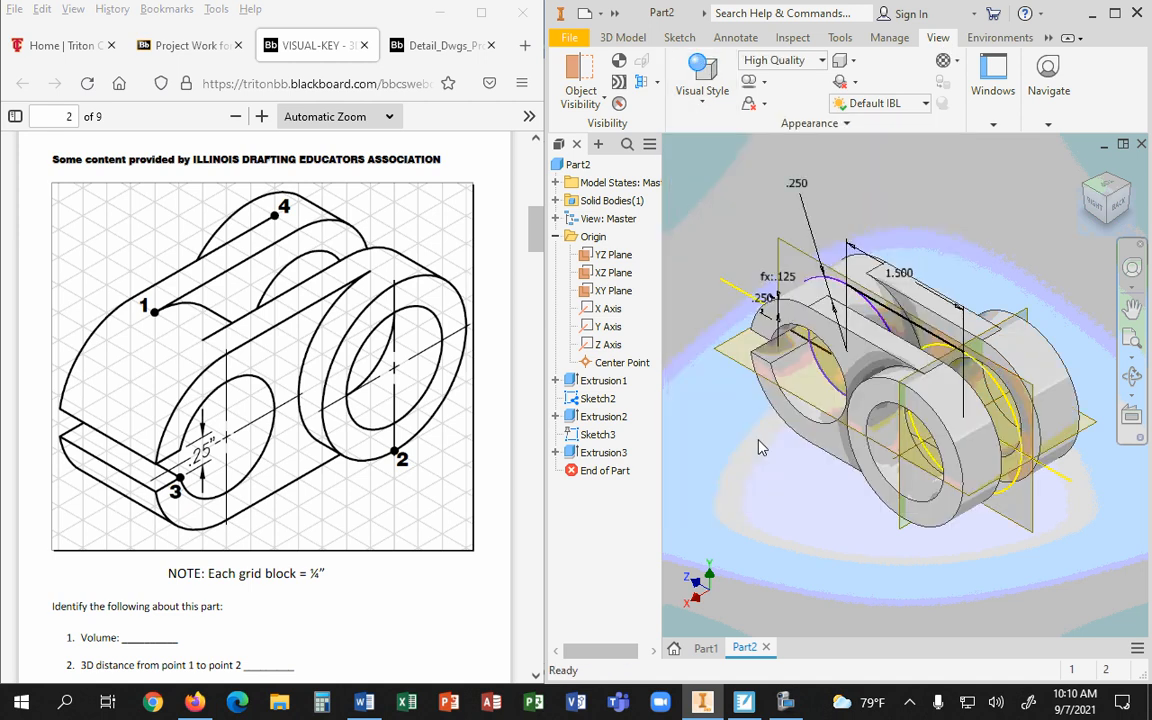
Hide both Sketch3 and the shared Sketch2 in the model
{"action": "left_click", "coordinate": [596, 434]}
{"action": "right_click", "coordinate": [588, 443]}
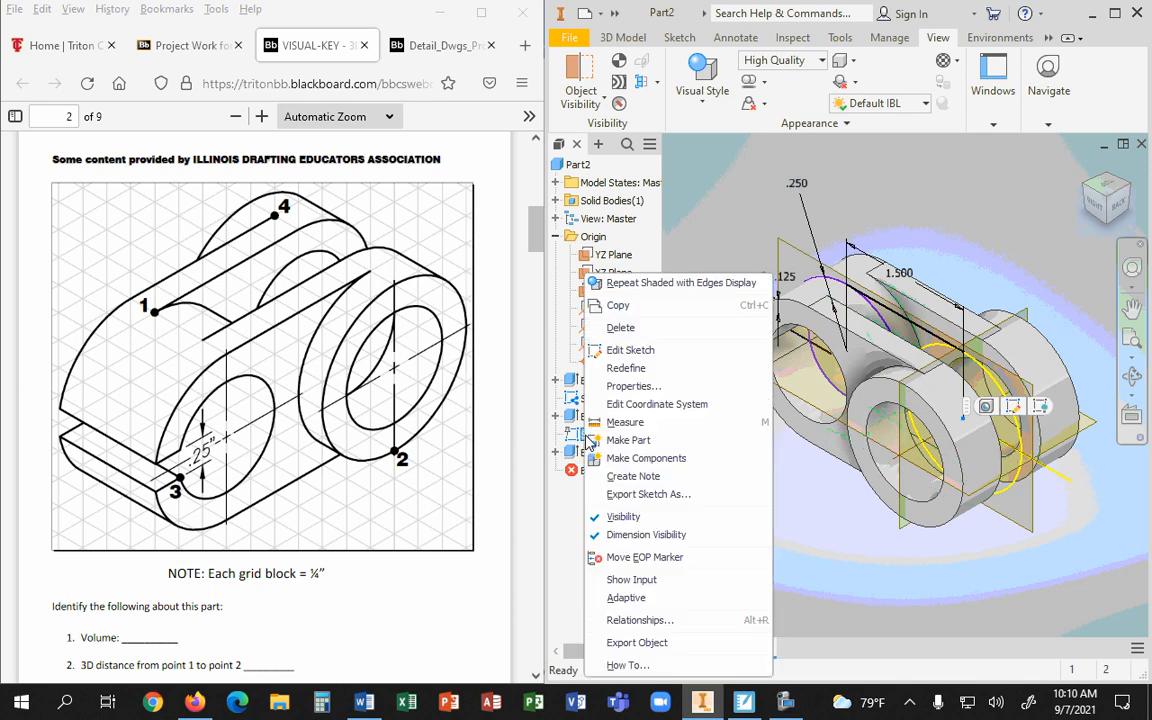
{"action": "left_click", "coordinate": [622, 516]}
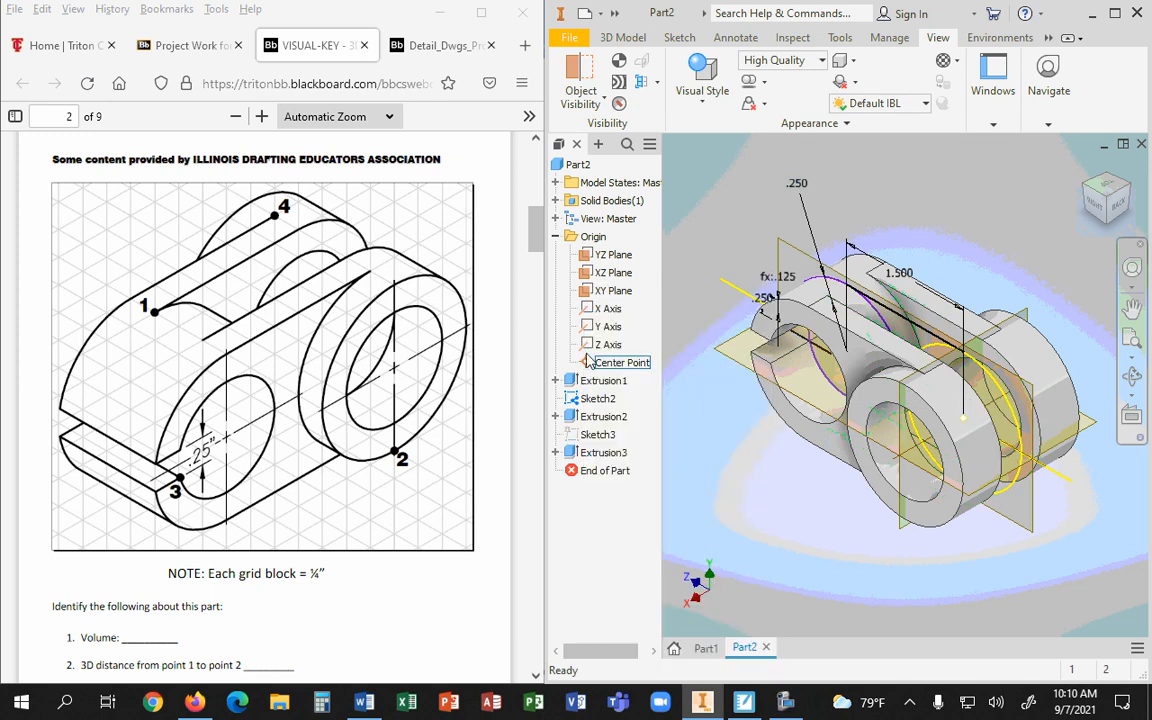
{"action": "left_click", "coordinate": [588, 399]}
{"action": "right_click", "coordinate": [588, 399]}
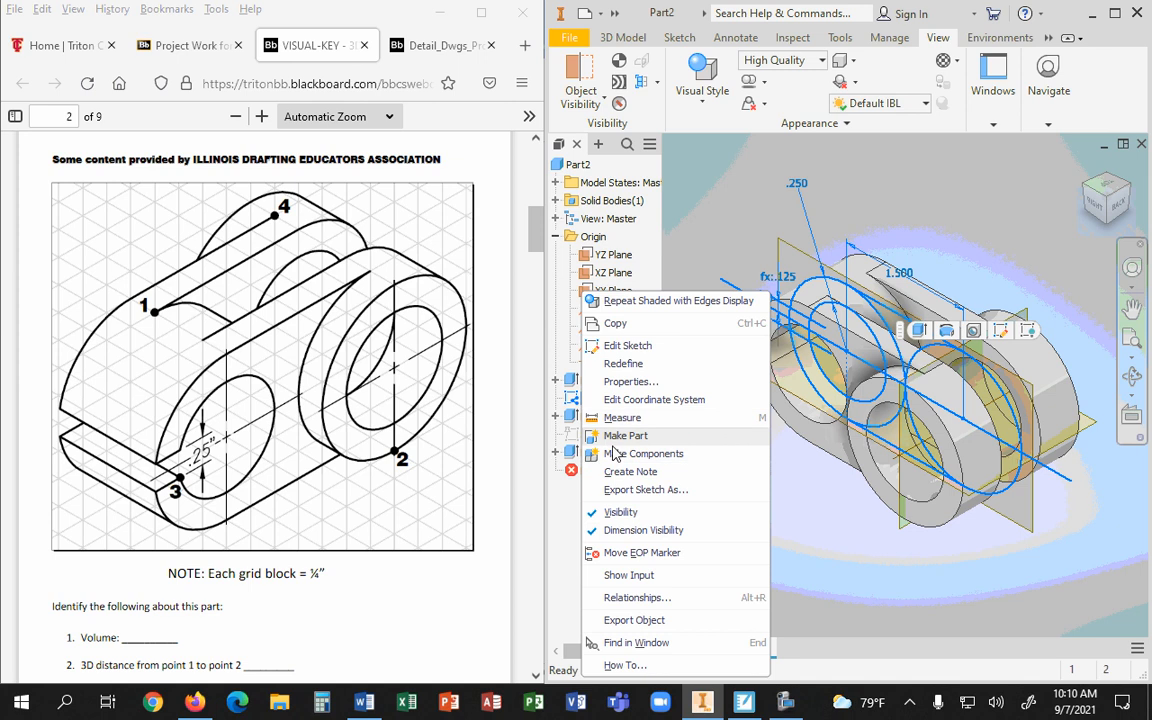
{"action": "left_click", "coordinate": [620, 512]}
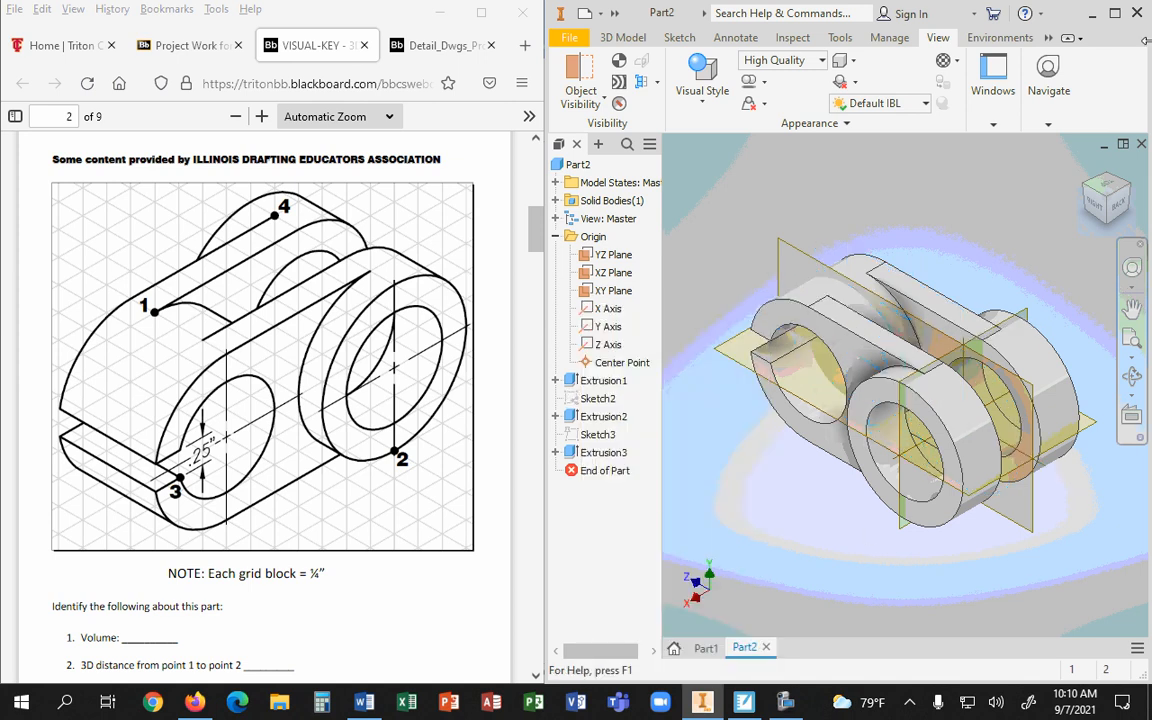
Examine the slotted part from its opposite side, and highlight the shared sketch both on its own and under the cut extrusion
{"action": "left_click", "coordinate": [1136, 197]}
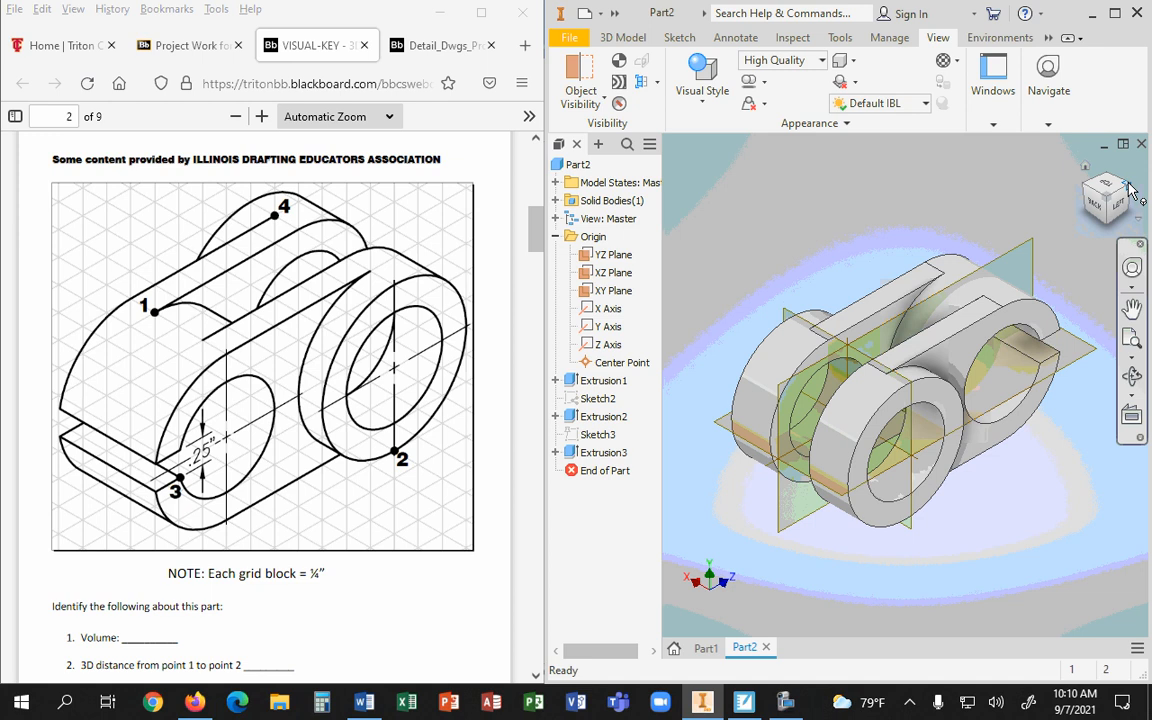
{"action": "left_click", "coordinate": [1088, 192]}
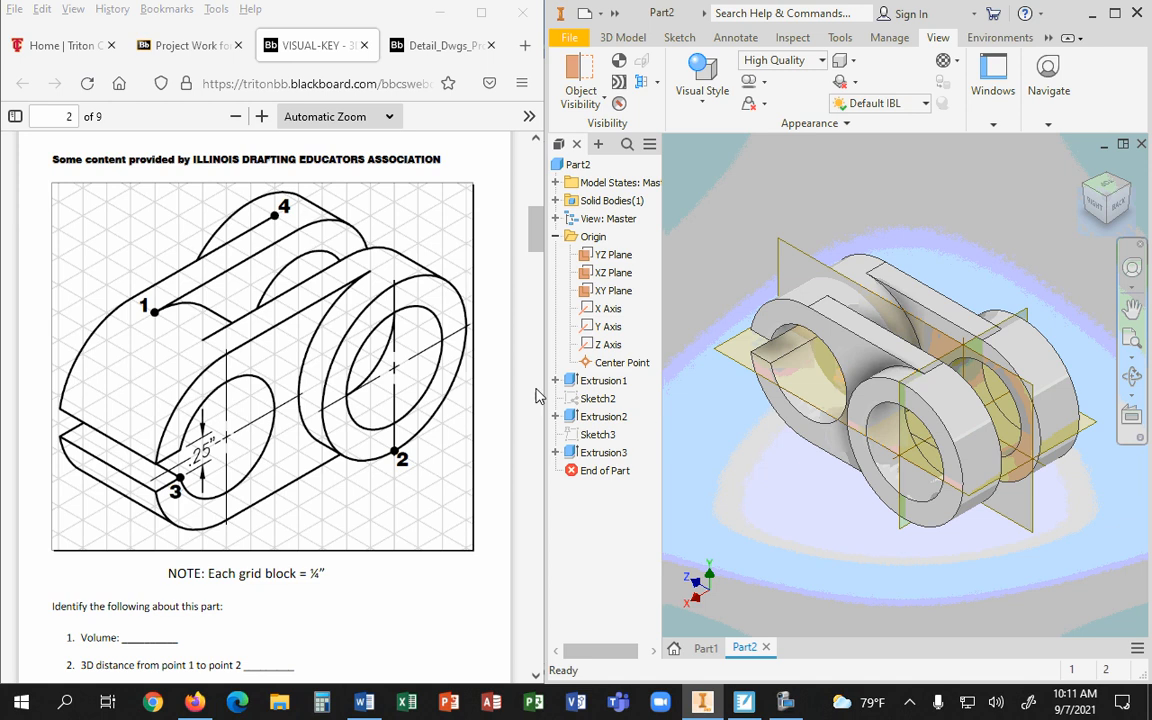
{"action": "left_click", "coordinate": [597, 399]}
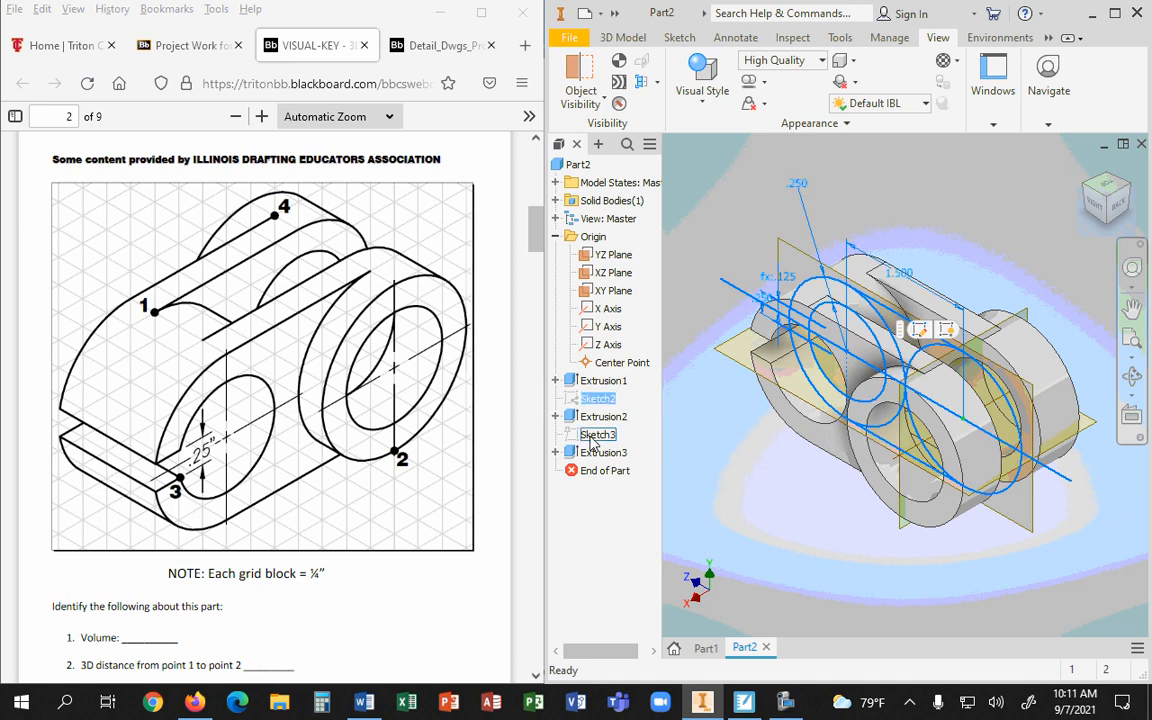
{"action": "left_click", "coordinate": [598, 434]}
{"action": "left_click", "coordinate": [555, 452]}
{"action": "left_click", "coordinate": [600, 470]}
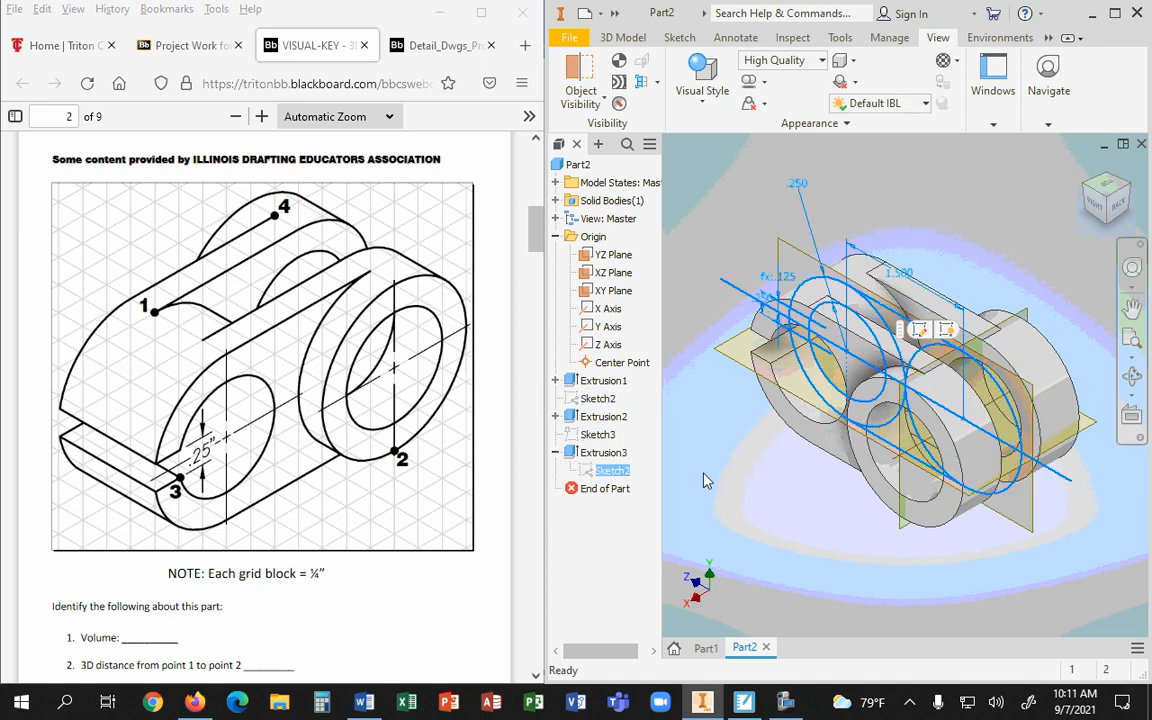
{"action": "left_click", "coordinate": [633, 425]}
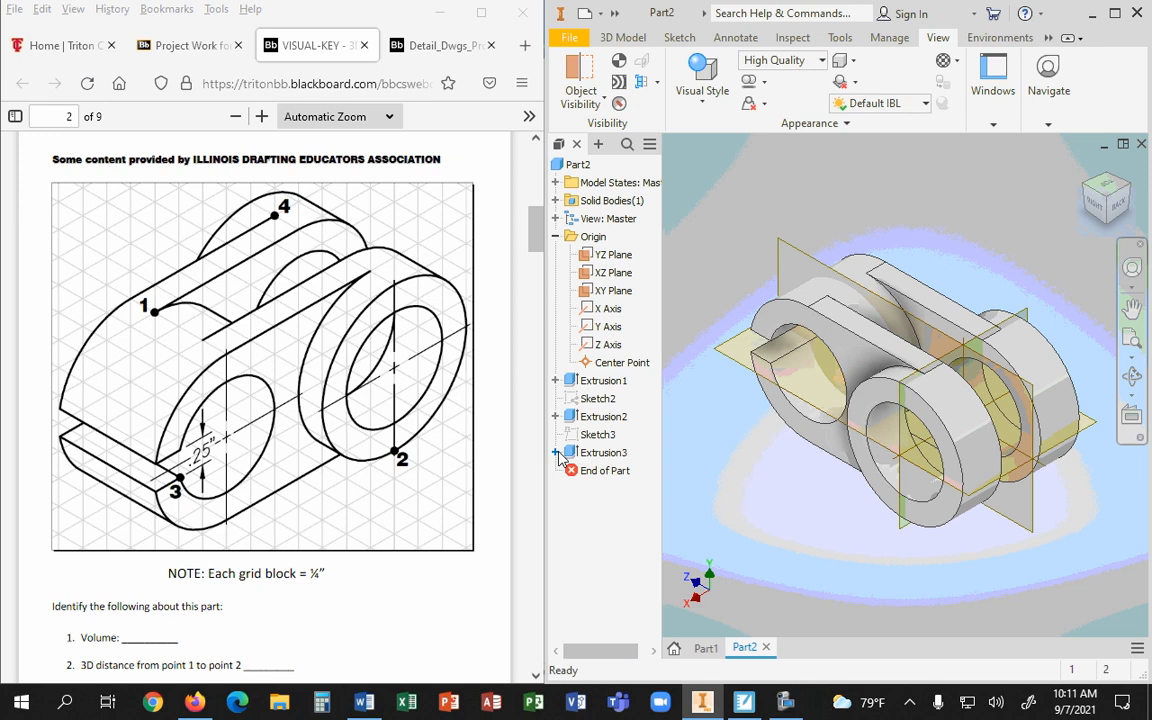
{"action": "left_click", "coordinate": [555, 452]}
Roll the End of Part marker back to just after the ring's extrusion, and return it to the end of the feature list
{"action": "left_click", "coordinate": [593, 471]}
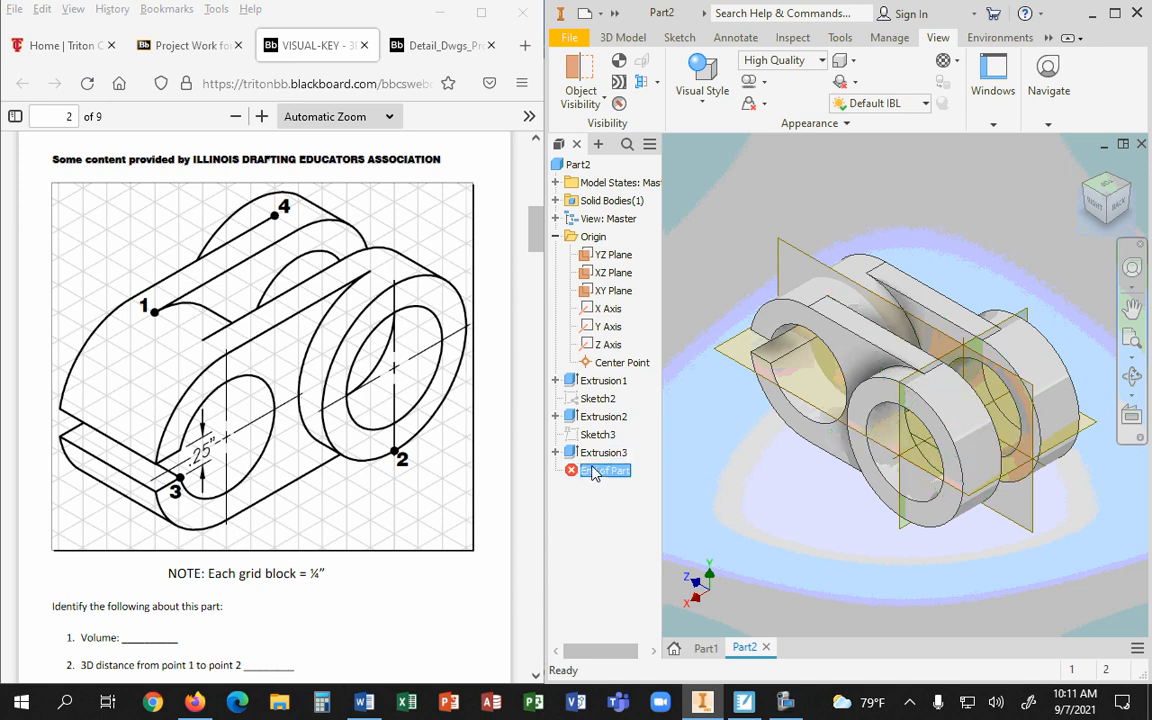
{"action": "left_click_drag", "start_coordinate": [593, 471], "coordinate": [565, 390]}
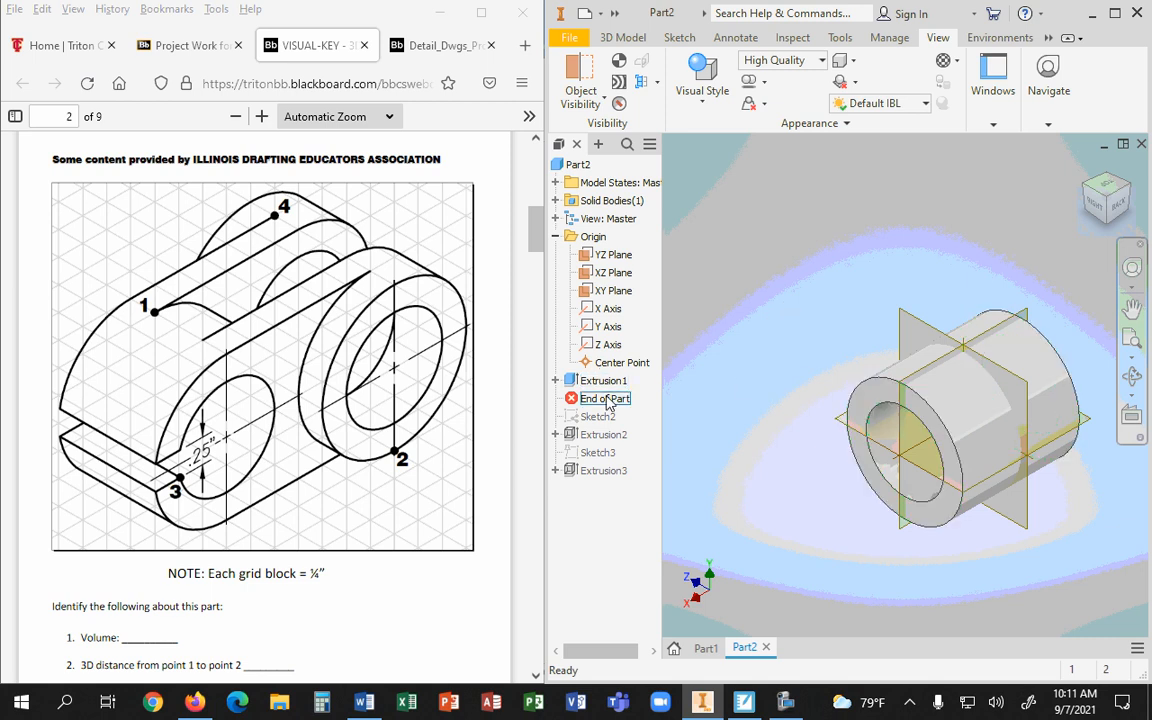
{"action": "left_click_drag", "start_coordinate": [607, 398], "coordinate": [609, 476]}
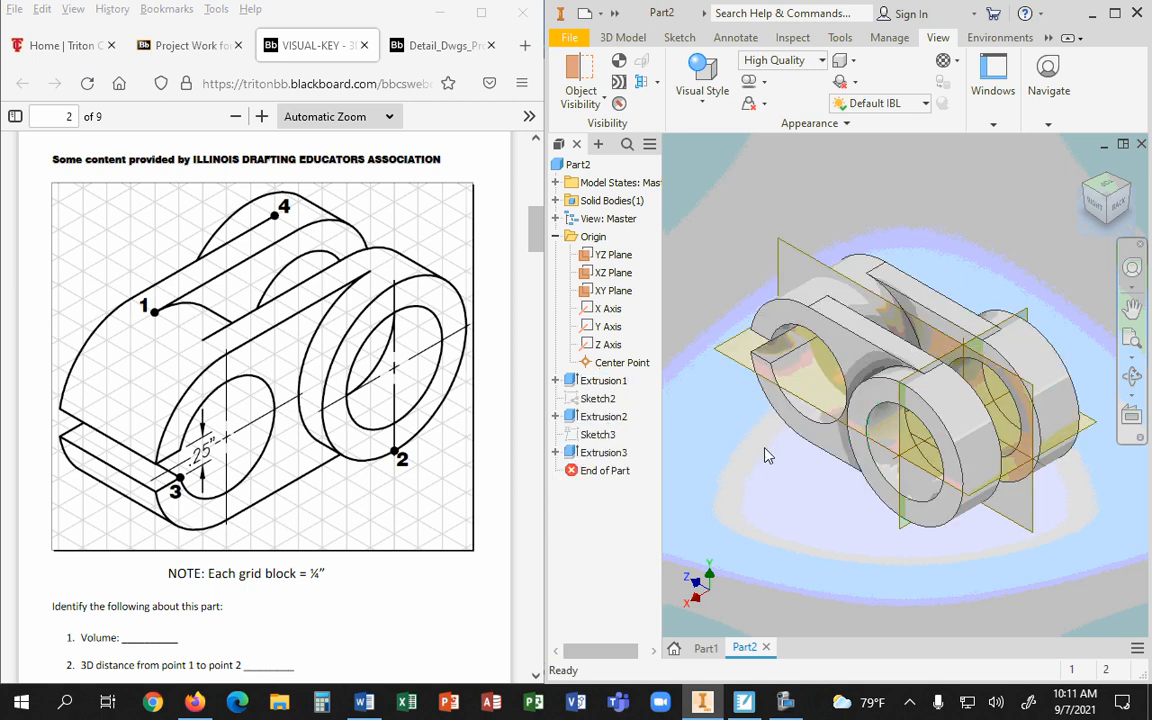
{"action": "left_click", "coordinate": [768, 330]}
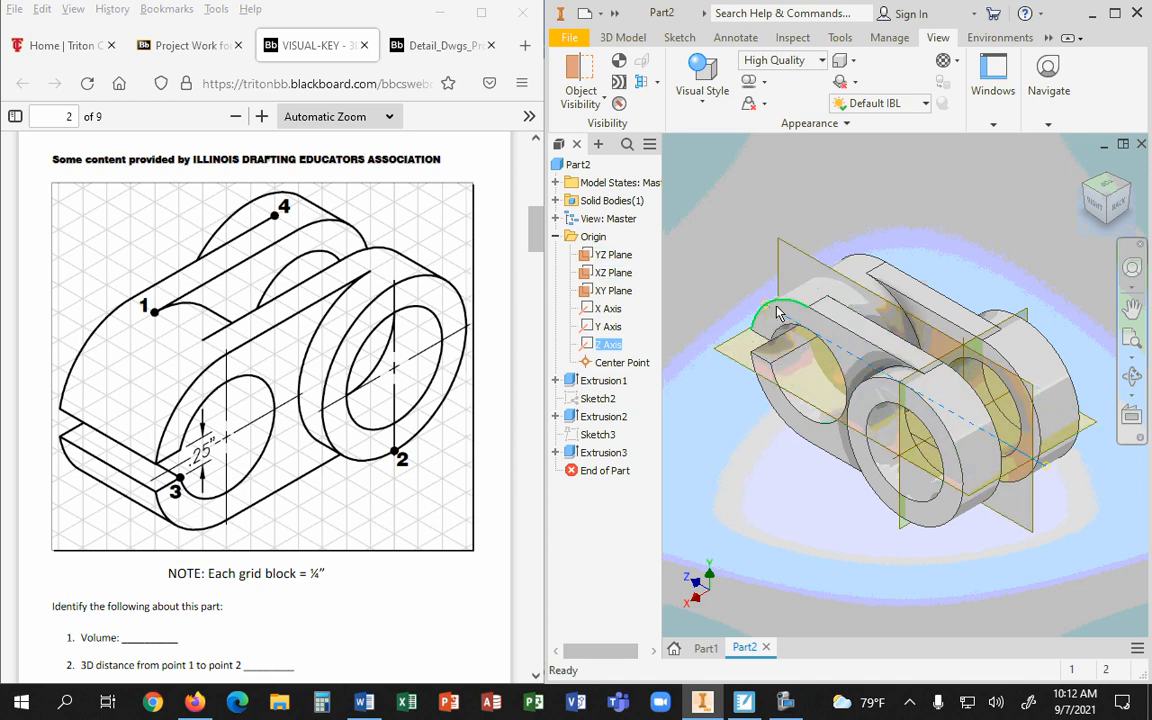
{"action": "left_click", "coordinate": [836, 452]}
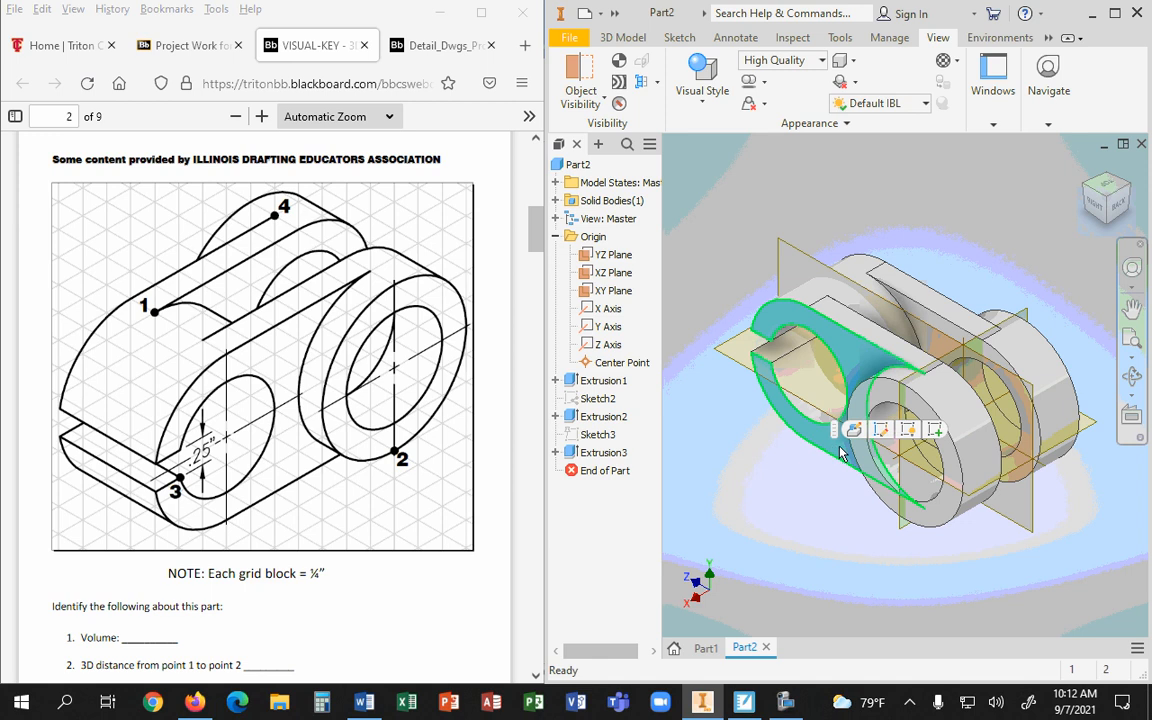
{"action": "mouse_move", "coordinate": [840, 453]}
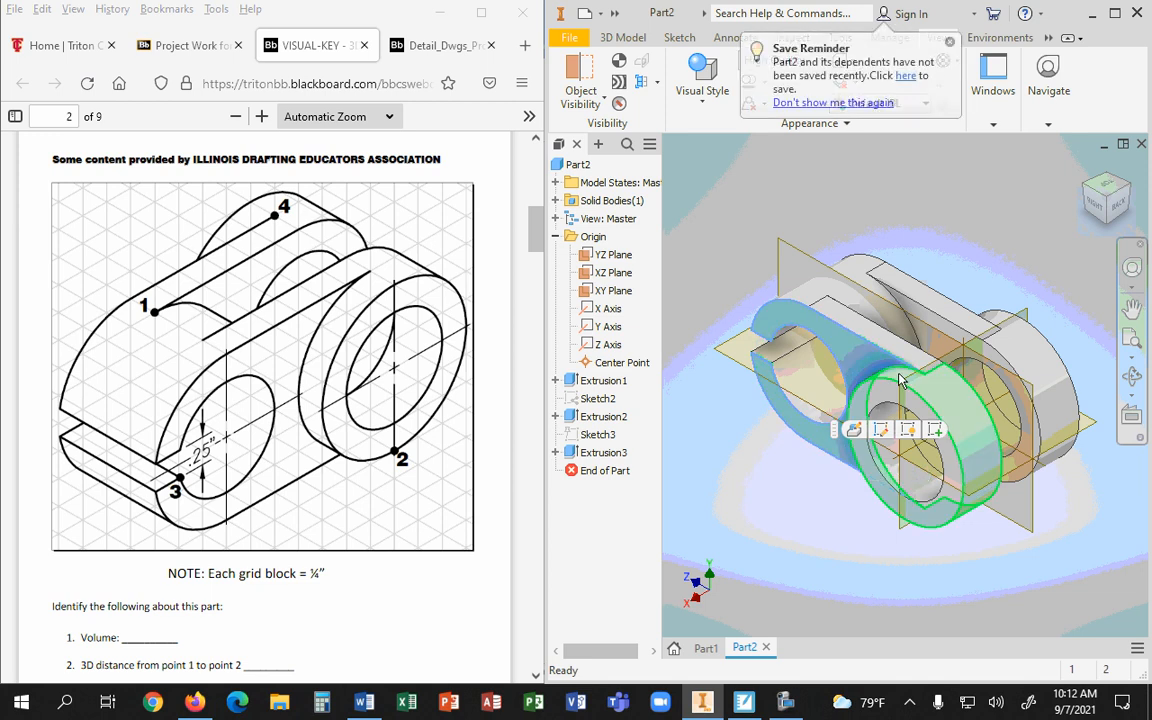
{"action": "key", "text": "Escape"}
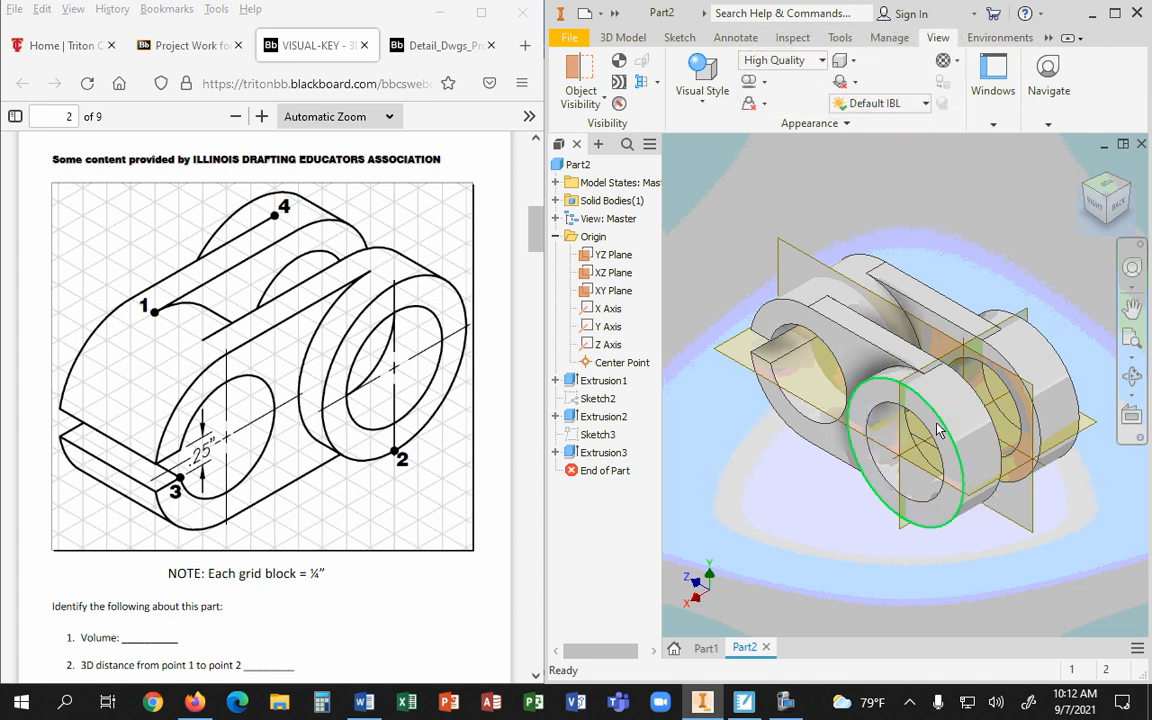
{"action": "mouse_move", "coordinate": [967, 458]}
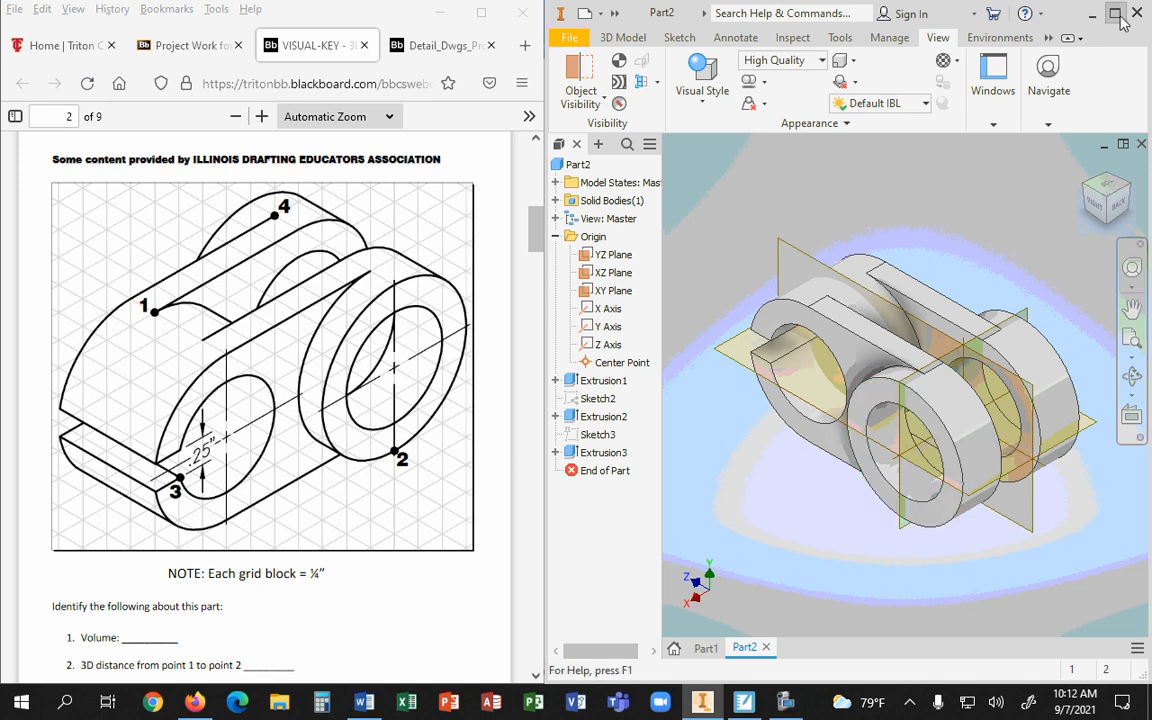
Maximize the modelling window and create a new sketch on the outer face of the ring near the arm's end
{"action": "double_click", "coordinate": [1006, 14]}
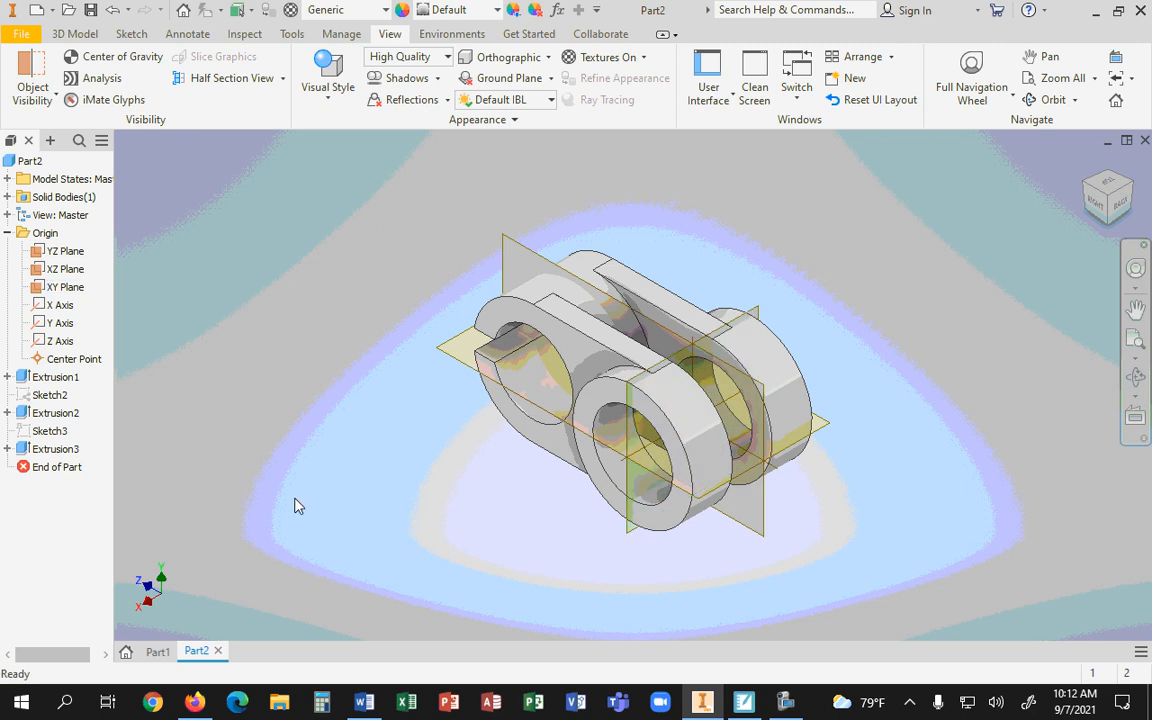
{"action": "left_click", "coordinate": [75, 33]}
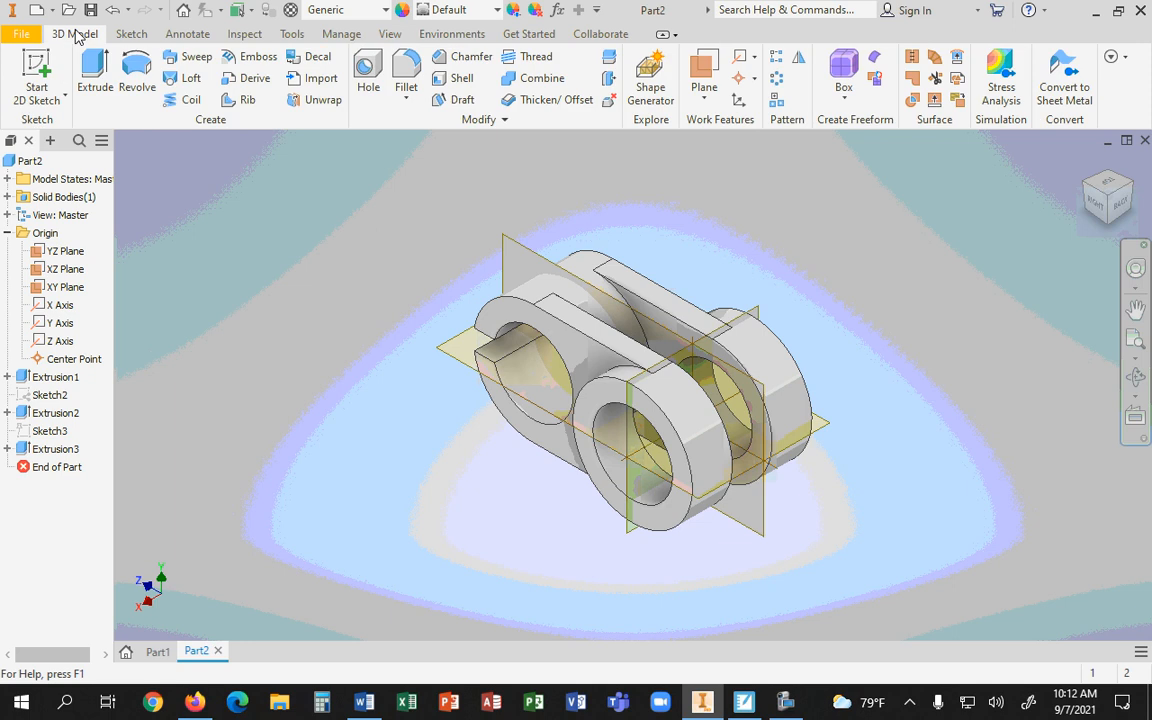
{"action": "left_click", "coordinate": [660, 440]}
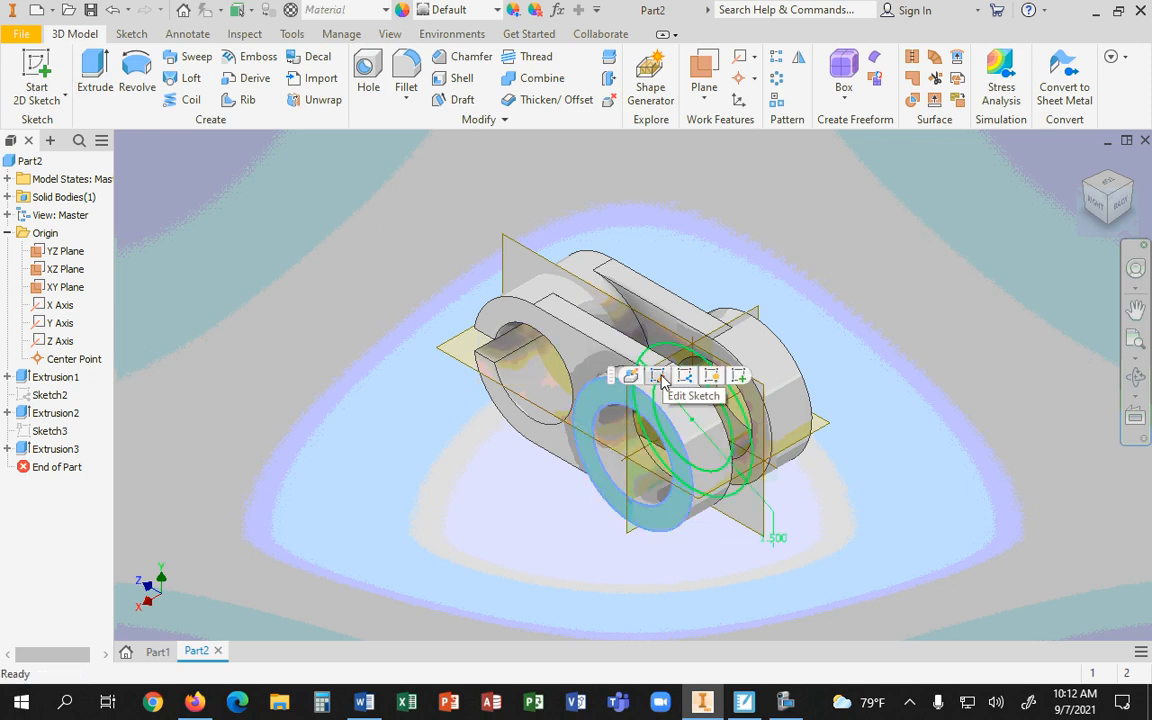
{"action": "left_click", "coordinate": [739, 376]}
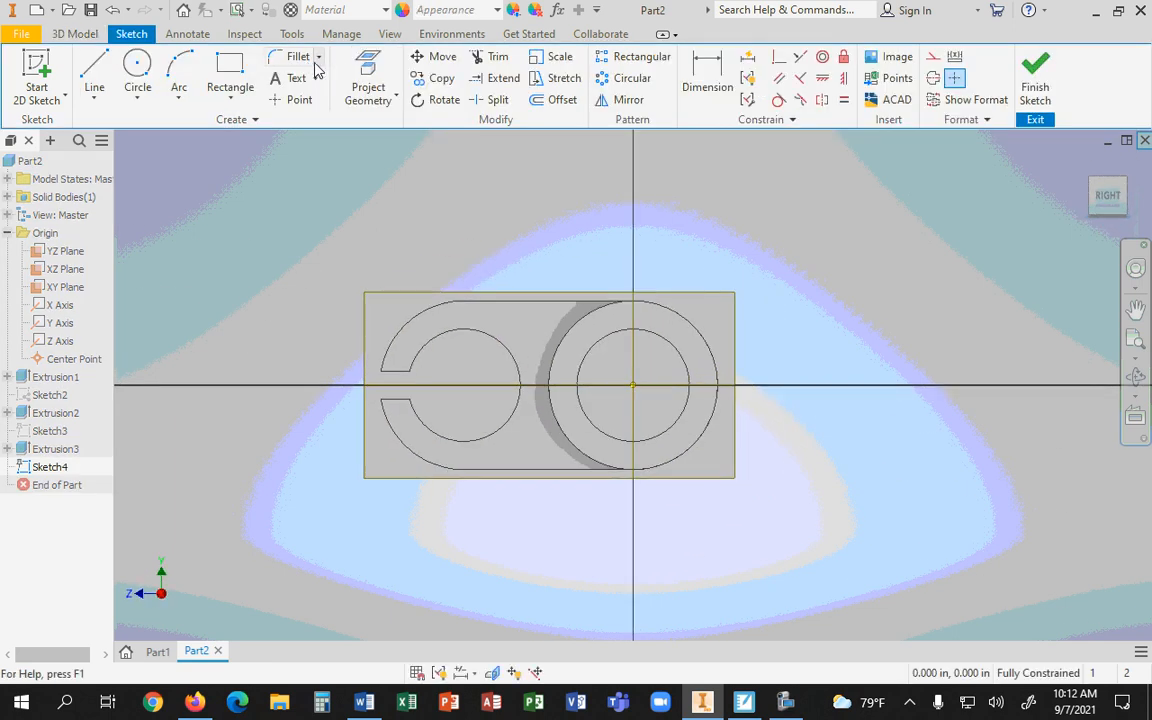
Draw a circle centred on the origin that snaps to the ring's outer edge
{"action": "left_click", "coordinate": [138, 75]}
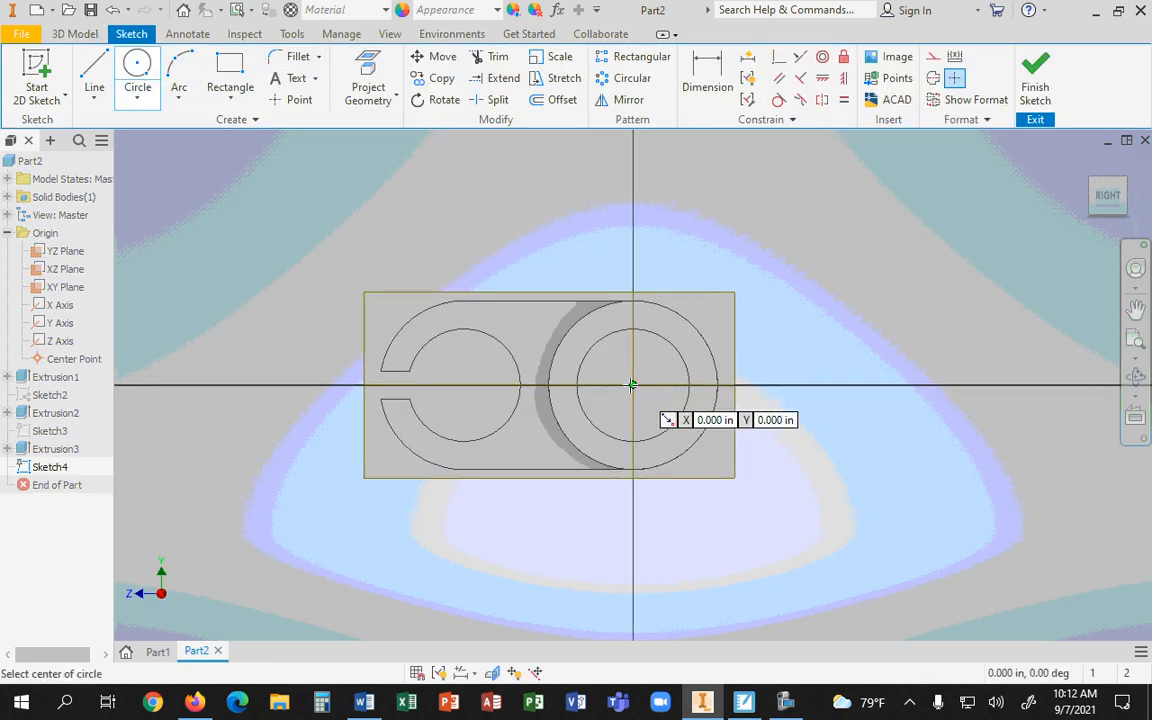
{"action": "left_click", "coordinate": [632, 385]}
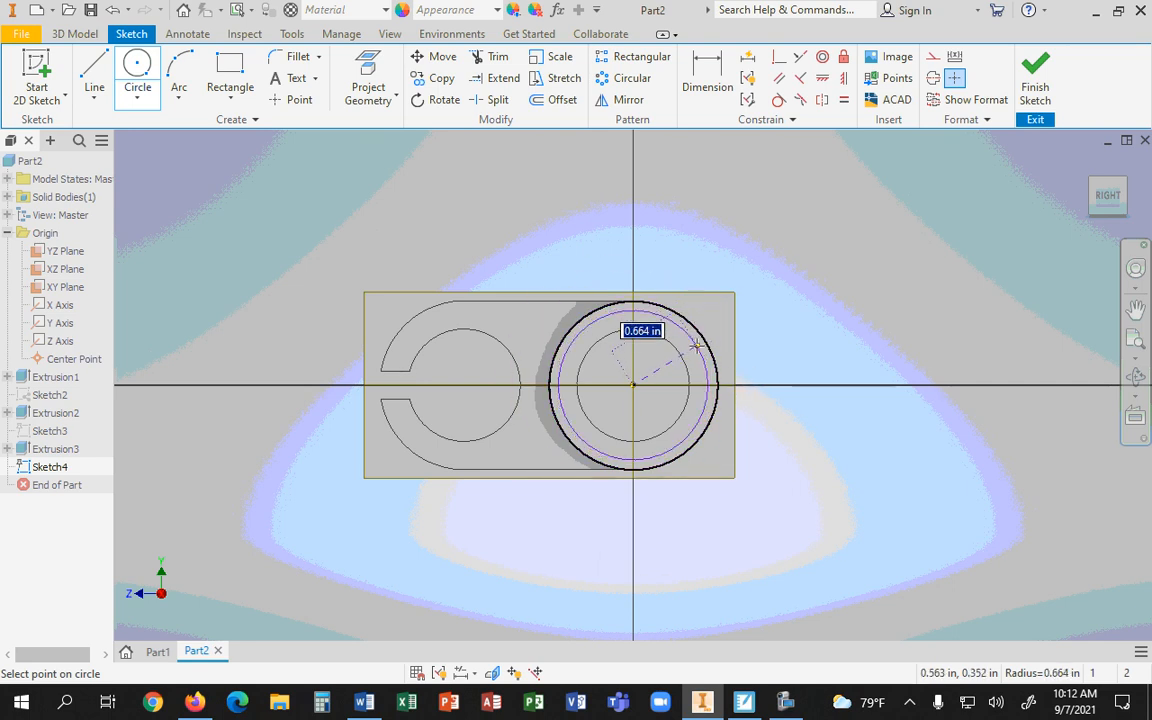
{"action": "left_click", "coordinate": [707, 342]}
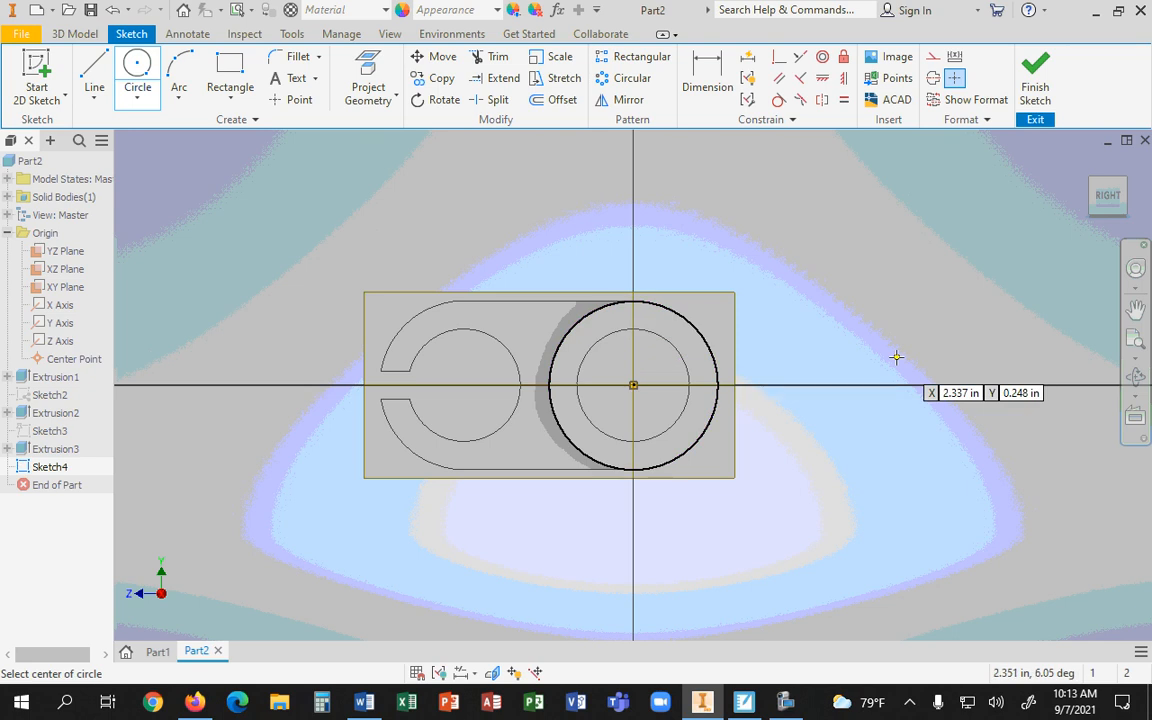
{"action": "key", "text": "Escape"}
Extrude the circle 0.5 in outward from the ring's face, joined to the part
{"action": "left_click", "coordinate": [1086, 164]}
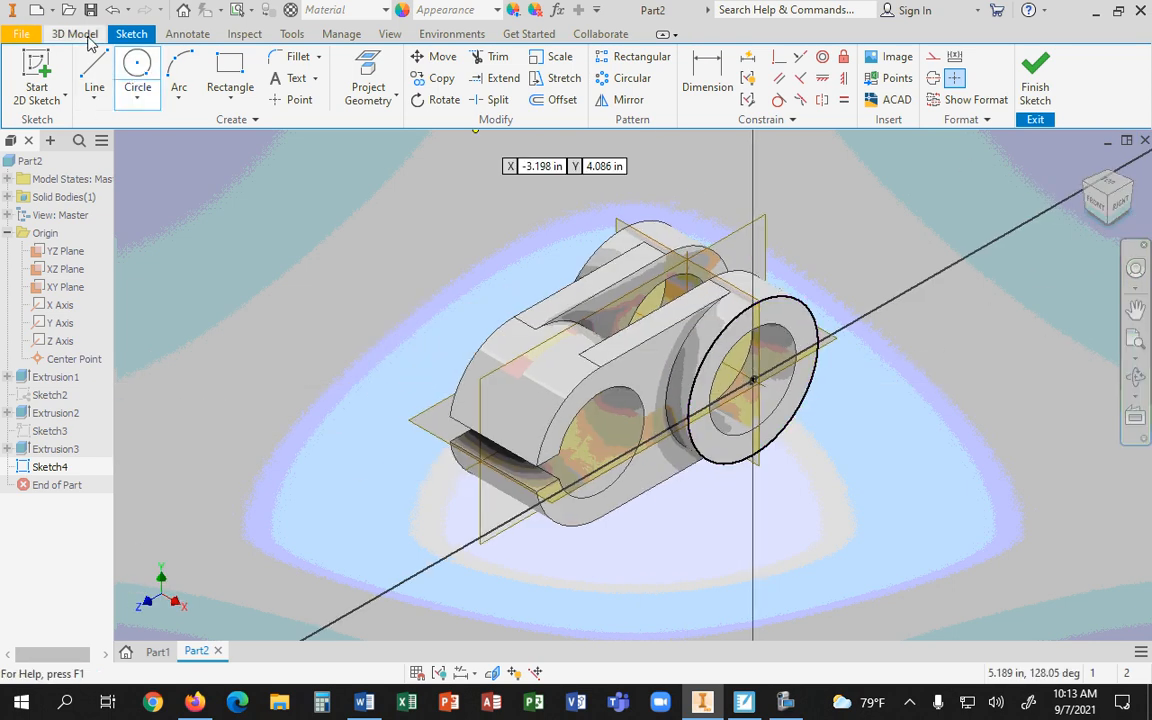
{"action": "left_click", "coordinate": [77, 34]}
{"action": "left_click", "coordinate": [95, 80]}
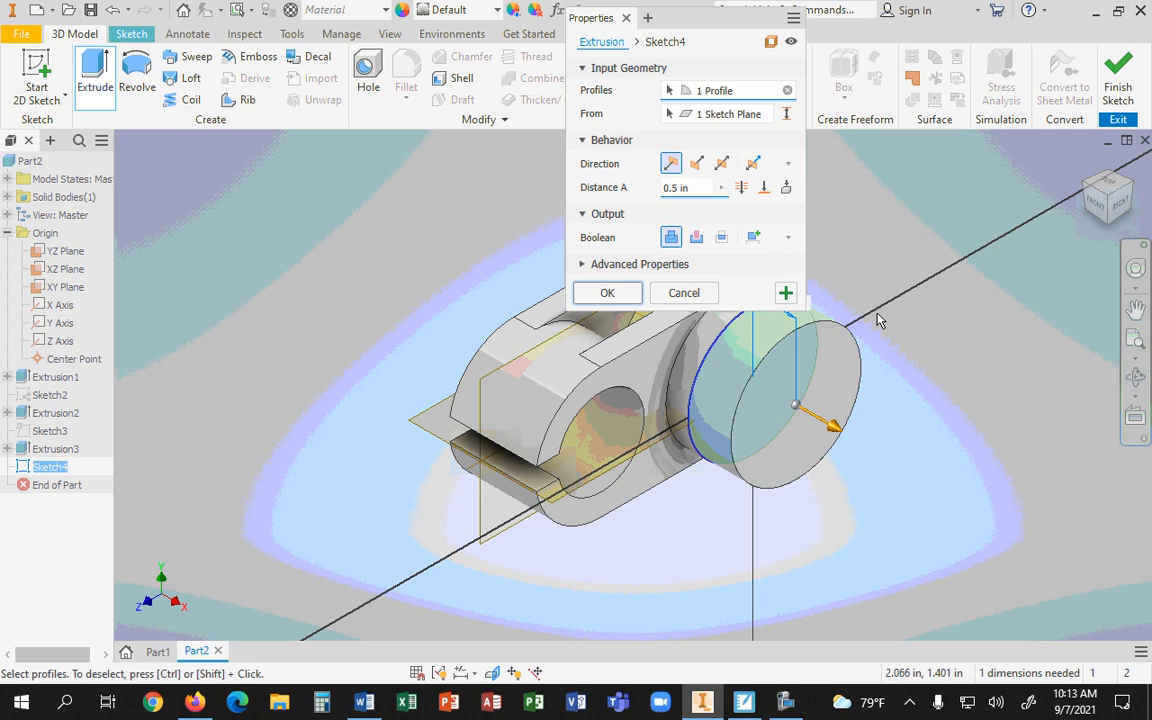
{"action": "left_click", "coordinate": [607, 293]}
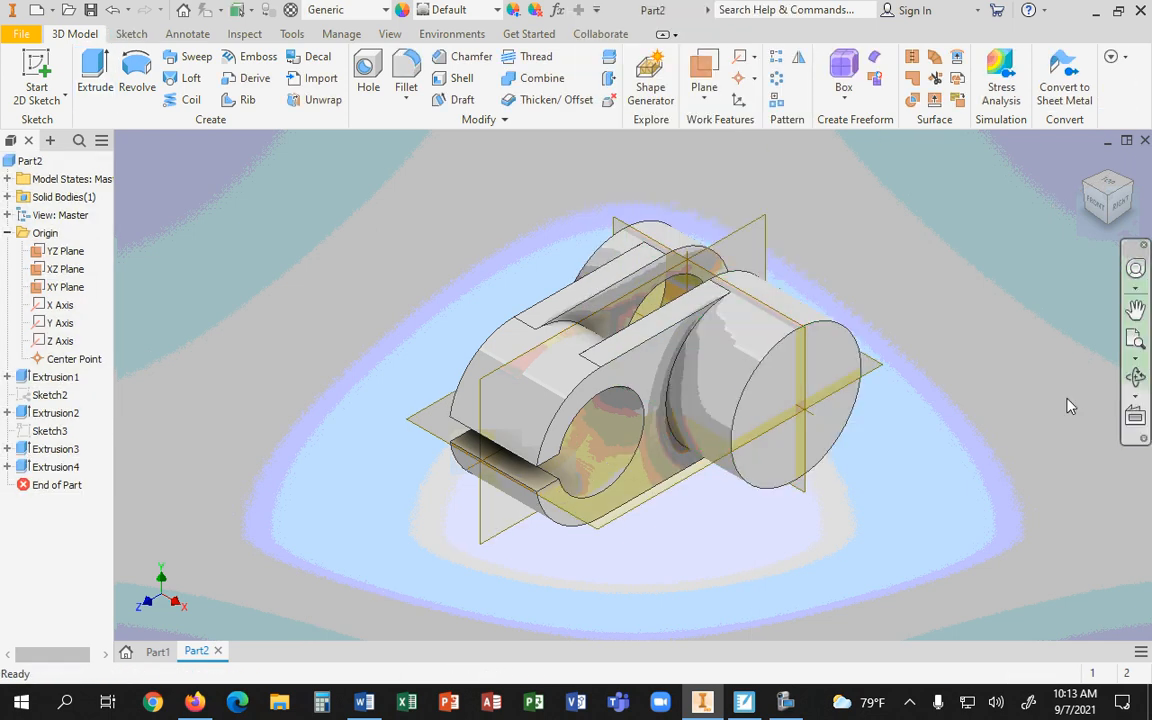
Examine the part with its solid boss from the back, the underside and the boss side
{"action": "left_click", "coordinate": [1133, 188]}
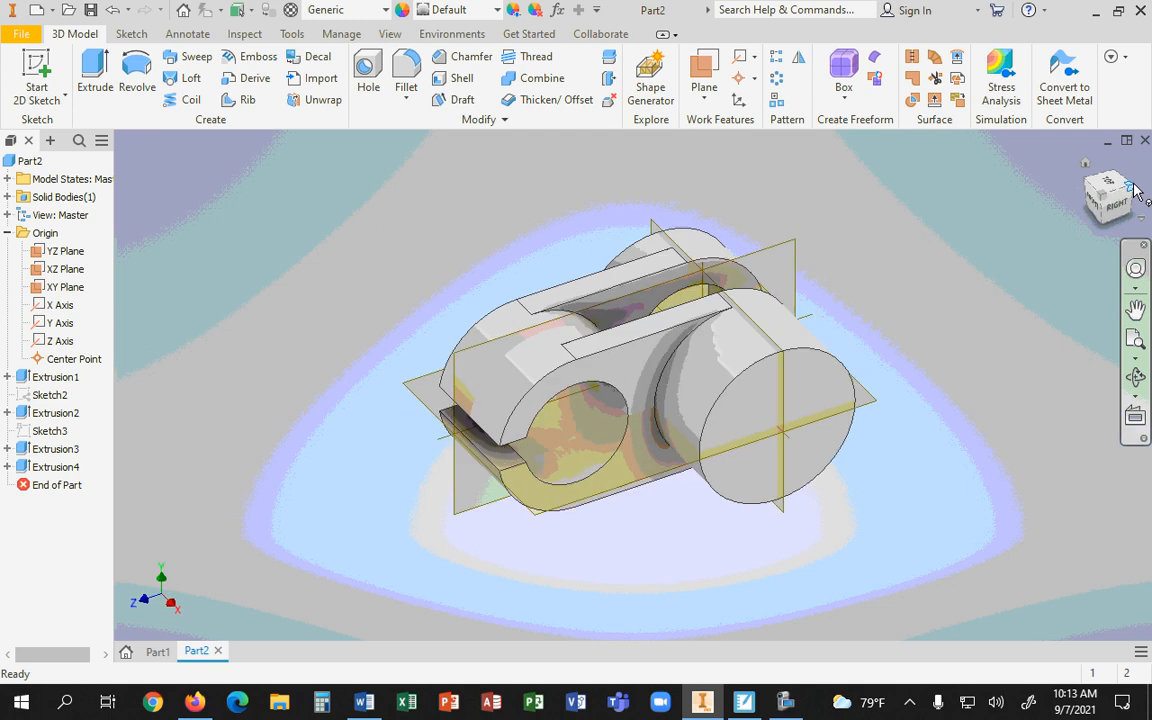
{"action": "left_click", "coordinate": [1134, 190]}
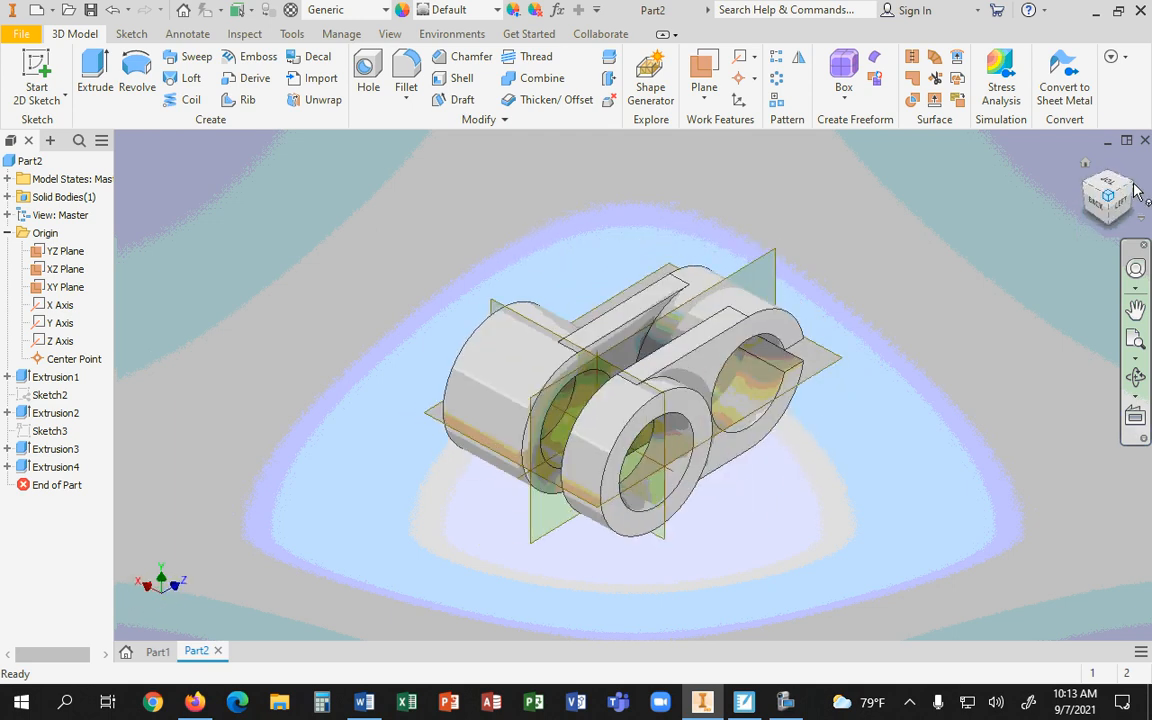
{"action": "left_click", "coordinate": [1122, 217]}
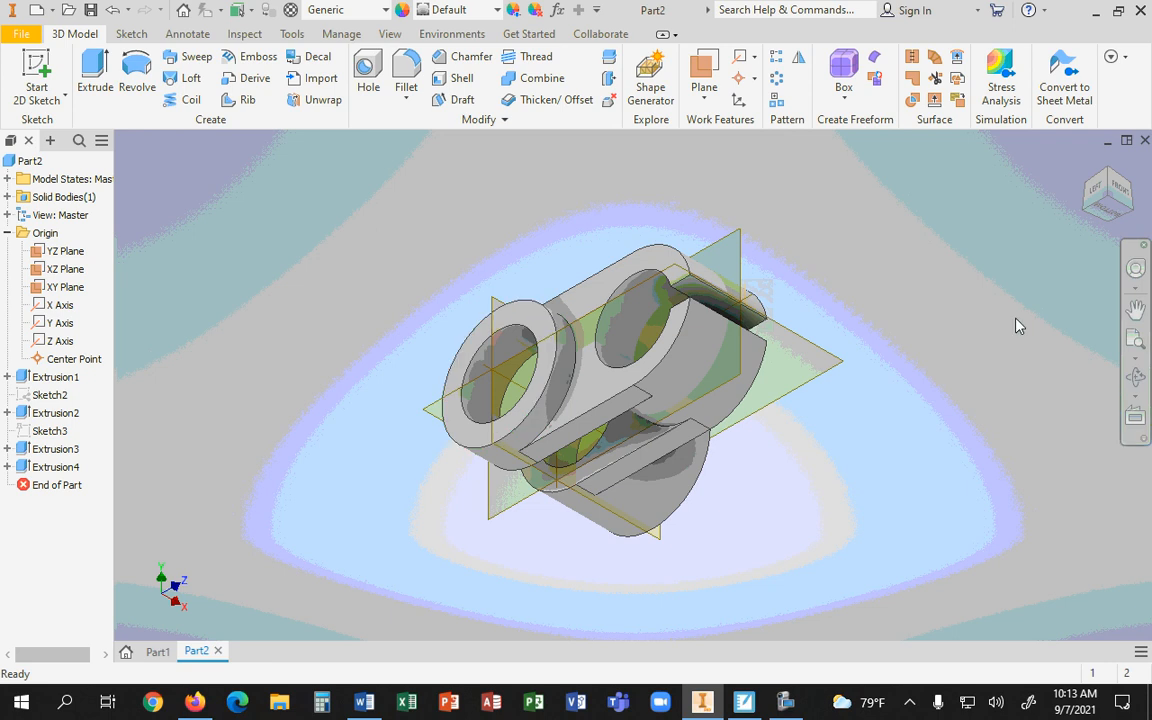
{"action": "left_click", "coordinate": [1088, 216]}
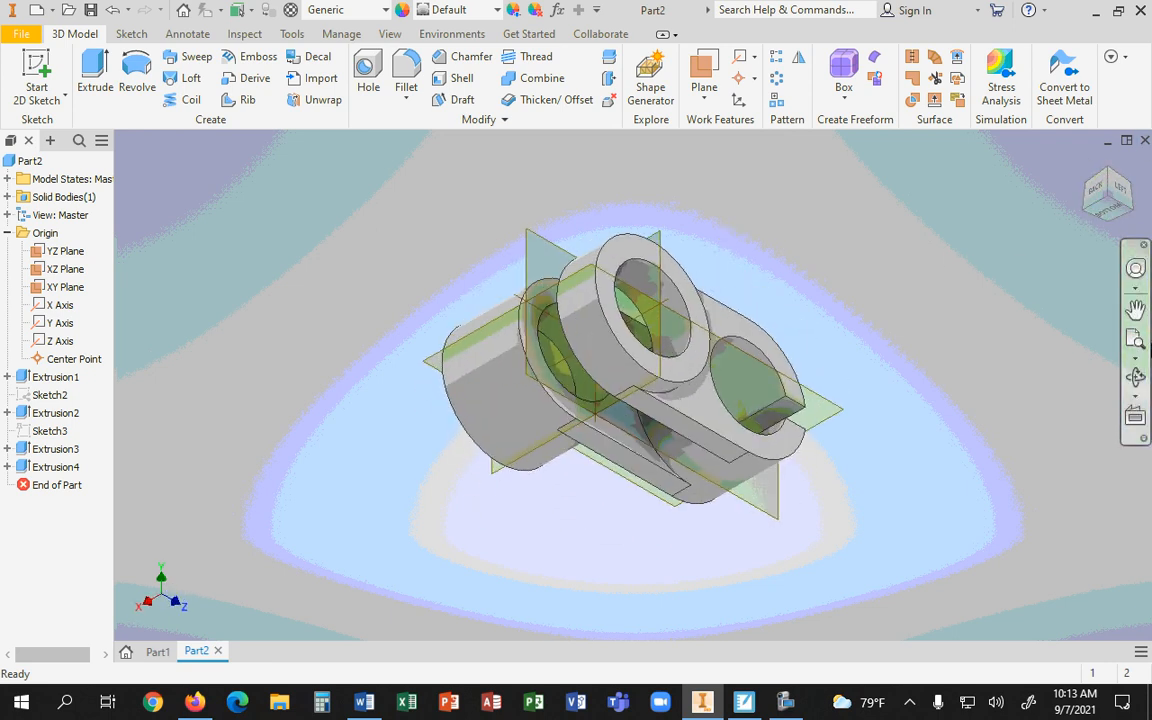
{"action": "left_click", "coordinate": [1136, 376]}
{"action": "left_click_drag", "start_coordinate": [900, 362], "coordinate": [370, 449]}
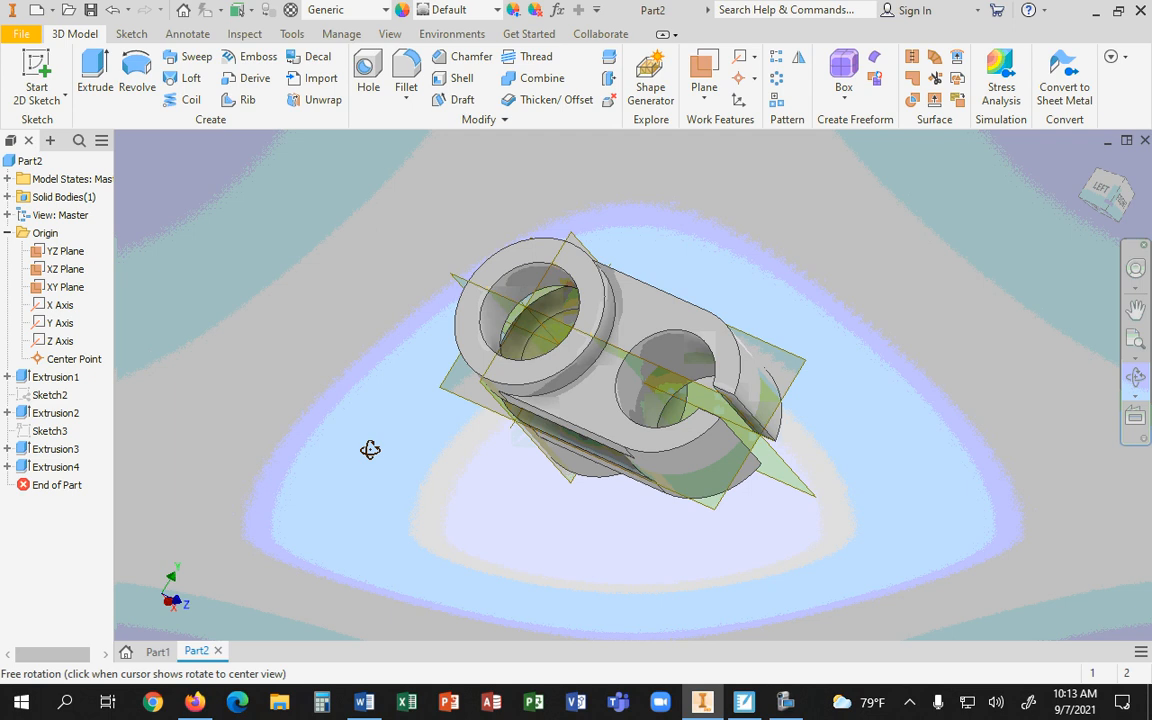
{"action": "left_click_drag", "start_coordinate": [368, 453], "coordinate": [210, 499]}
{"action": "left_click_drag", "start_coordinate": [645, 480], "coordinate": [948, 492]}
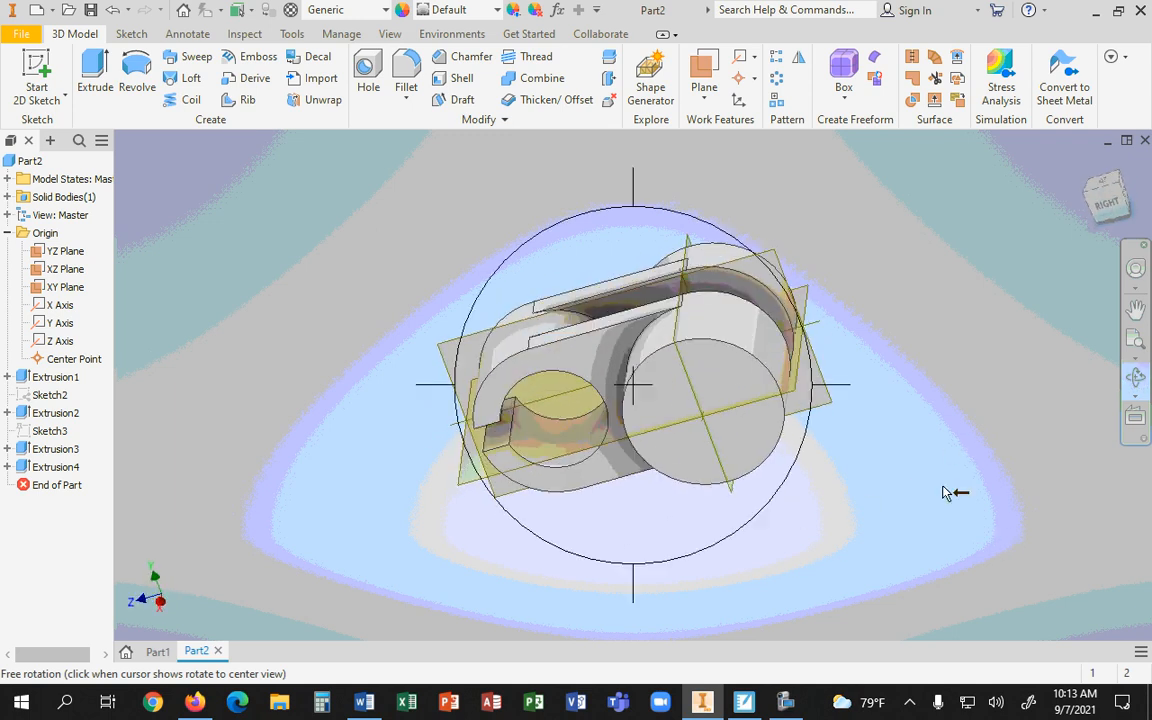
{"action": "left_click_drag", "start_coordinate": [823, 418], "coordinate": [889, 439]}
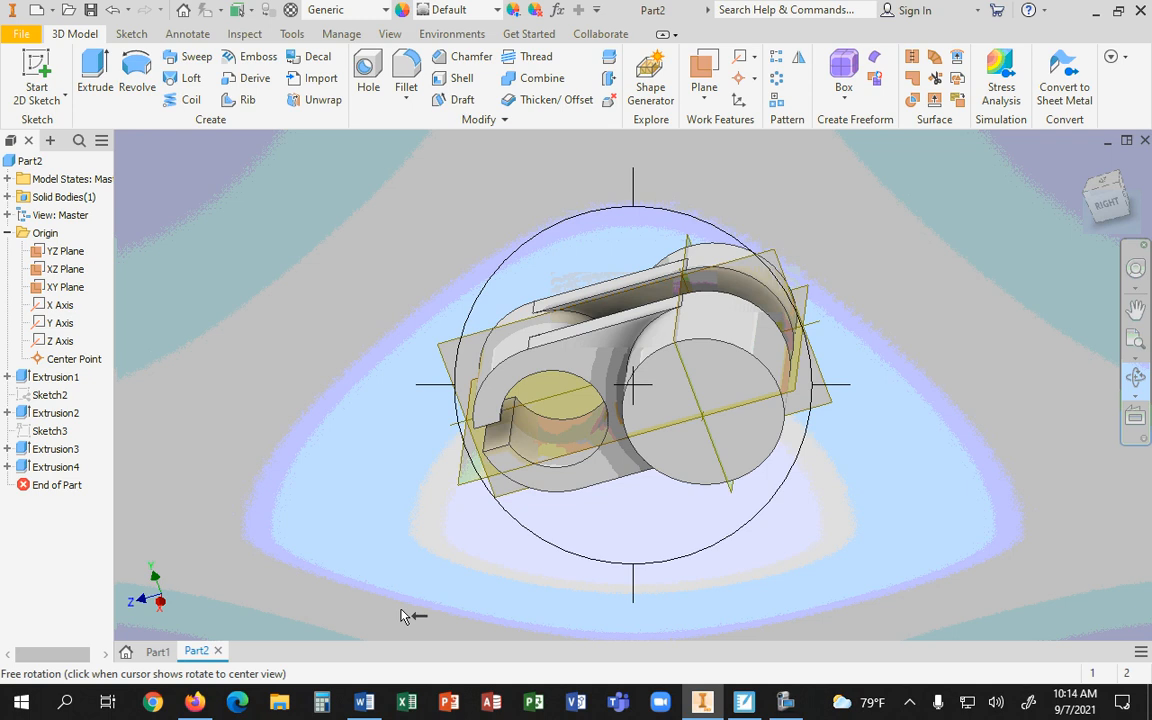
{"action": "key", "text": "Escape"}
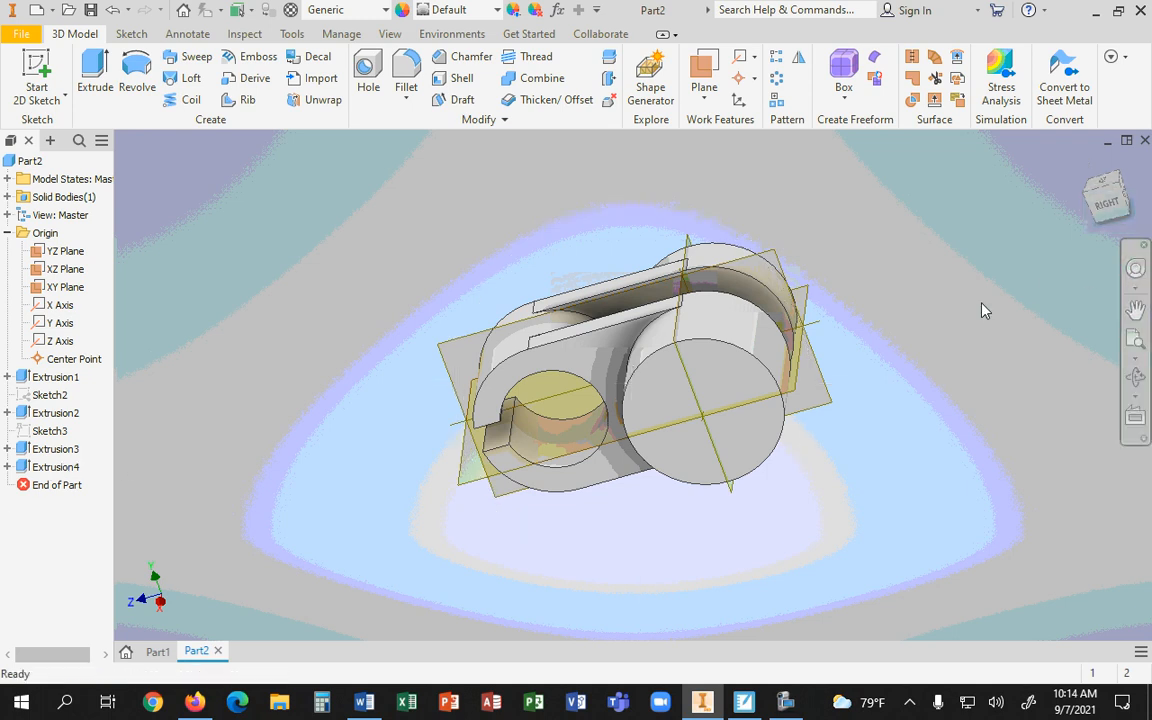
Edit the boss extrusion's sketch and shrink its circle to lie between the ring's inner and outer edges
{"action": "left_click", "coordinate": [56, 467]}
{"action": "right_click", "coordinate": [57, 474]}
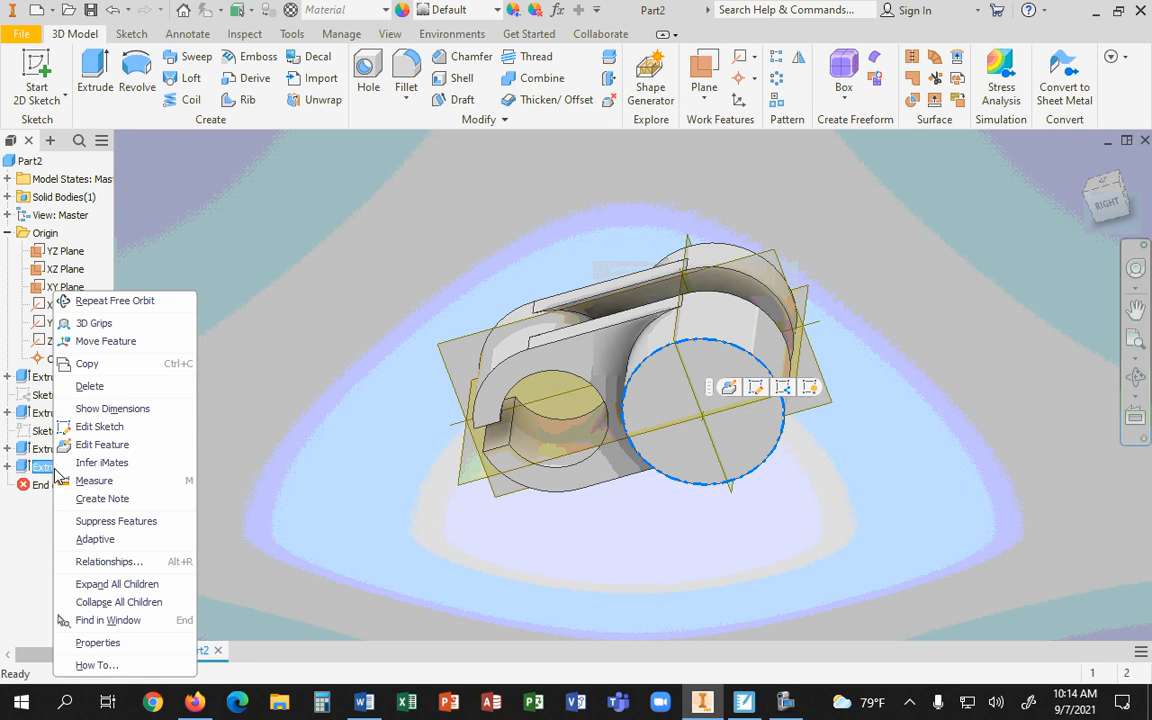
{"action": "left_click", "coordinate": [88, 427]}
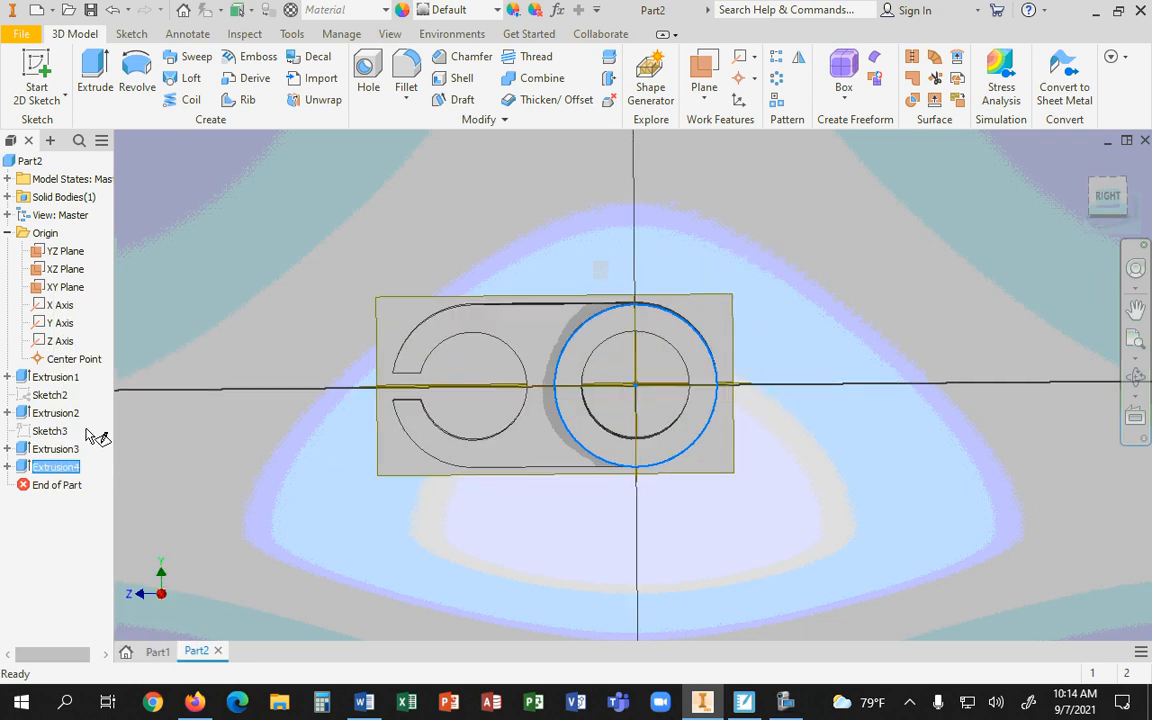
{"action": "mouse_move", "coordinate": [697, 339]}
{"action": "left_mouse_down"}
{"action": "mouse_move", "coordinate": [698, 364]}
{"action": "mouse_move", "coordinate": [692, 355]}
{"action": "left_mouse_up"}
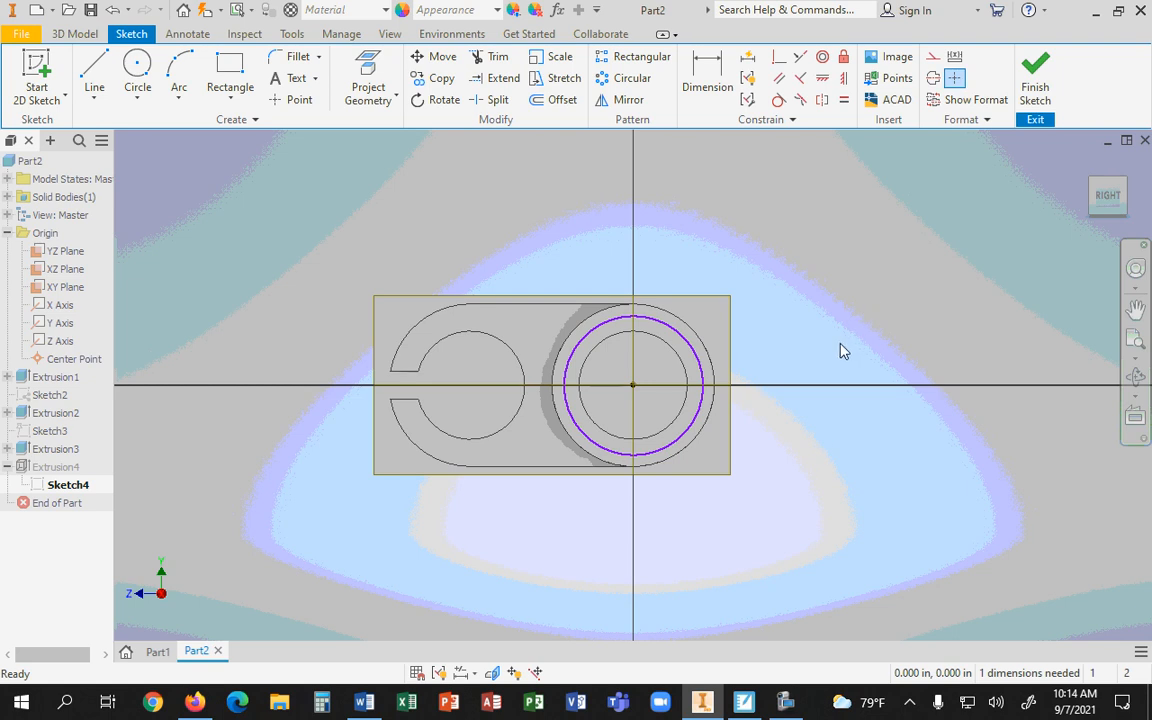
Try to apply a concentric constraint between the boss circle and the ring's projected outer edge
{"action": "left_click", "coordinate": [676, 335]}
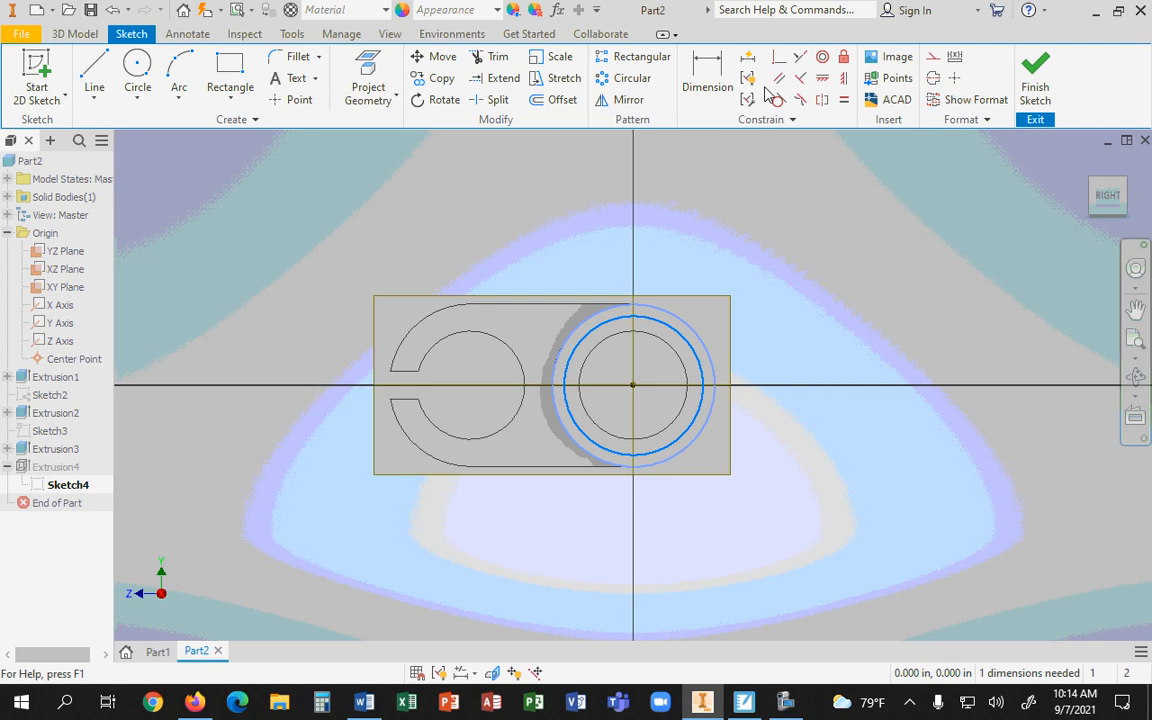
{"action": "left_click", "coordinate": [823, 58]}
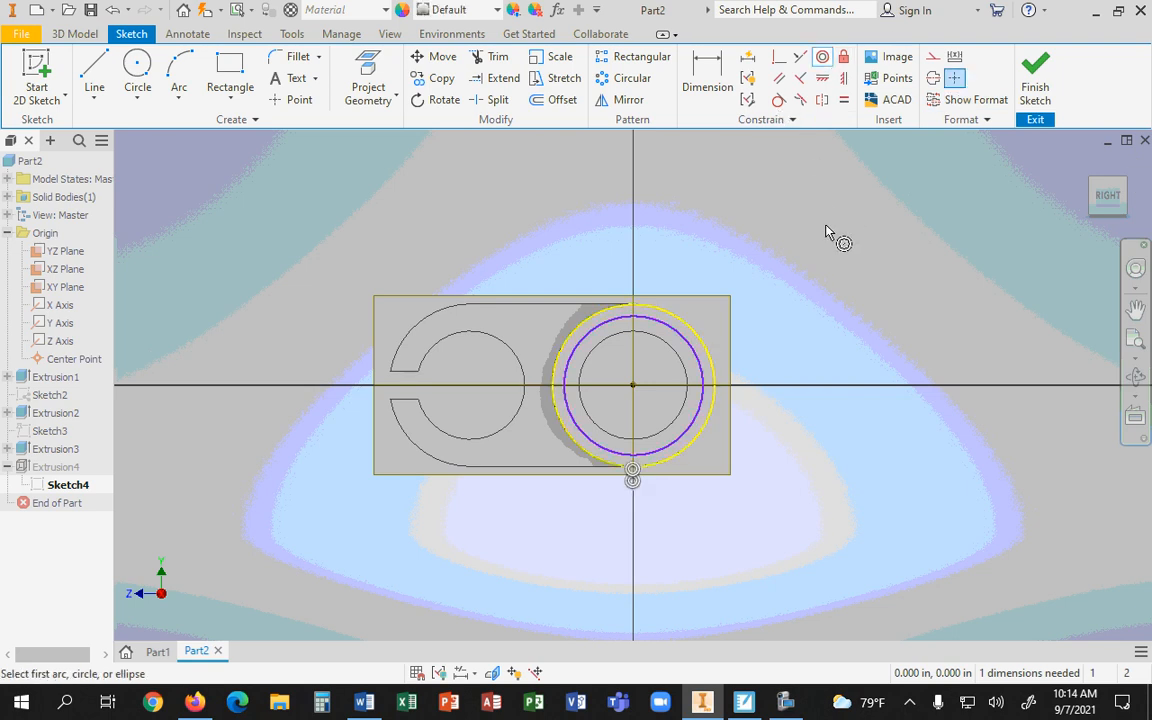
{"action": "left_click", "coordinate": [663, 327]}
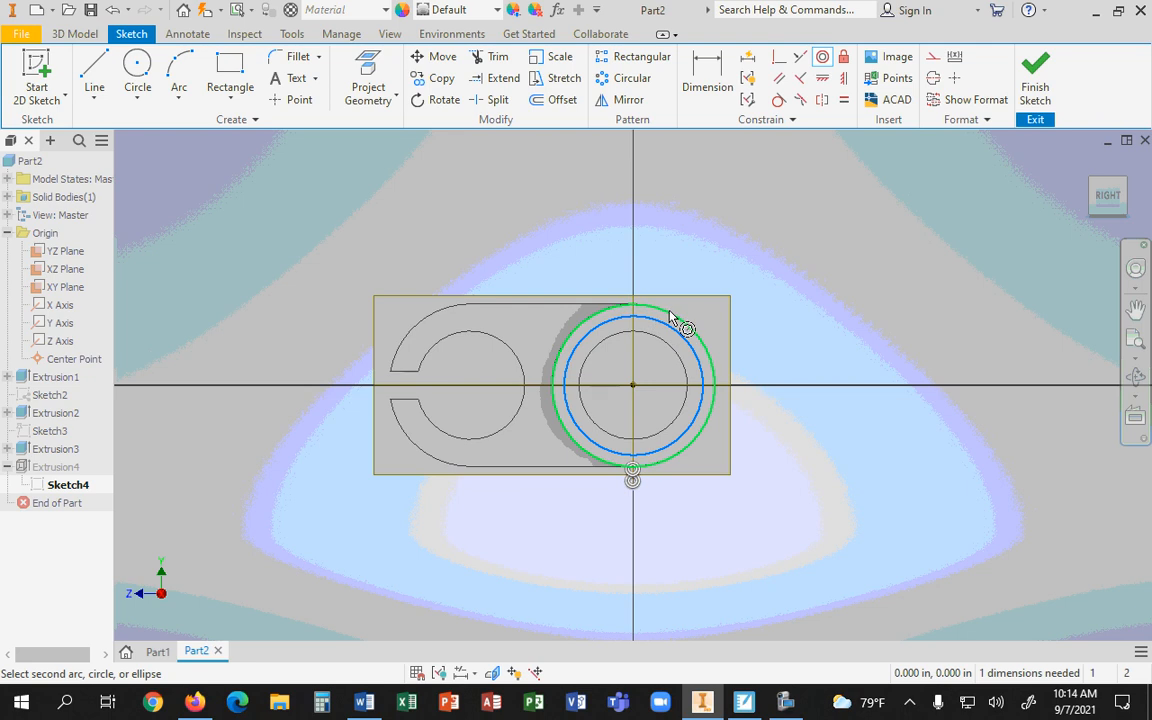
{"action": "left_click", "coordinate": [670, 318]}
{"action": "left_click", "coordinate": [380, 169]}
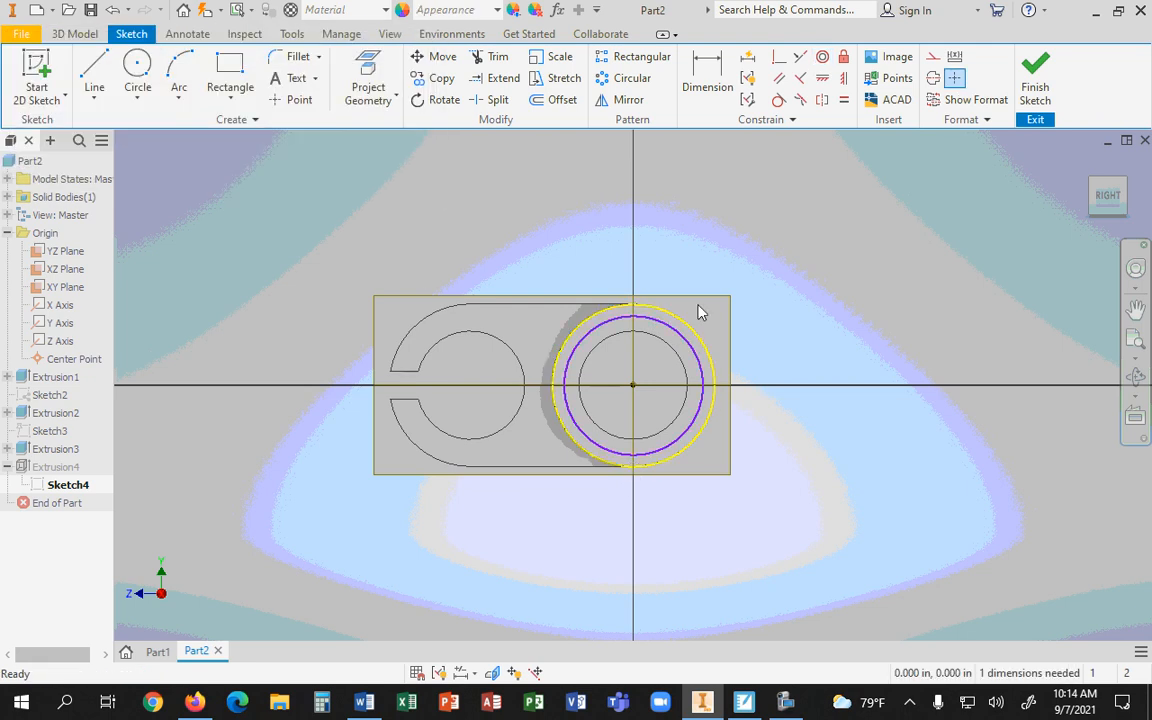
Finish the sketch edit to update the boss, and reopen Sketch4 for editing
{"action": "left_click", "coordinate": [1035, 80]}
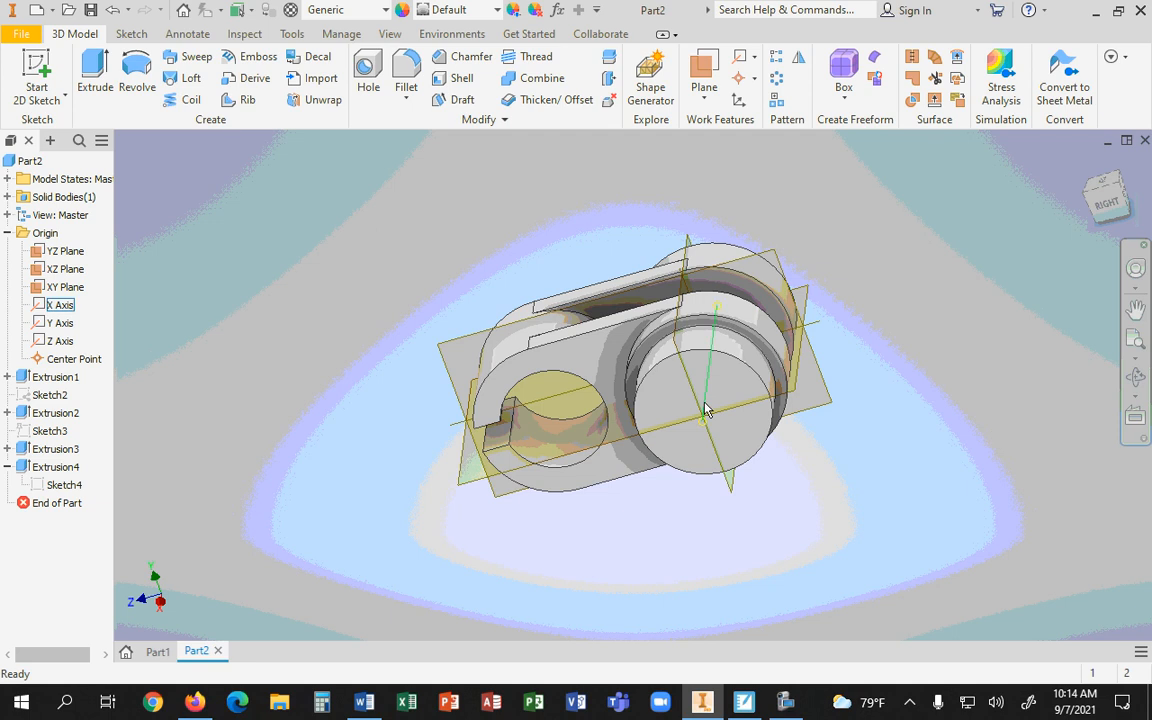
{"action": "right_click", "coordinate": [59, 488]}
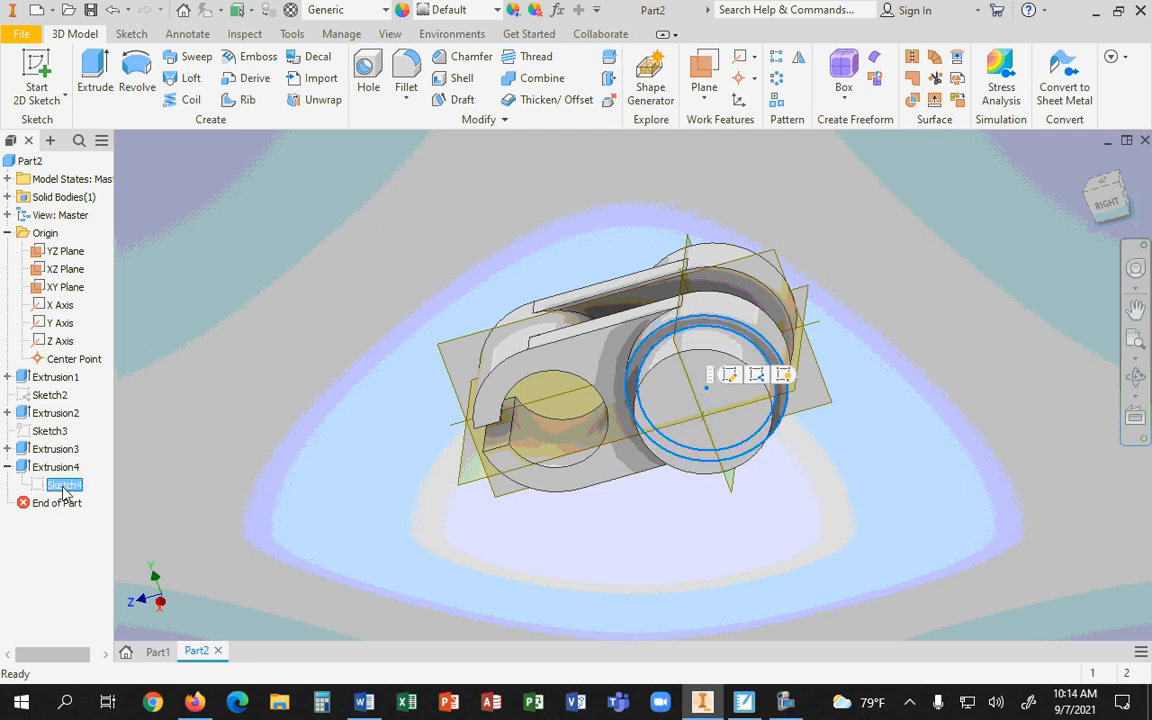
{"action": "left_click", "coordinate": [100, 380]}
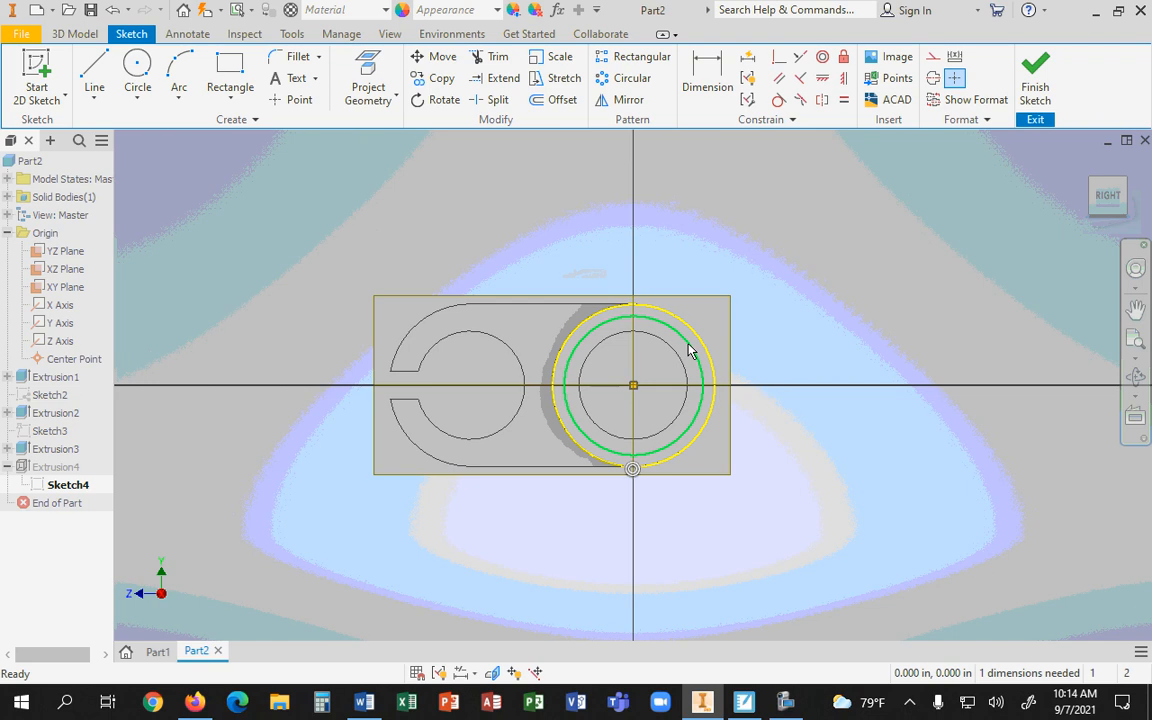
Try to apply a coincident constraint between the boss circle and the ring's projected outer edge
{"action": "left_click", "coordinate": [689, 349]}
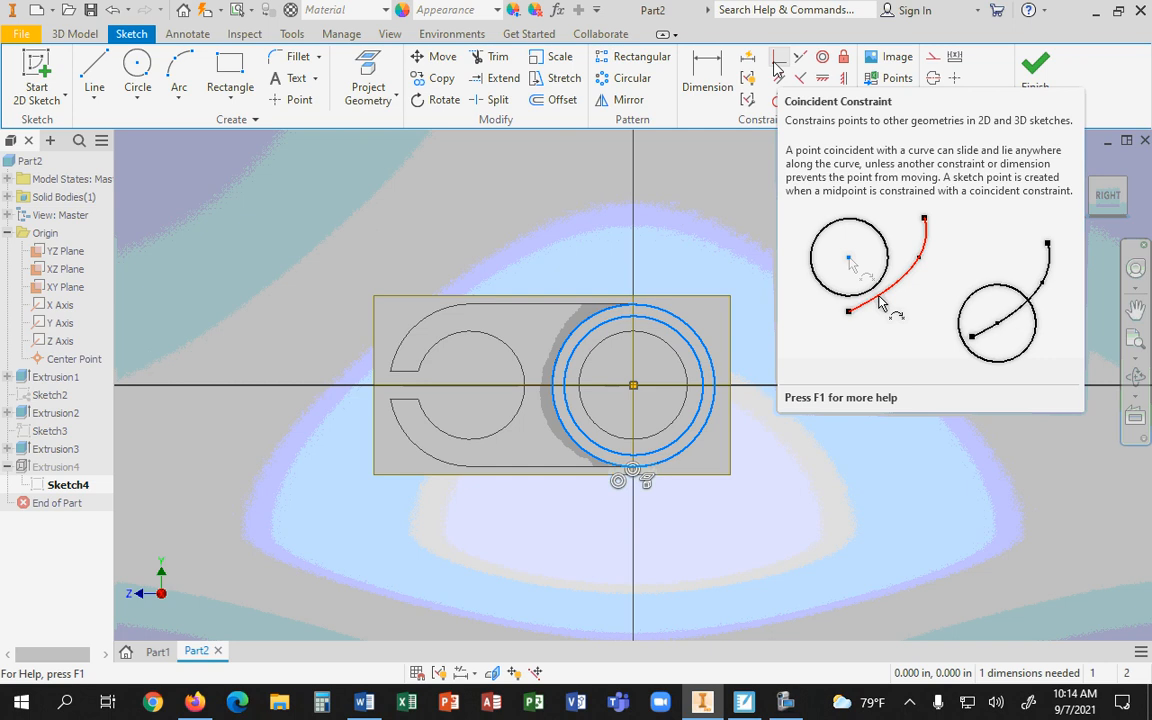
{"action": "left_click", "coordinate": [777, 64]}
{"action": "left_click", "coordinate": [387, 165]}
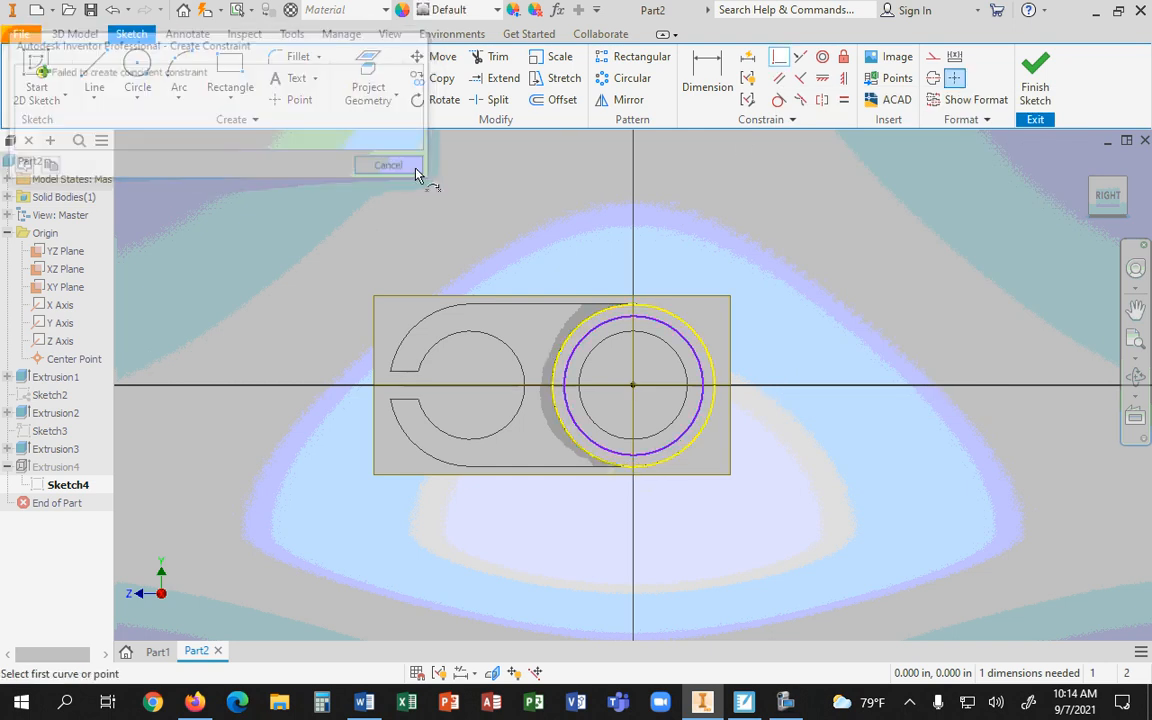
Apply a tangent constraint between the boss circle and the ring's projected outer edge in Sketch4
{"action": "left_click", "coordinate": [778, 100]}
{"action": "left_click", "coordinate": [688, 332]}
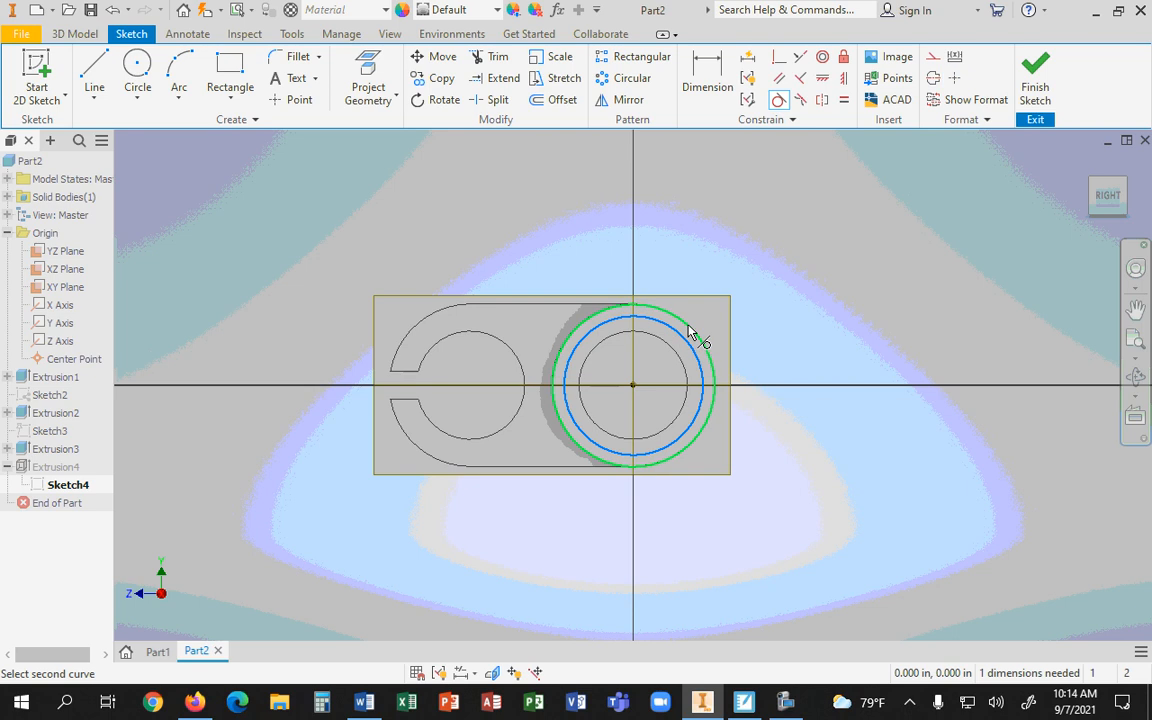
{"action": "left_click", "coordinate": [688, 332]}
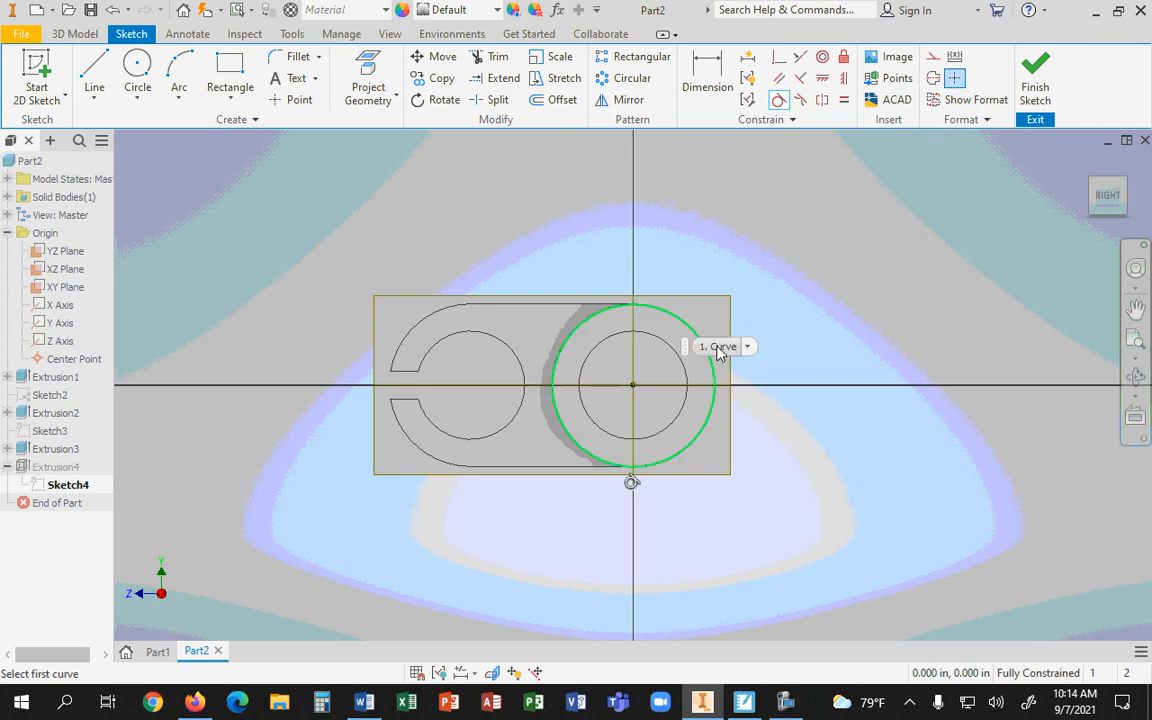
{"action": "key", "text": "Escape"}
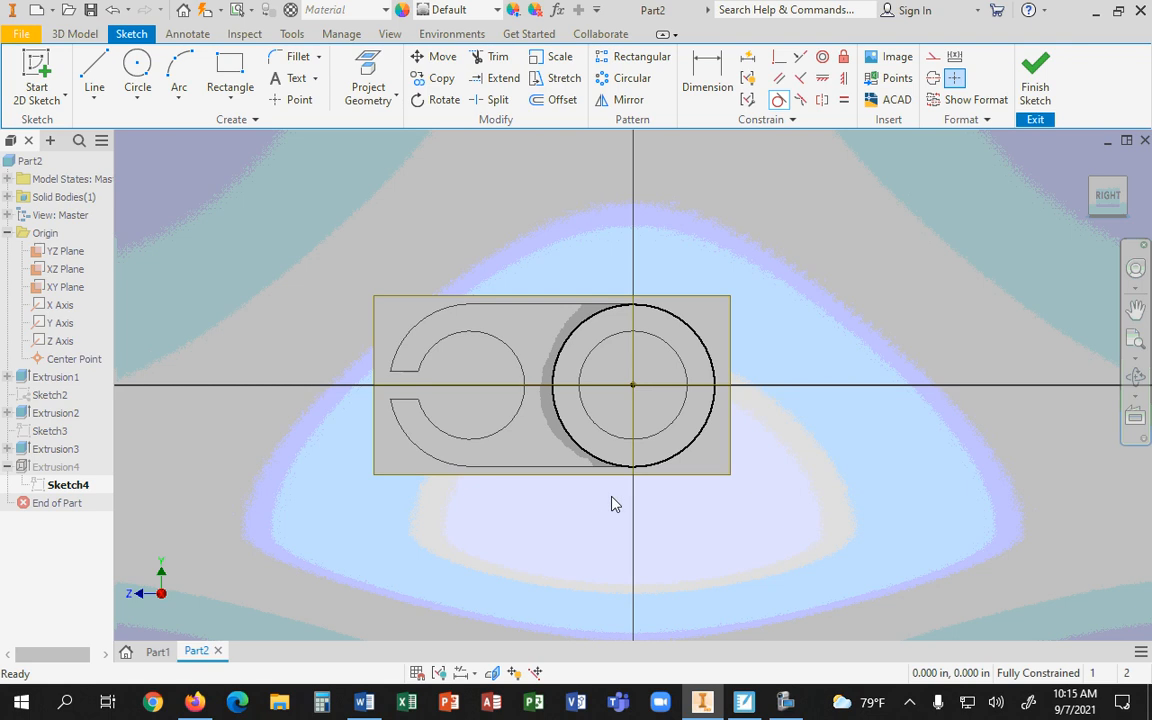
Delete the constraints attached to the boss circle on the ring's outer face
{"action": "left_click", "coordinate": [52, 487]}
{"action": "left_click", "coordinate": [799, 193]}
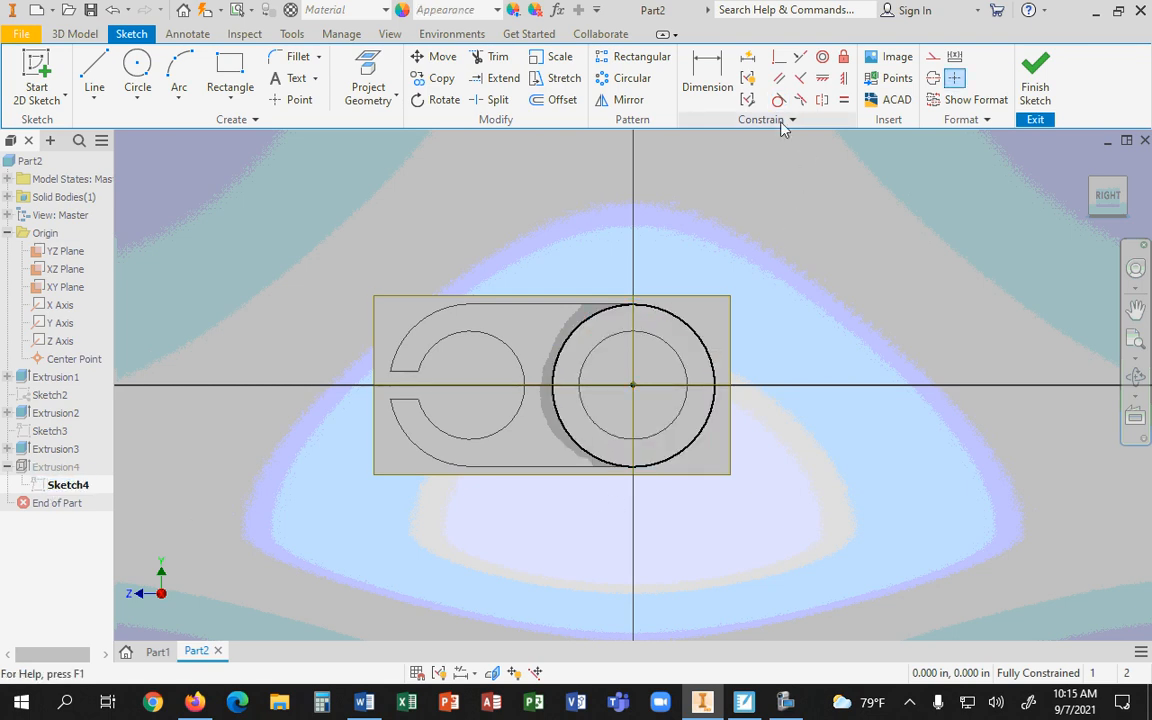
{"action": "left_click", "coordinate": [783, 126]}
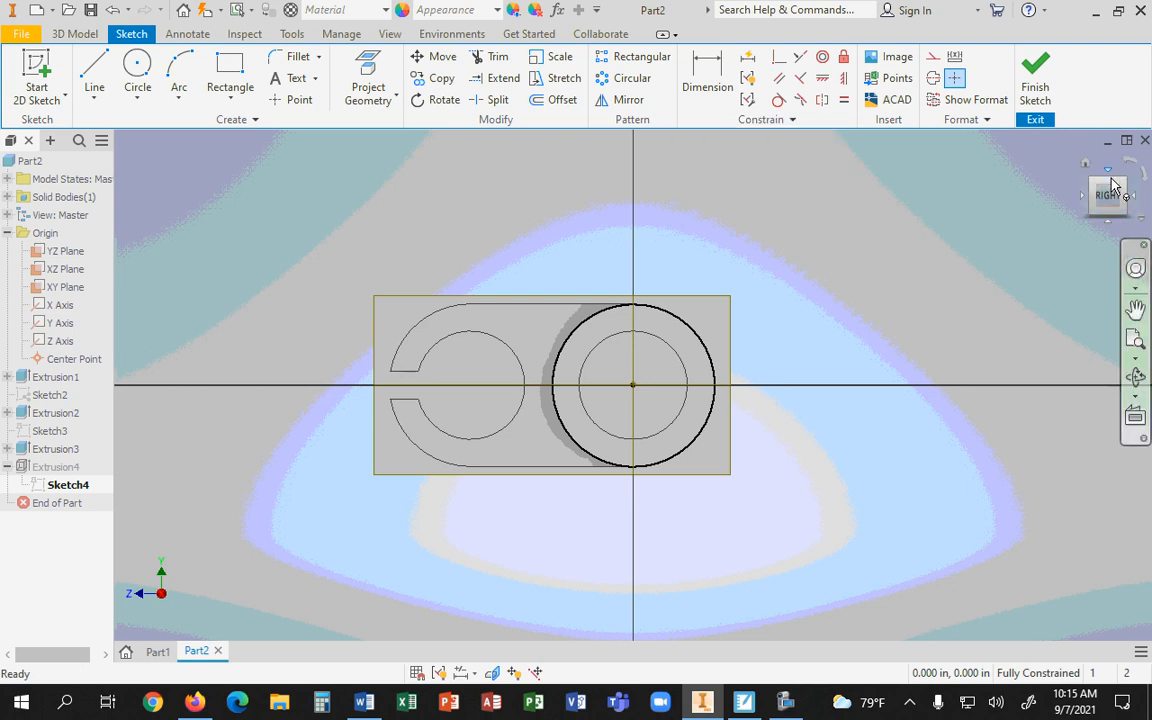
{"action": "left_click", "coordinate": [1086, 168]}
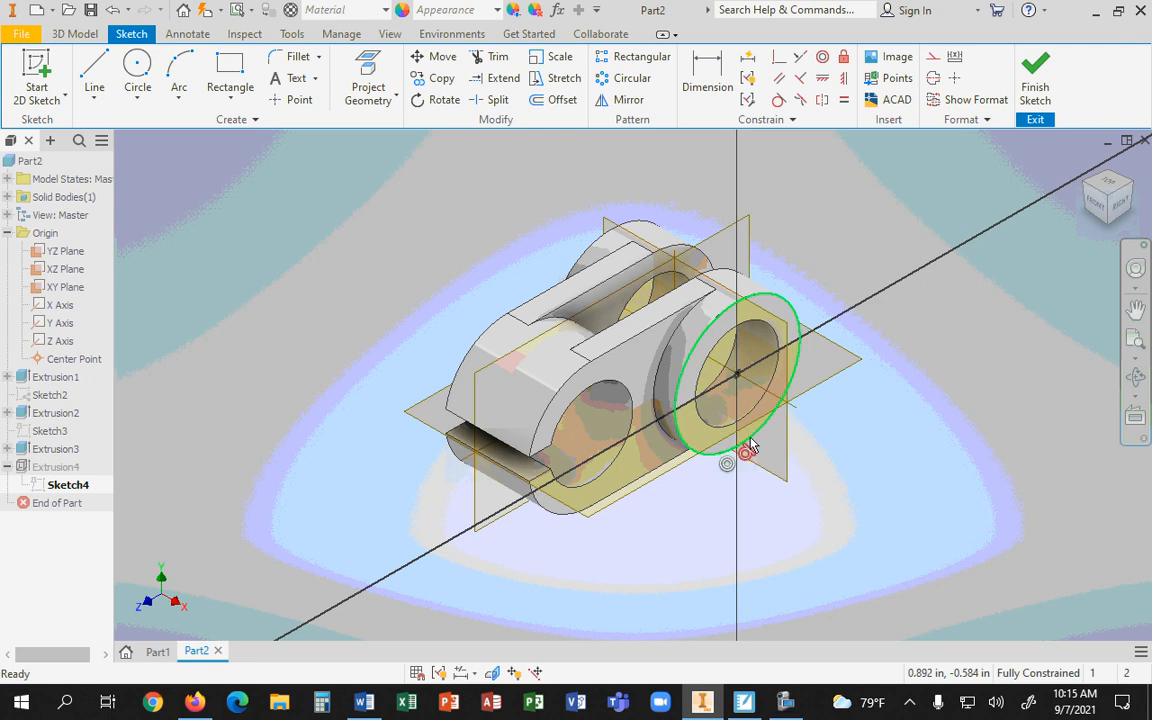
{"action": "right_click", "coordinate": [745, 460]}
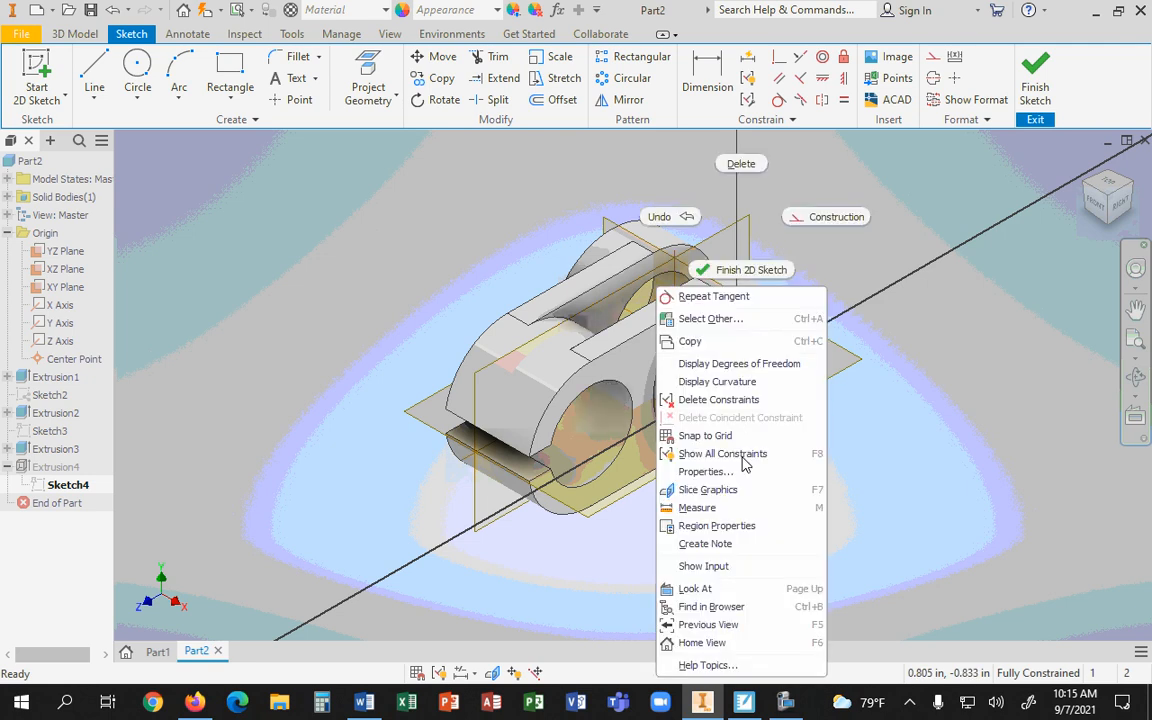
{"action": "left_click", "coordinate": [716, 400]}
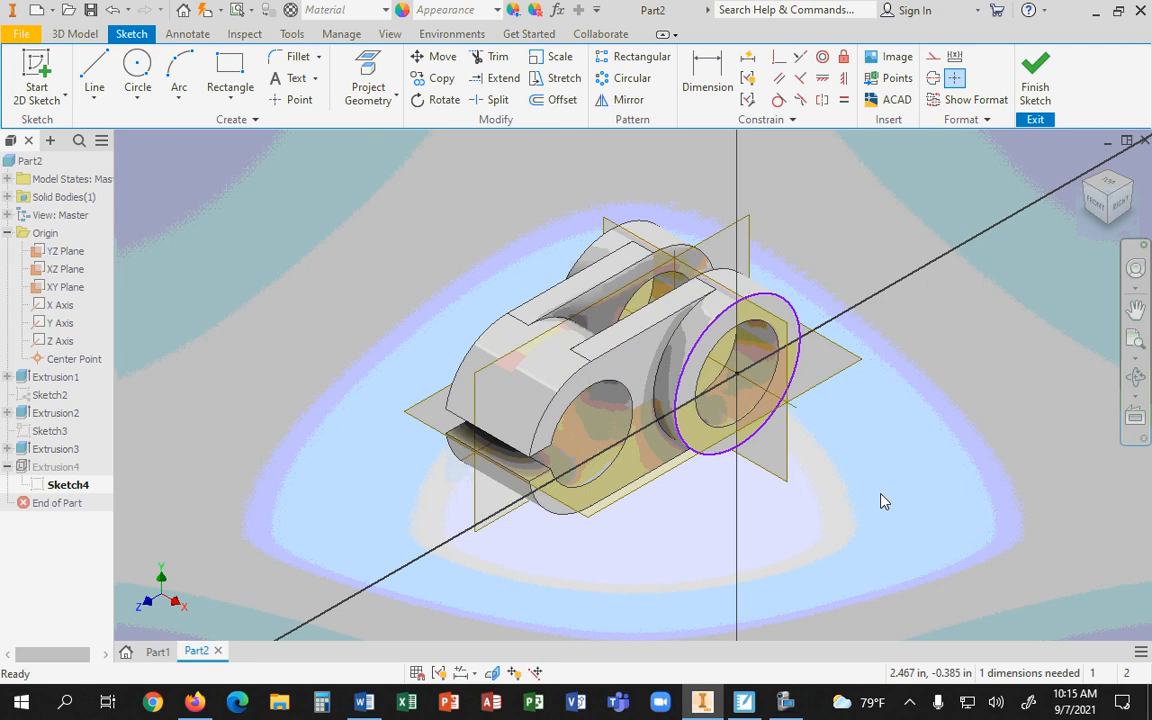
Shrink the boss circle so it lies between the ring's outer edge and hole, and finish the sketch edit
{"action": "left_click_drag", "start_coordinate": [779, 296], "coordinate": [777, 311]}
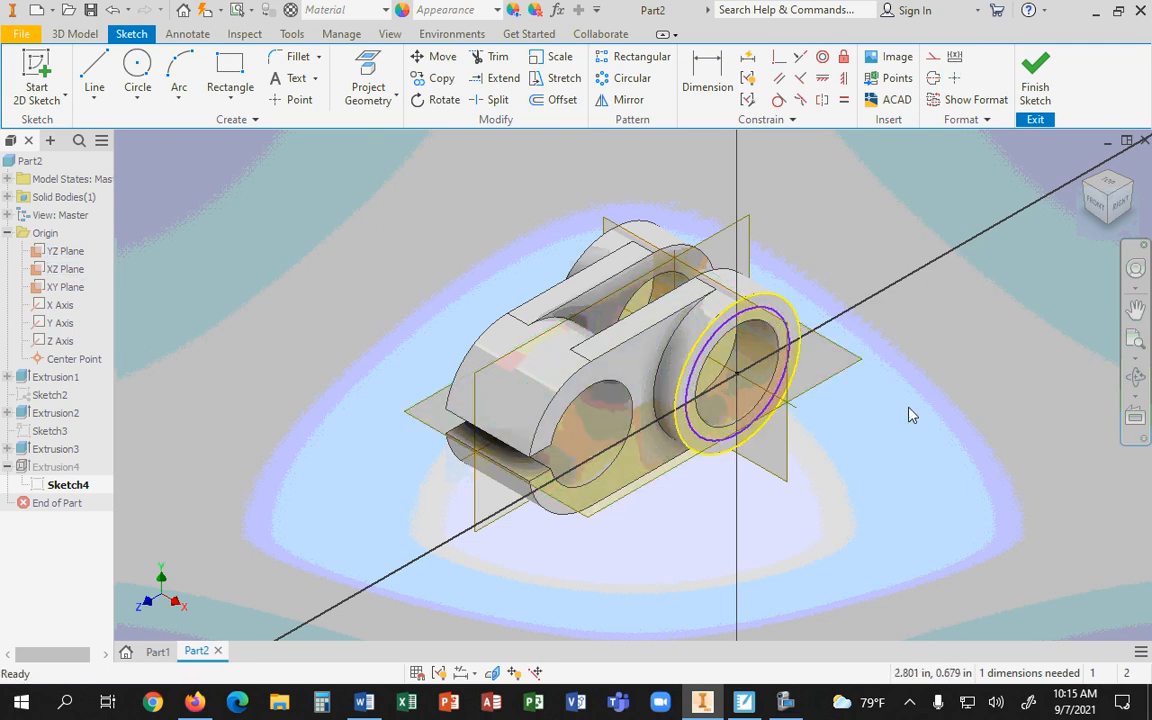
{"action": "left_click", "coordinate": [1033, 78]}
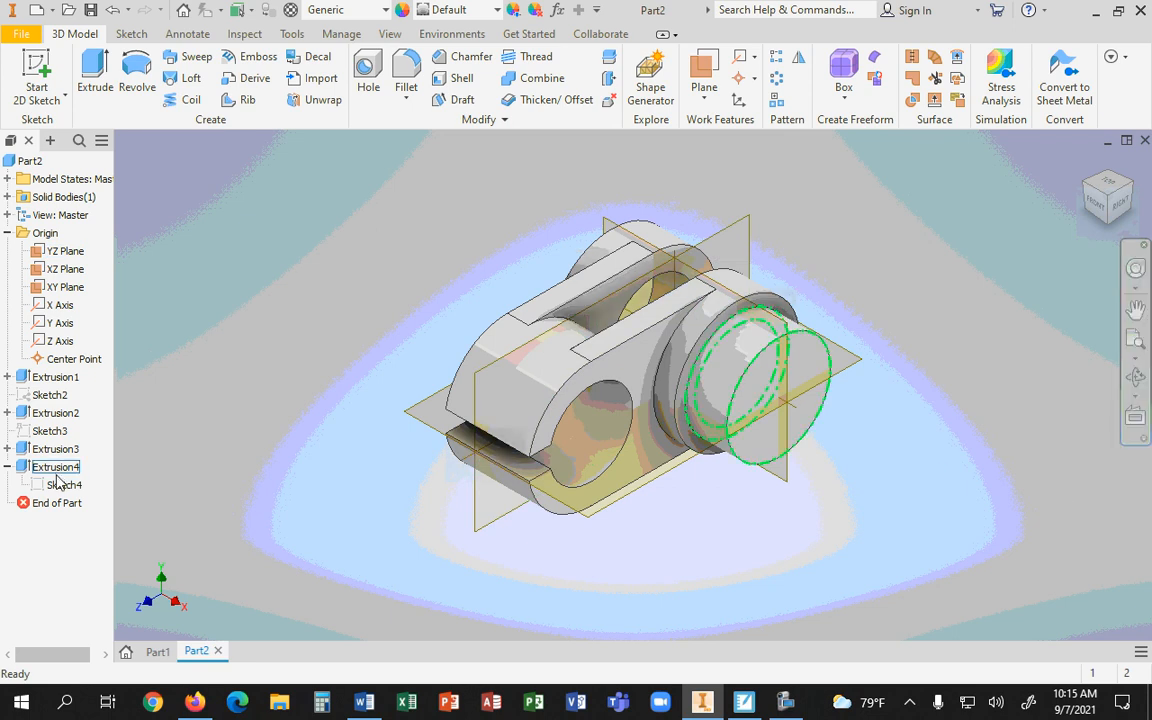
Roll the part back by moving the End of Part marker above Extrusion4, and check the model from another corner
{"action": "left_click_drag", "start_coordinate": [50, 503], "coordinate": [70, 468]}
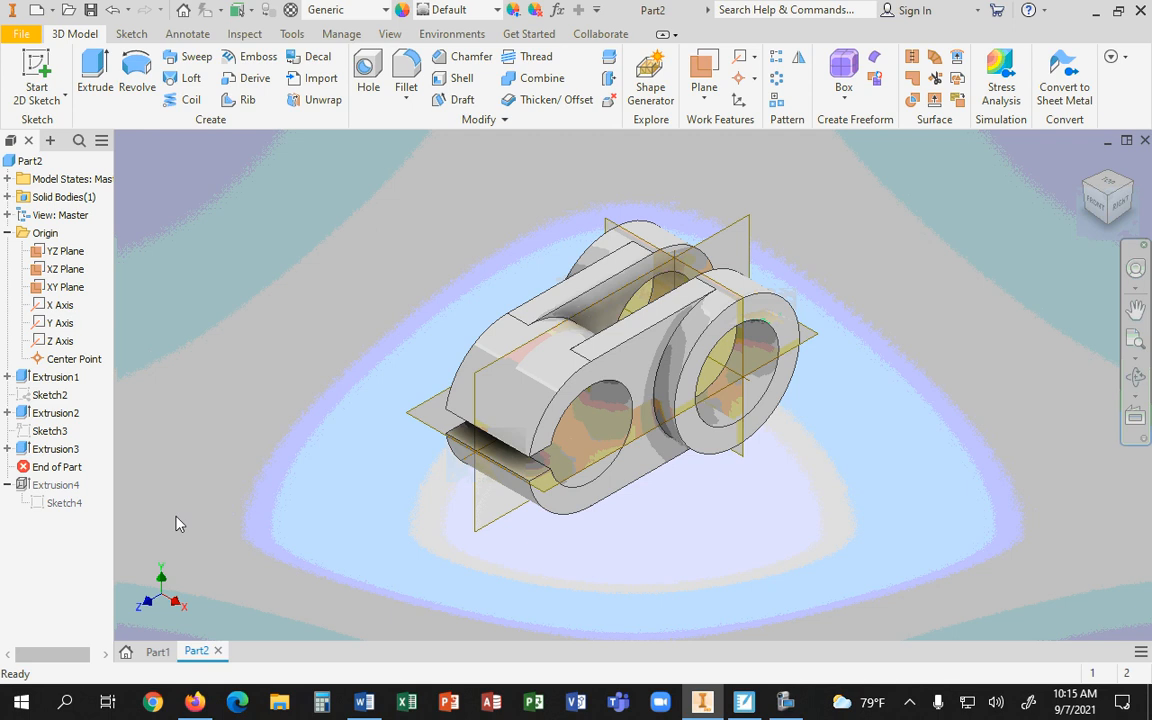
{"action": "left_click", "coordinate": [1129, 188]}
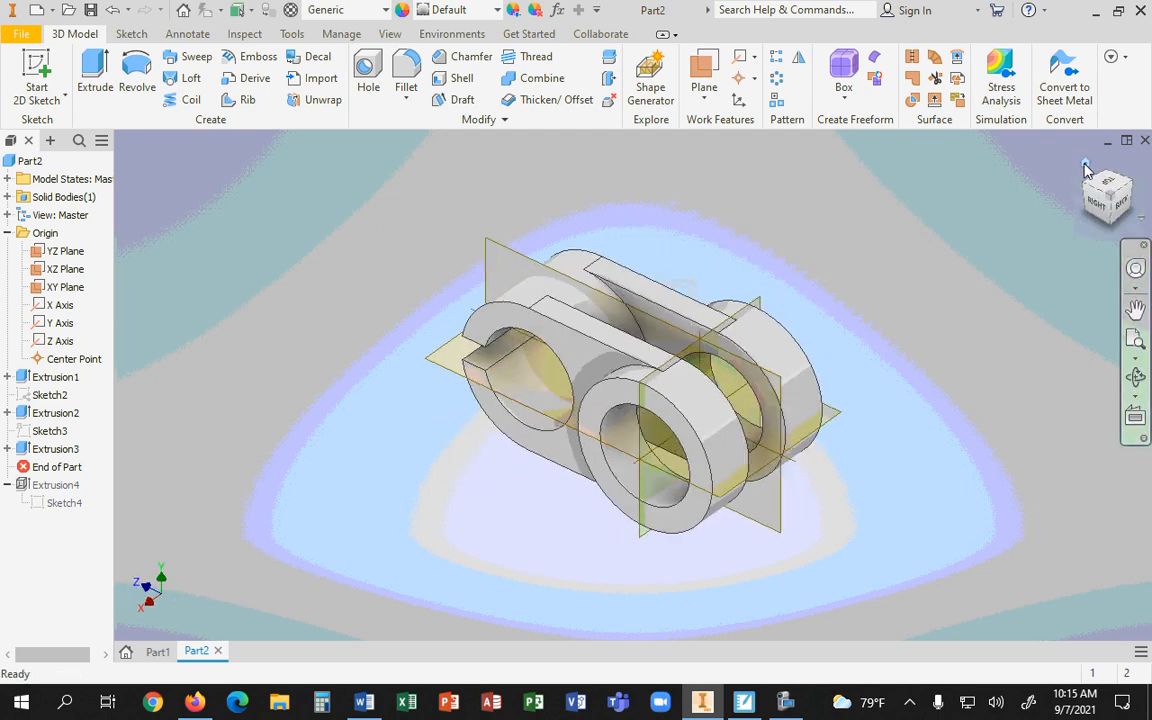
{"action": "left_click", "coordinate": [1087, 168]}
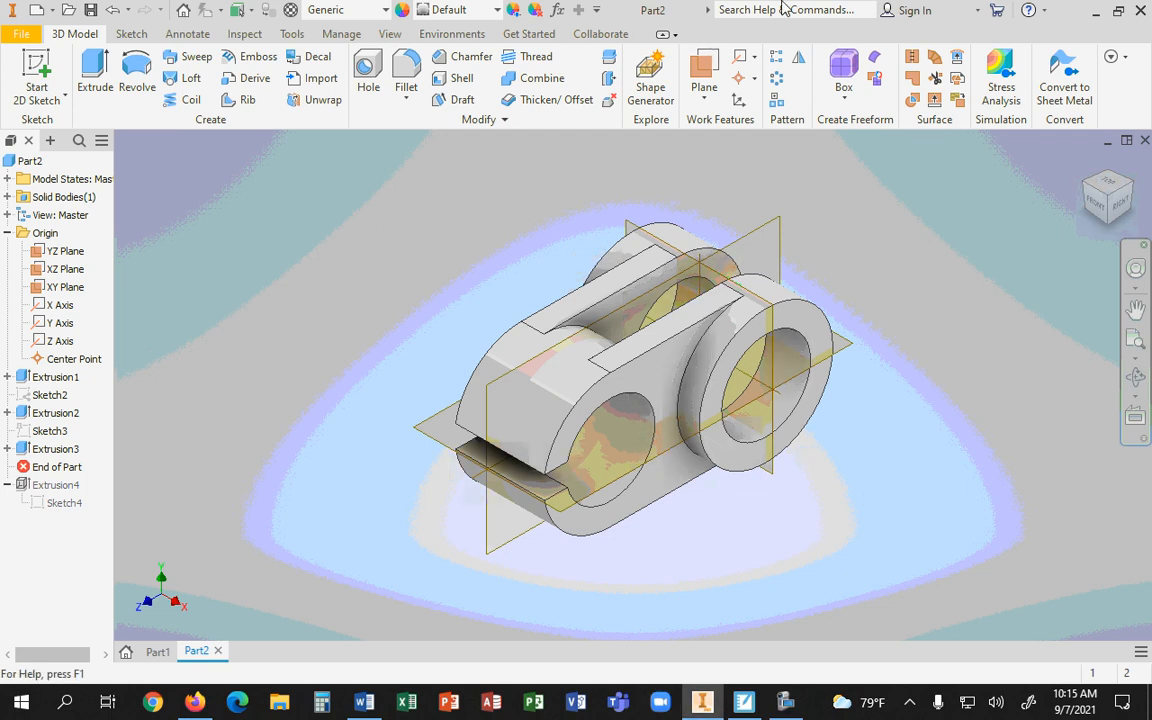
Arrange the Inventor window beside the worksheet and compare the model with the page 2 drawing
{"action": "left_click", "coordinate": [1118, 10]}
{"action": "left_click_drag", "start_coordinate": [712, 16], "coordinate": [1151, 170]}
{"action": "scroll", "coordinate": [293, 440], "scroll_direction": "down", "scroll_amount": 8}
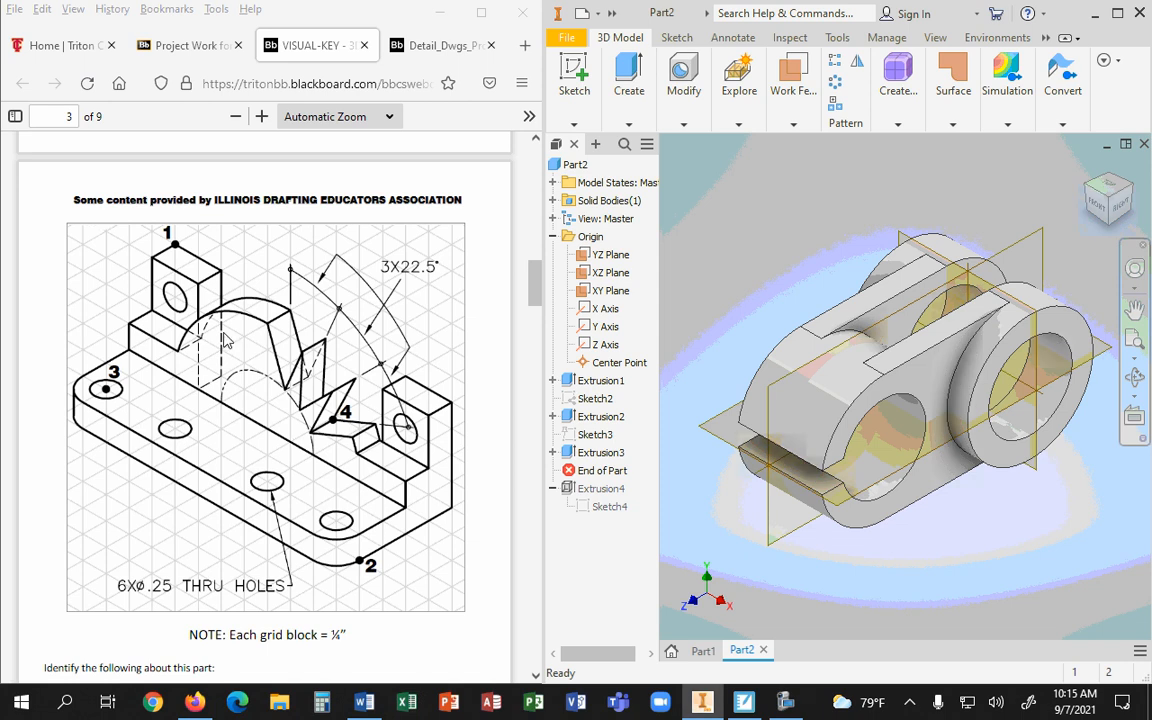
{"action": "scroll", "coordinate": [225, 340], "scroll_direction": "up", "scroll_amount": 8}
{"action": "scroll", "coordinate": [438, 437], "scroll_direction": "down", "scroll_amount": 1}
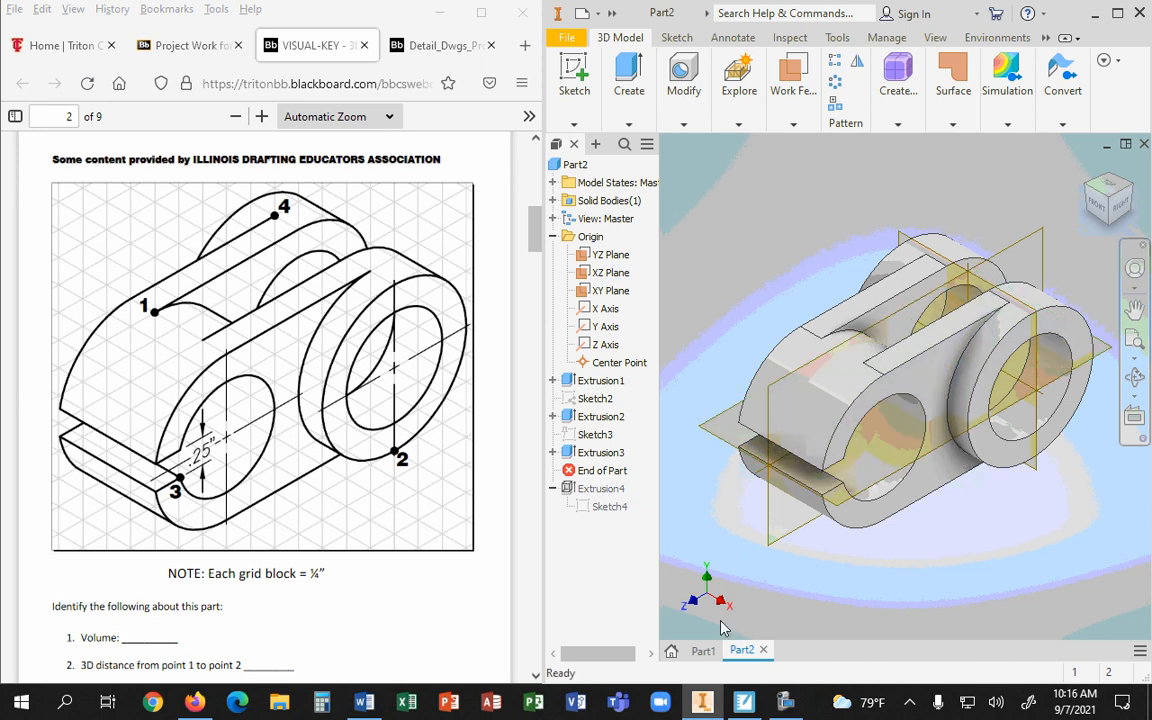
Switch to the Part1 model and bring up the worksheet's page 3 drawing with its questions
{"action": "left_click", "coordinate": [701, 650]}
{"action": "scroll", "coordinate": [334, 552], "scroll_direction": "down", "scroll_amount": 3}
{"action": "scroll", "coordinate": [334, 552], "scroll_direction": "down", "scroll_amount": 15}
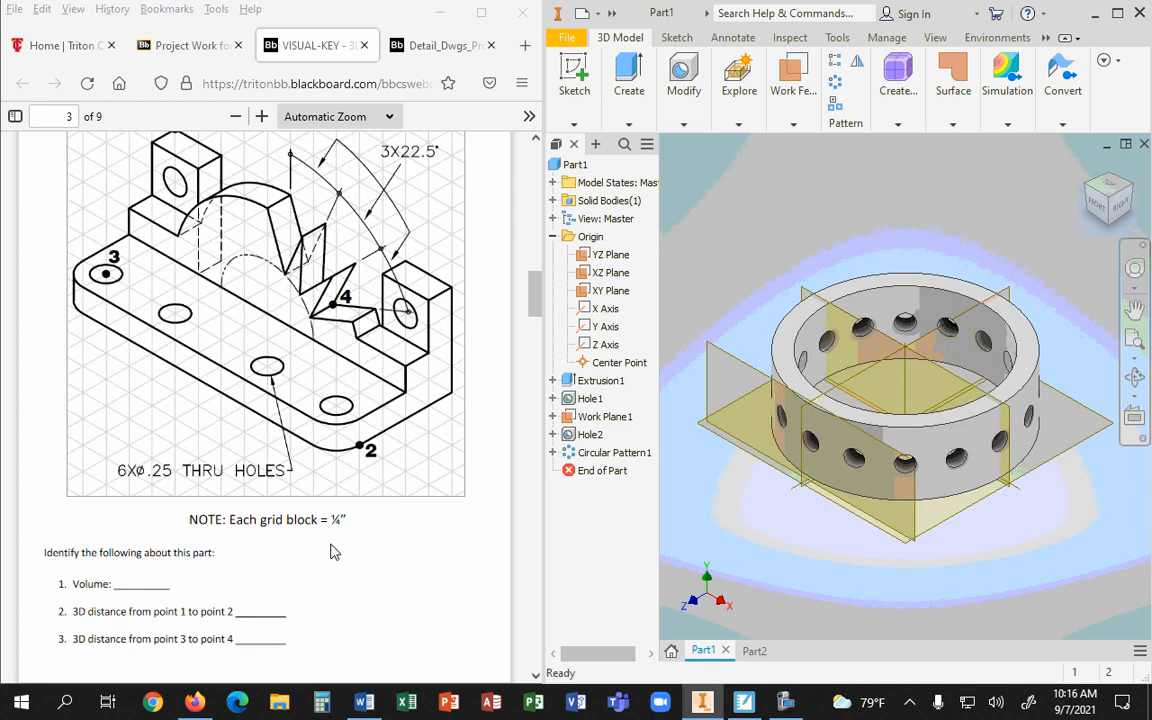